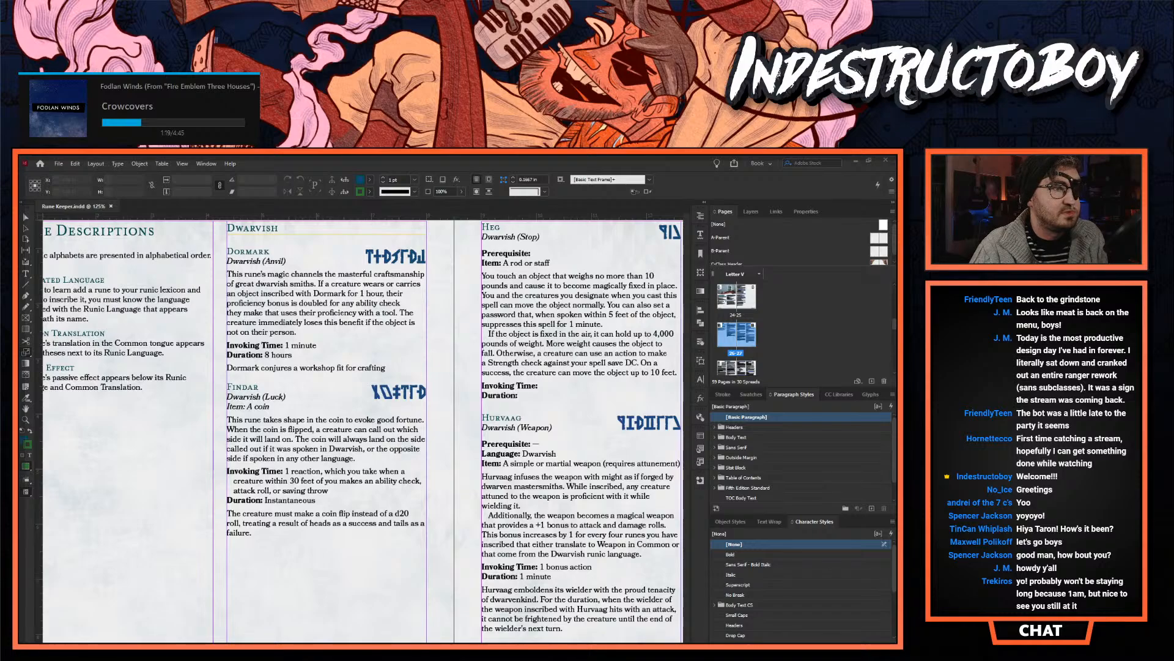
- Look back through the Rune Keeper document from the Dwarvish rune descriptions to the front cover
click(25, 421)
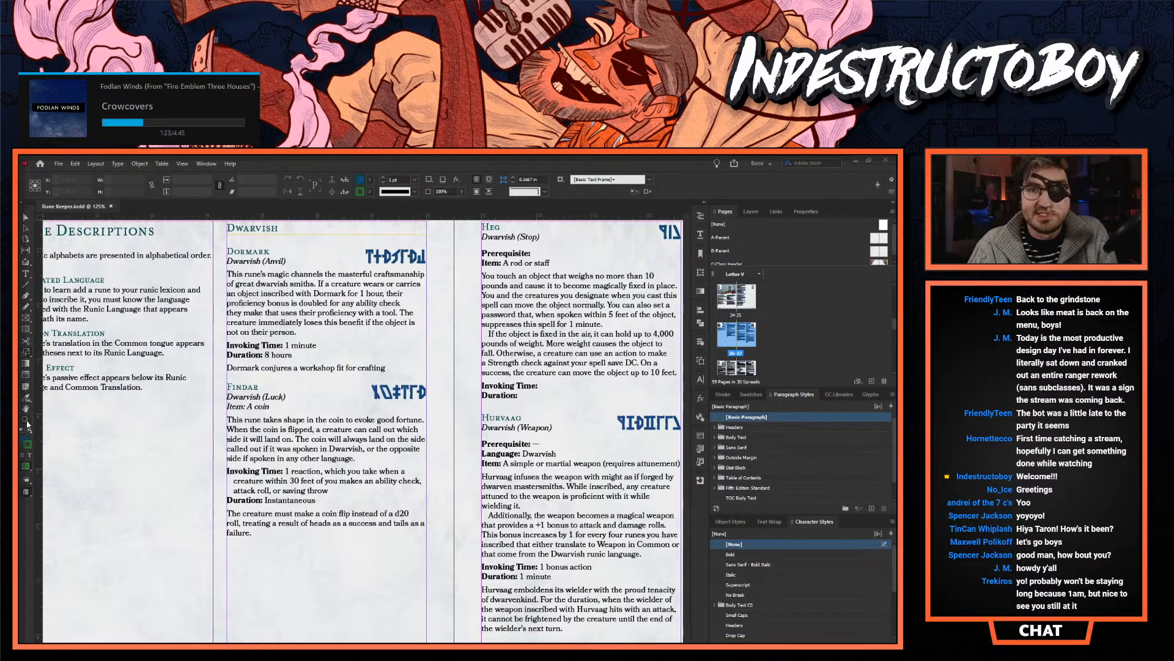
scroll(358, 401, up, 5)
alt+click(370, 408)
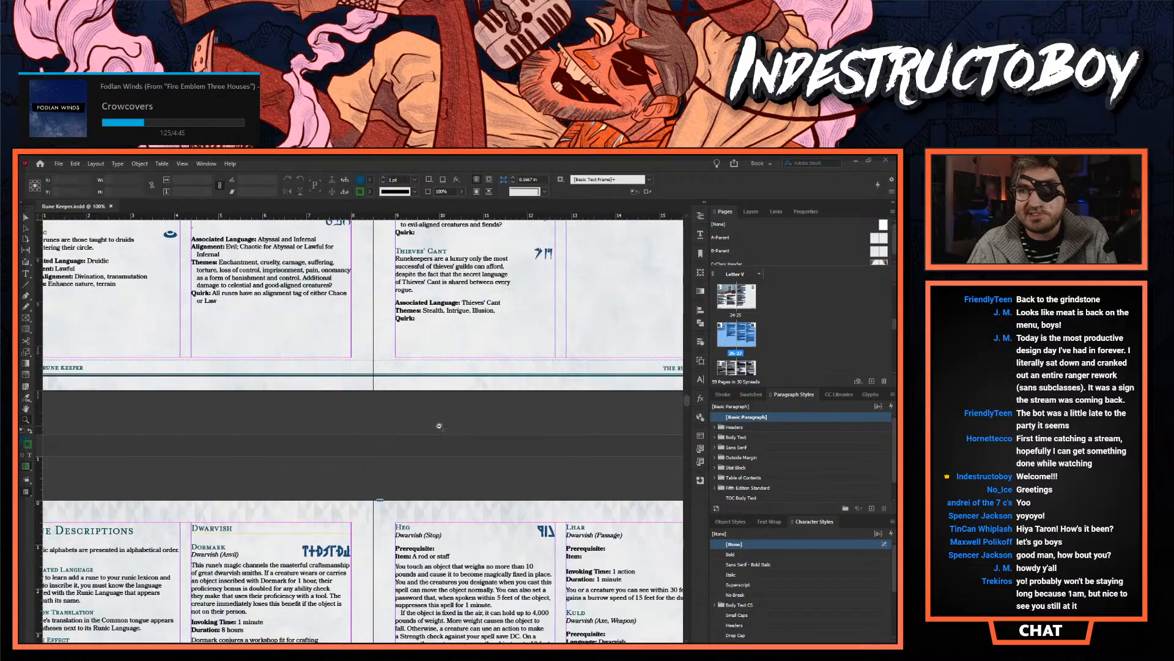
alt+click(382, 418)
scroll(382, 418, down, 20)
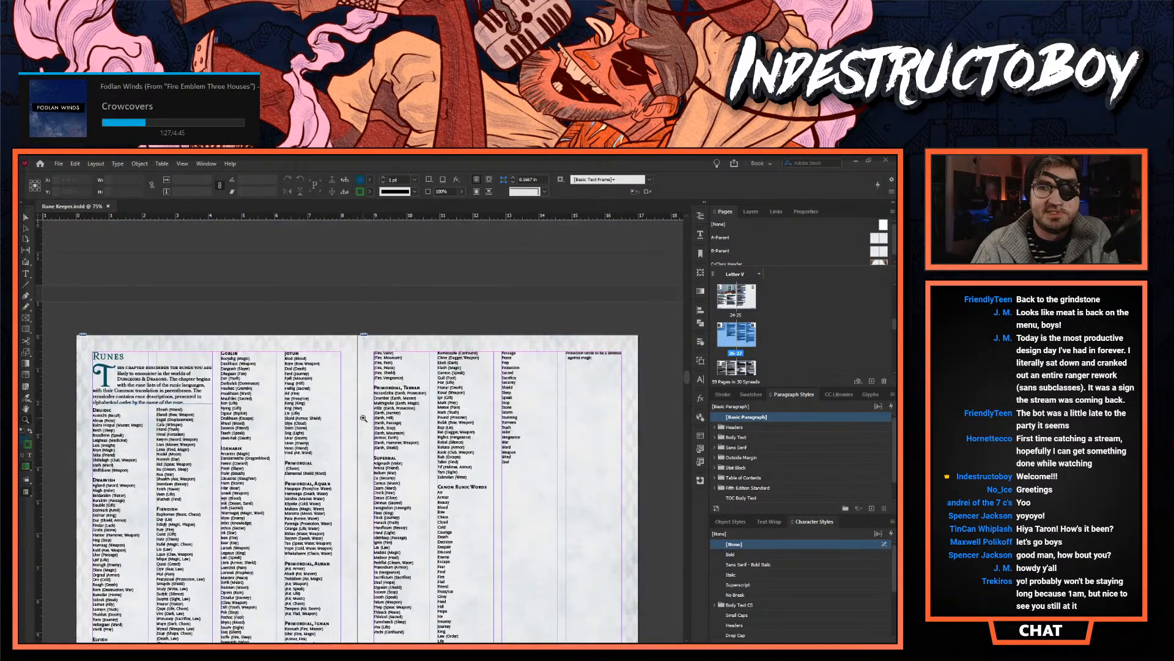
scroll(361, 419, up, 15)
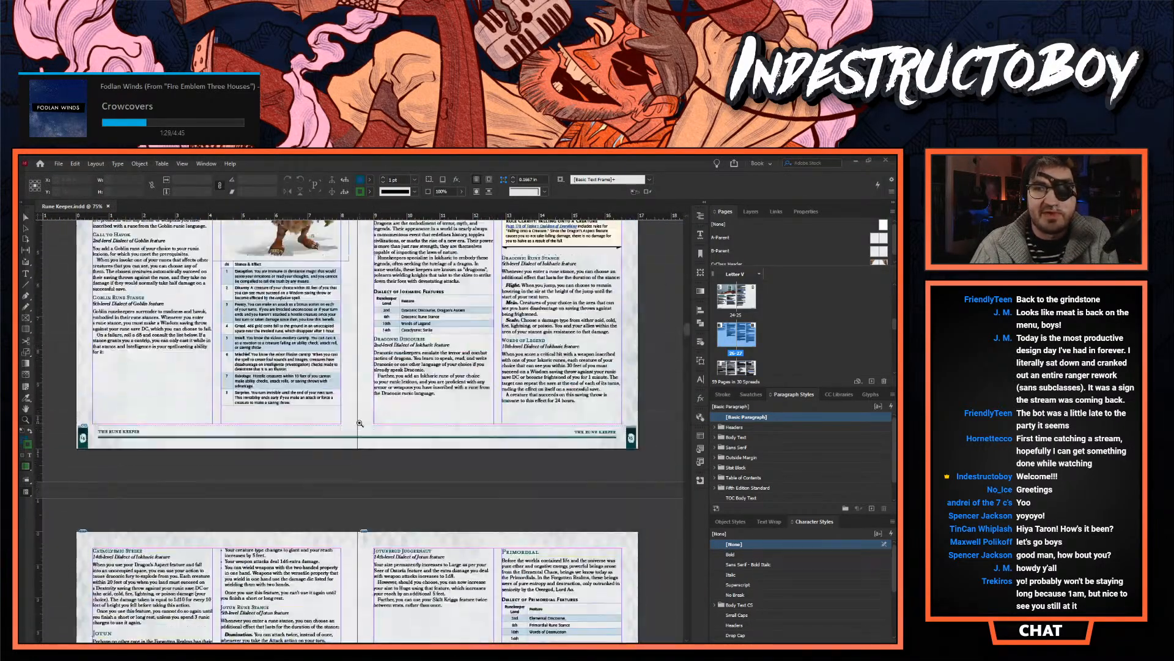
scroll(359, 424, up, 15)
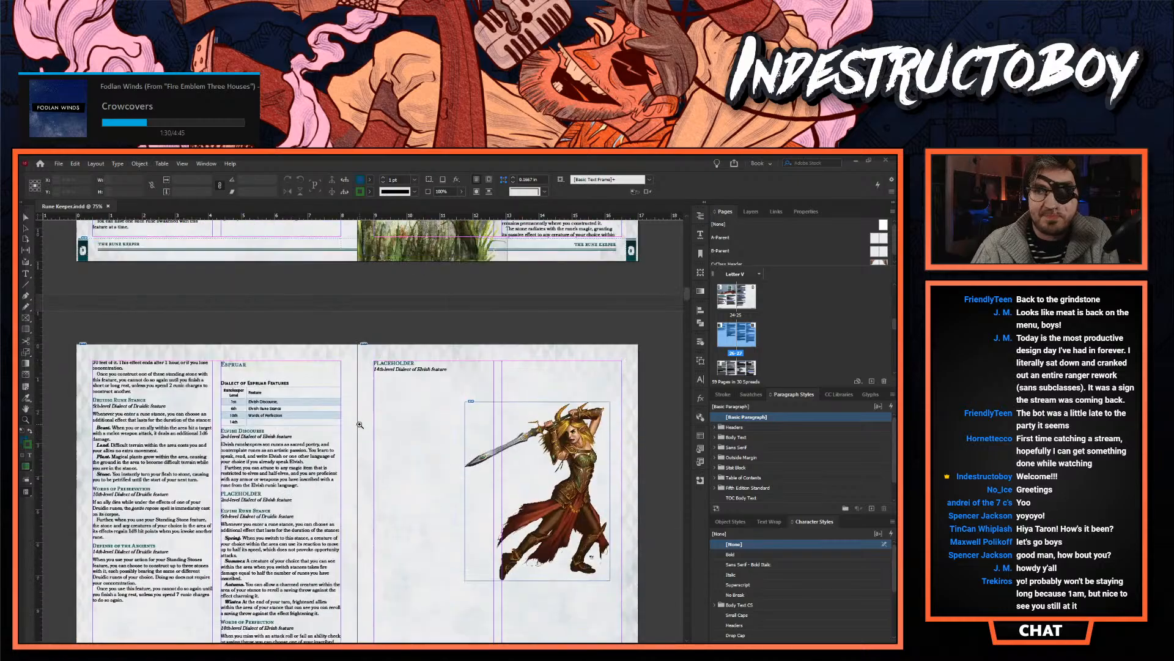
scroll(359, 424, up, 8)
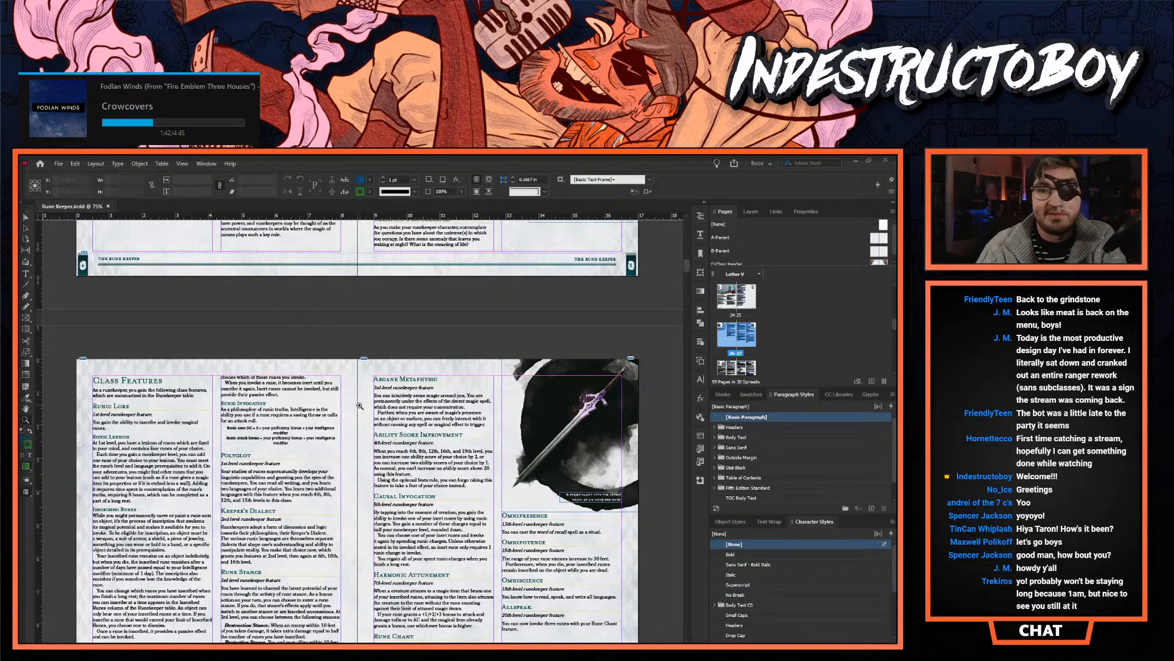
scroll(360, 405, up, 6)
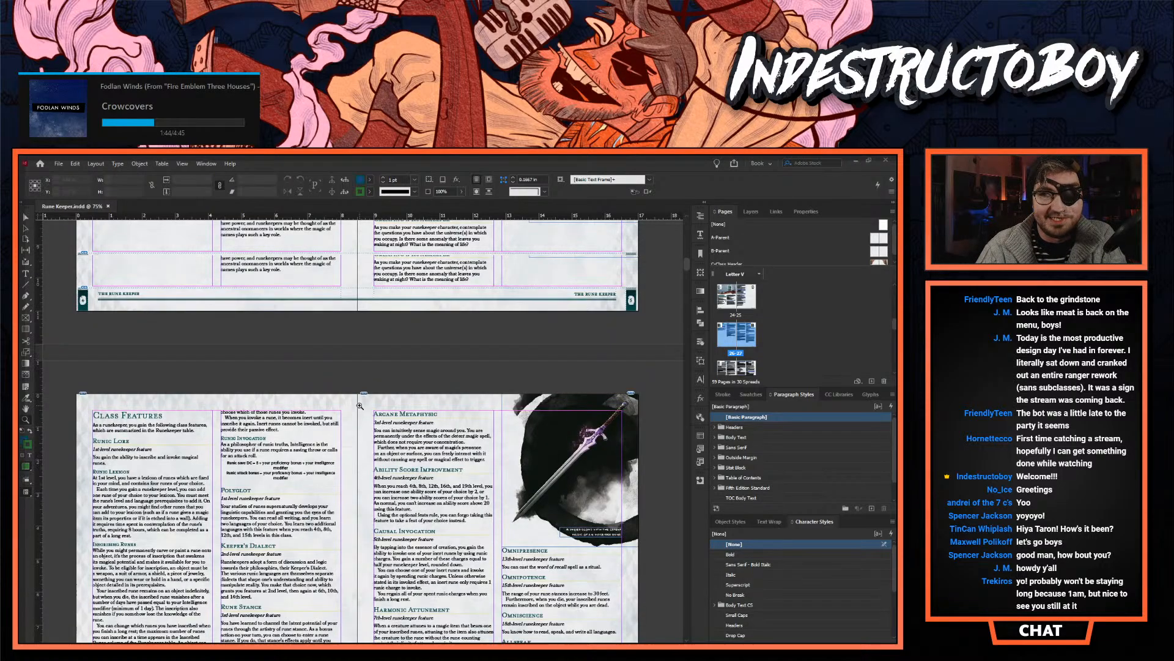
scroll(359, 405, up, 6)
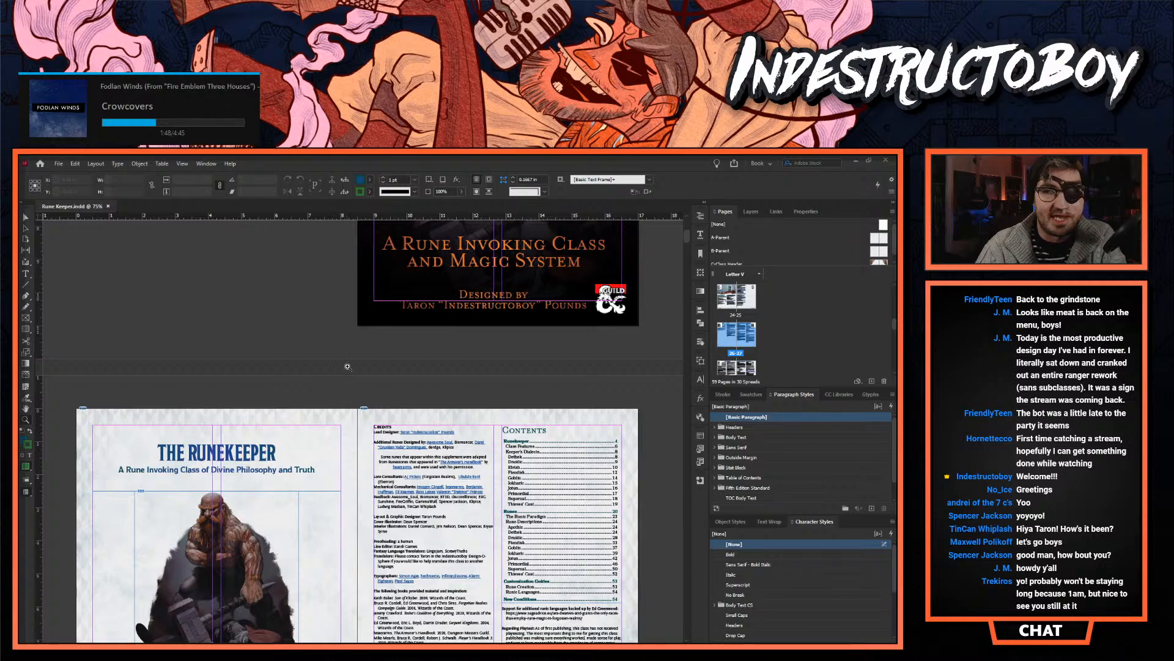
scroll(349, 368, up, 5)
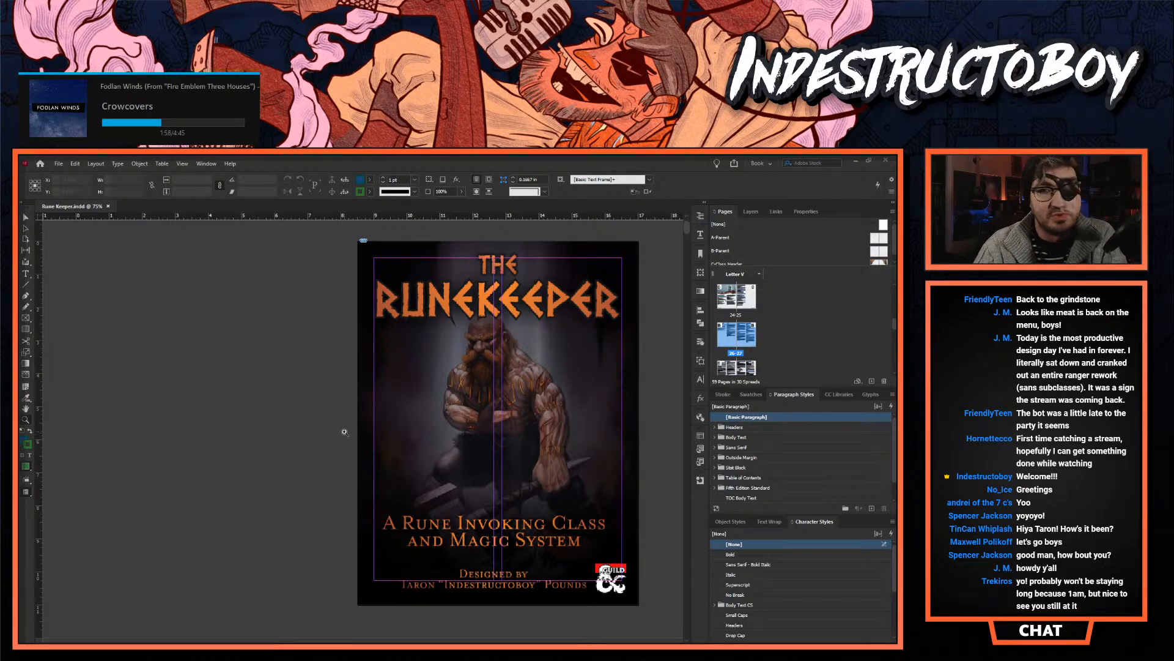
- Review the title, credits and contents pages and the opening Runekeeper class spread with its level table
scroll(344, 432, down, 8)
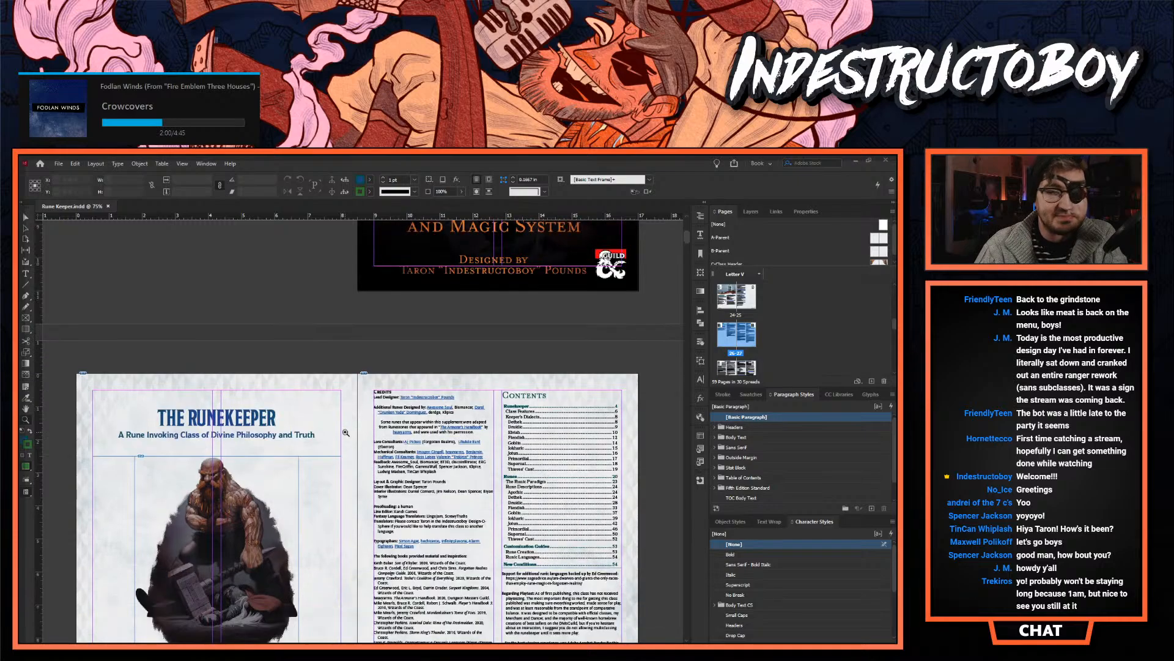
scroll(346, 432, down, 1)
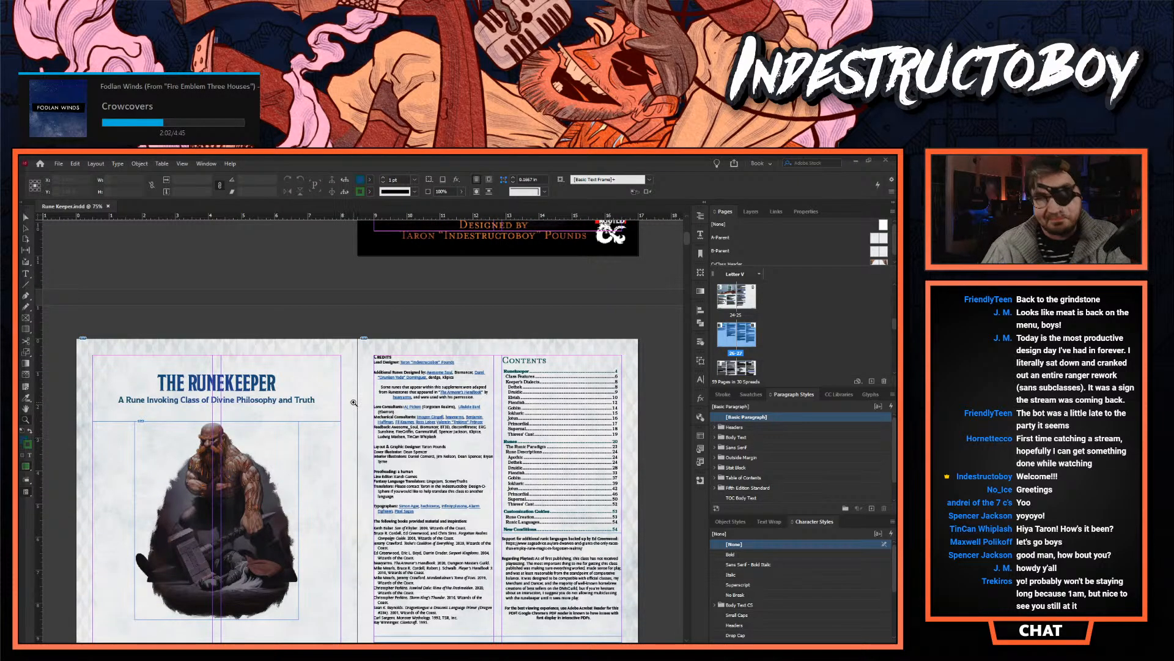
scroll(364, 459, down, 5)
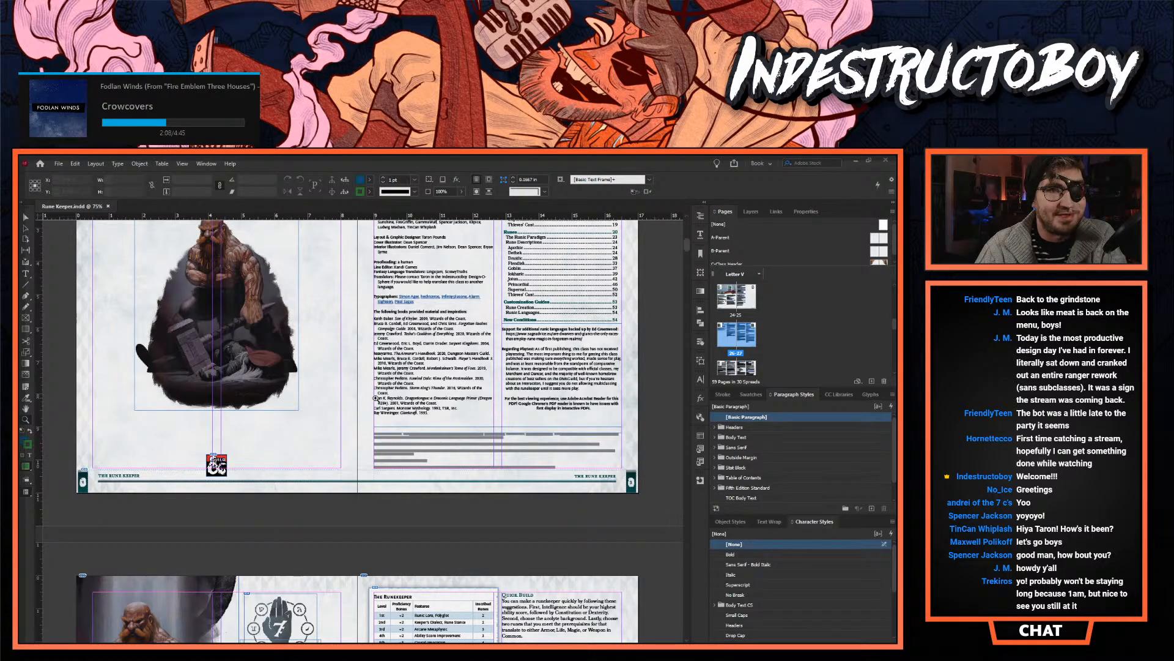
scroll(370, 413, down, 6)
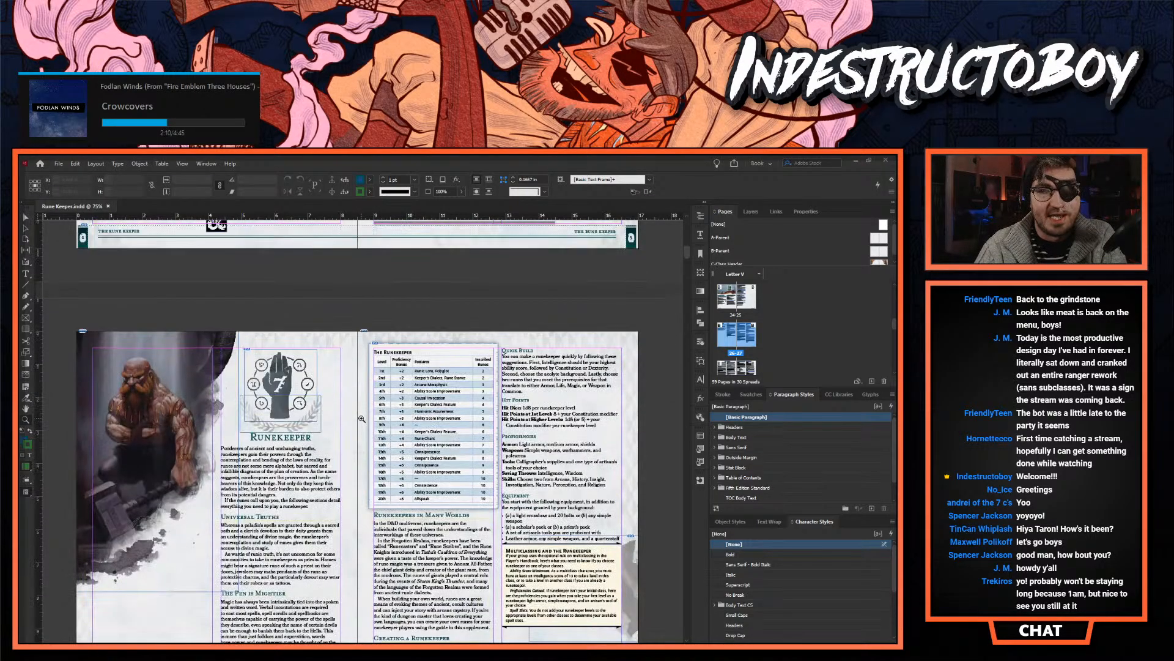
scroll(362, 418, down, 3)
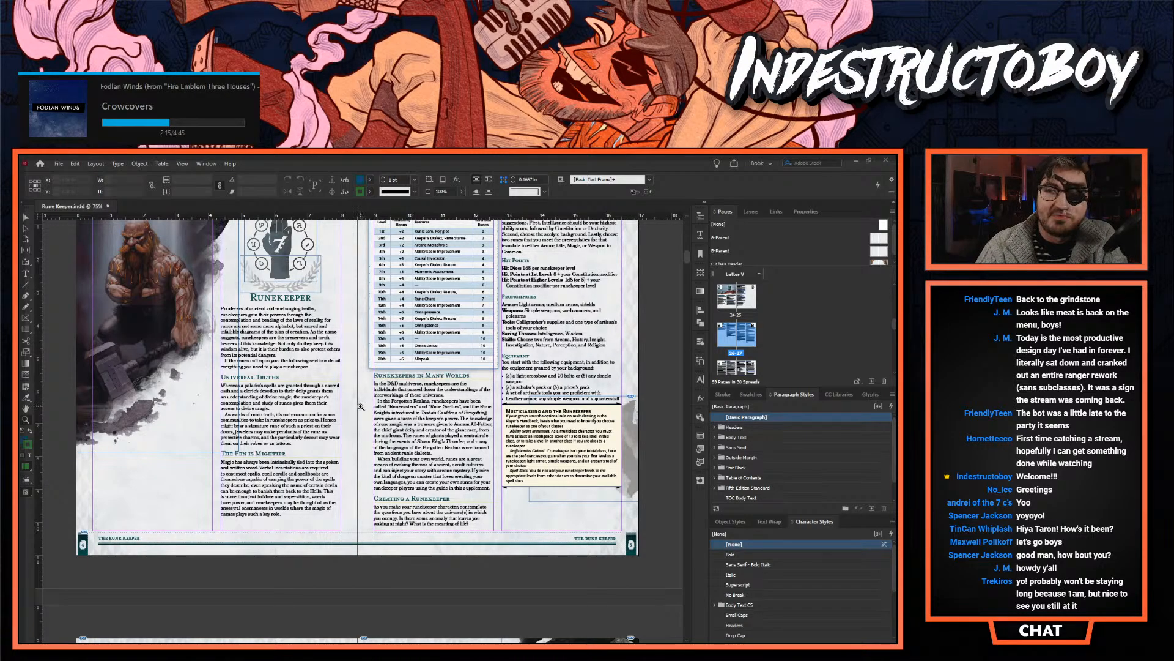
click(361, 405)
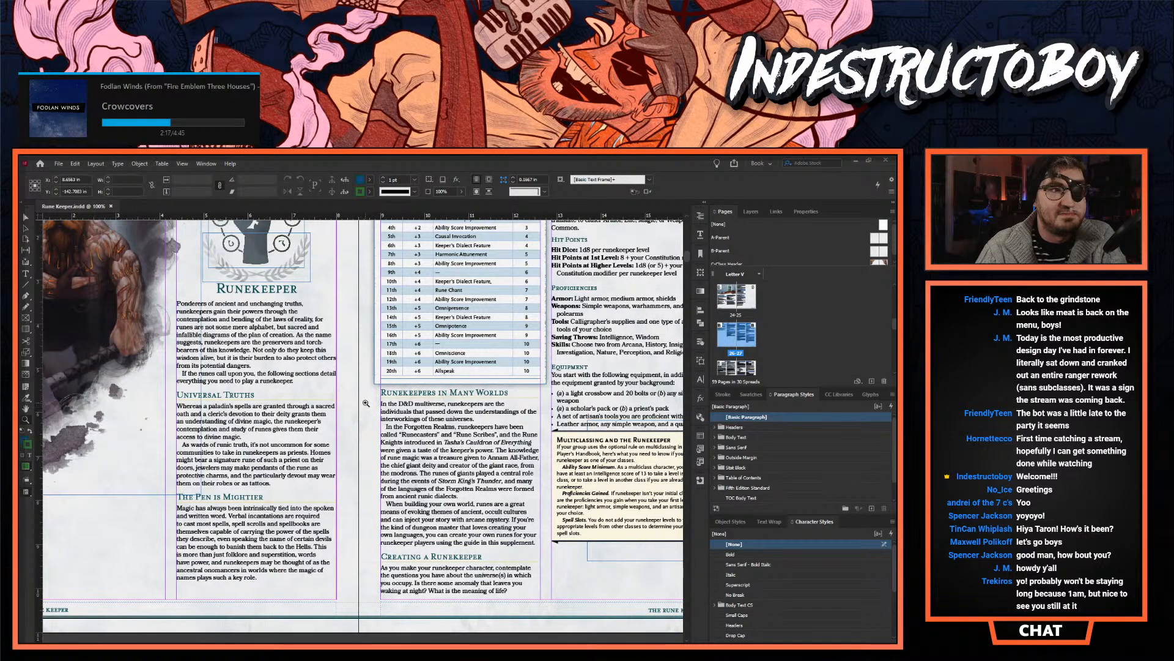
click(365, 404)
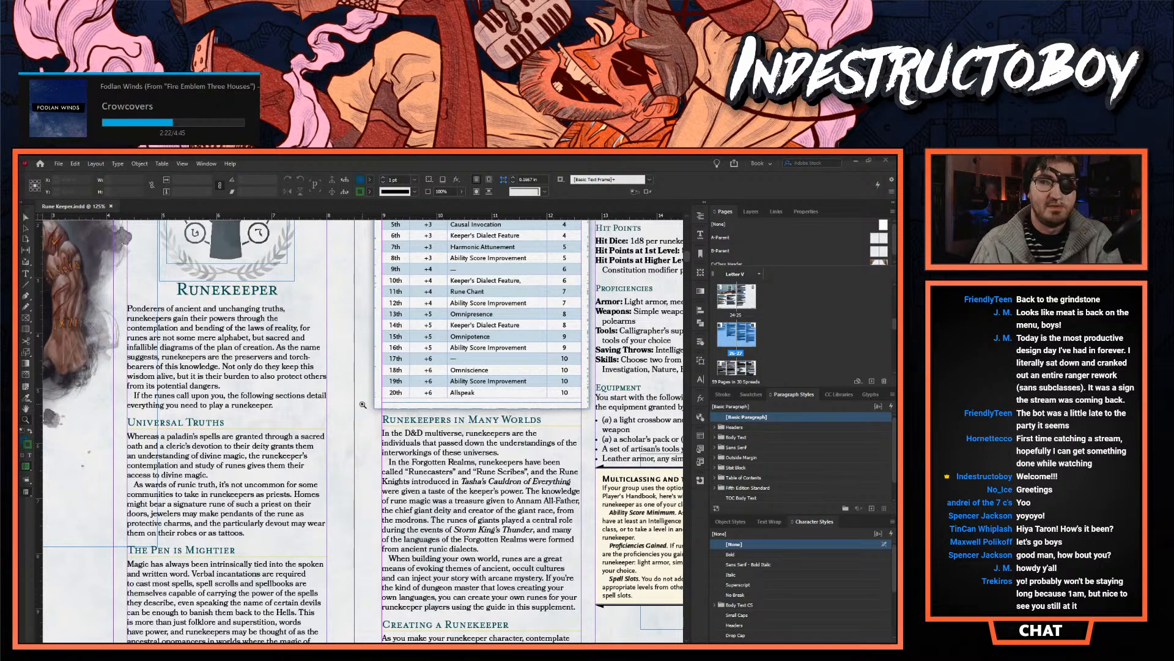
scroll(363, 405, up, 1)
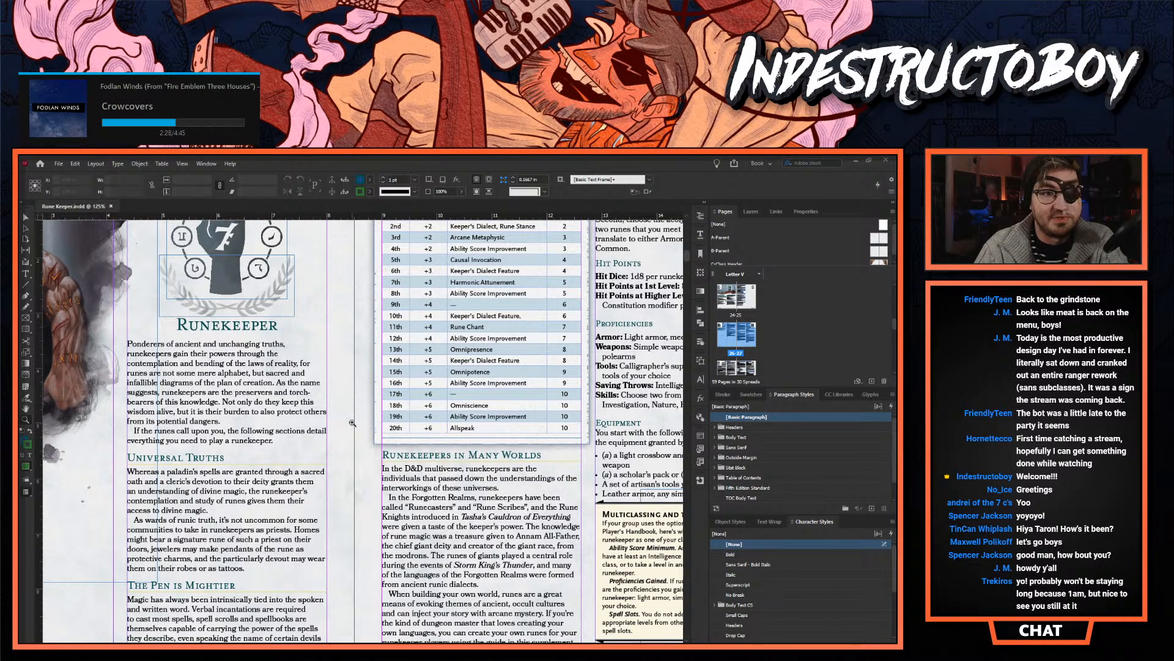
- Review the class features and the Dethek and Druidic dialect pages through to the Espruar section
scroll(354, 417, down, 15)
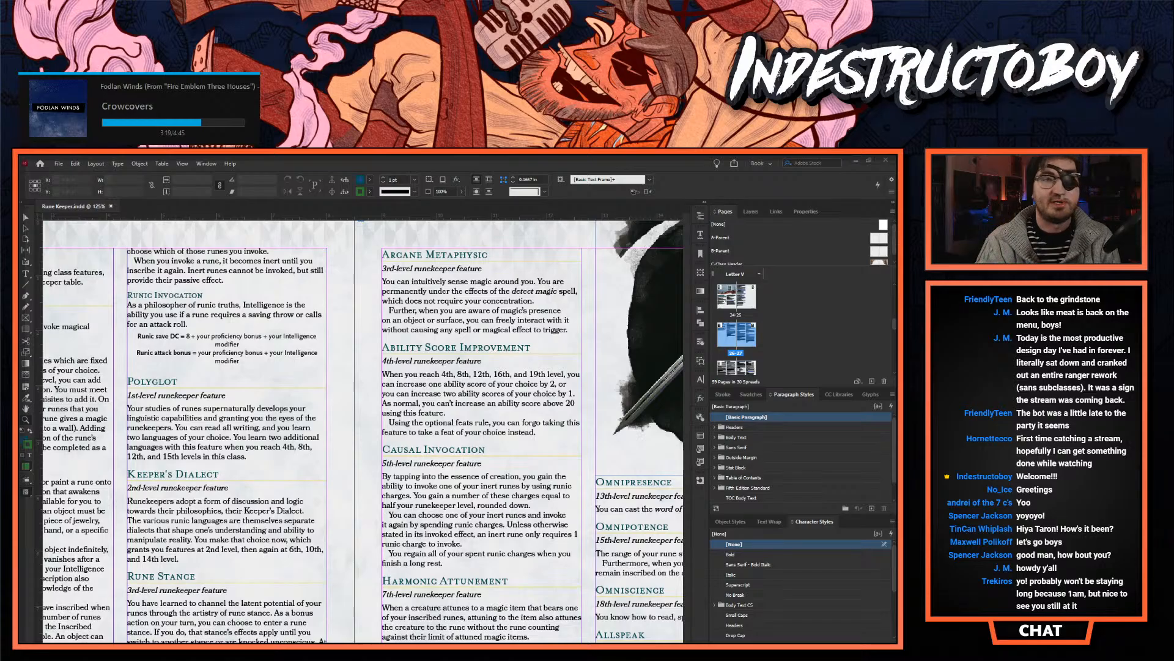
scroll(366, 416, down, 10)
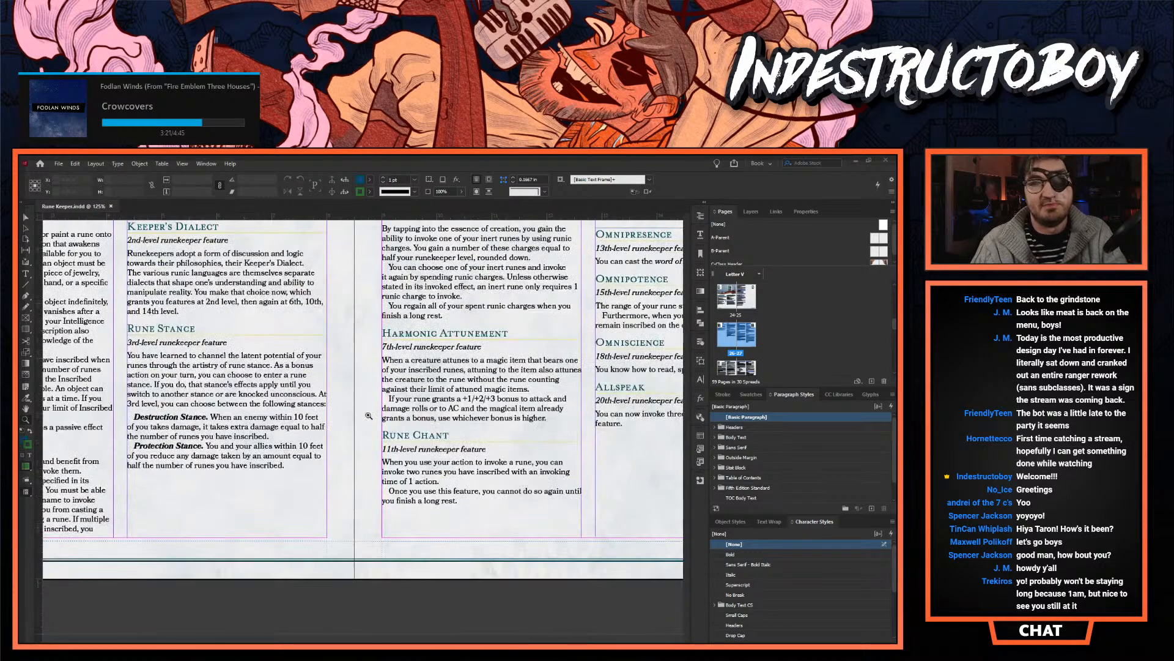
scroll(364, 429, down, 4)
alt+click(363, 430)
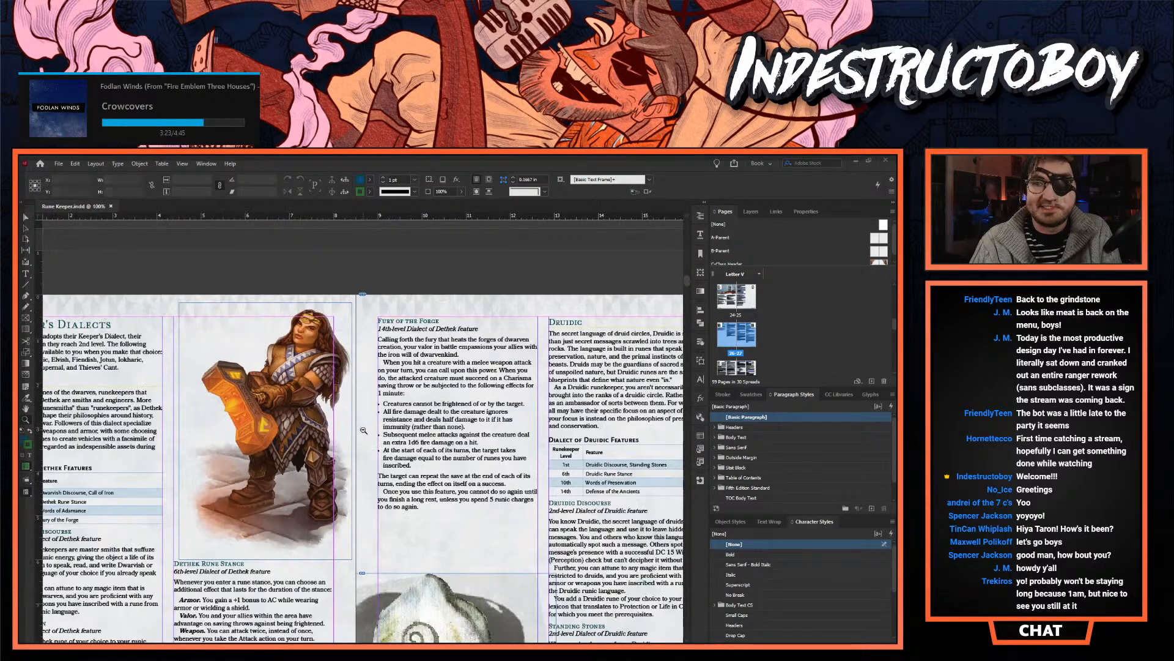
scroll(363, 431, down, 2)
scroll(363, 431, down, 2)
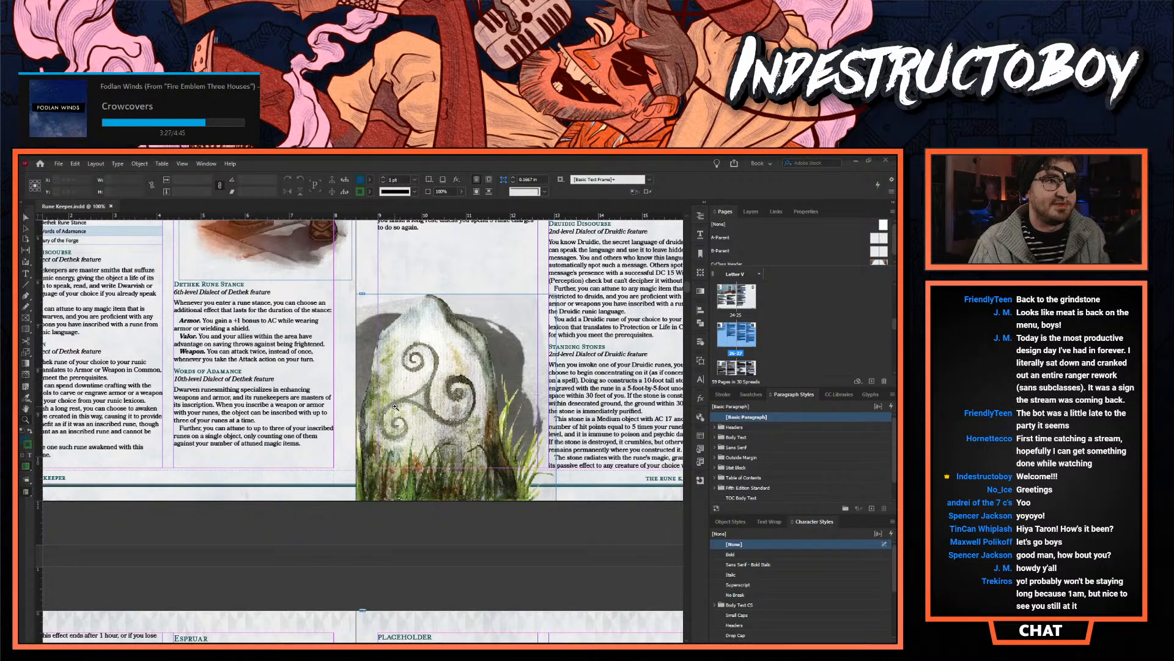
scroll(355, 394, down, 2)
scroll(356, 394, down, 6)
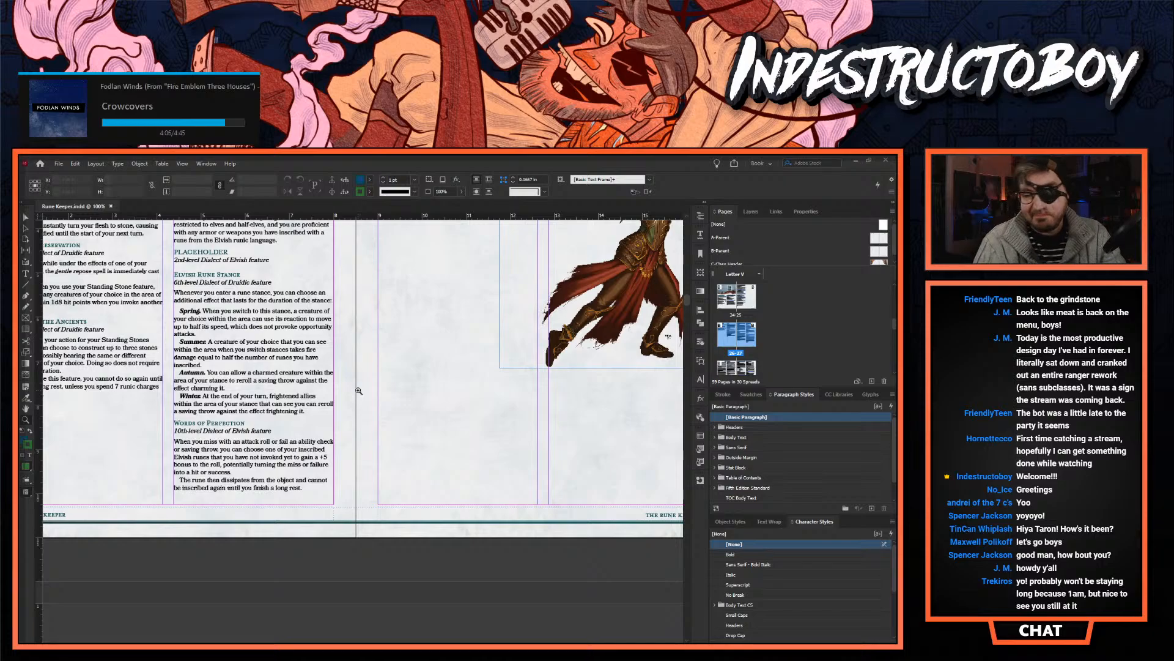
- Replace "Elvish" with "Espruar" in the 2nd-level subheader under the PLACEHOLDER heading of the Espruar section
click(244, 379)
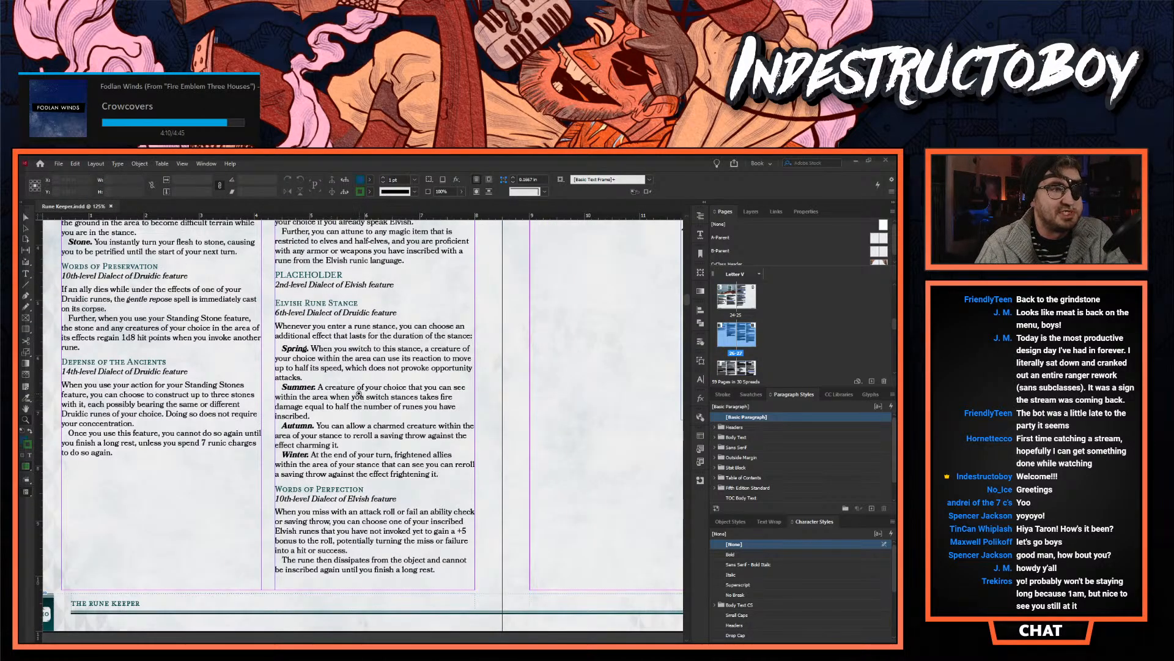
scroll(315, 397, up, 3)
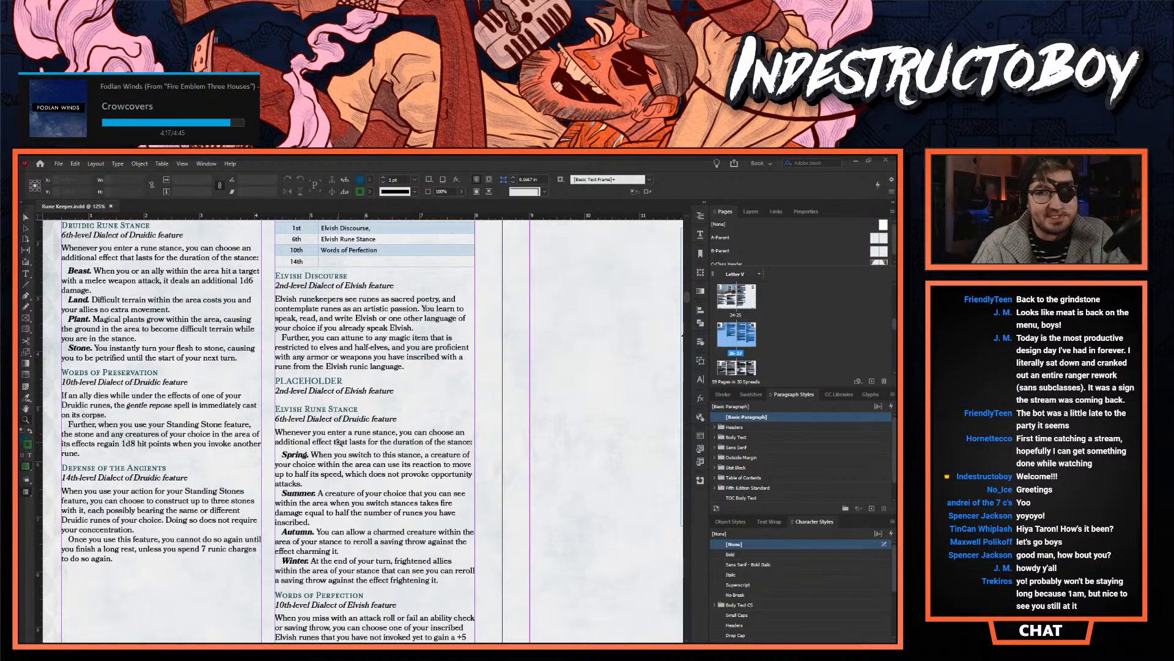
alt+click(387, 428)
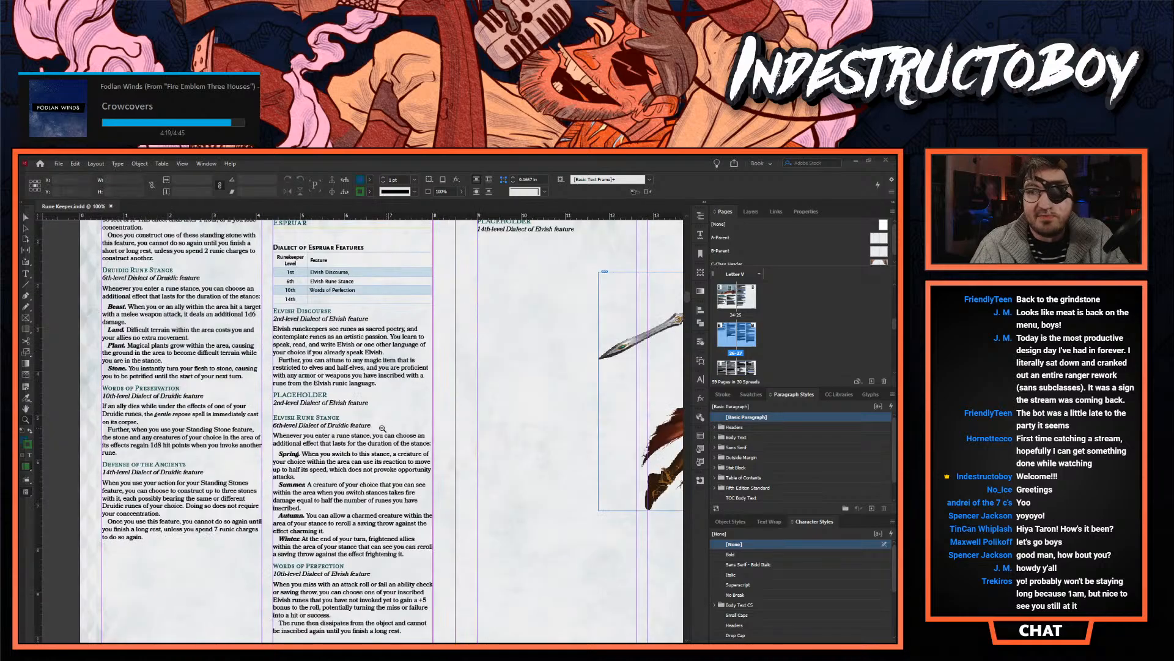
click(26, 218)
double_click(331, 422)
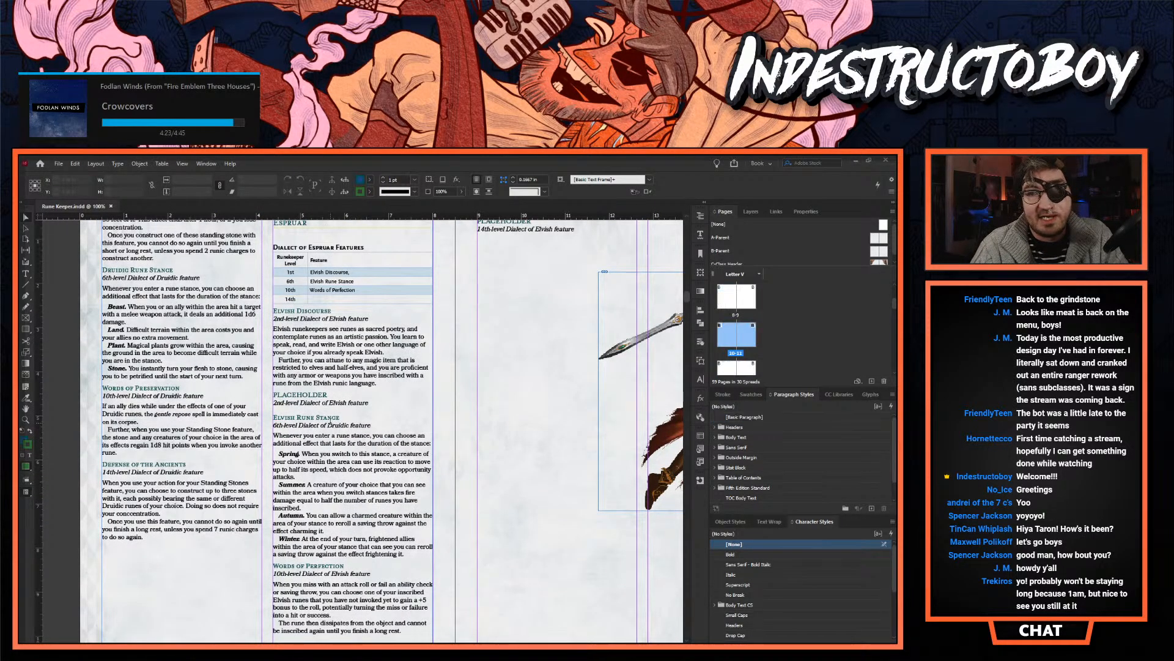
double_click(334, 401)
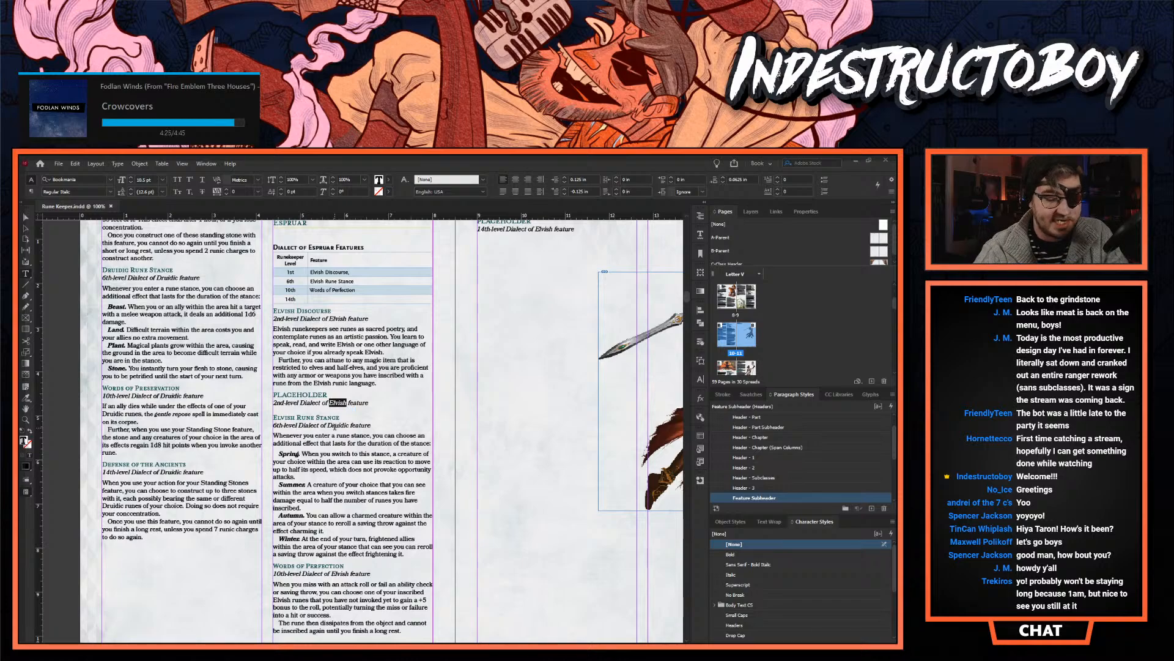
text(Espruar)
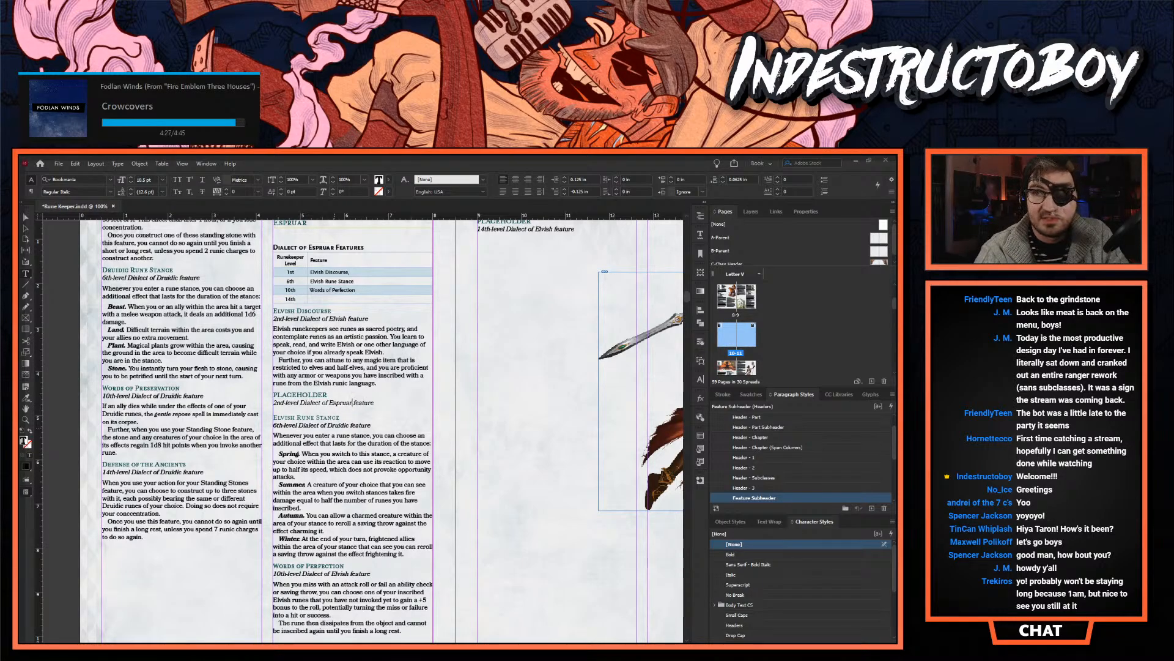
- Change the dialect name in the 6th-level subheader under Elvish Rune Stance to "Espruar"
double_click(336, 425)
key(BackSpace)
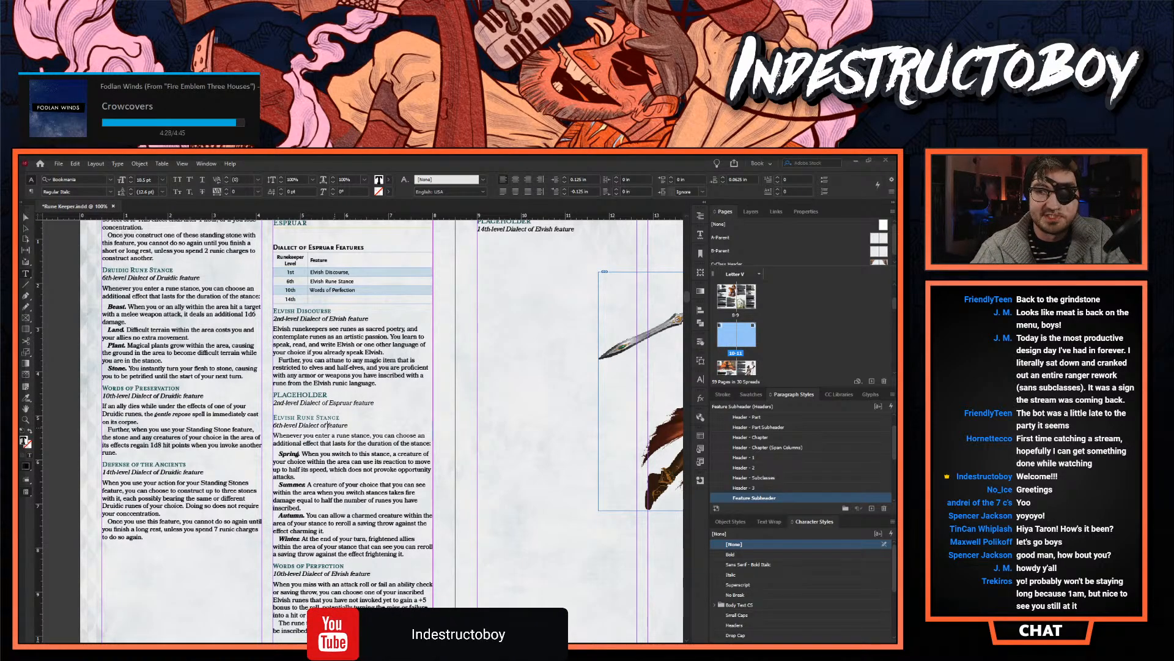
text(Espruar)
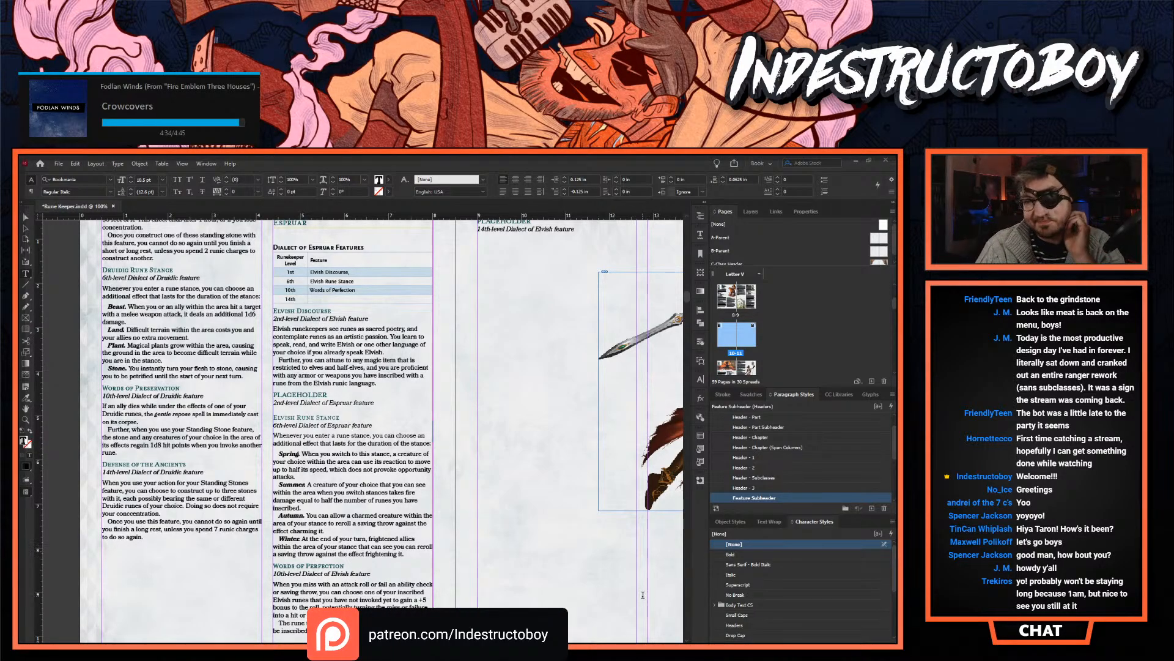
- Look through the Fiendish, Goblin and Fighter pages to Chapter 2: Runic Invocation and highlight its Runic Language section
scroll(642, 594, down, 15)
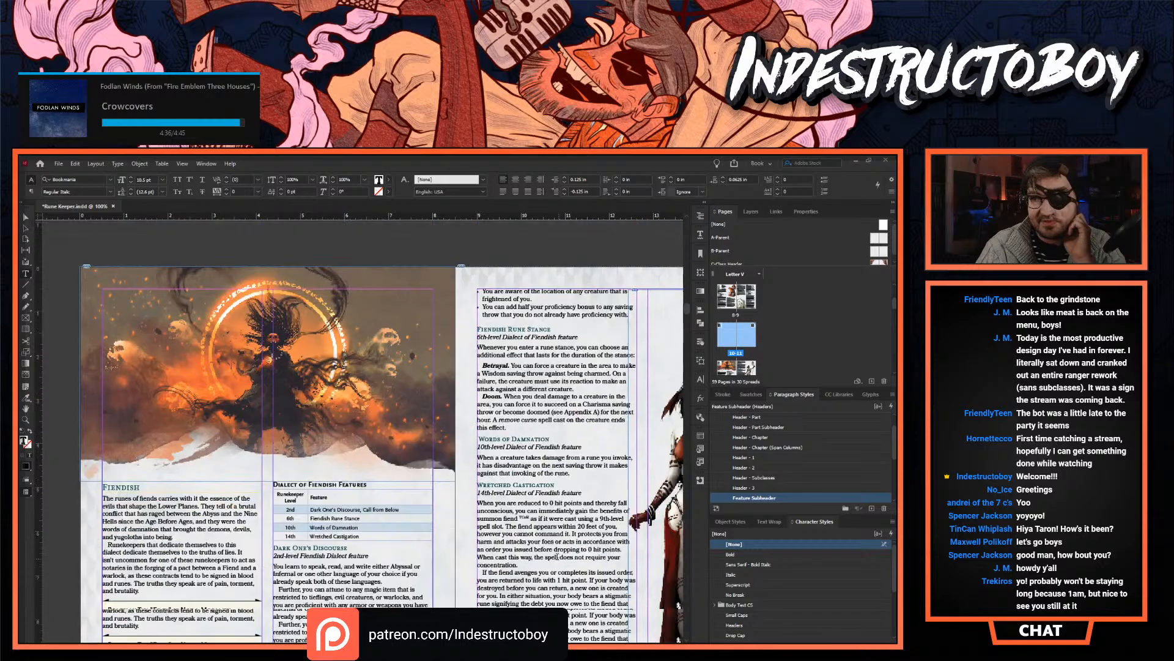
scroll(558, 557, down, 6)
scroll(557, 557, right, 2)
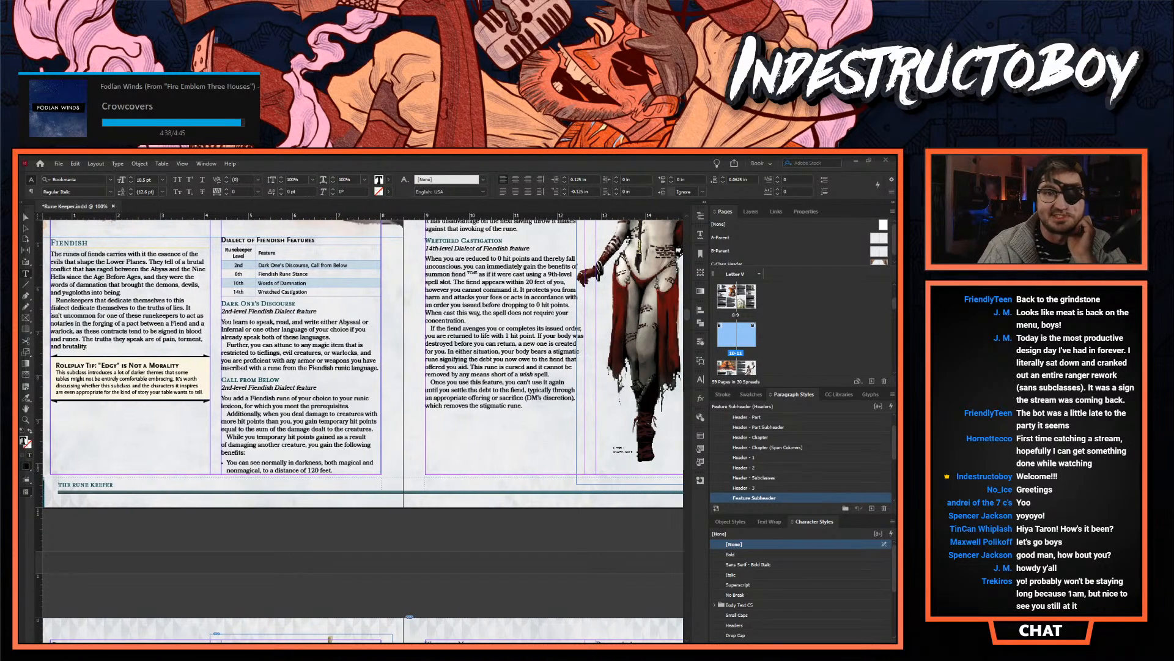
scroll(618, 422, down, 7)
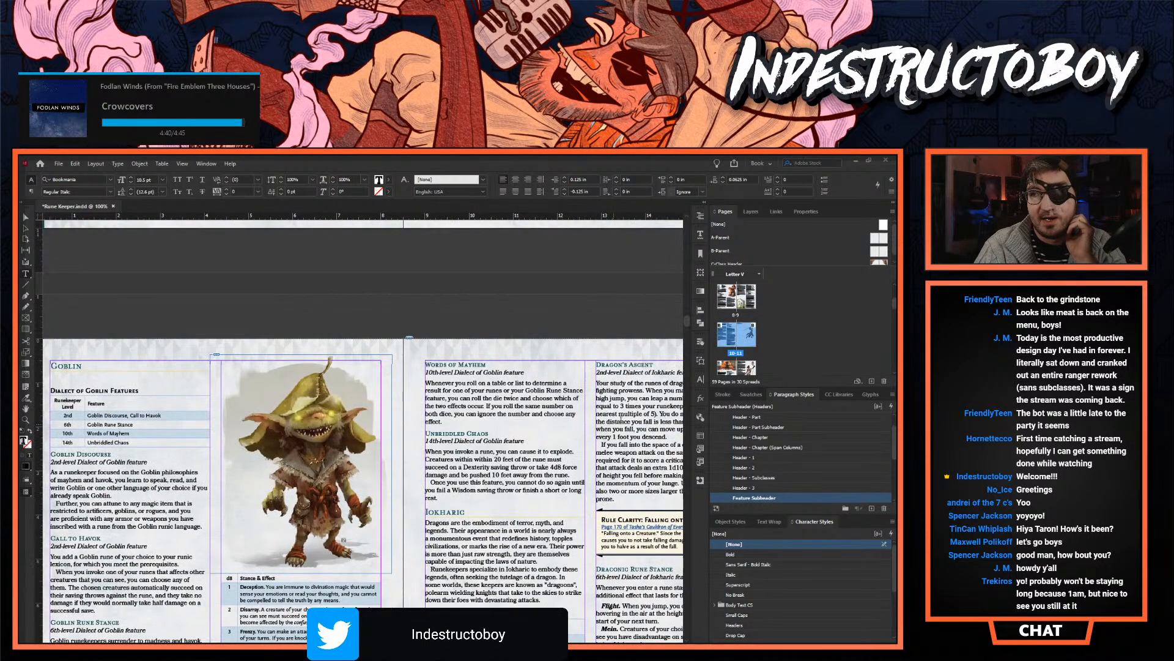
drag(686, 319, 689, 365)
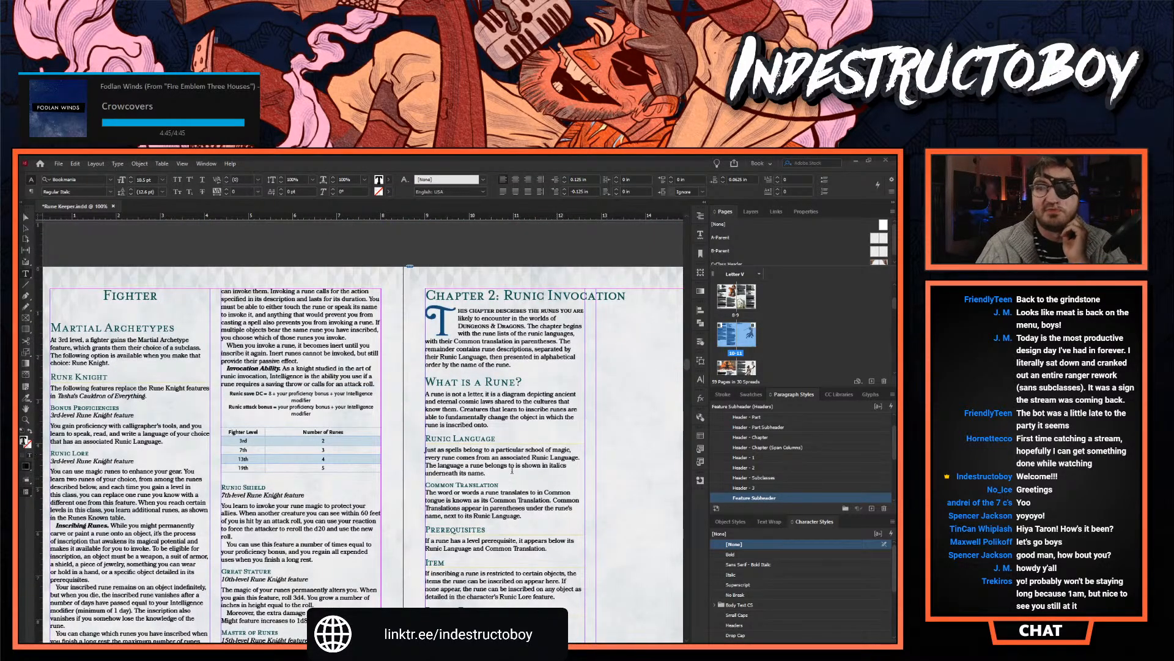
drag(488, 473, 424, 435)
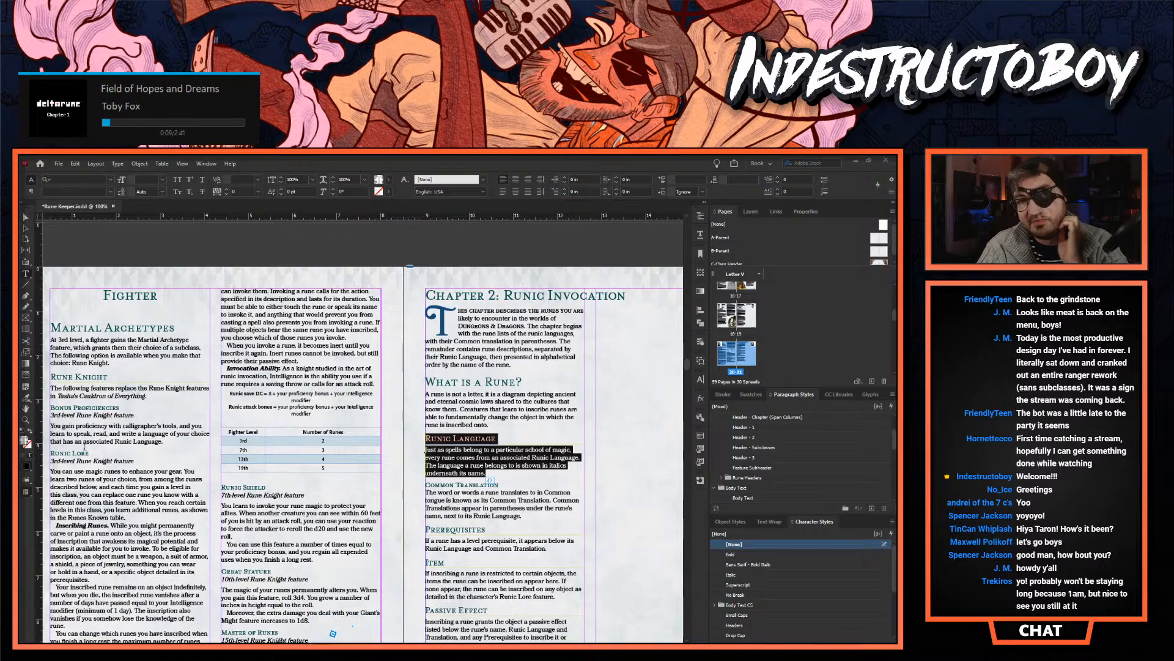
- Examine the Dwarvish rune descriptions up close, focusing on the full Hurvaag weapon rune entry
scroll(329, 484, down, 10)
scroll(391, 524, down, 15)
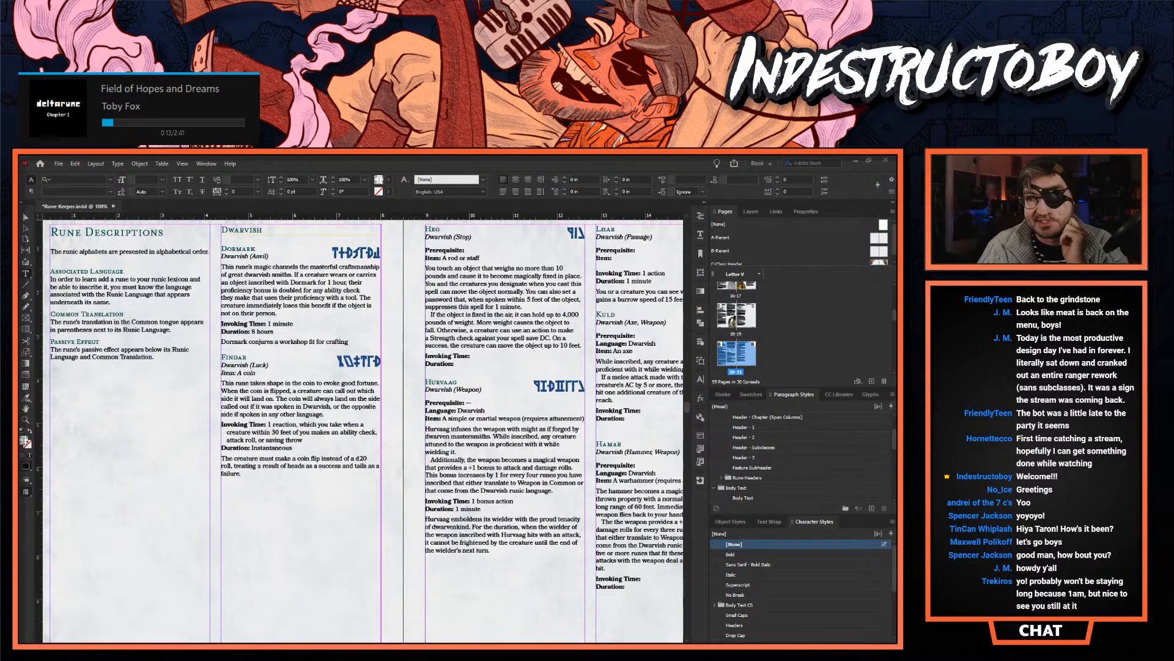
scroll(390, 524, right, 4)
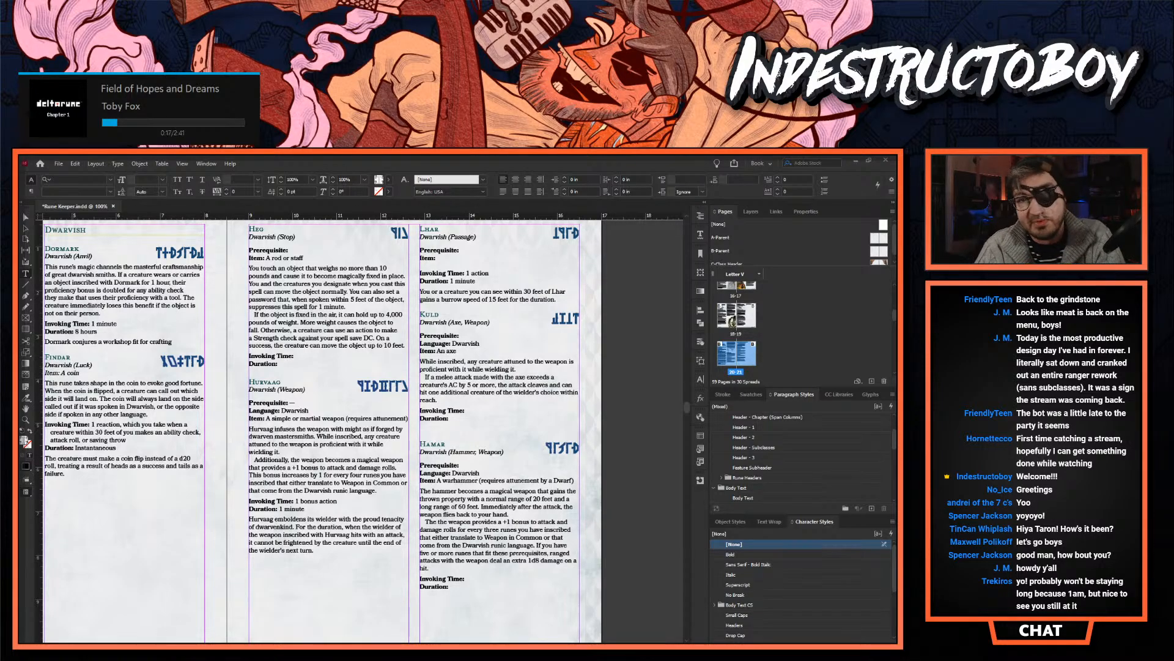
click(27, 419)
click(431, 402)
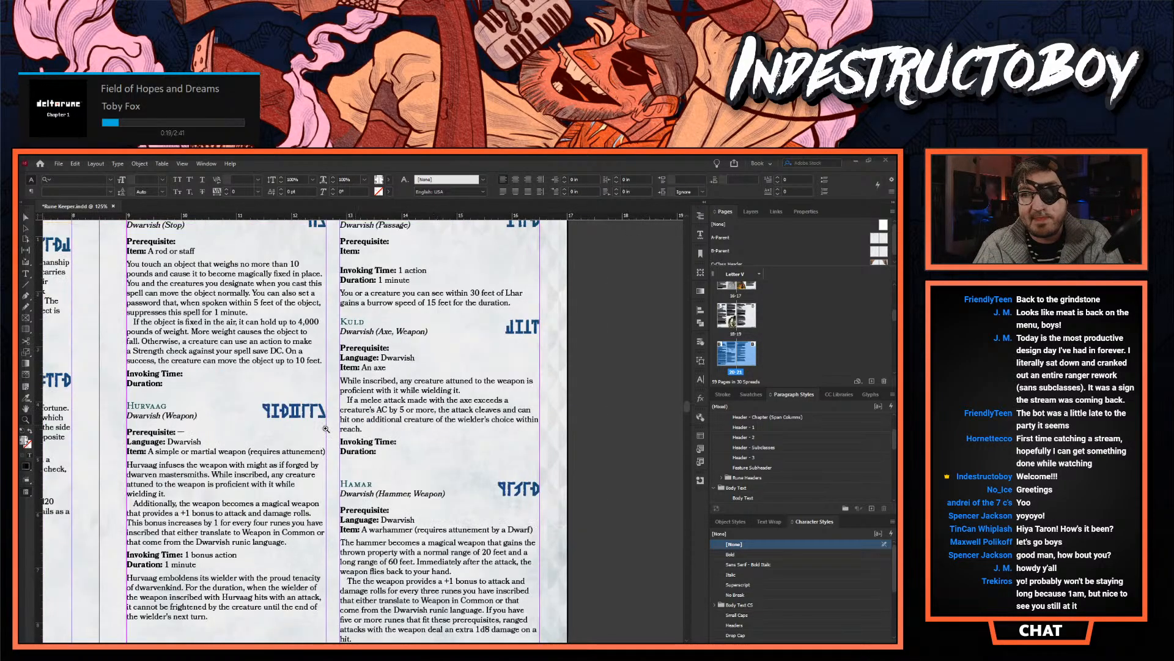
click(331, 429)
scroll(342, 431, up, 3)
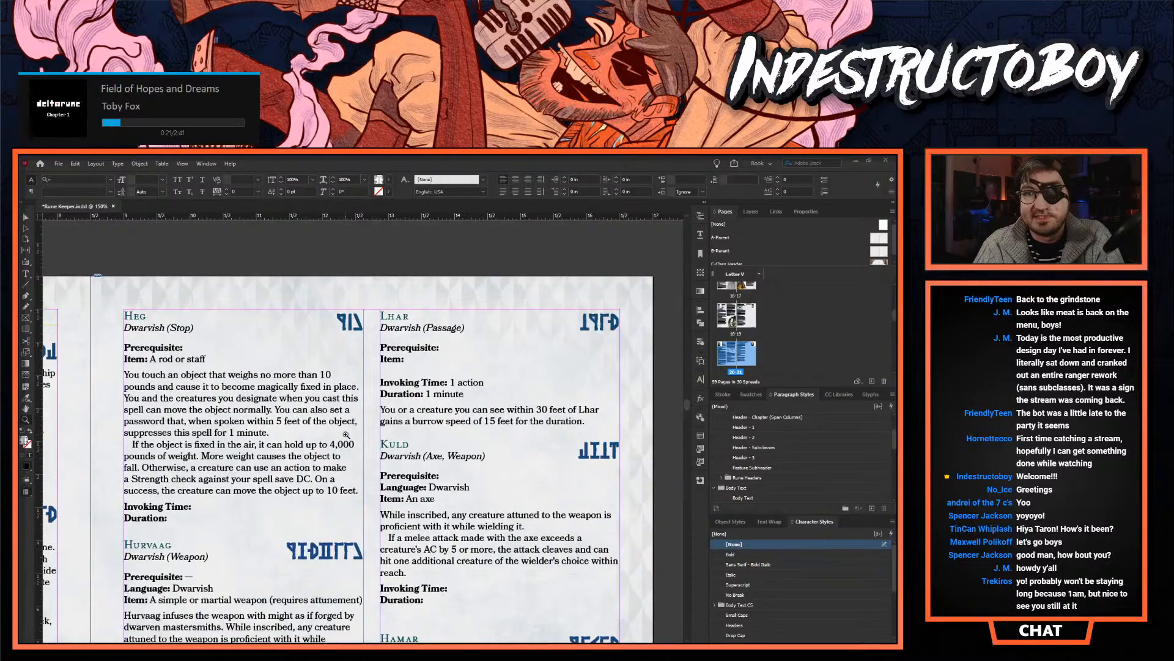
scroll(407, 492, down, 5)
scroll(283, 461, up, 1)
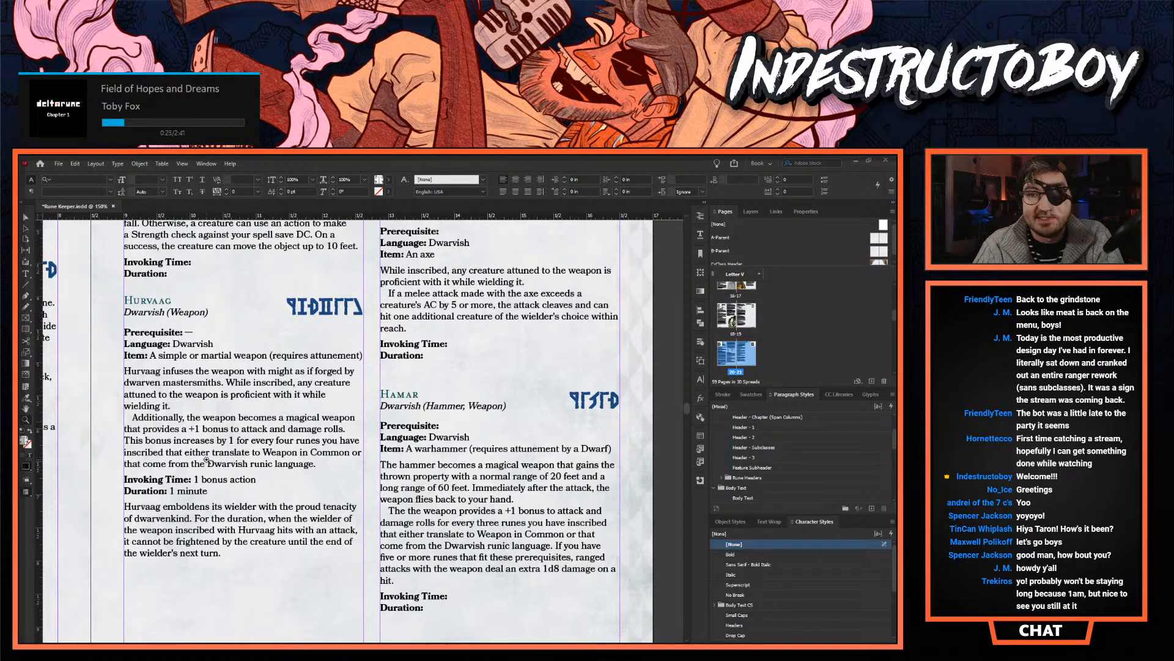
click(206, 459)
scroll(463, 445, up, 1)
scroll(463, 444, down, 1)
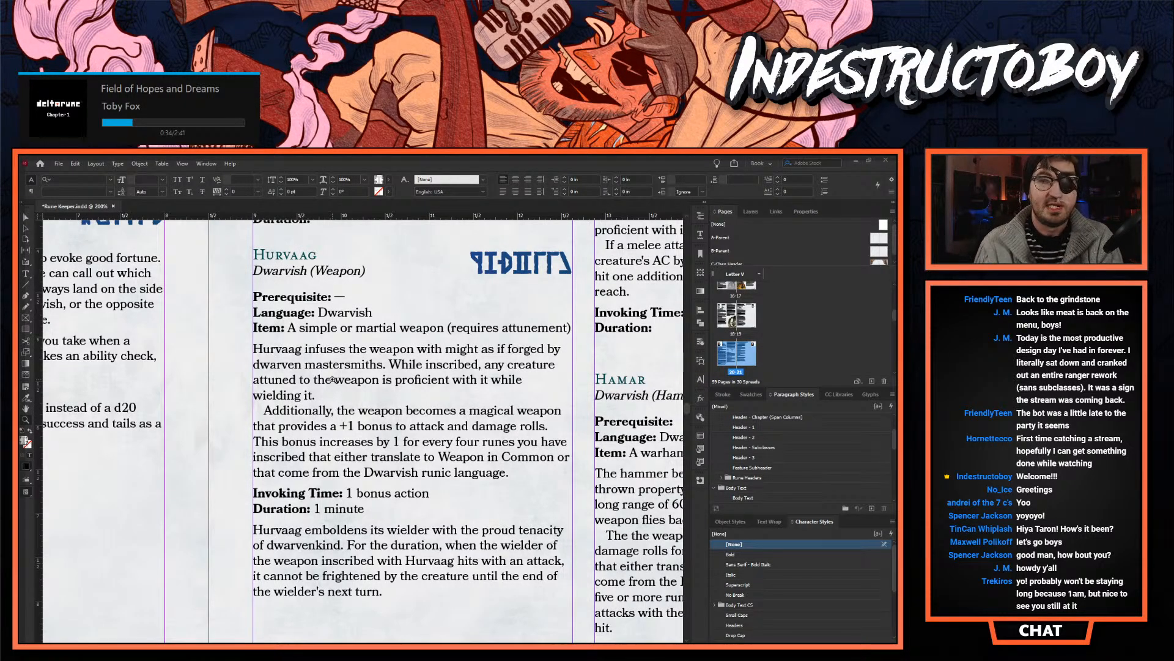
scroll(314, 455, down, 2)
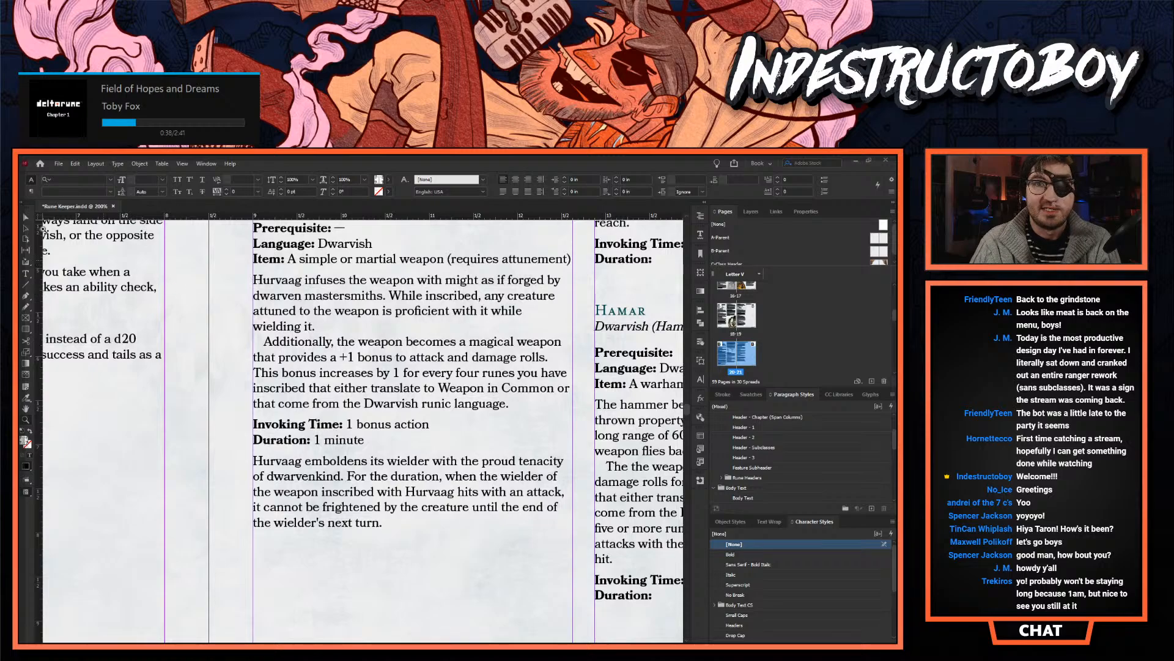
- Highlight Hurvaag's Invoking Time and Duration lines and compare them with the Findar and Dormark rune entries
click(422, 409)
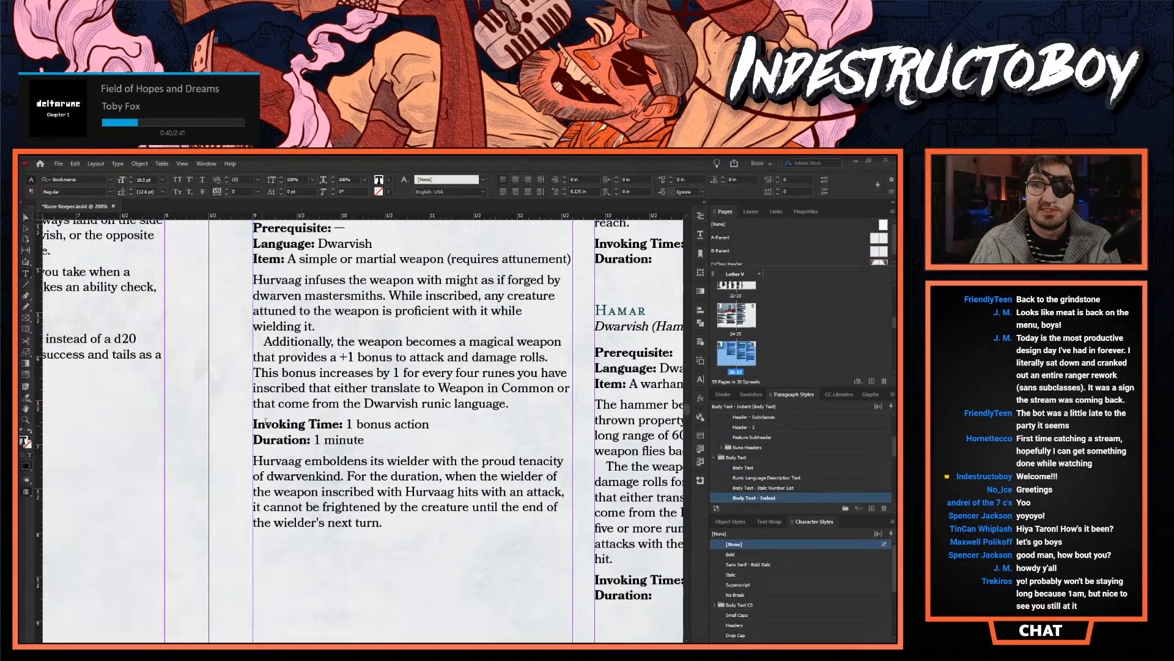
drag(253, 422, 387, 435)
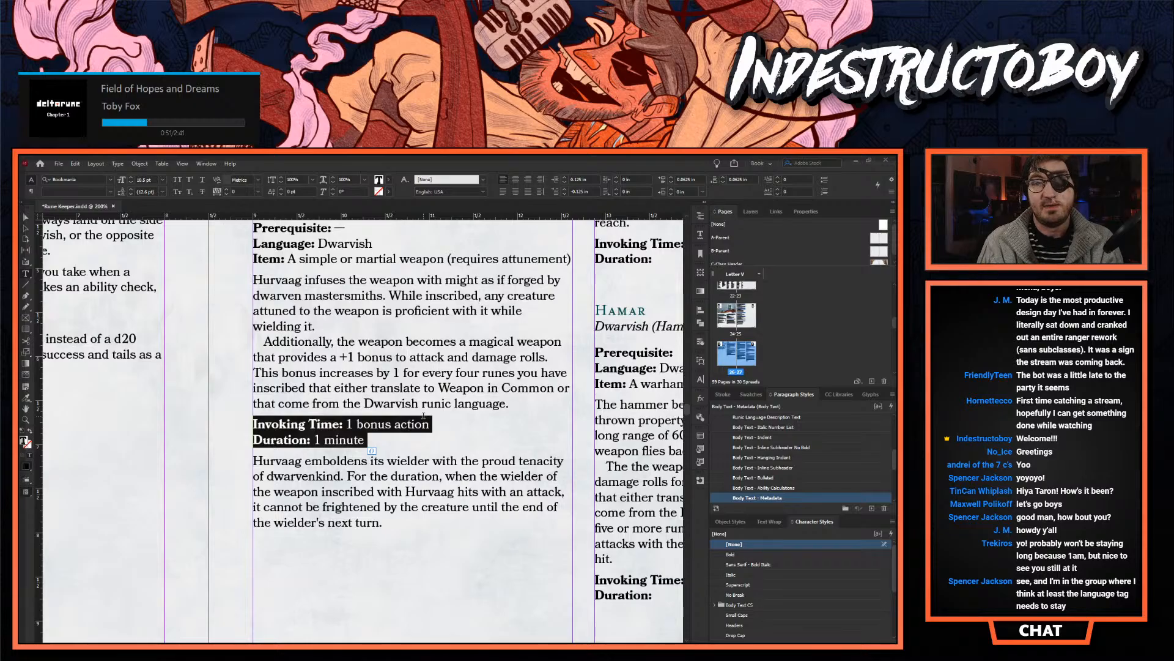
scroll(466, 636, left, 6)
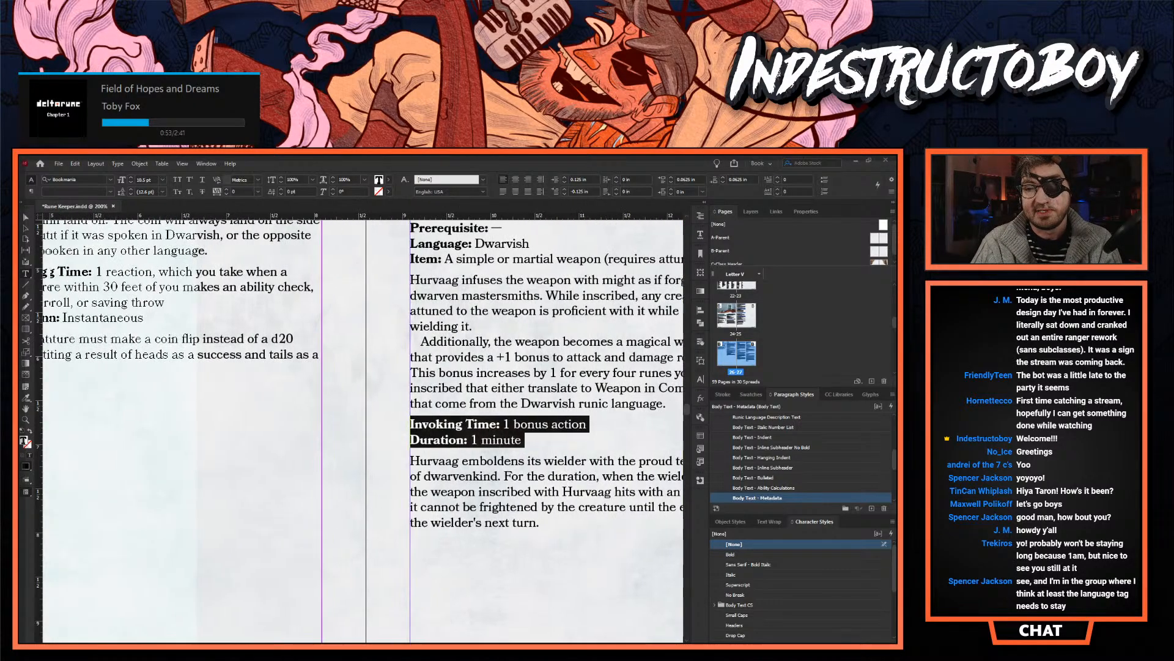
scroll(466, 636, up, 6)
scroll(249, 462, up, 3)
scroll(245, 460, down, 8)
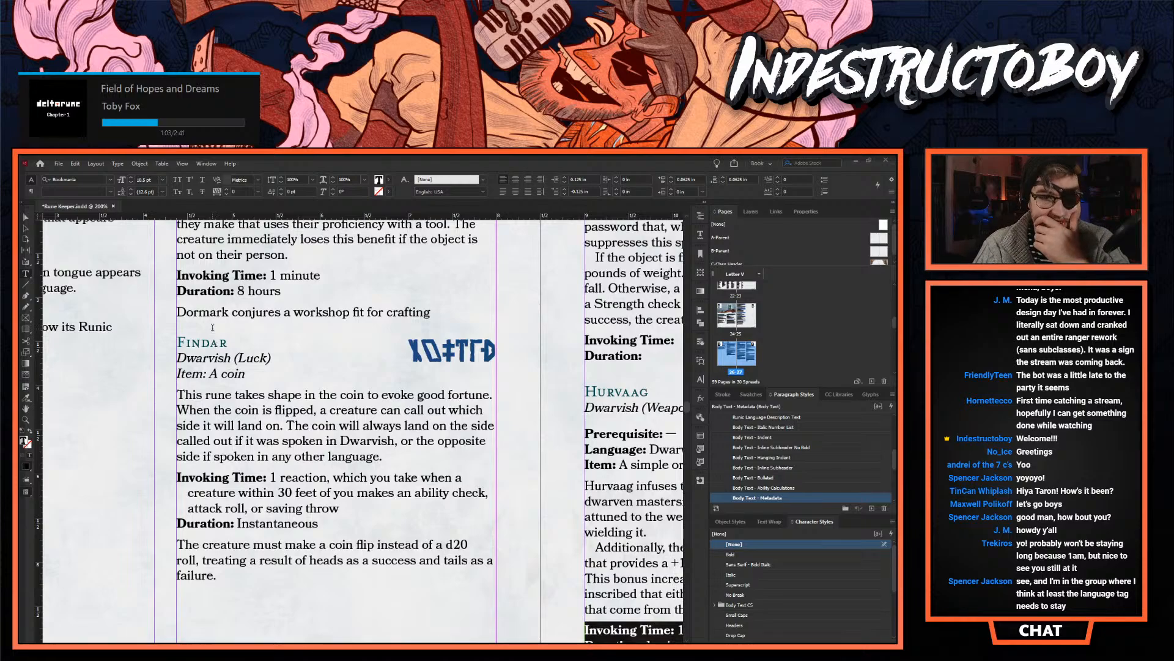
scroll(227, 366, up, 5)
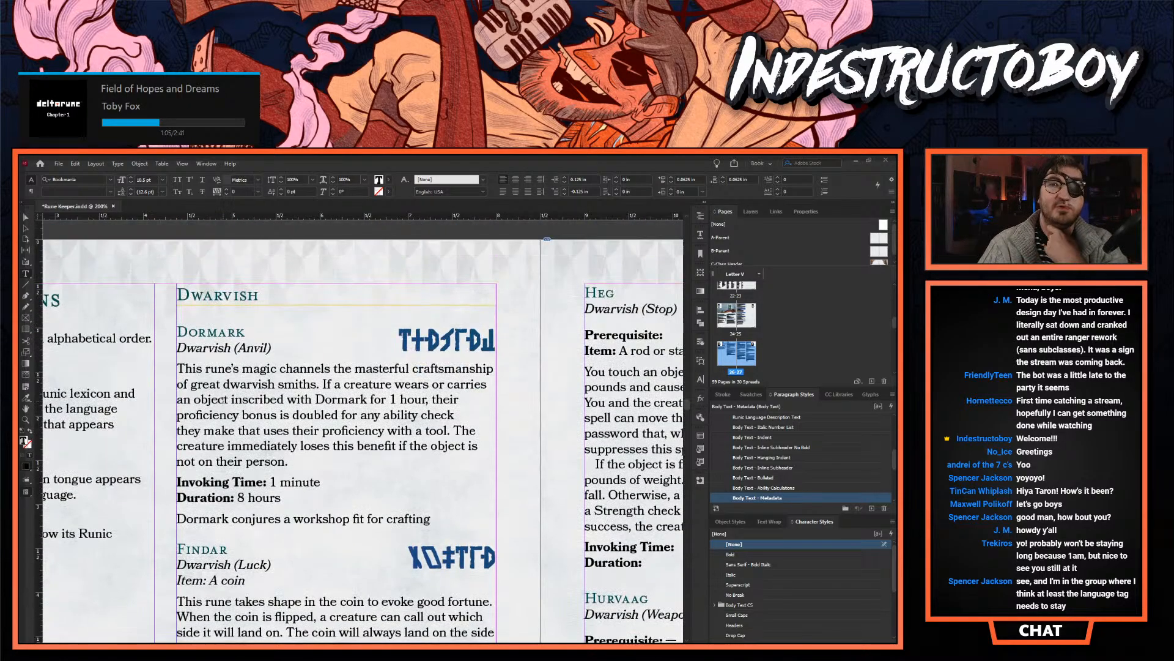
- Compare the Dwarvish language tag under Dormark with the Dwarvish section header above the runes
double_click(201, 348)
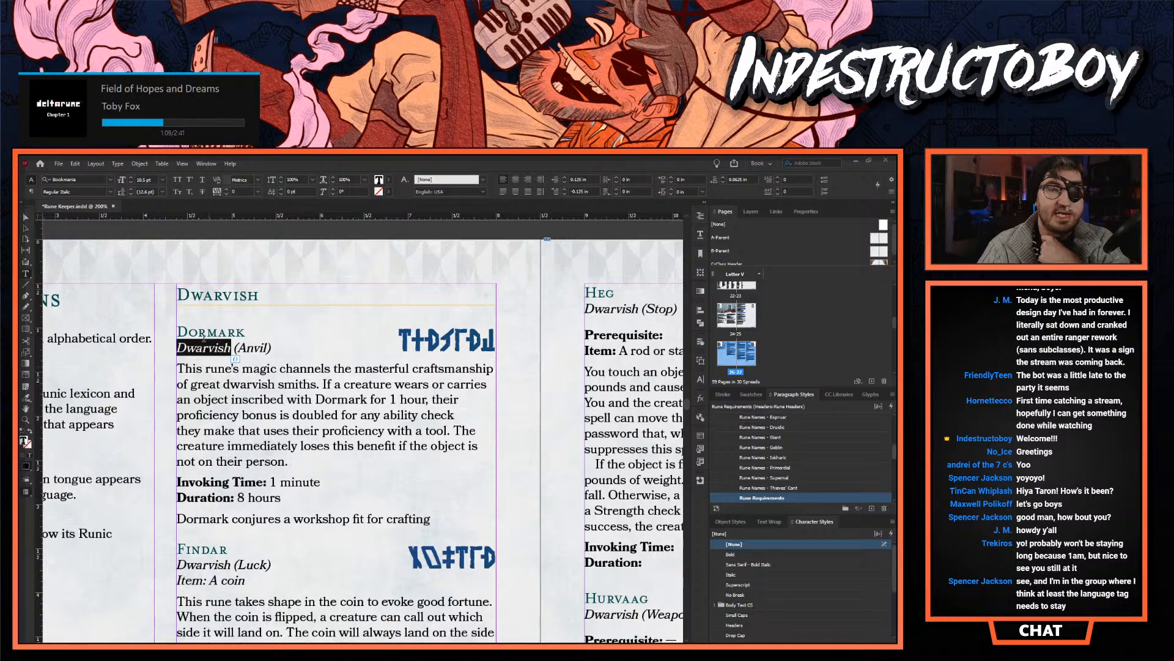
double_click(209, 293)
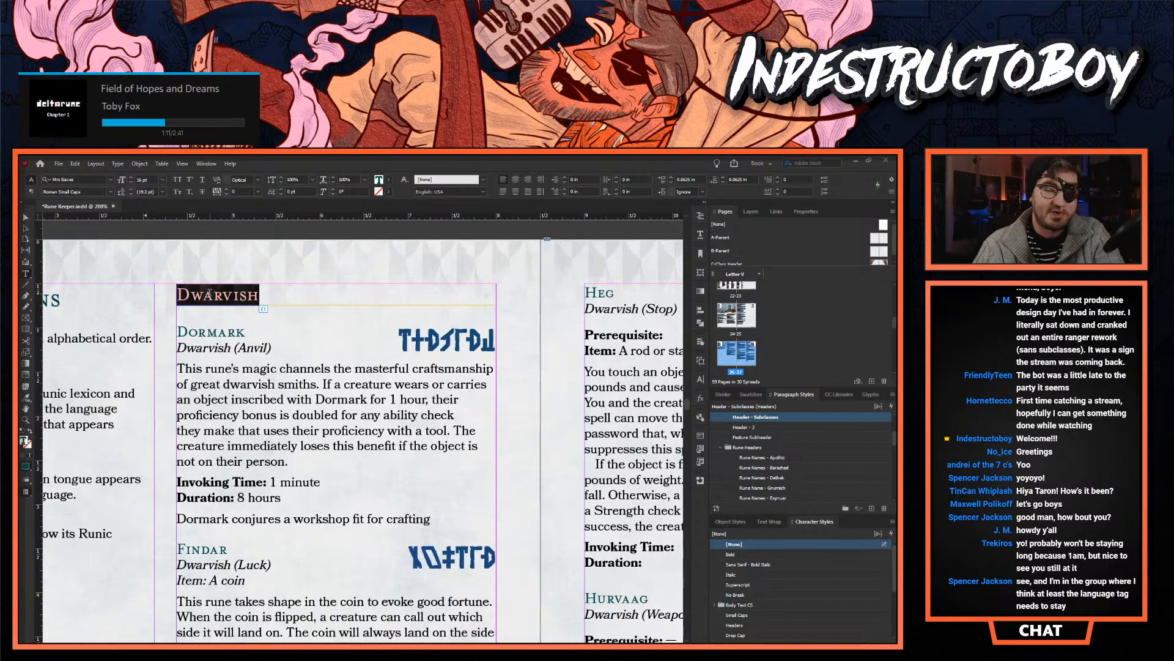
scroll(203, 346, down, 5)
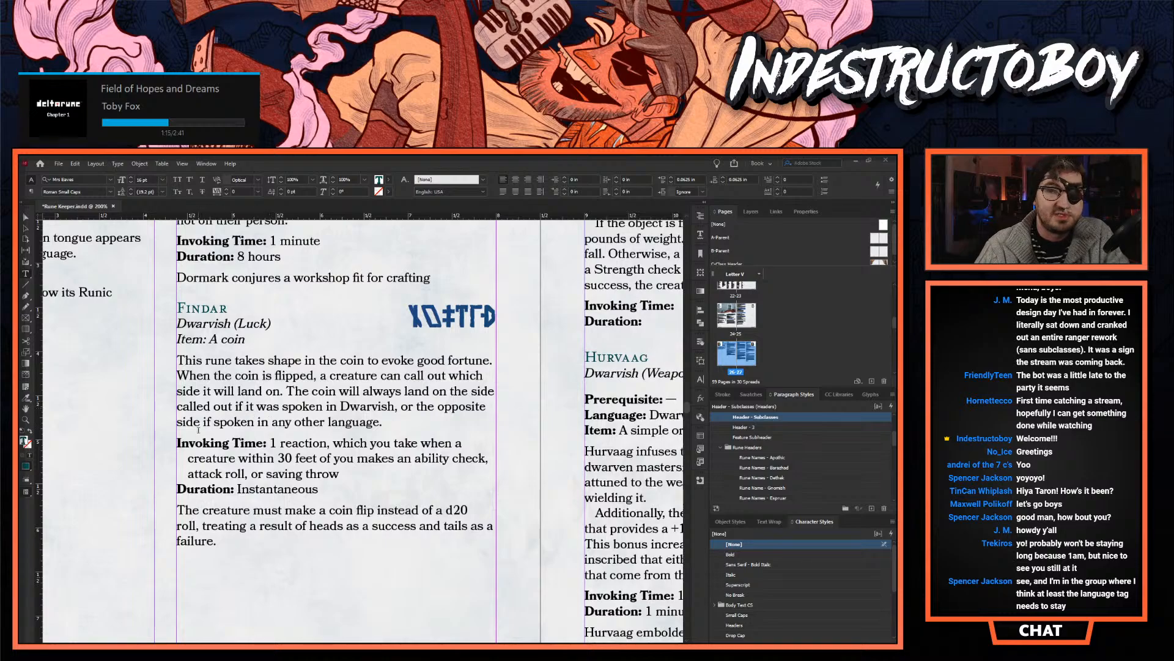
scroll(198, 430, up, 4)
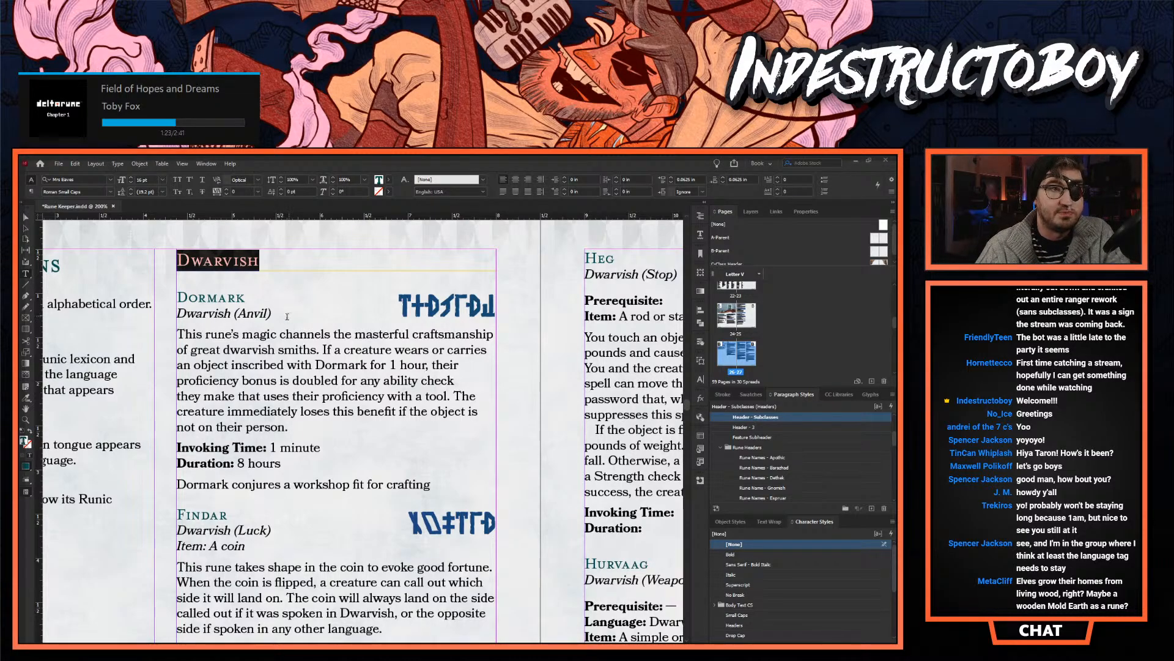
- Delete the "Language: Dwarvish" line from the Hurvaag rune entry
scroll(292, 315, down, 3)
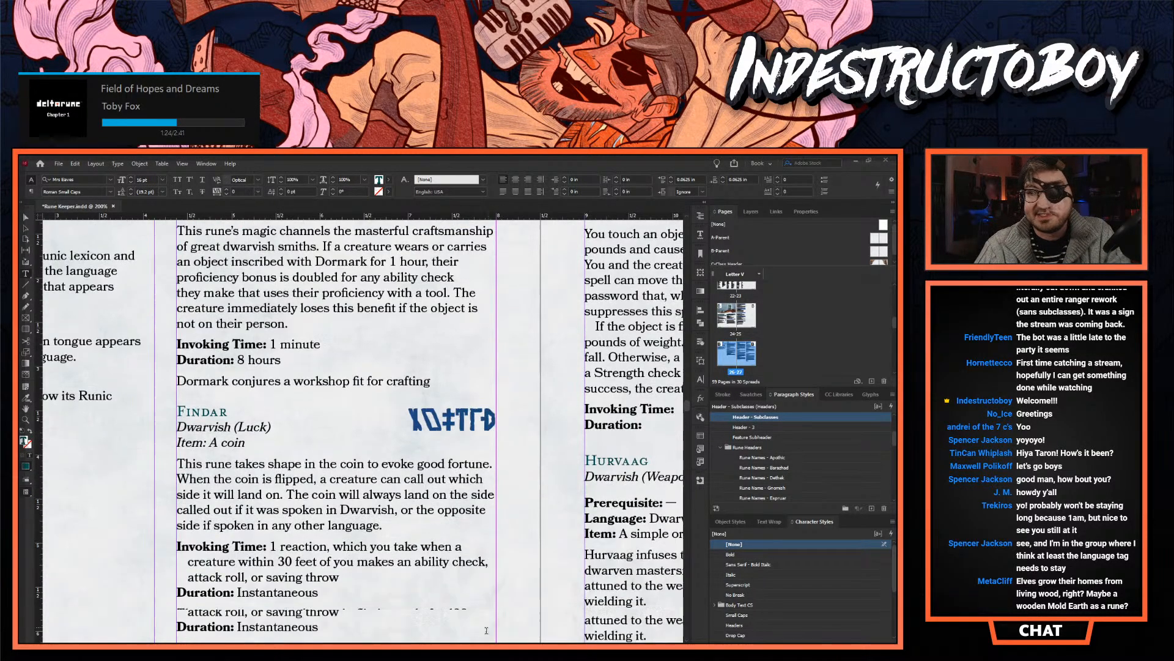
scroll(271, 448, right, 5)
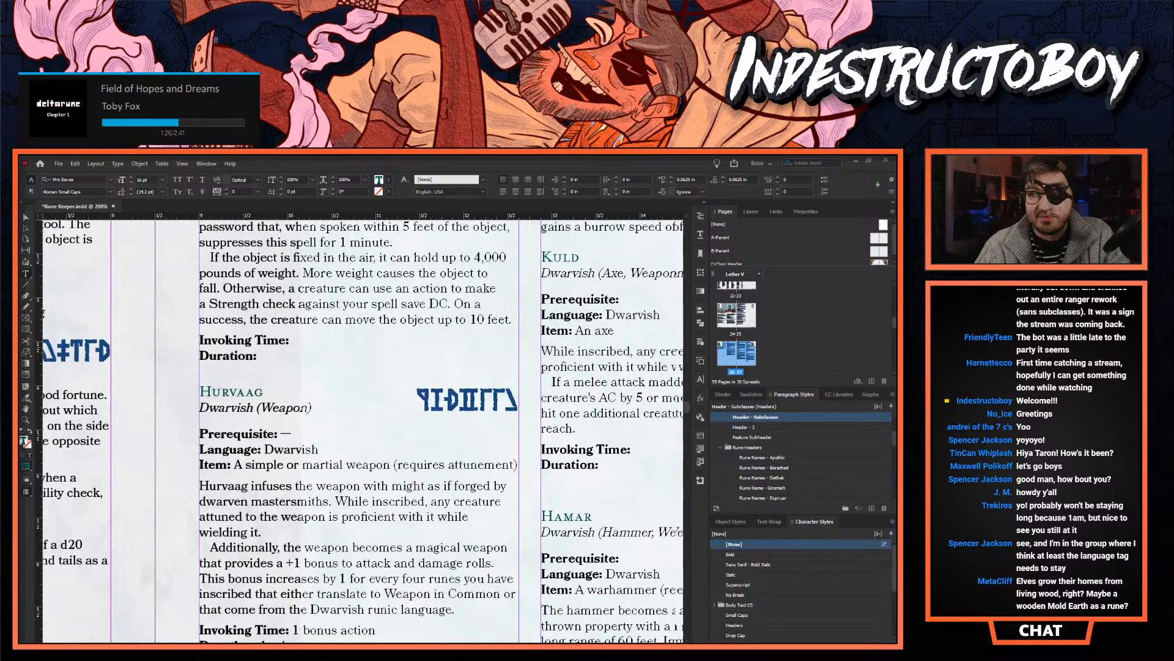
triple_click(271, 448)
key(BackSpace)
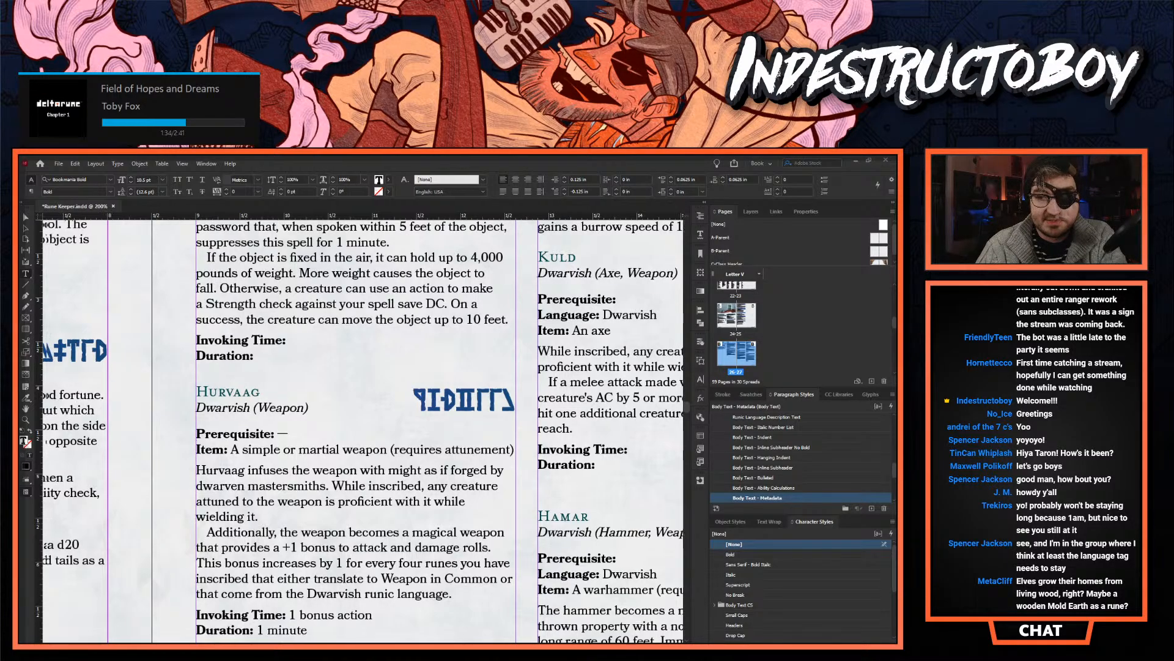
- Compare Hurvaag's Prerequisite line with the italic "Item: A coin" line under Findar, highlighting each
scroll(341, 440, left, 1)
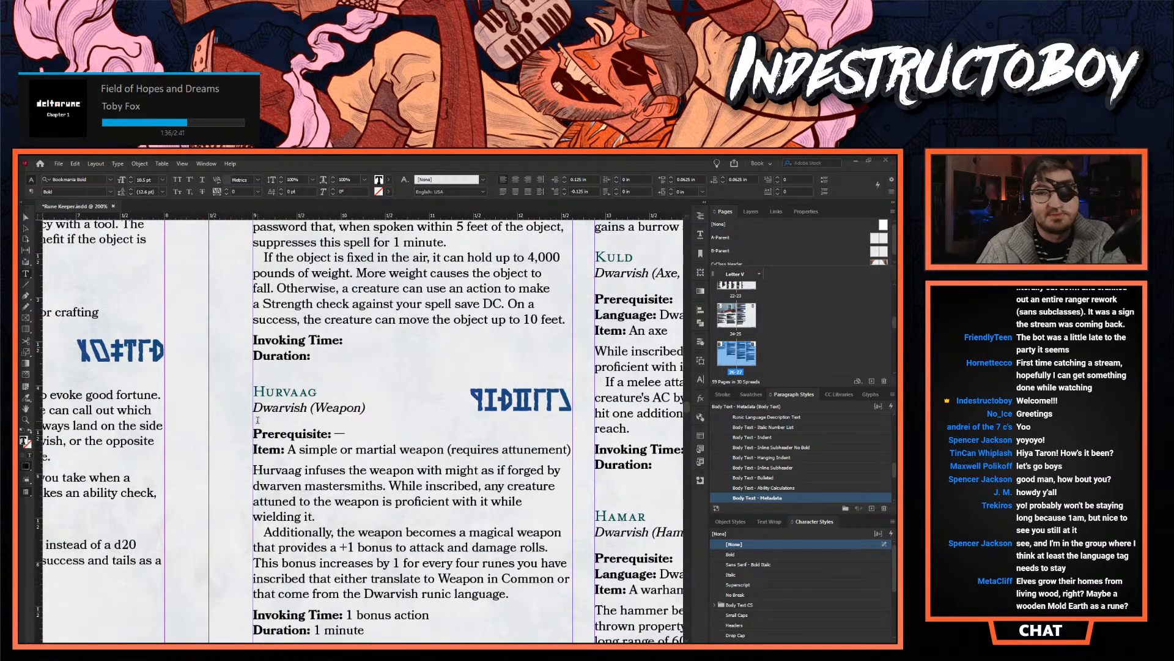
double_click(279, 433)
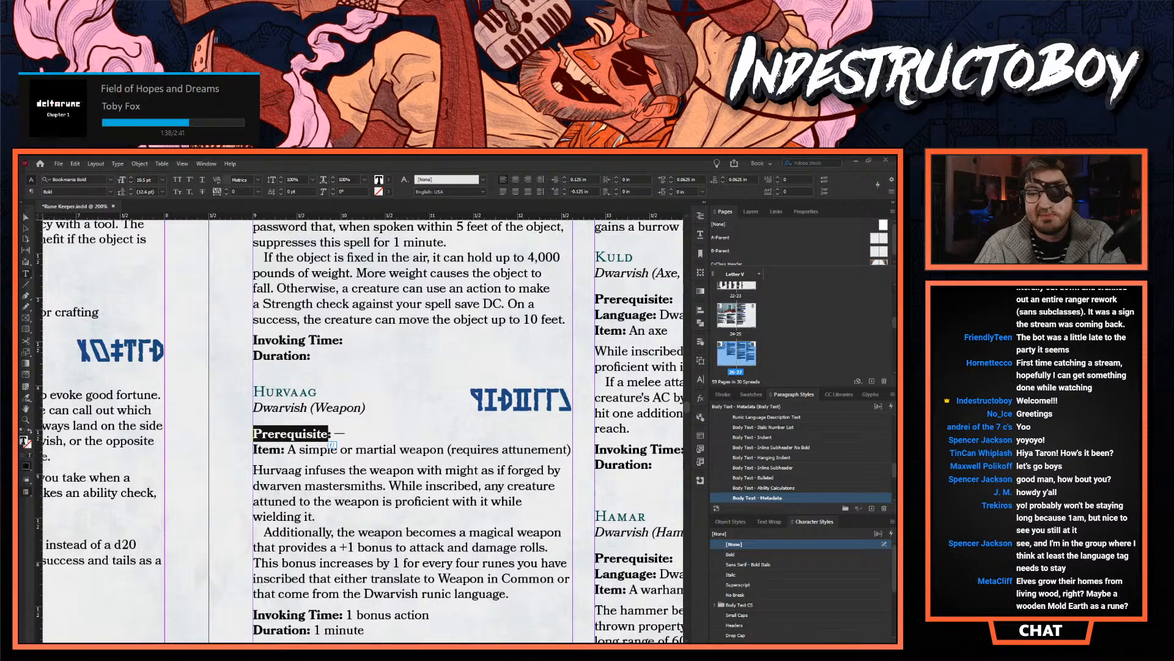
scroll(247, 461, left, 5)
scroll(247, 461, up, 2)
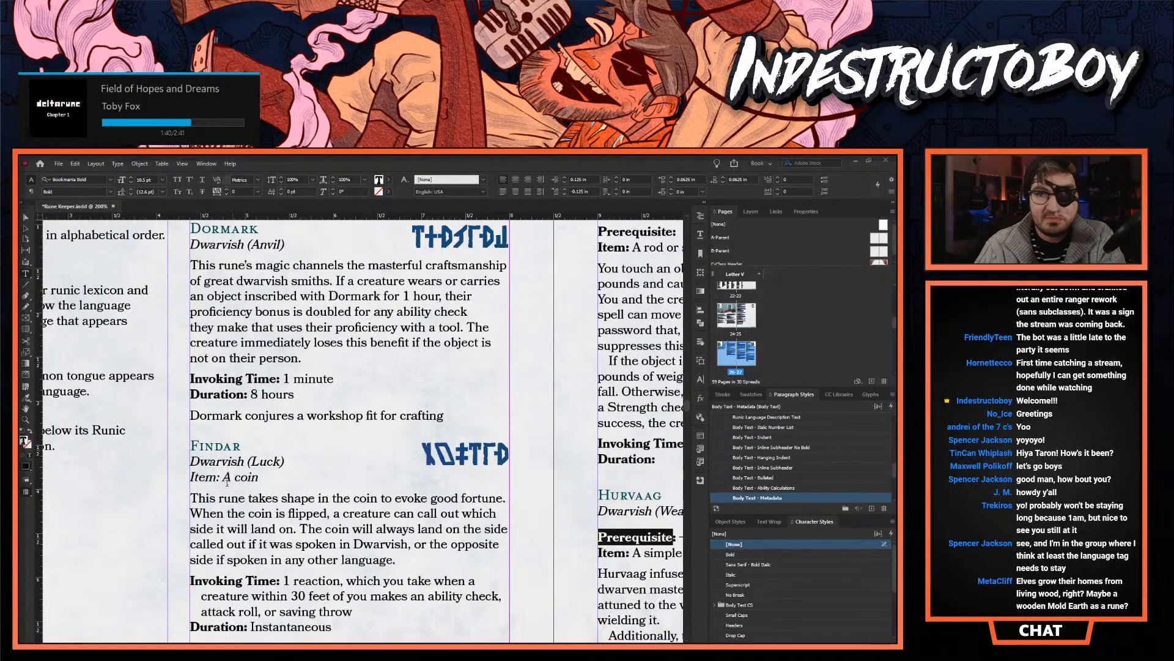
triple_click(224, 477)
scroll(216, 476, down, 2)
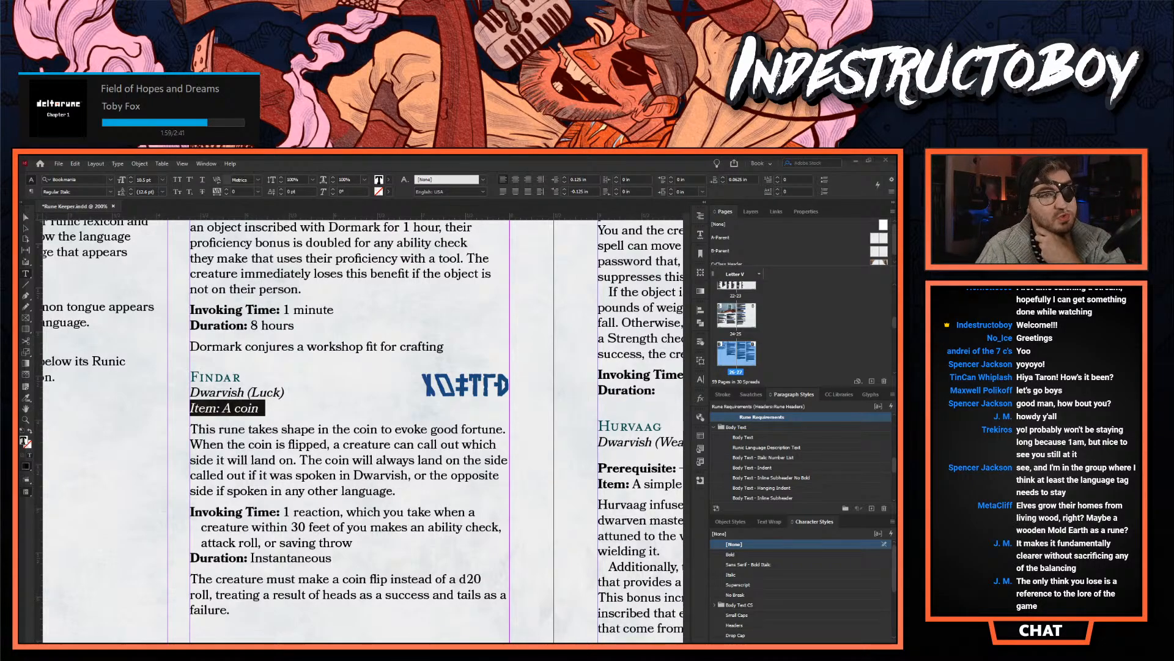
- Switch to the D&D Beyond Rune Knight page in Chrome, read its rune rules at 150% zoom, and return to InDesign
drag(19, 211, 309, 155)
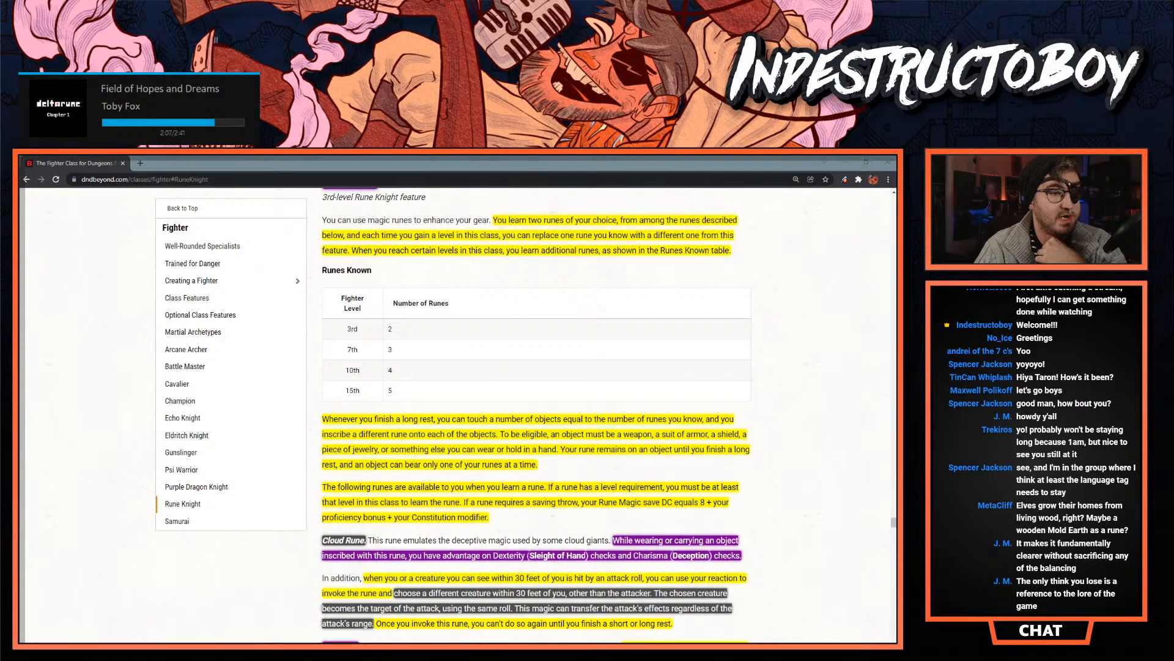
scroll(531, 423, down, 1)
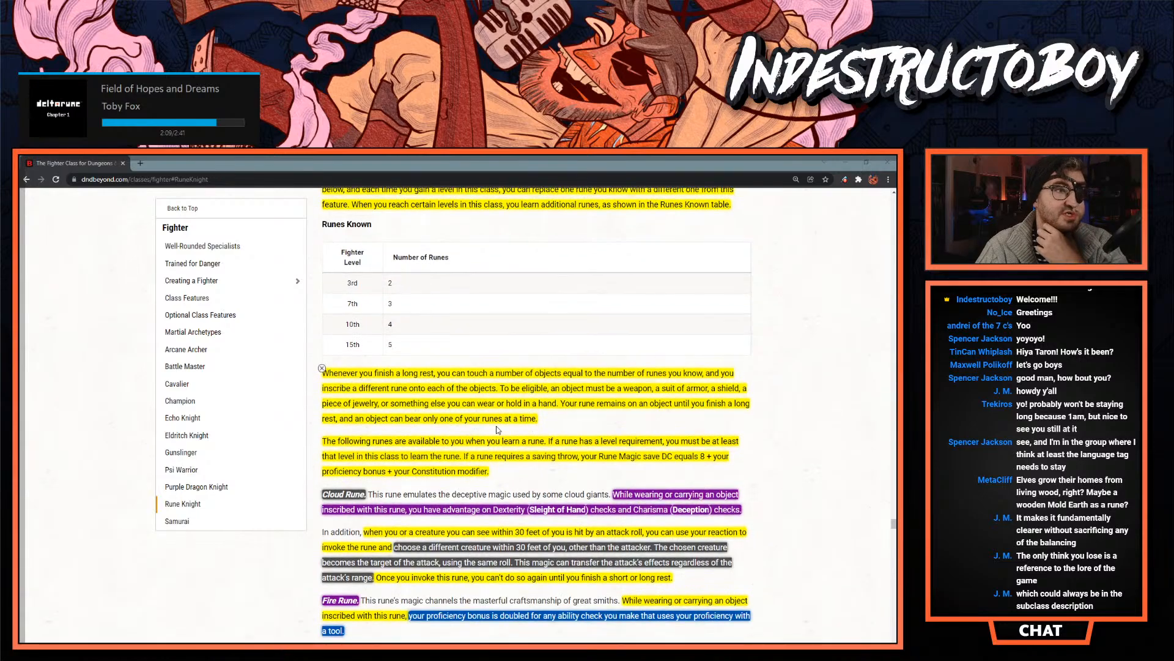
click(892, 179)
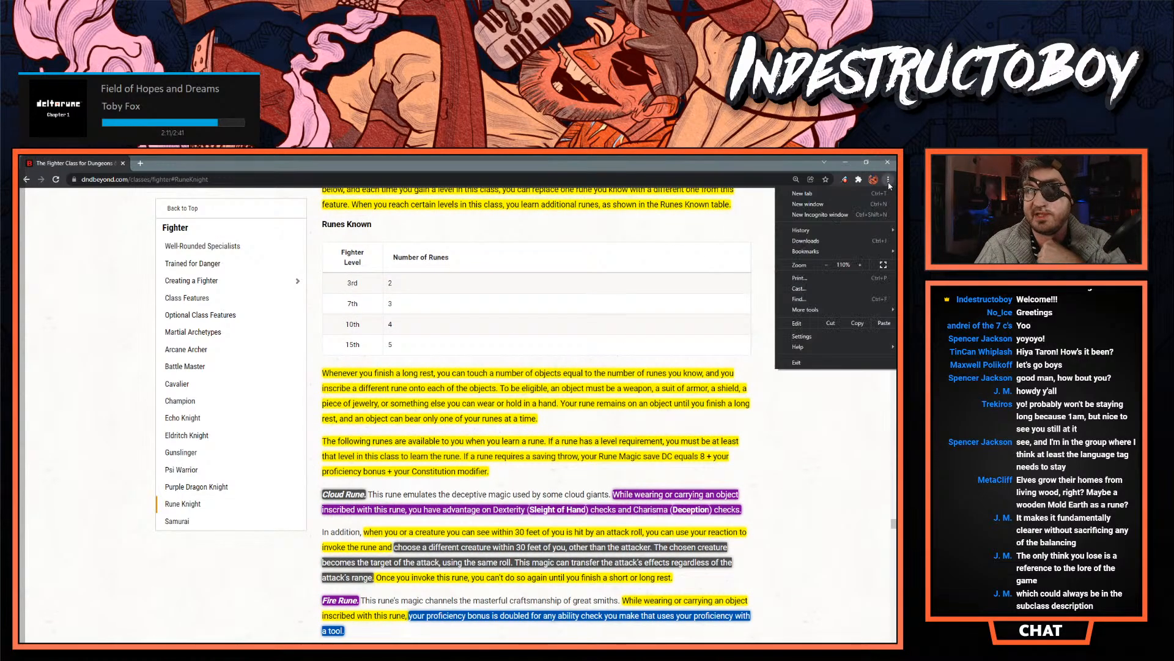
click(860, 265)
click(860, 265)
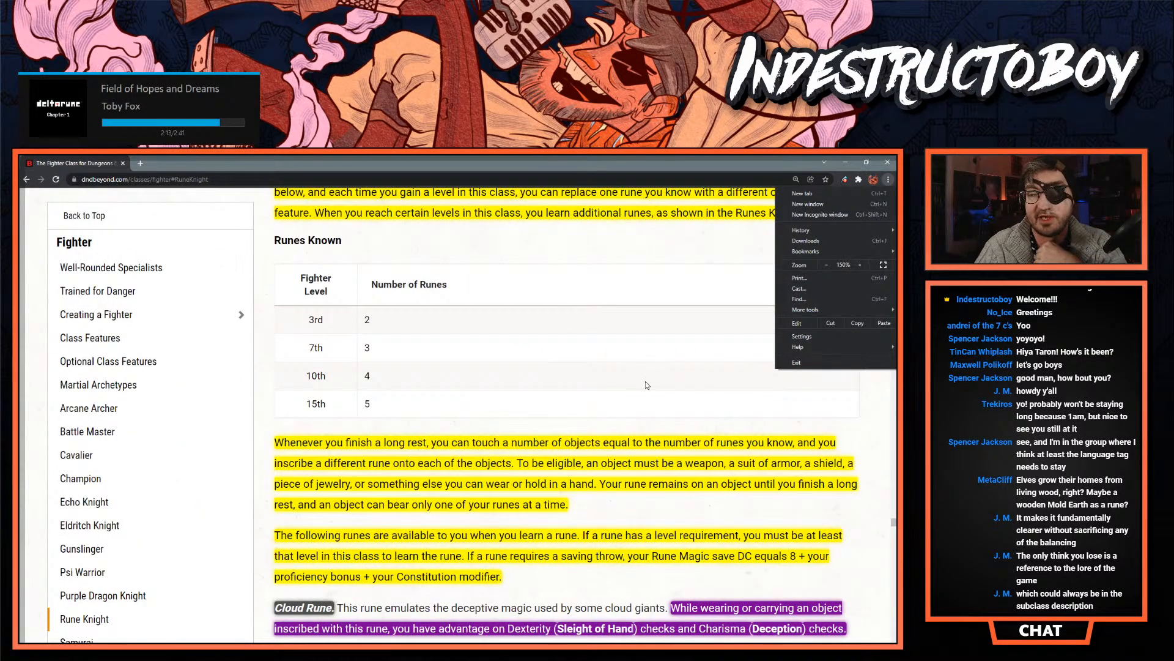
click(612, 386)
scroll(564, 396, down, 1)
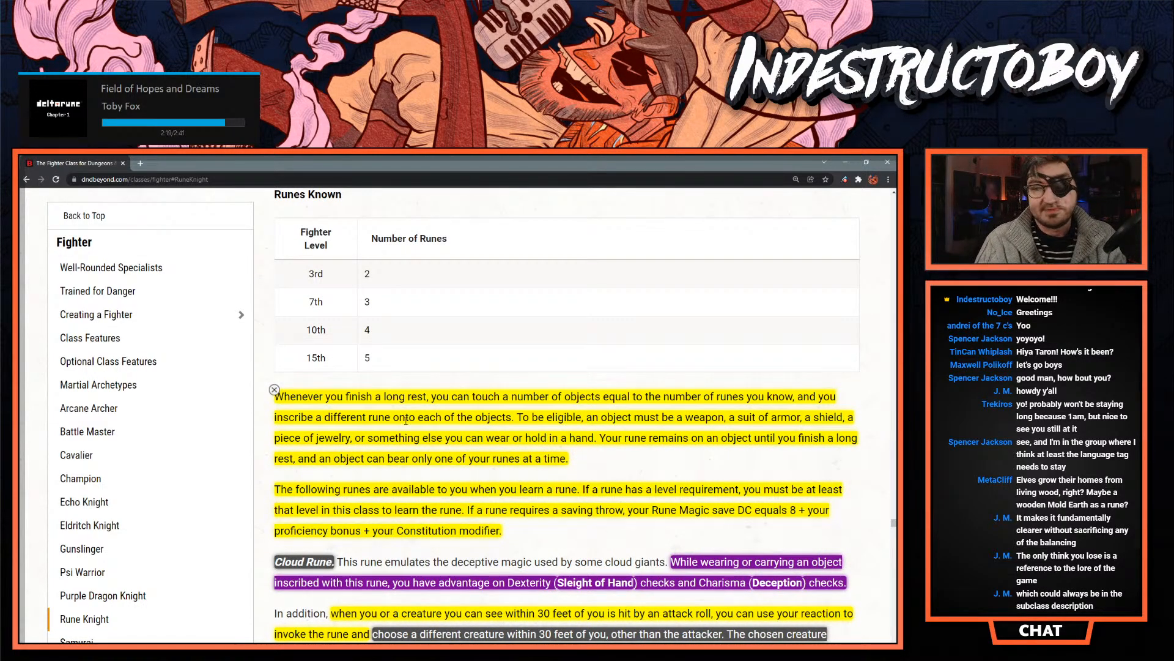
scroll(389, 428, down, 3)
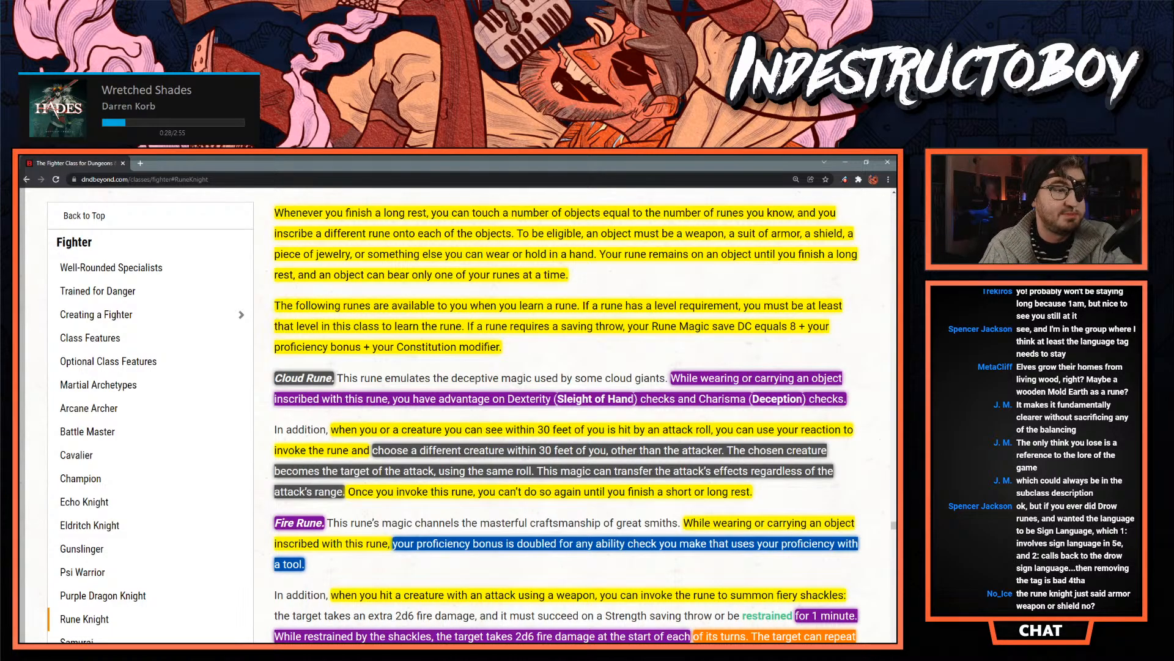
key(alt+Tab)
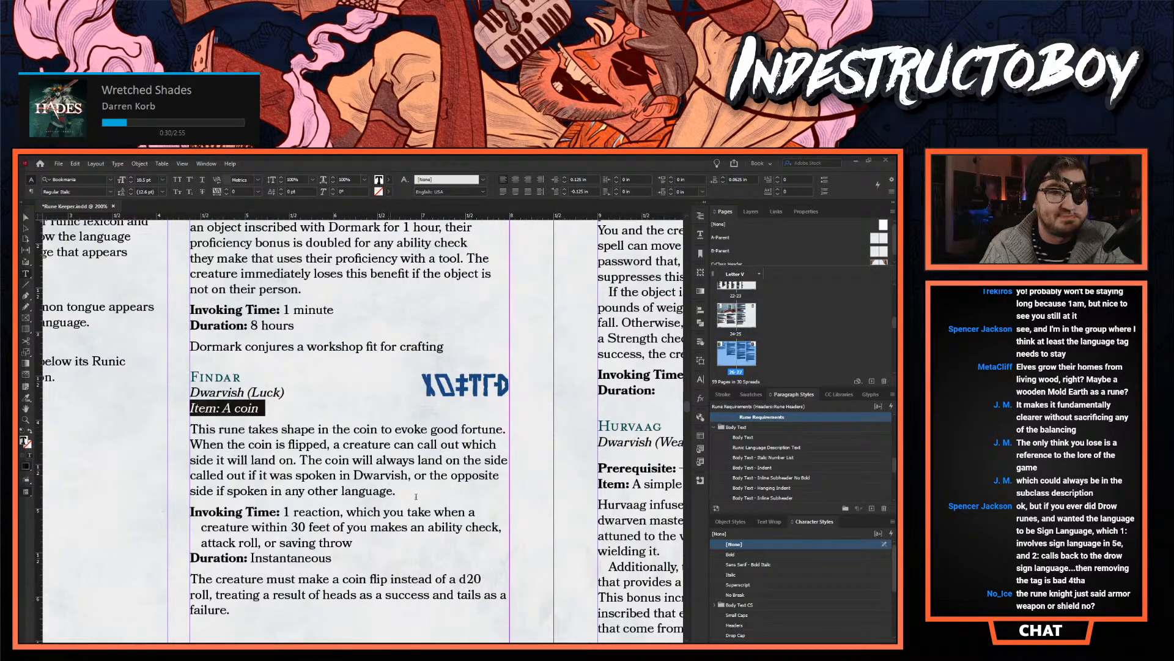
- Go back to the Keeper's Dialects pages and examine the Dethek dialect's introduction and features
scroll(414, 496, up, 15)
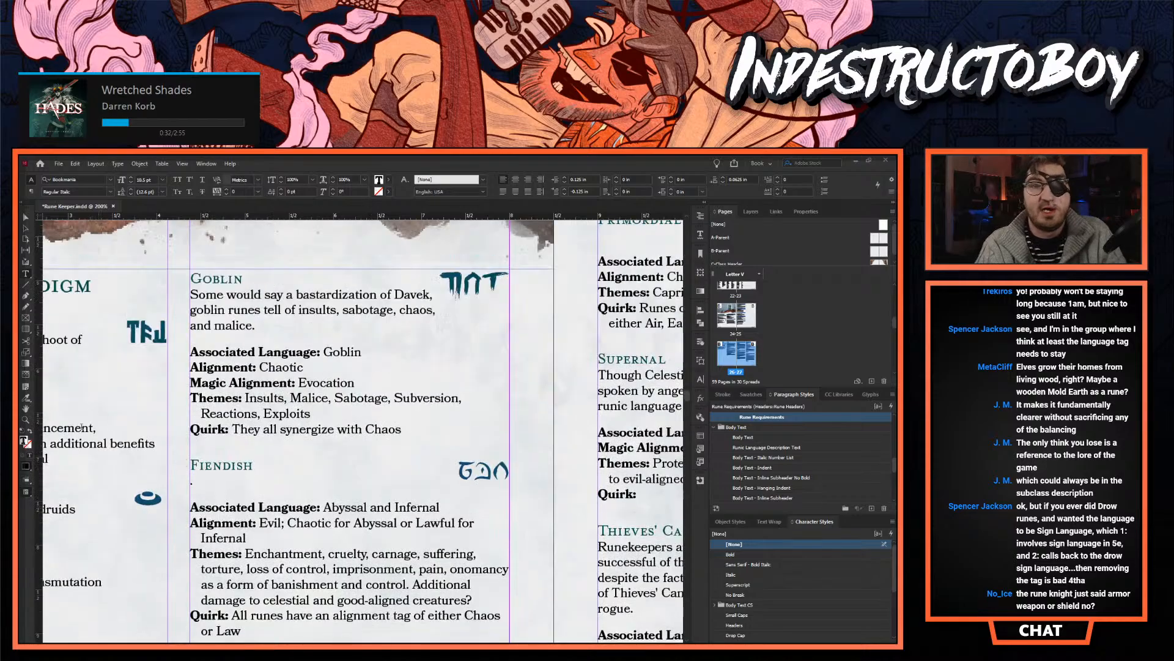
click(26, 420)
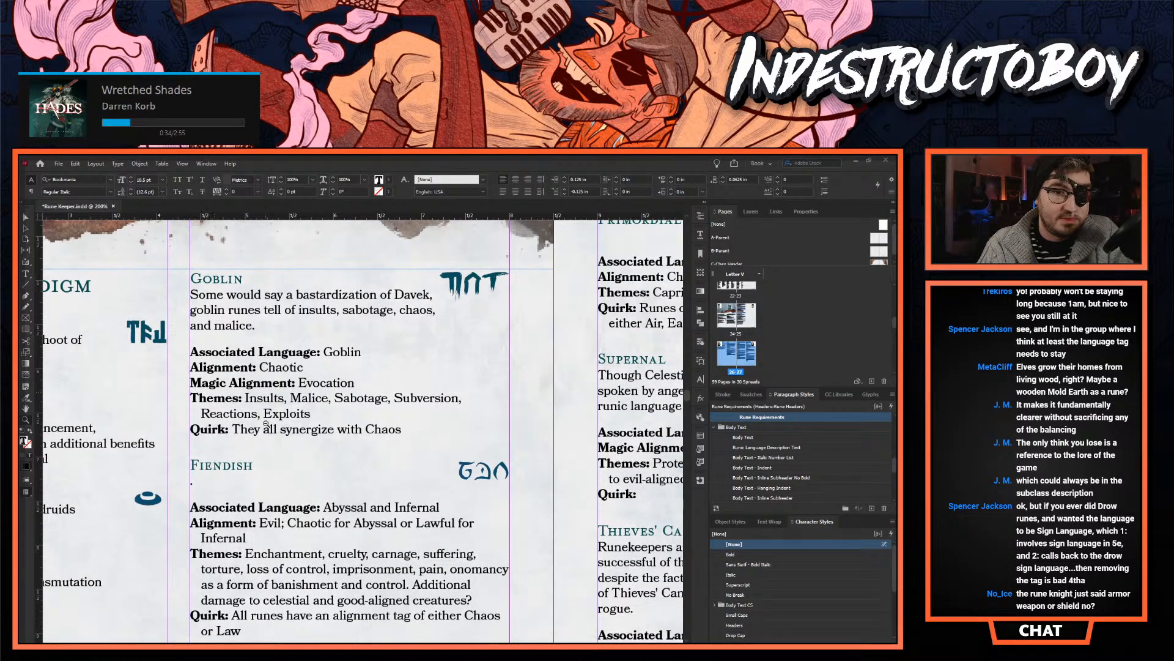
alt+click(266, 423)
scroll(497, 441, up, 1)
scroll(483, 451, up, 16)
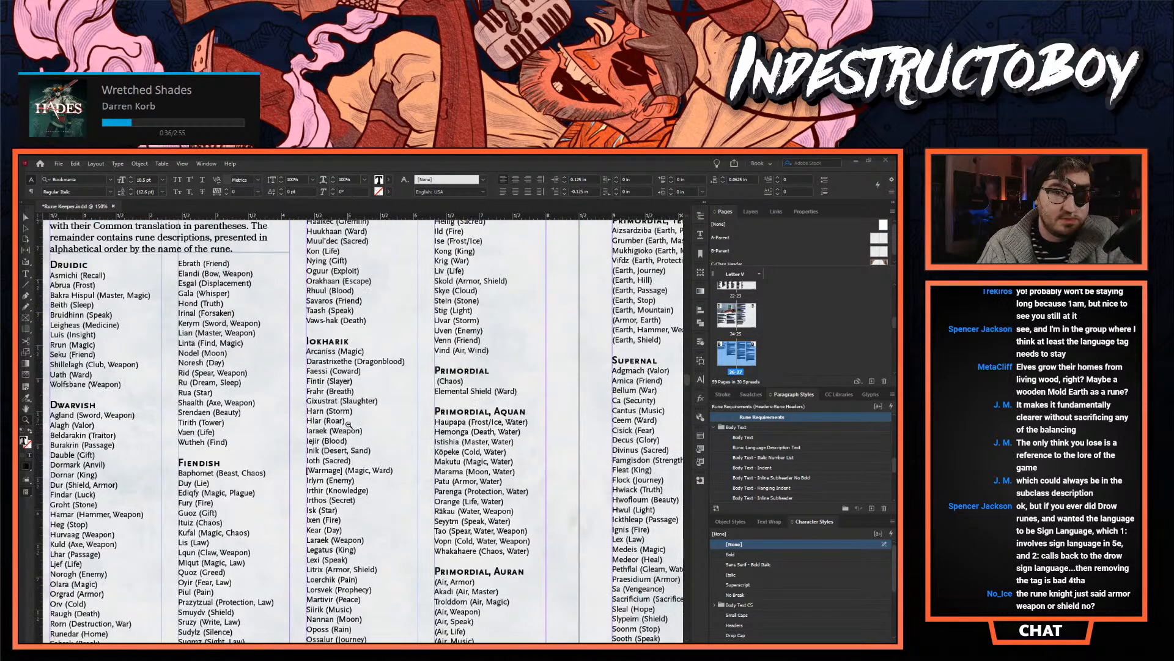
alt+click(351, 429)
scroll(351, 429, up, 4)
scroll(351, 429, up, 20)
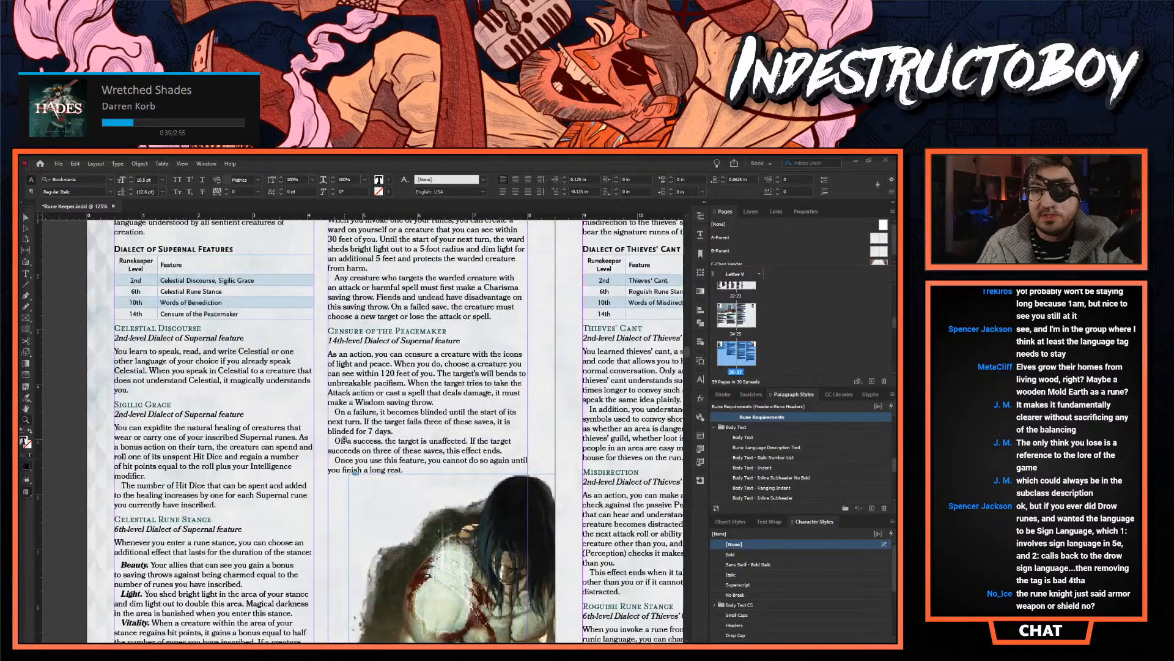
scroll(344, 439, up, 20)
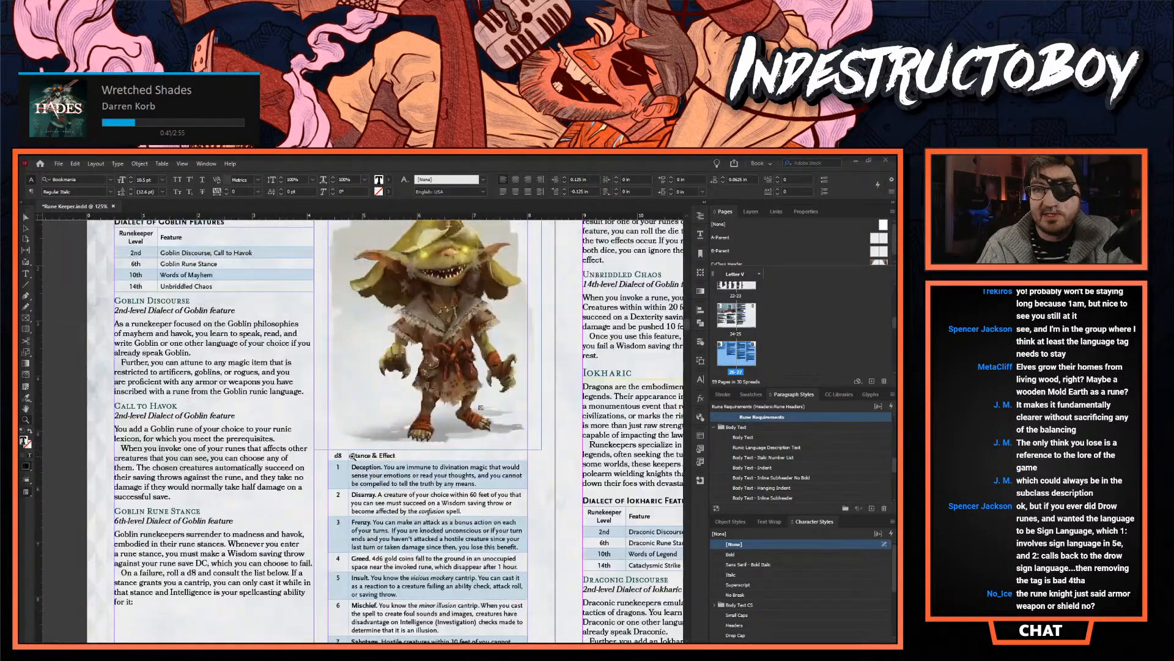
scroll(352, 456, up, 12)
alt+click(352, 453)
scroll(484, 459, up, 20)
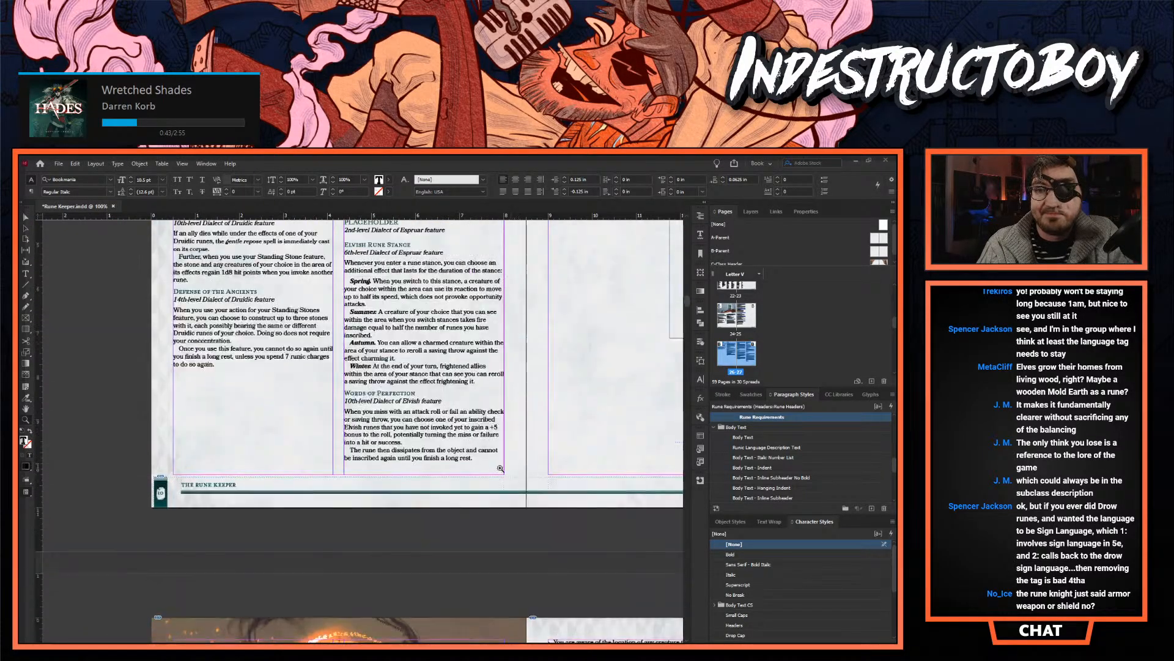
scroll(484, 459, up, 10)
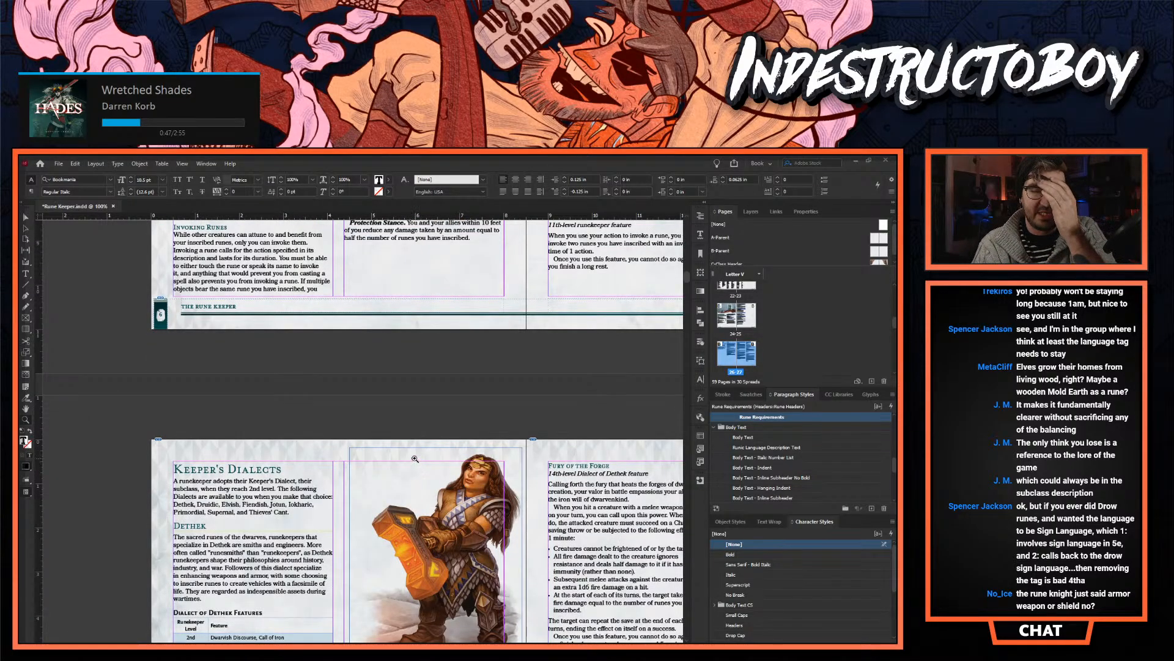
scroll(411, 458, down, 5)
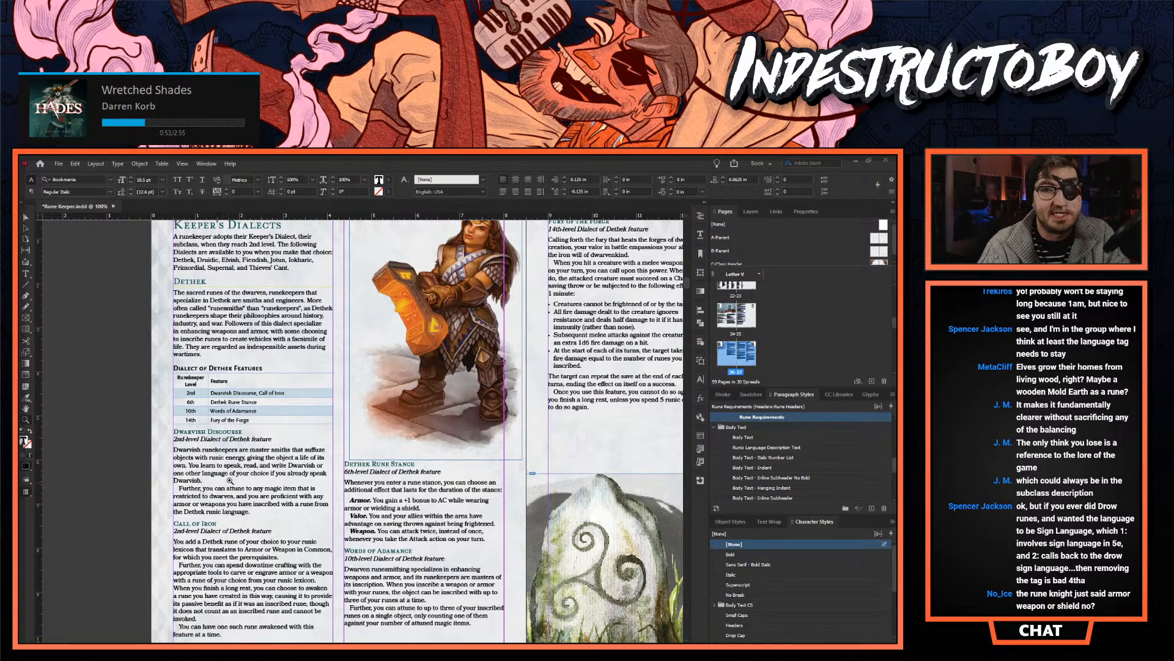
scroll(236, 460, up, 2)
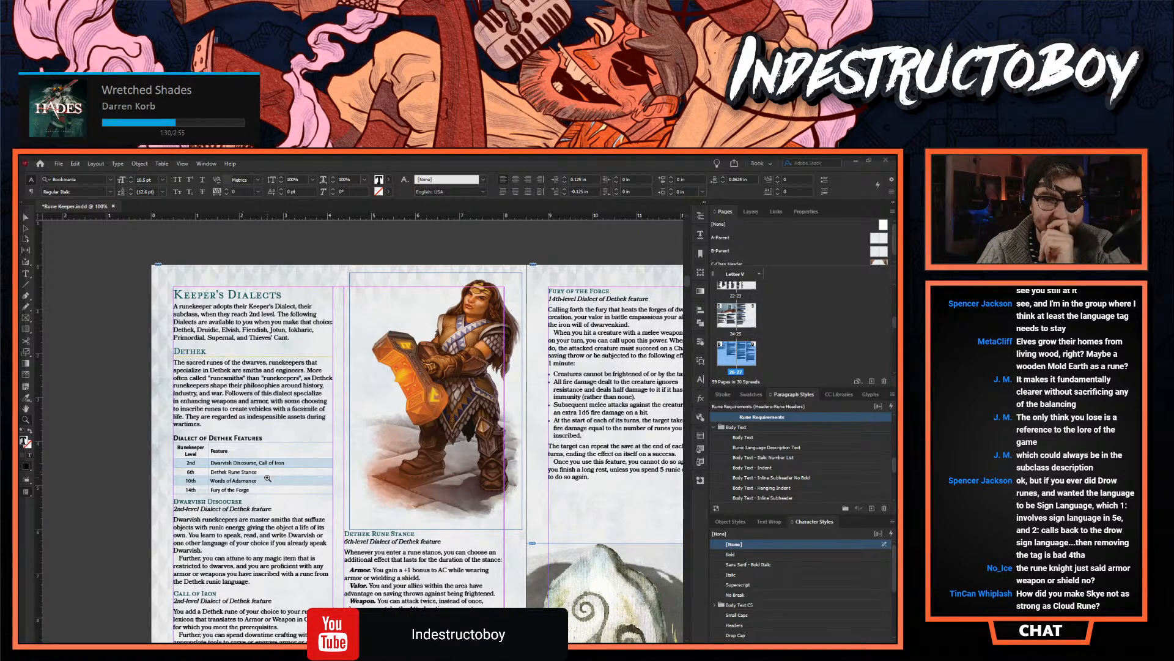
scroll(381, 528, down, 1)
scroll(382, 506, down, 8)
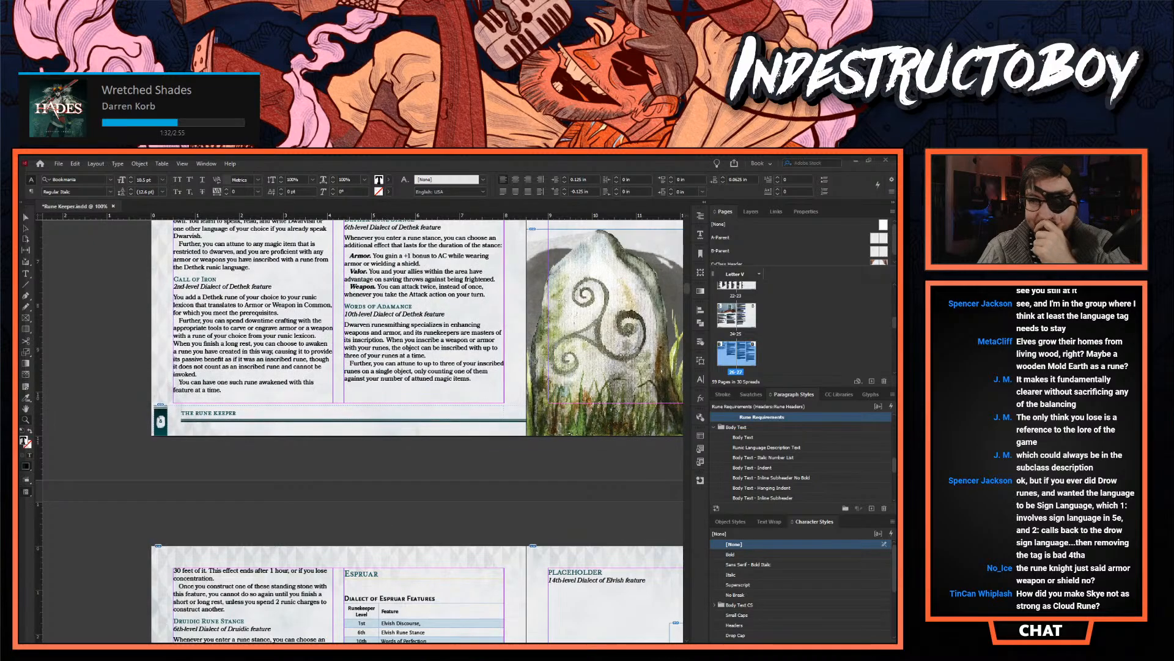
- Find the Jotun rune descriptions and read the Skye (Cloud) entry at 150% zoom
scroll(362, 428, right, 5)
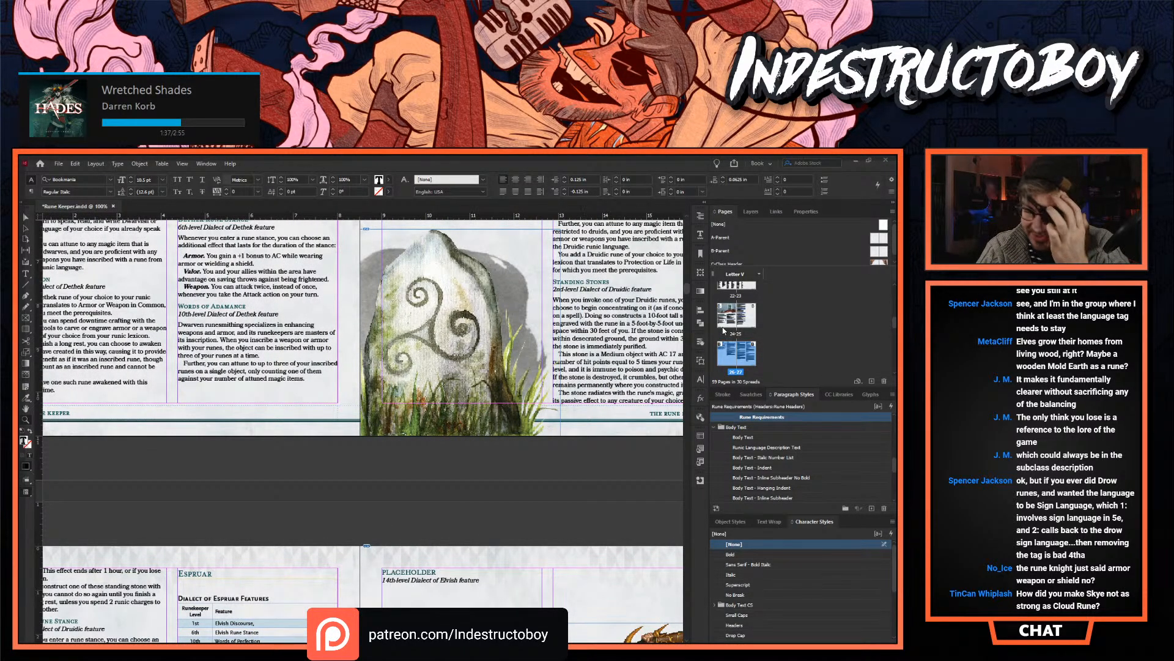
drag(687, 289, 706, 522)
scroll(525, 573, down, 2)
scroll(525, 574, down, 10)
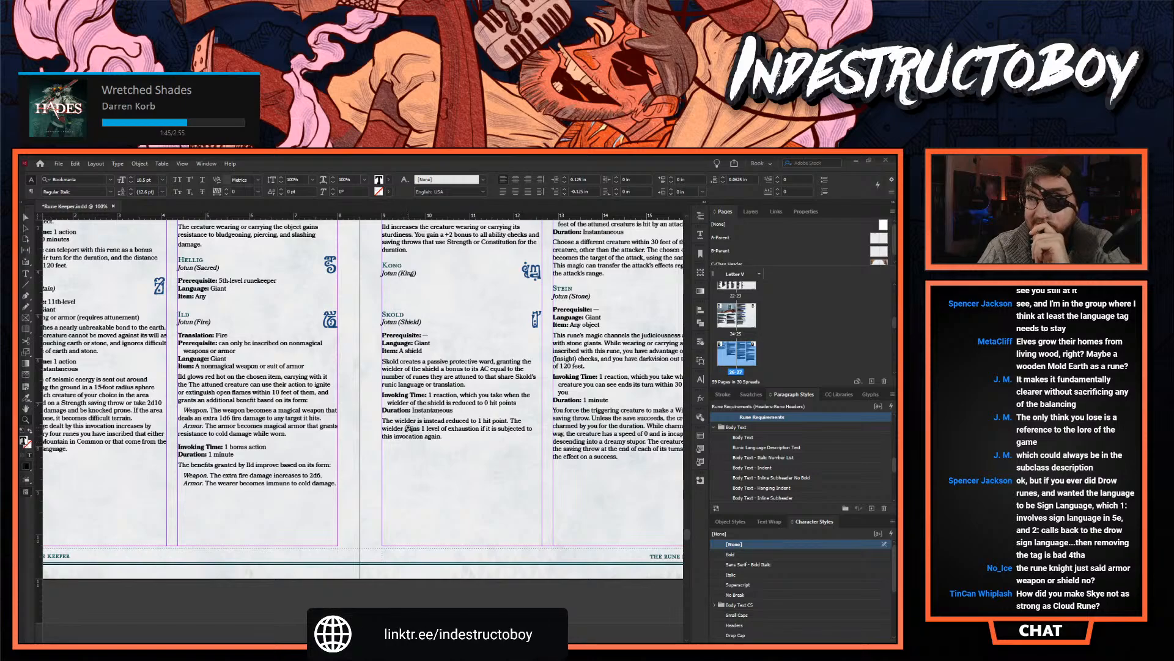
scroll(406, 442, up, 4)
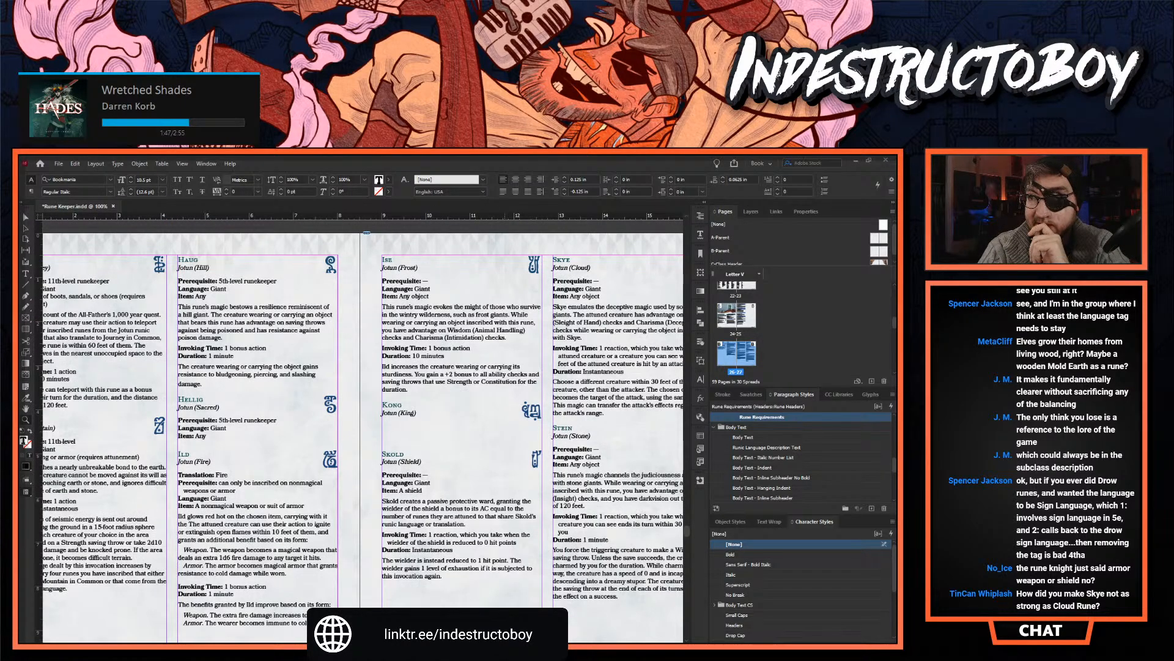
scroll(413, 415, right, 7)
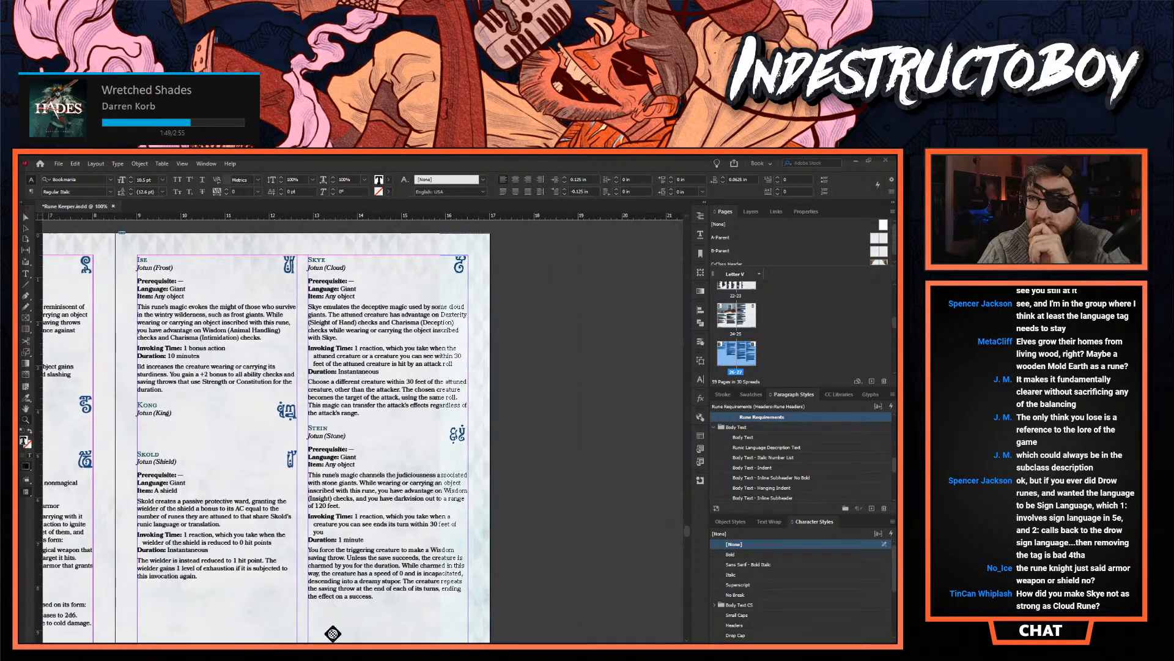
click(374, 331)
click(389, 439)
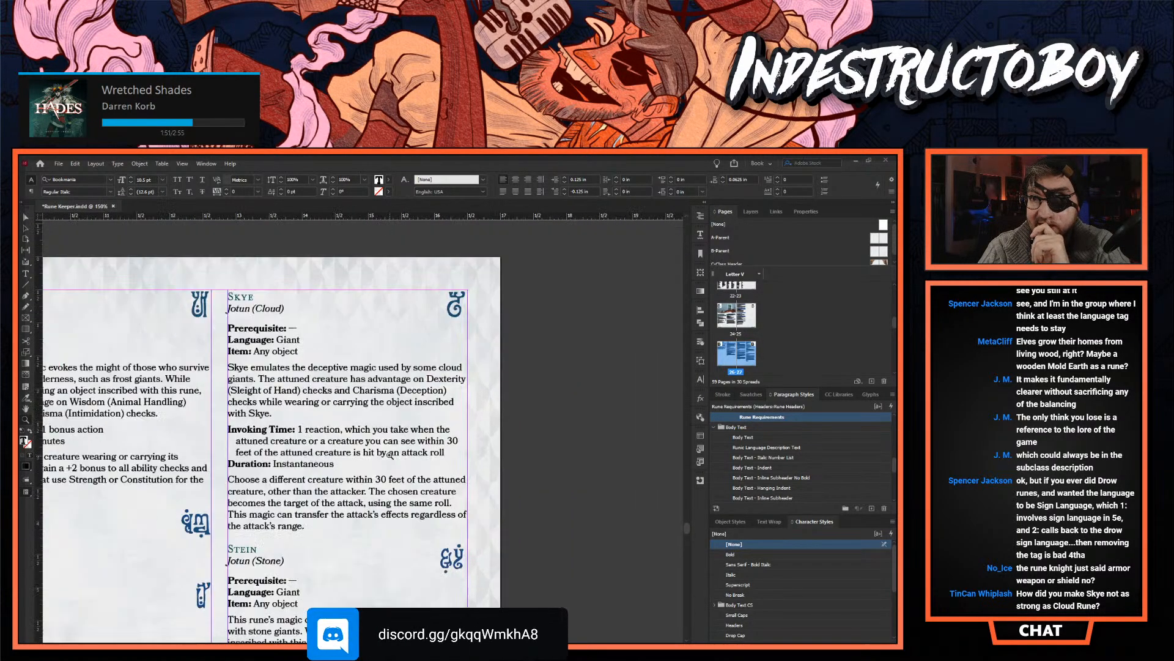
click(340, 397)
scroll(330, 419, down, 1)
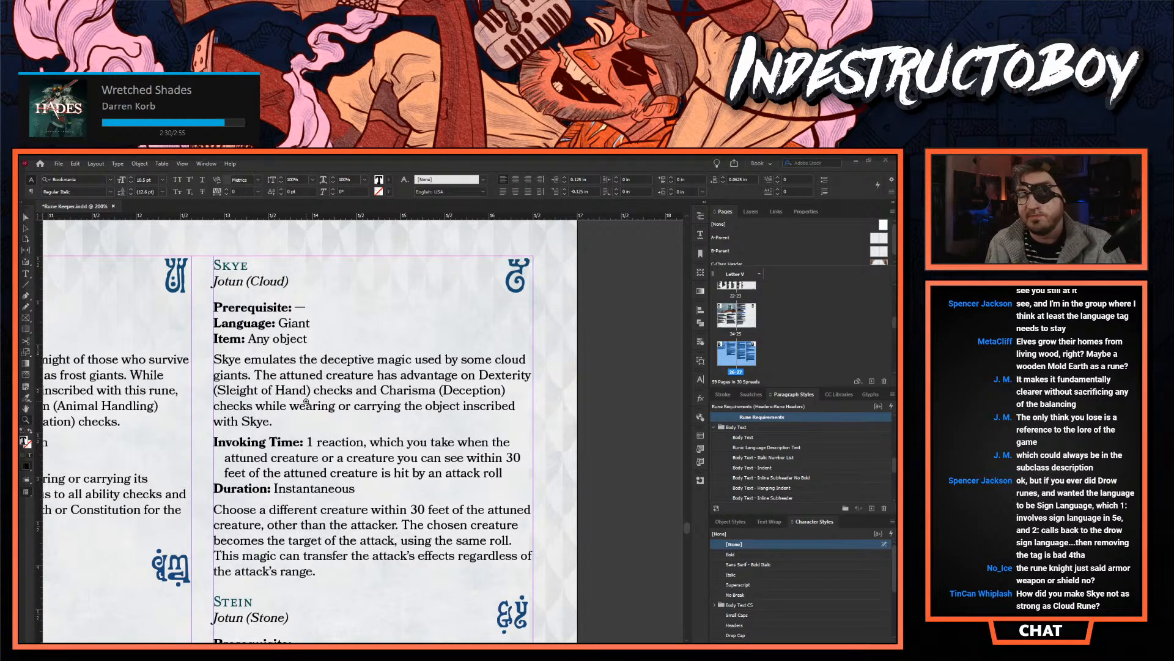
- Return to the Fighter page and examine the Rune Knight subclass features at 150% zoom
alt+click(218, 432)
alt+click(221, 431)
scroll(234, 493, up, 5)
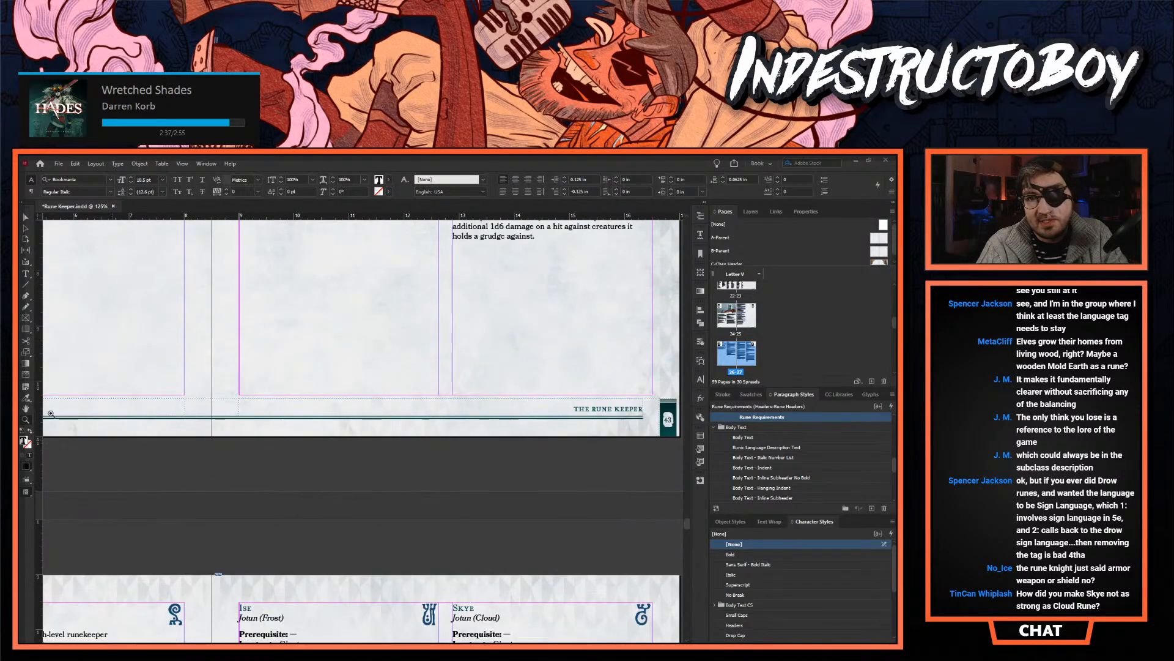
scroll(182, 465, up, 5)
scroll(127, 419, up, 15)
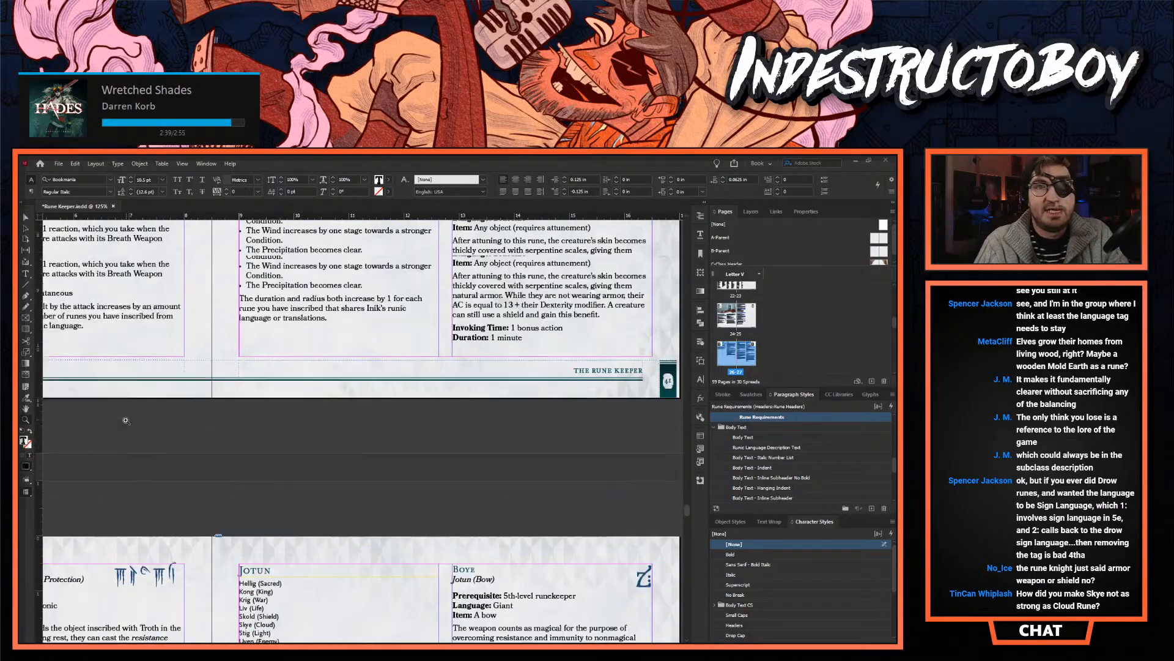
scroll(355, 428, up, 10)
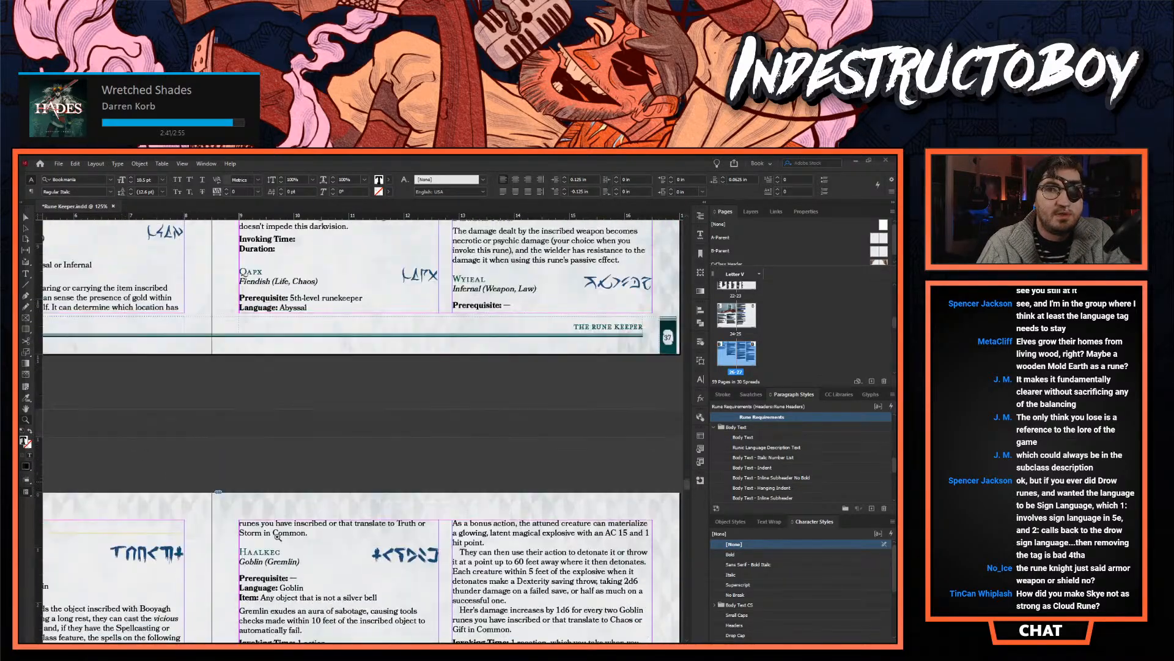
scroll(187, 523, up, 10)
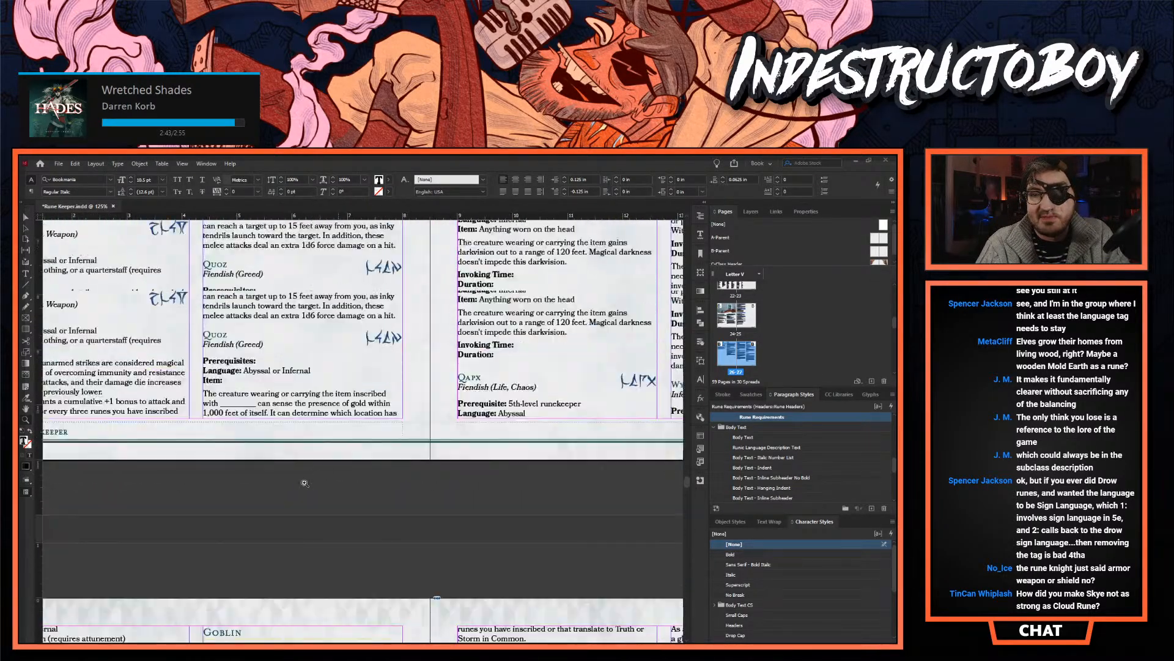
scroll(187, 523, up, 12)
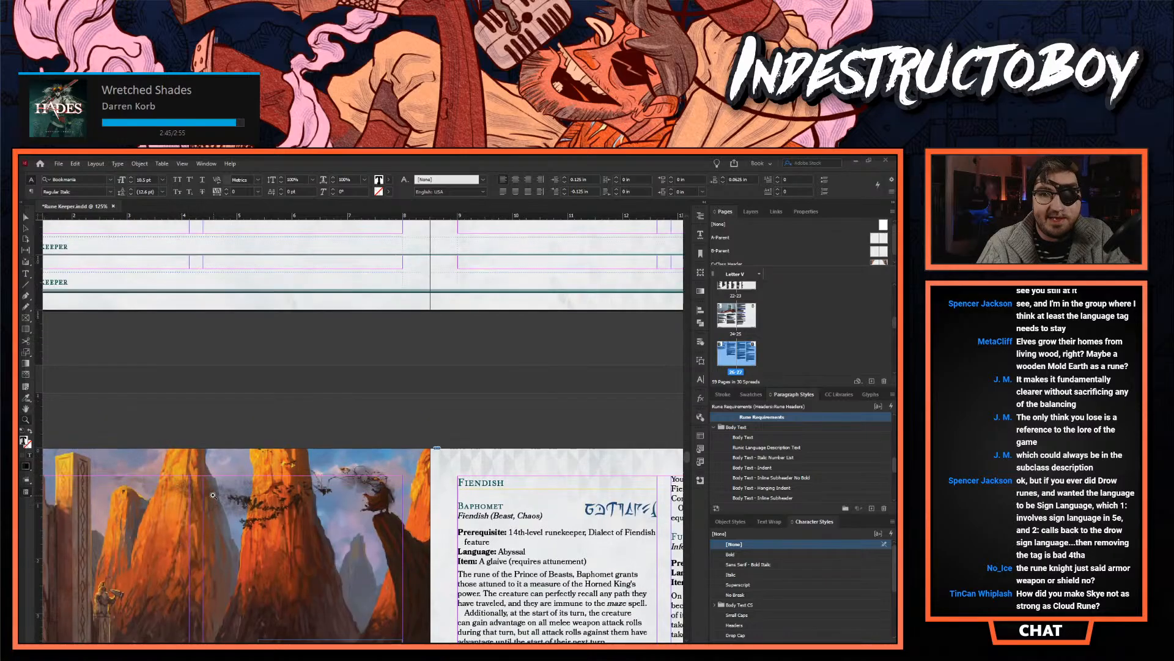
alt+click(212, 493)
scroll(340, 479, up, 12)
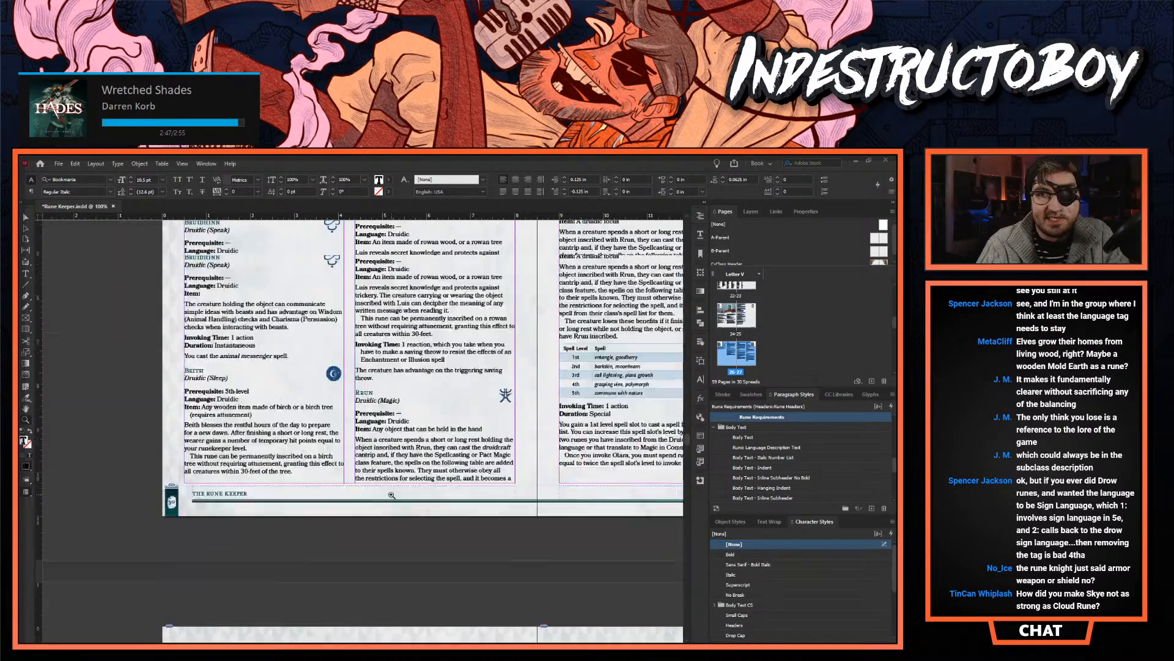
scroll(353, 481, up, 12)
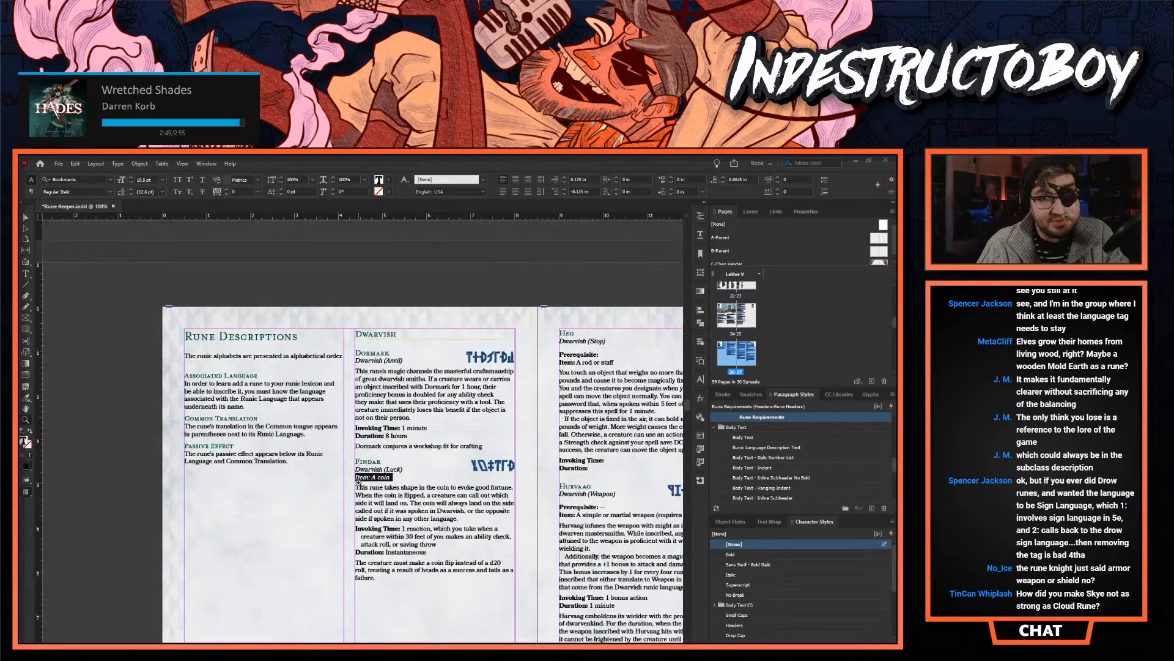
alt+click(406, 482)
scroll(367, 486, up, 10)
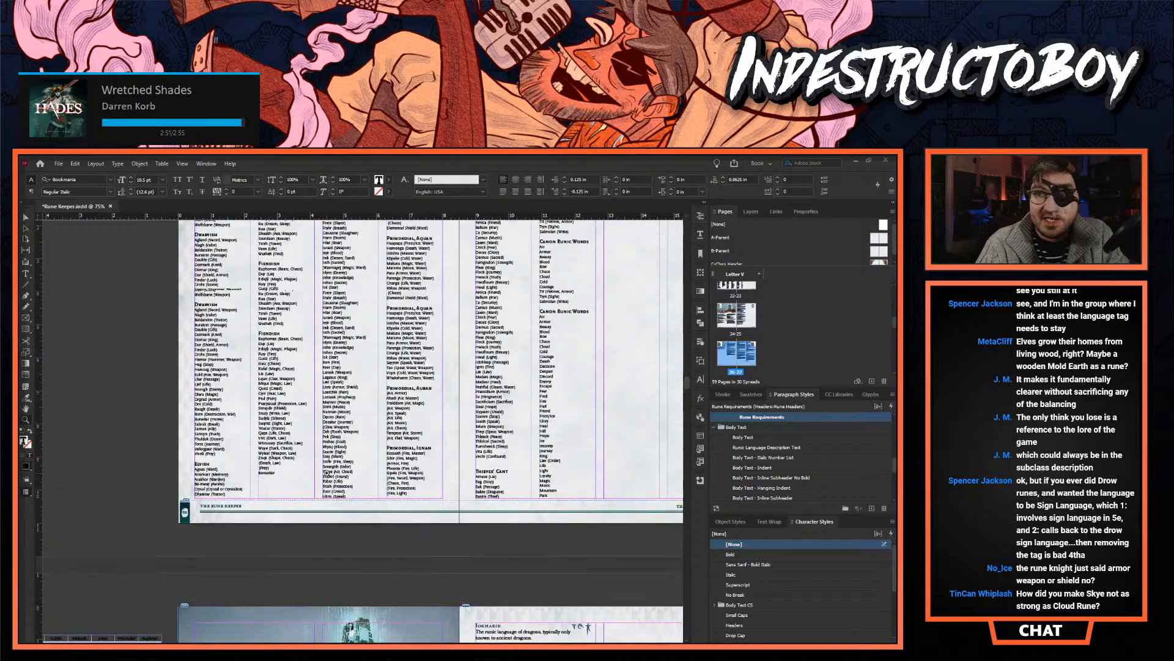
scroll(326, 489, up, 6)
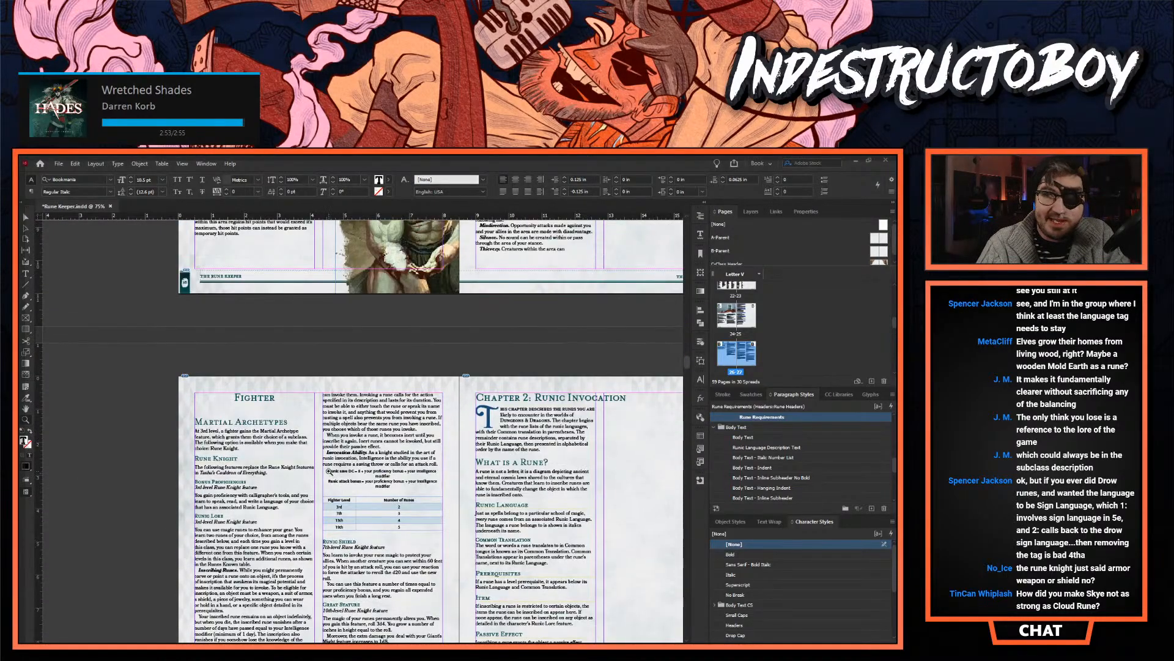
scroll(318, 471, down, 3)
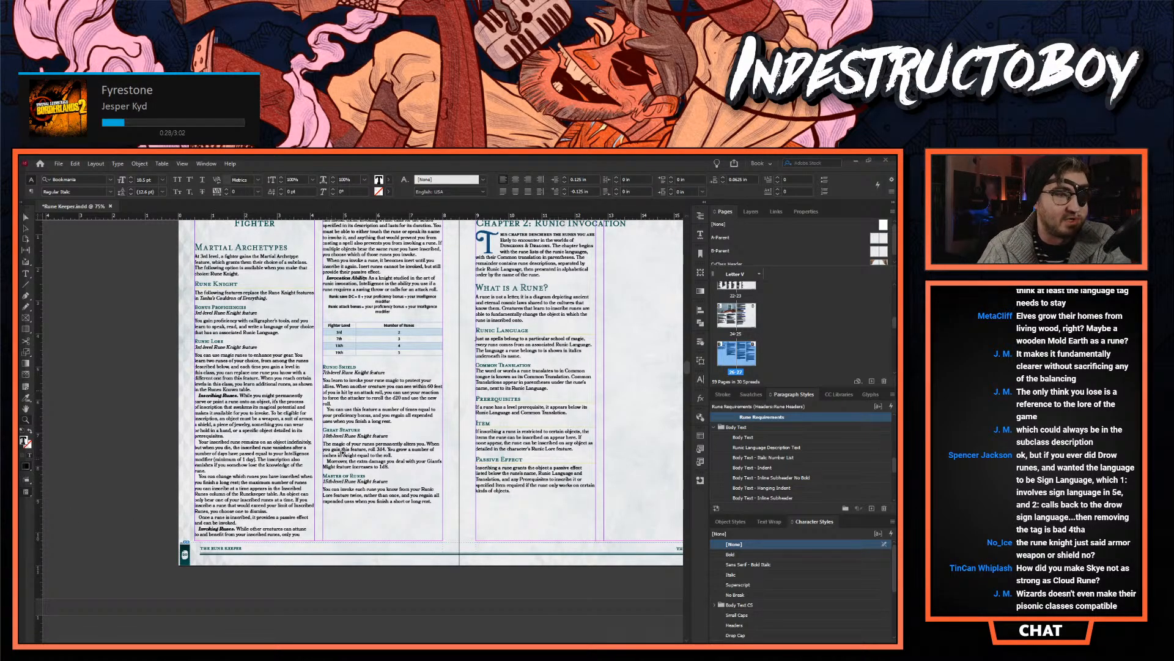
key(ctrl+equal)
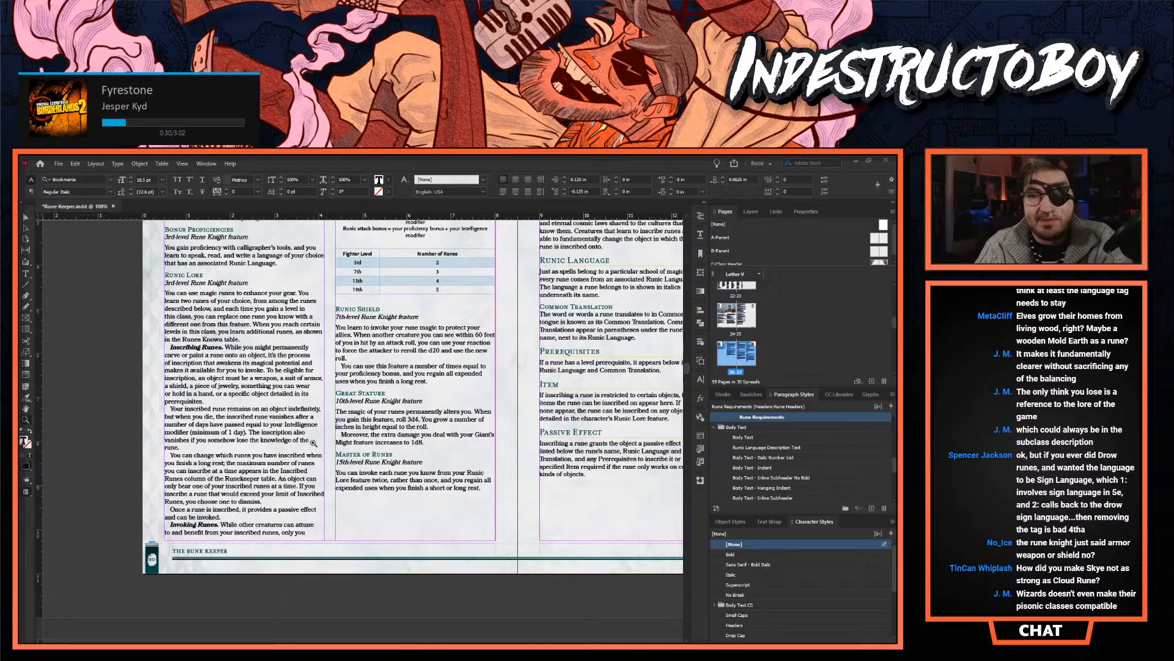
key(ctrl+equal)
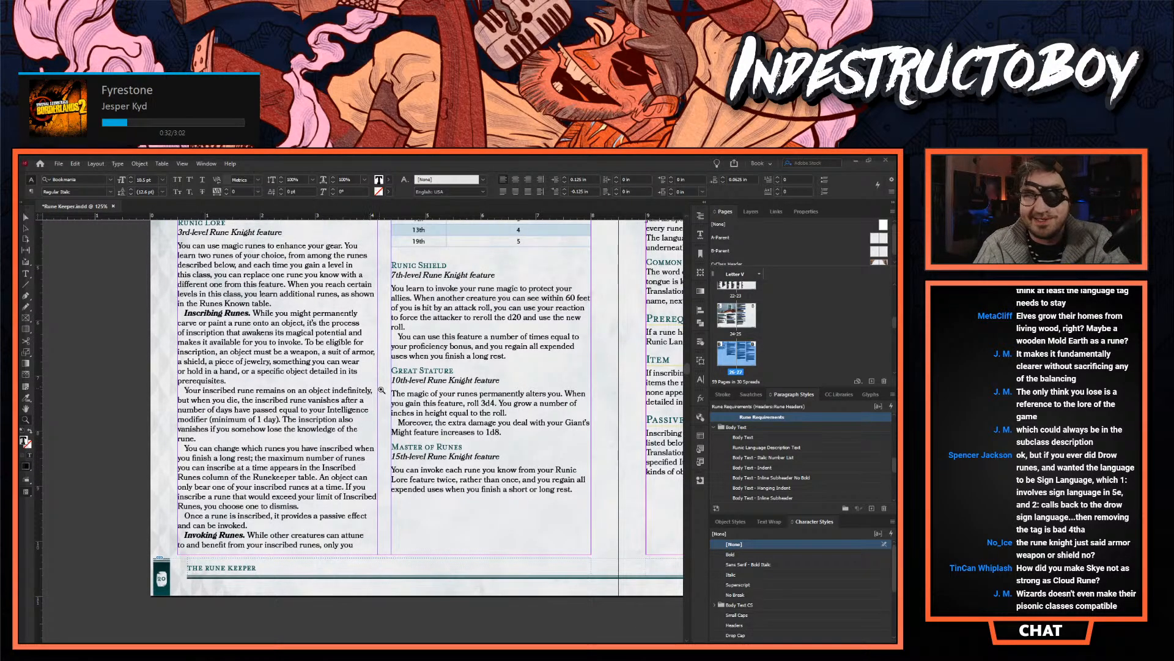
key(ctrl+equal)
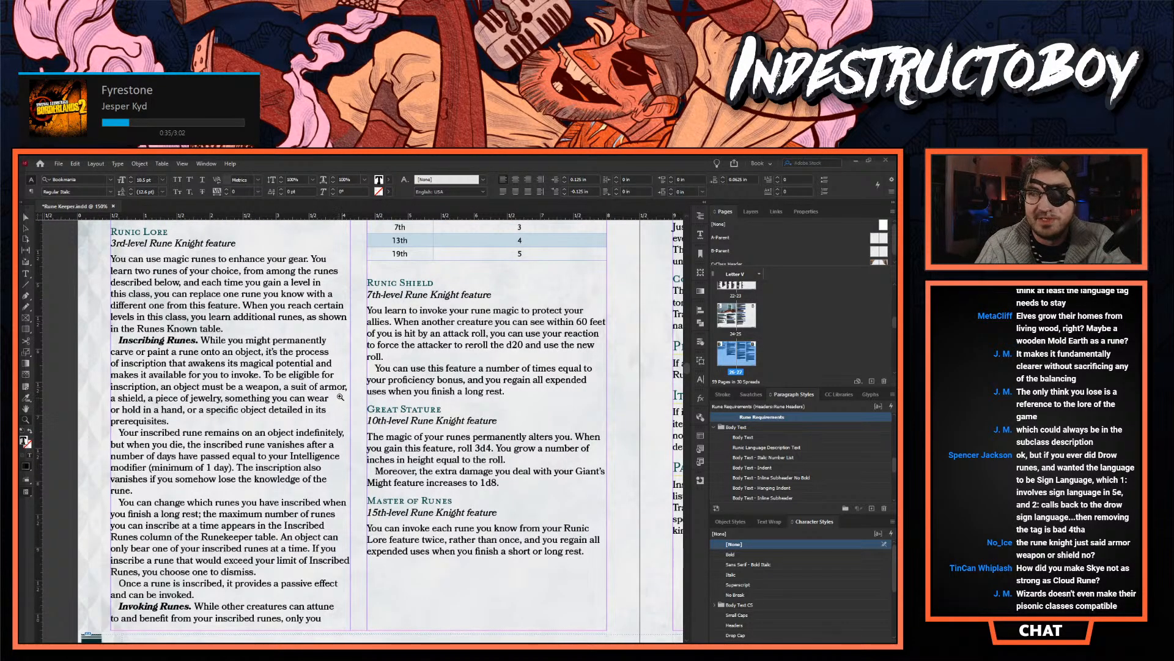
- Delete the body text of the 10th-level Great Stature feature, leaving only "T." as a stub
click(29, 217)
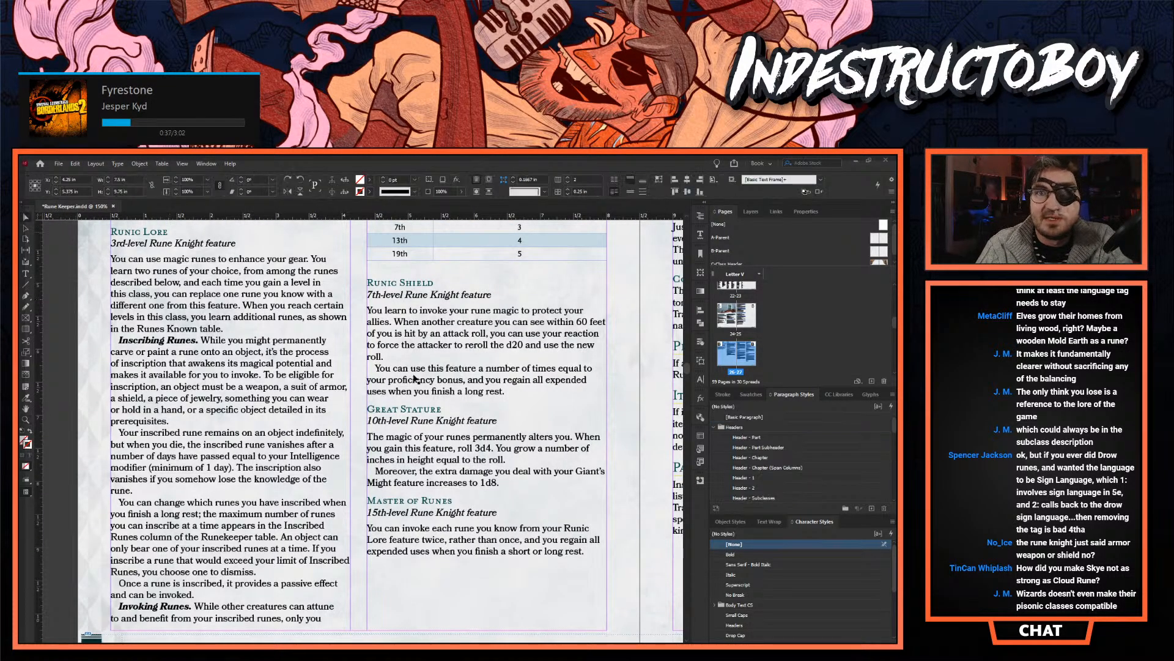
double_click(452, 457)
drag(506, 459, 386, 436)
key(BackSpace)
drag(497, 459, 372, 436)
key(BackSpace)
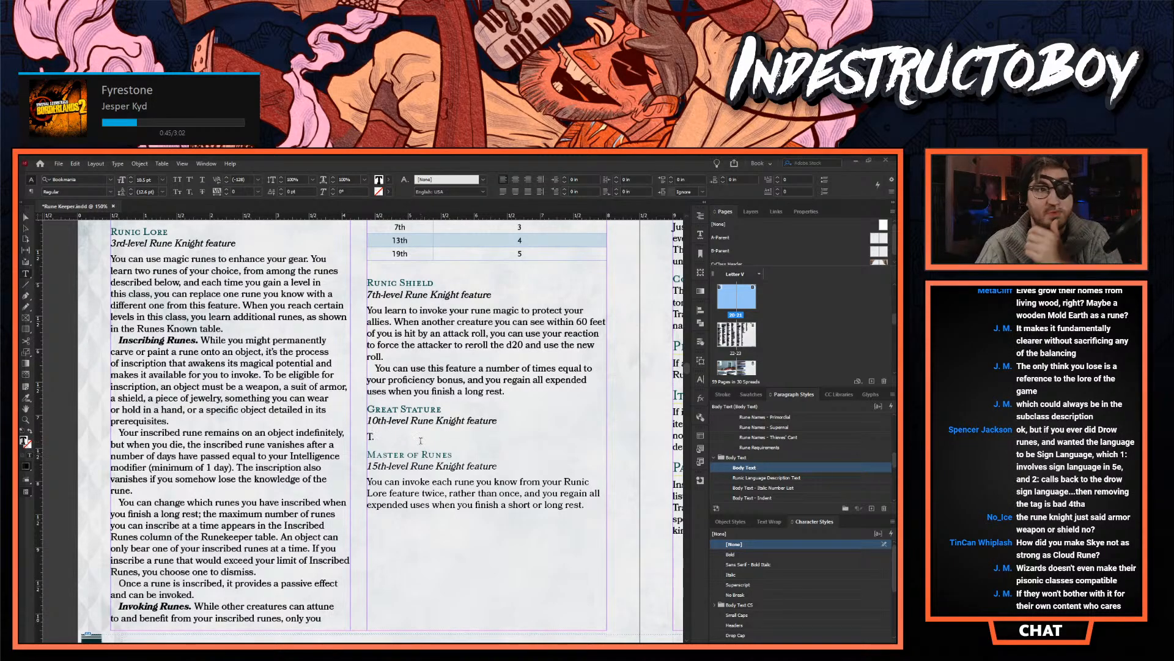
- Review the Rune Knight features from the Martial Archetypes heading down to Master of Runes
scroll(414, 430, up, 4)
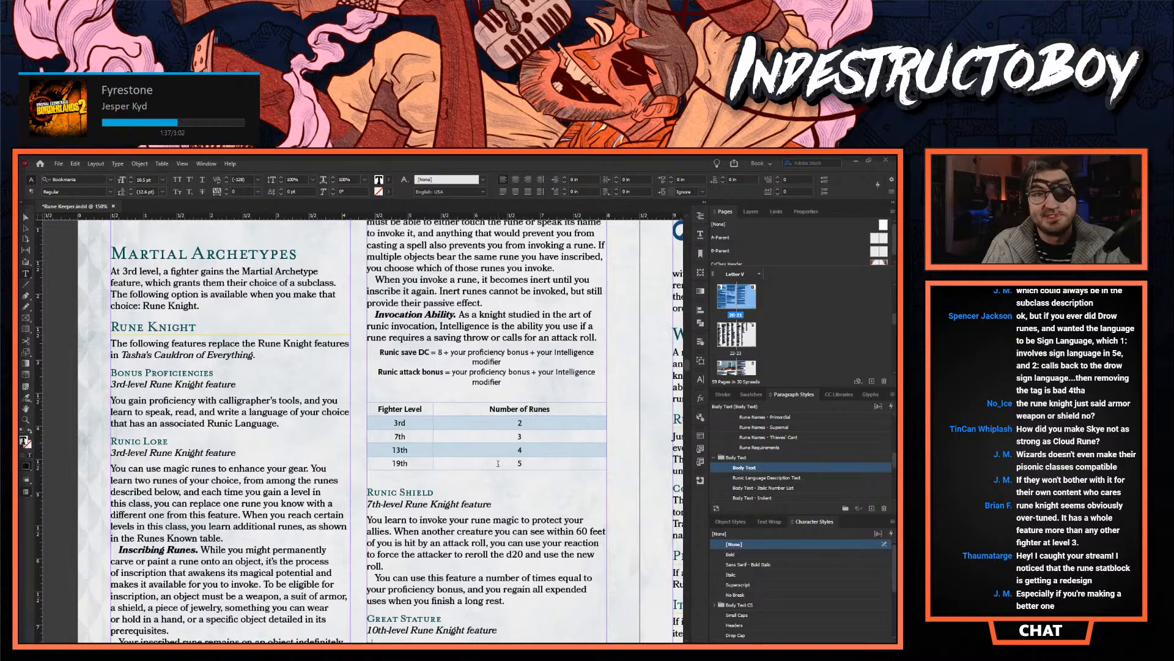
scroll(493, 450, down, 3)
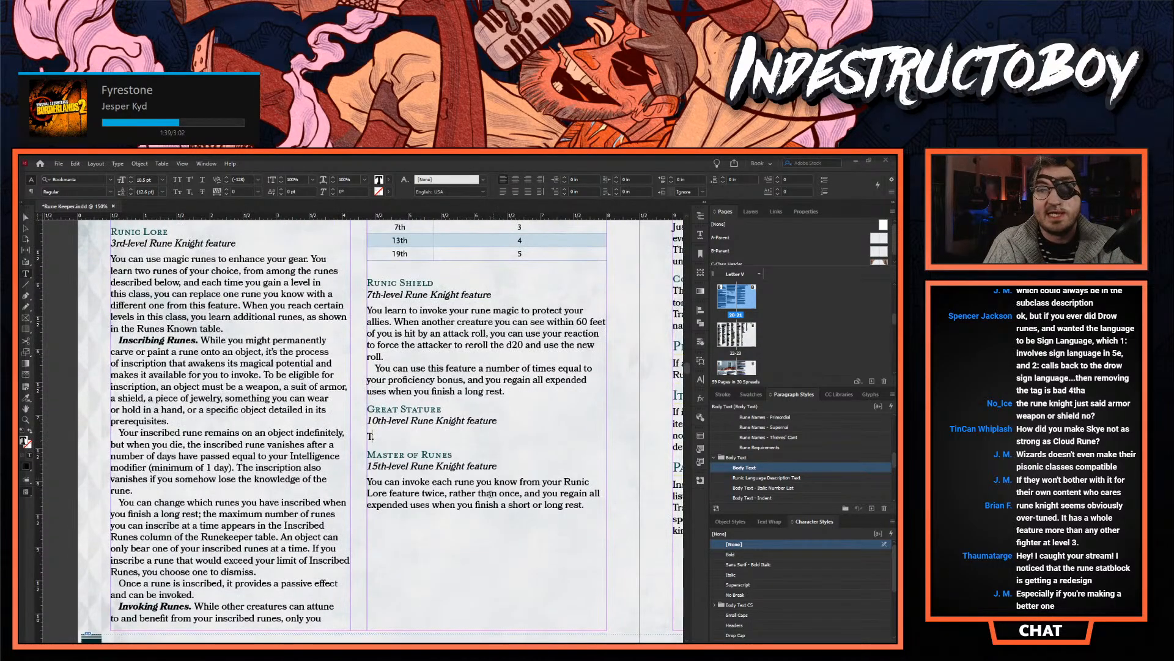
click(494, 476)
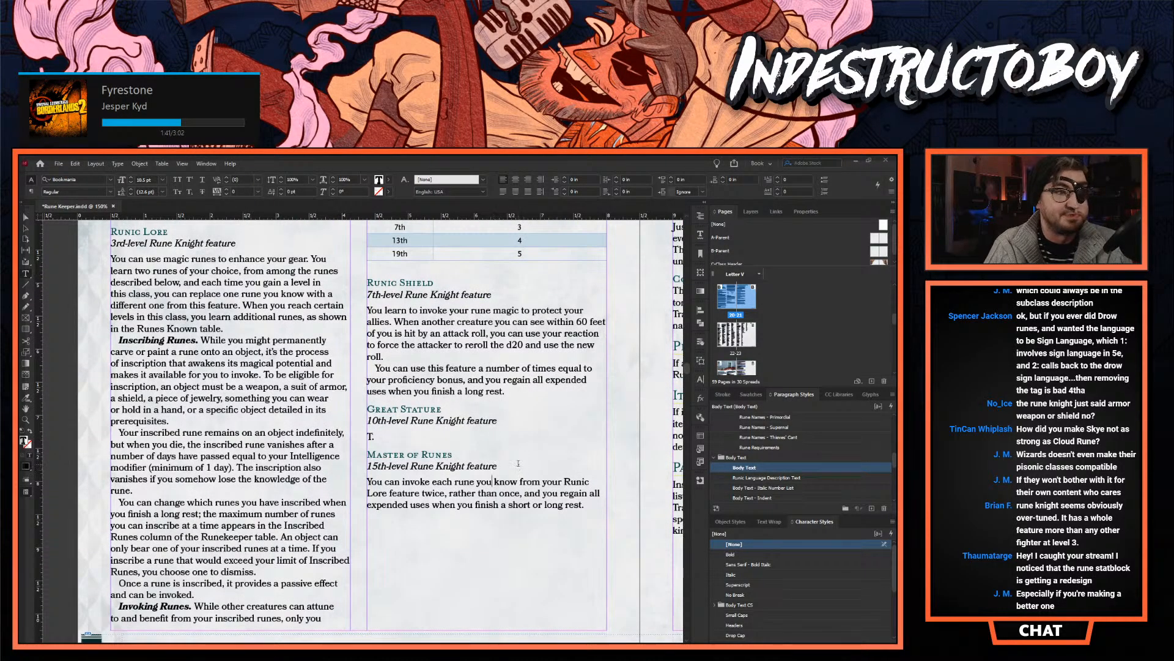
scroll(518, 463, down, 2)
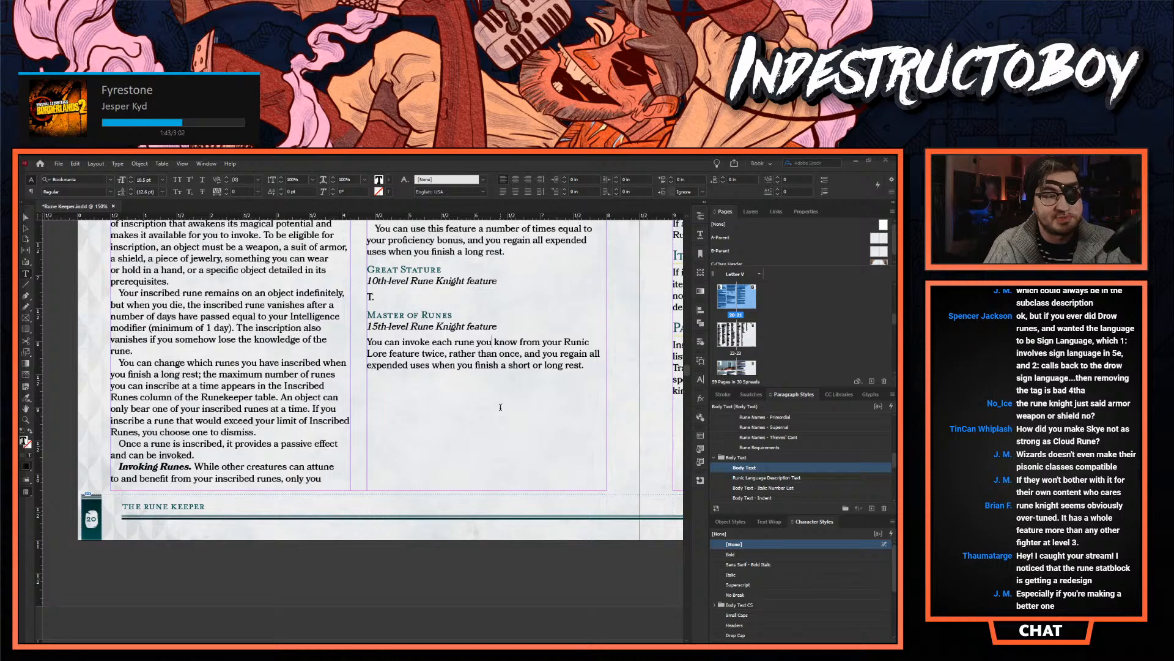
- Insert a new feature heading "Pulse of Ages" between the Number of Runes table and the Runic Shield heading
scroll(501, 408, up, 1)
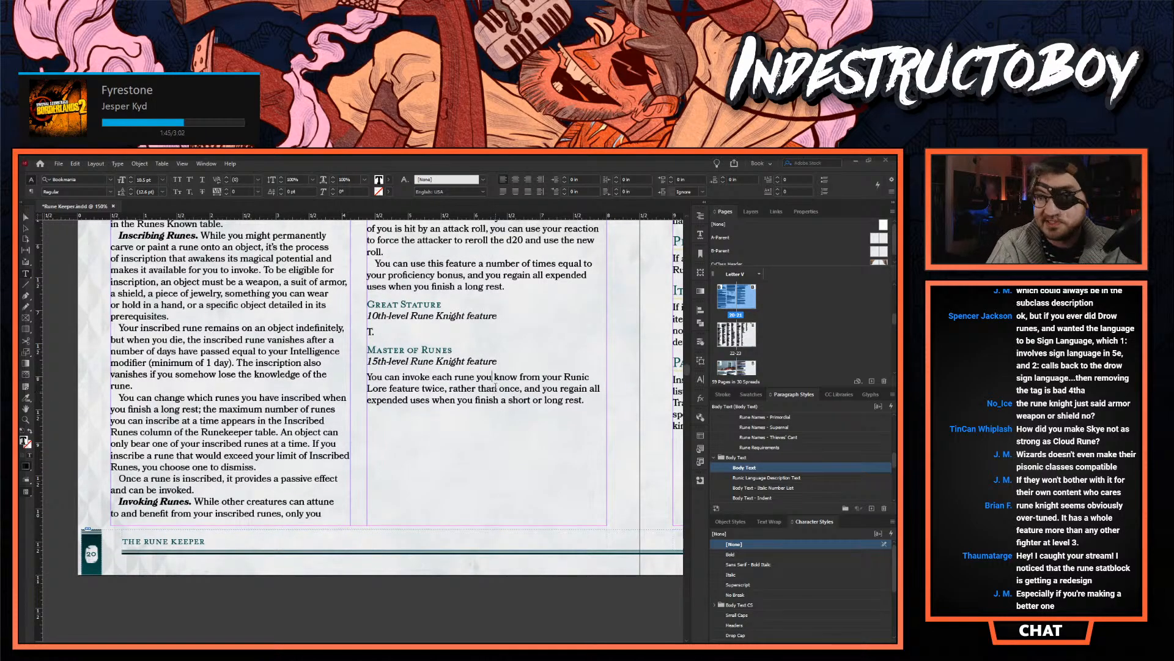
scroll(460, 409, up, 3)
click(428, 436)
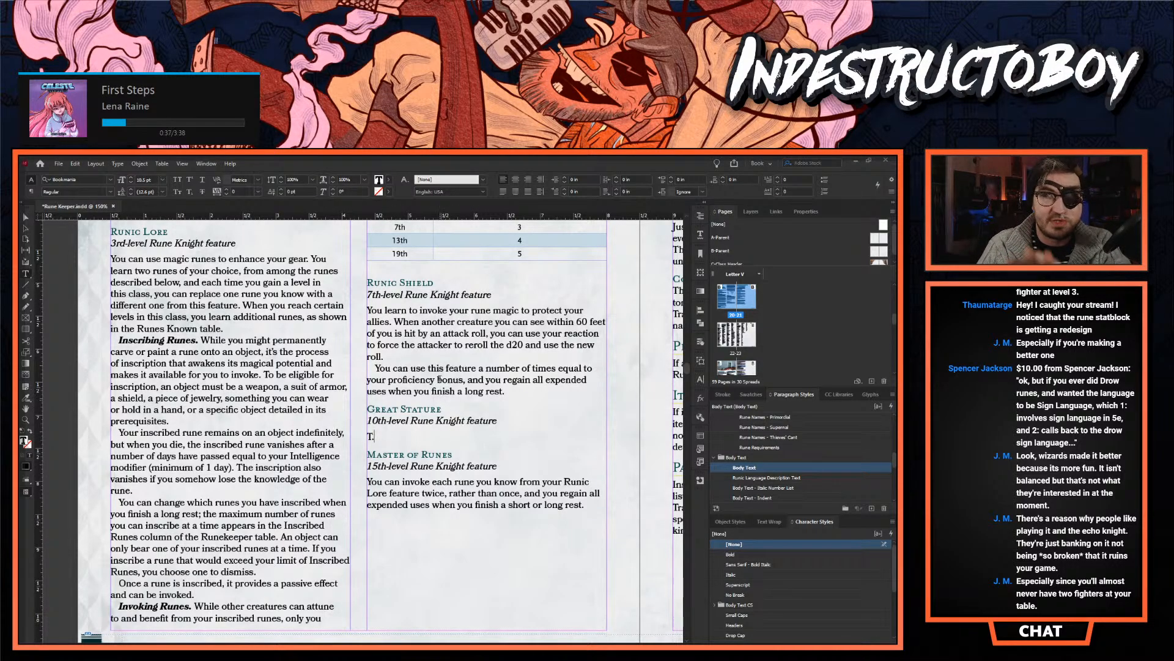
scroll(397, 434, up, 5)
scroll(426, 454, down, 2)
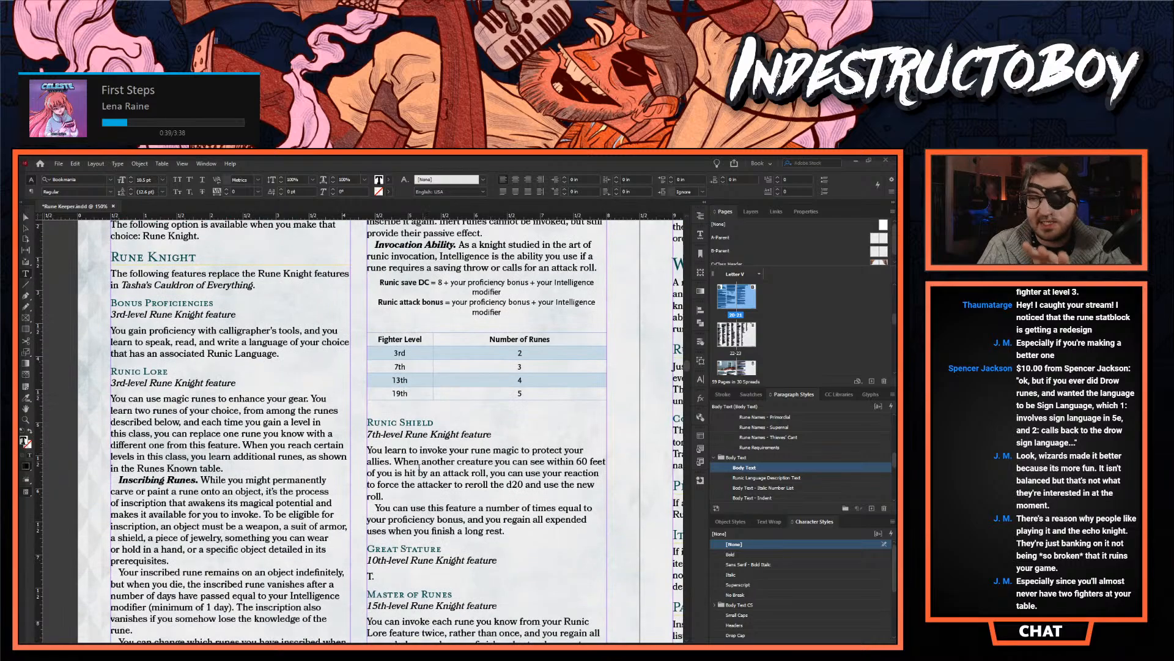
click(394, 422)
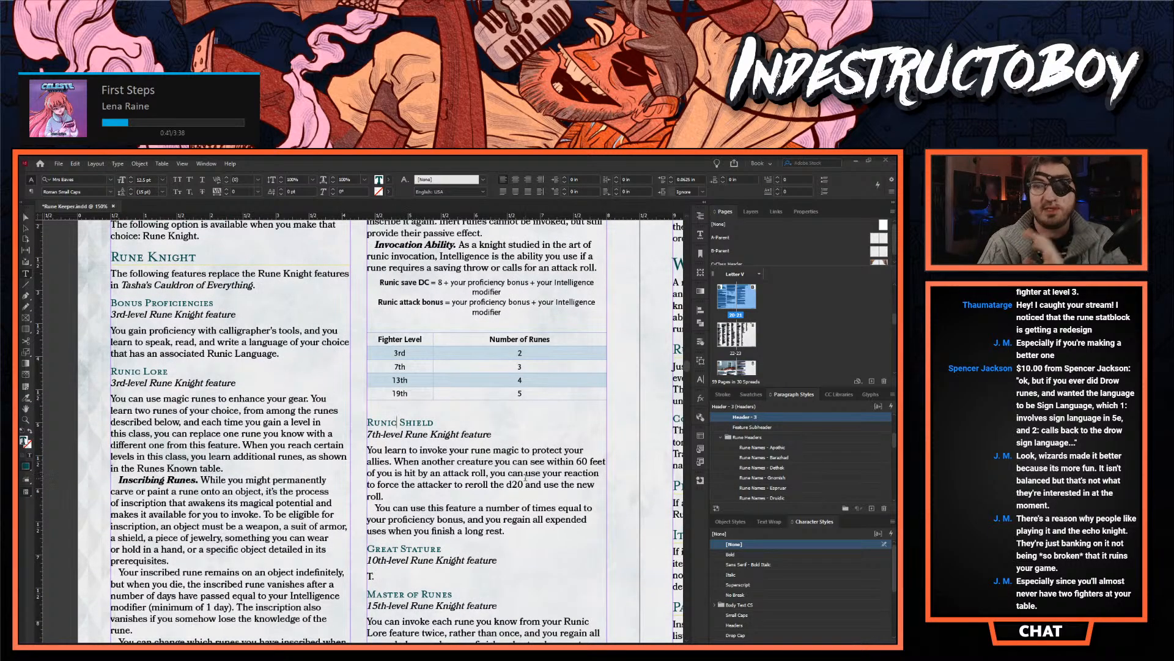
click(367, 423)
key(Return)
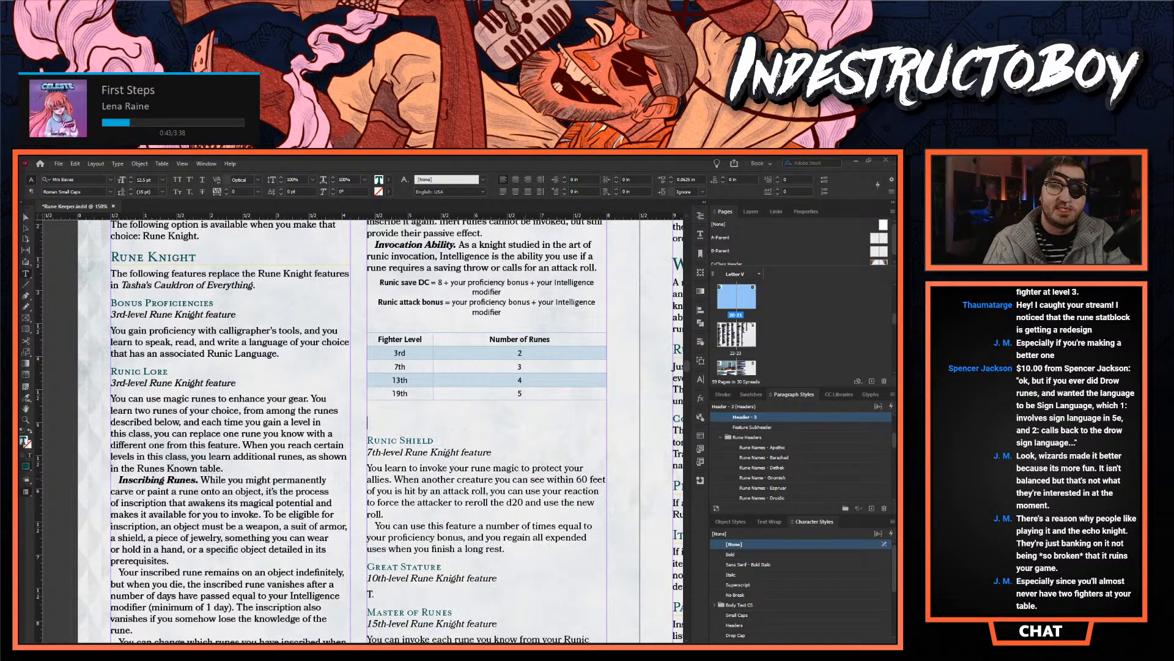
text(Pulse of Ages)
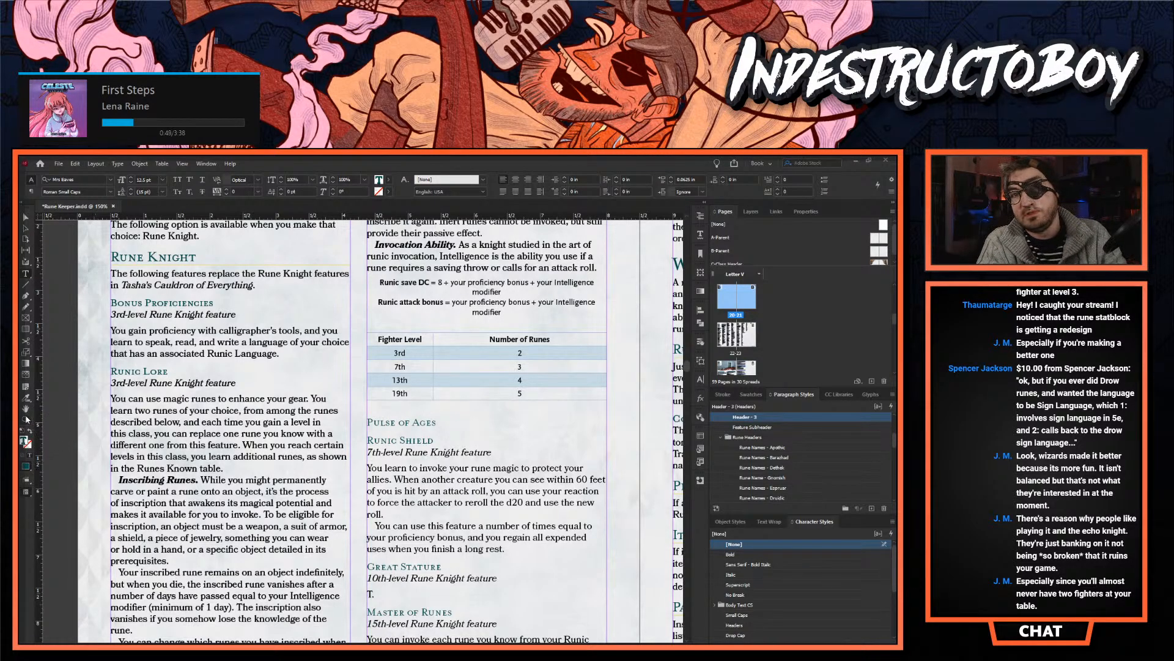
- Remove the empty paragraph between the Number of Runes table and the Pulse of Ages heading
ctrl+click(412, 433)
key(ctrl+=)
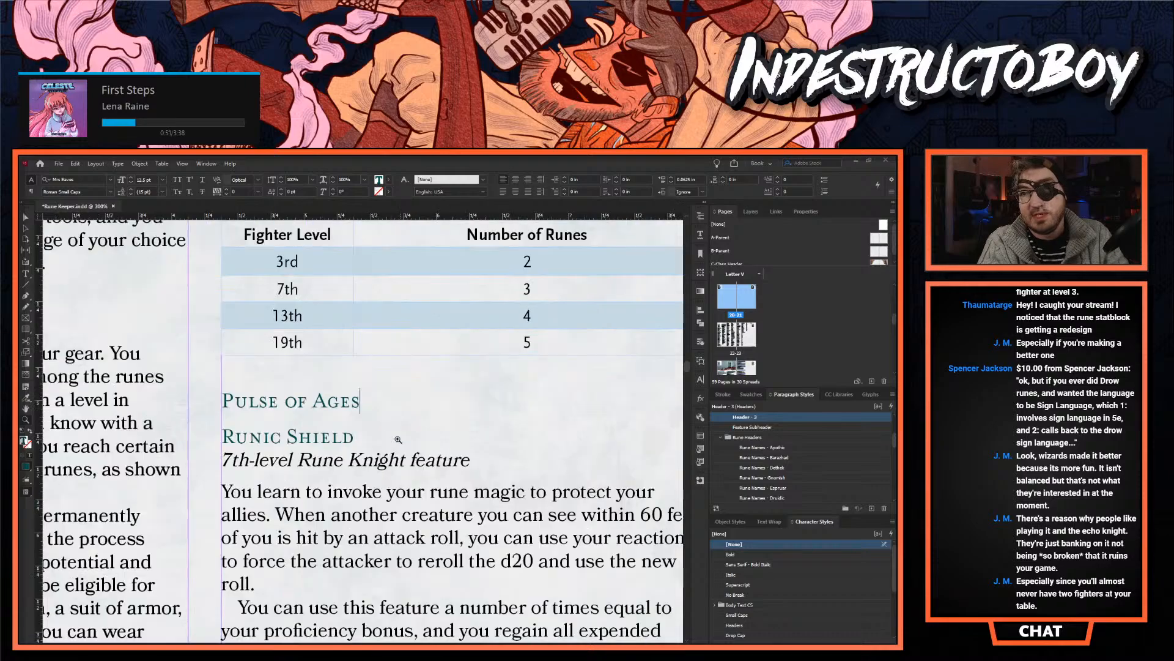
click(25, 219)
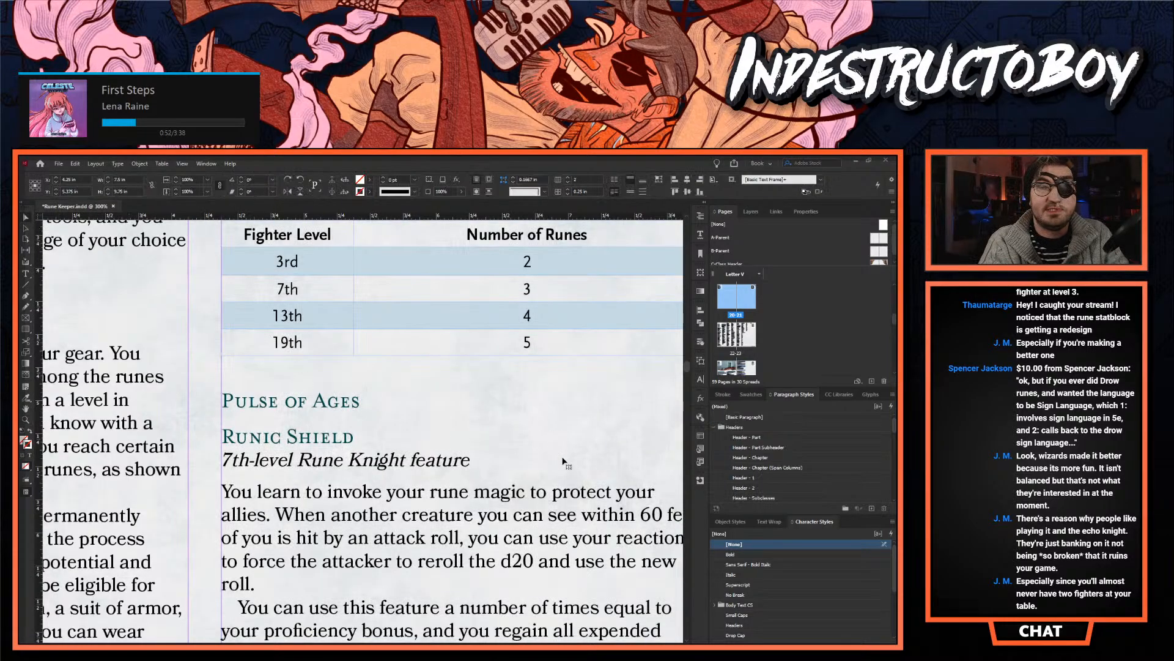
double_click(384, 403)
click(357, 379)
key(BackSpace)
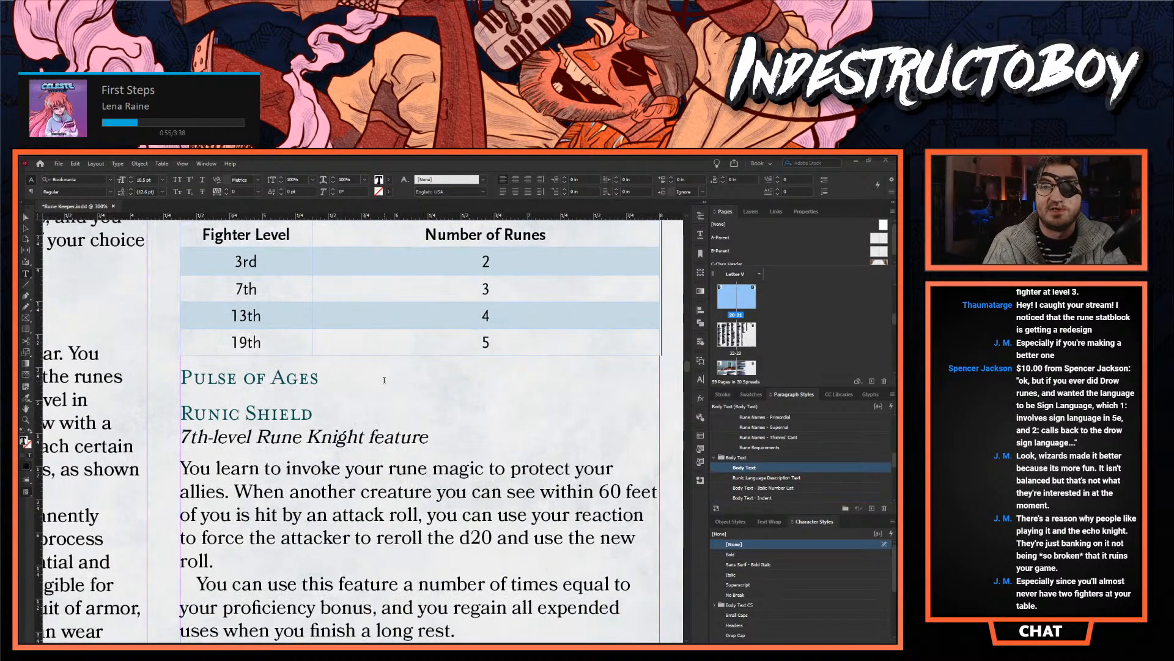
- Add the line "3rd-level Rune Knight feature" under the Pulse of Ages heading, followed by an empty paragraph
key(Return)
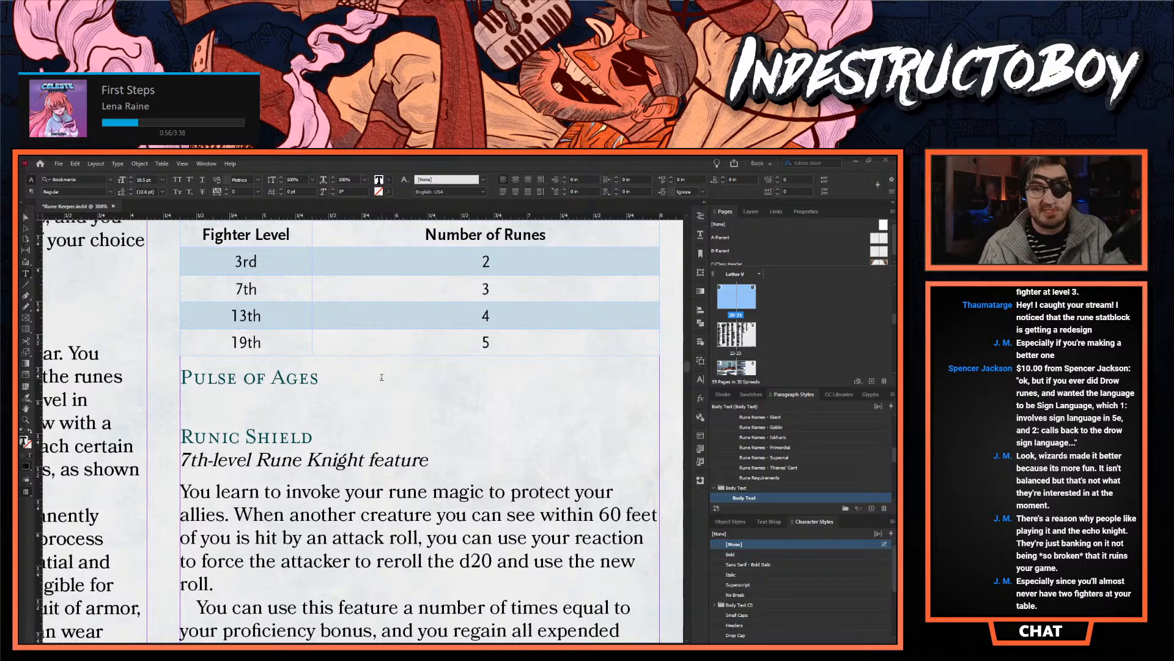
text(3rd)
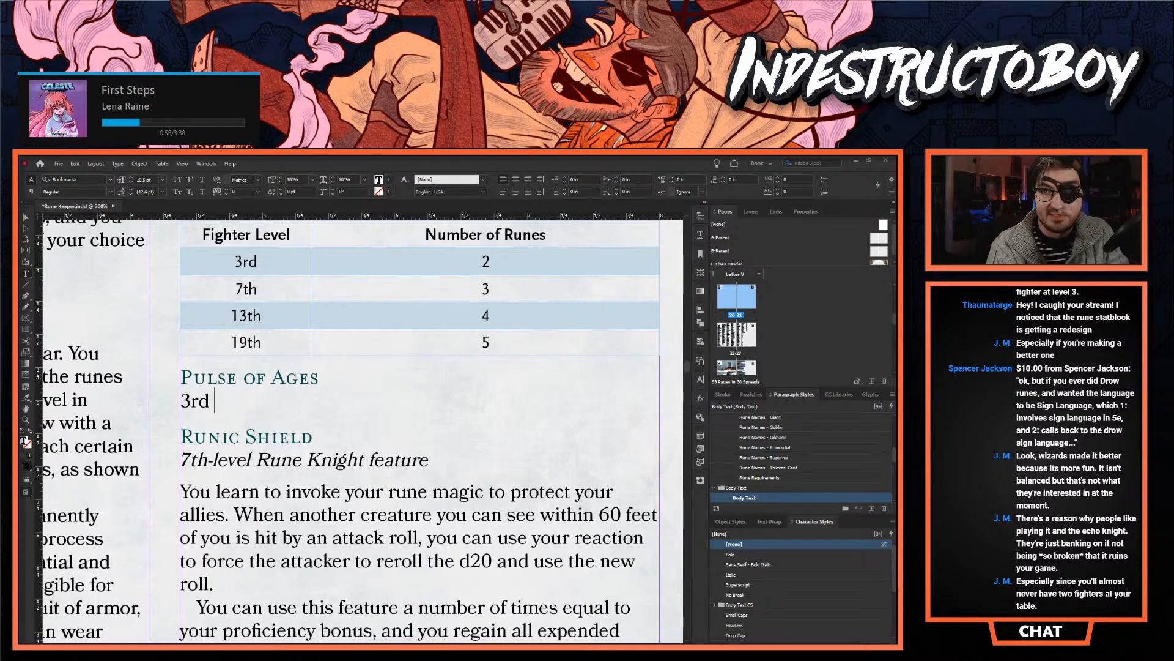
text(-level Rune )
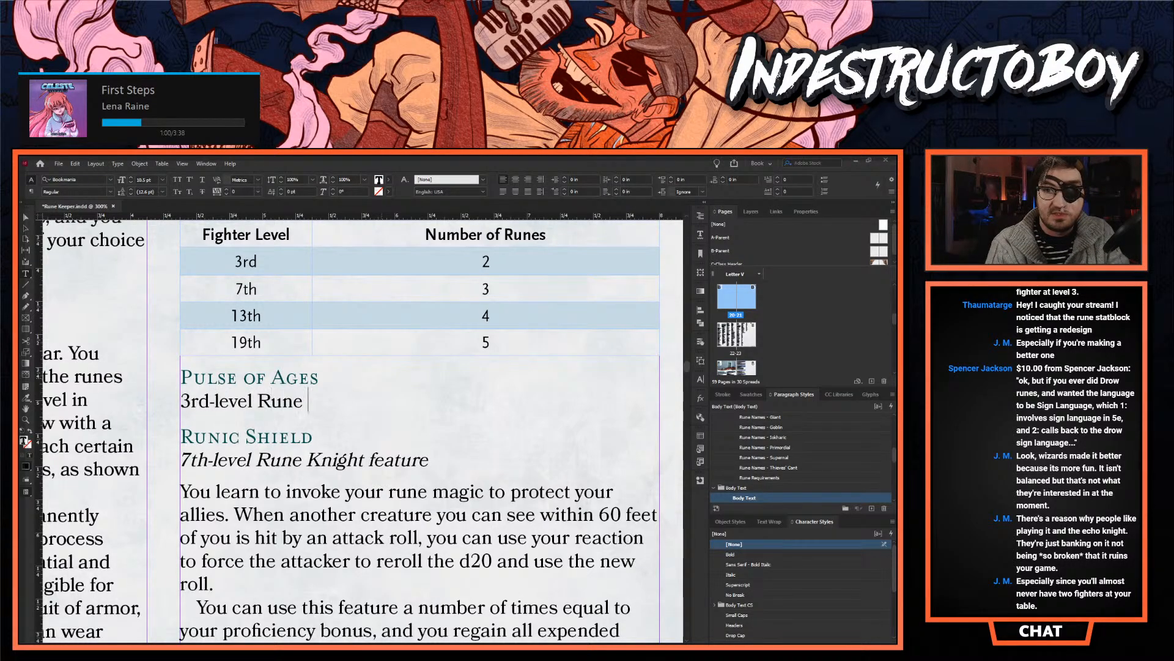
text(Knight feature)
key(Return)
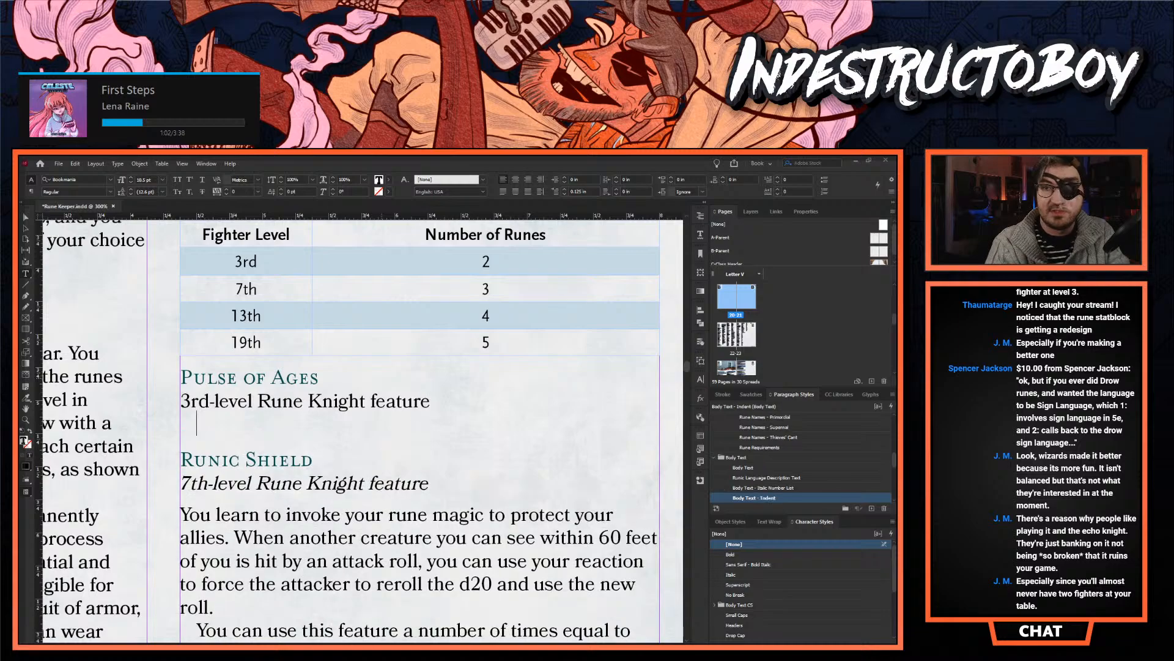
- Apply the Feature Subheader paragraph style to the 3rd-level line and Body Text to the empty paragraph below it
key(Up)
scroll(777, 480, up, 5)
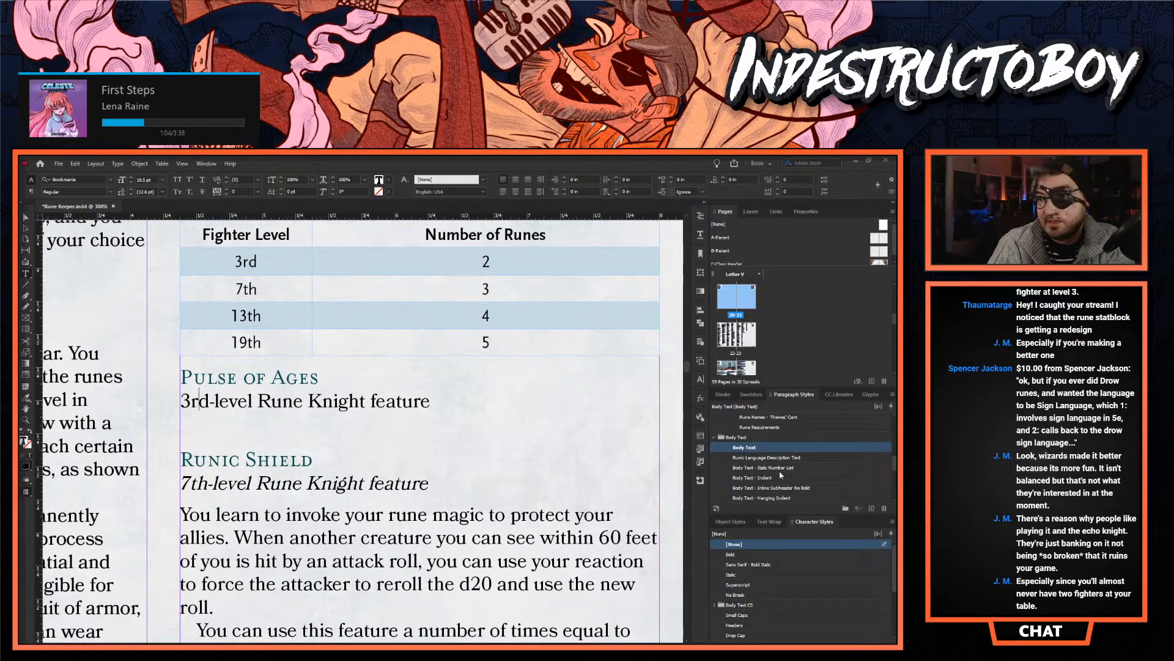
scroll(777, 480, up, 3)
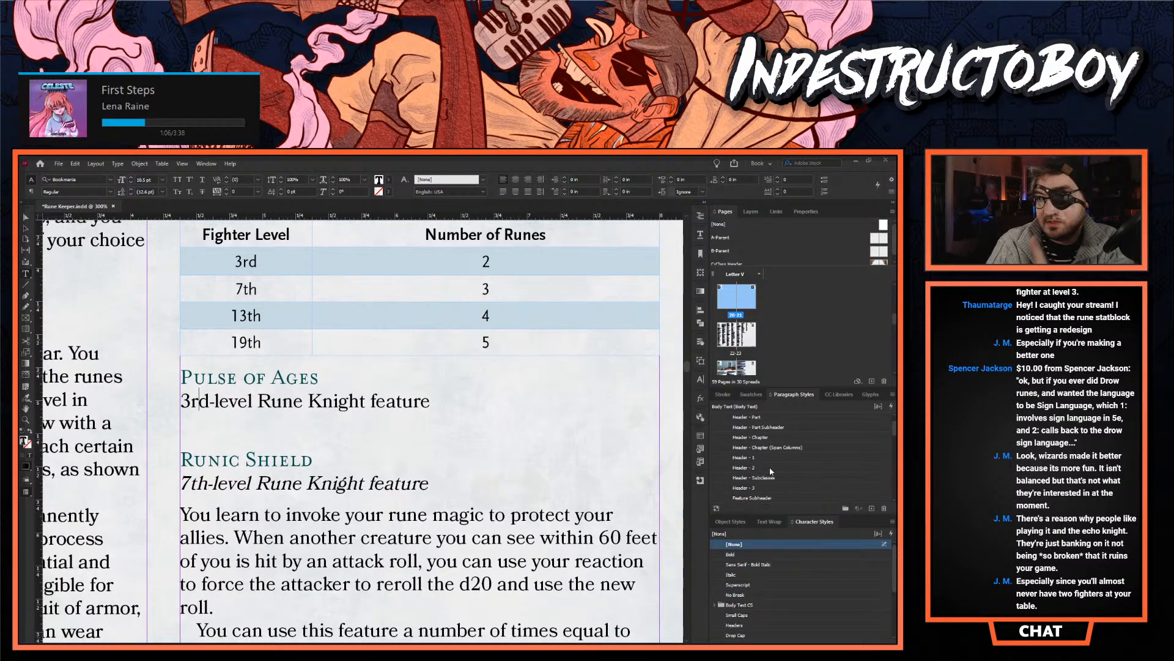
click(770, 498)
click(234, 419)
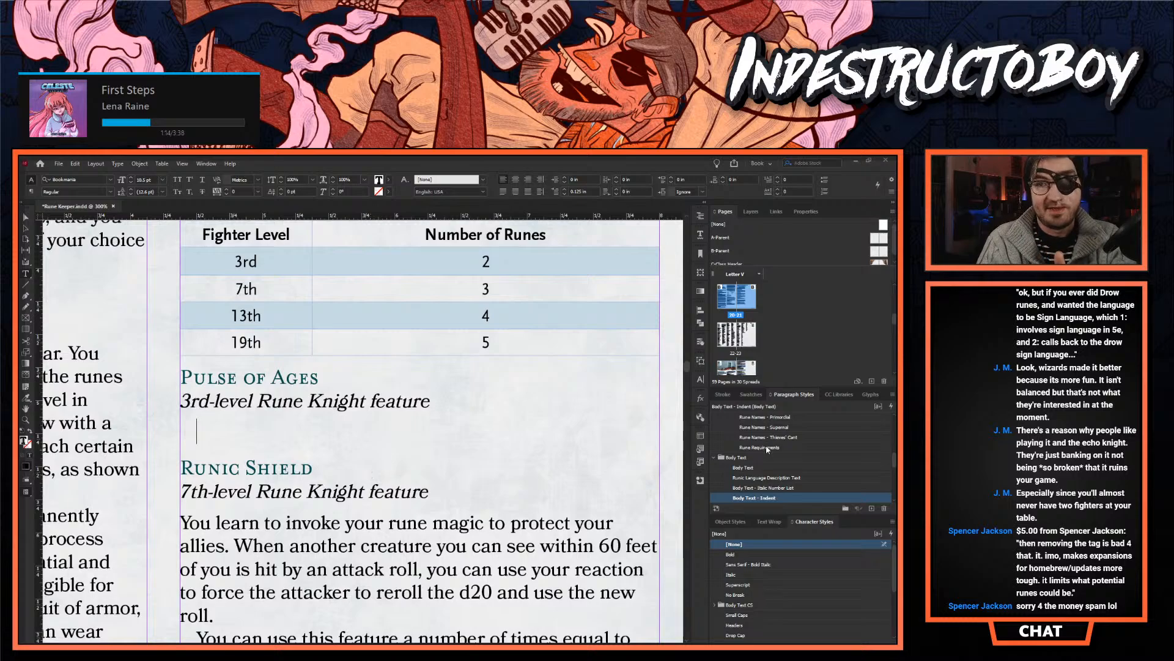
click(756, 469)
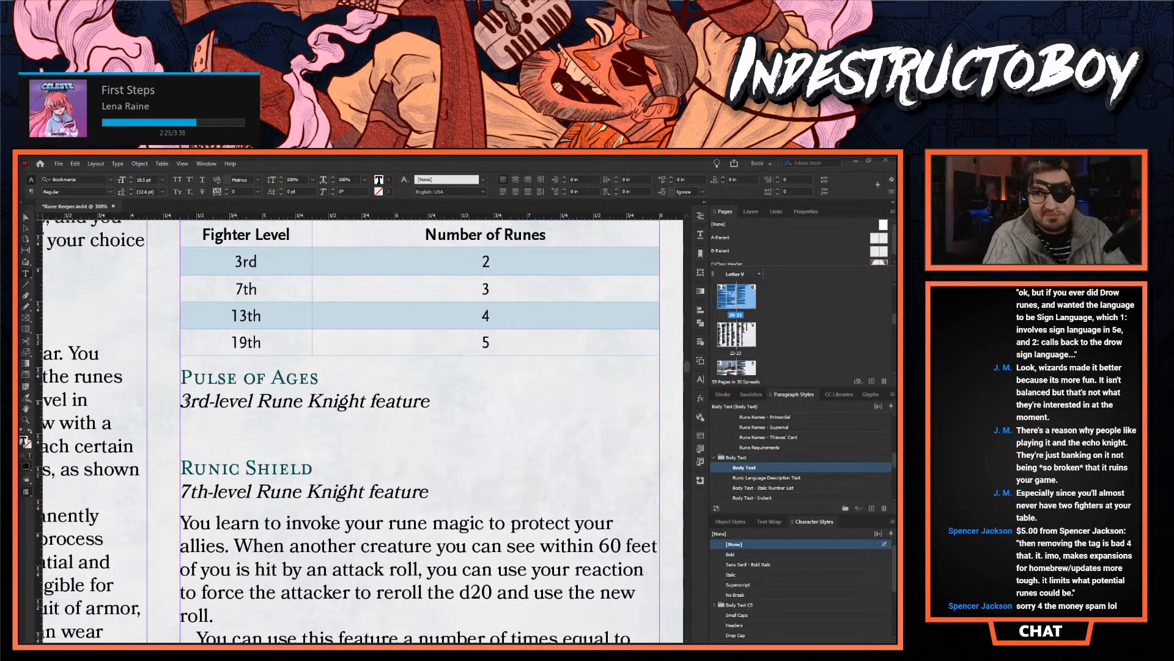
- Leave the Rune Knight page and find the Dialect of Thieves' Cant features, viewing them at 150% zoom
click(27, 419)
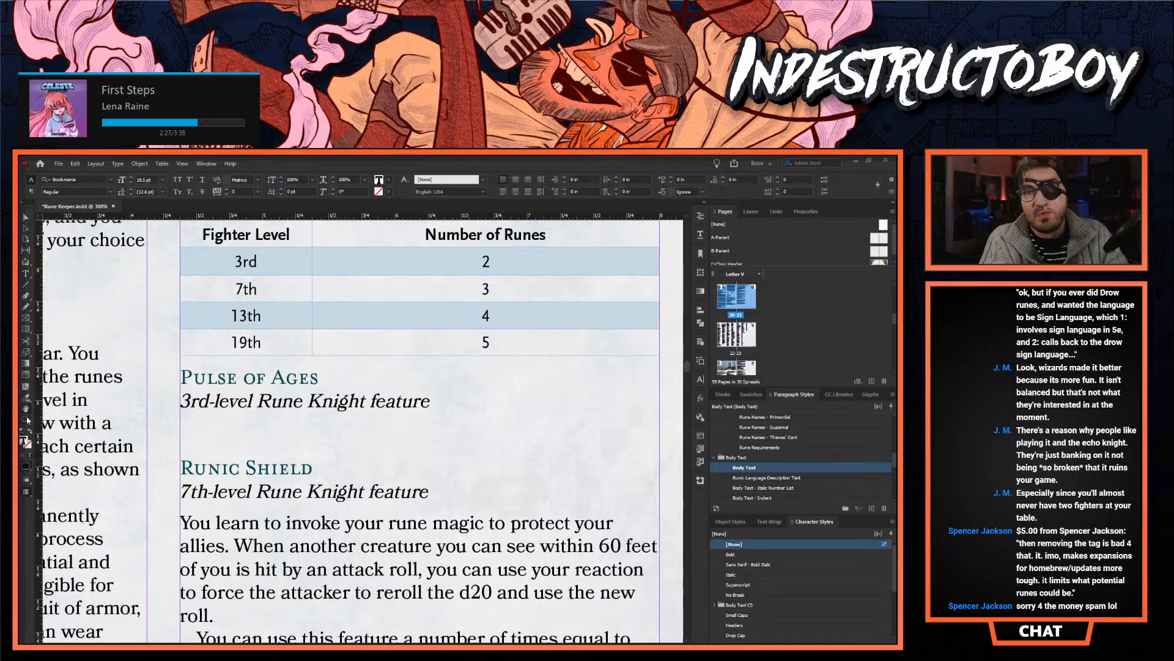
alt+click(237, 409)
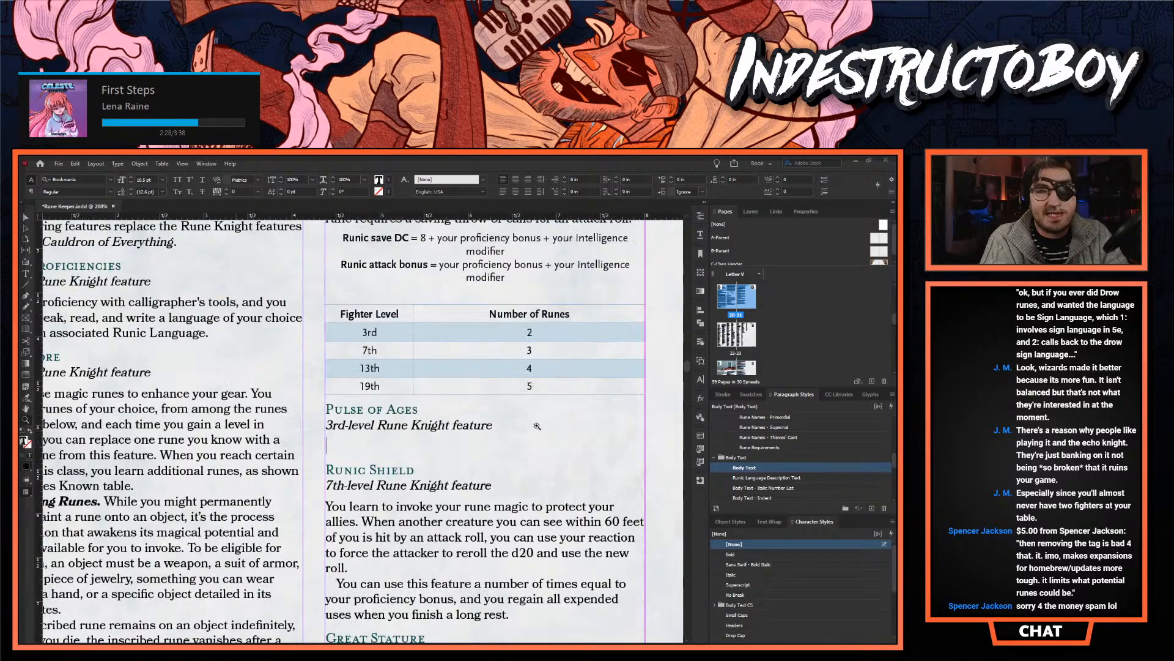
alt+click(480, 425)
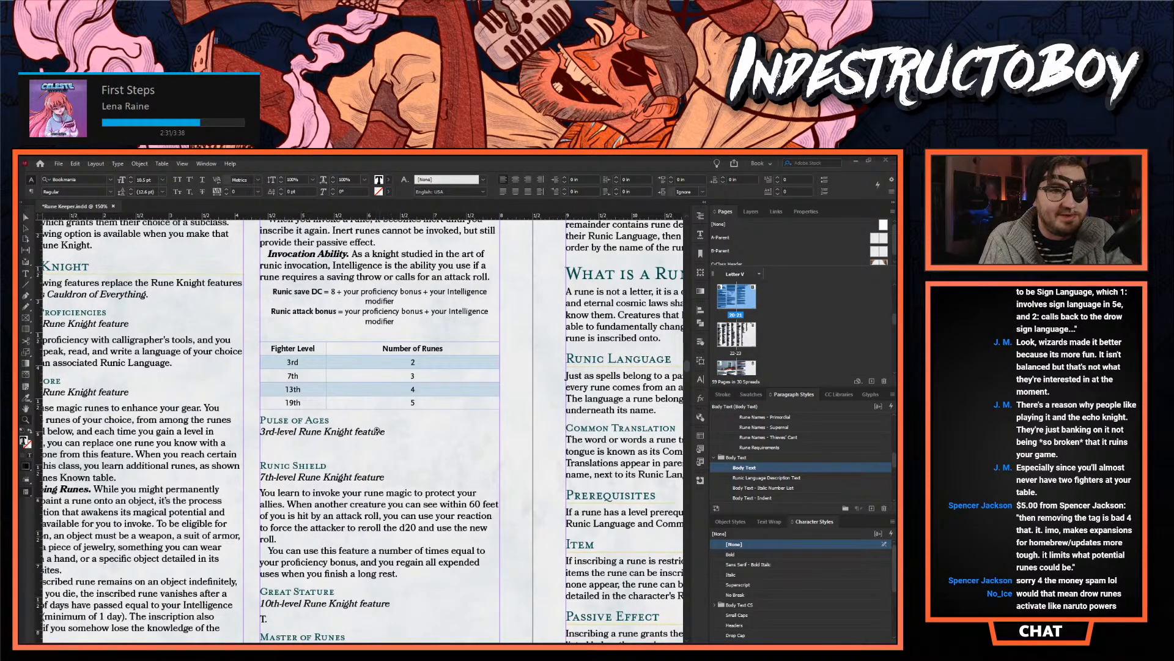
scroll(379, 429, up, 10)
alt+click(349, 480)
scroll(350, 482, up, 2)
scroll(350, 482, up, 10)
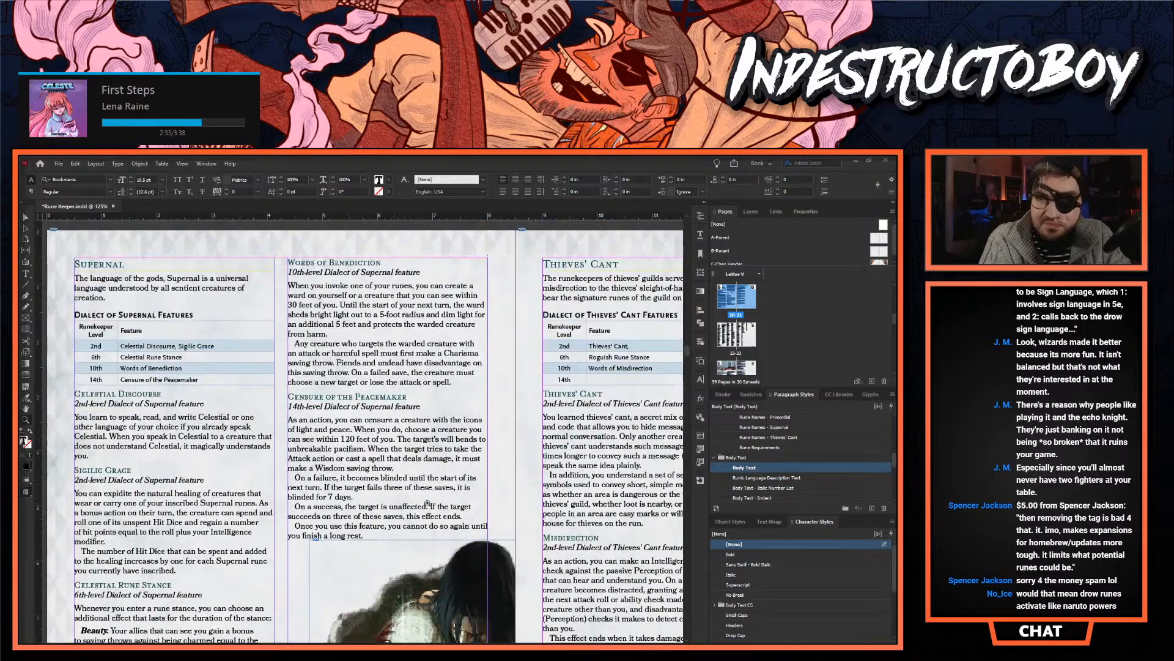
scroll(629, 448, right, 7)
scroll(417, 469, right, 2)
scroll(417, 469, down, 2)
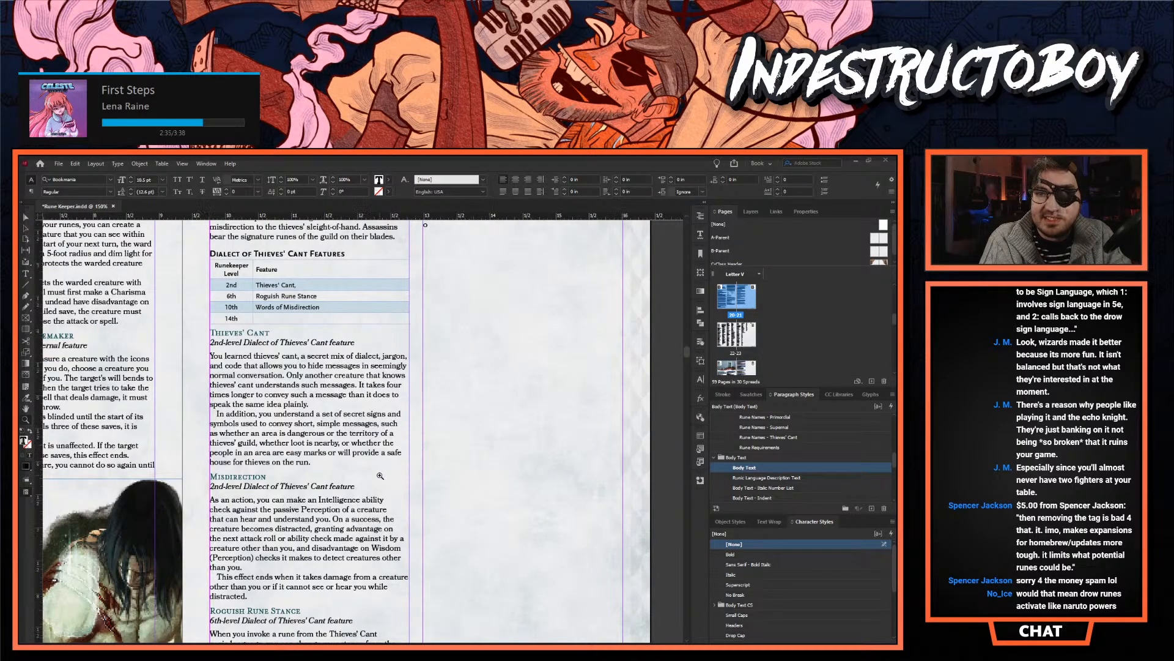
click(379, 475)
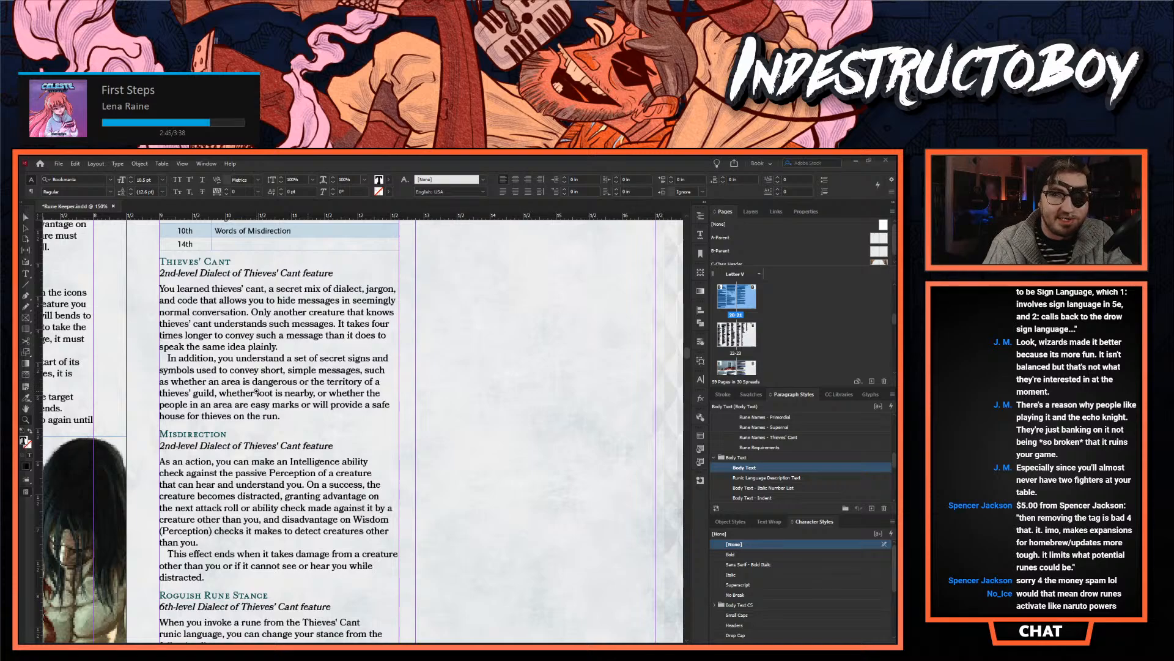
- Review the Thieves' Cant dialect from its feature table down to Roguish Rune Stance, and return to the Rune Knight spread
scroll(258, 439, down, 1)
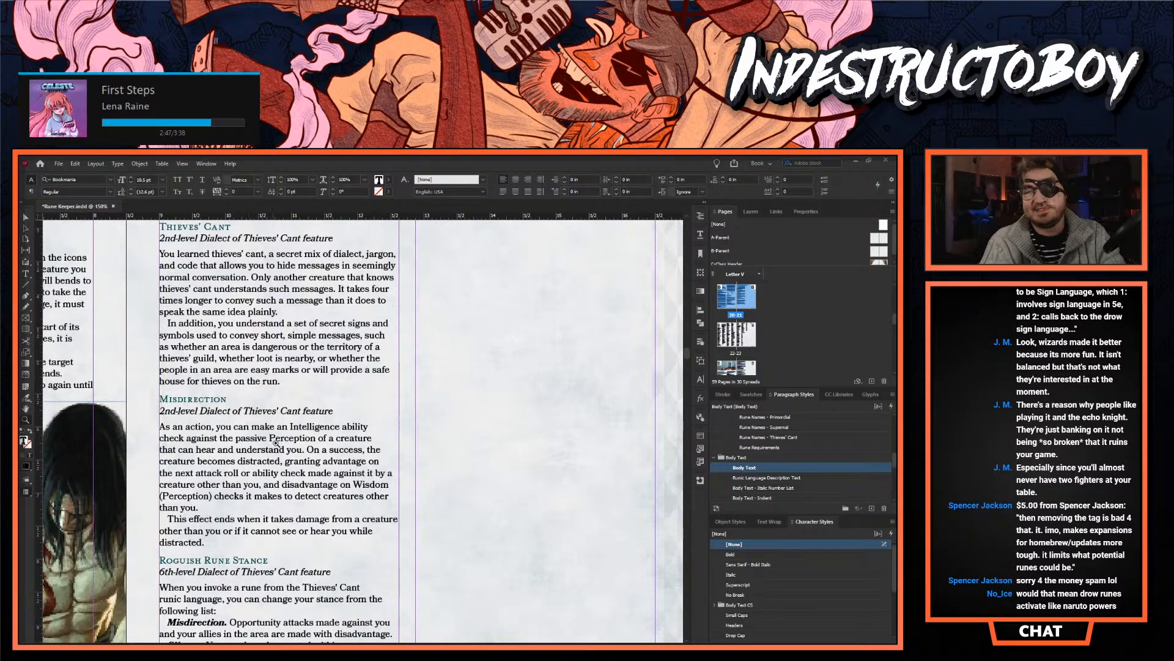
key(ctrl+minus)
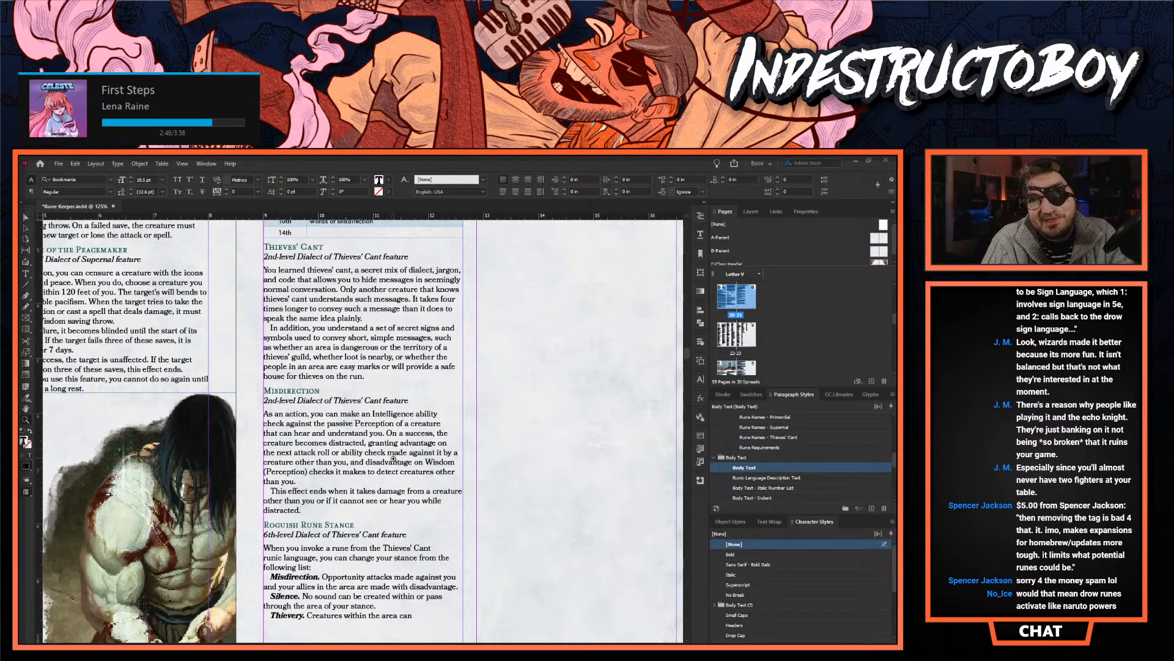
scroll(393, 458, up, 6)
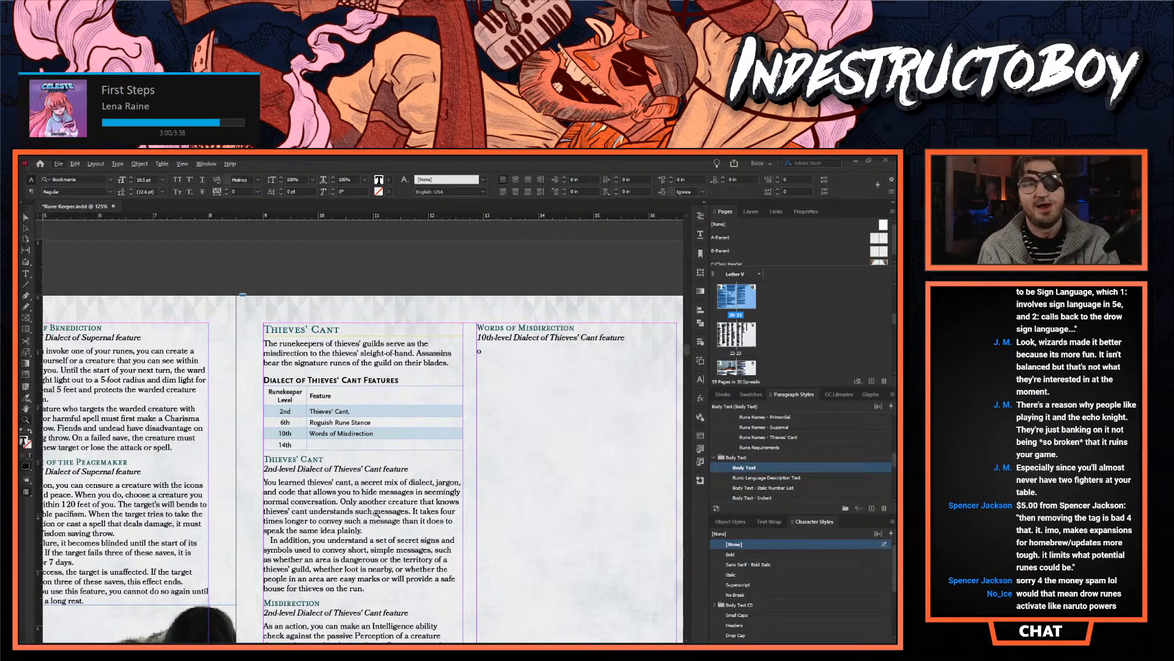
scroll(410, 444, down, 6)
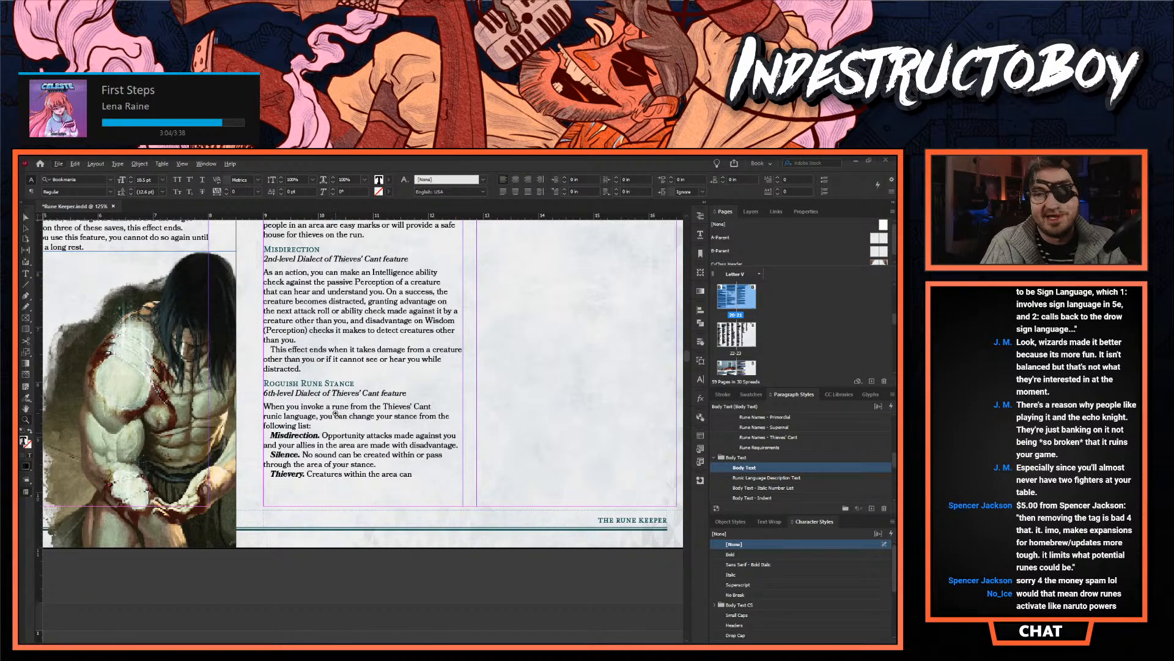
scroll(343, 418, down, 5)
scroll(343, 418, down, 4)
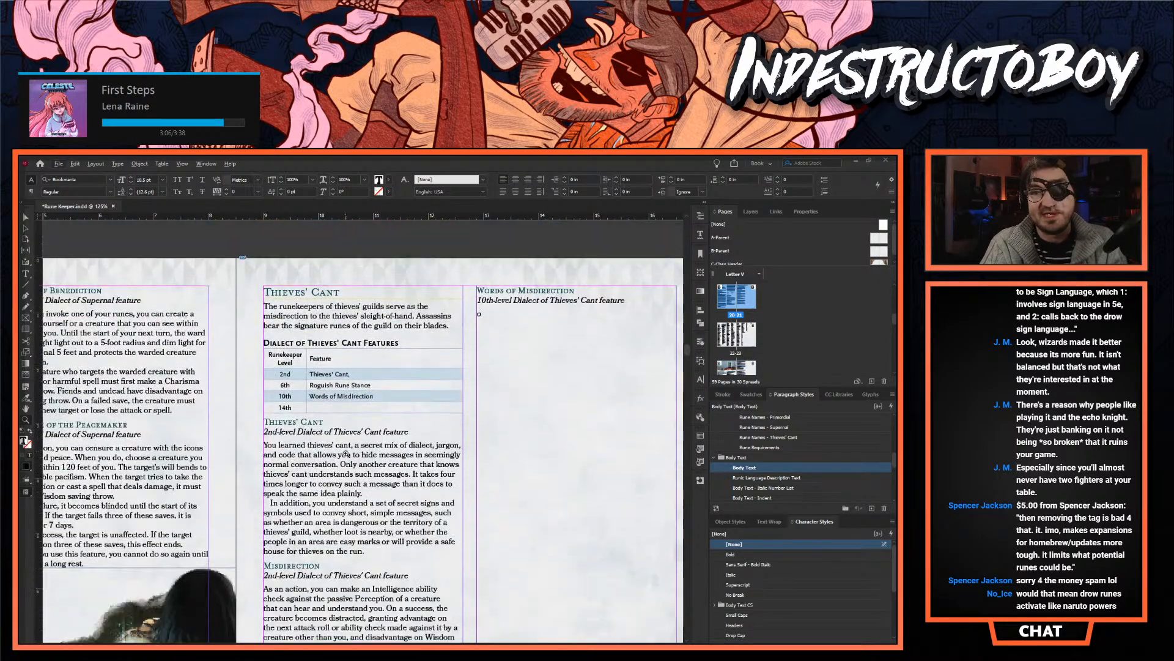
scroll(351, 468, down, 1)
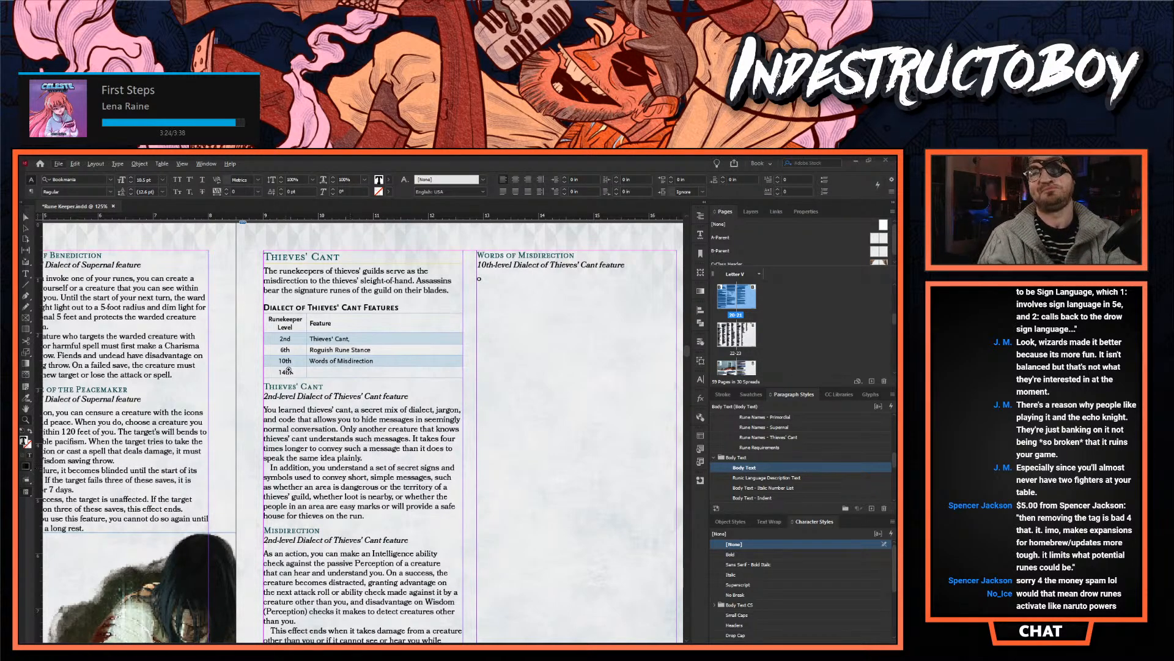
scroll(340, 471, down, 5)
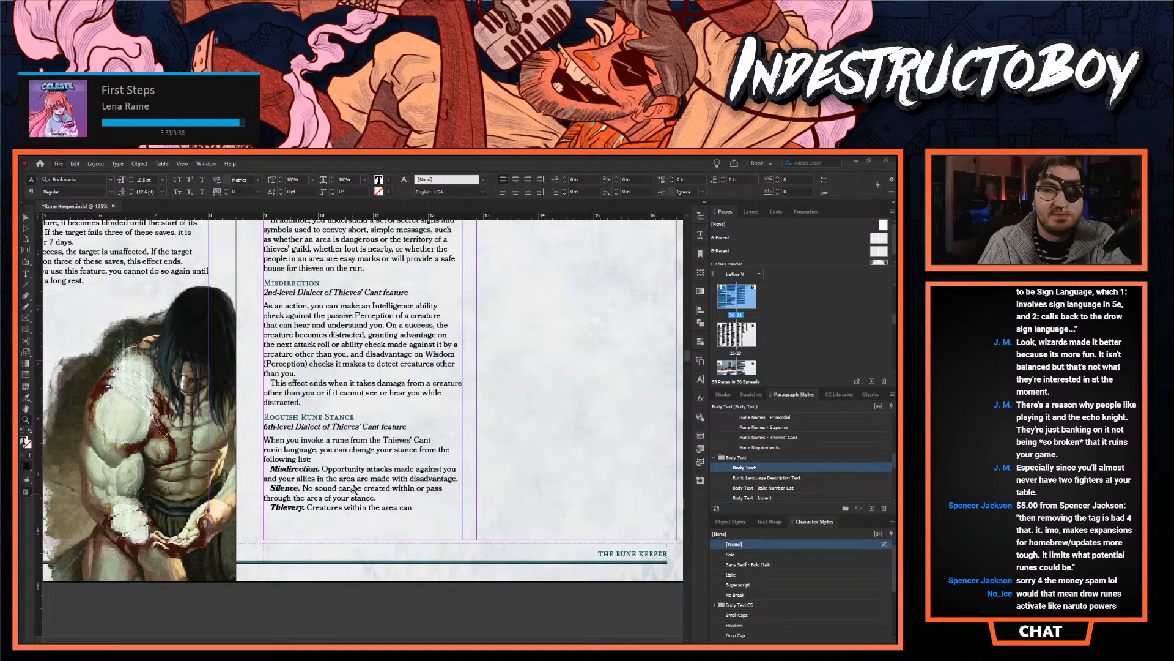
scroll(345, 484, up, 2)
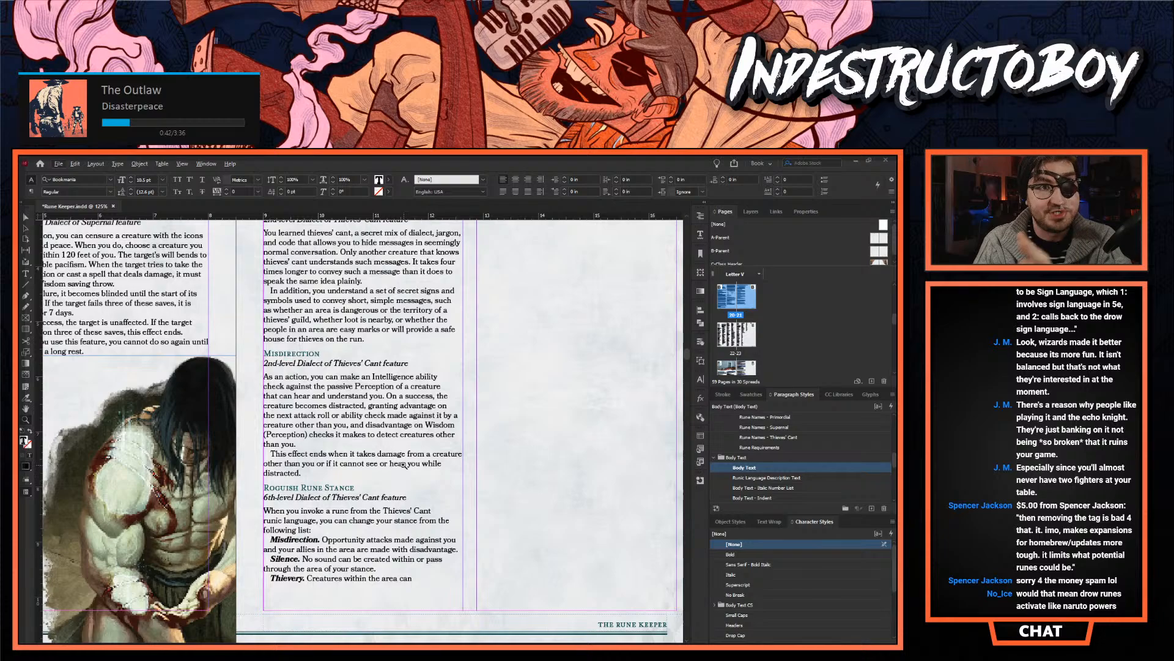
scroll(403, 465, up, 6)
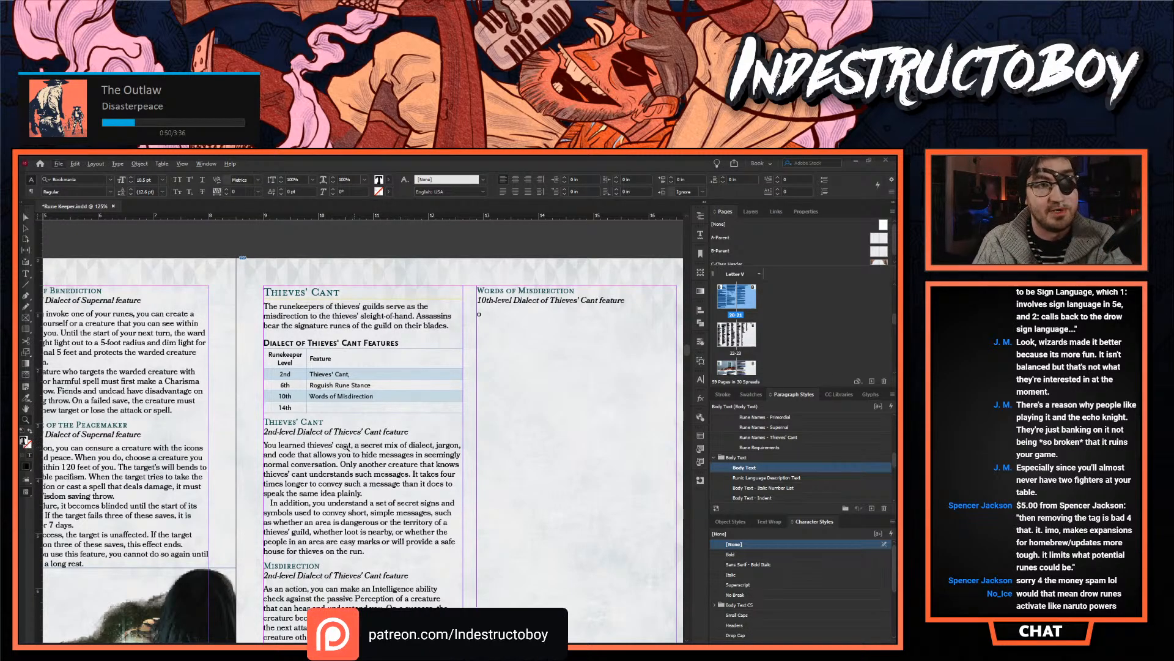
scroll(346, 446, down, 5)
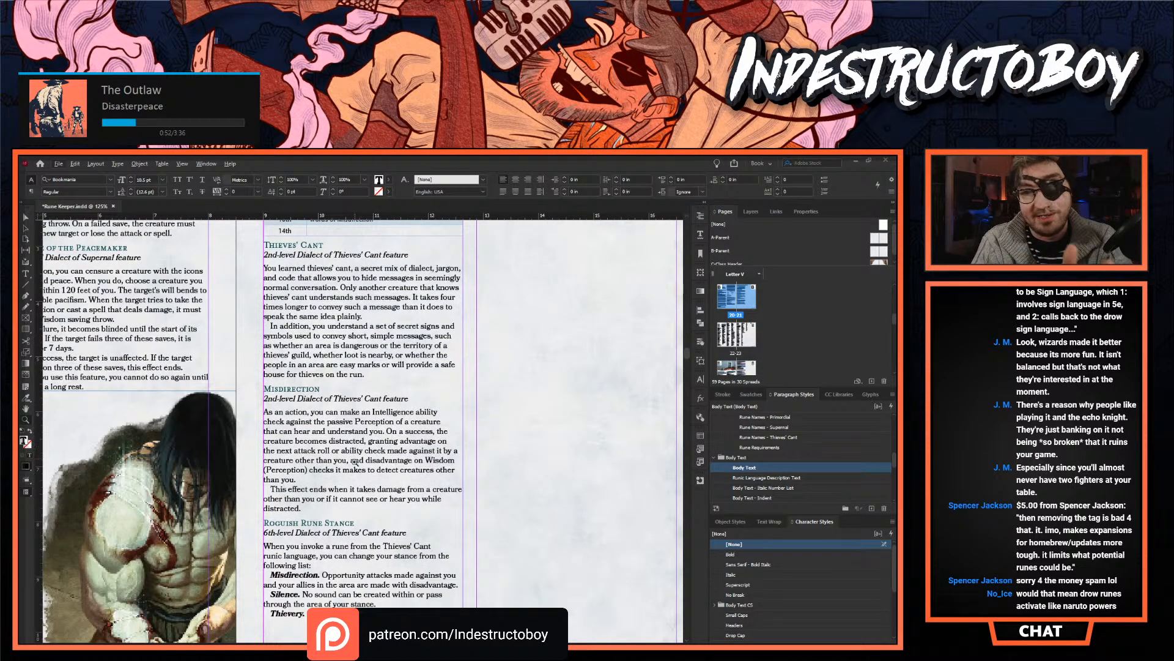
scroll(322, 495, down, 1)
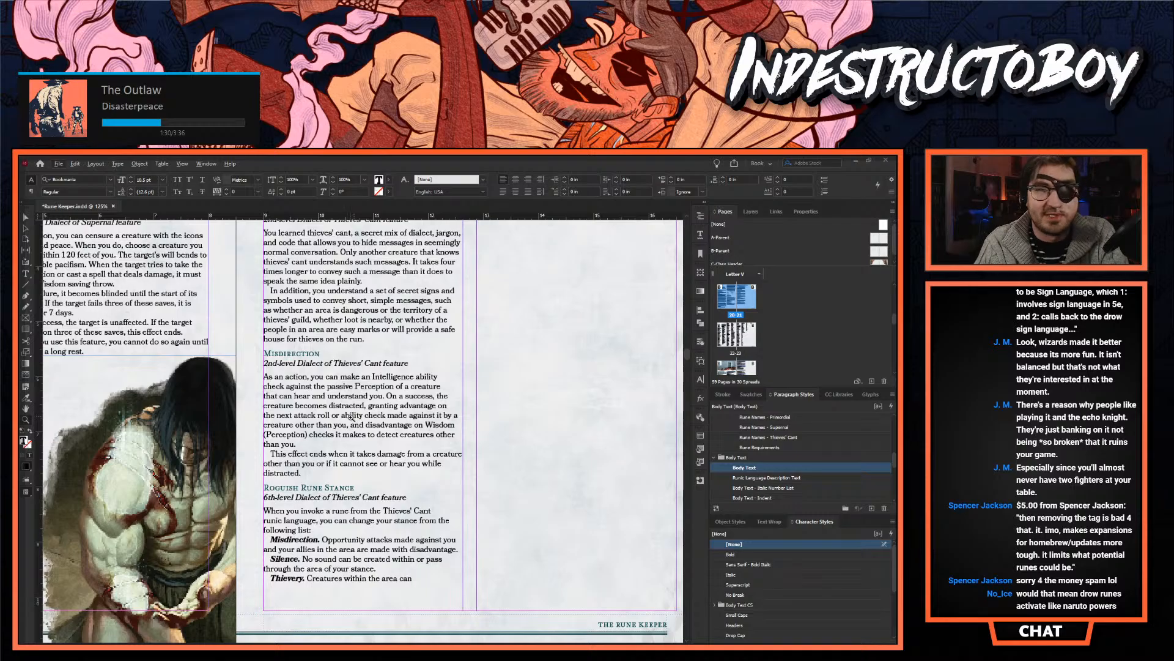
scroll(678, 374, down, 15)
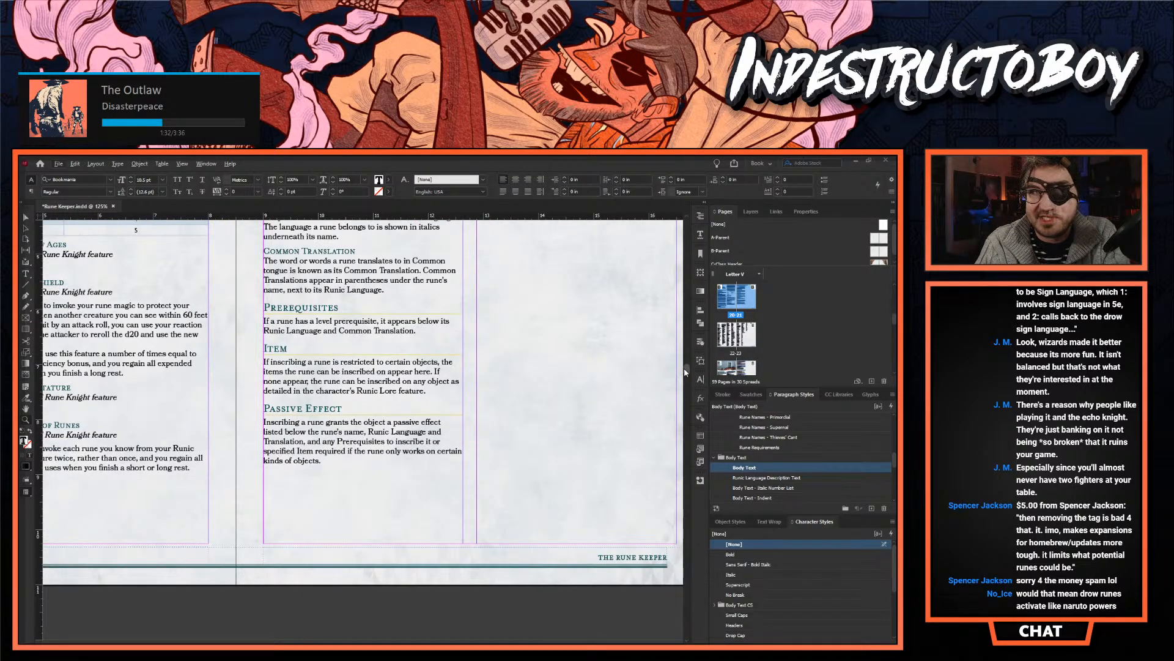
- Skim the rune entries and the runic language descriptions, and return to the What Is a Rune? page beside the Rune Knight features
scroll(678, 375, down, 10)
scroll(427, 528, up, 5)
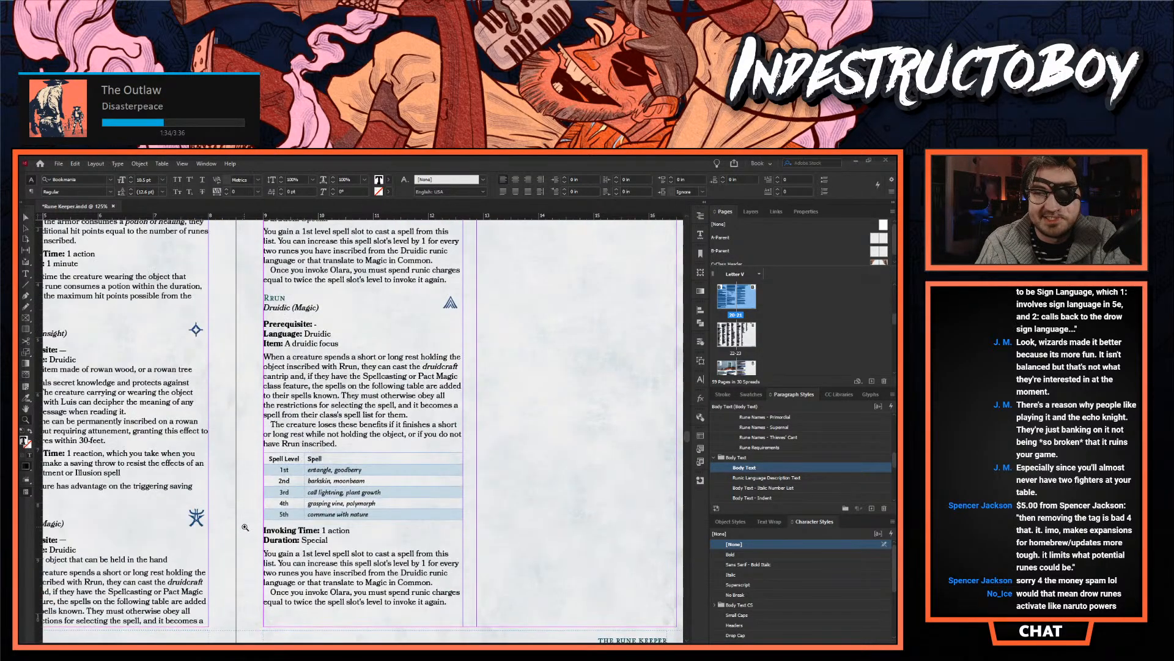
scroll(242, 519, up, 15)
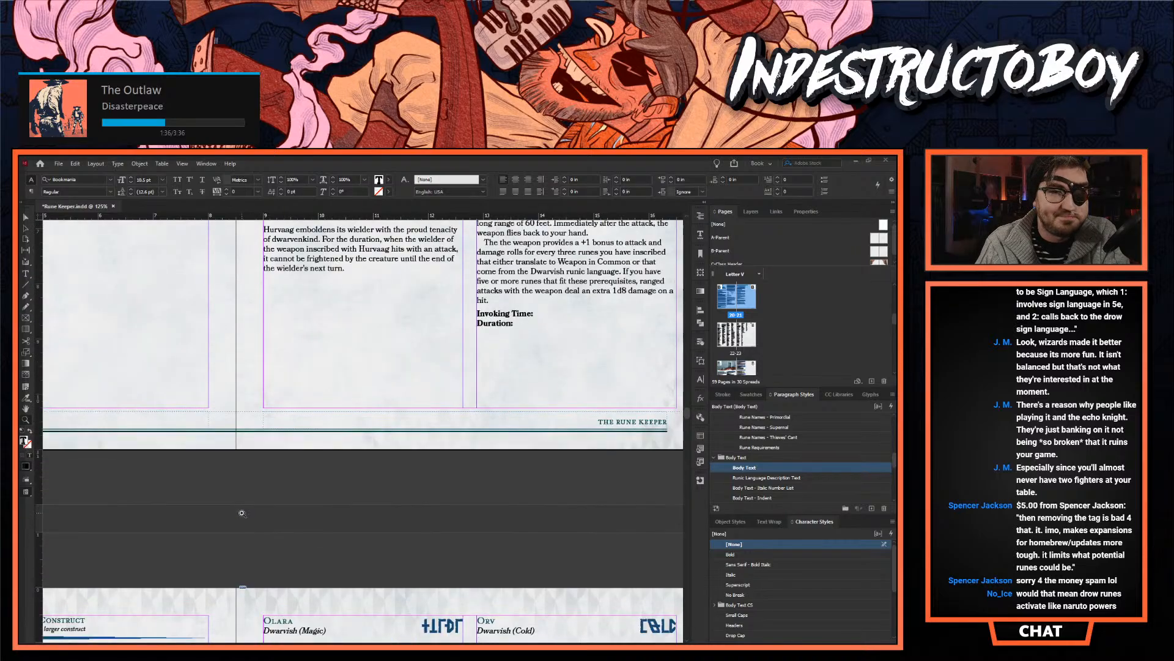
scroll(233, 442, up, 15)
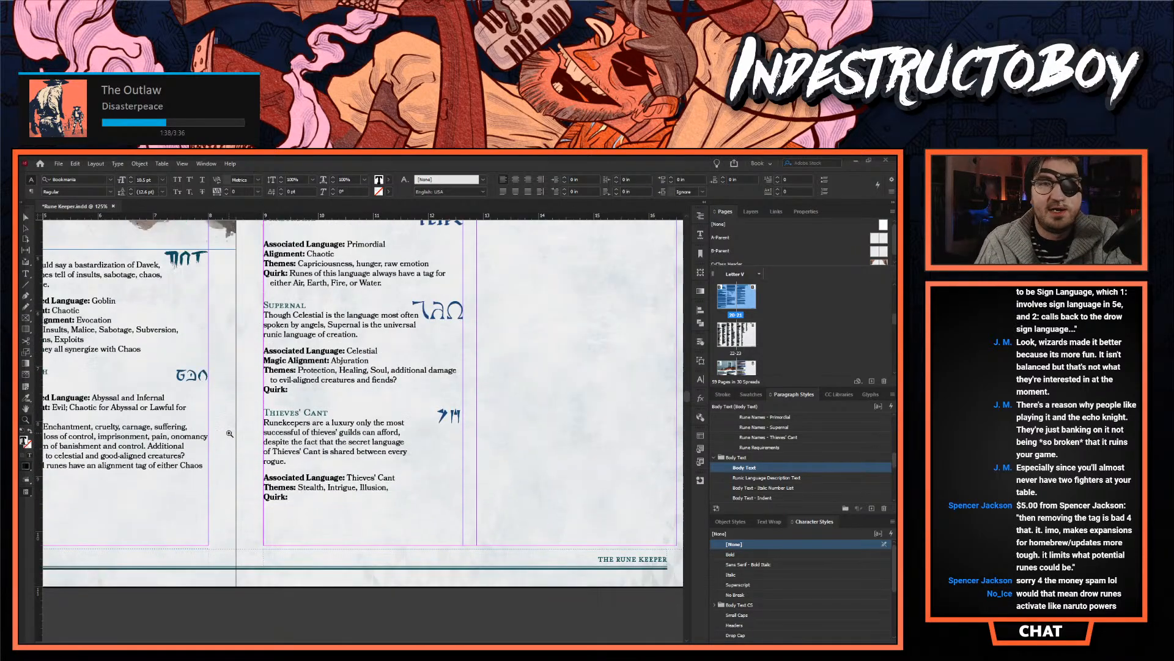
scroll(227, 432, up, 15)
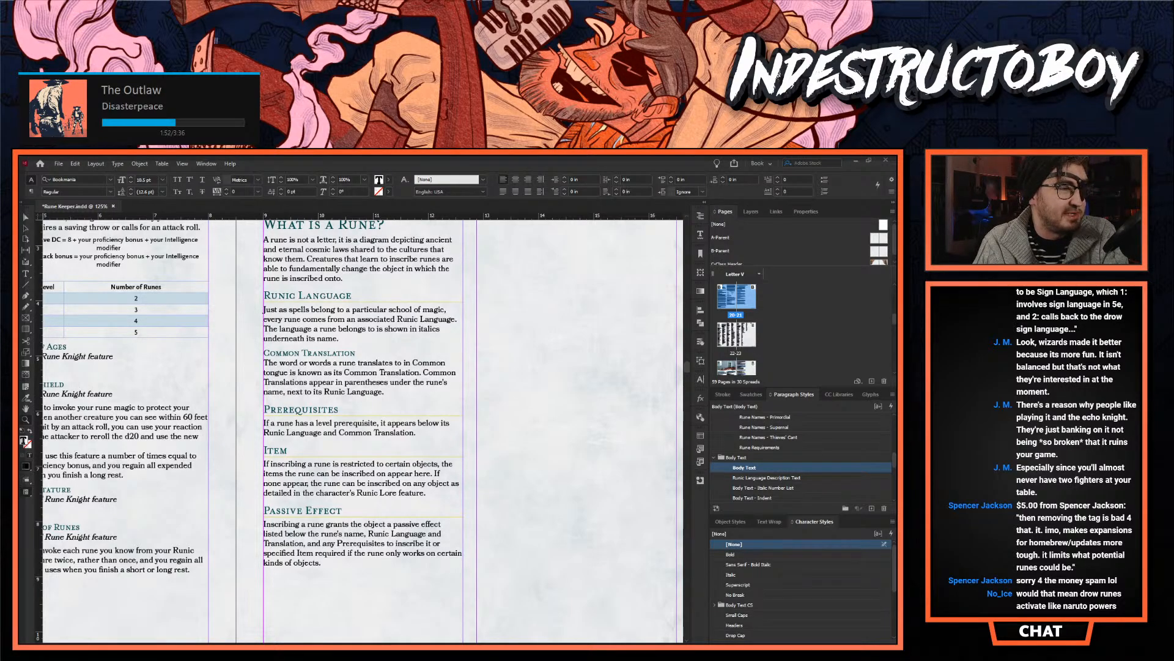
- Switch to the browser and consult the official Rune Knight rune rules on the D&D Beyond Fighter page
key(alt+Tab)
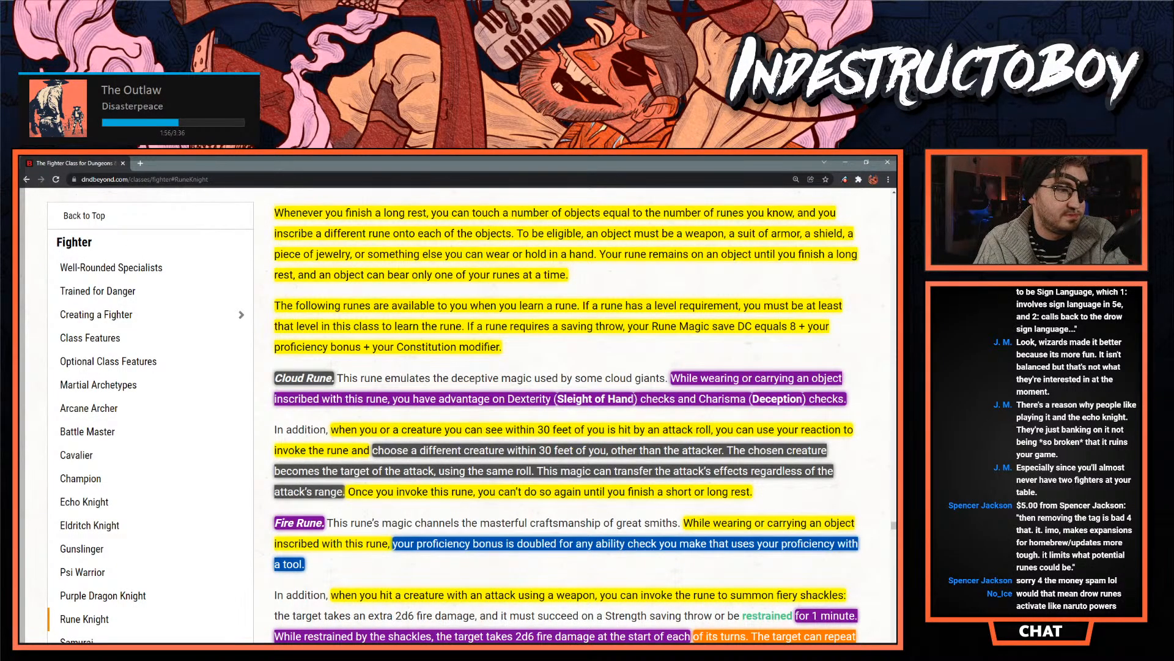
key(alt+Tab)
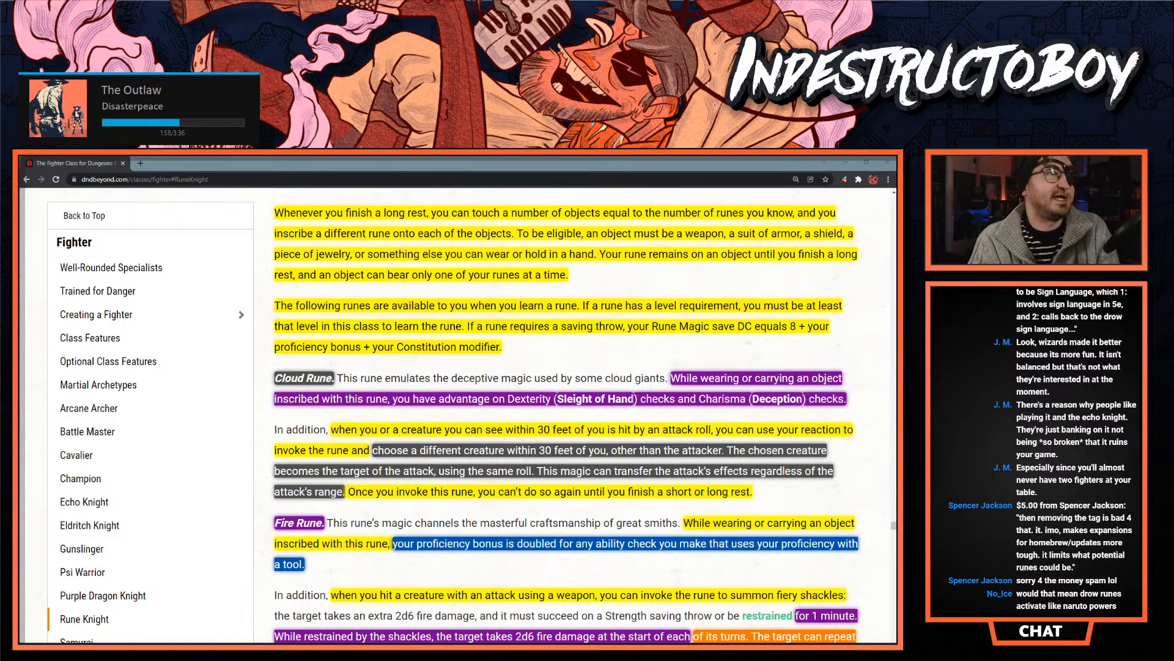
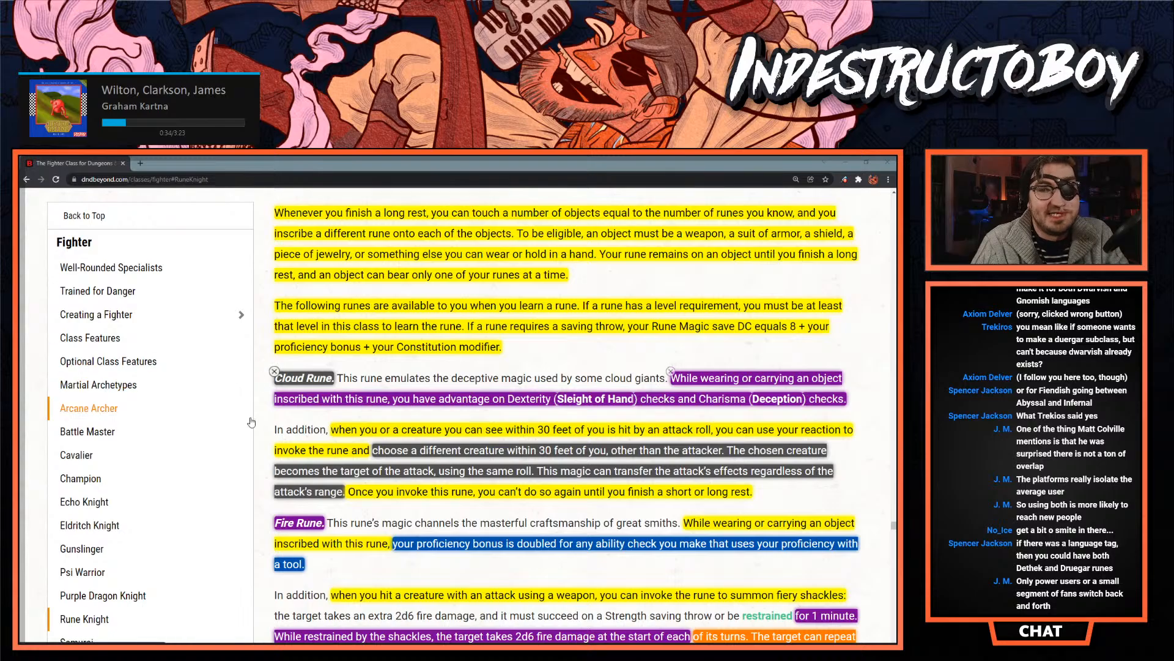
- Return from the official rune rules to the Rune Keeper document and review the Jotun, Primordial and Iokharic dialect features
scroll(550, 397, down, 3)
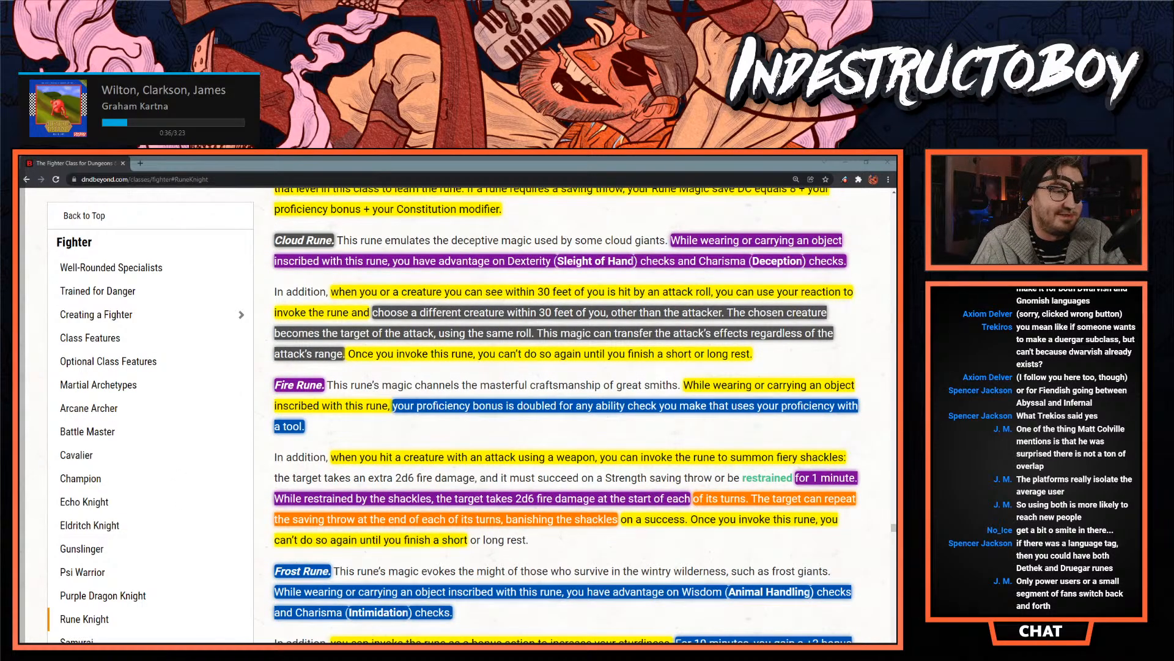
key(alt+Tab)
scroll(507, 471, up, 3)
scroll(507, 471, up, 15)
scroll(476, 475, up, 10)
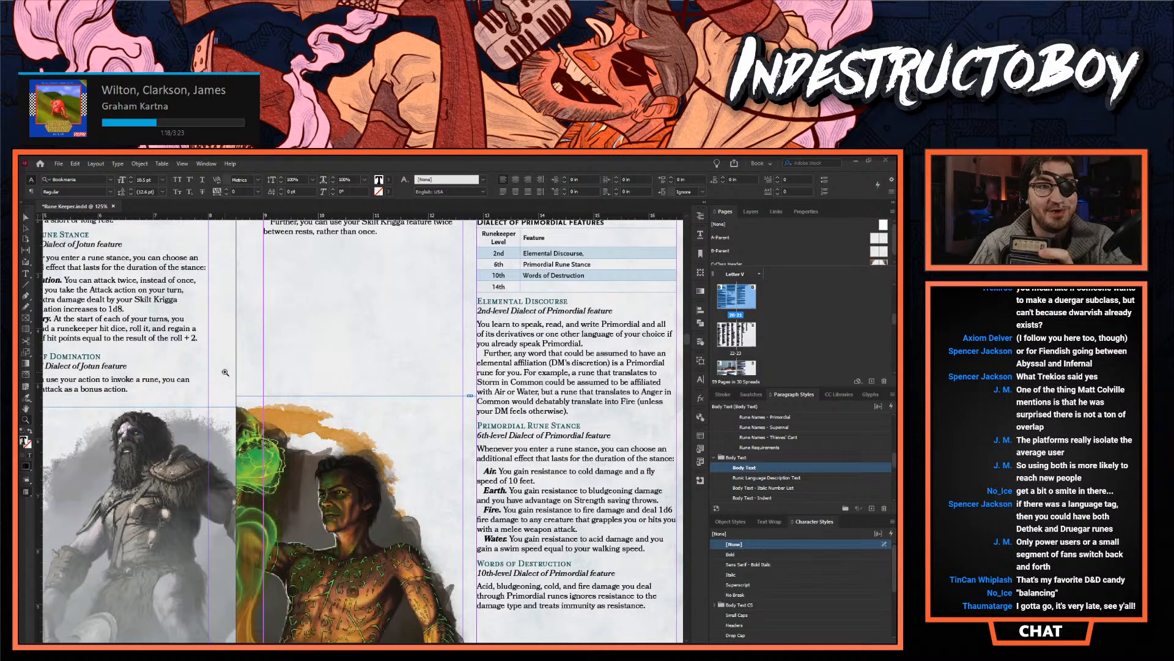
scroll(246, 372, up, 3)
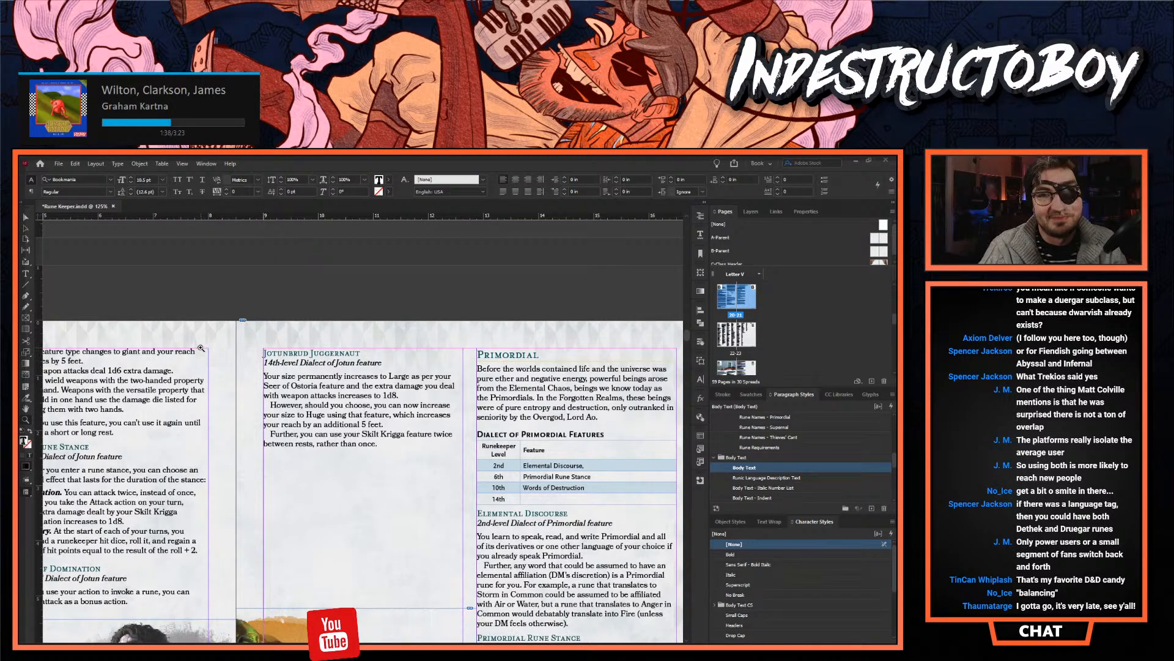
scroll(225, 340, down, 10)
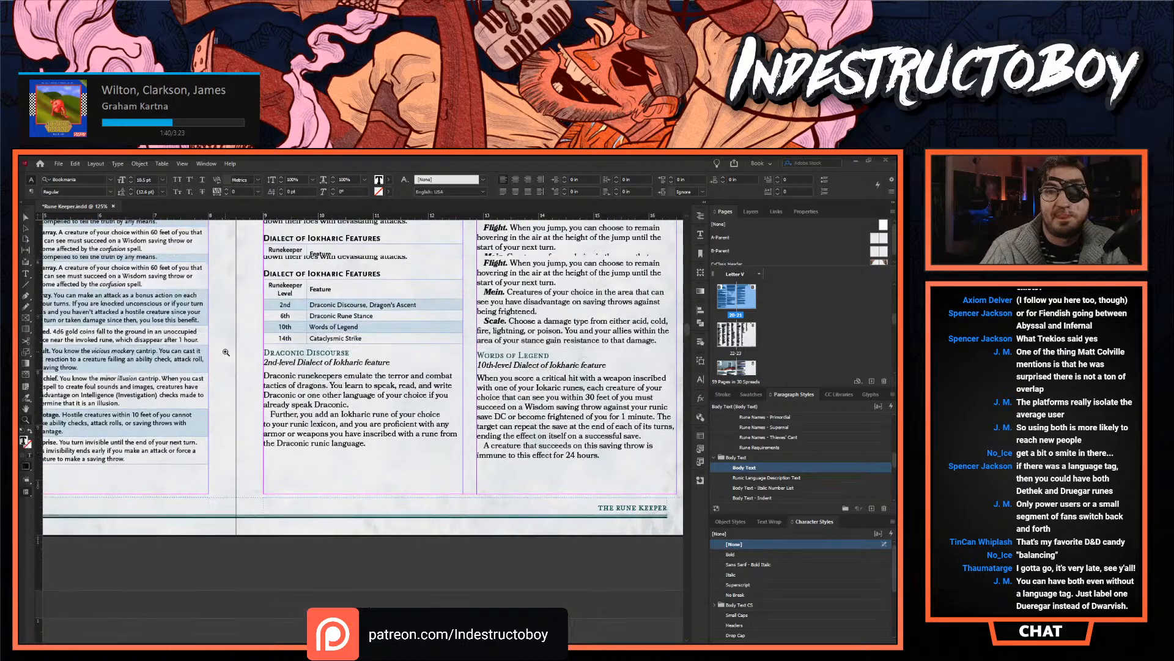
scroll(225, 351, up, 2)
scroll(256, 440, down, 4)
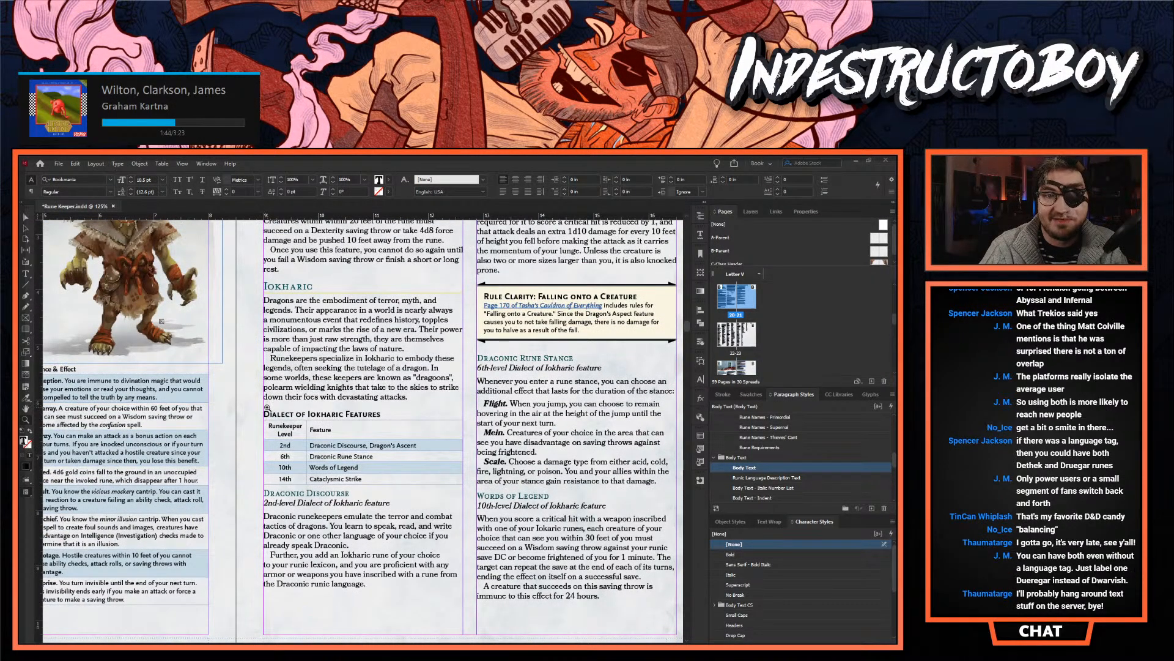
scroll(245, 402, down, 10)
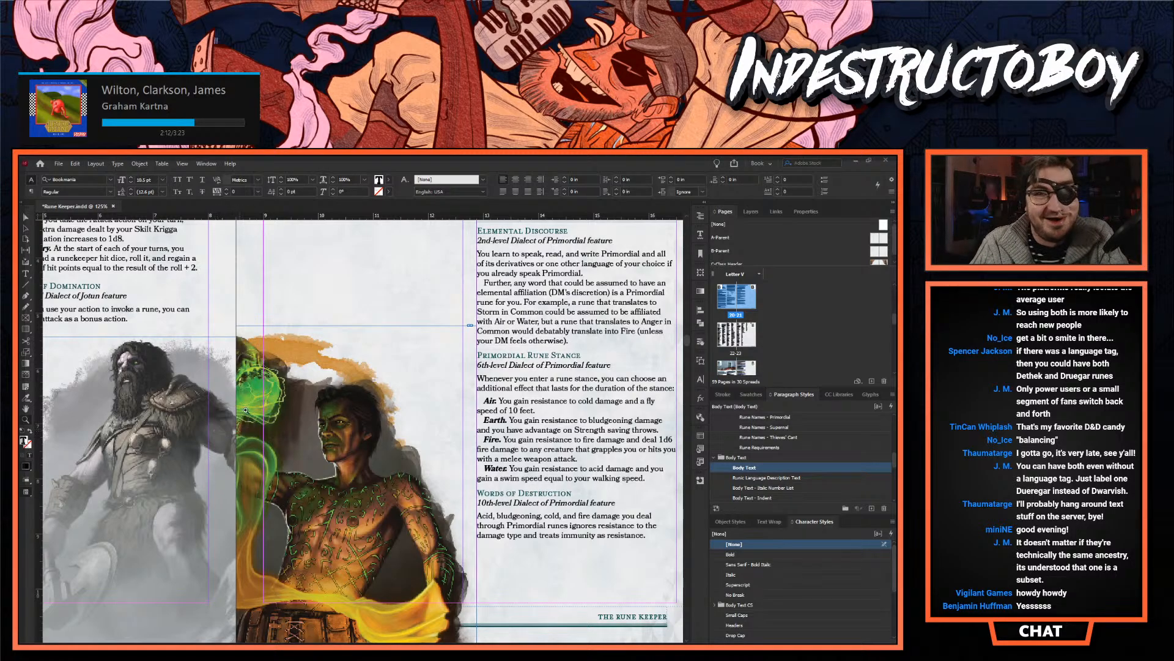
scroll(256, 344, down, 4)
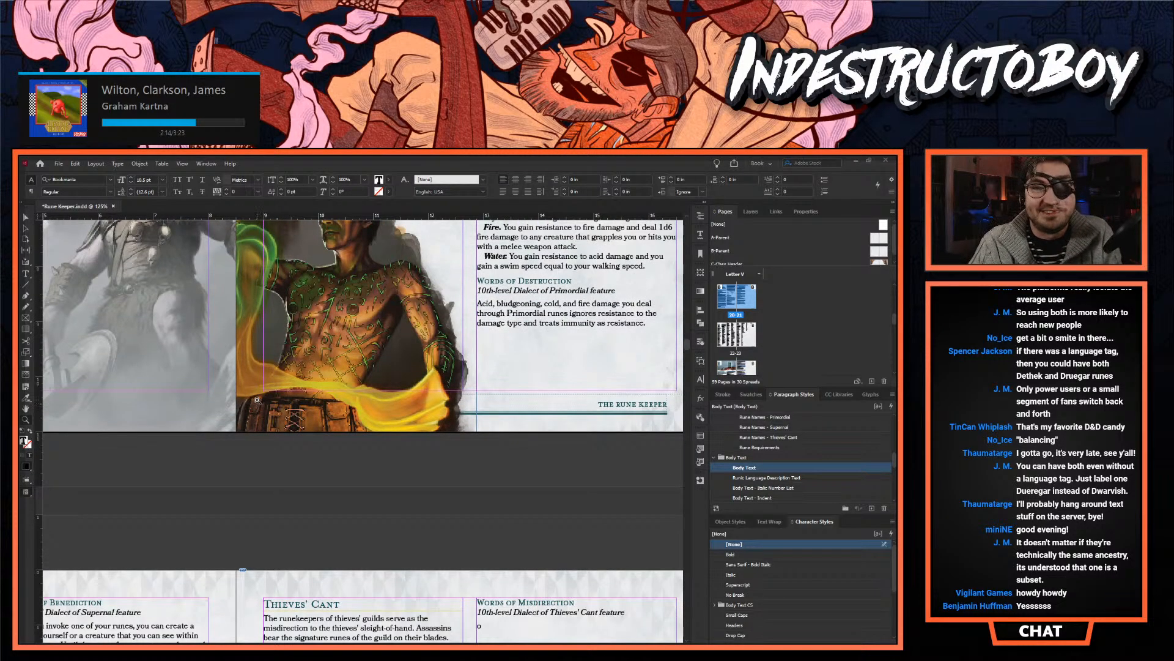
- View the Supernal and Thieves' Cant spread at 100% zoom and turn on Overprint Preview
alt+click(248, 452)
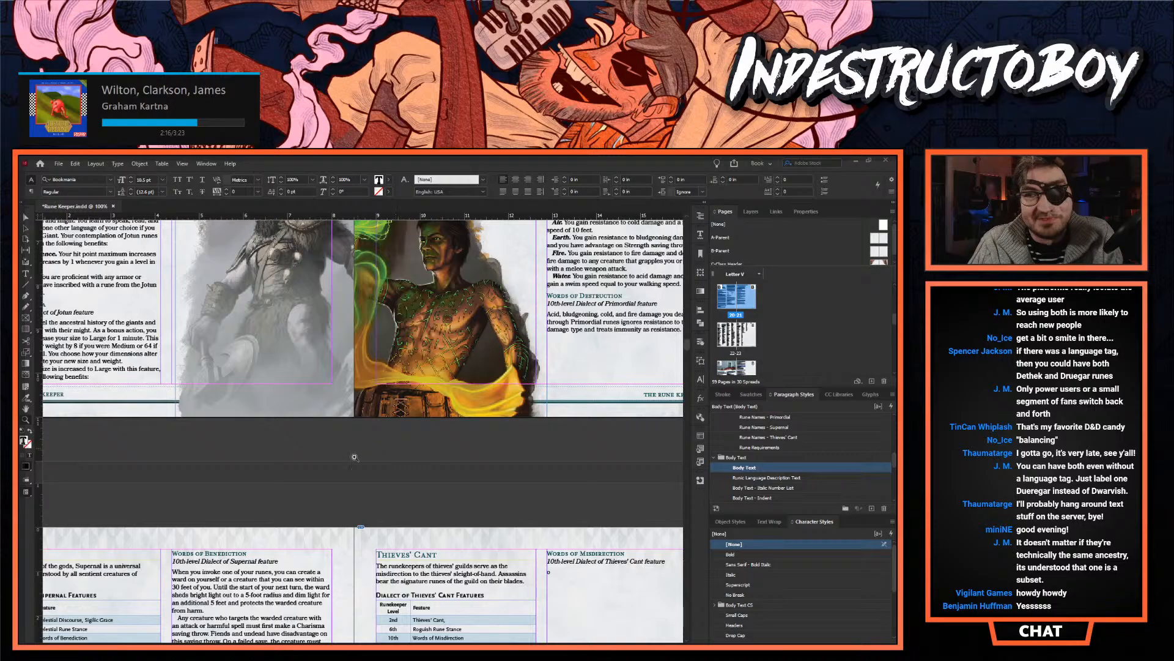
scroll(356, 458, down, 3)
scroll(352, 456, down, 4)
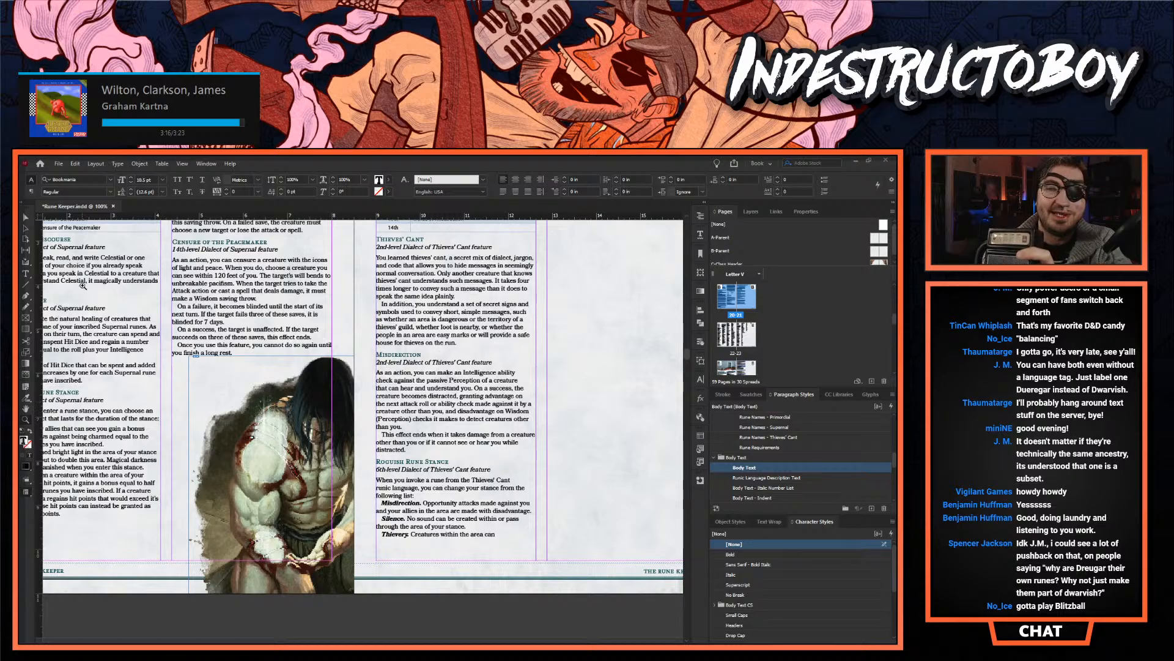
scroll(367, 408, up, 5)
scroll(376, 437, down, 4)
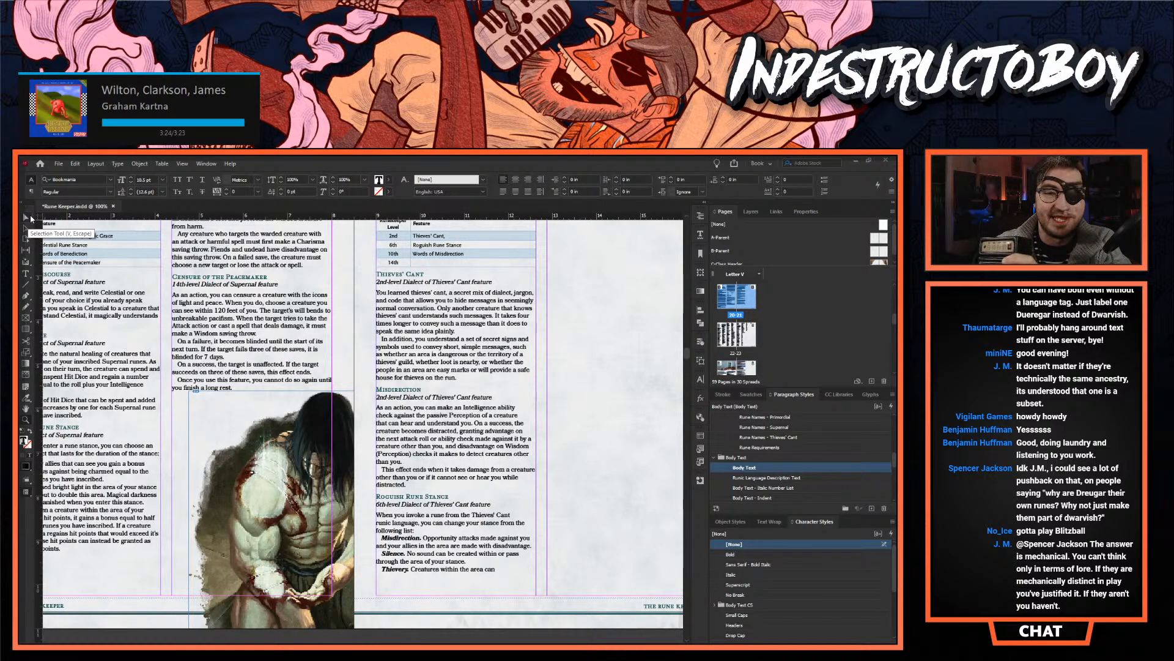
click(182, 164)
click(193, 173)
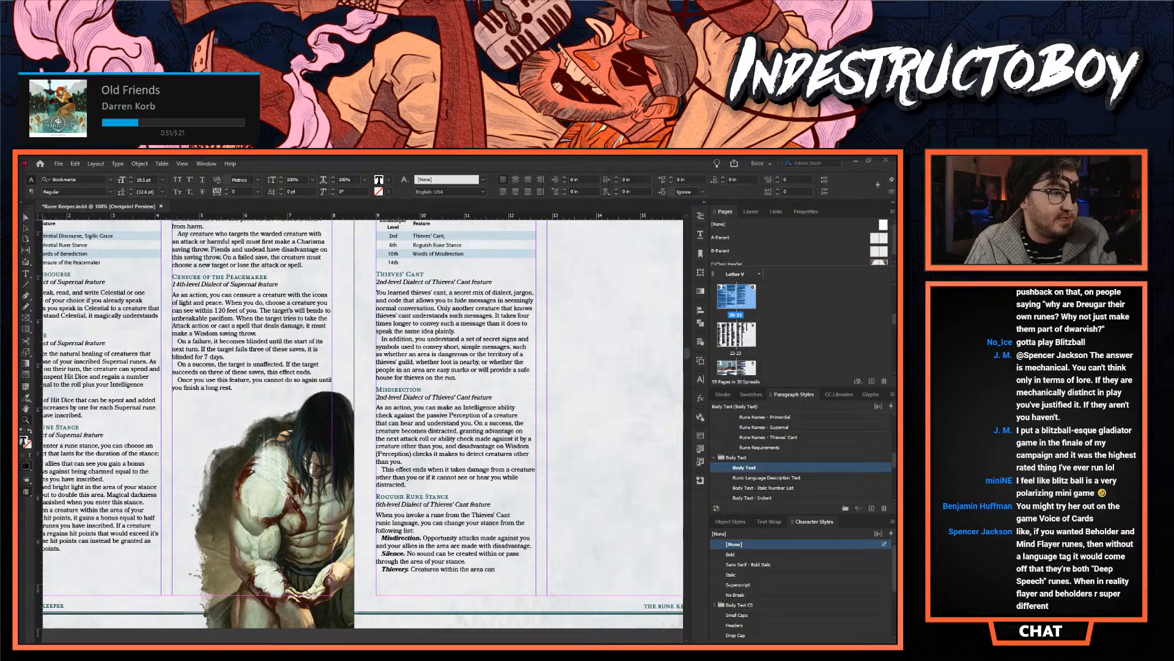
- Switch to Steam and open Inscryption from the game library
key(alt+Tab)
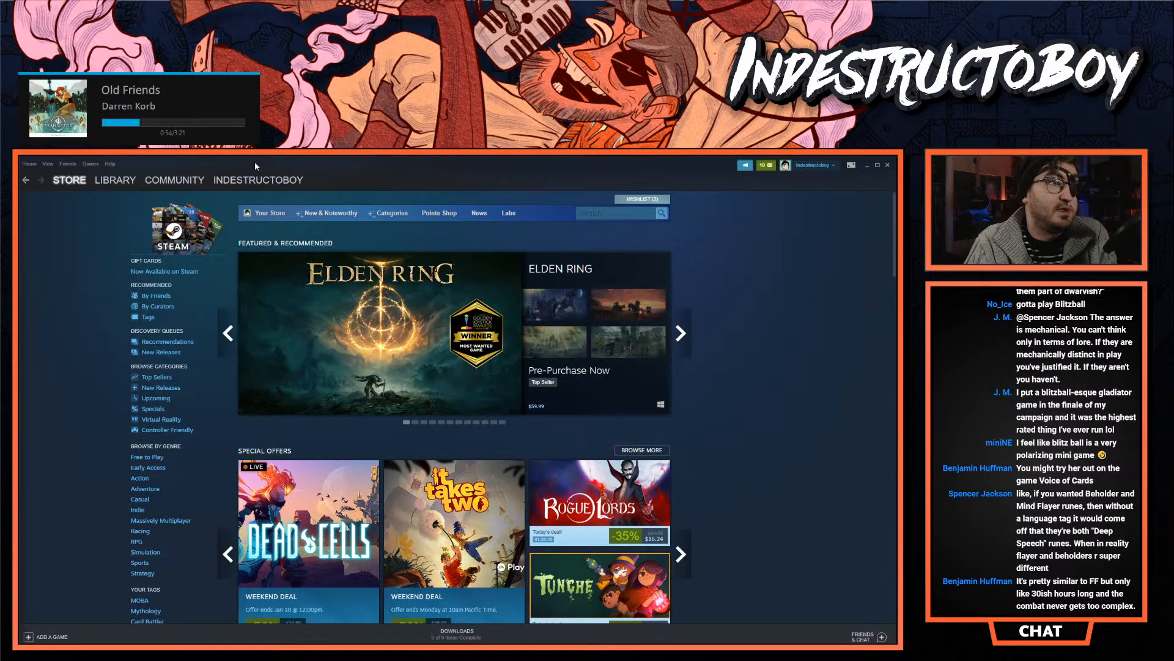
click(115, 180)
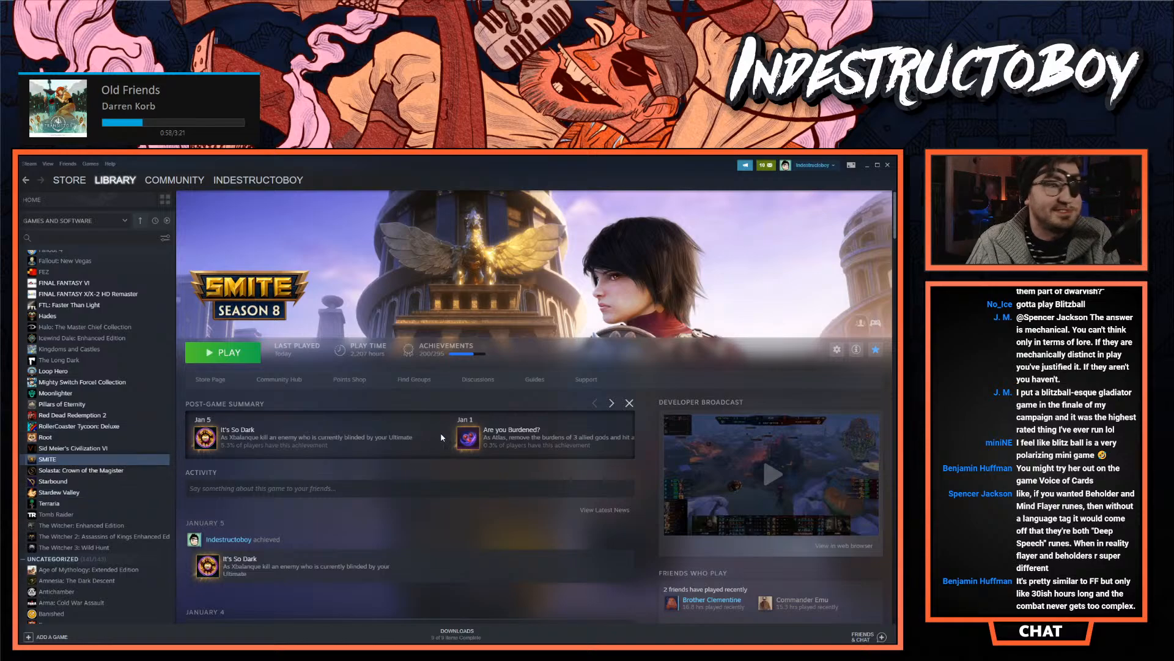
scroll(101, 476, up, 5)
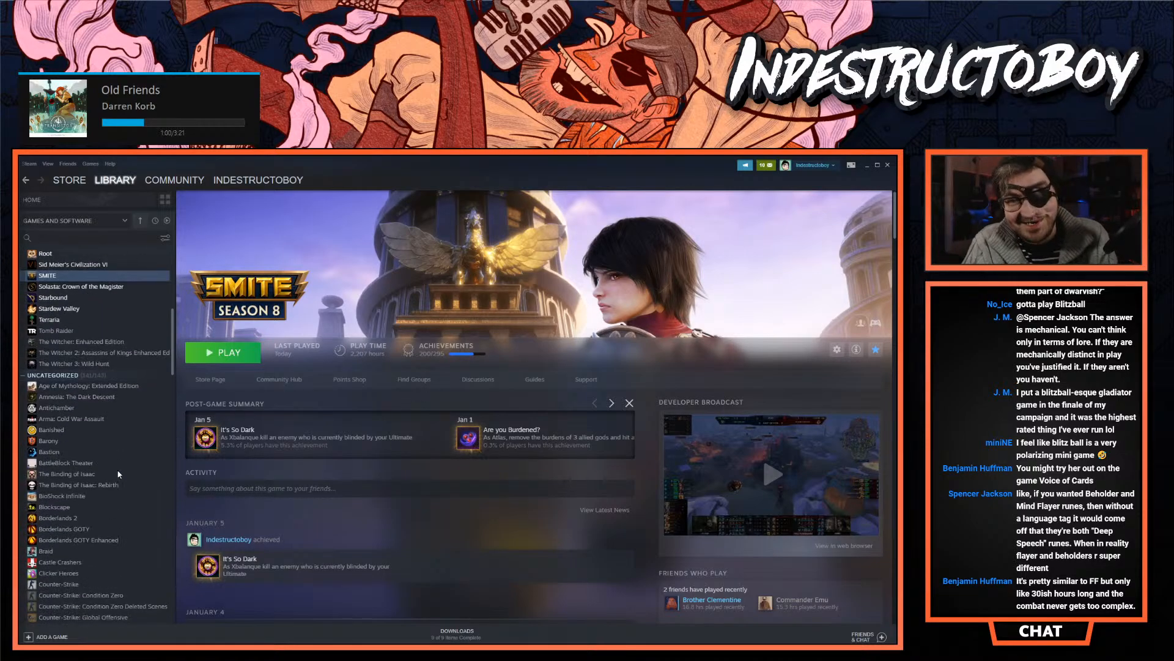
scroll(103, 465, down, 10)
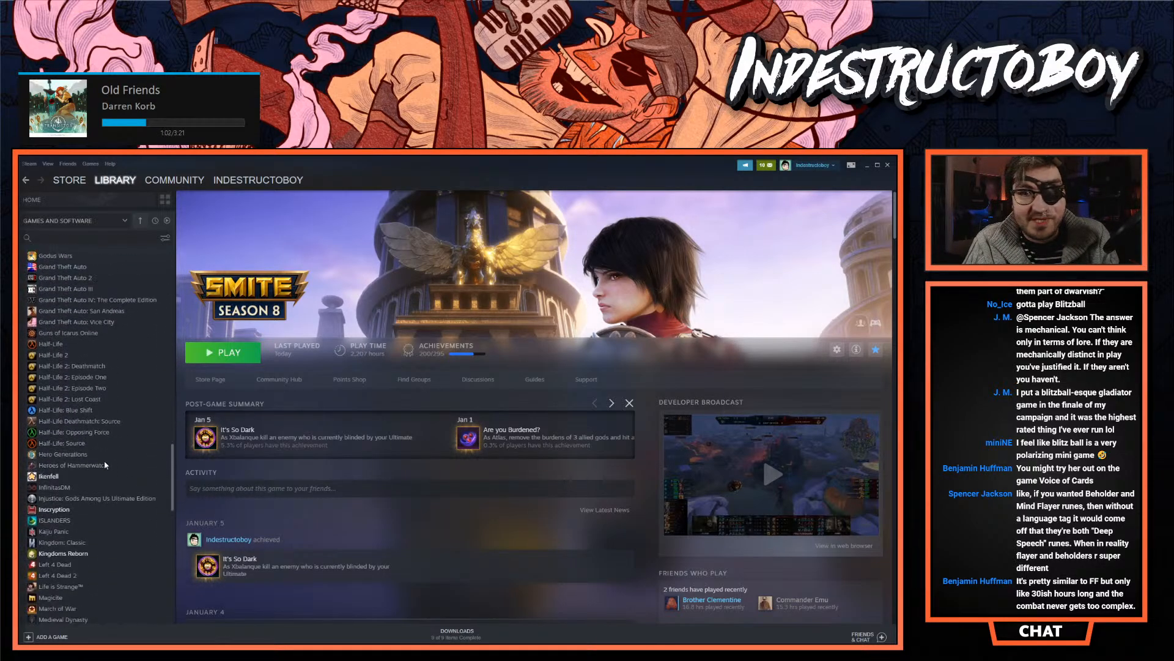
click(73, 360)
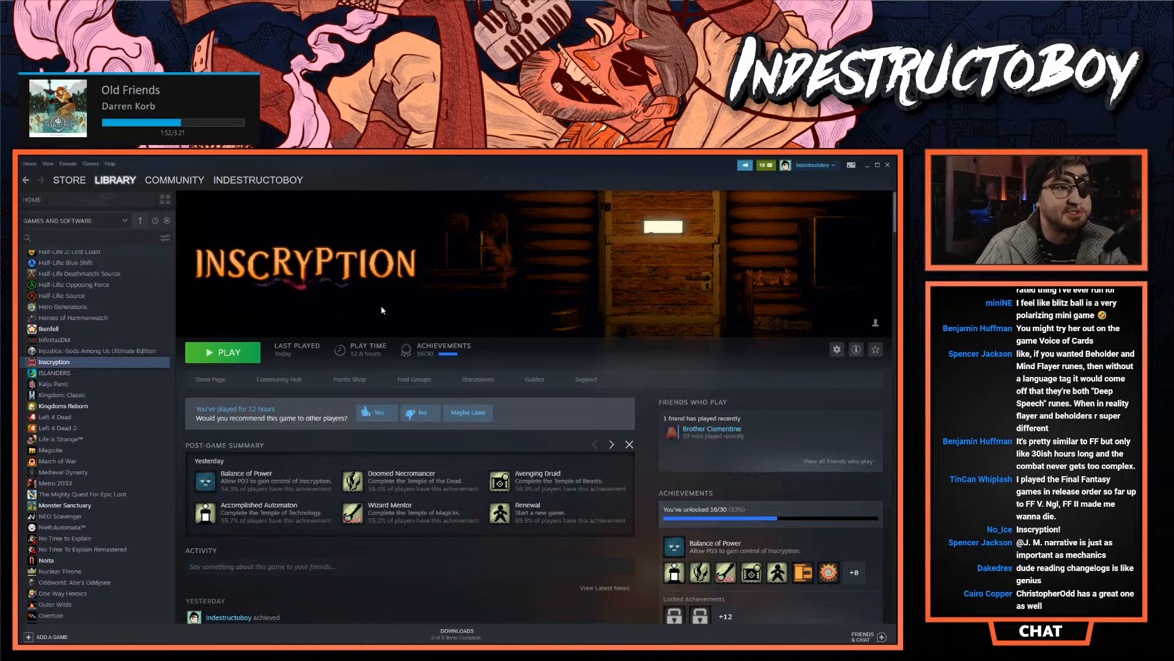
- Find Death's Door in the game library and open its page
scroll(67, 432, up, 6)
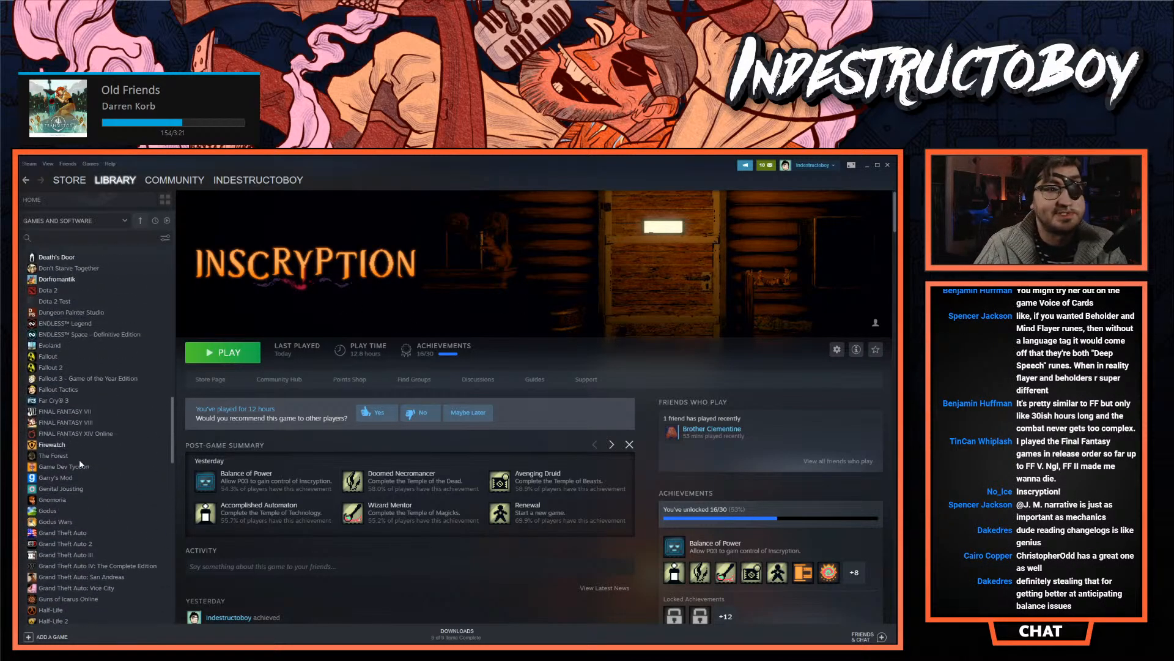
scroll(67, 432, up, 5)
click(72, 440)
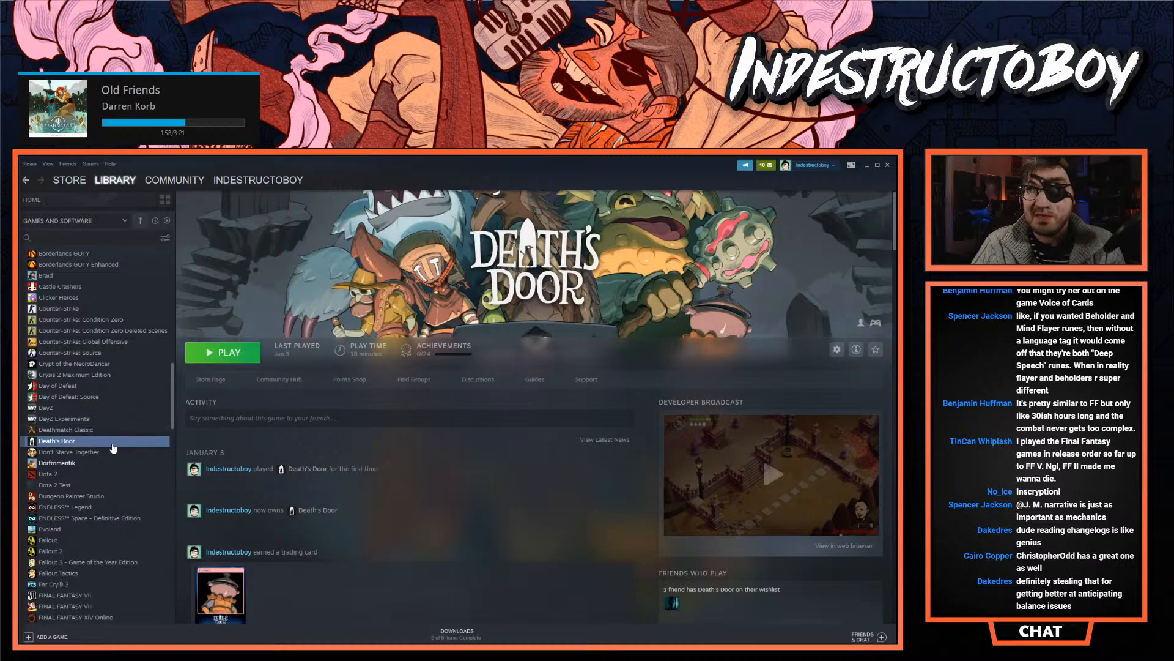
- Go back to Inscryption's library page and minimize Steam to return to the document
scroll(102, 449, down, 3)
scroll(102, 450, down, 10)
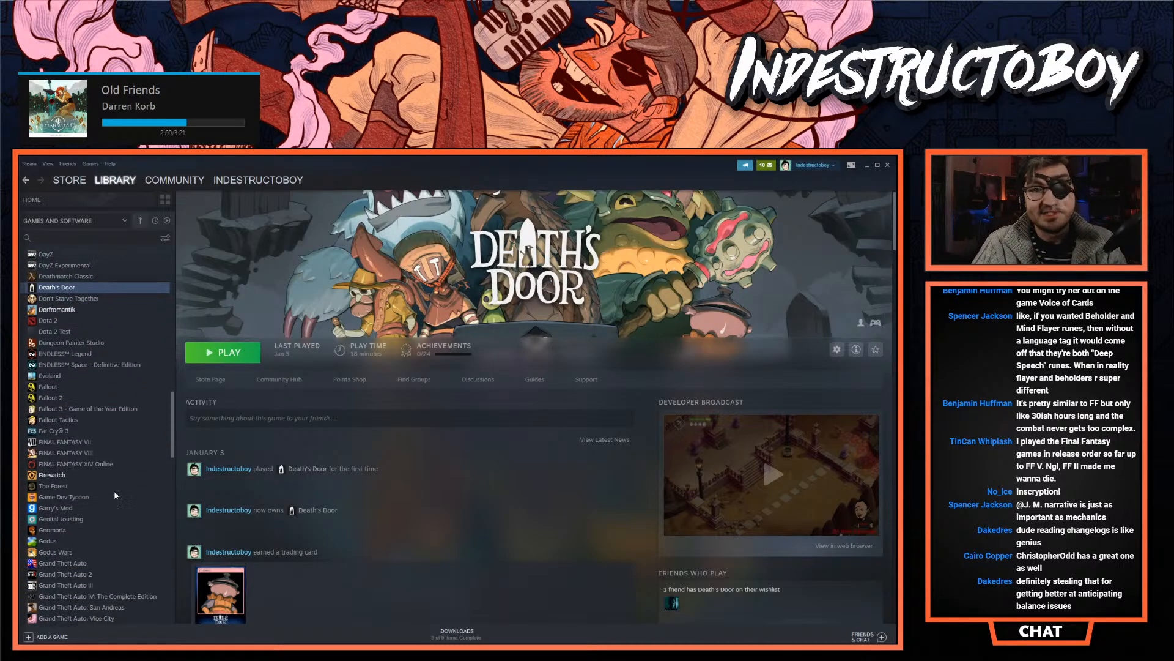
scroll(67, 513, down, 3)
click(64, 456)
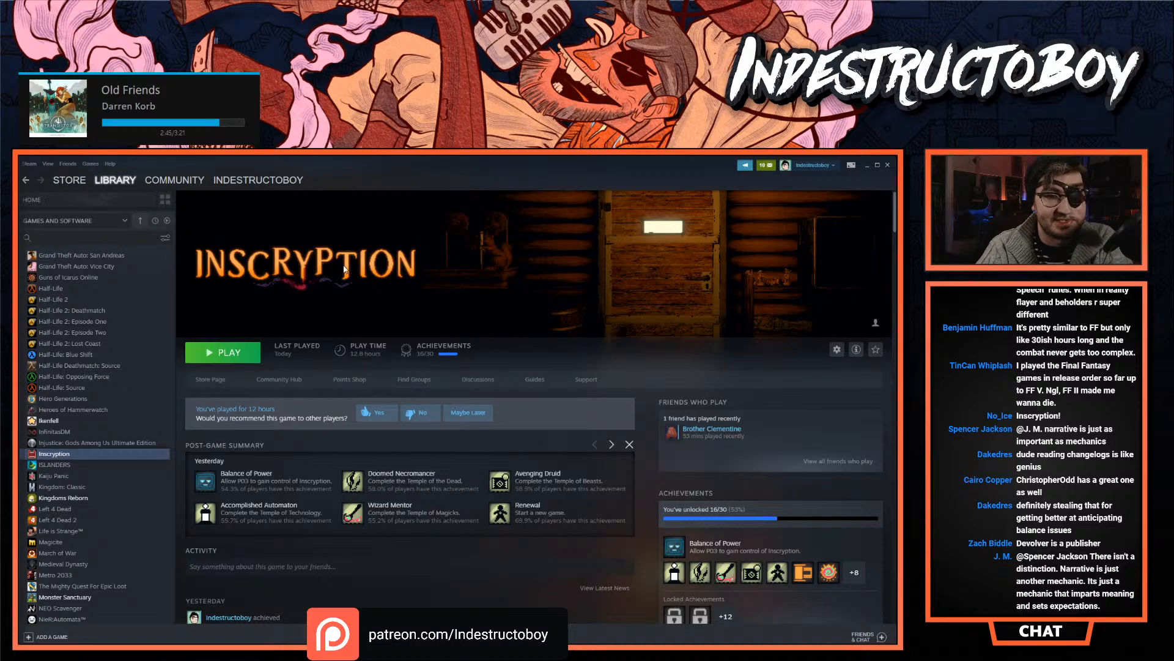
click(867, 165)
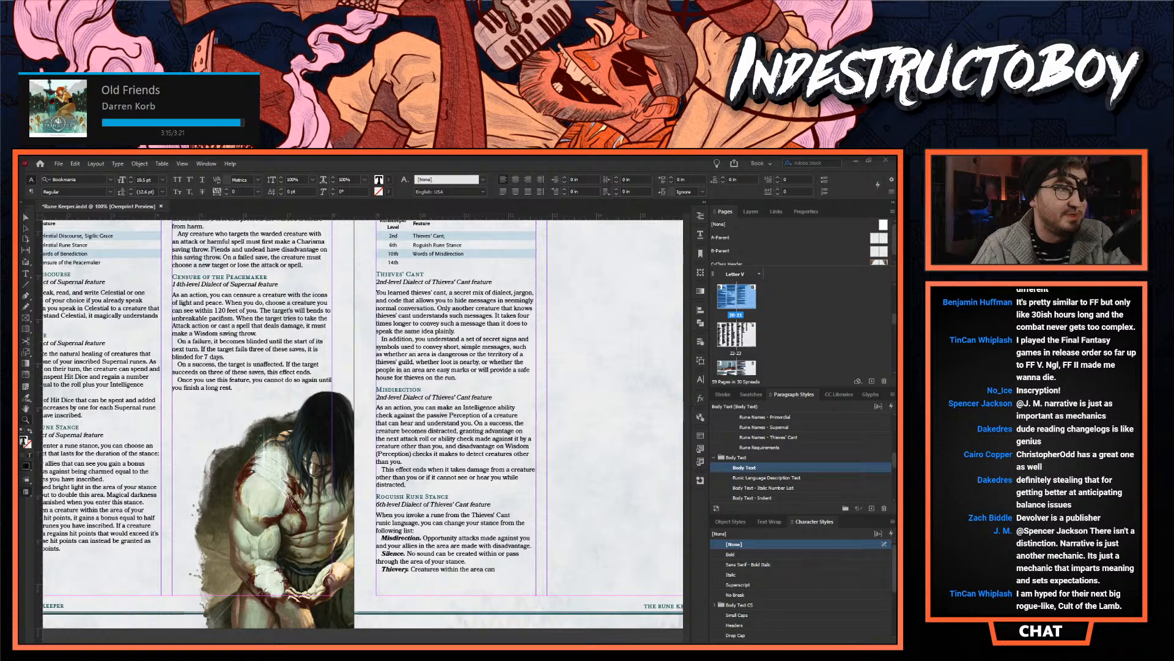
- Watch the Cult of the Lamb trailer on YouTube in full screen, pause it on the title artwork, and return to the Fighter page
drag(141, 230, 330, 163)
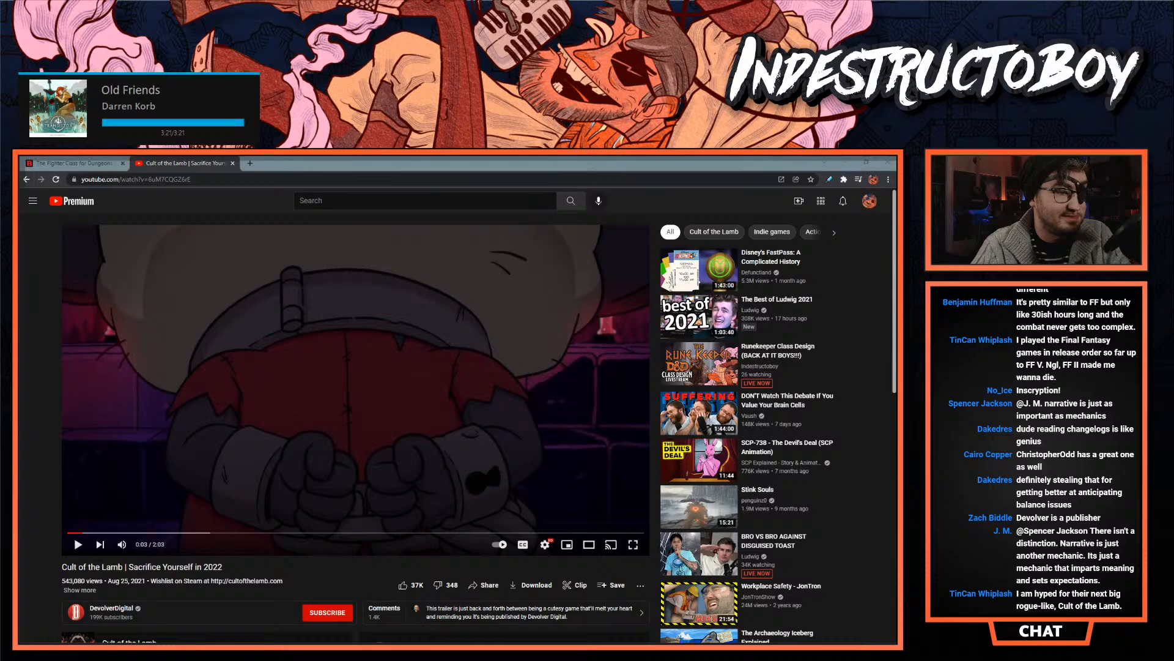
mouse_move(157, 546)
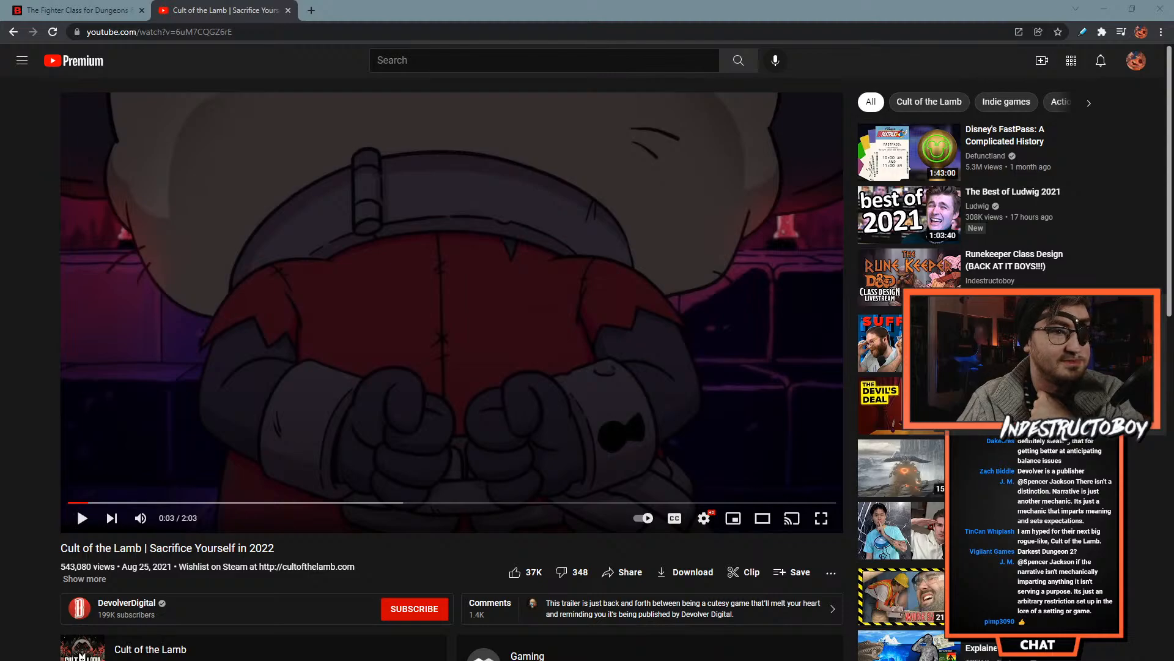
click(821, 518)
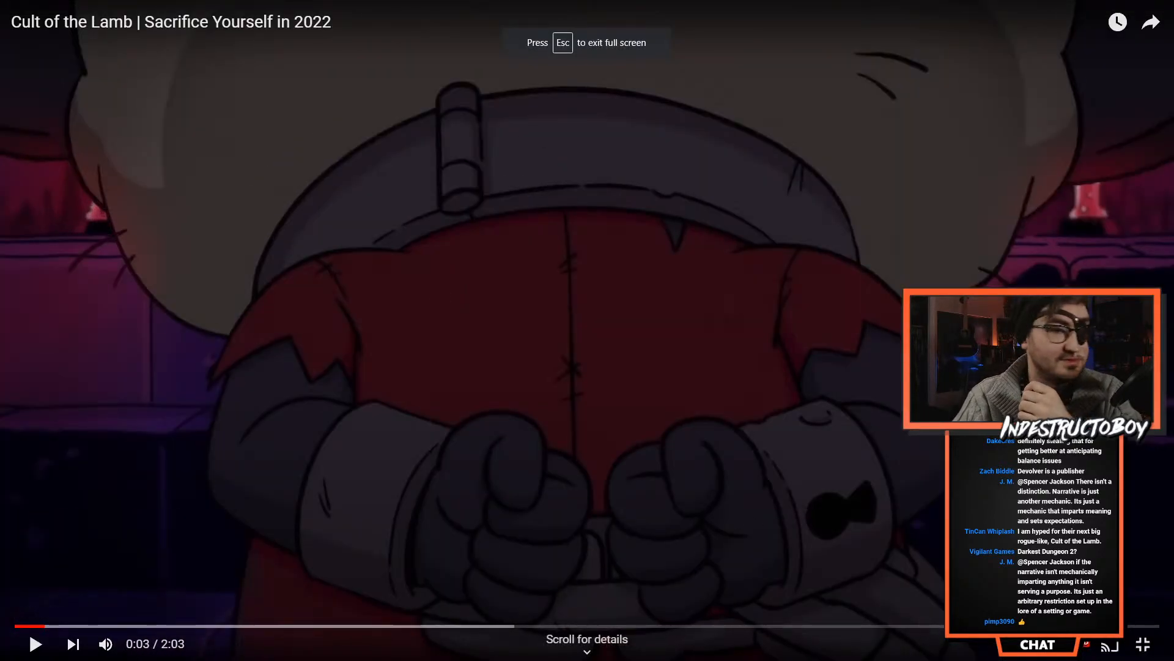
click(39, 646)
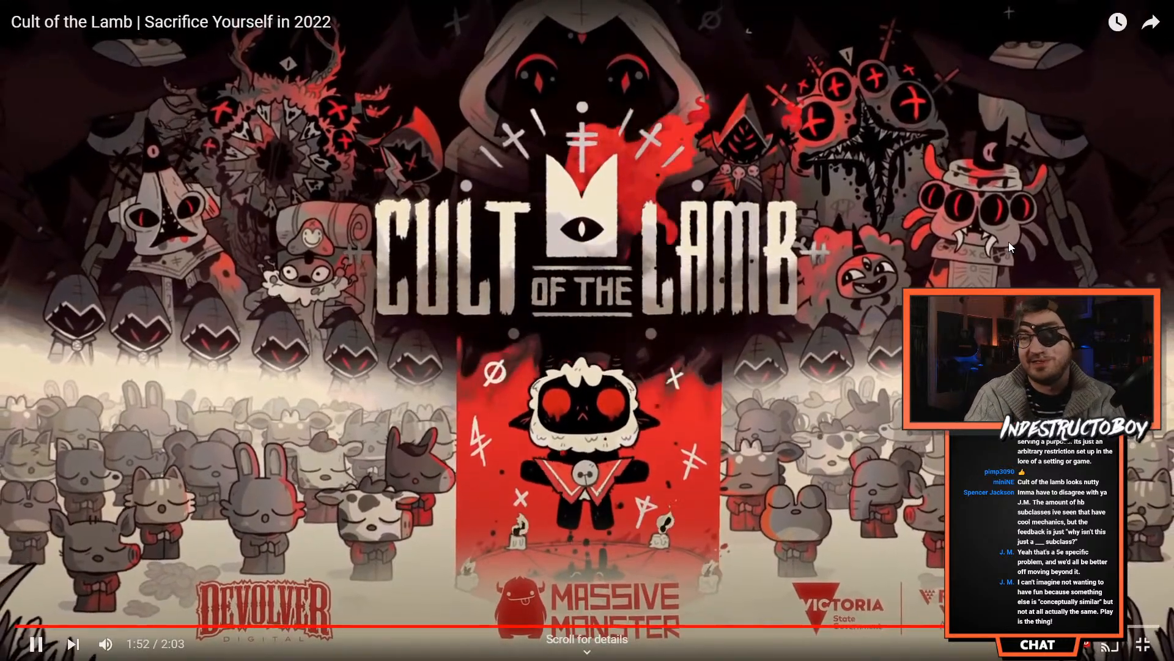
click(1007, 286)
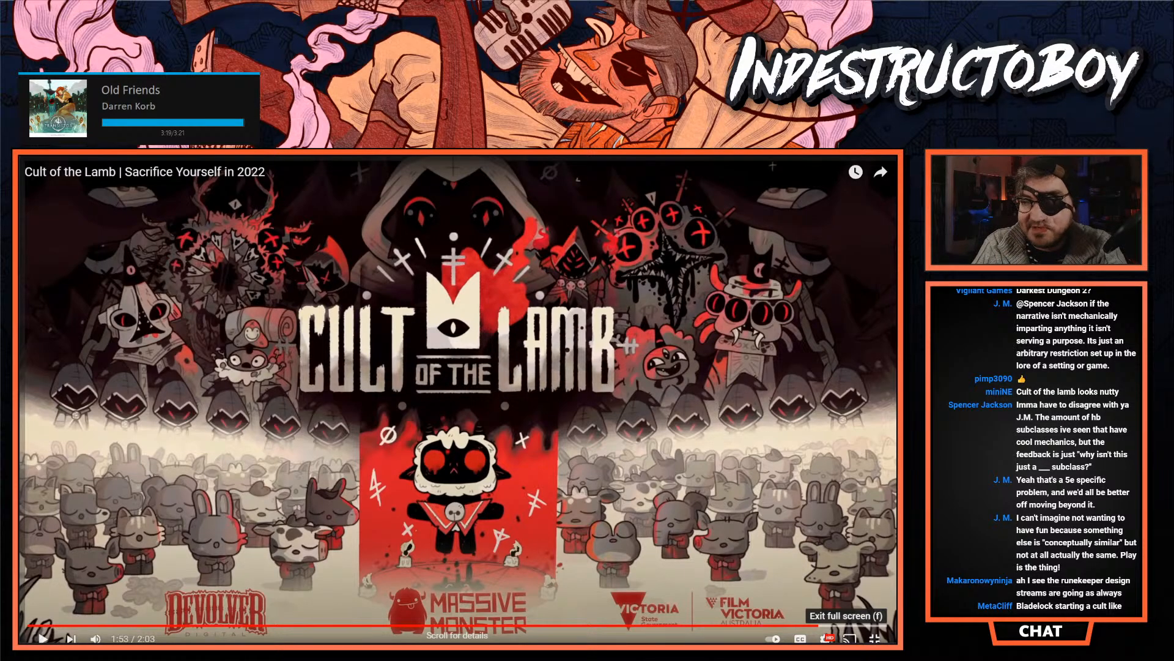
click(874, 638)
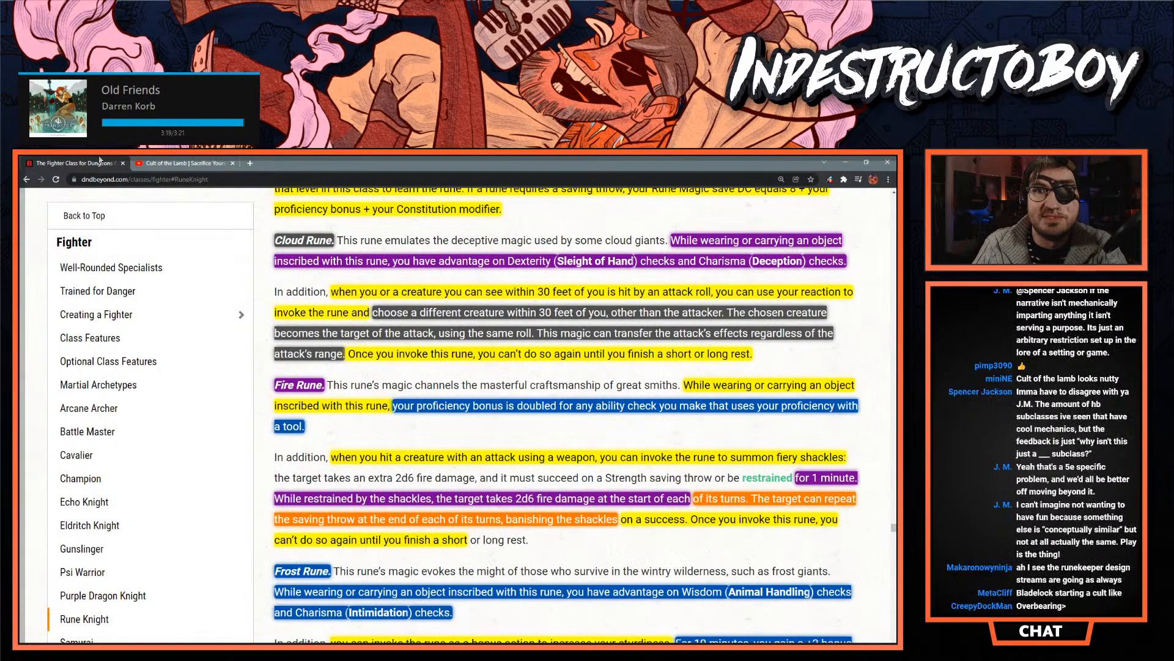
click(102, 163)
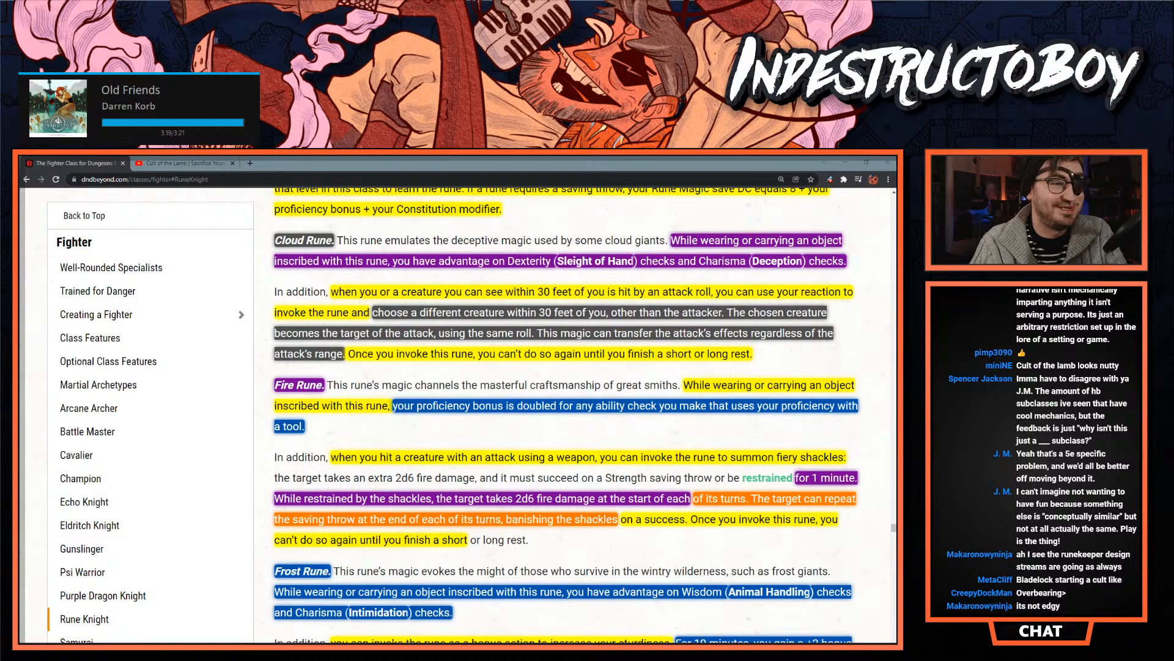
- Bring up Google image results for Kyle Ferrin and preview the BoardGameGeek character, the Reddit Marauders artwork and the MPLSART skeleton crowd
drag(19, 183, 292, 163)
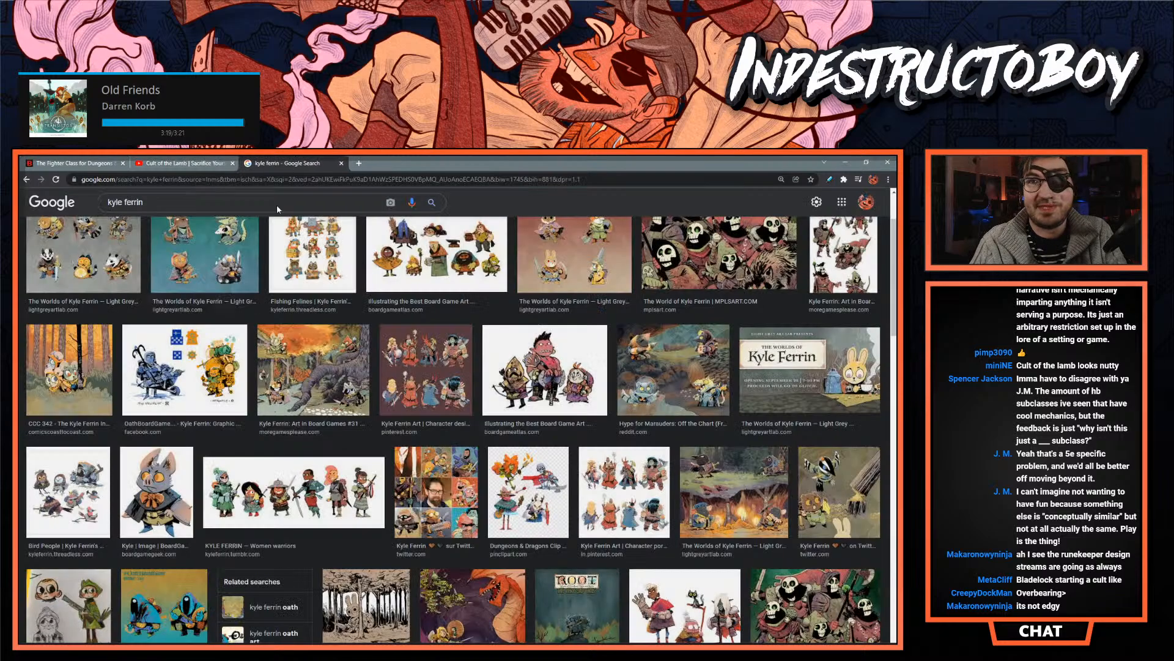
click(177, 488)
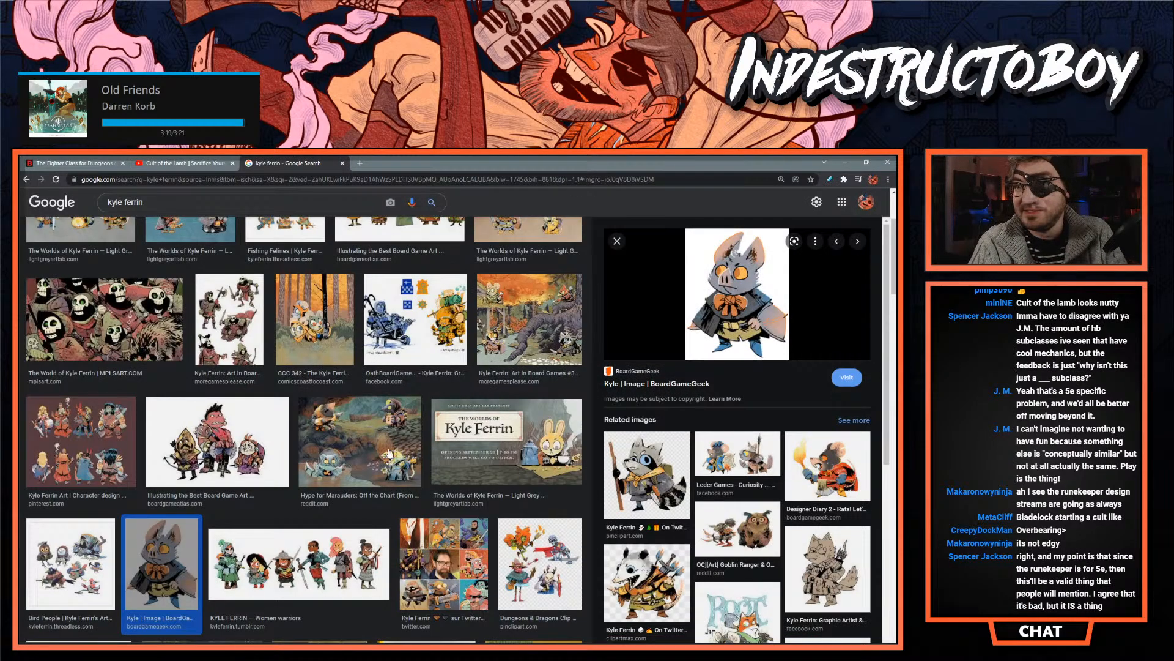
click(367, 458)
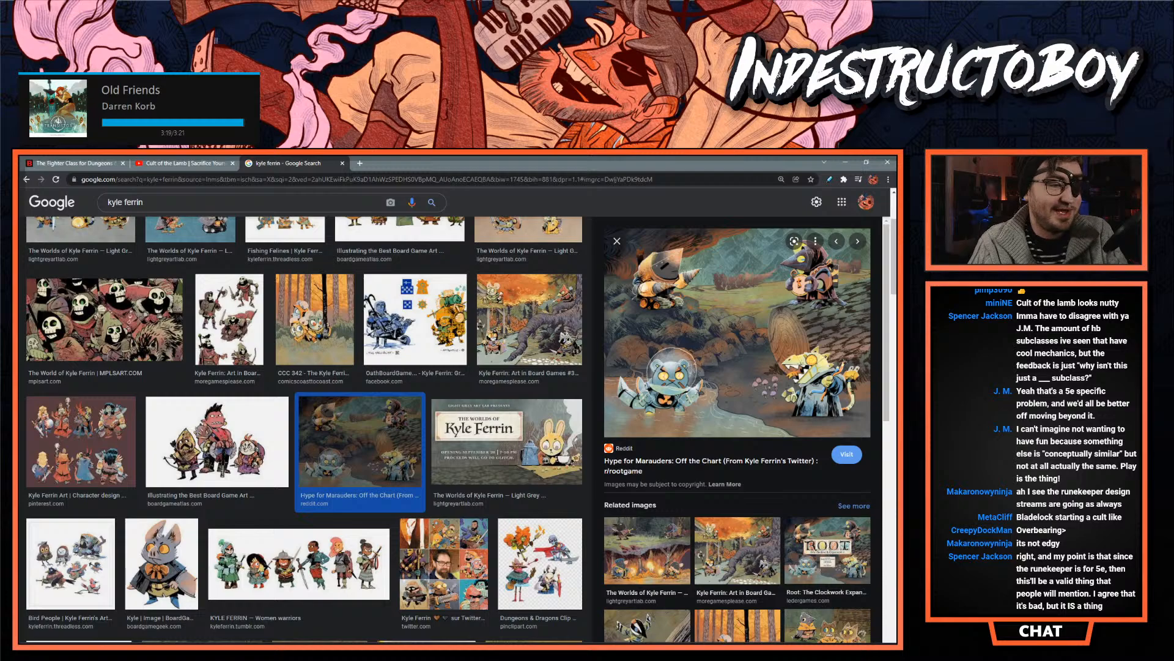
click(132, 333)
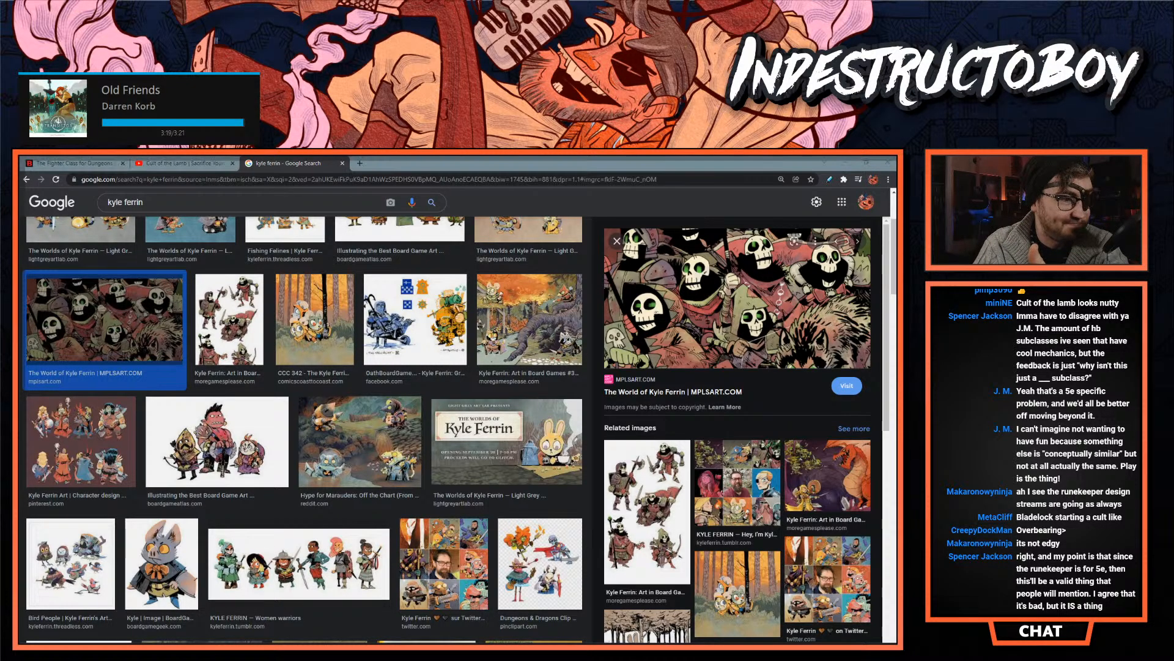
- Browse further through the Kyle Ferrin images and preview the red dragon artwork from More Games Please
scroll(270, 470, down, 2)
scroll(263, 472, down, 1)
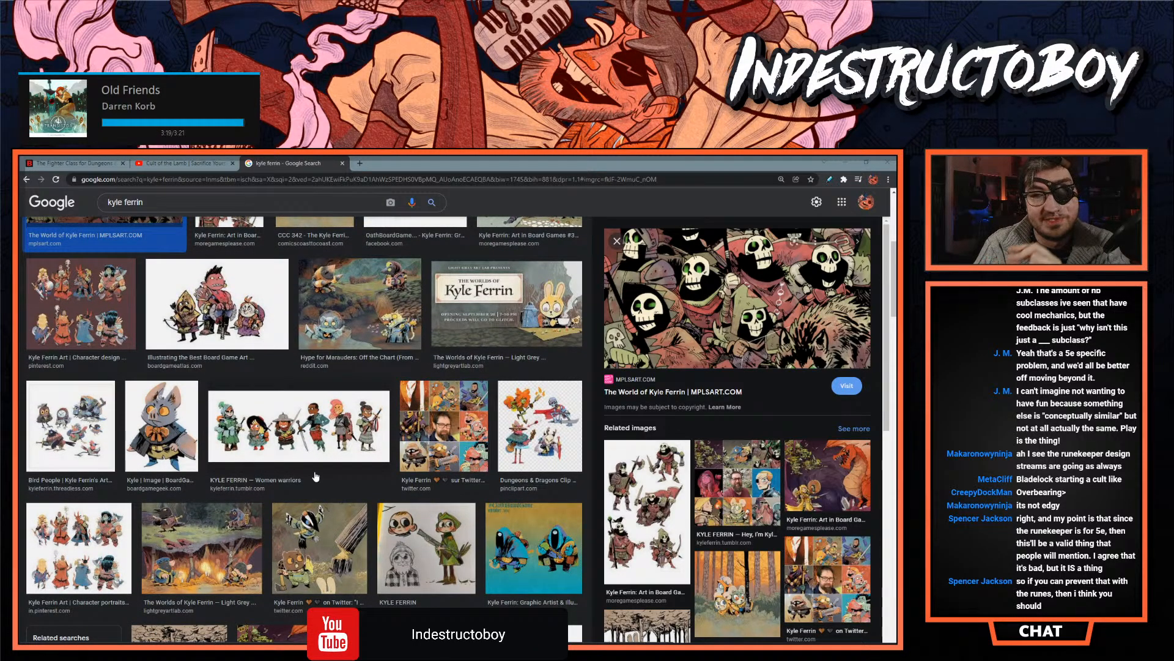
scroll(313, 474, down, 2)
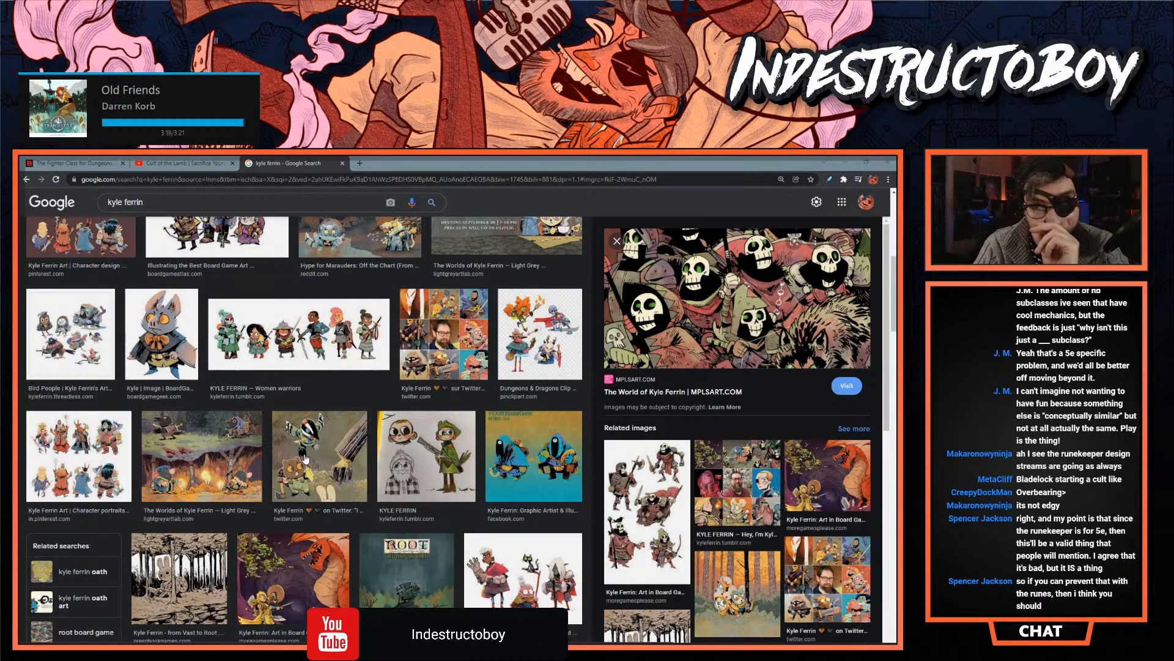
scroll(269, 463, down, 2)
click(276, 471)
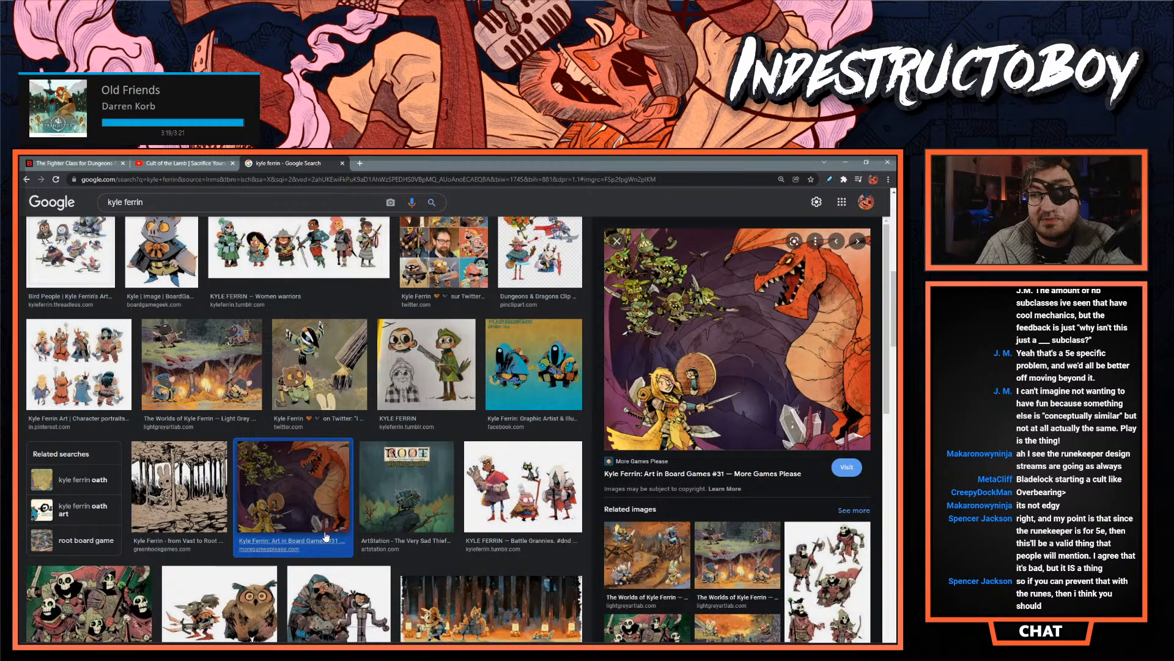
- Browse further down the Kyle Ferrin images and preview the bearded cloaked figure from Pinterest and the Oath Board Game Inktober artwork from Tumblr
scroll(398, 488, down, 2)
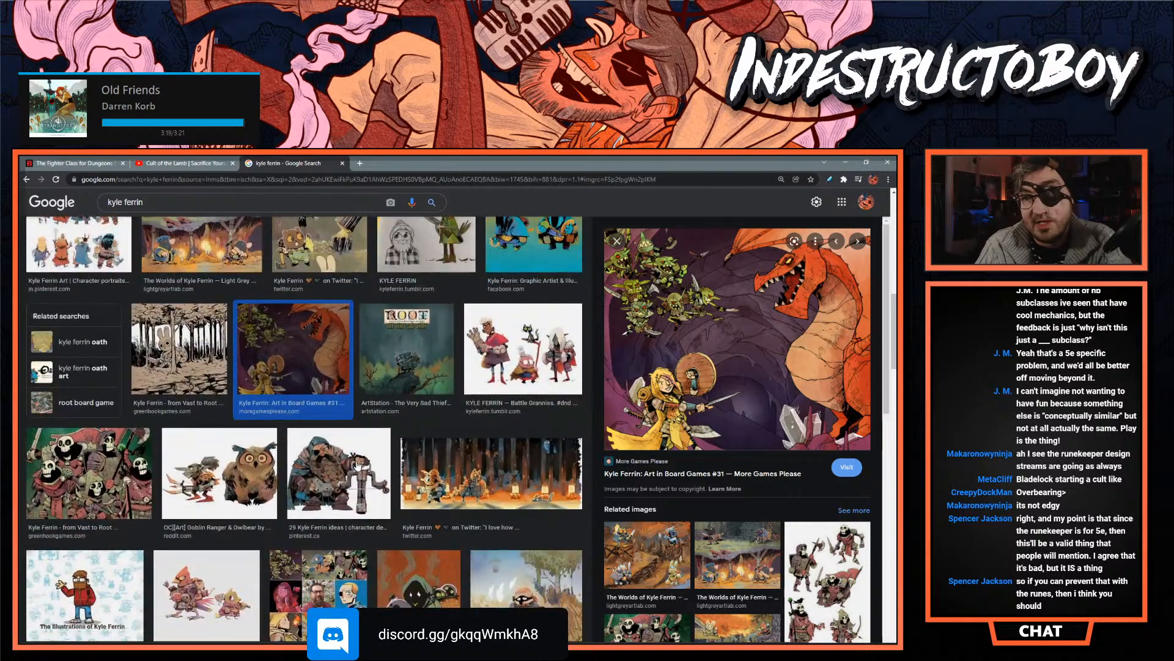
click(381, 459)
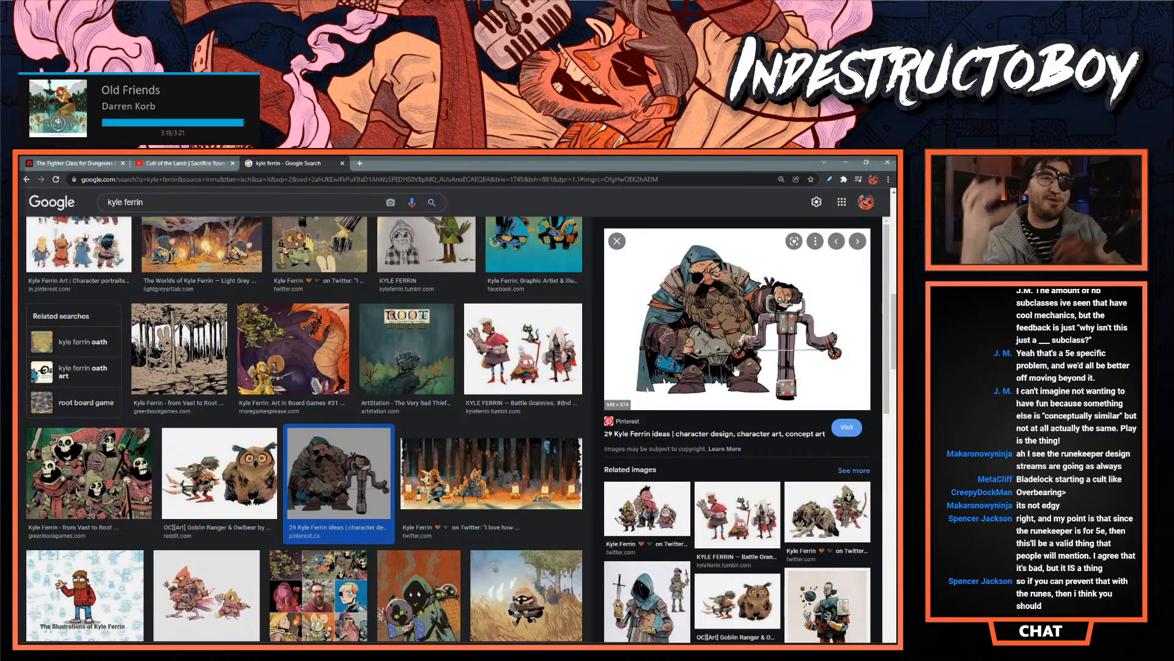
scroll(438, 407, down, 1)
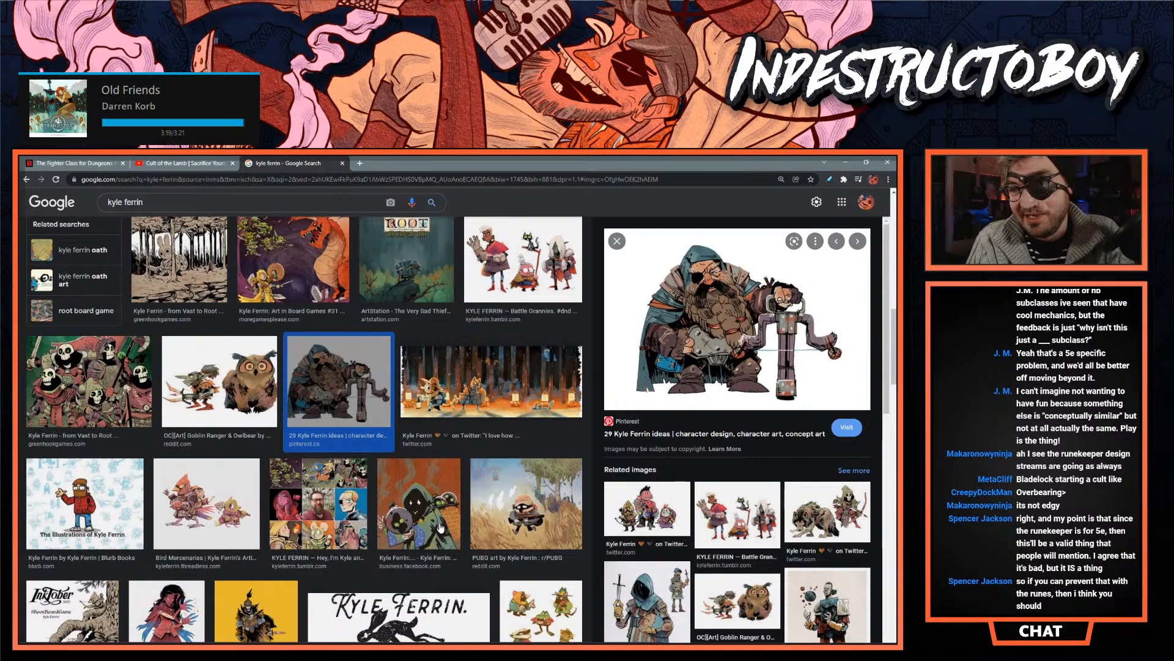
scroll(206, 498, down, 1)
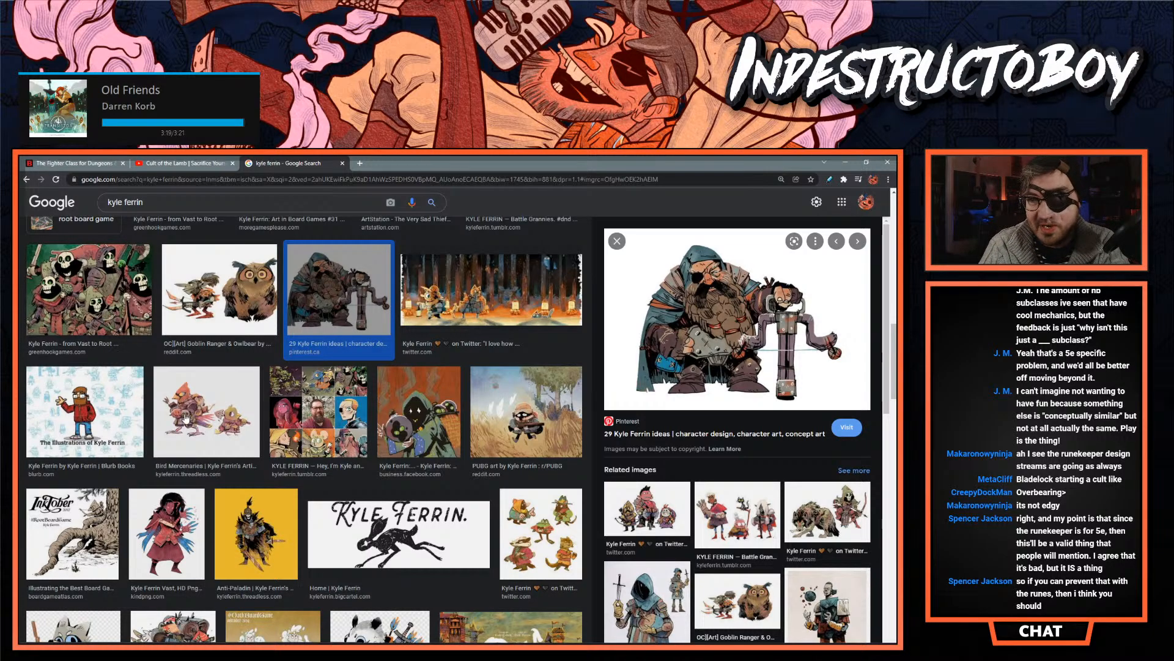
scroll(174, 410, down, 2)
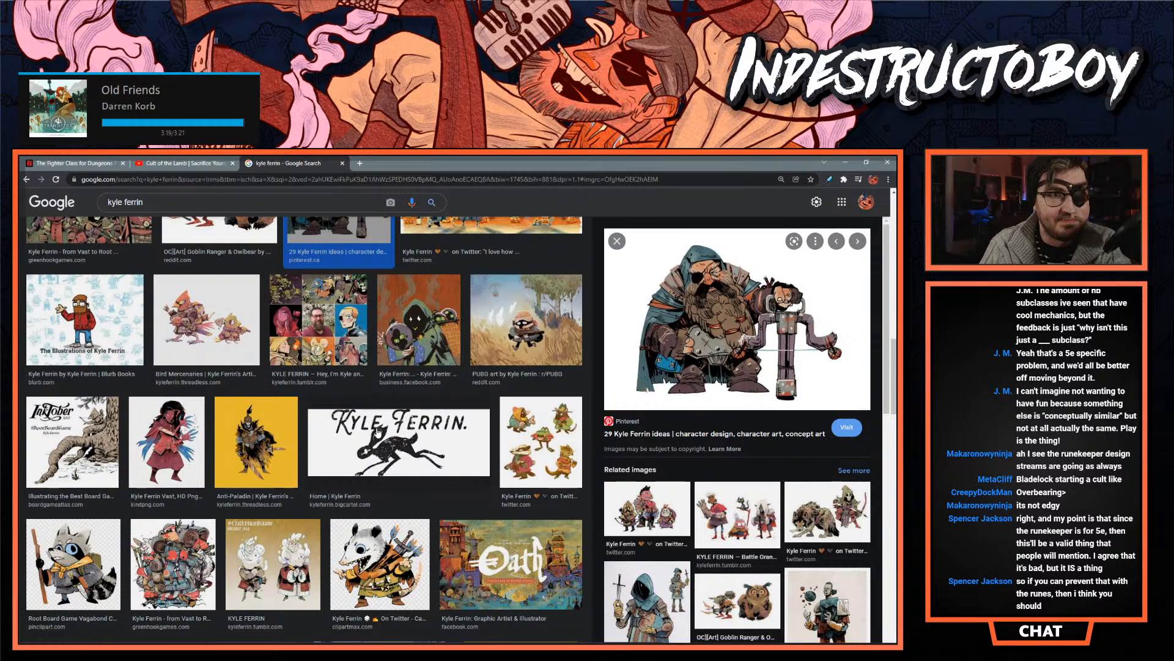
scroll(318, 527, down, 2)
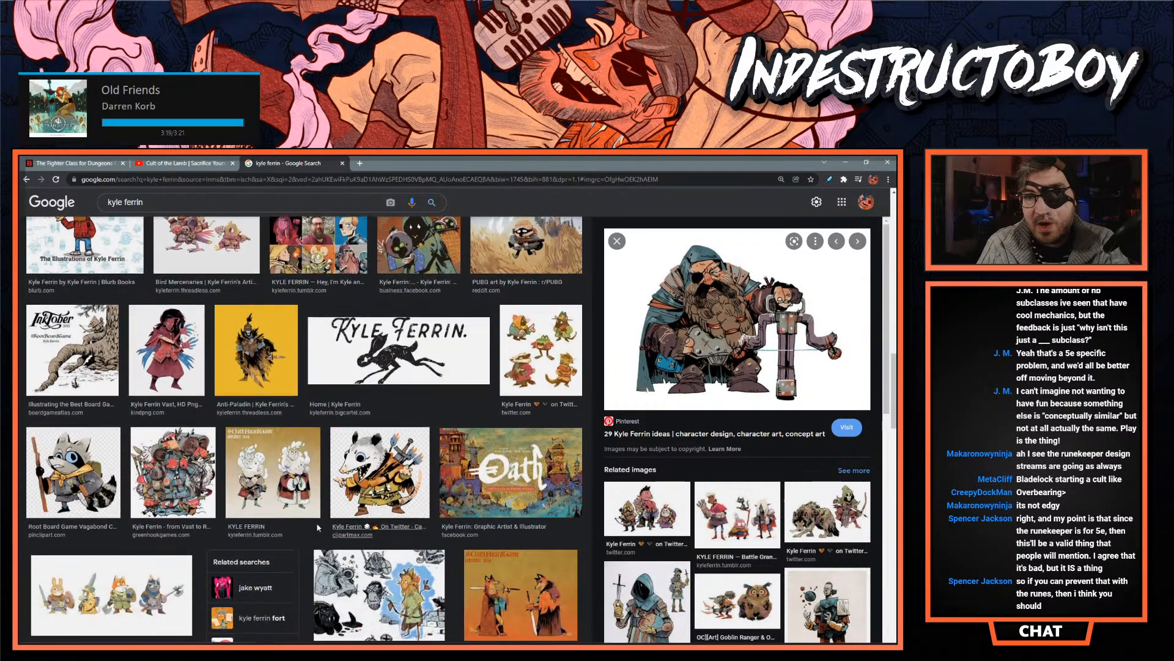
click(264, 473)
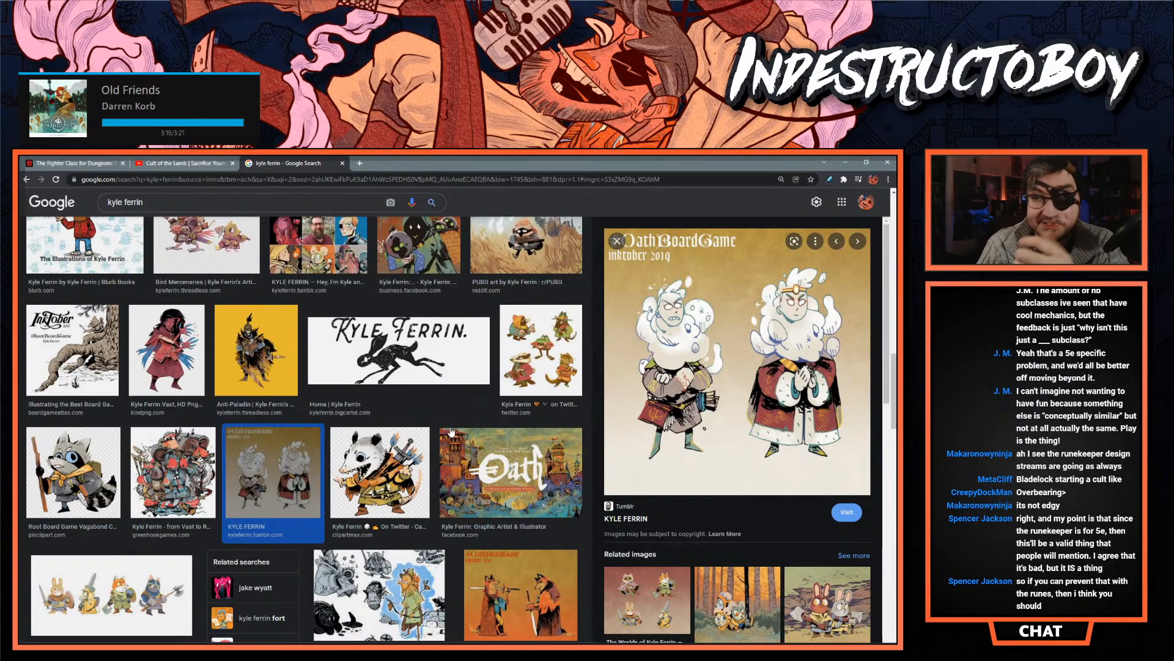
- Search images for "kyle ferrin void lich" and preview the Void Lich title artwork and the skull-faced gunner drawing from Twitter
scroll(300, 422, down, 5)
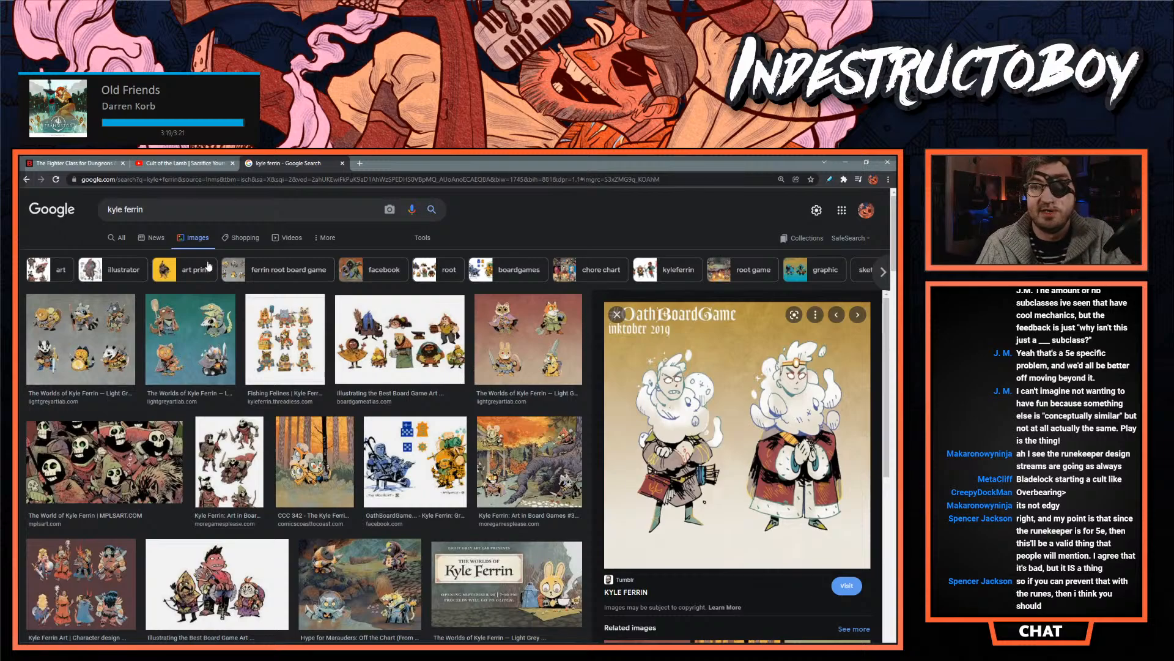
click(188, 210)
text(void lich)
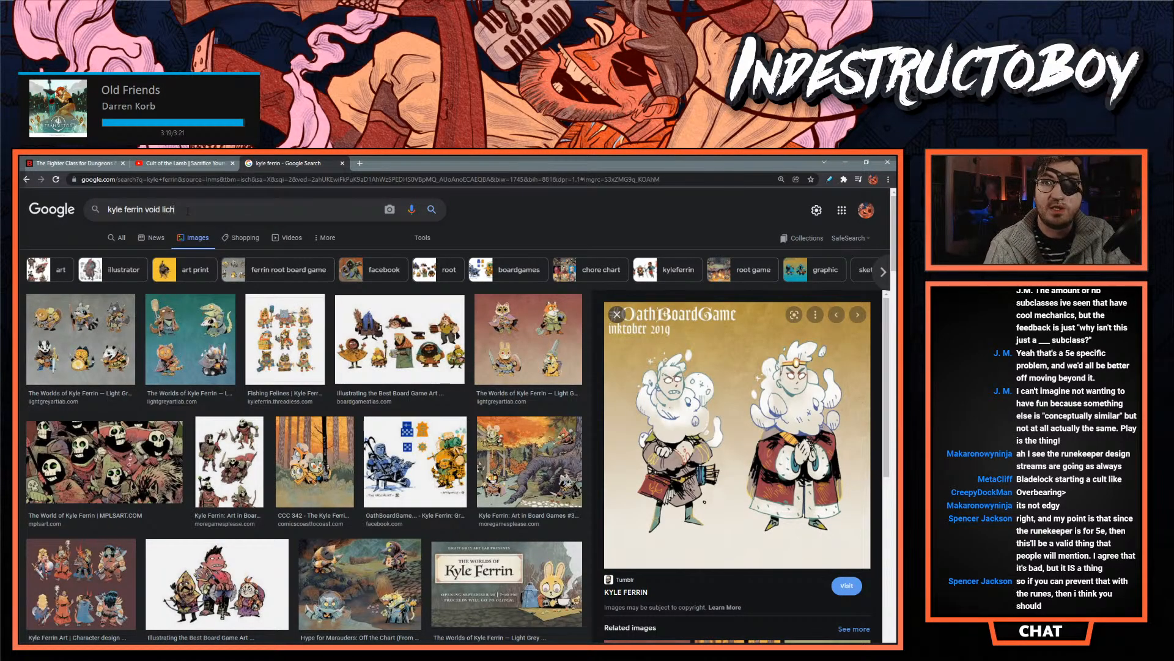
key(Return)
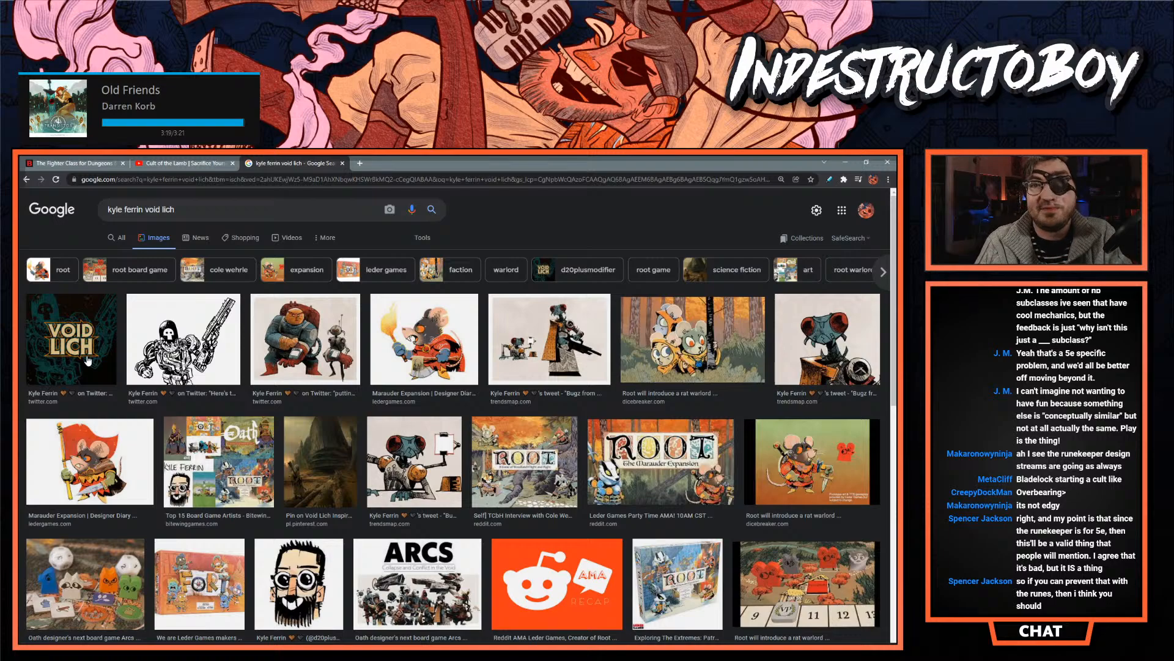
click(167, 350)
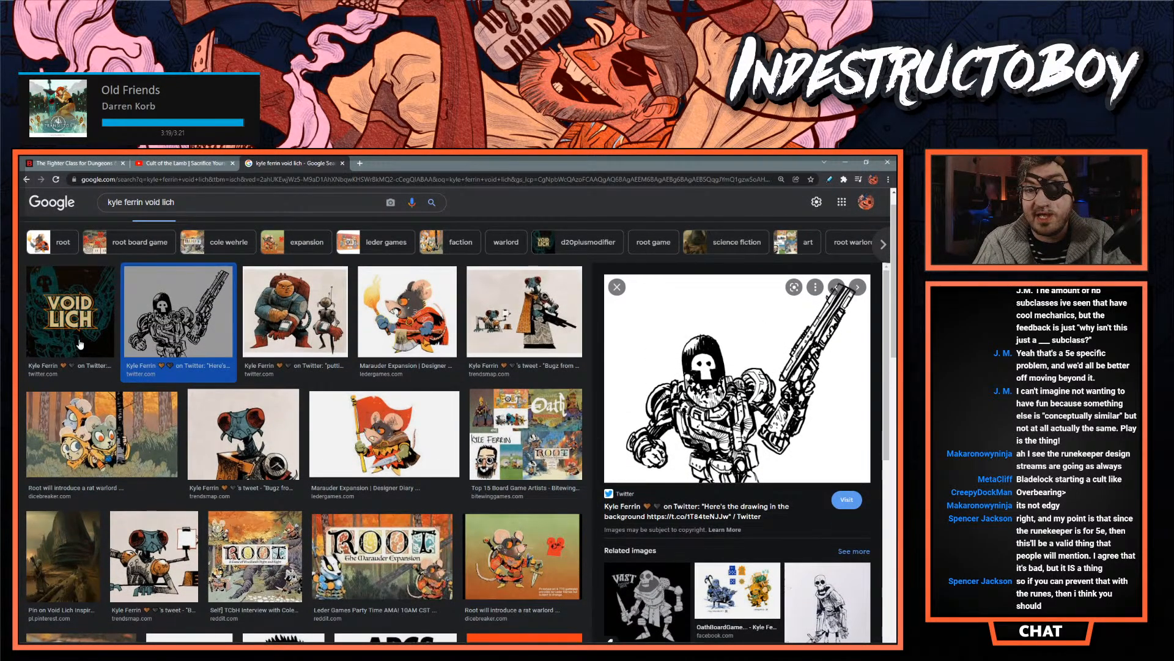
click(84, 353)
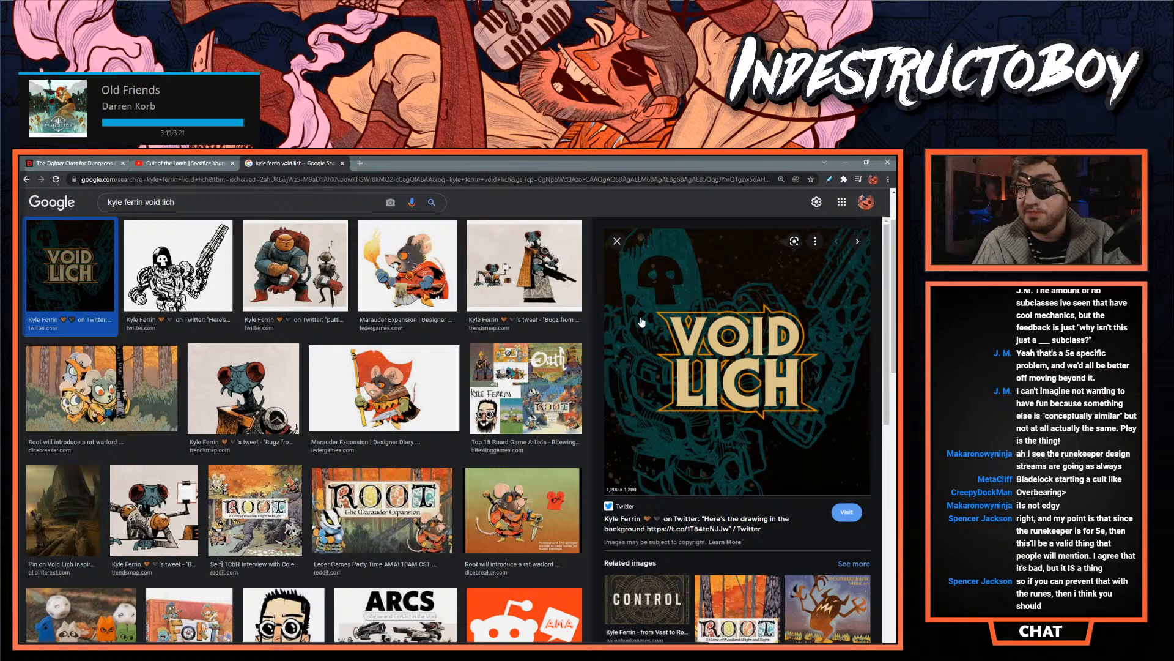
click(129, 270)
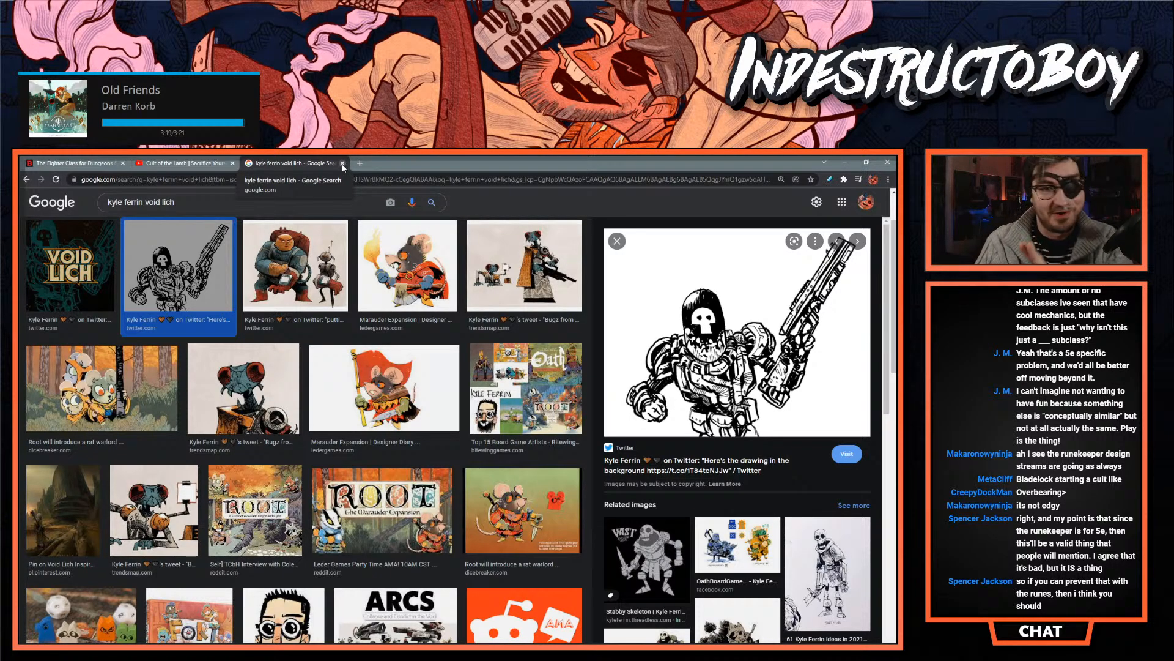
- Close the Void Lich image results and the Cult of the Lamb video, return to the Fighter page, and skip to the next music track
click(343, 163)
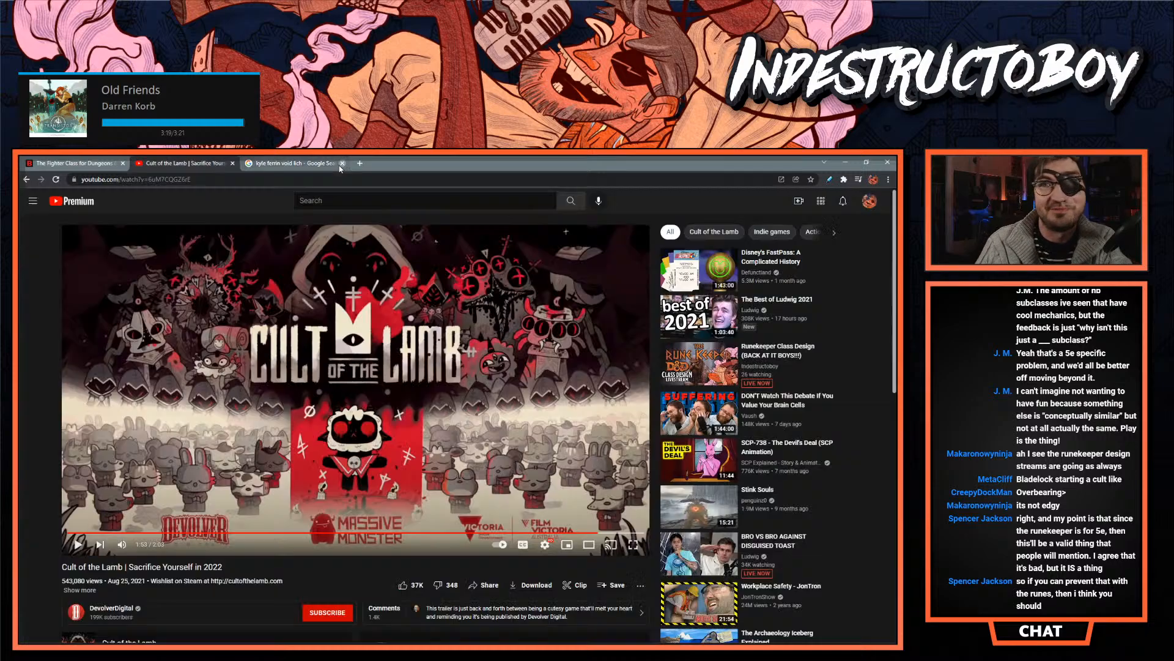
click(232, 163)
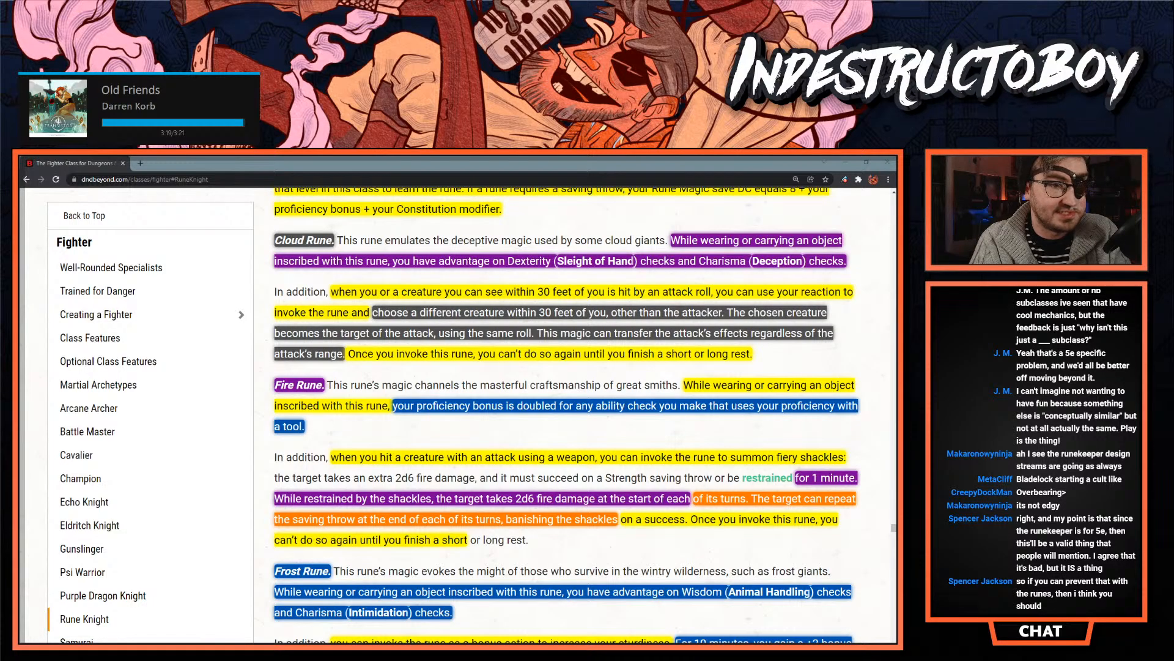
key(XF86AudioNext)
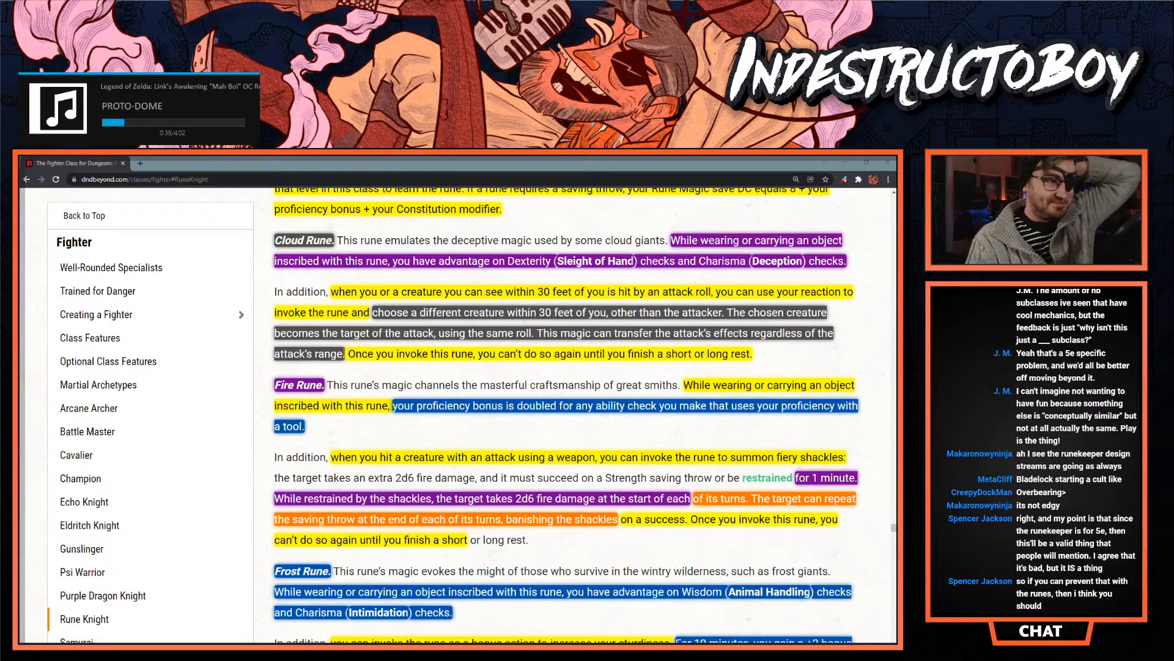
- Switch to the Rune Keeper document in InDesign and review the Supernal and Thieves' Cant dialect features, continuing to the Fighter's Rune Knight page
key(alt+Tab)
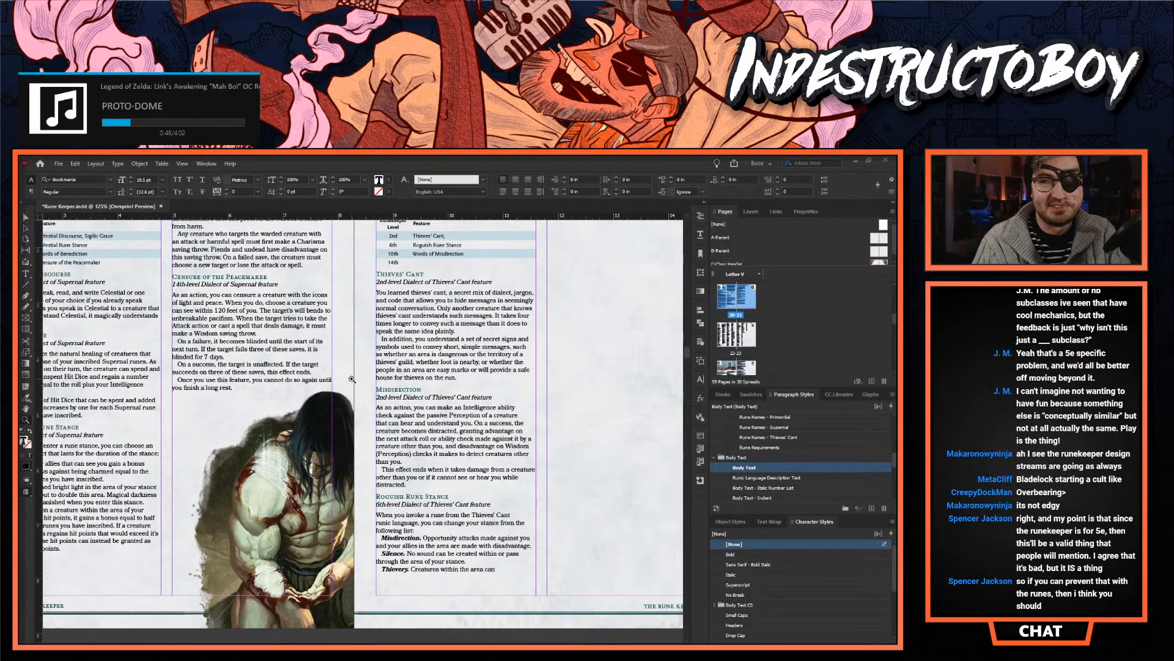
click(352, 379)
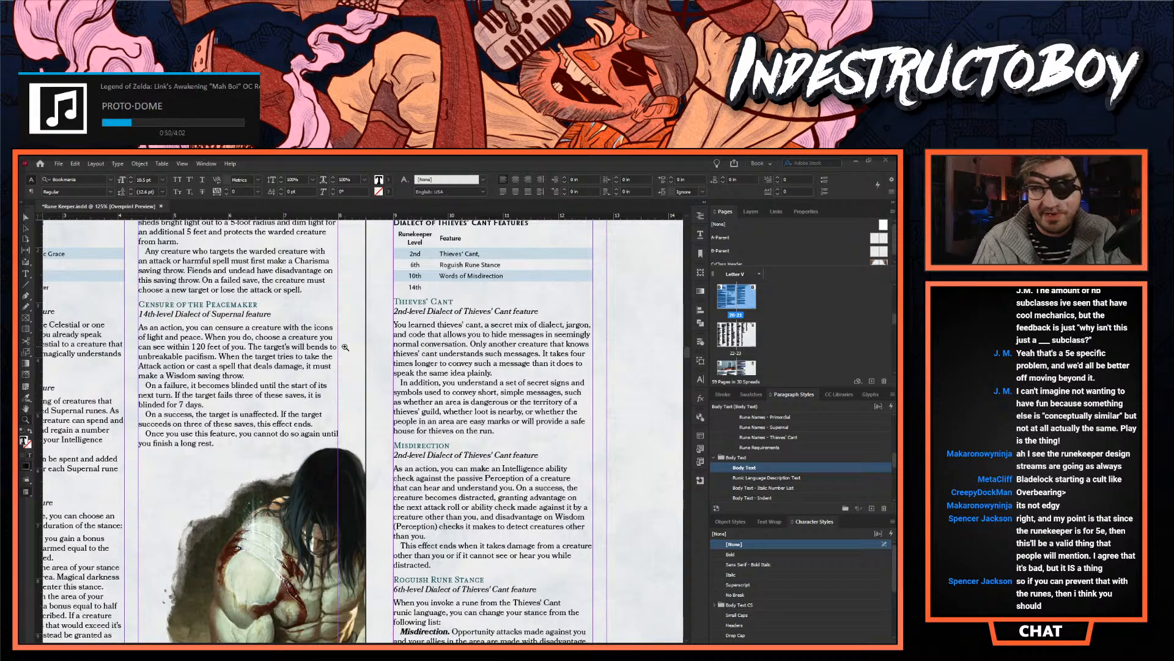
scroll(347, 349, down, 3)
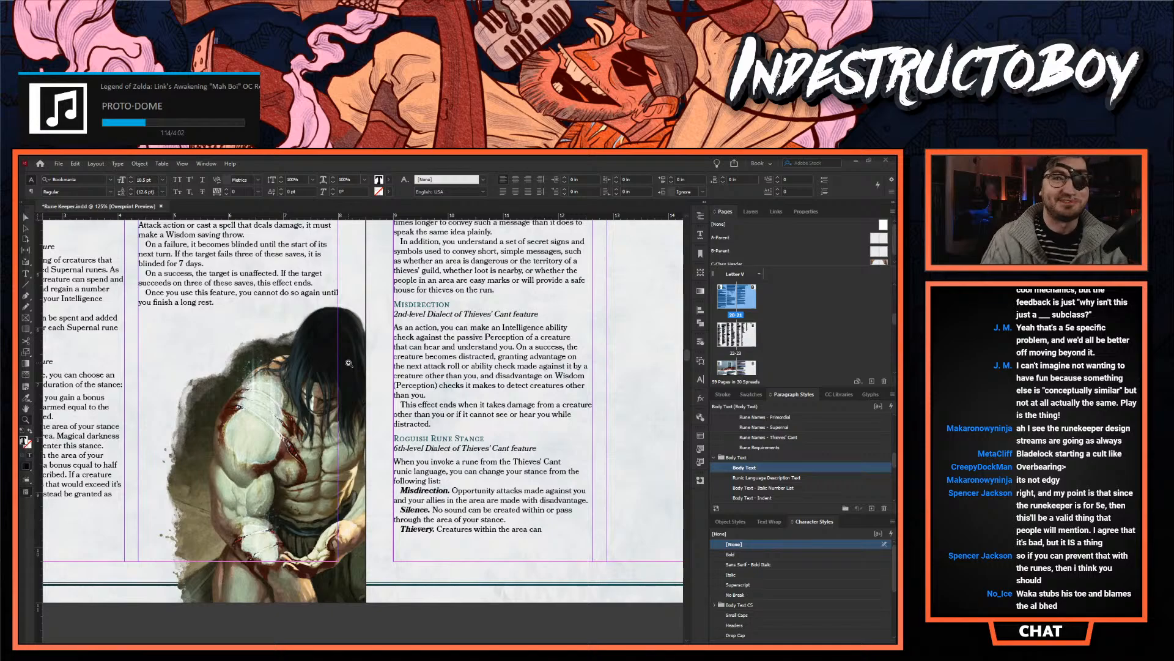
scroll(357, 397, up, 4)
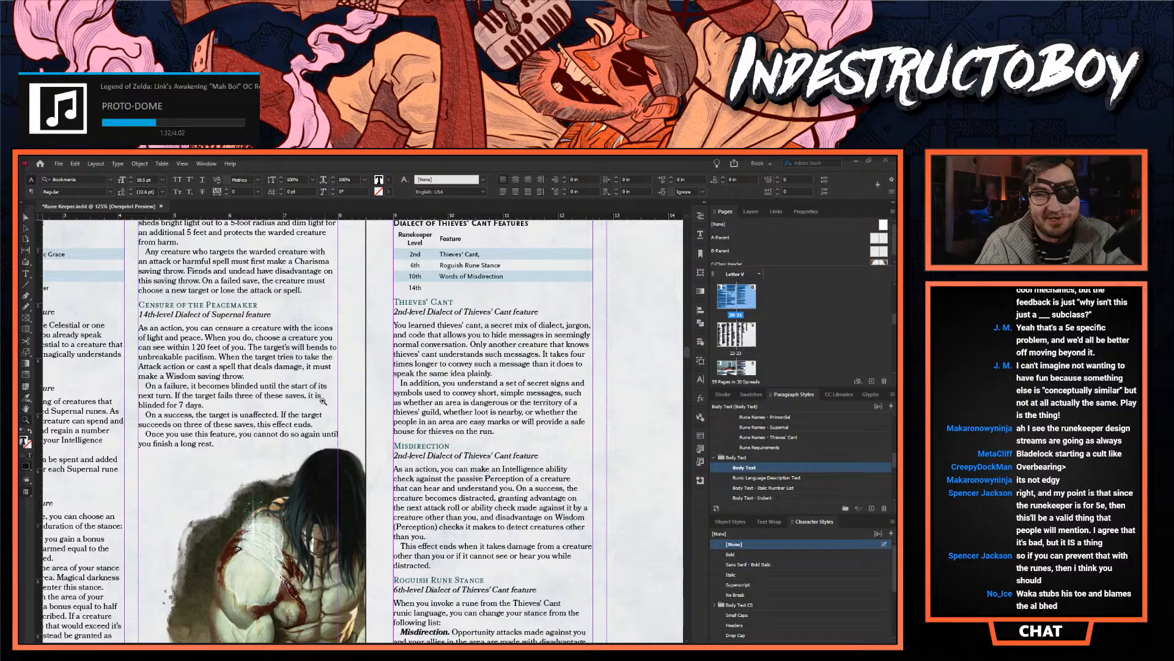
alt+click(380, 434)
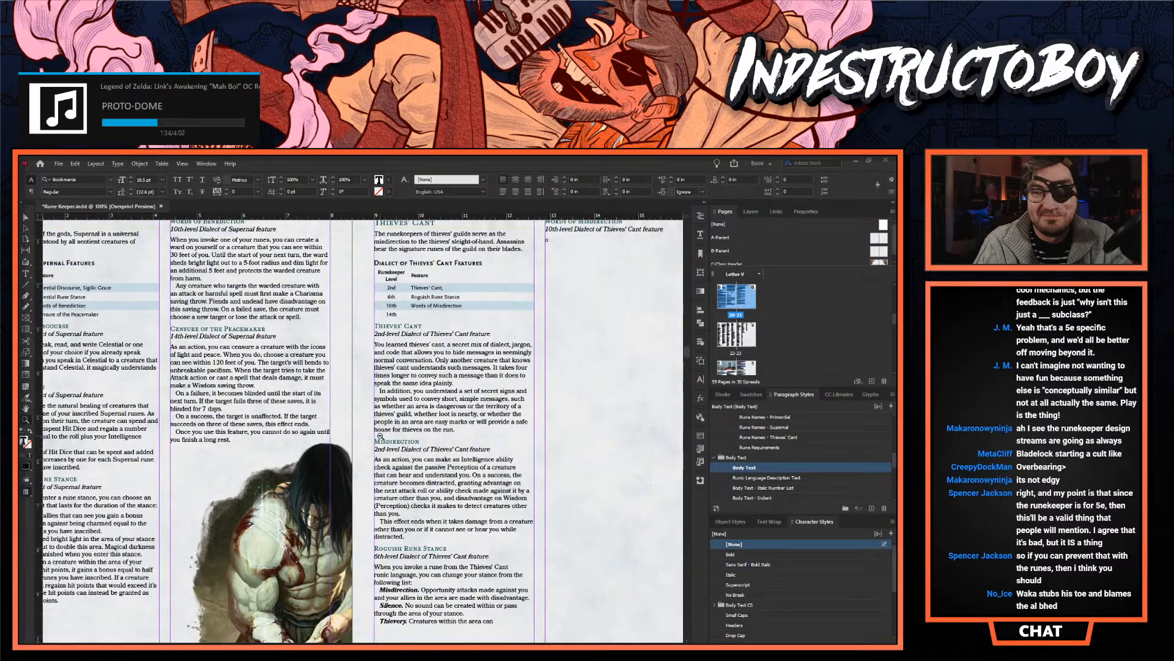
scroll(398, 447, up, 5)
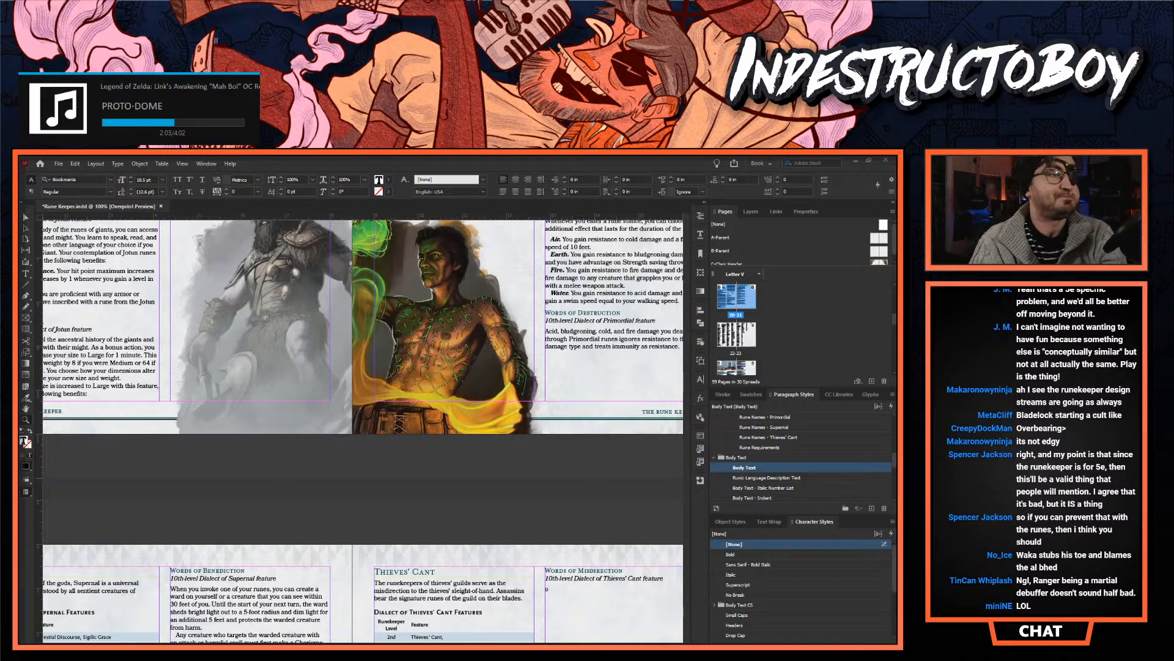
scroll(340, 417, down, 5)
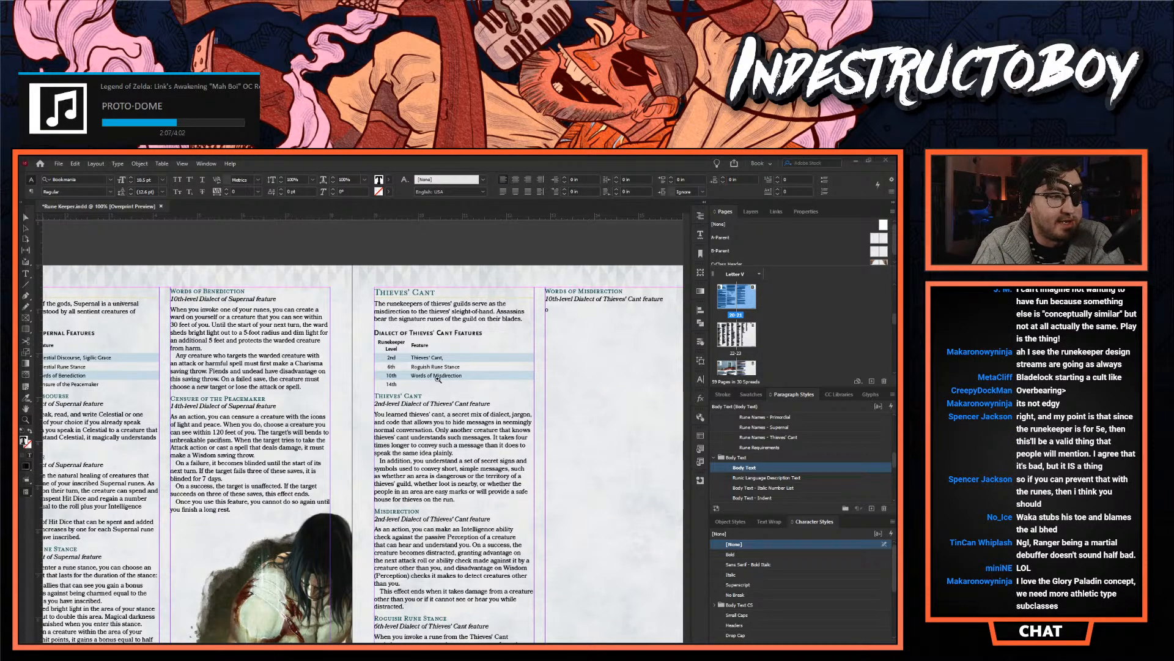
scroll(388, 383, down, 10)
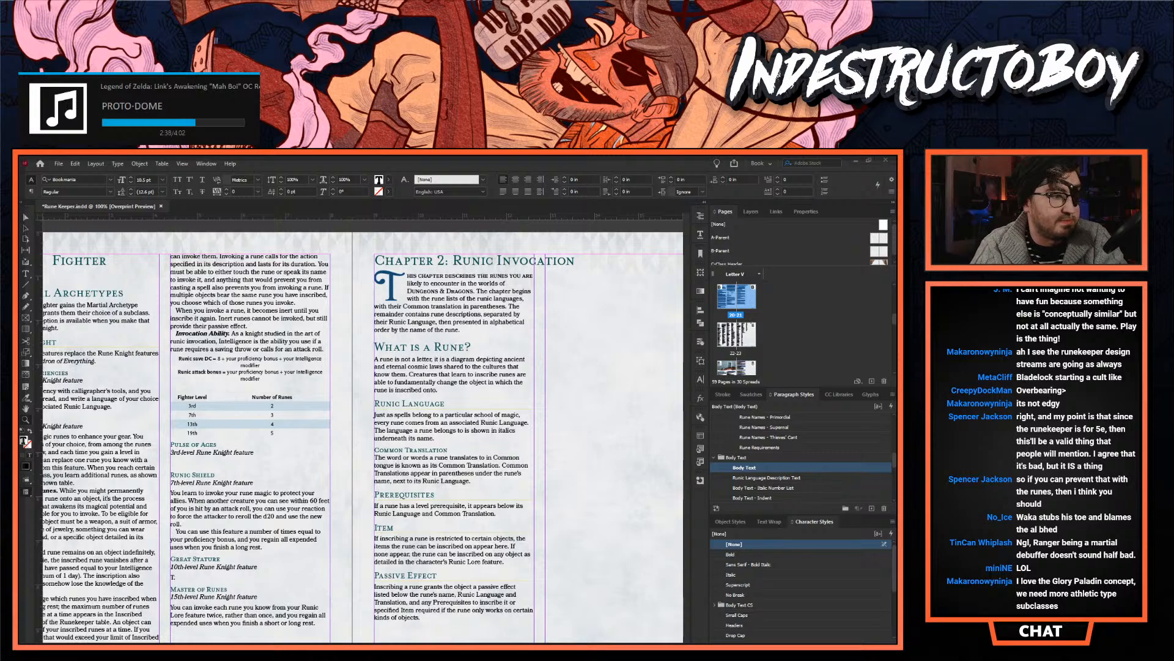
- Switch to the browser, look over the Spectre Creations home page including the Masters of the Gauntlet Handbook, and close it
key(alt+Tab)
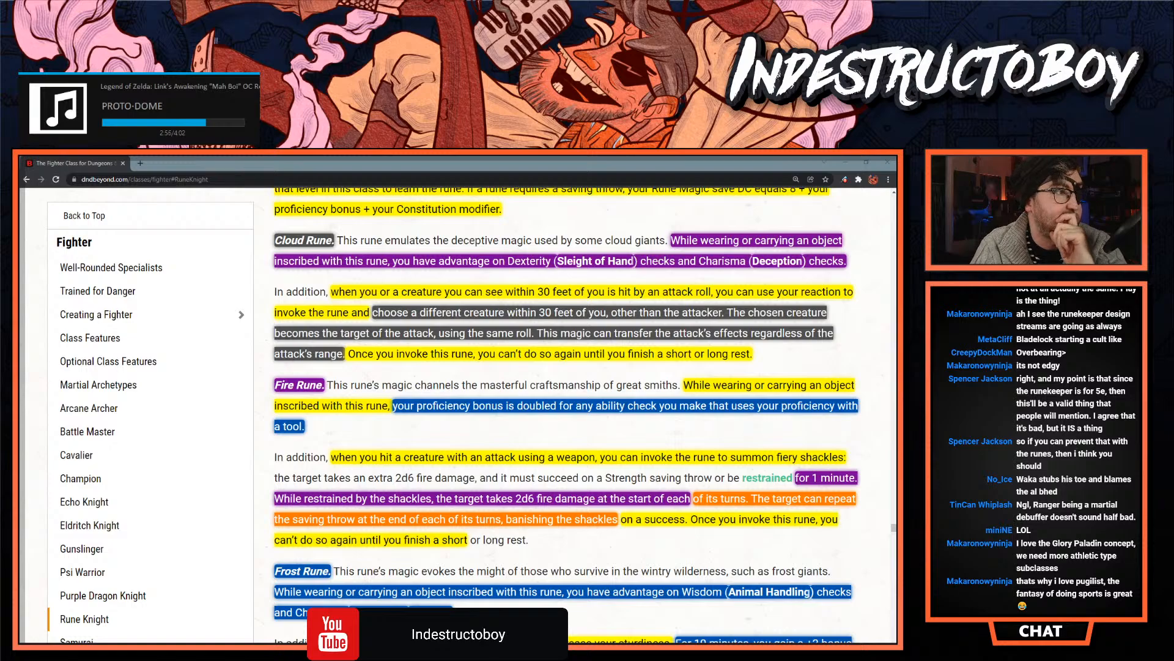
drag(288, 230, 229, 164)
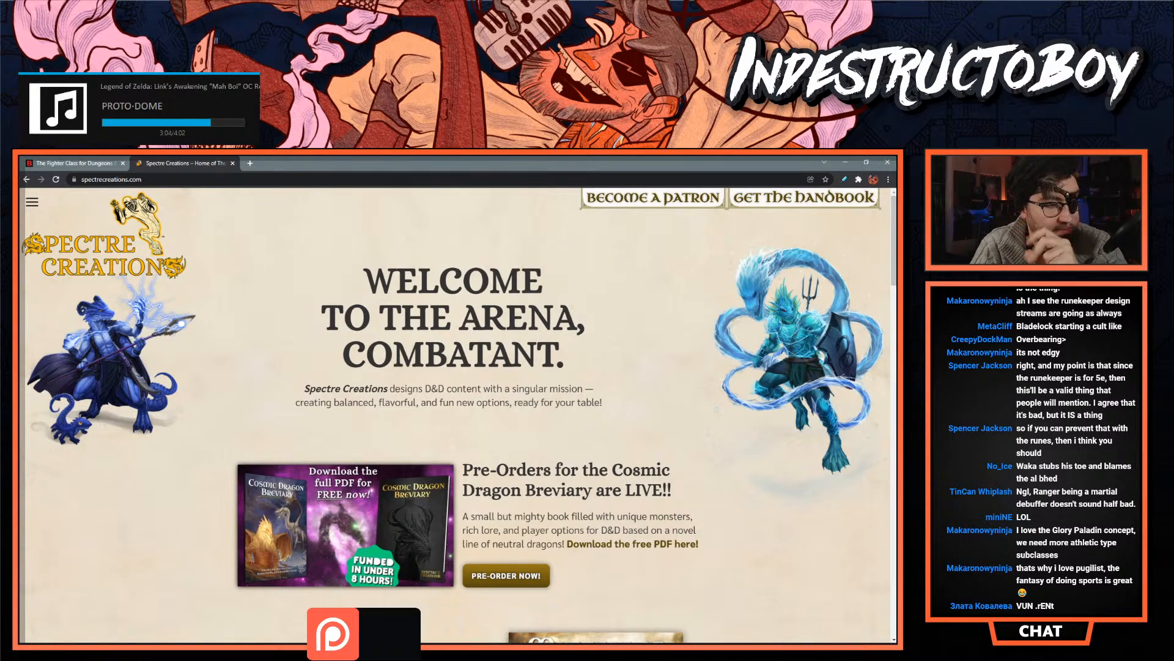
scroll(401, 507, down, 5)
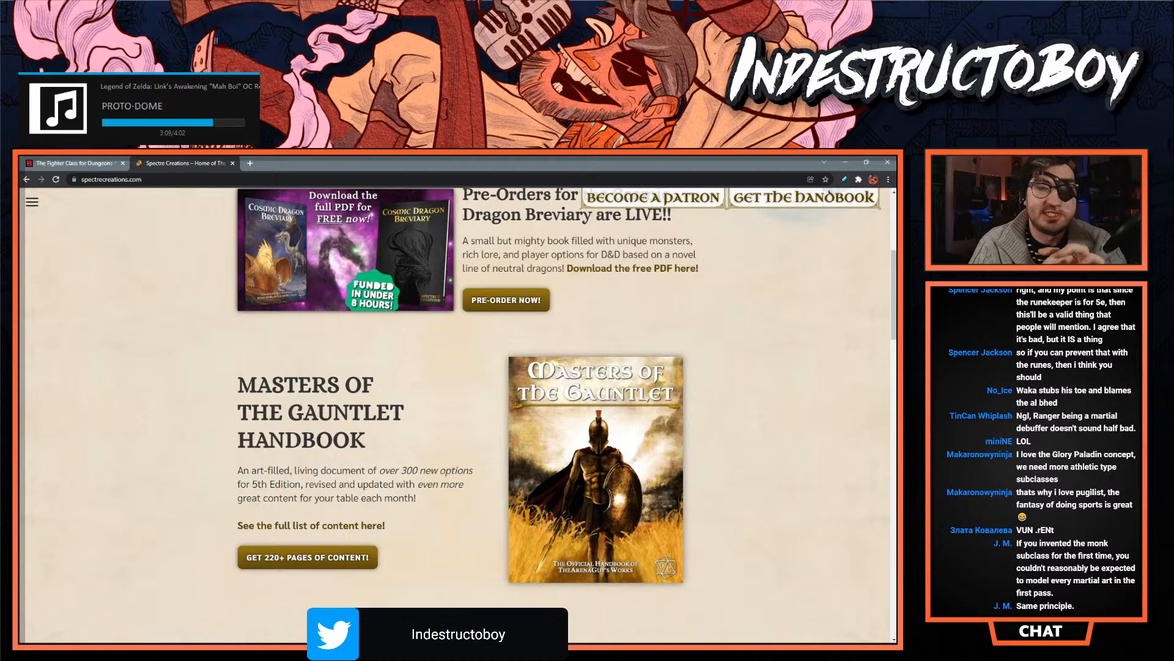
scroll(275, 398, down, 4)
scroll(226, 392, up, 2)
scroll(226, 391, up, 6)
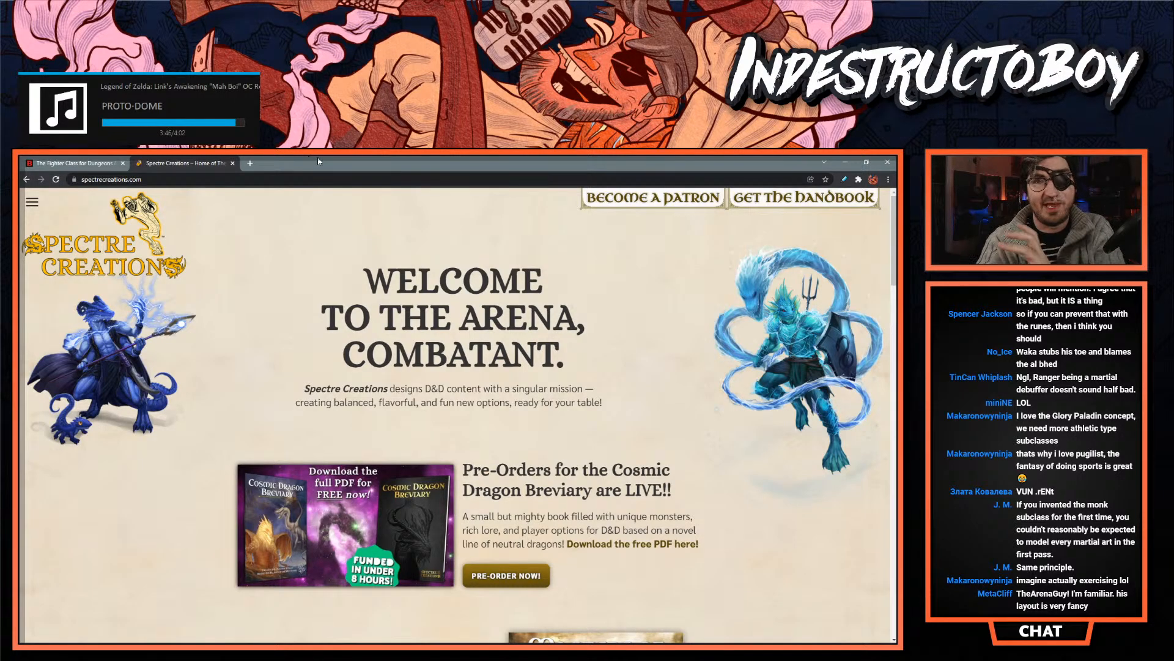
click(232, 164)
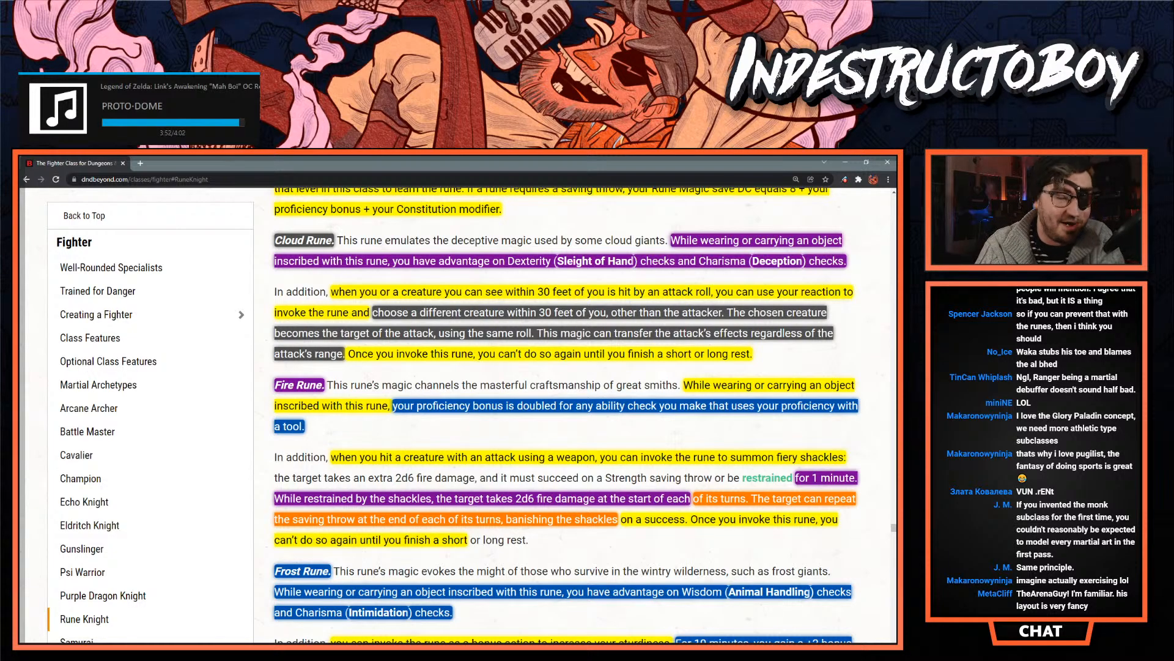
- Return to the Rune Keeper document in InDesign and select the text frame containing the Rune Knight's empty Pulse of Ages feature
key(alt+Tab)
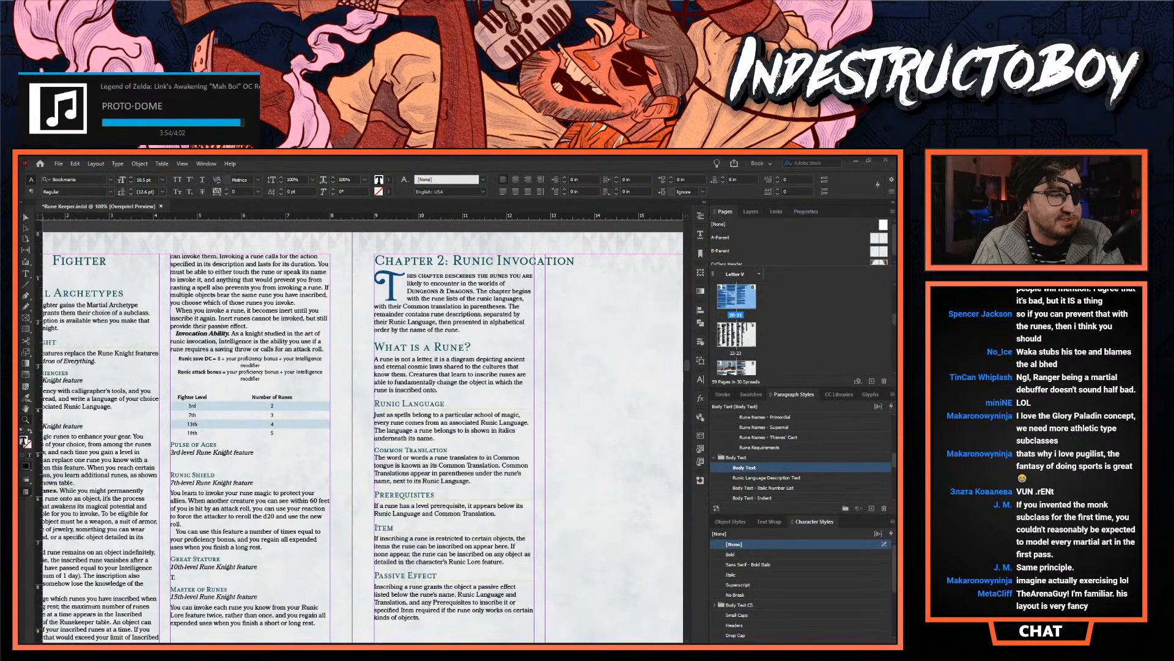
scroll(331, 428, down, 5)
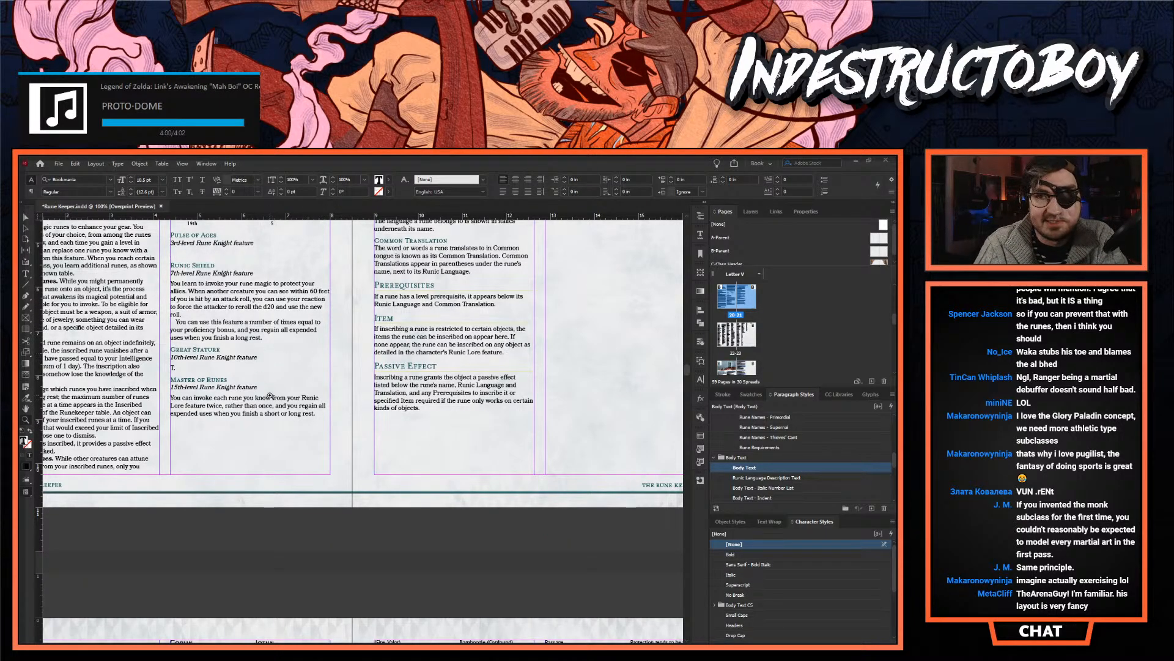
scroll(263, 401, up, 3)
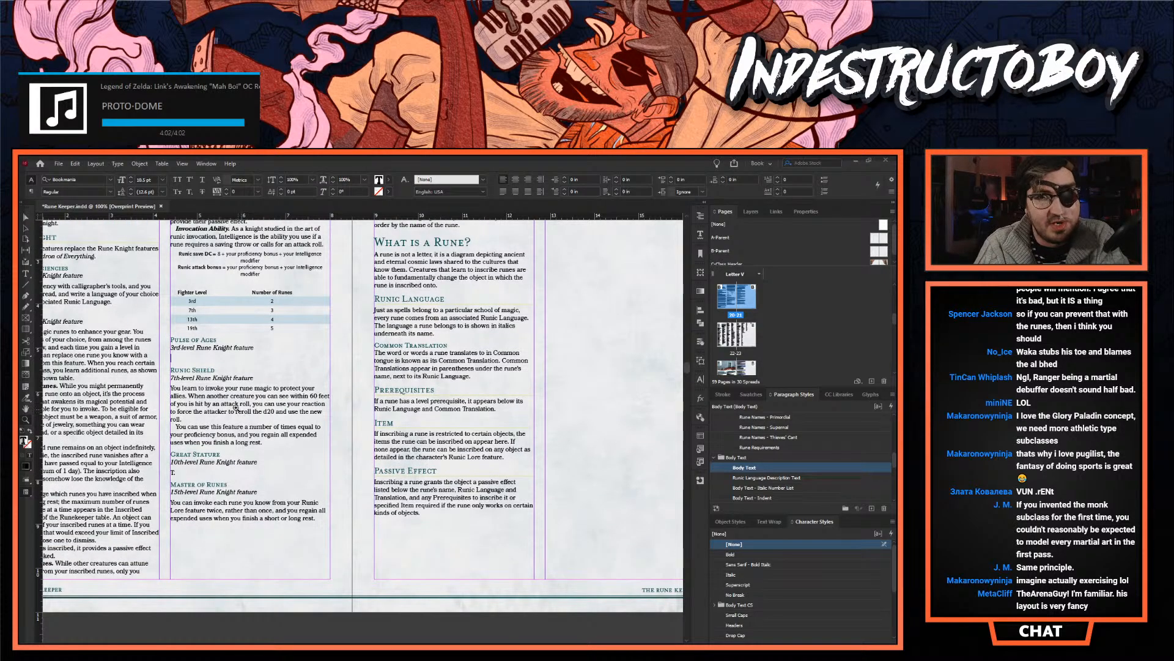
scroll(231, 379, up, 2)
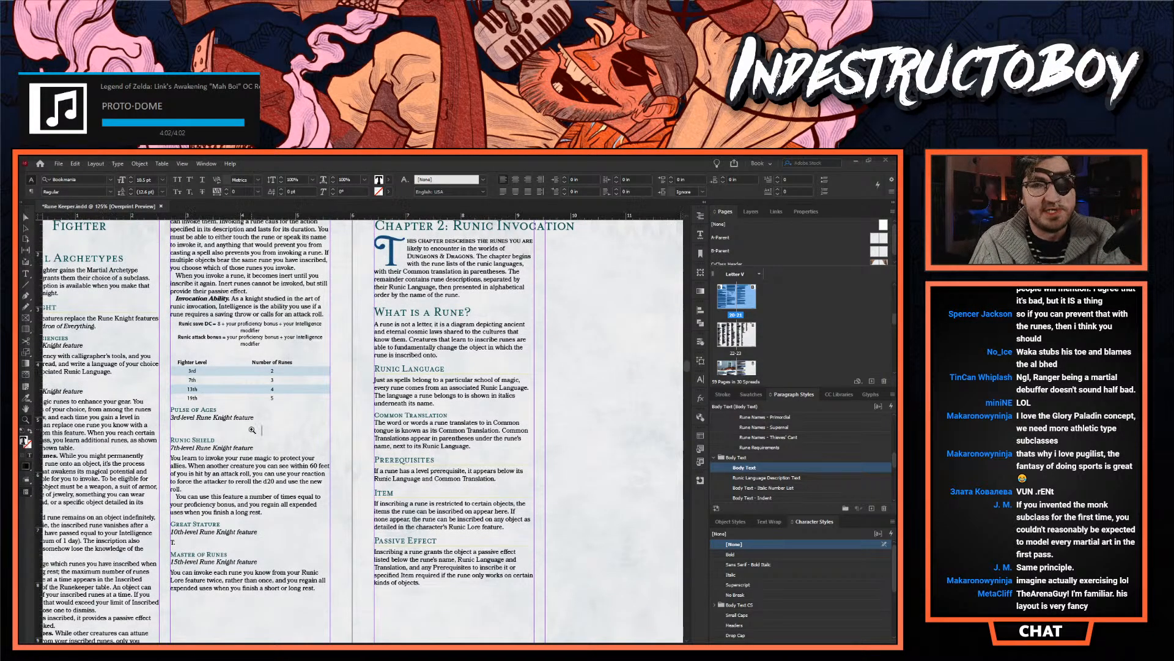
click(252, 430)
click(353, 440)
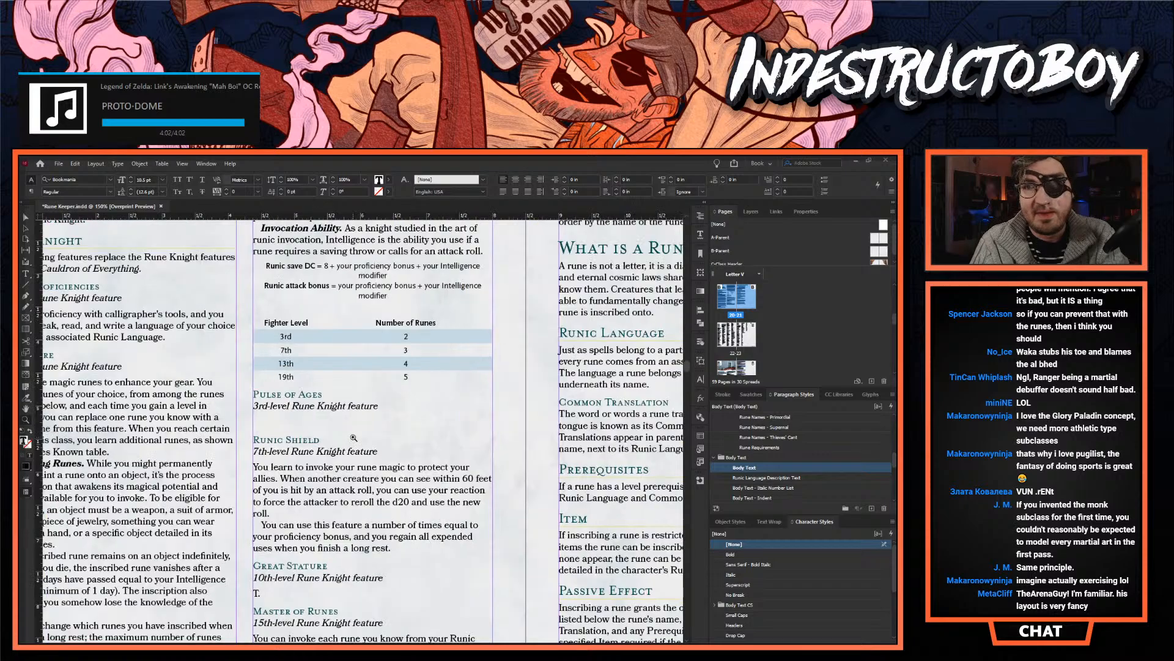
click(27, 217)
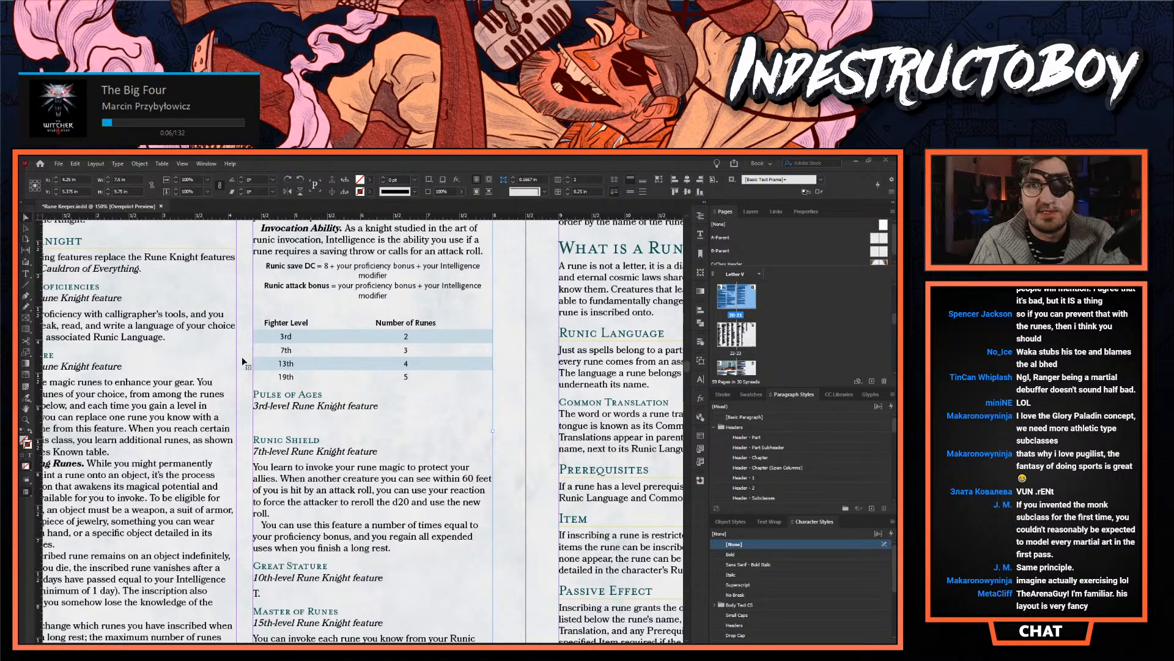
- Review the Fighter page's Rune Knight features around the empty Pulse of Ages text and the neighbouring What Is a Rune? page
click(506, 422)
key(t)
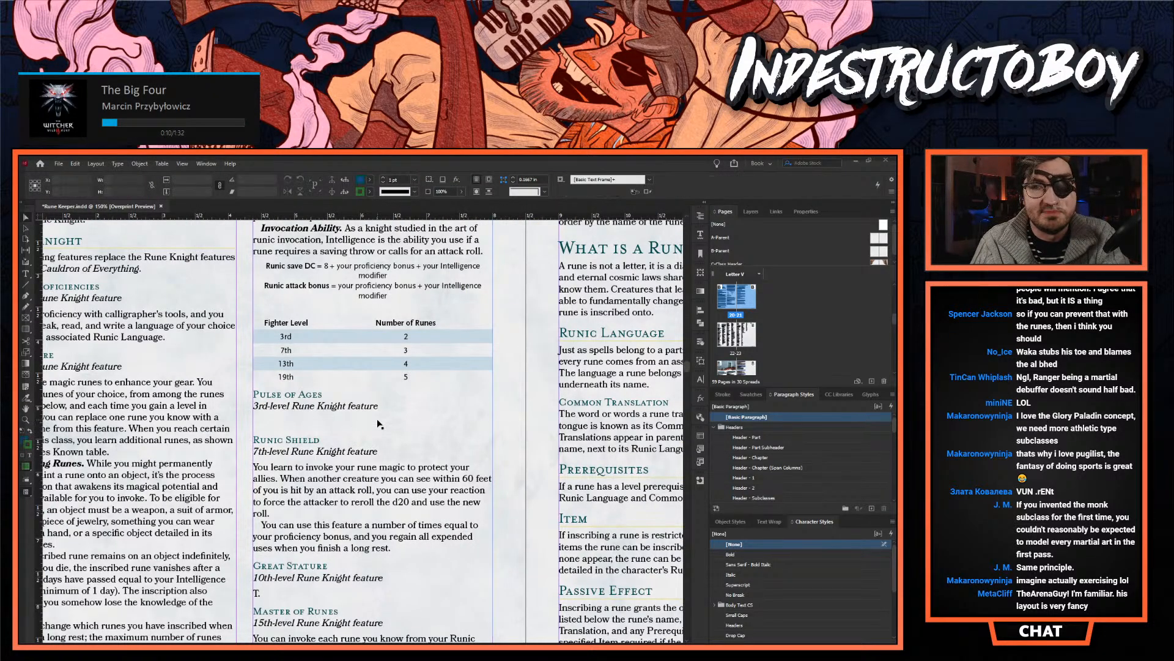
click(378, 419)
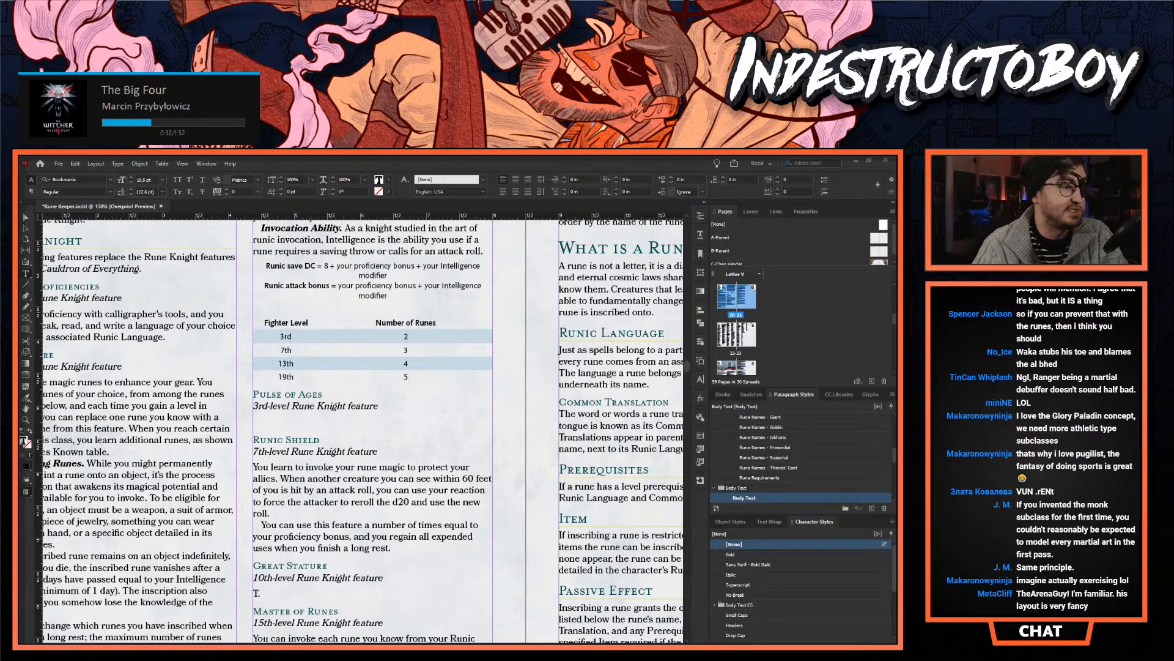
click(25, 420)
alt+click(233, 382)
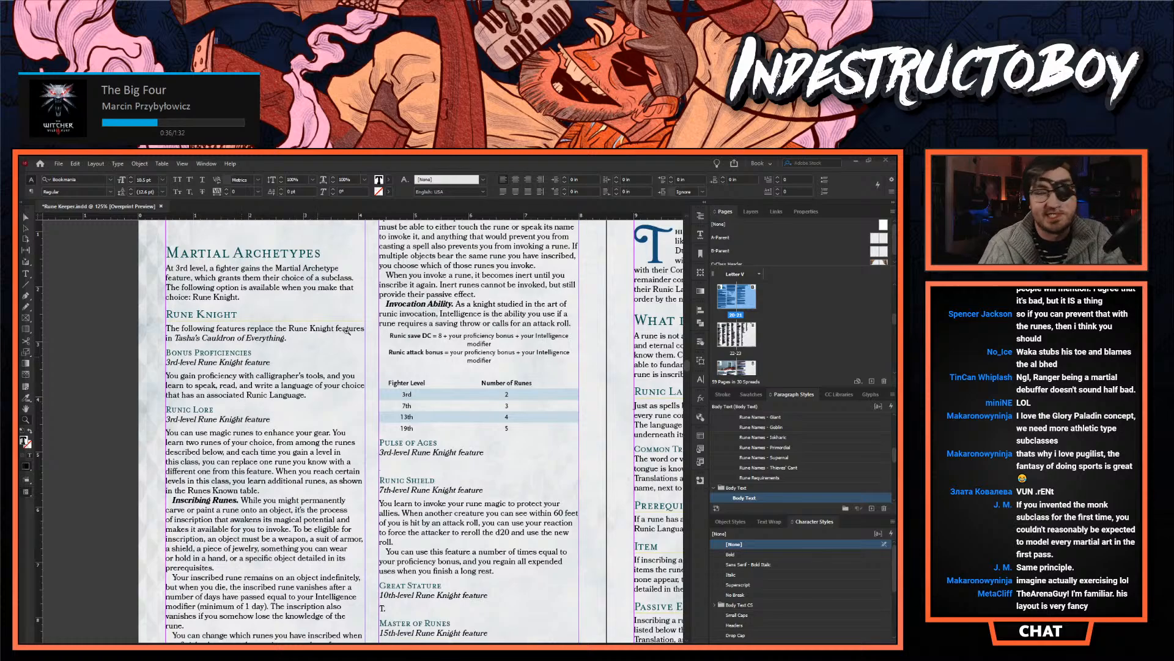
scroll(384, 369, up, 5)
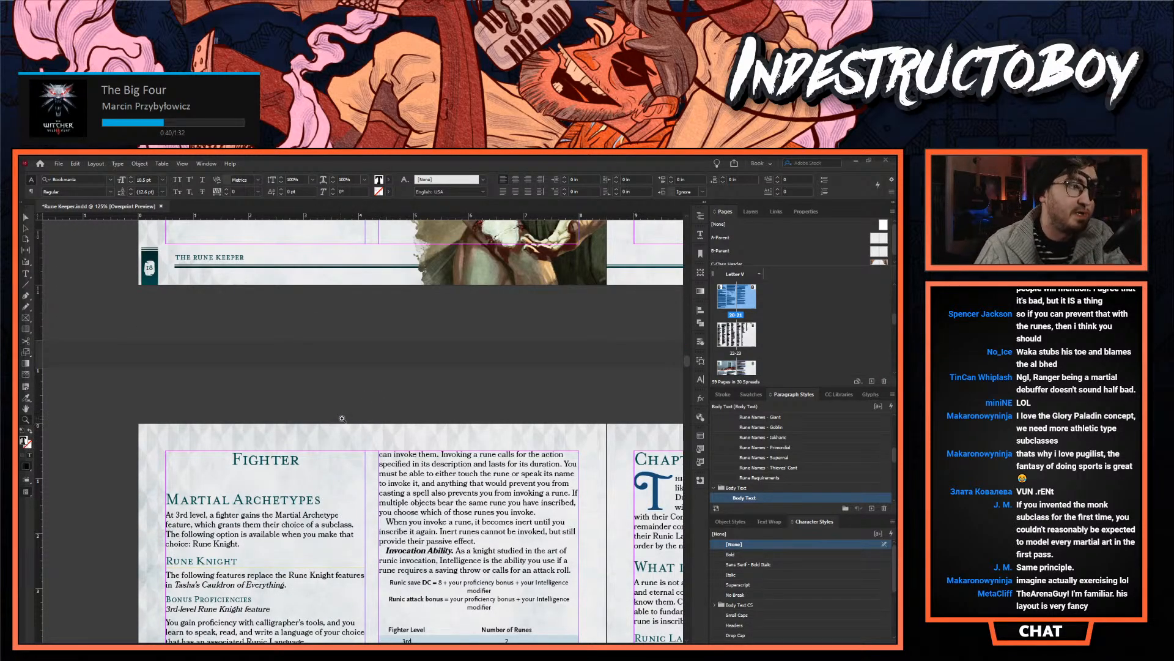
scroll(435, 426, down, 4)
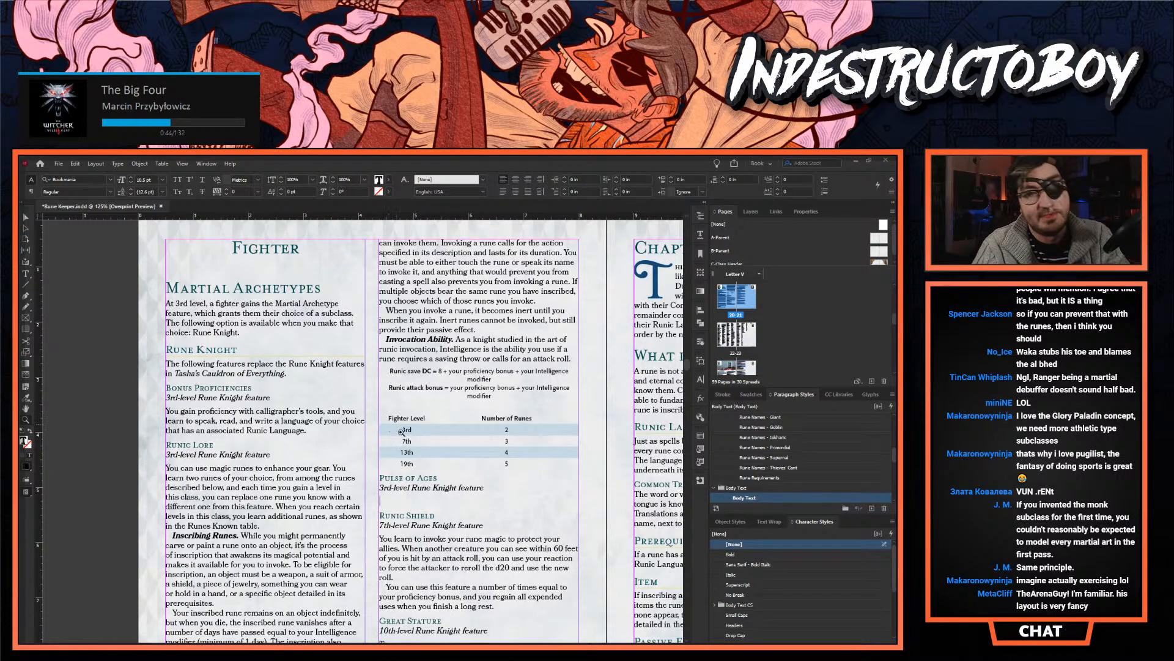
scroll(401, 430, down, 1)
scroll(315, 412, right, 8)
scroll(314, 412, left, 2)
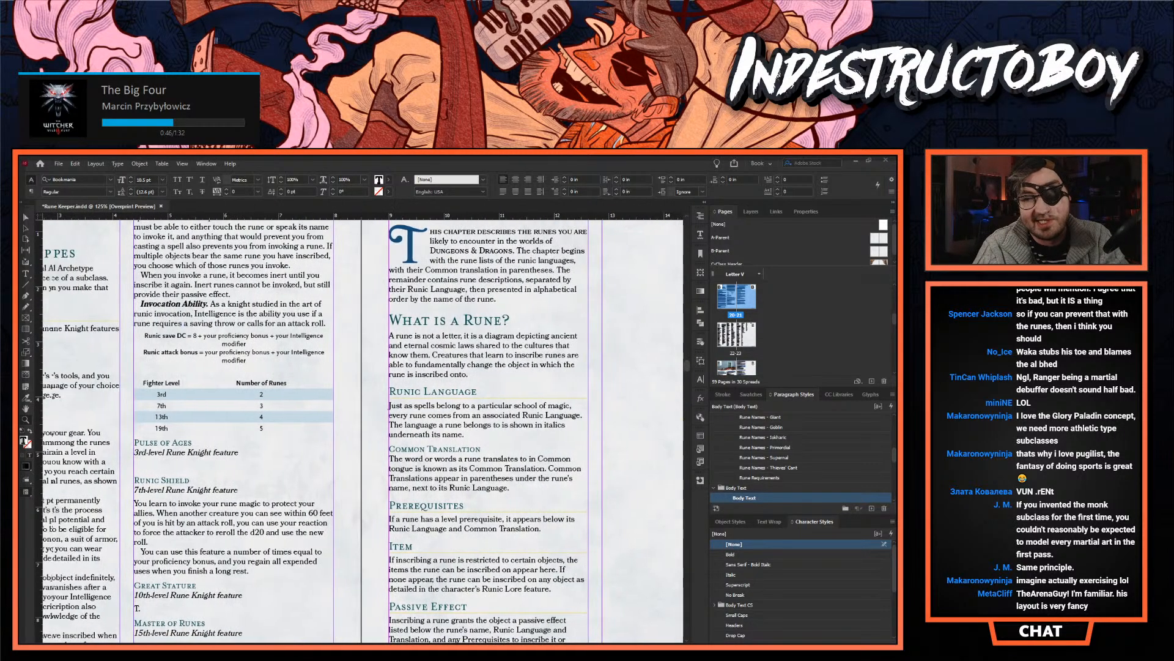
scroll(314, 412, down, 7)
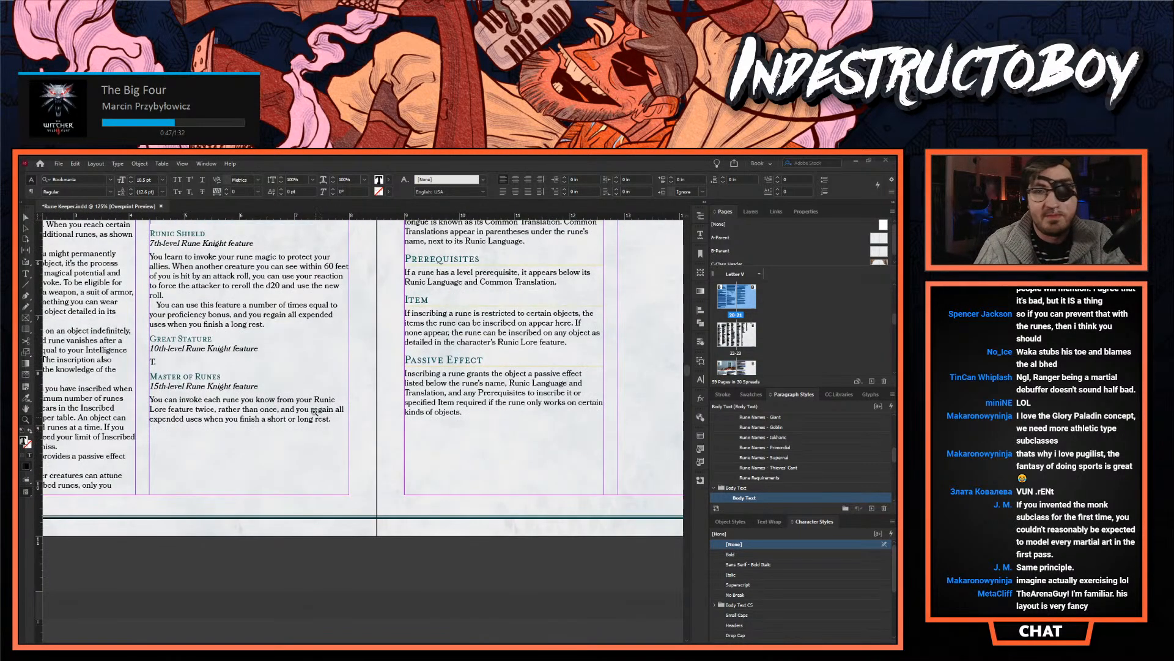
- Insert a blank page directly after the Fighter page, ahead of the What Is a Rune? chapter page
click(26, 217)
click(359, 340)
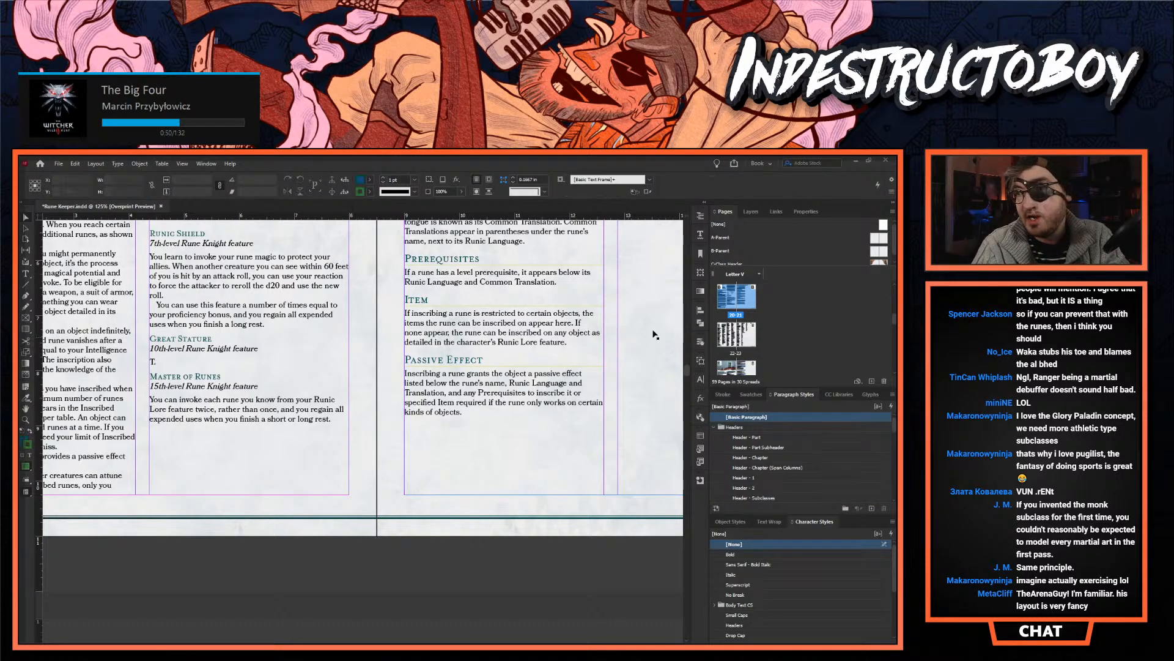
click(731, 298)
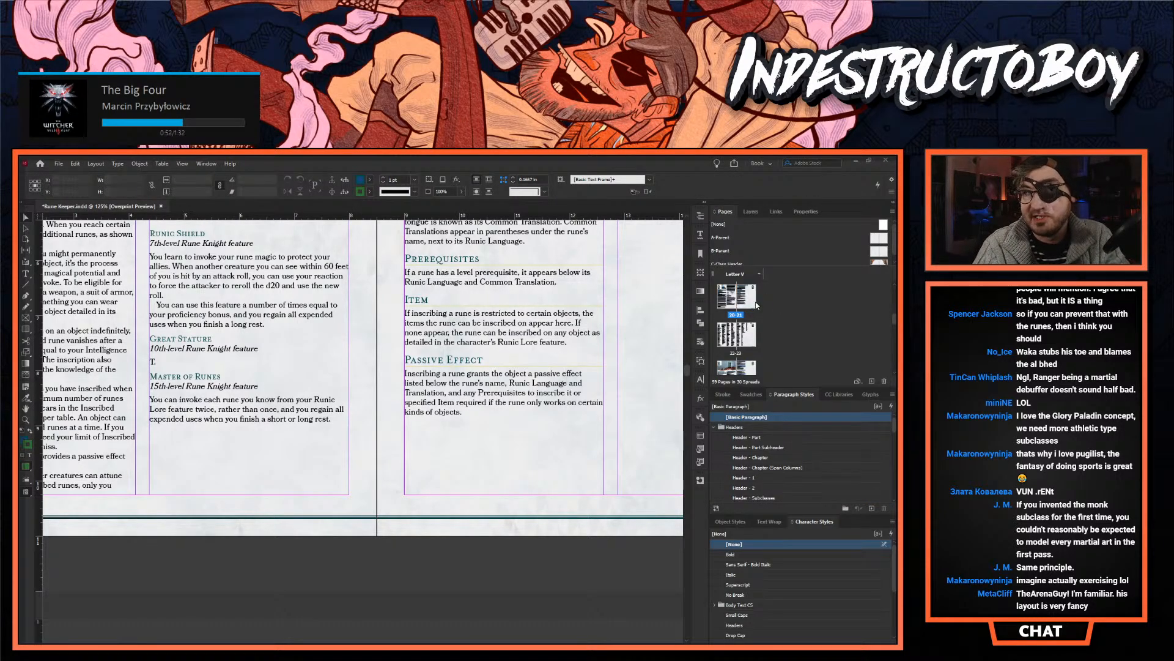
scroll(381, 387, up, 5)
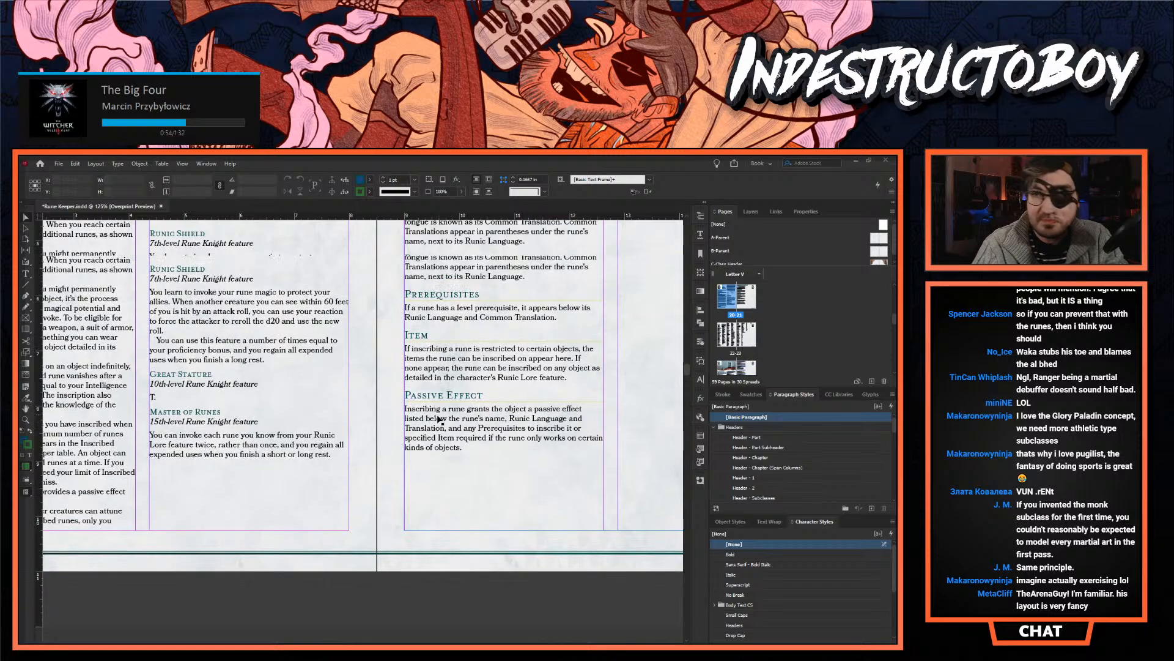
click(873, 381)
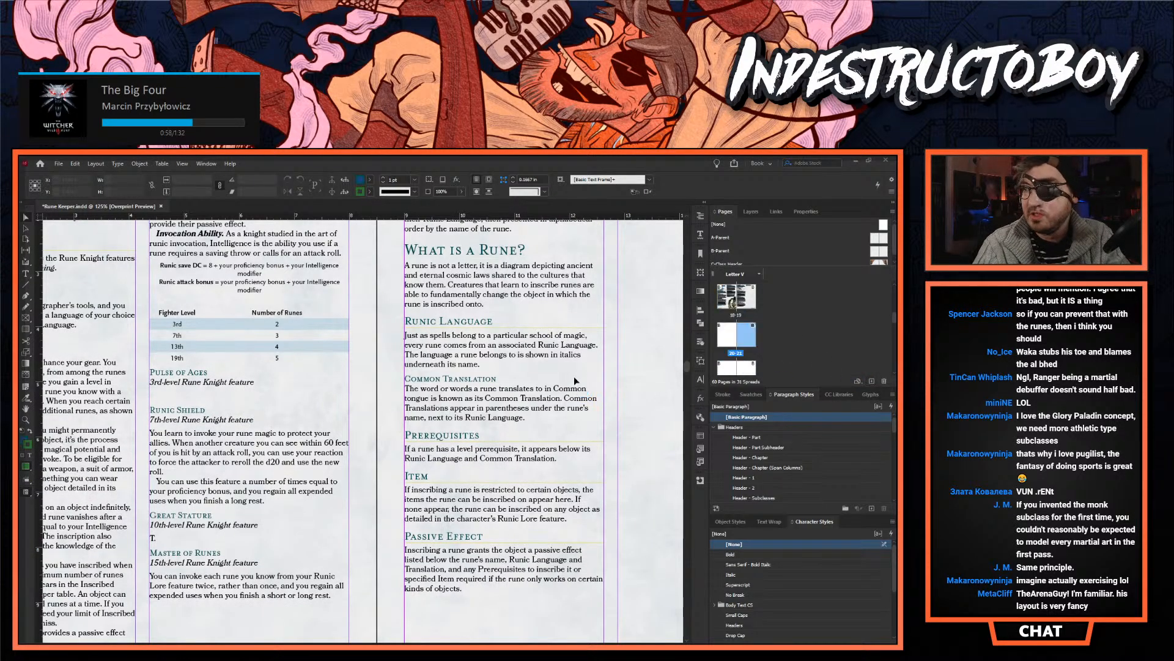
scroll(296, 463, up, 5)
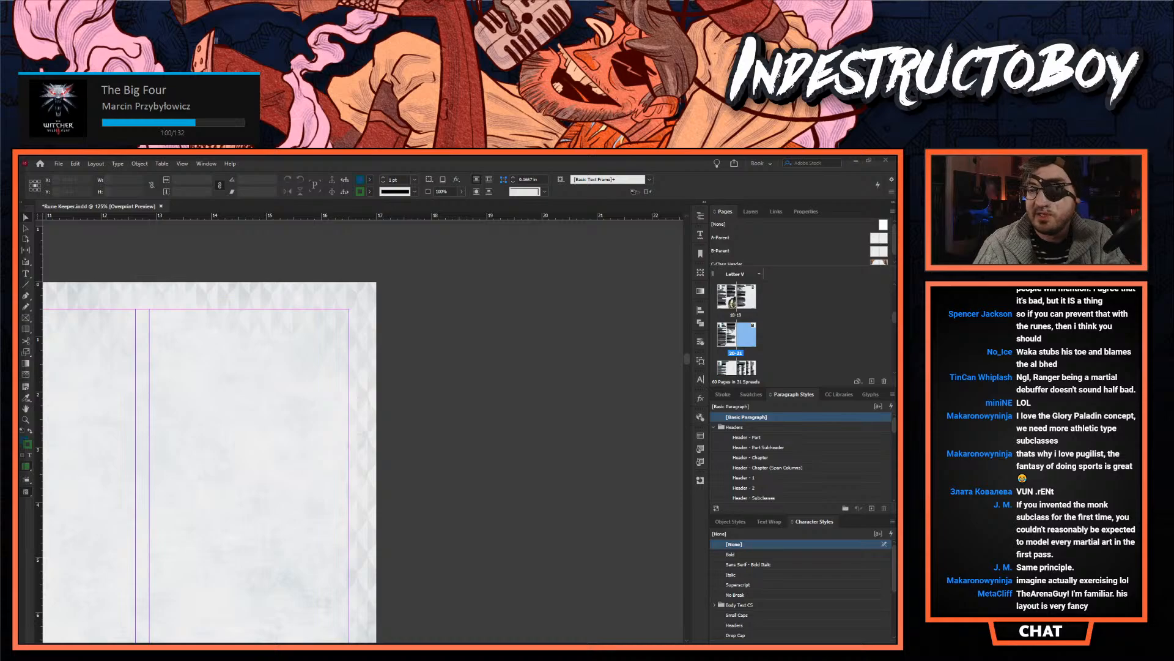
scroll(435, 618, left, 14)
scroll(360, 581, down, 6)
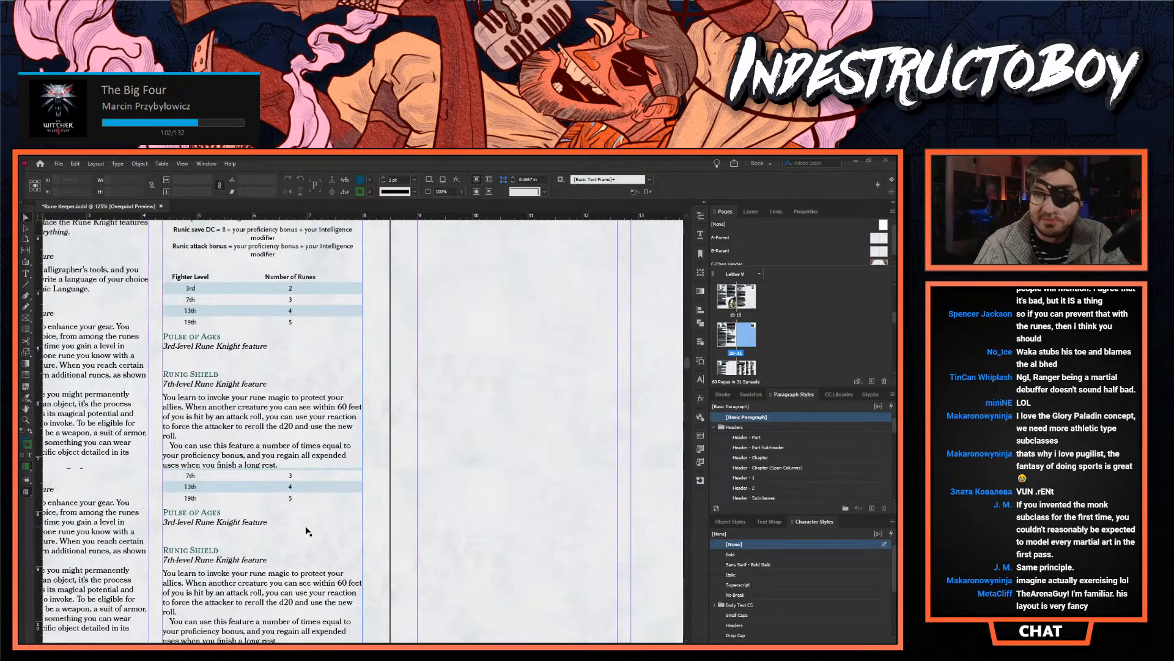
- Thread the Fighter page's text frame into a new frame filling the margins of the blank facing page
click(336, 588)
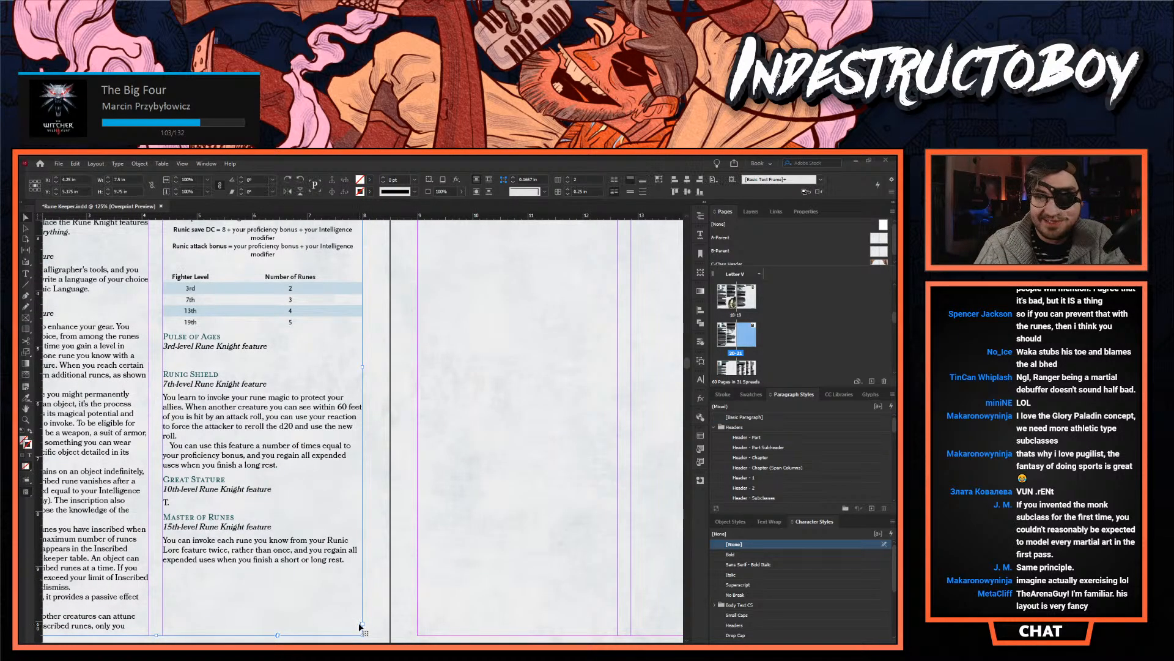
click(362, 625)
scroll(428, 428, up, 5)
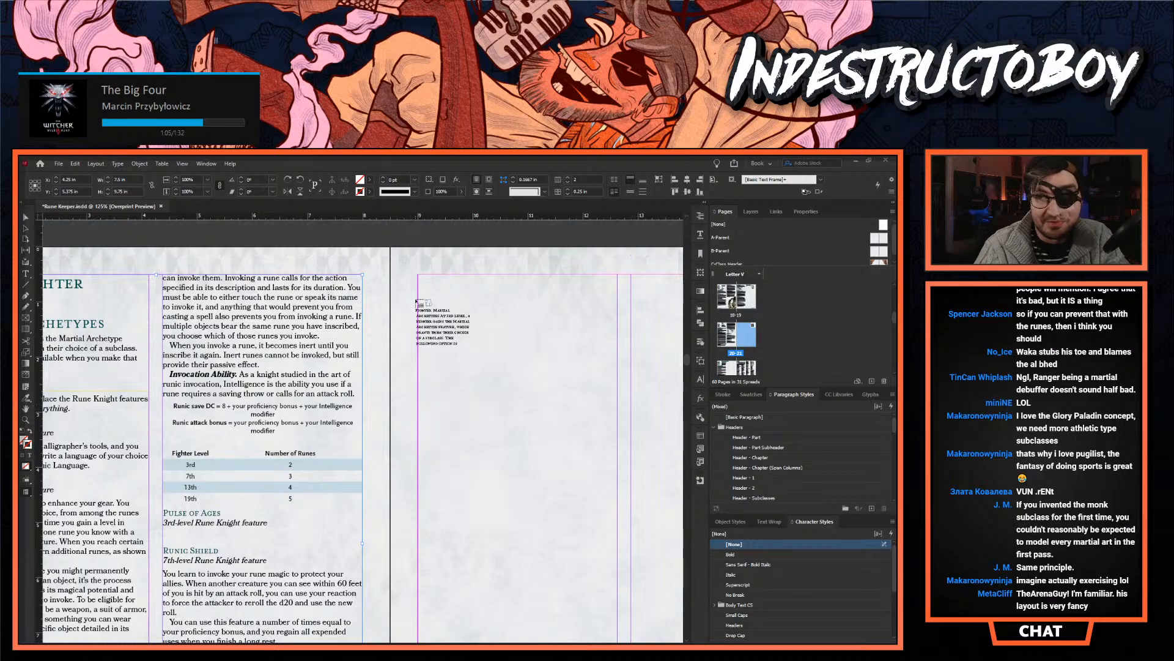
drag(418, 277, 668, 605)
- Return to the Rune Knight features and place the text cursor in the empty body under Pulse of Ages
scroll(428, 517, up, 5)
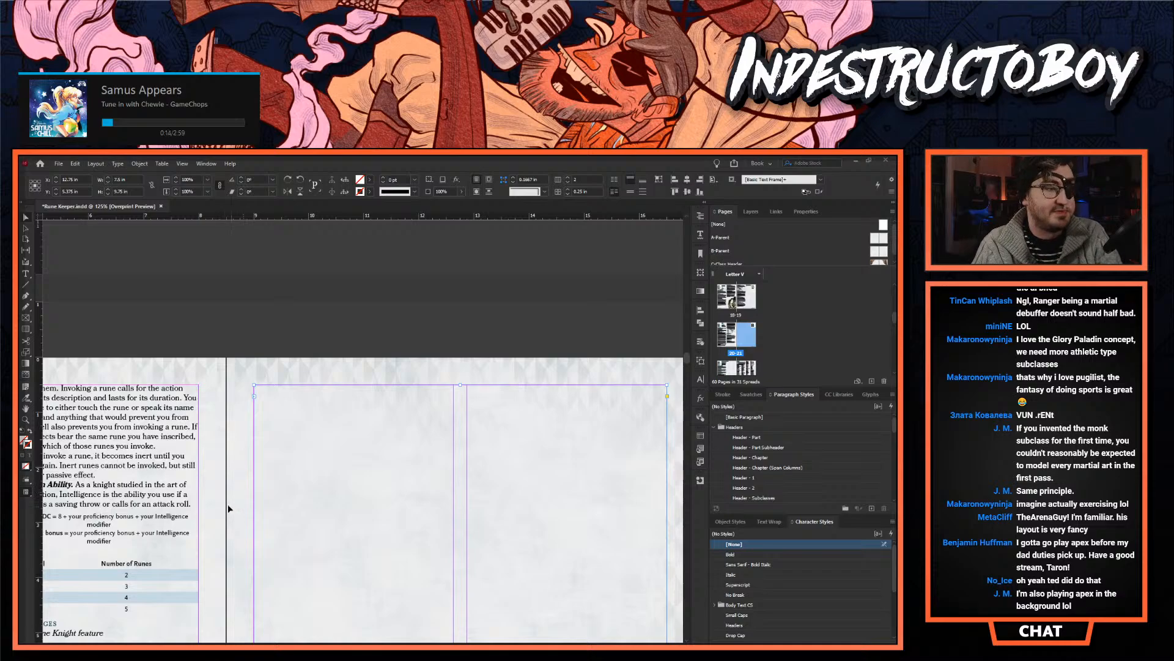
scroll(210, 480, down, 5)
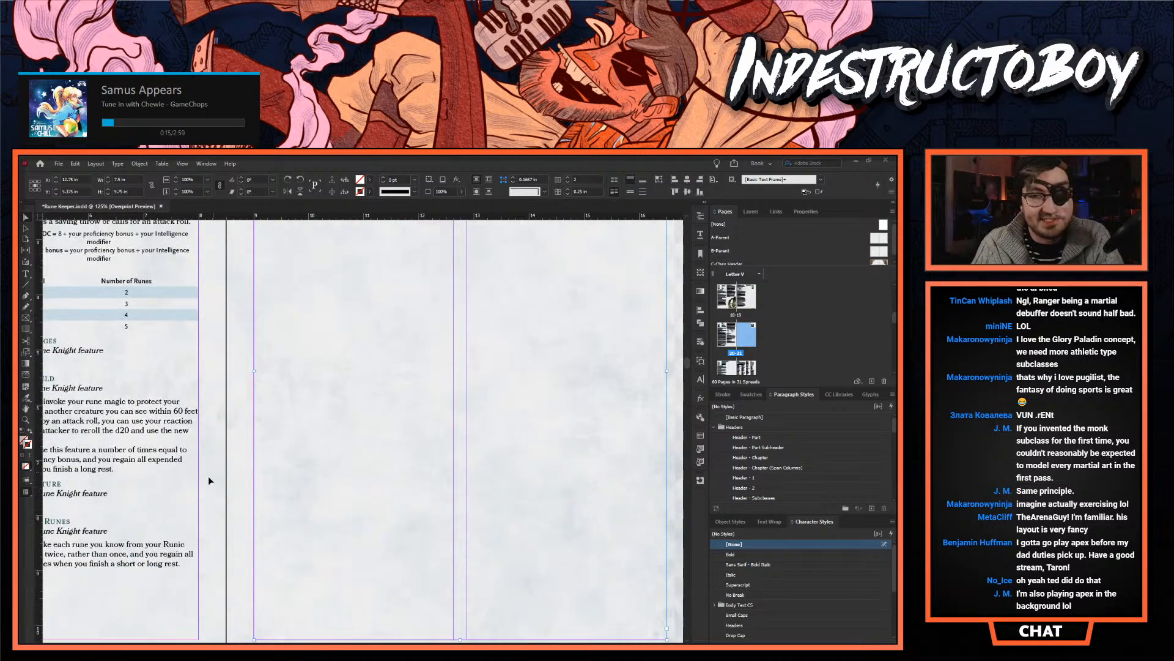
scroll(385, 636, left, 6)
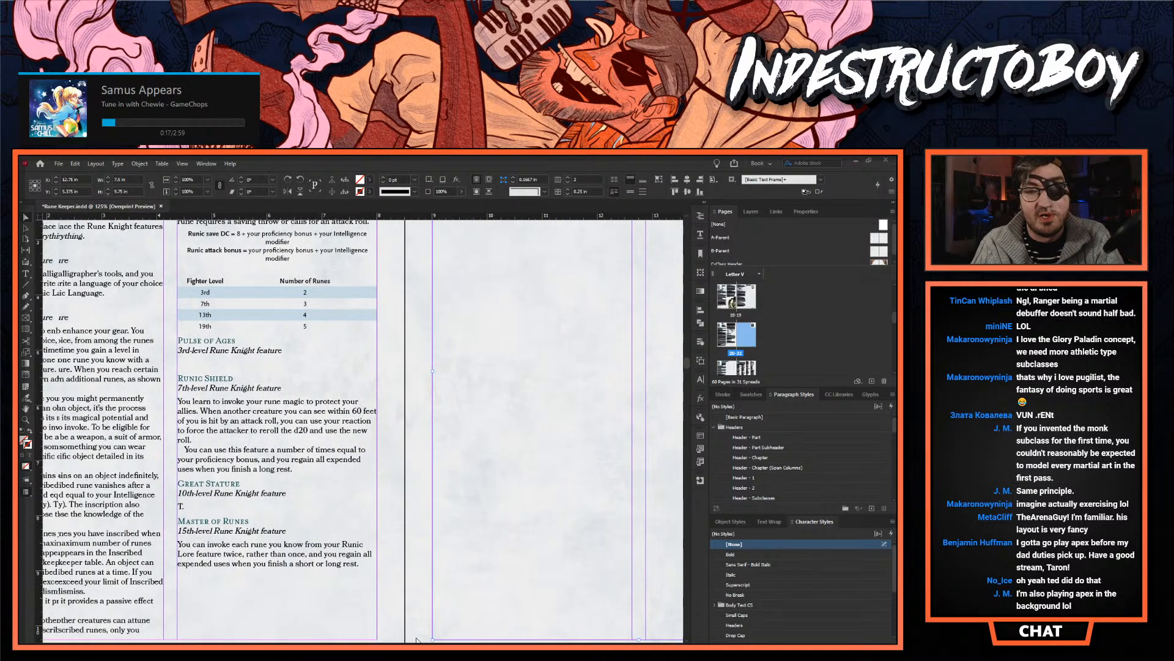
scroll(384, 632, right, 1)
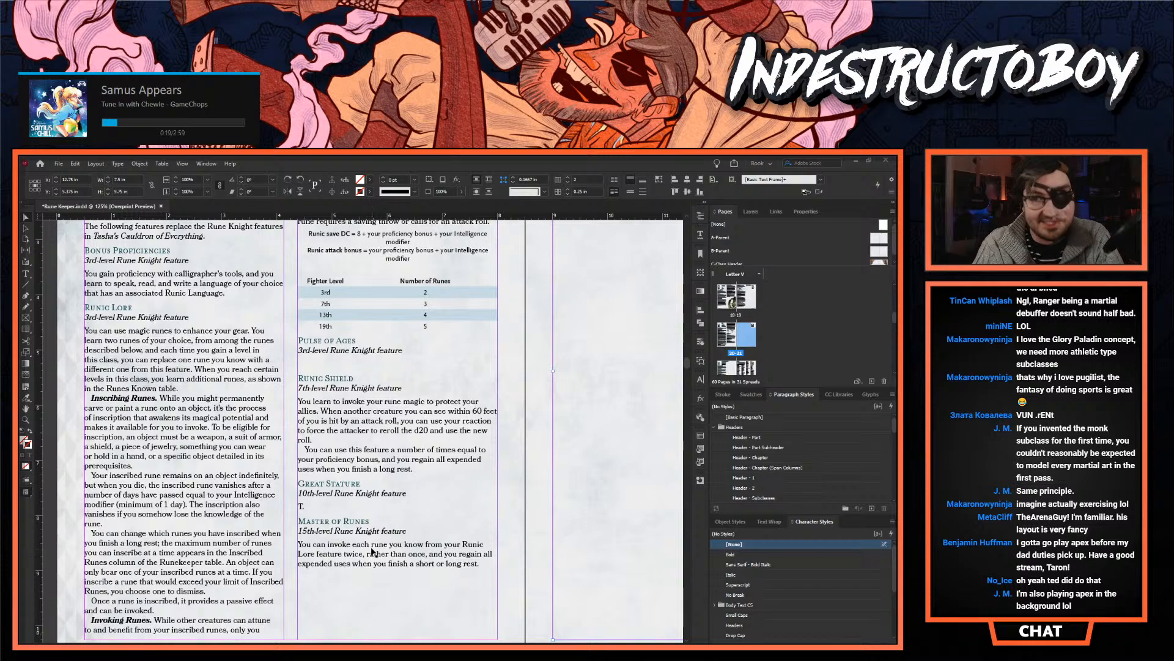
double_click(346, 362)
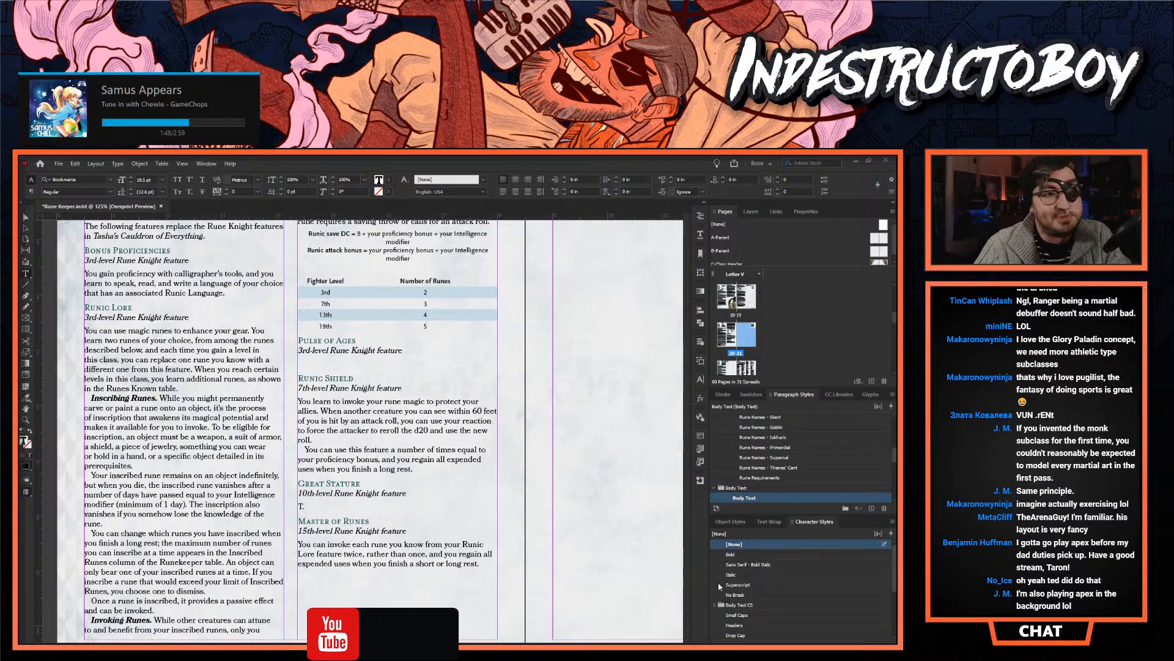
- Add an Infernal heading on its own line above the Fiendish heading in the Runes chapter's rune lists
scroll(361, 428, right, 5)
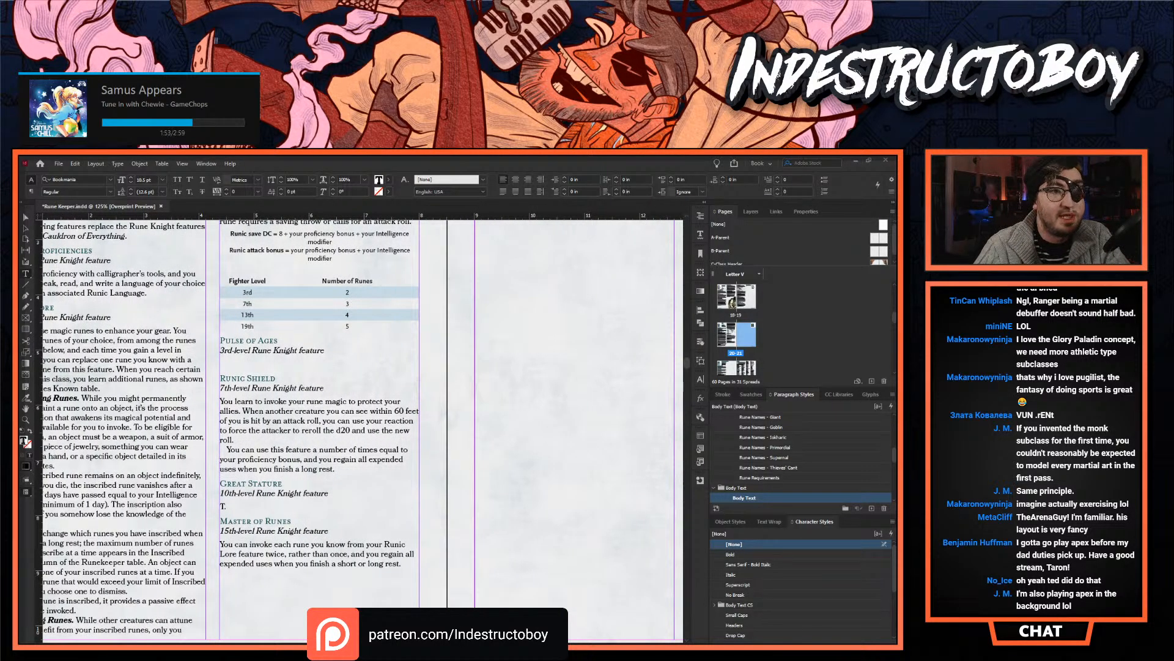
scroll(393, 517, right, 3)
scroll(392, 516, down, 10)
scroll(393, 517, down, 5)
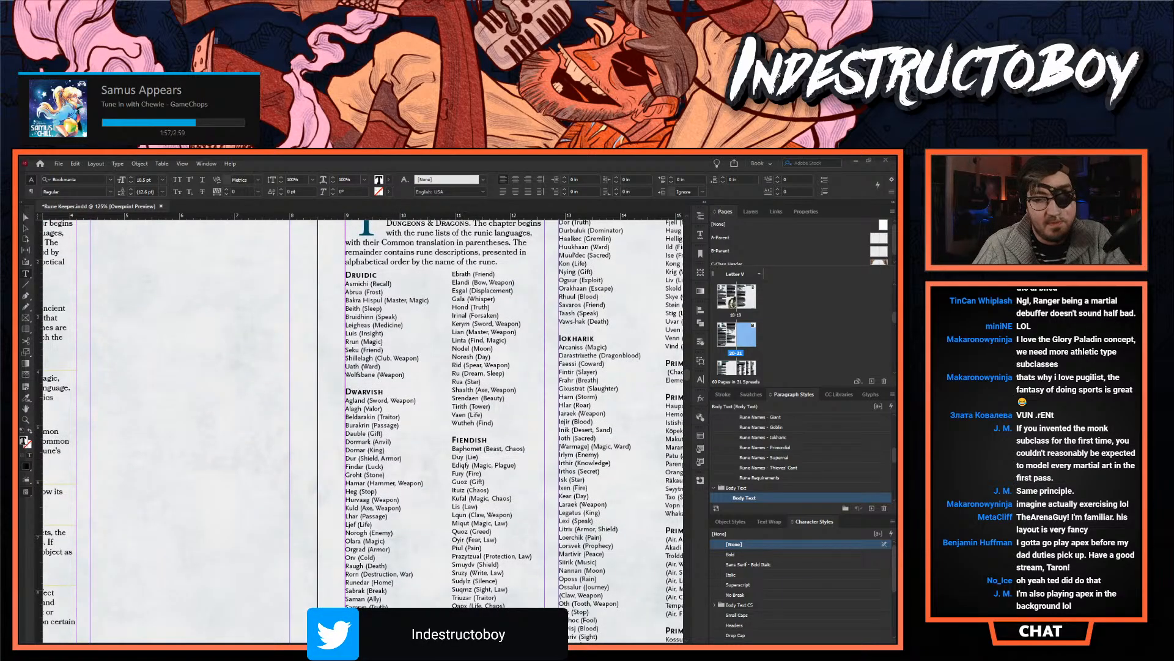
scroll(364, 428, right, 3)
scroll(288, 438, down, 3)
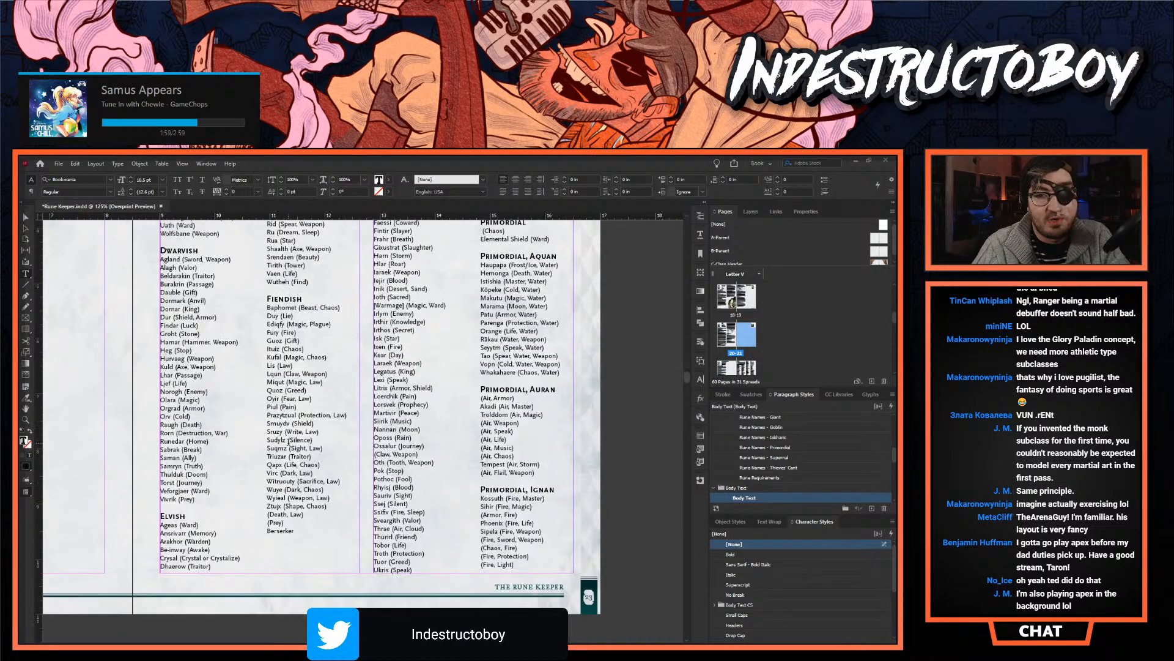
scroll(268, 456, up, 2)
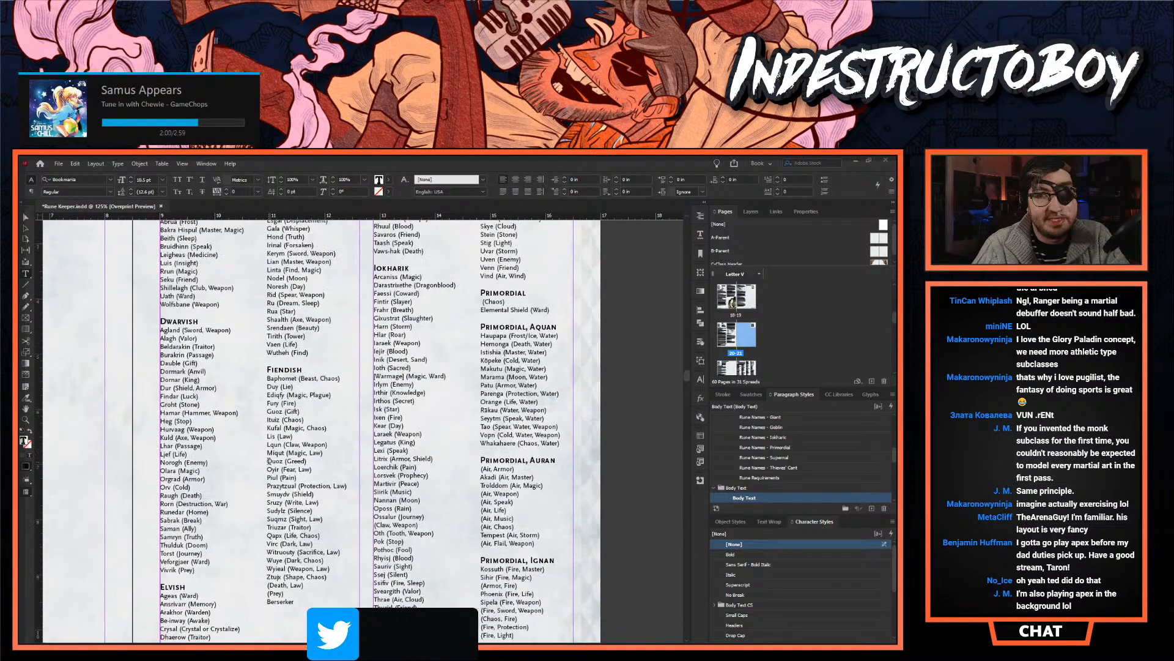
click(271, 363)
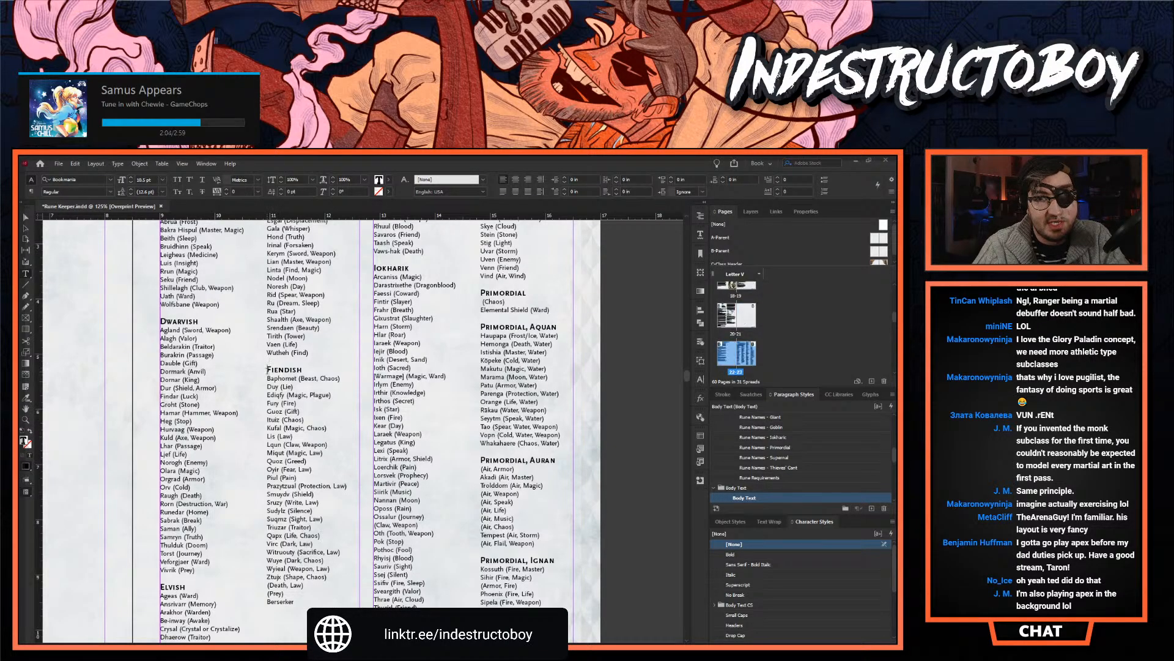
text(Infernal)
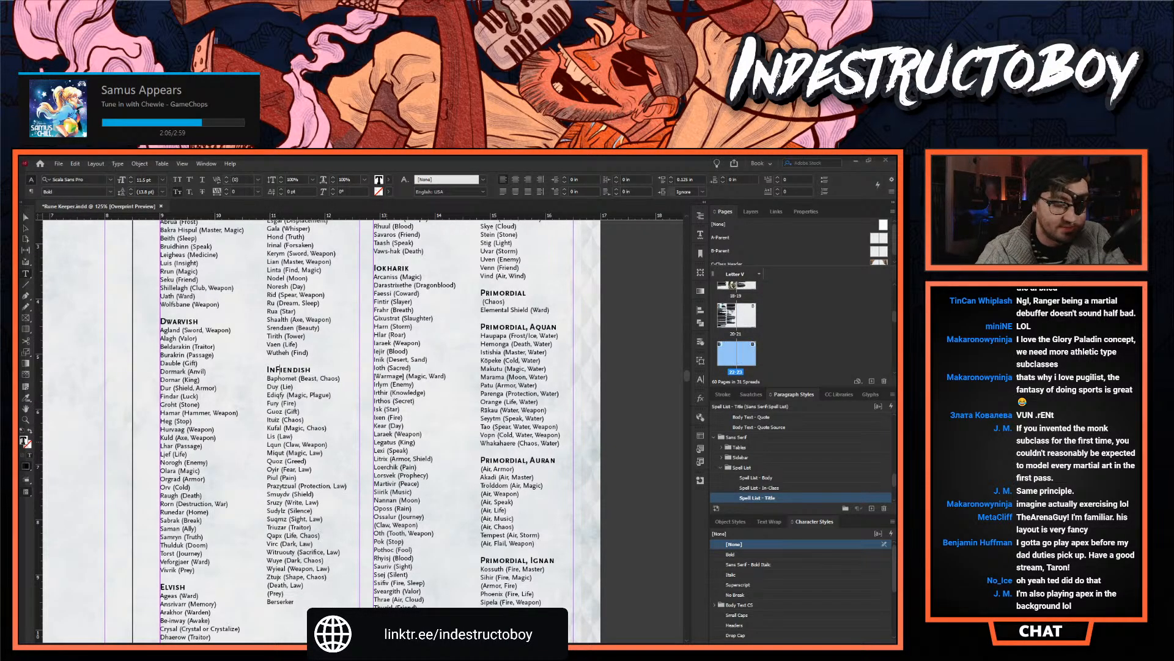
key(Return)
key(Left)
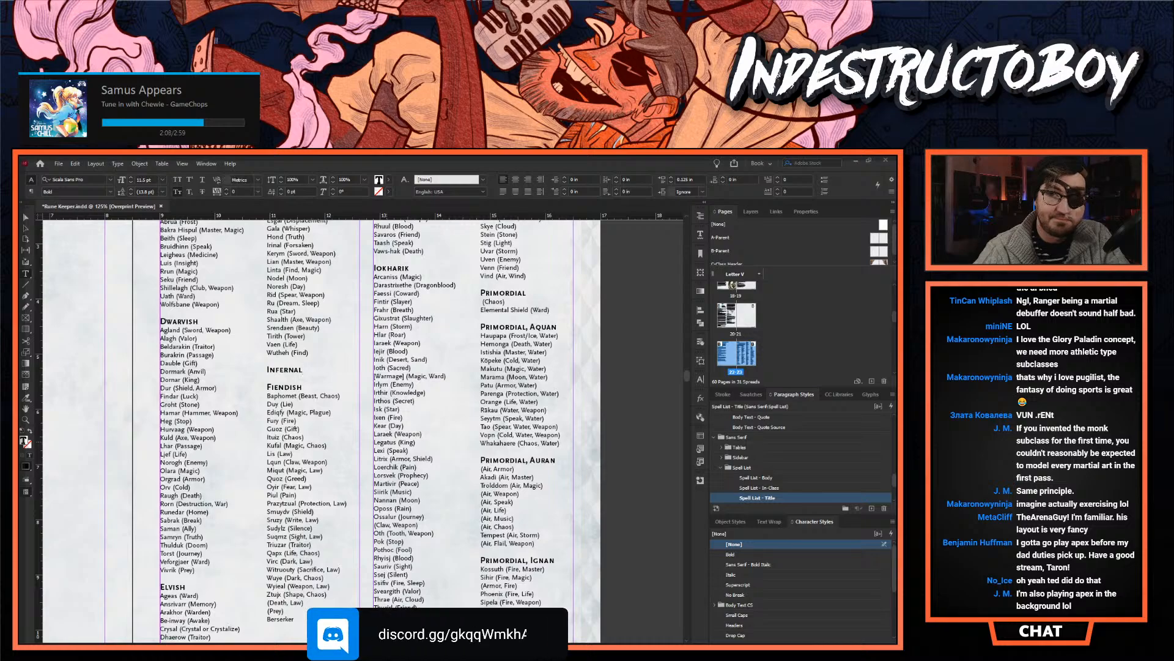
- Add an Abyssal heading above Infernal in the rune lists, with an empty list line beneath it
key(Home)
text(Abyssal)
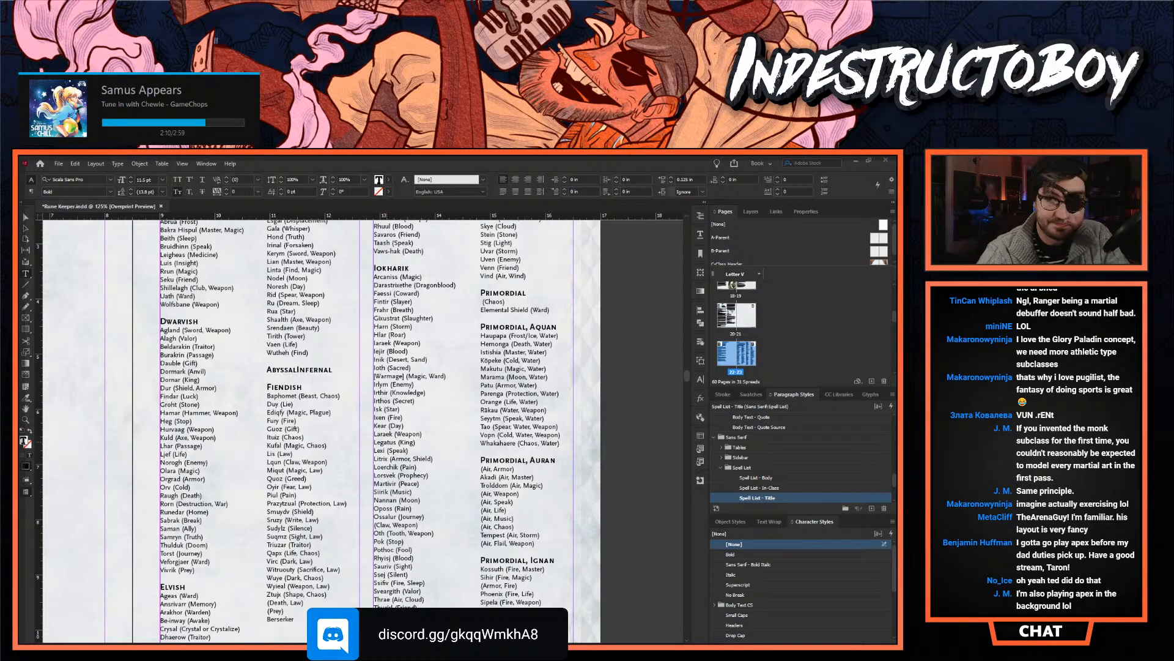
key(Return)
key(Left)
key(Return)
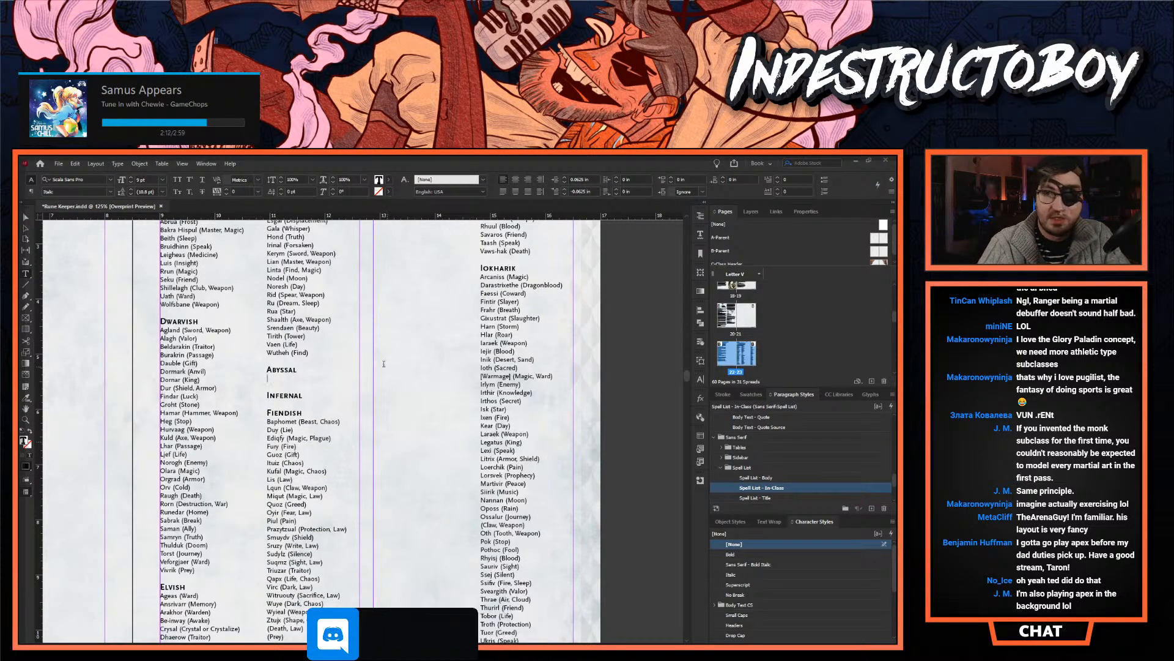
- Add an empty list line under the Infernal heading and remove the break that pushes the Goblin list to the next column
scroll(370, 367, up, 2)
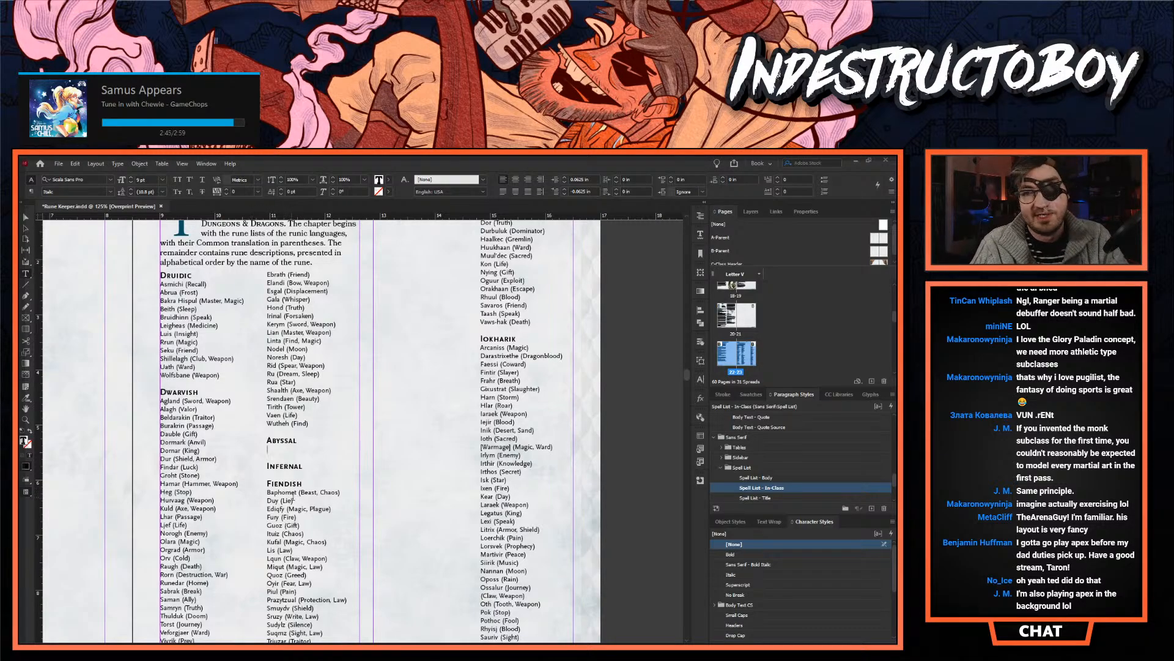
click(306, 465)
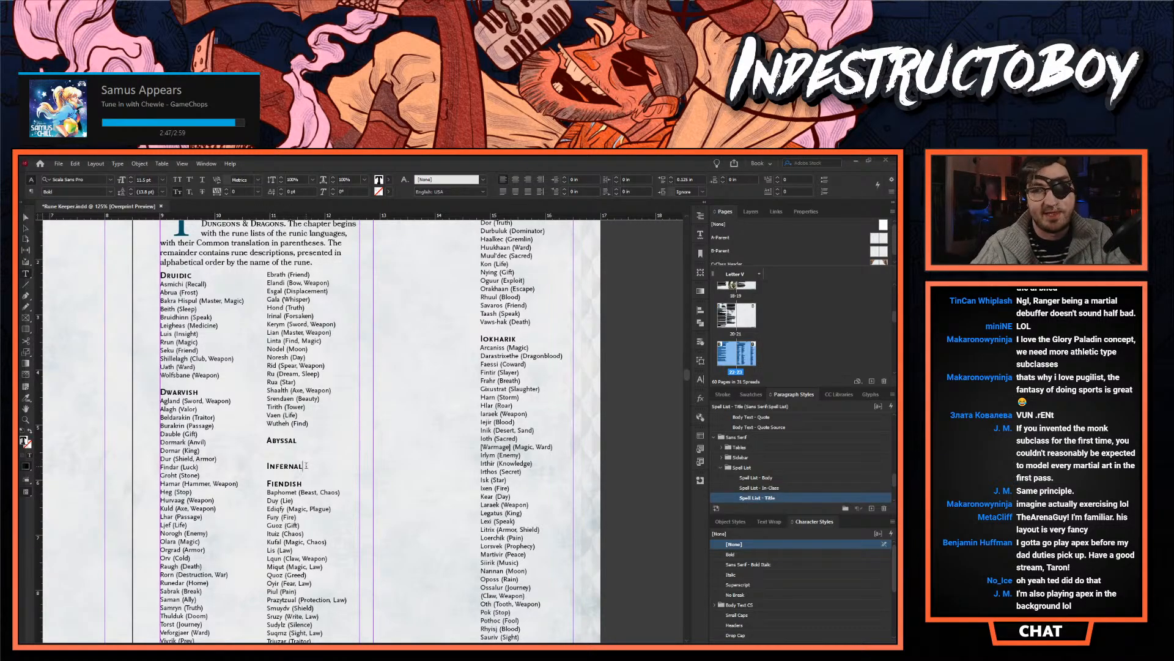
key(Return)
scroll(367, 446, up, 4)
click(406, 431)
key(Delete)
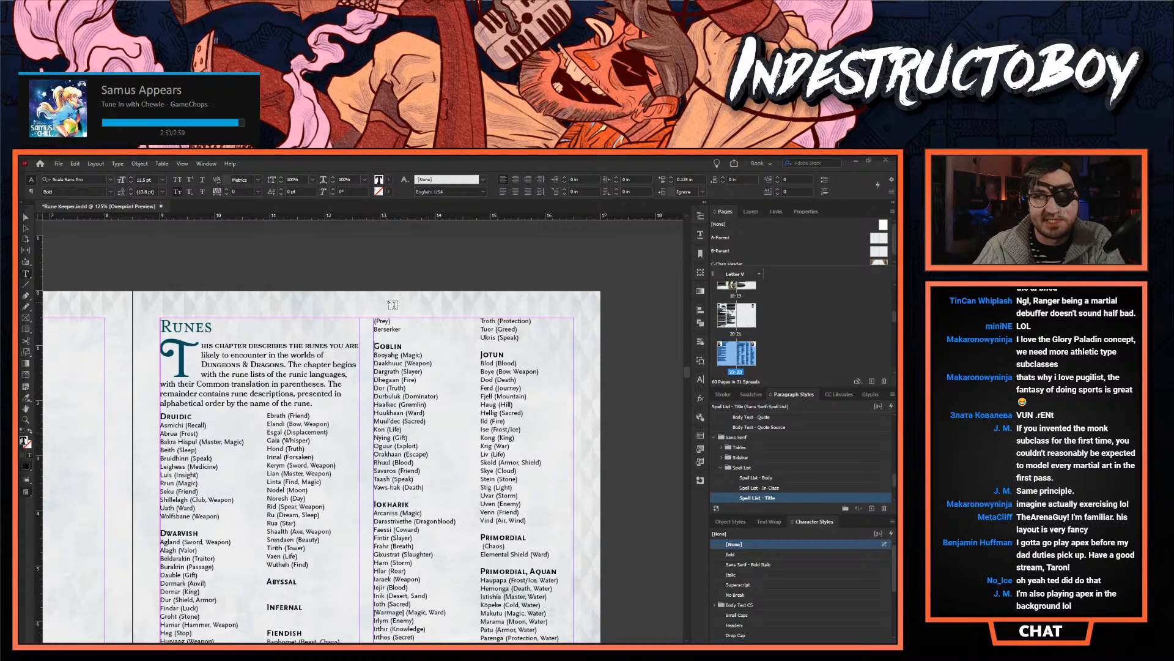
scroll(354, 405, down, 5)
scroll(354, 406, up, 10)
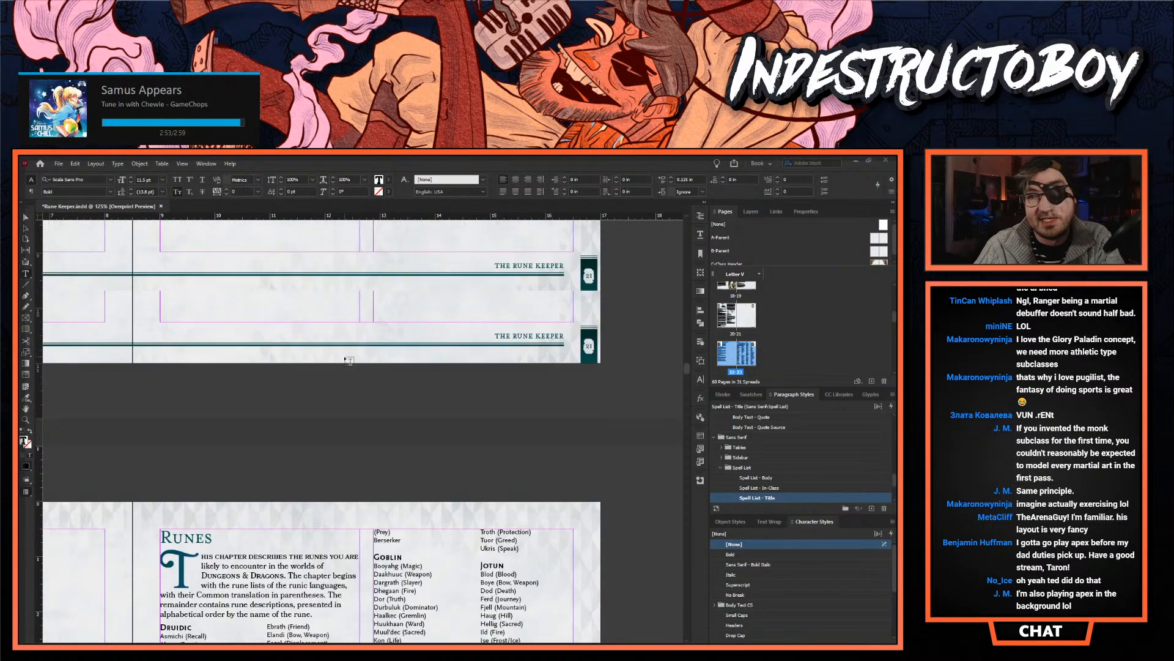
scroll(342, 360, up, 18)
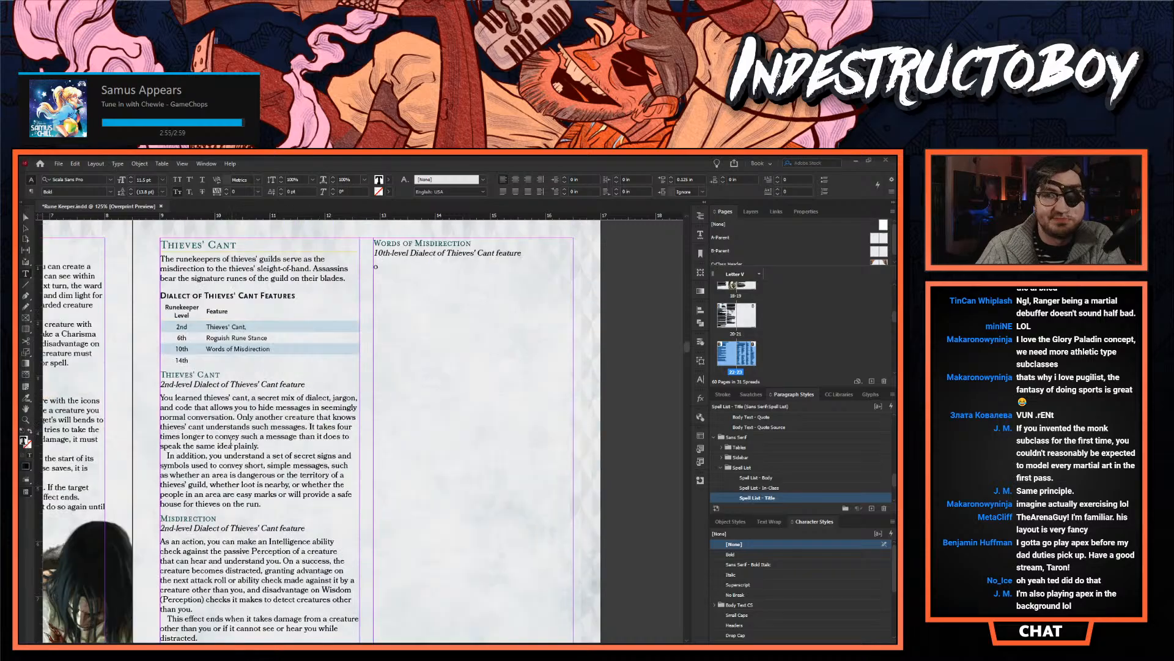
scroll(222, 436, down, 15)
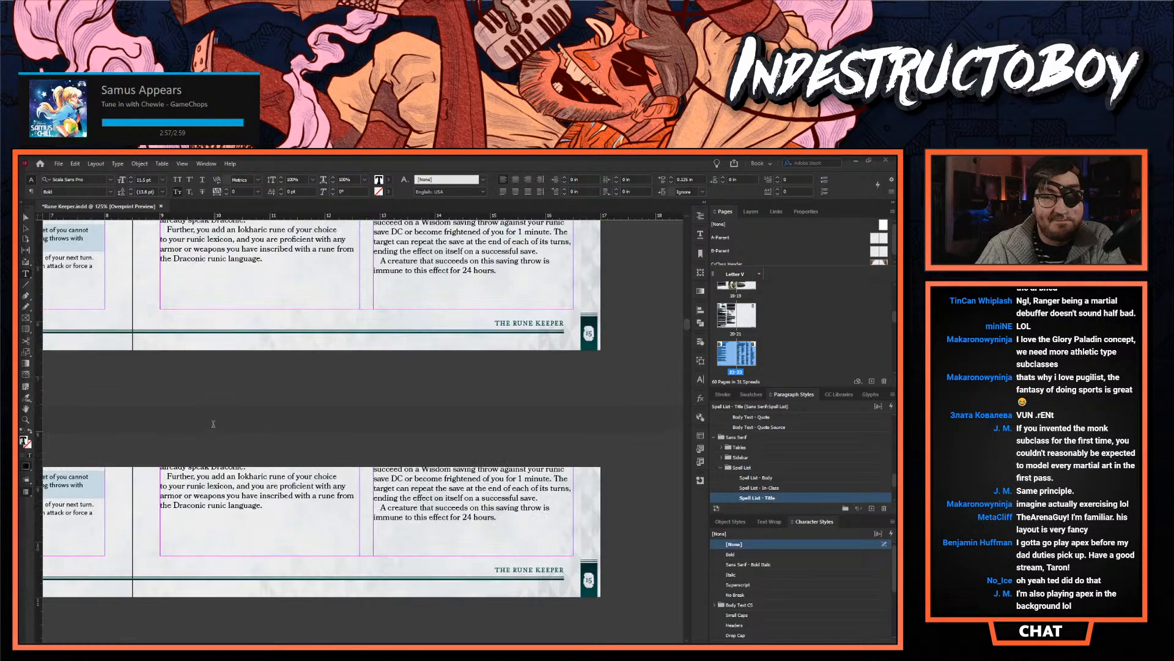
- Review the Fiendish dialect's introduction, feature table and feature descriptions
scroll(214, 422, up, 6)
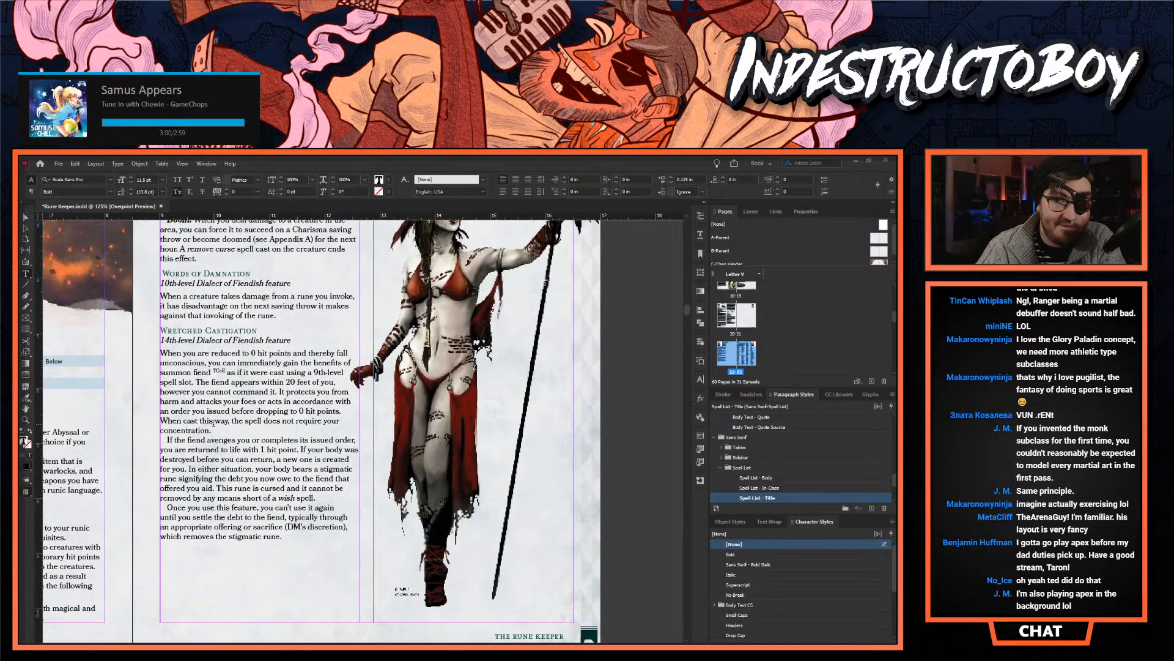
scroll(389, 632, left, 10)
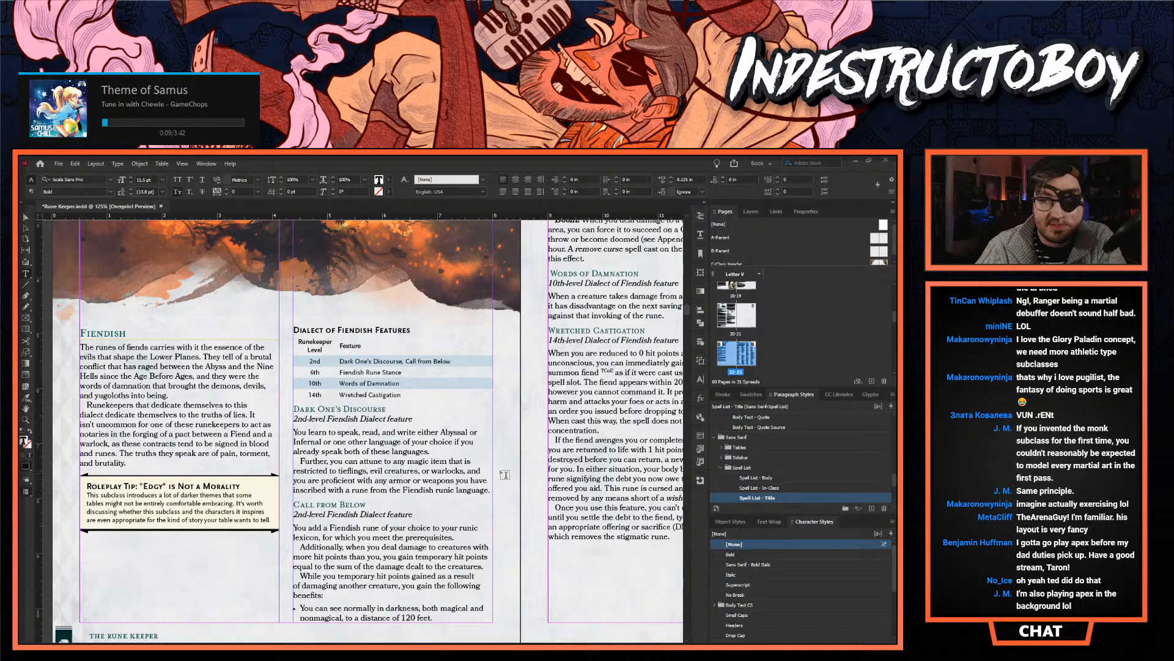
scroll(364, 428, right, 5)
scroll(364, 428, left, 4)
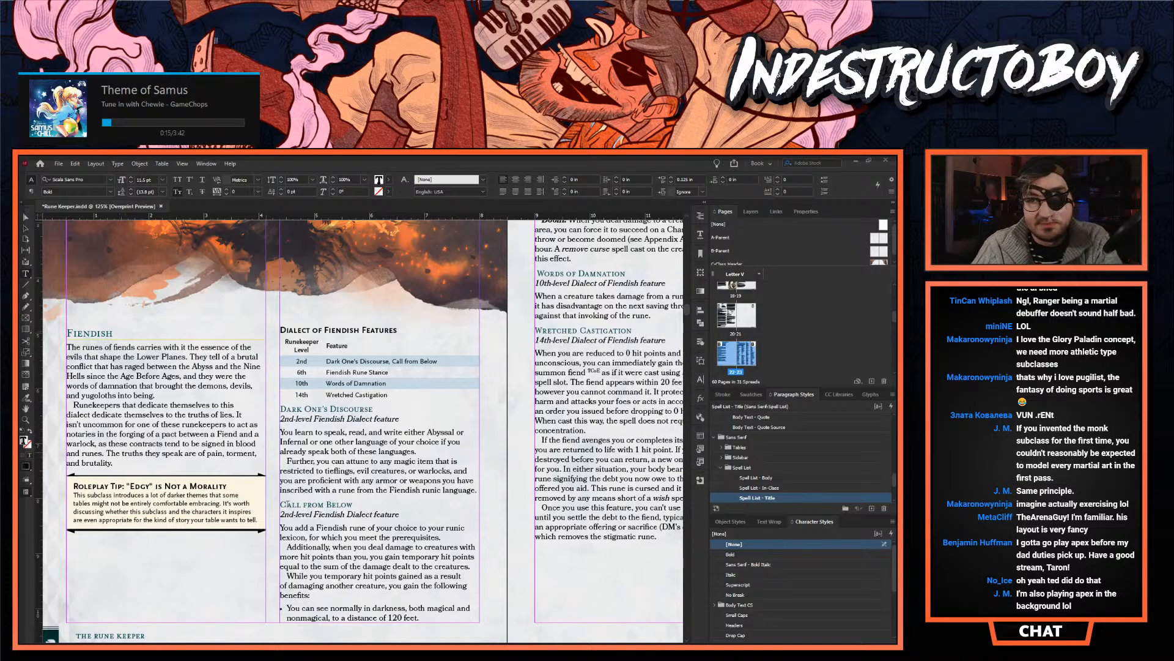
scroll(421, 604, down, 20)
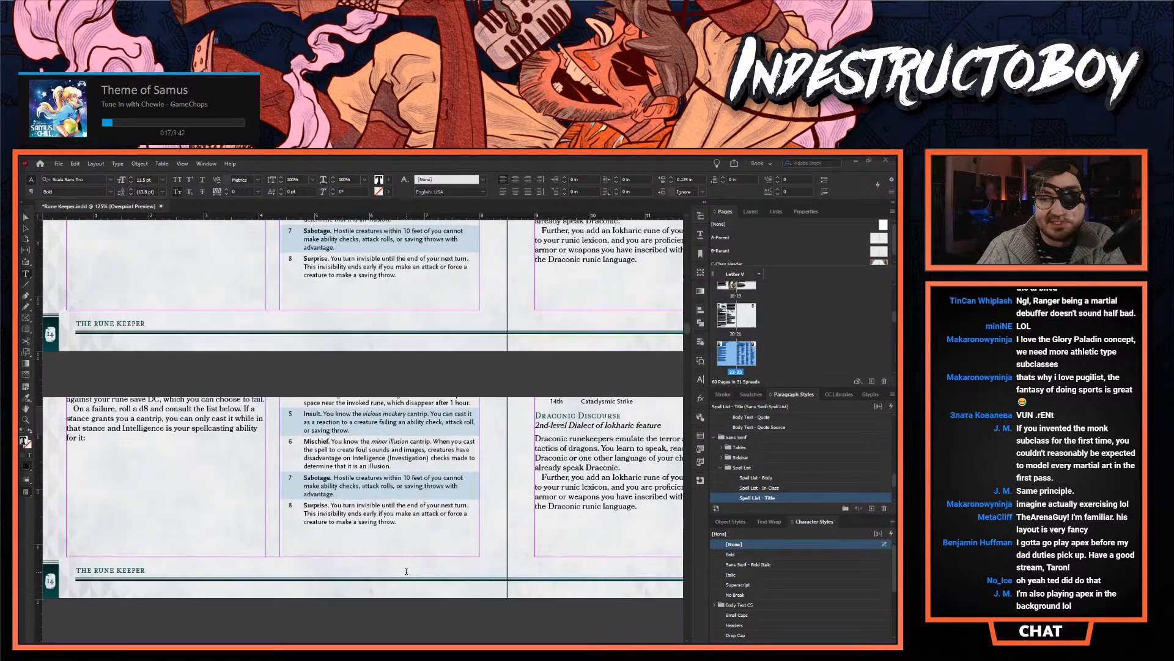
scroll(449, 490, down, 10)
scroll(450, 489, right, 3)
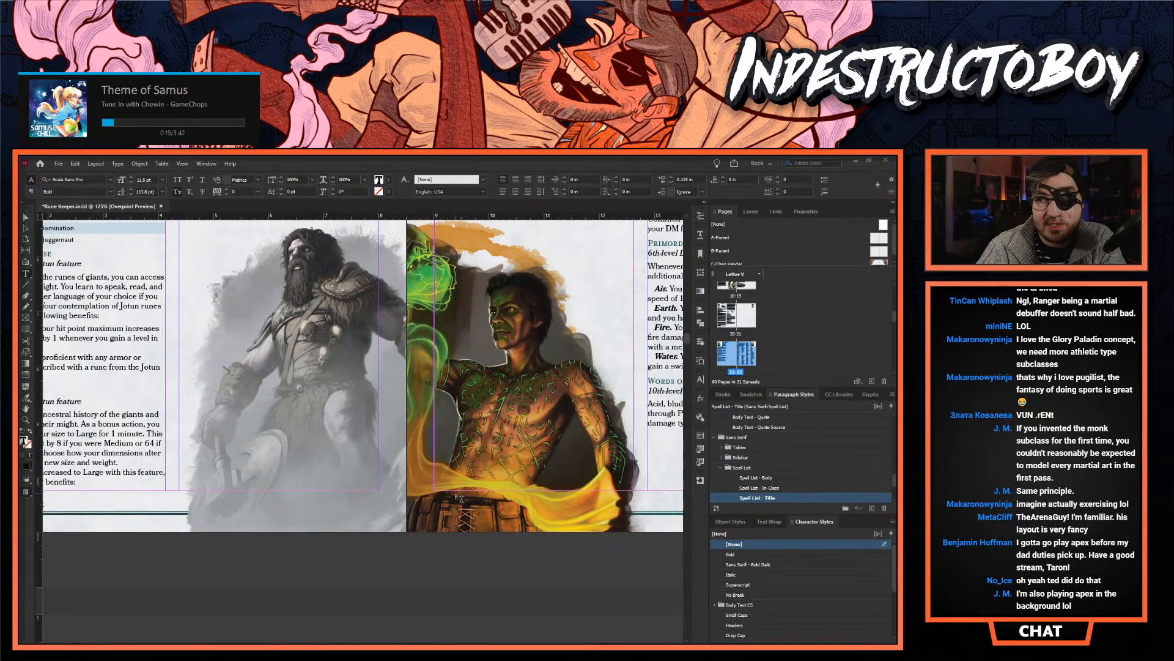
- Move the rune Baphomet (Beast, Chaos) from the Fiendish list to the empty line under Abyssal in the rune lists
scroll(450, 489, up, 20)
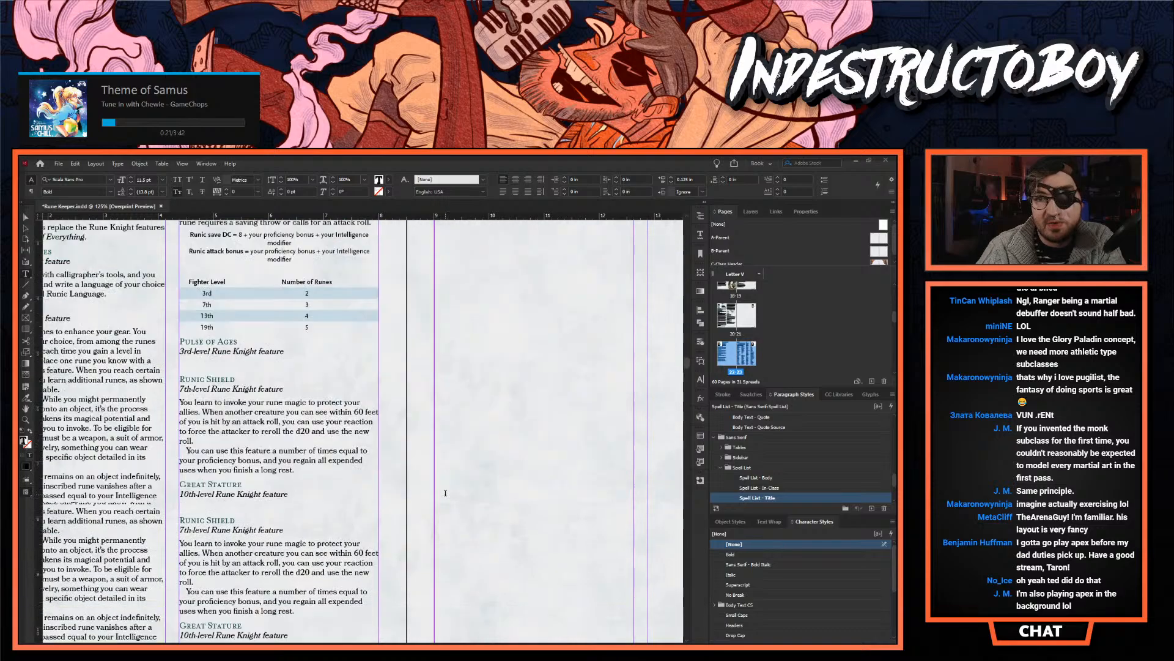
scroll(446, 493, down, 3)
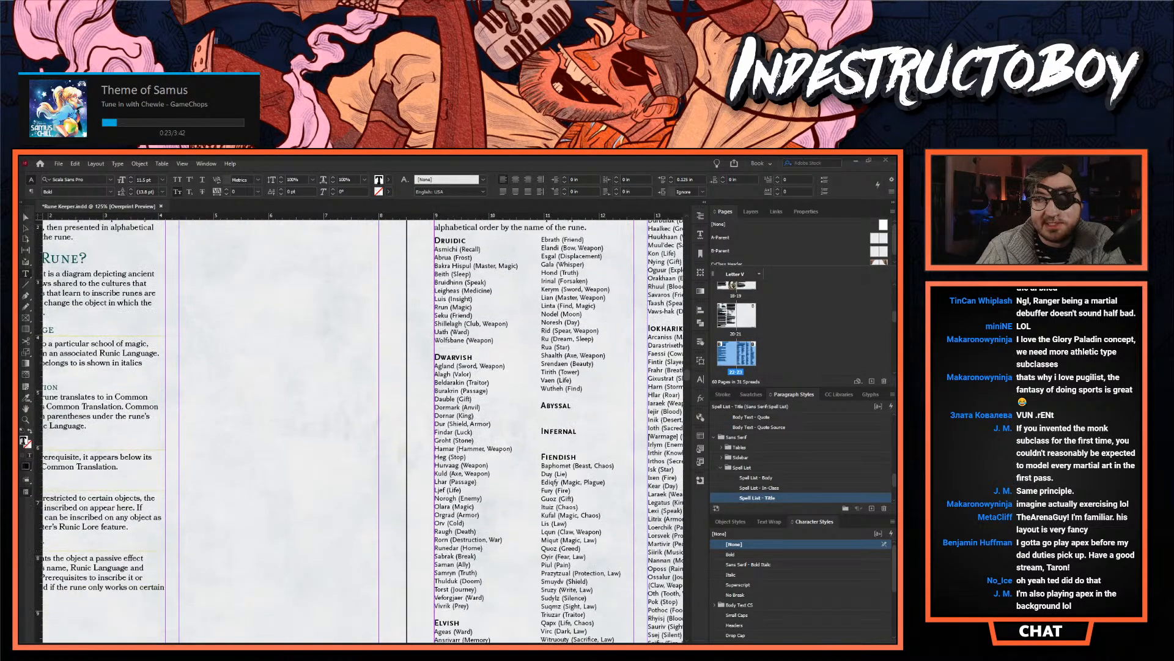
scroll(446, 492, right, 1)
scroll(311, 456, right, 6)
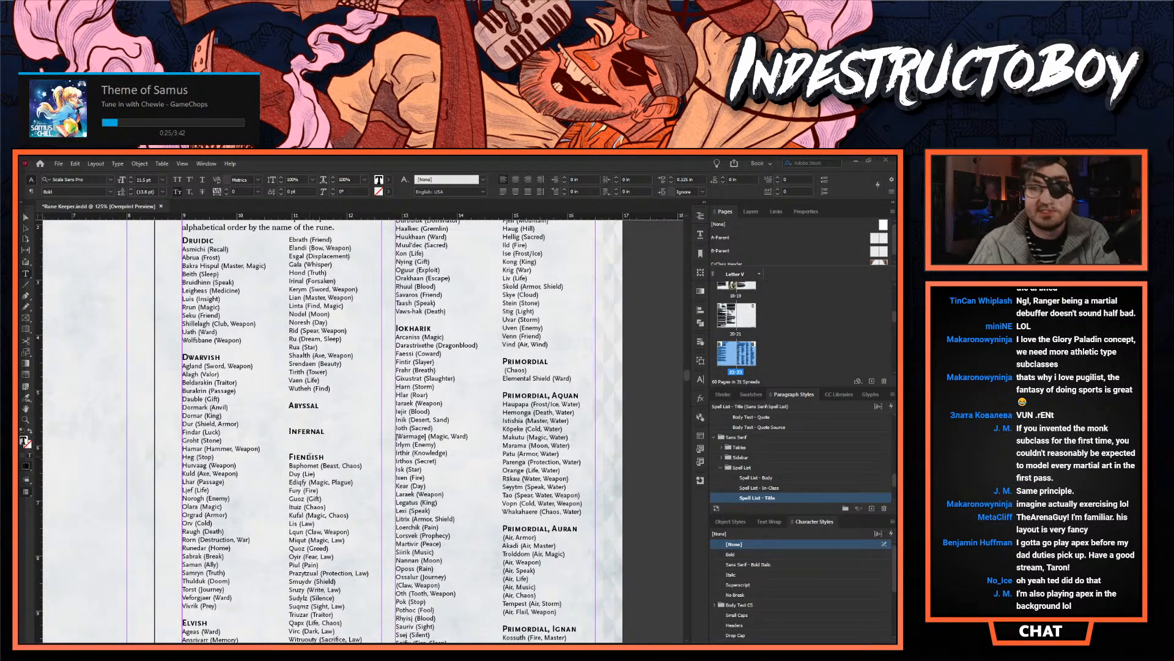
double_click(327, 465)
triple_click(328, 465)
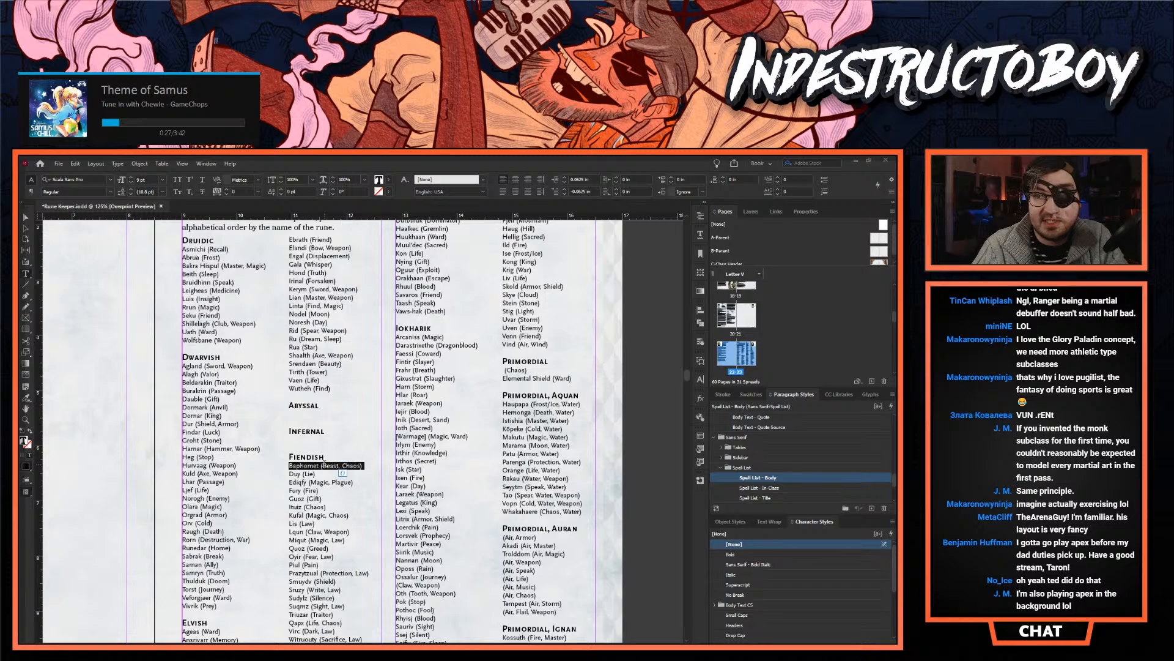
key(BackSpace)
key(ctrl+z)
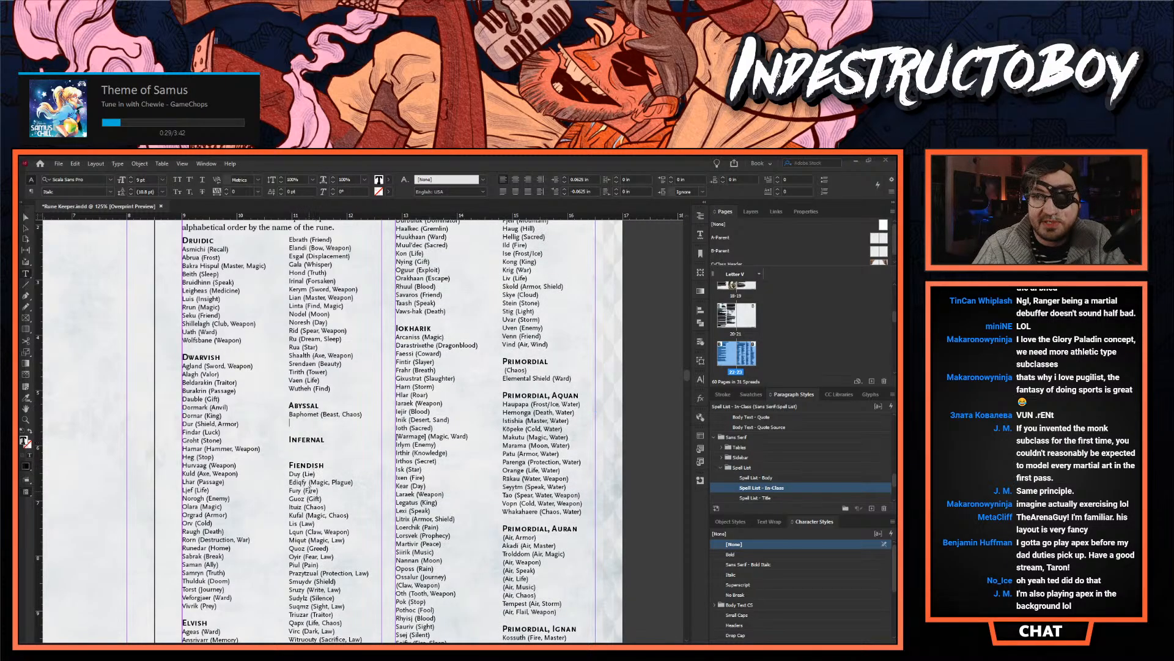
- Move Ediqfy (Magic, Plague) from the Fiendish list to the empty line under the Infernal heading
double_click(298, 481)
triple_click(301, 482)
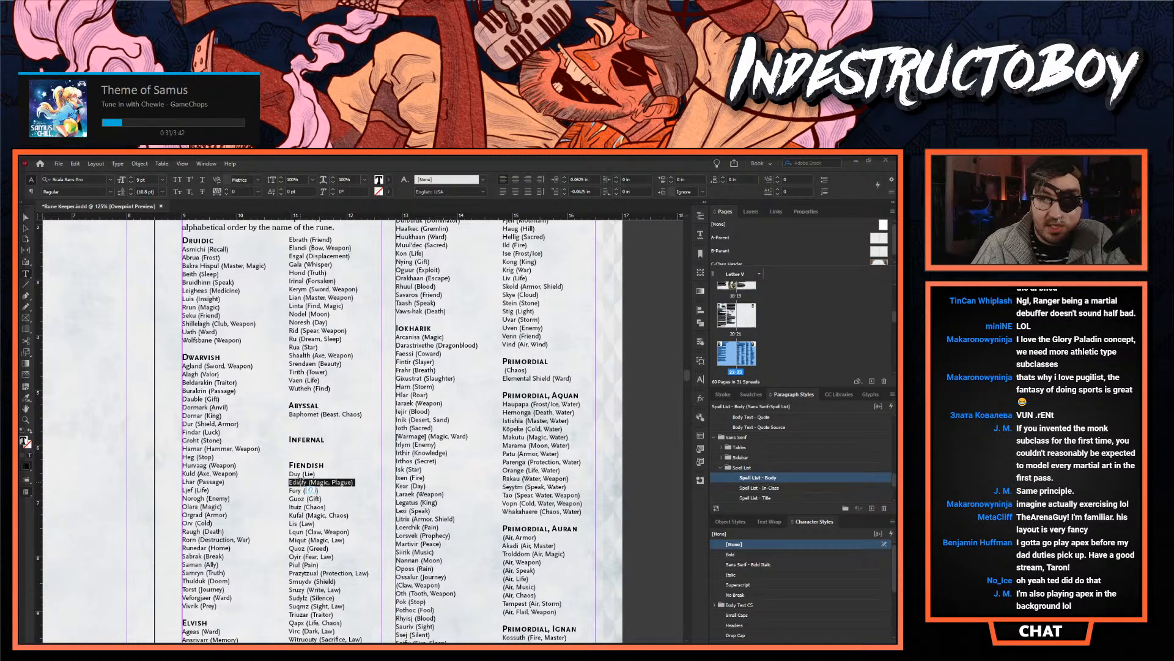
key(ctrl+x)
click(297, 451)
key(ctrl+v)
- Move the runes Duy (Lie), Fury (Fire) and Guoz (Gift) from the Fiendish list to the end of the Infernal list
click(309, 482)
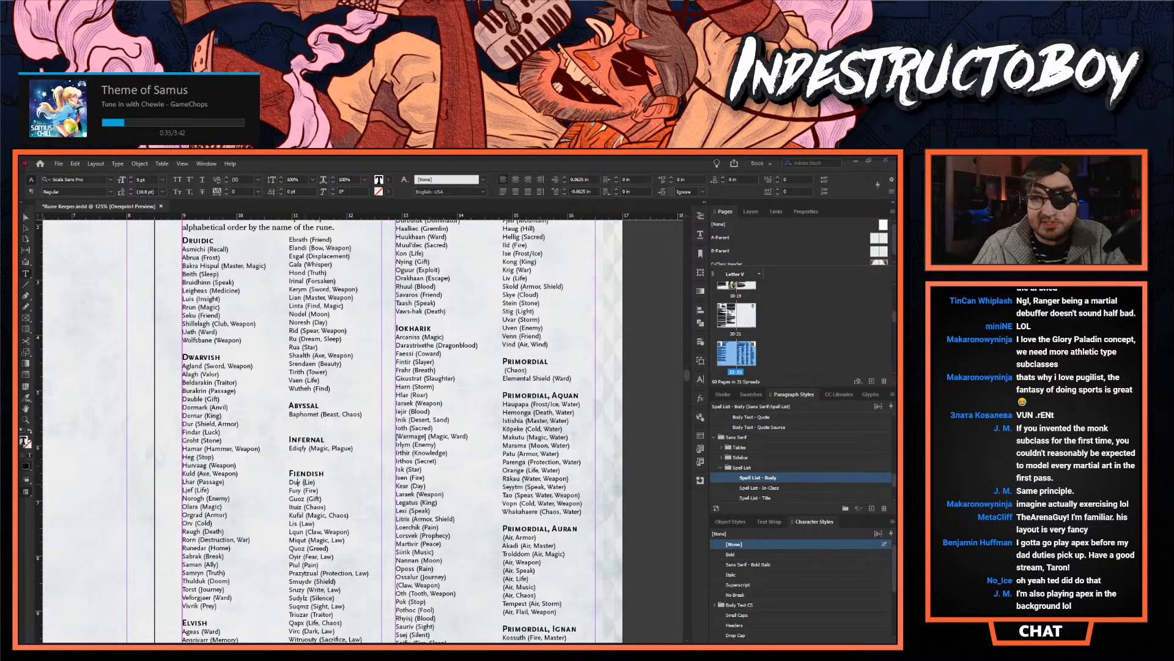
scroll(300, 477, down, 3)
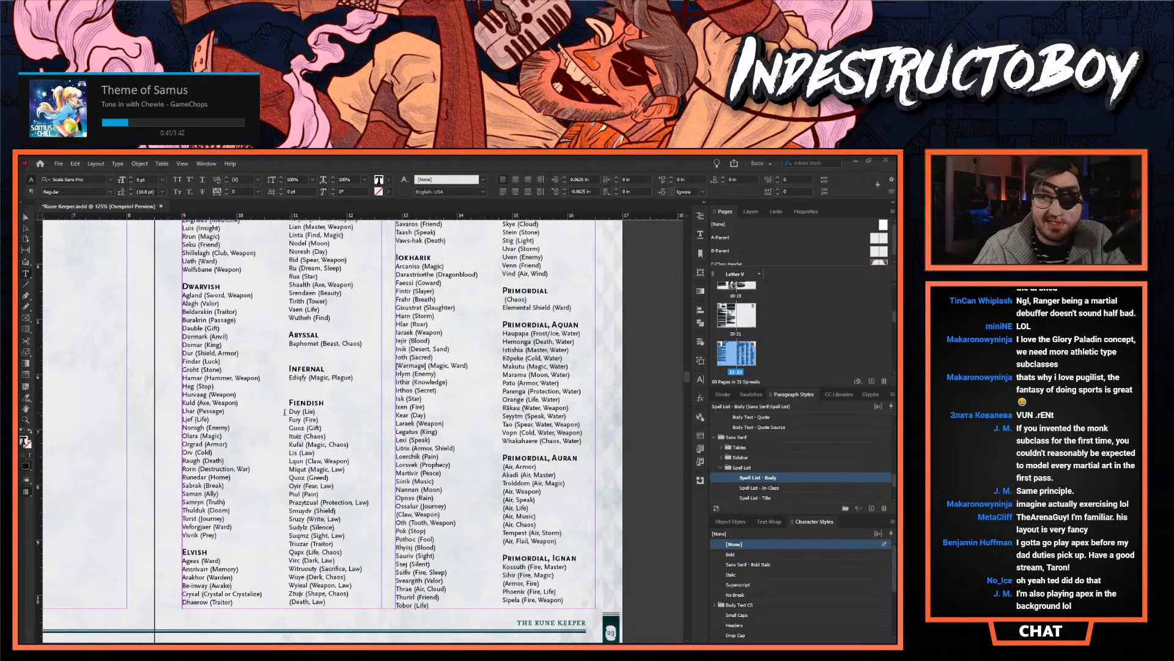
drag(285, 412, 289, 426)
key(ctrl+x)
click(310, 384)
key(ctrl+v)
triple_click(309, 429)
key(ctrl+x)
click(311, 400)
key(ctrl+v)
- Move Ituiz (Chaos) and Kufal (Magic, Chaos) from the Fiendish list to the Abyssal list, below Baphomet
triple_click(284, 437)
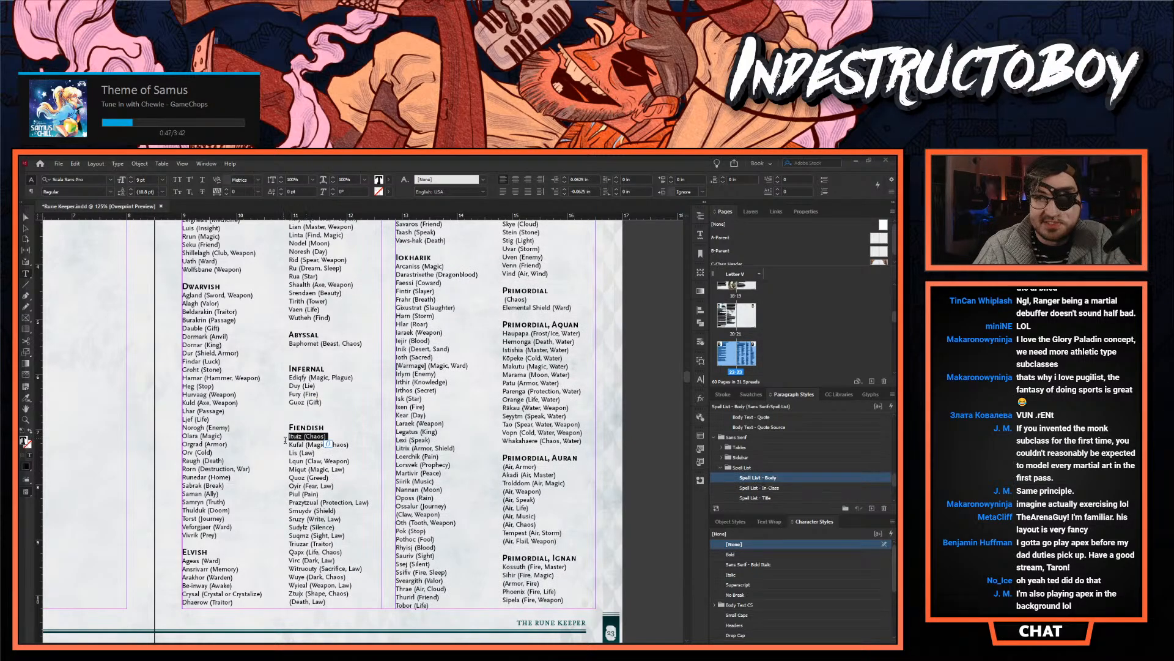
drag(283, 437, 350, 445)
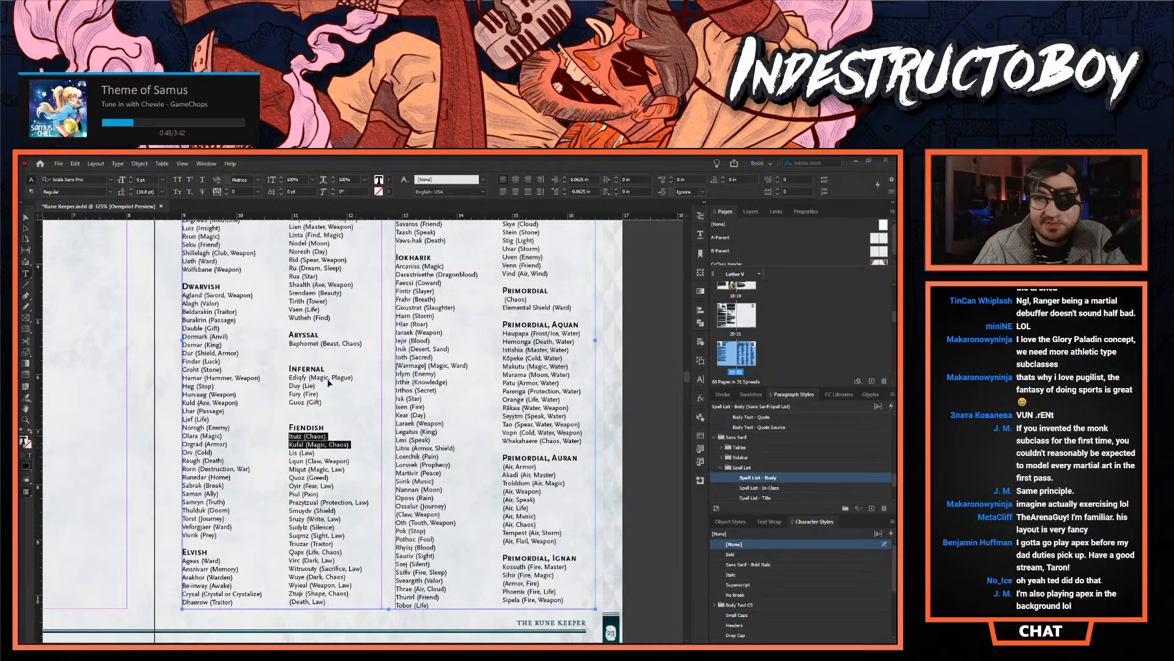
key(ctrl+x)
click(309, 352)
key(ctrl+v)
- Move Lis (Law) from the Fiendish list to the Infernal list, below Guoz (Gift)
click(304, 452)
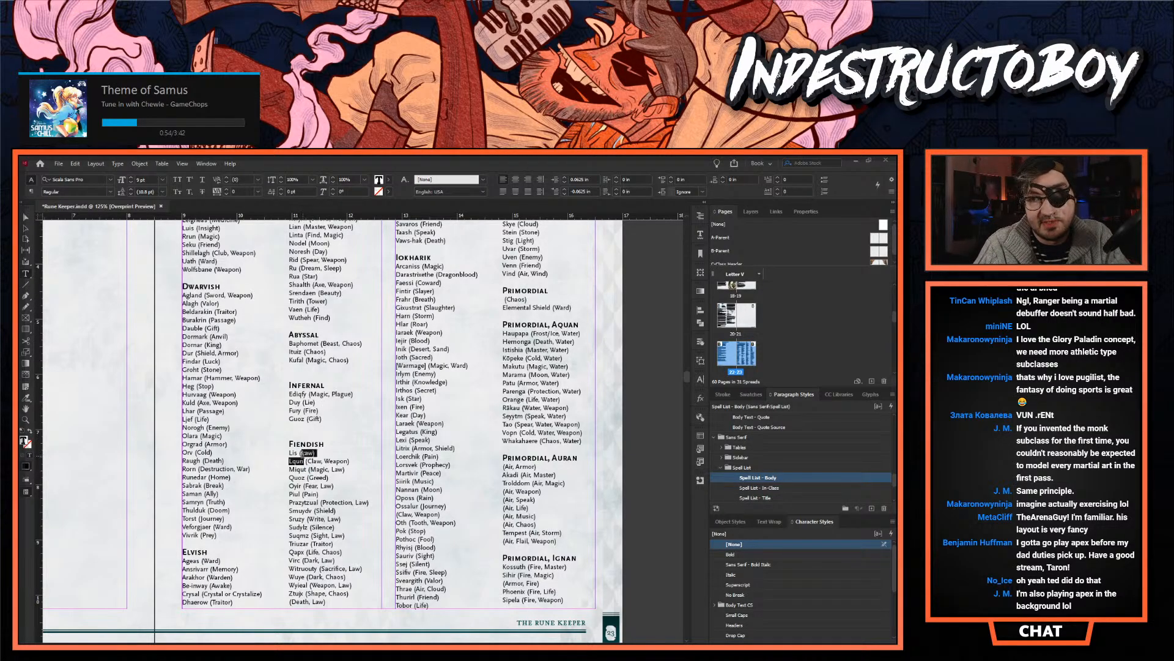
key(Escape)
key(ctrl+x)
click(296, 428)
key(ctrl+v)
- Move Lqun (Claw, Weapon) from the Fiendish list to the end of the Abyssal list
triple_click(297, 462)
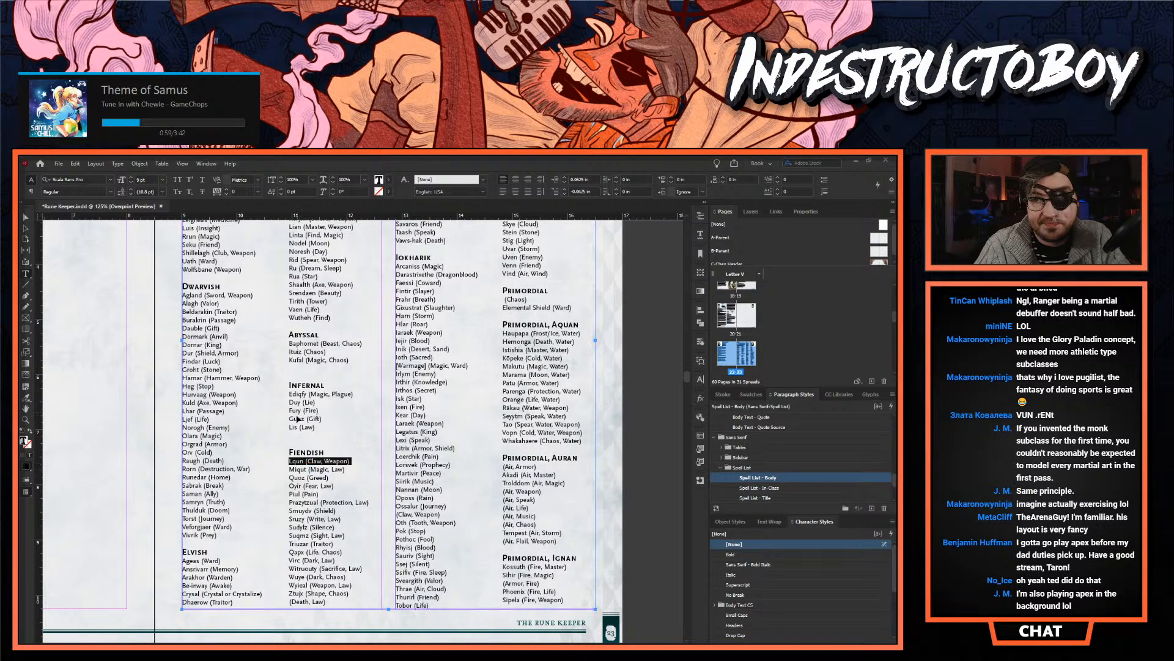
key(ctrl+x)
click(296, 368)
key(ctrl+v)
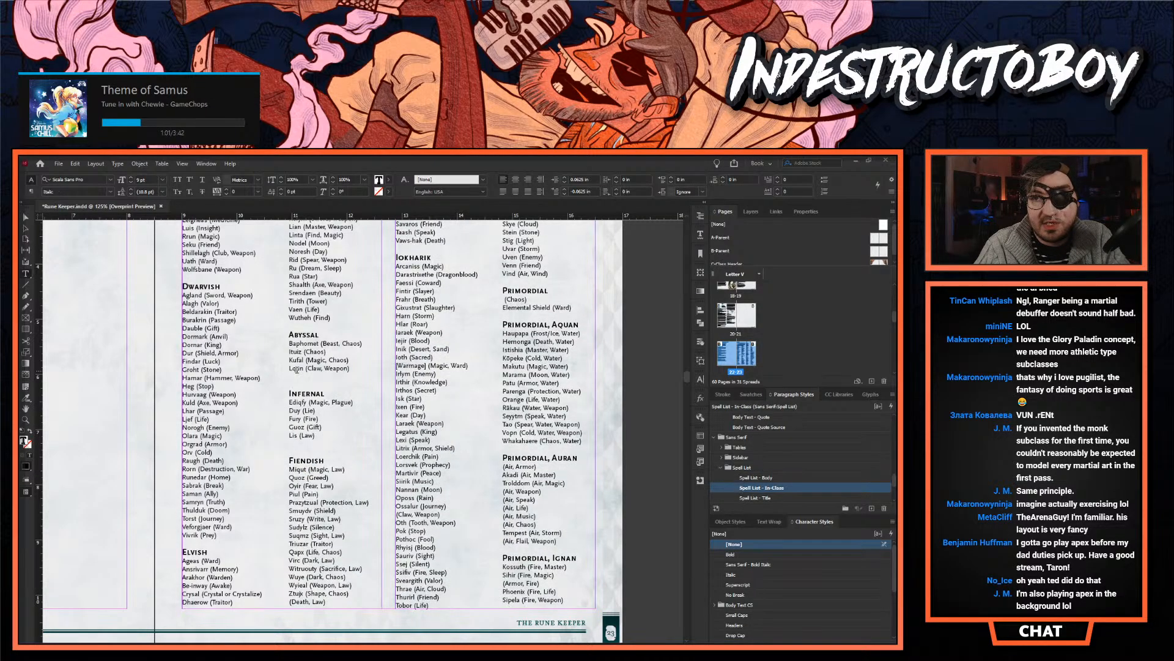
- Move Miqut (Magic, Law) and Quoz (Greed) from the Fiendish list to the end of the Infernal list
triple_click(303, 469)
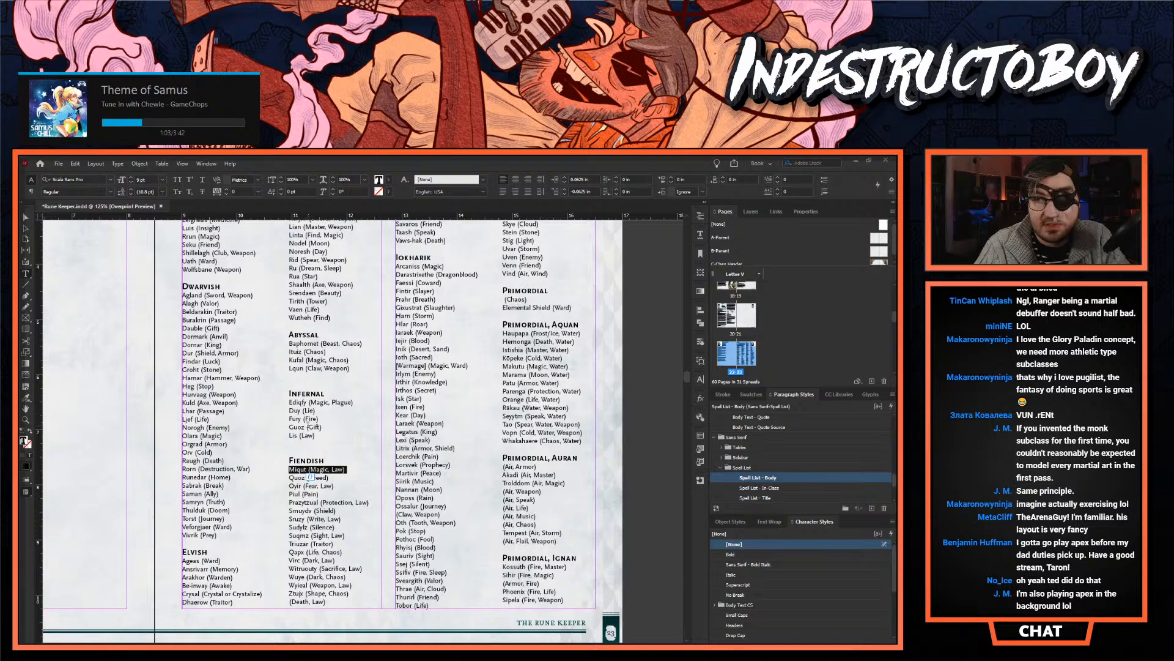
key(ctrl+x)
key(Up)
key(Up)
key(Up)
key(ctrl+v)
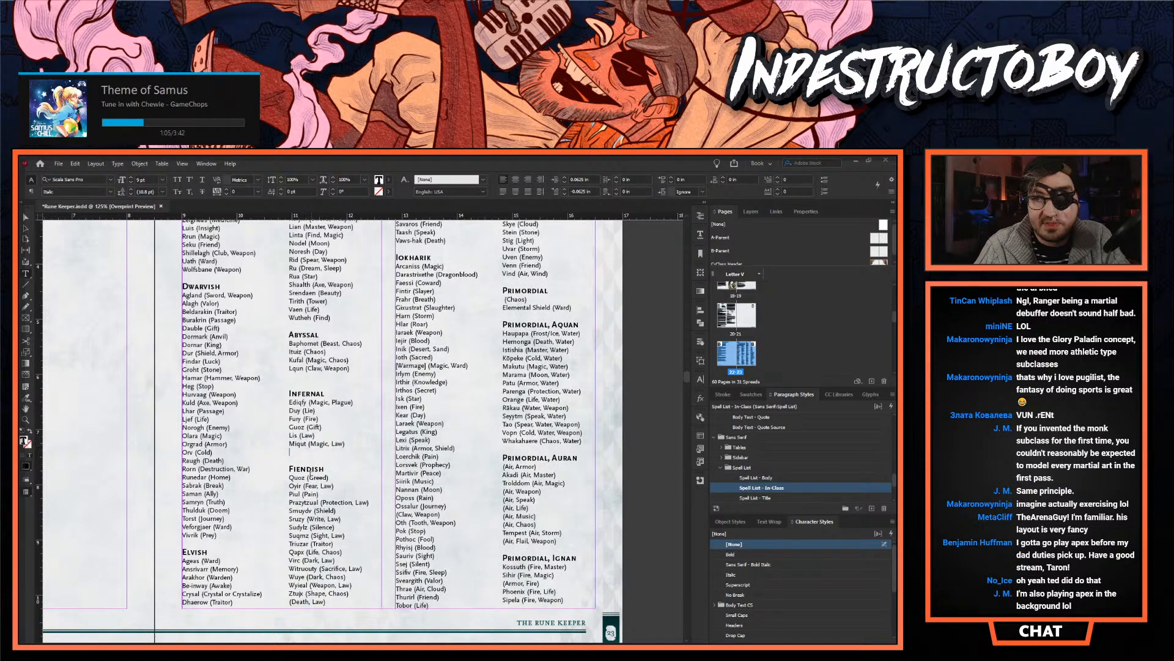
triple_click(306, 477)
key(ctrl+x)
click(298, 453)
key(ctrl+v)
- Move Oyir (Fear, Law) and Piul (Pain) from the Fiendish list to the Infernal list, below Quoz (Greed)
triple_click(305, 484)
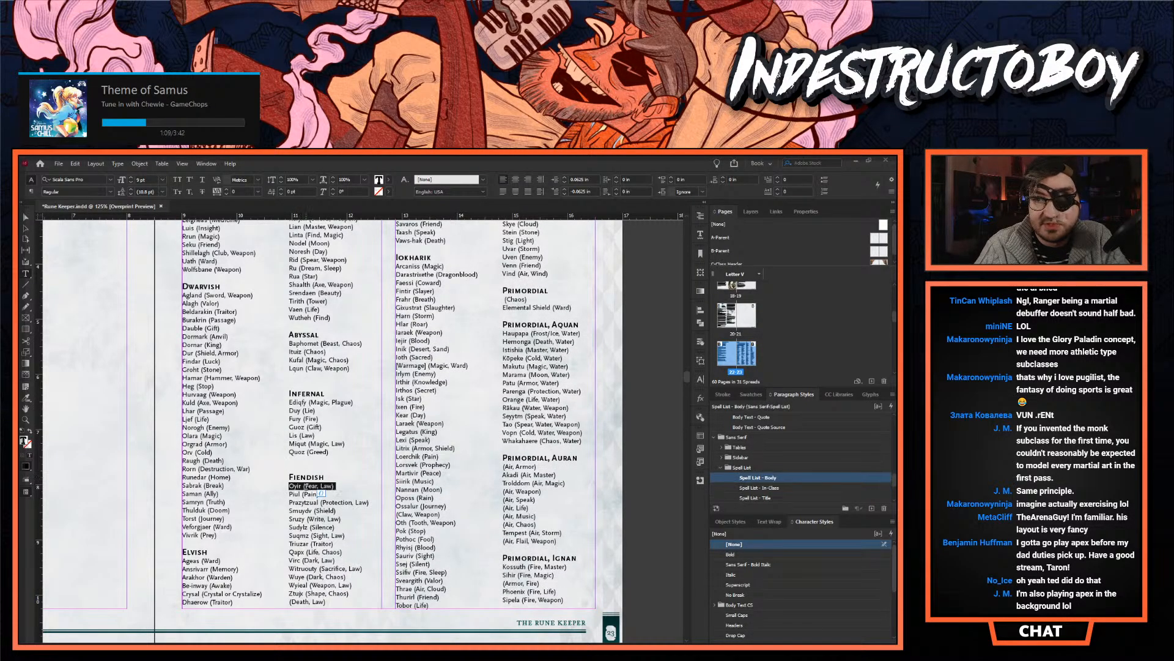
key(ctrl+x)
click(307, 460)
key(ctrl+v)
triple_click(295, 494)
key(ctrl+x)
click(306, 469)
key(ctrl+v)
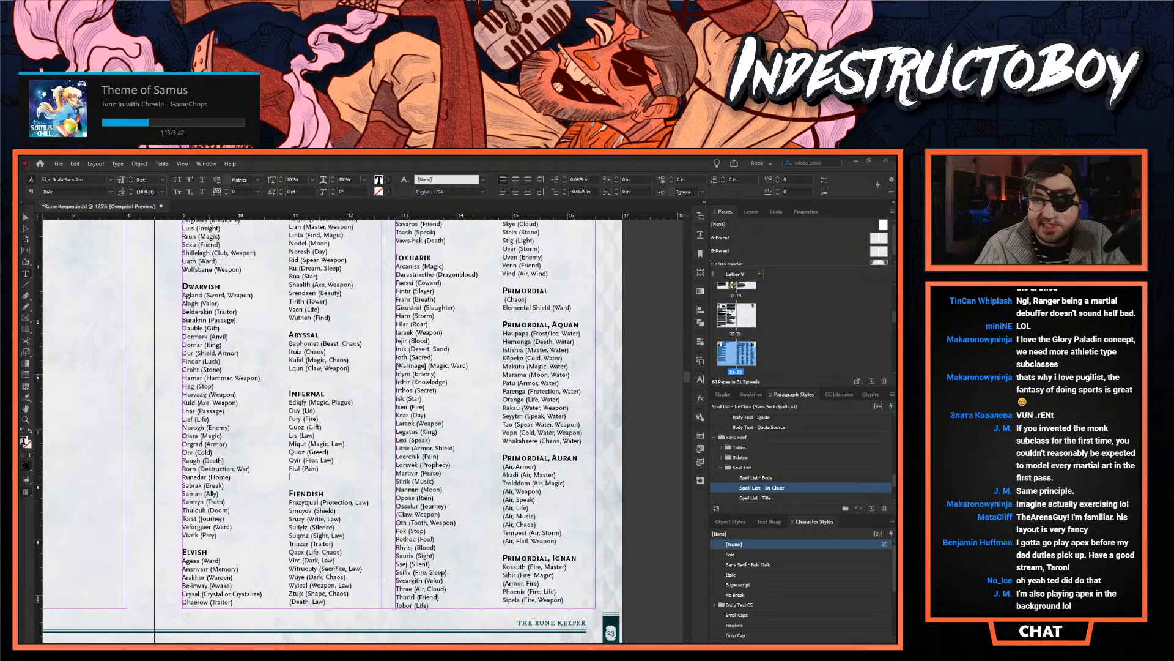
- Move the Prazytzual (Protection, Law), Smuydv (Shield) and Snuzy (Write, Law) runes from Fiendish to the end of the Infernal list
triple_click(308, 501)
key(ctrl+x)
click(307, 476)
key(ctrl+v)
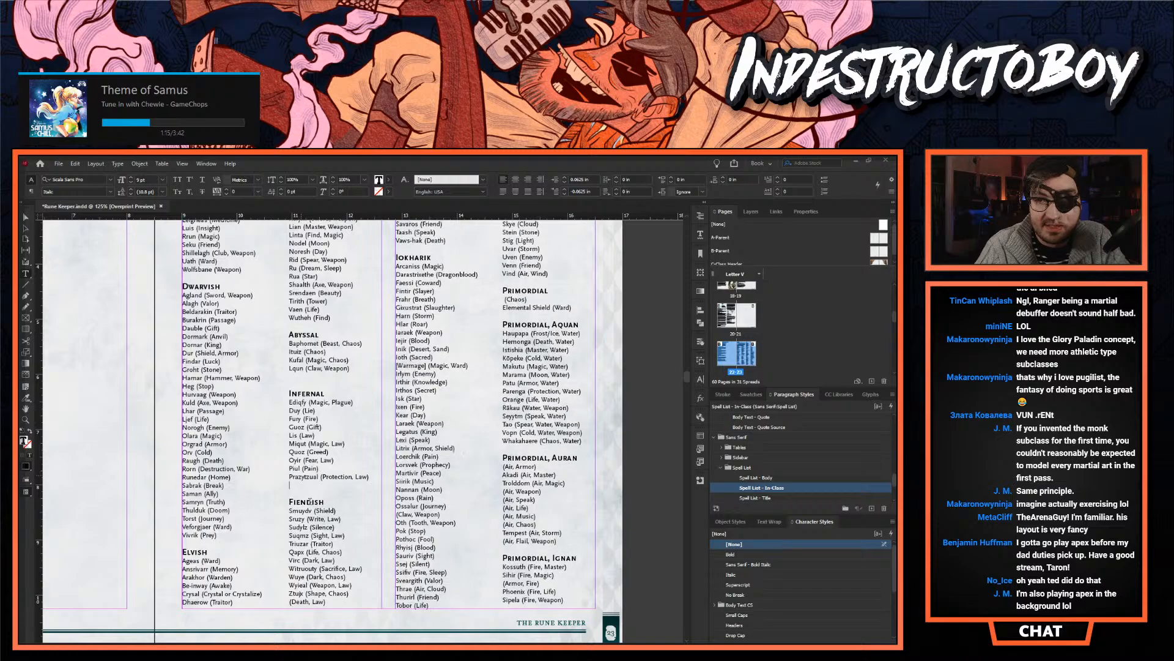
triple_click(308, 510)
key(ctrl+x)
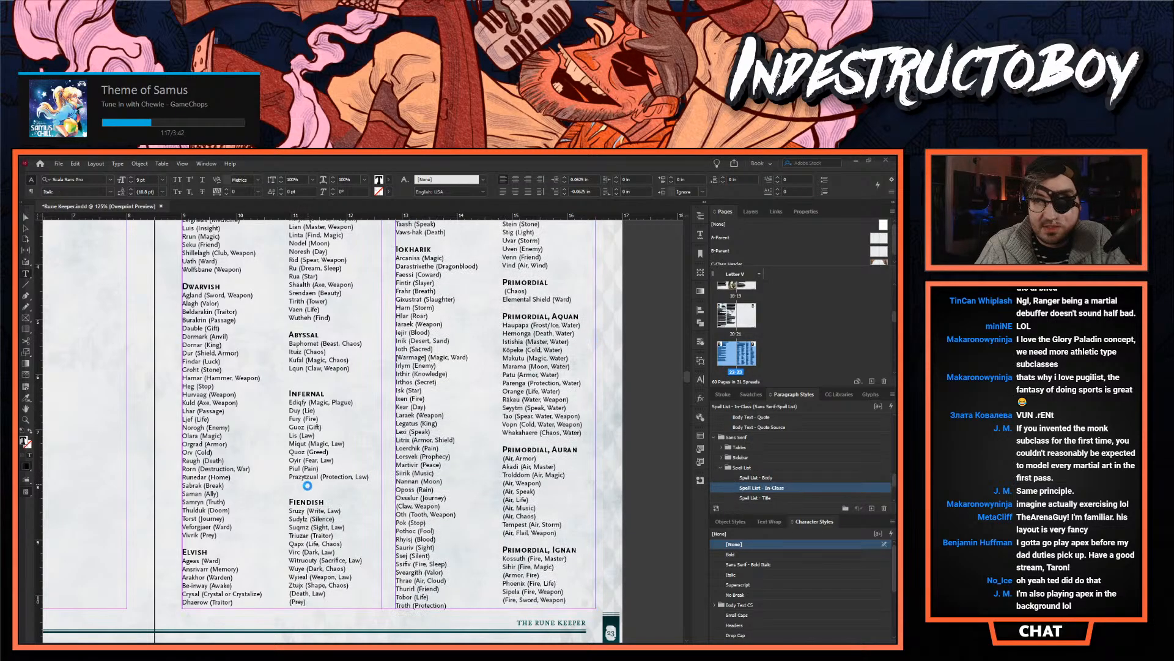
click(308, 484)
key(ctrl+v)
key(ctrl+v)
- Move the Sudylz (Silence), Suqmz (Sight, Law) and Triuzar (Traitor) runes from Fiendish to the end of the Infernal list
triple_click(309, 526)
scroll(357, 487, down, 2)
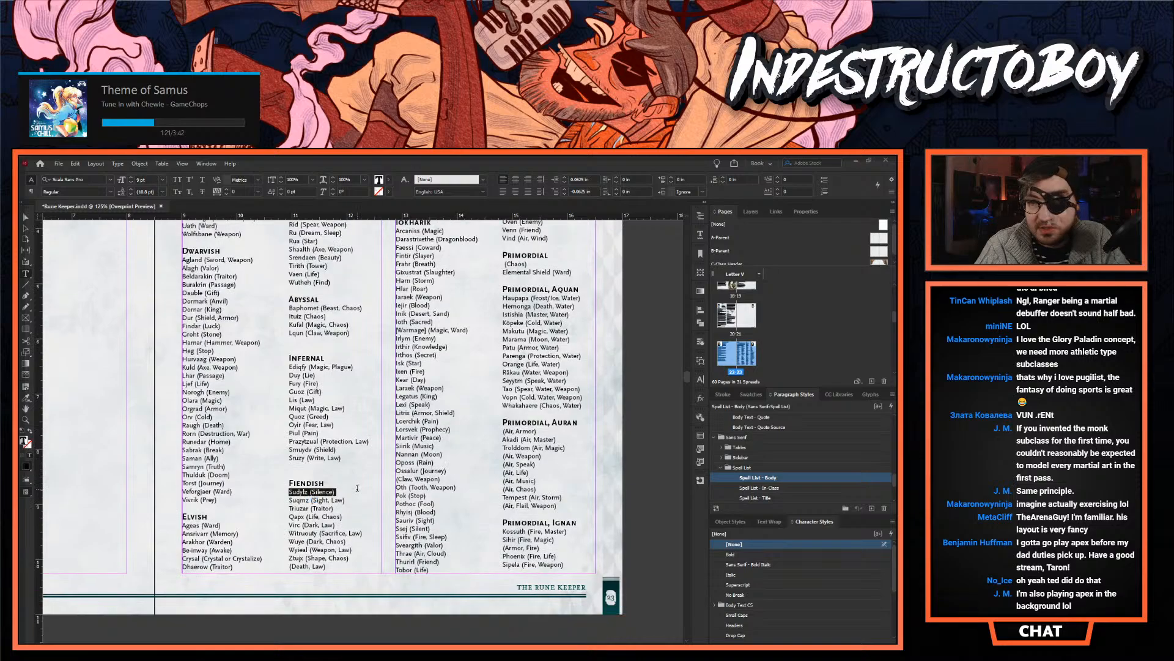
click(338, 505)
drag(285, 508, 294, 465)
key(ctrl+x)
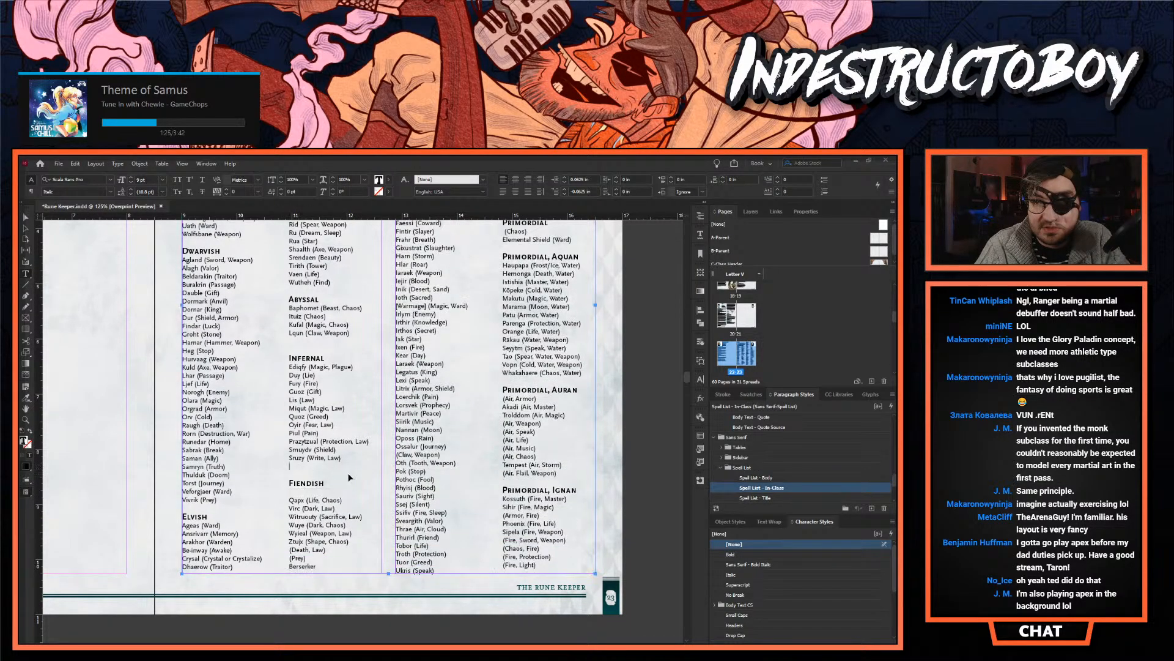
click(293, 465)
key(ctrl+v)
- Move Virc (Dark, Law) and Witruouty (Sacrifice, Law) to a new line below Triuzar in the Infernal list and close the gap left under Fiendish
drag(365, 533, 288, 524)
key(ctrl+x)
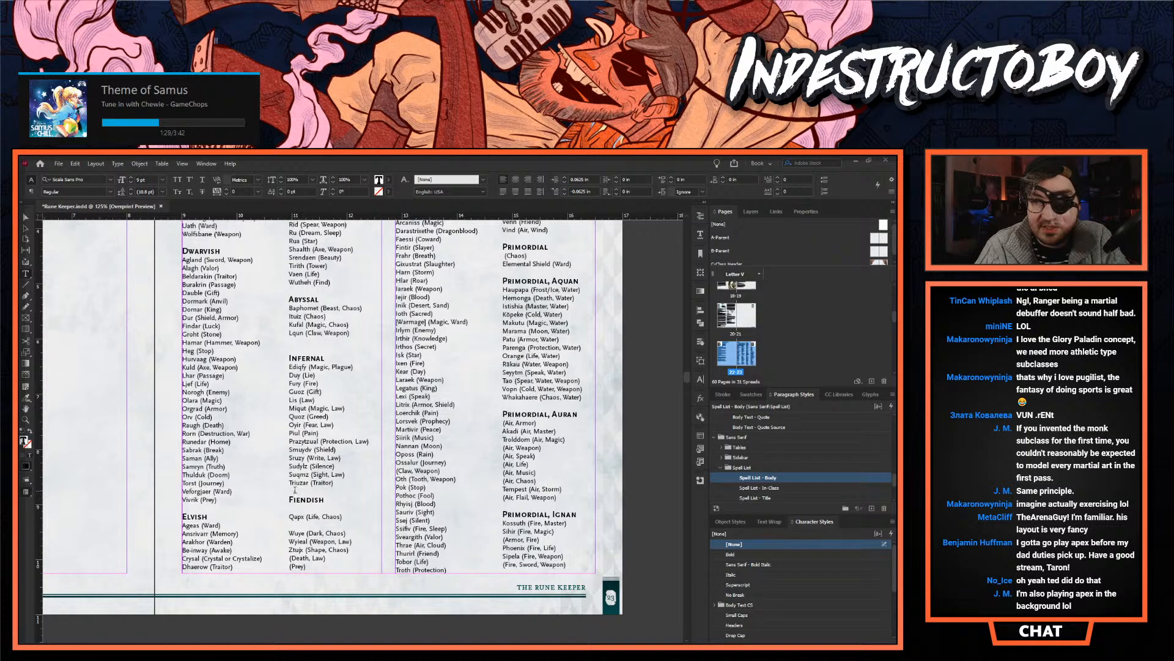
click(334, 483)
key(Return)
key(ctrl+v)
click(290, 540)
key(BackSpace)
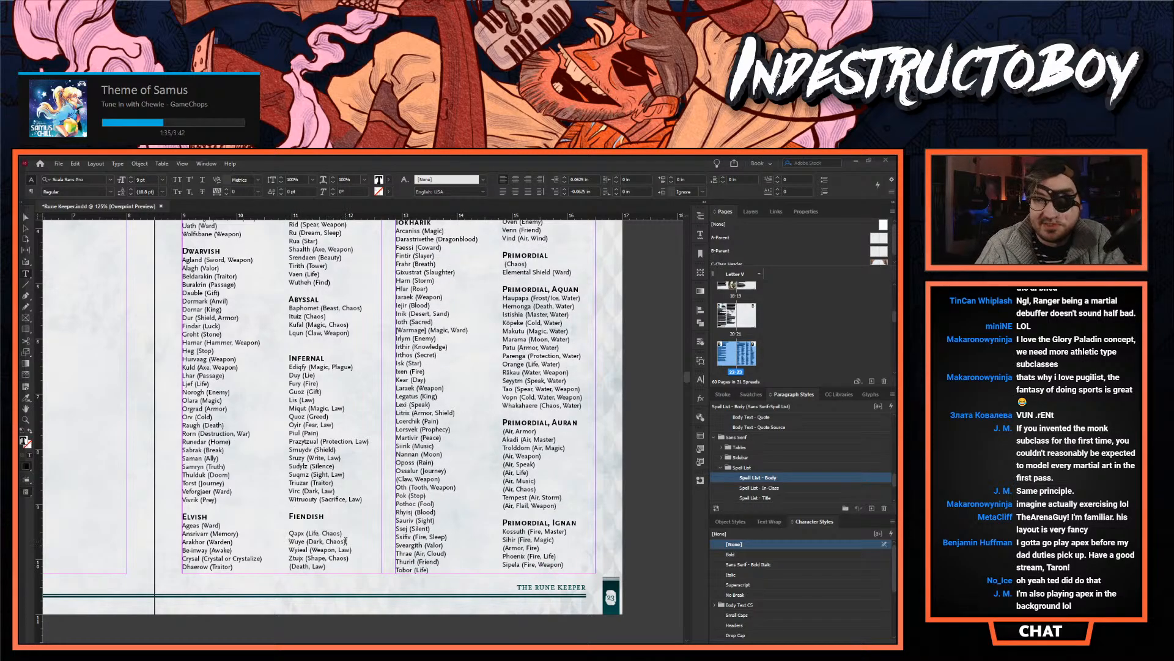
- Move Qapx (Life, Chaos) and Wuye (Dark, Chaos) from the Fiendish list to the Abyssal list, below Lqun
drag(346, 541, 285, 524)
key(ctrl+x)
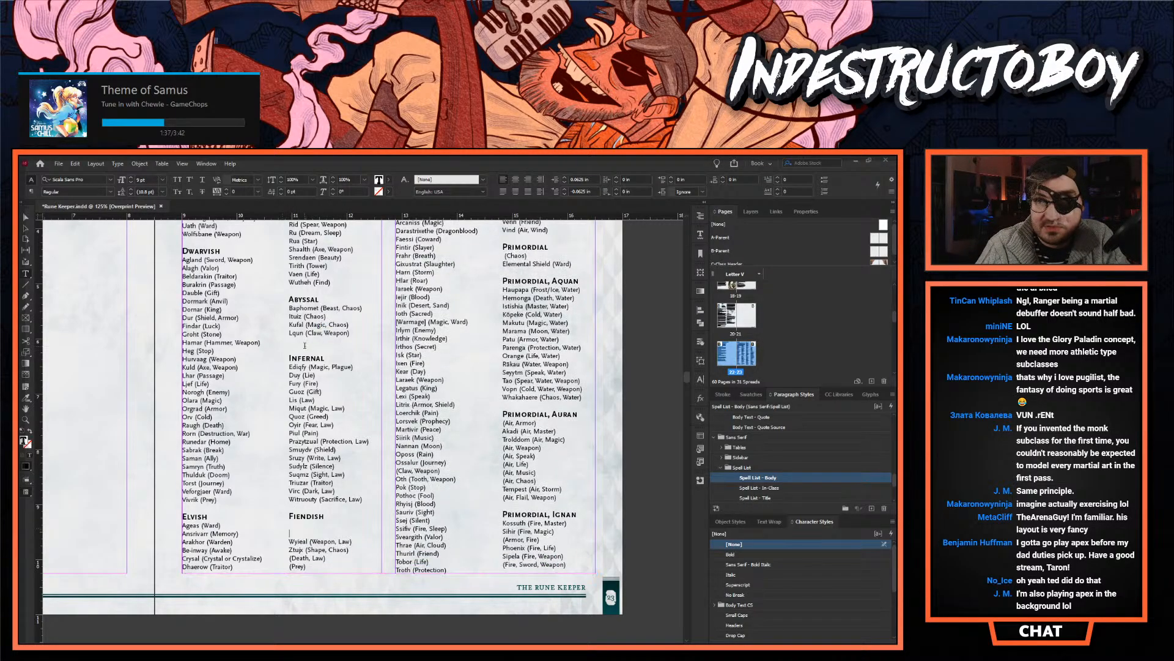
click(297, 340)
key(ctrl+v)
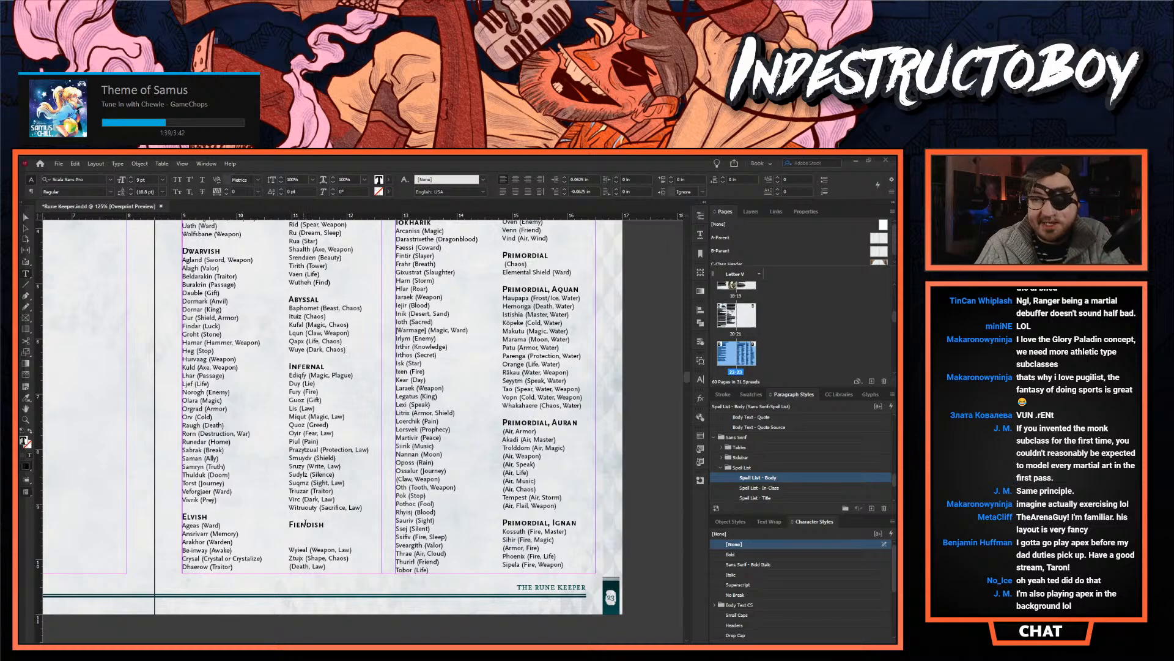
- Delete the Fiendish heading and the extra blank line beneath it from the rune lists
double_click(296, 525)
key(BackSpace)
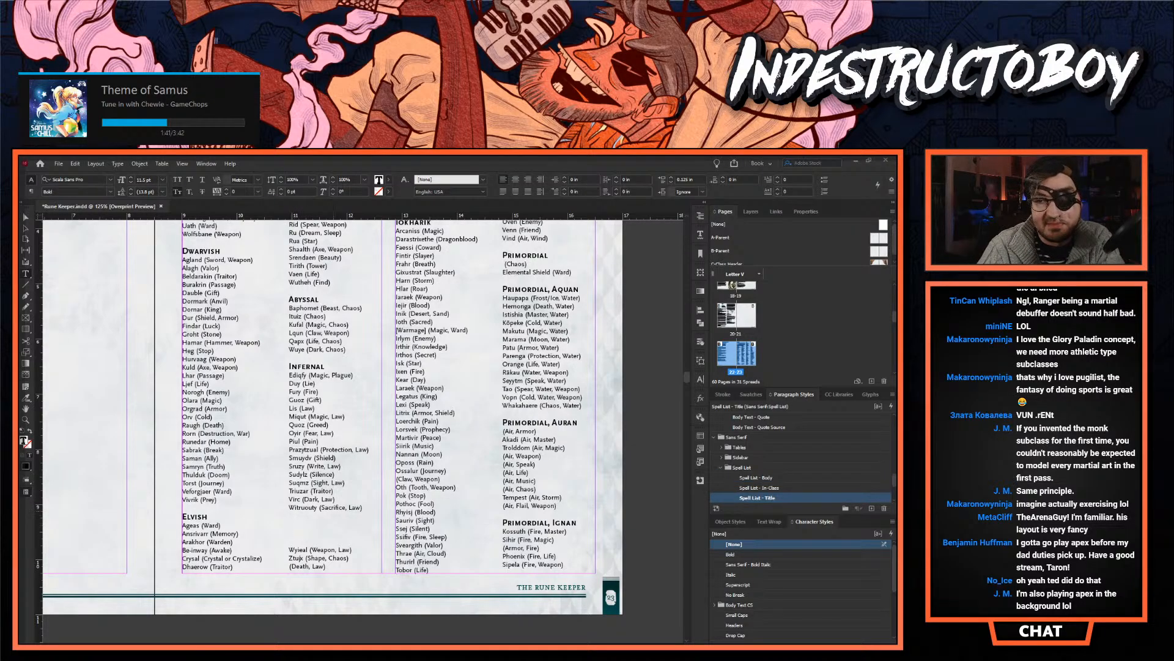
key(Delete)
key(Delete)
- Move Ztujx (Shape, Chaos) from the leftover fiendish runes to a new line at the end of the Abyssal list
drag(351, 531, 285, 531)
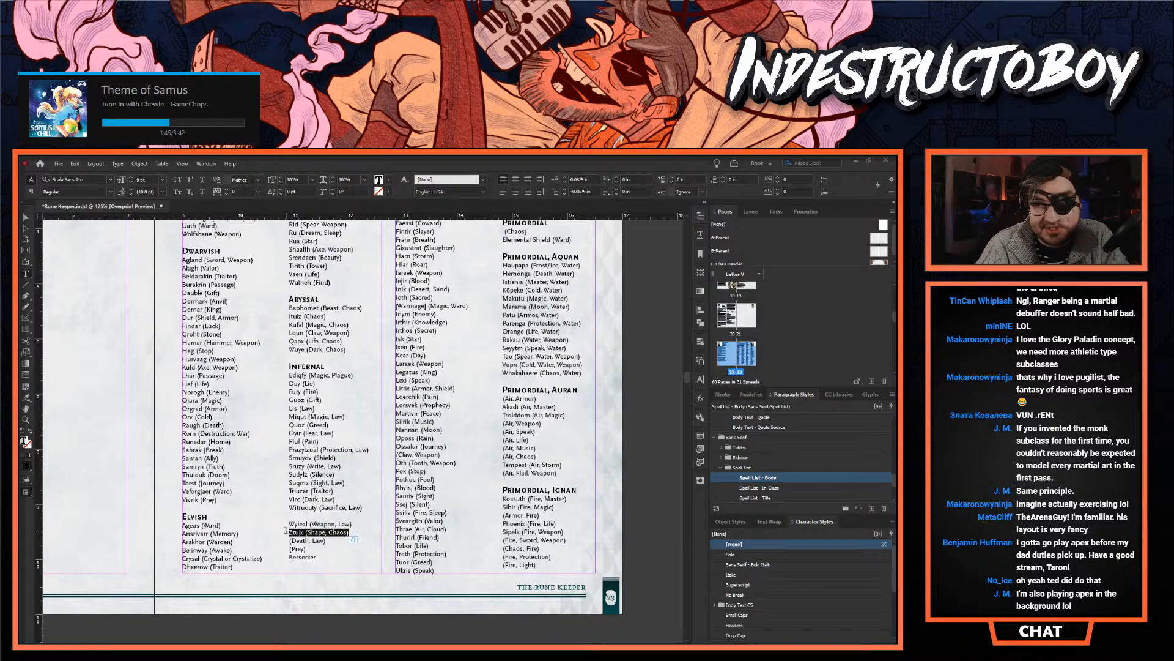
key(BackSpace)
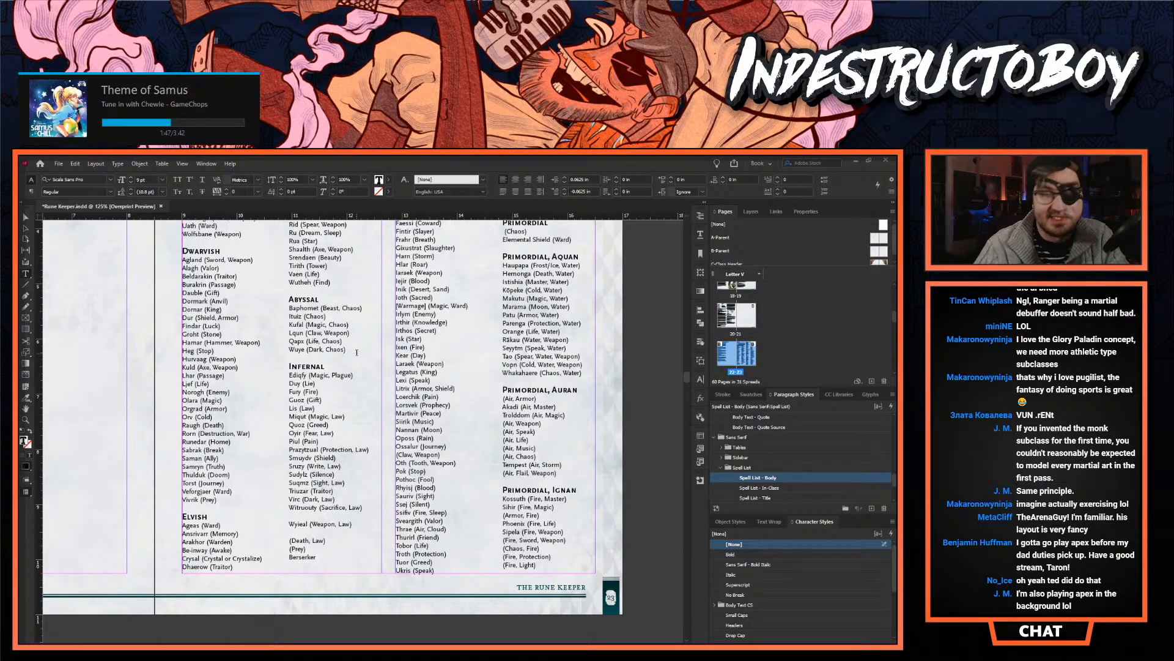
click(357, 353)
key(Return)
key(ctrl+v)
- Move Wyieal (Weapon, Law) directly below Witruouty in the Infernal list, without a blank line between them
click(311, 532)
triple_click(312, 532)
key(ctrl+x)
triple_click(304, 525)
key(ctrl+v)
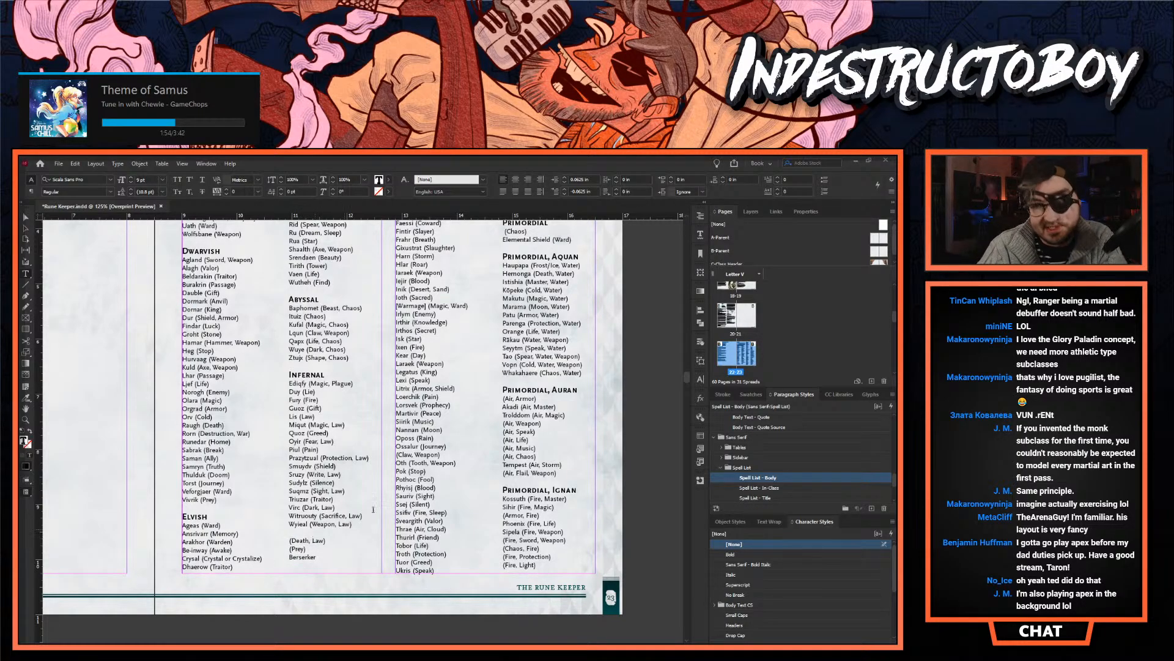
scroll(367, 516, up, 5)
scroll(368, 477, down, 10)
scroll(367, 477, down, 15)
scroll(359, 478, down, 7)
scroll(359, 478, up, 7)
scroll(359, 478, up, 14)
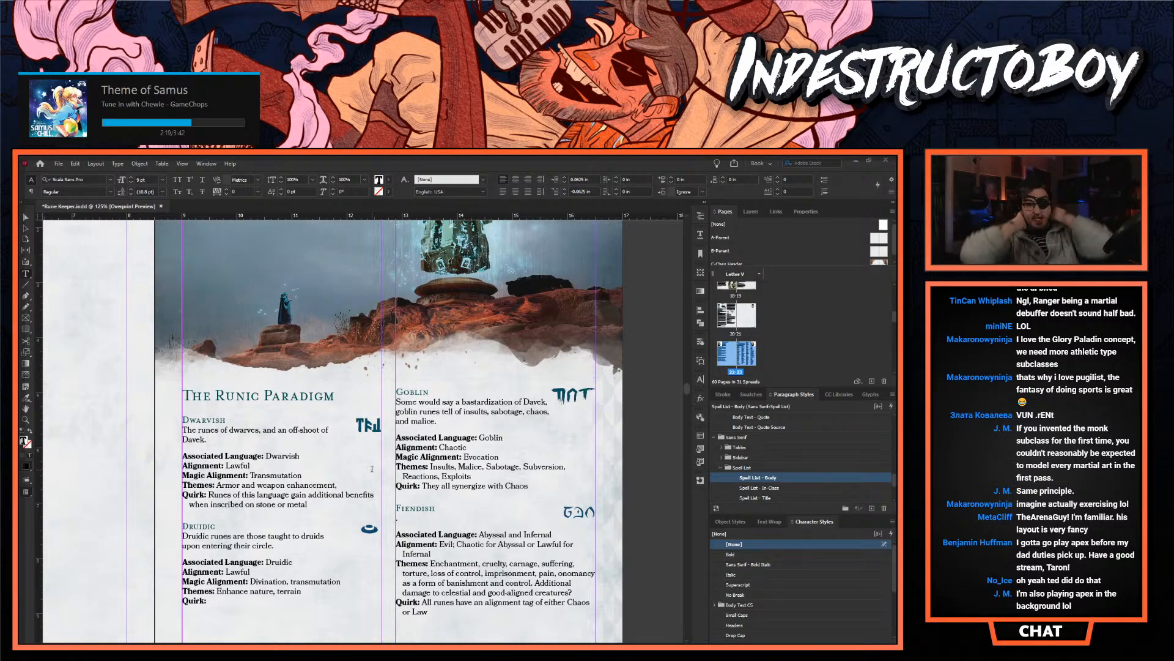
- Delete the Associated Language lines from the Dwarvish, Druidic and Goblin entries in The Runic Paradigm
triple_click(227, 456)
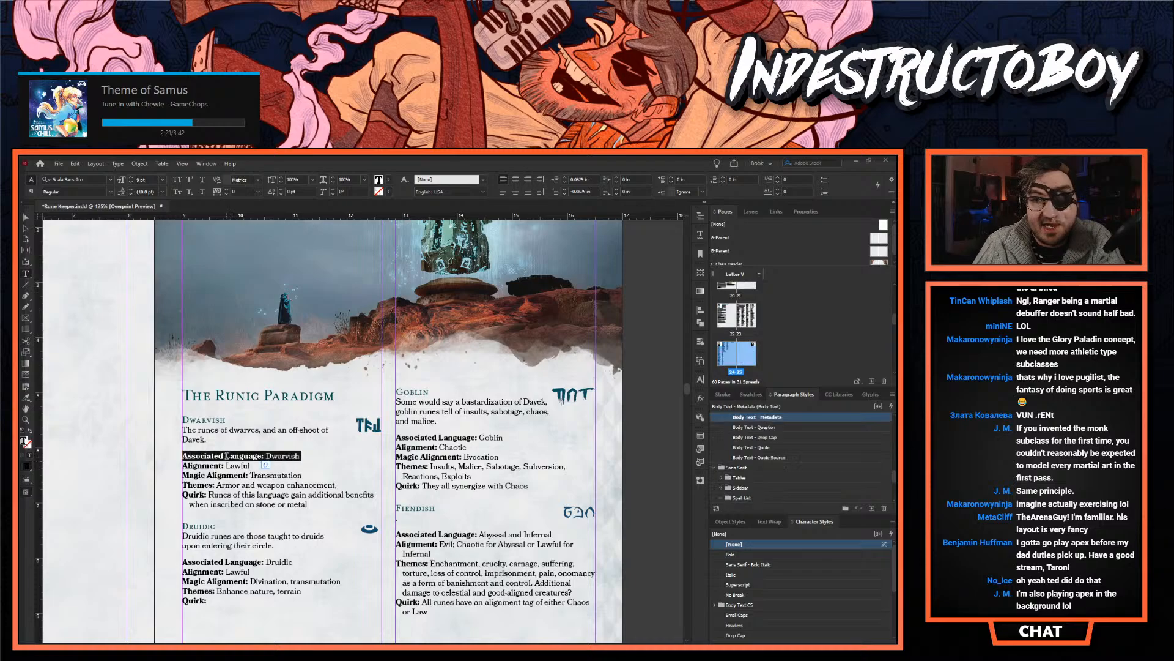
key(BackSpace)
triple_click(211, 552)
key(BackSpace)
double_click(415, 437)
click(437, 437)
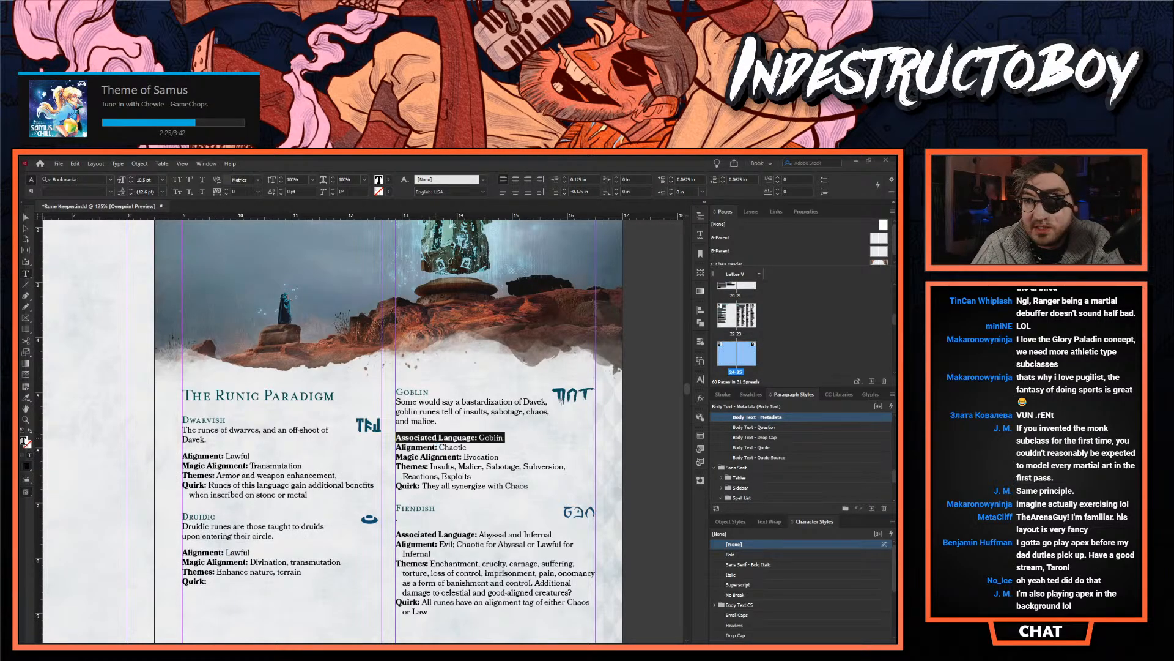
key(BackSpace)
triple_click(438, 524)
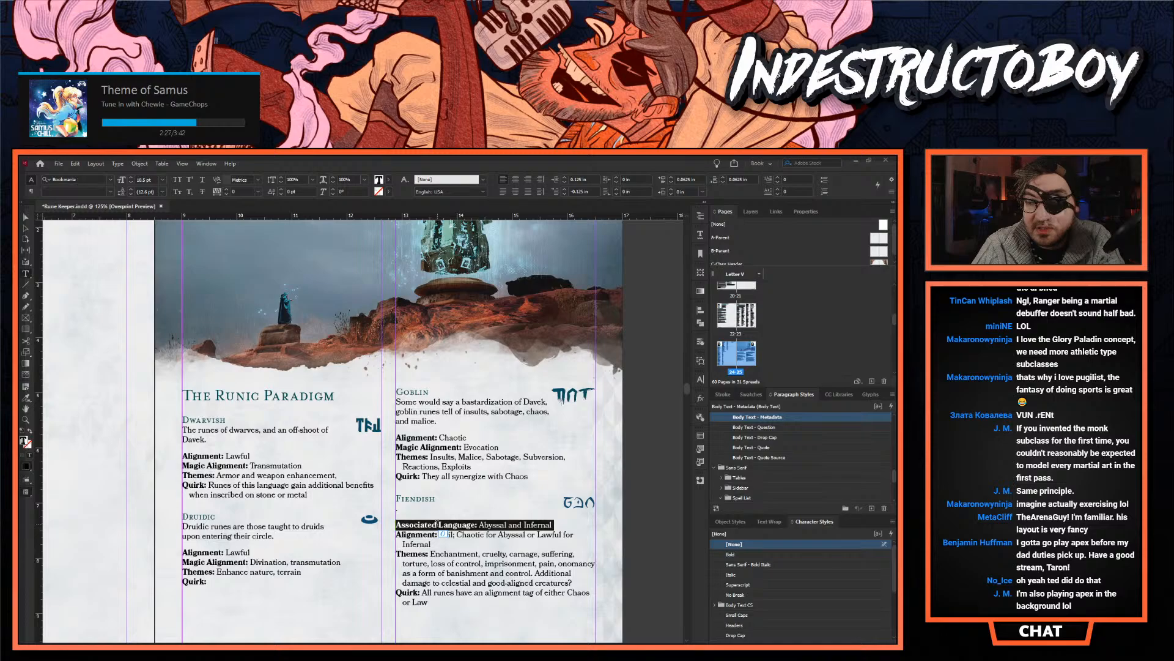
click(406, 491)
- Look through the remaining runic language entries and the Rune Descriptions page with its Dwarvish runes Dormark and Findar
scroll(405, 490, down, 5)
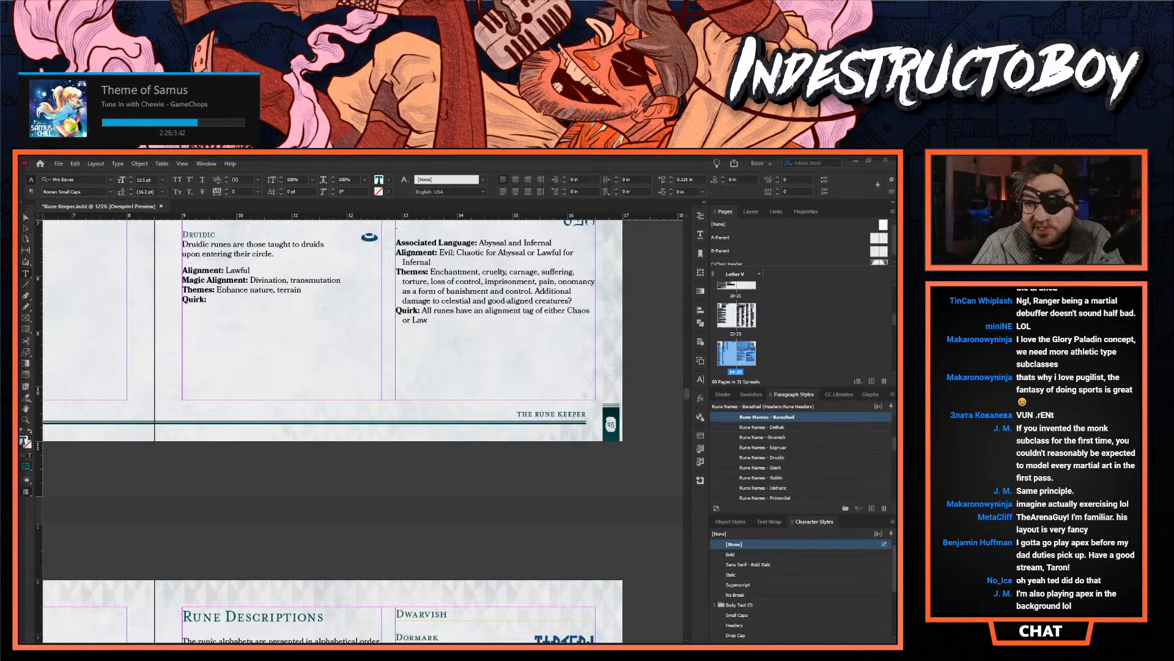
scroll(364, 431, left, 9)
scroll(363, 430, down, 8)
scroll(363, 469, right, 5)
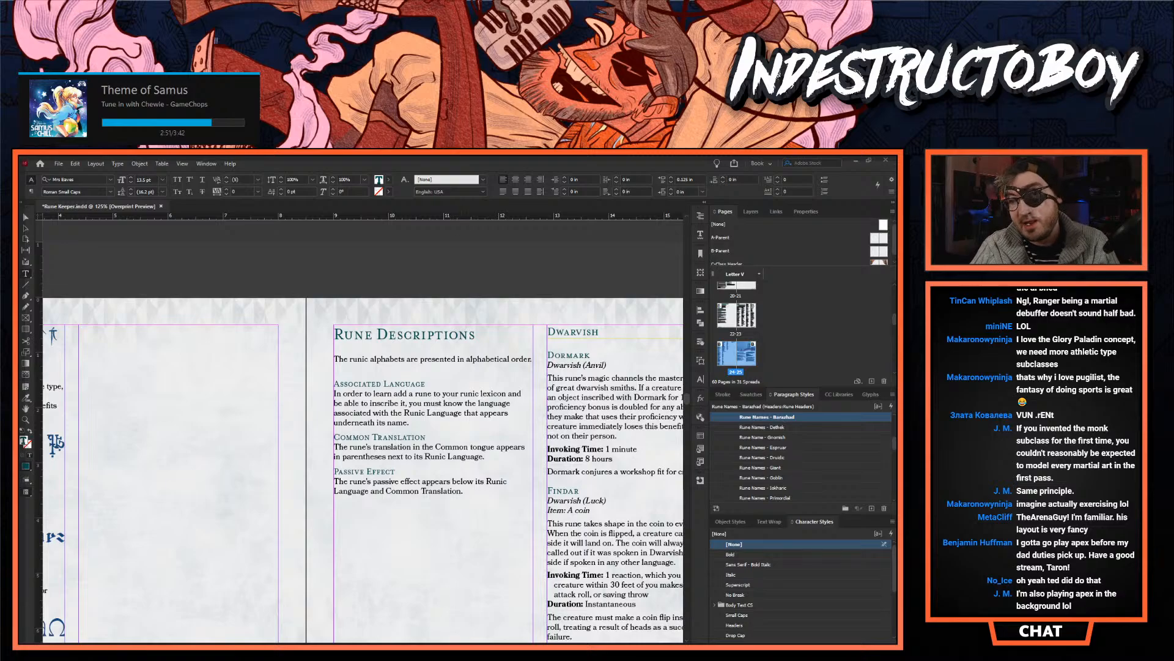
scroll(402, 612, right, 5)
scroll(402, 613, down, 3)
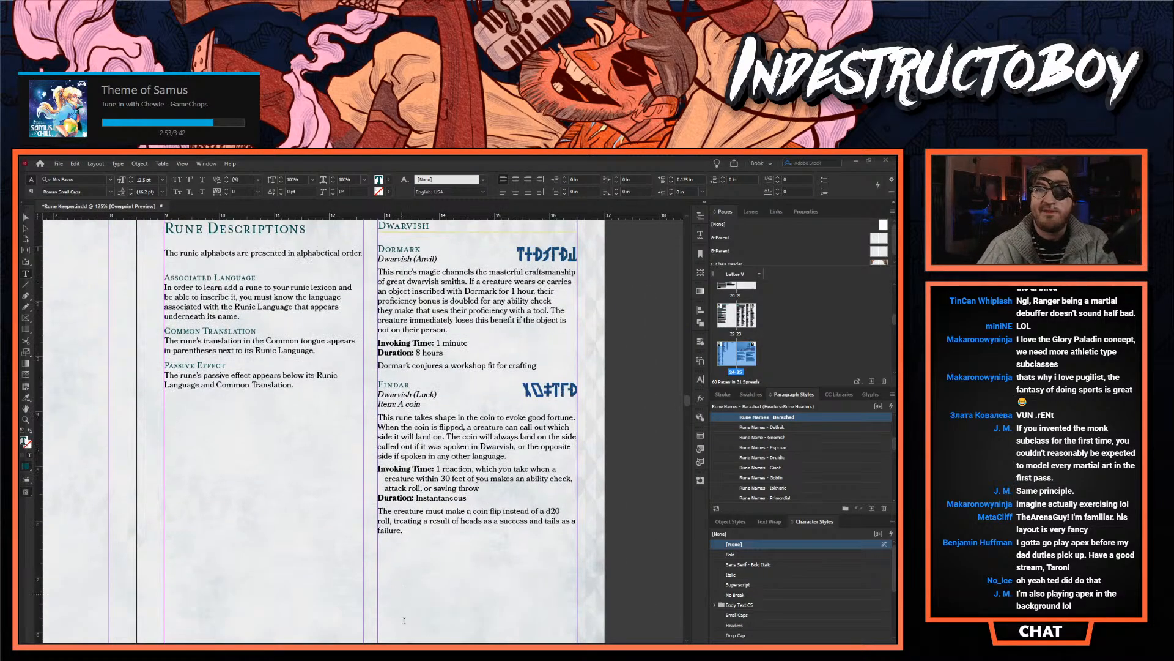
scroll(402, 502, left, 12)
scroll(402, 502, up, 3)
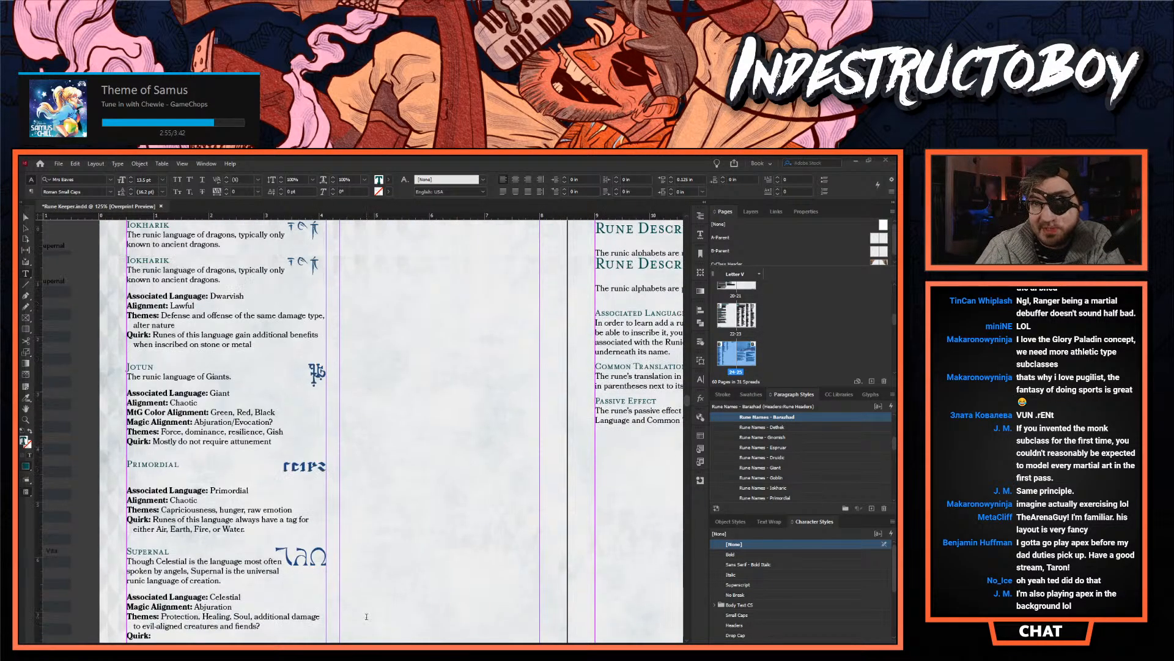
scroll(512, 526, right, 15)
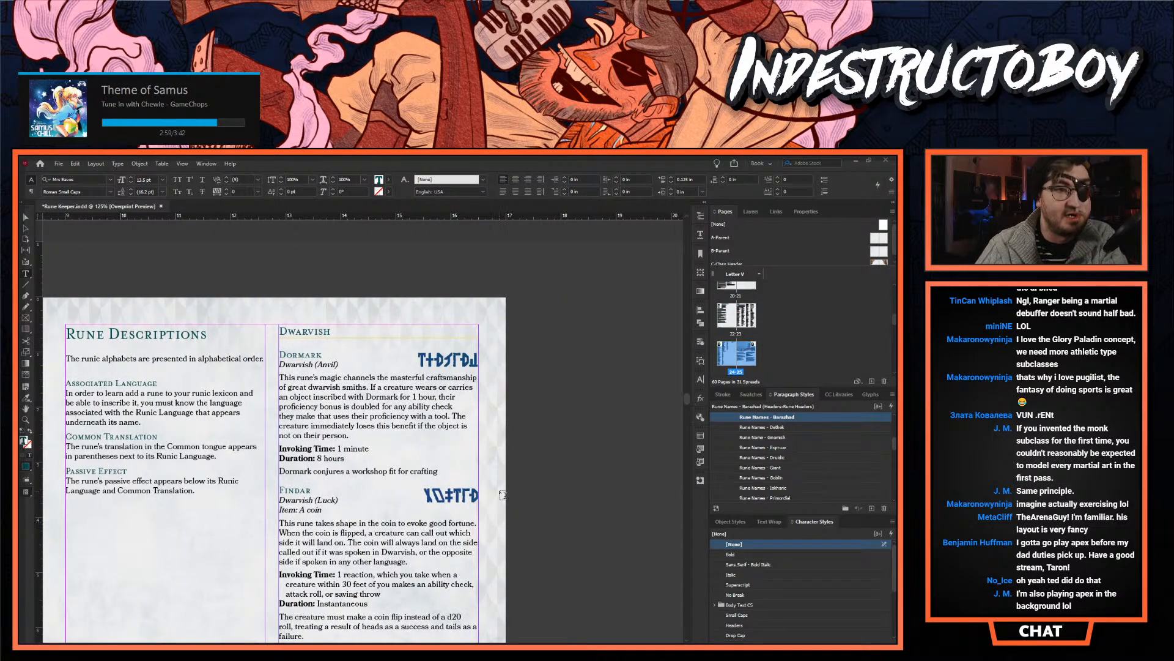
scroll(388, 410, down, 2)
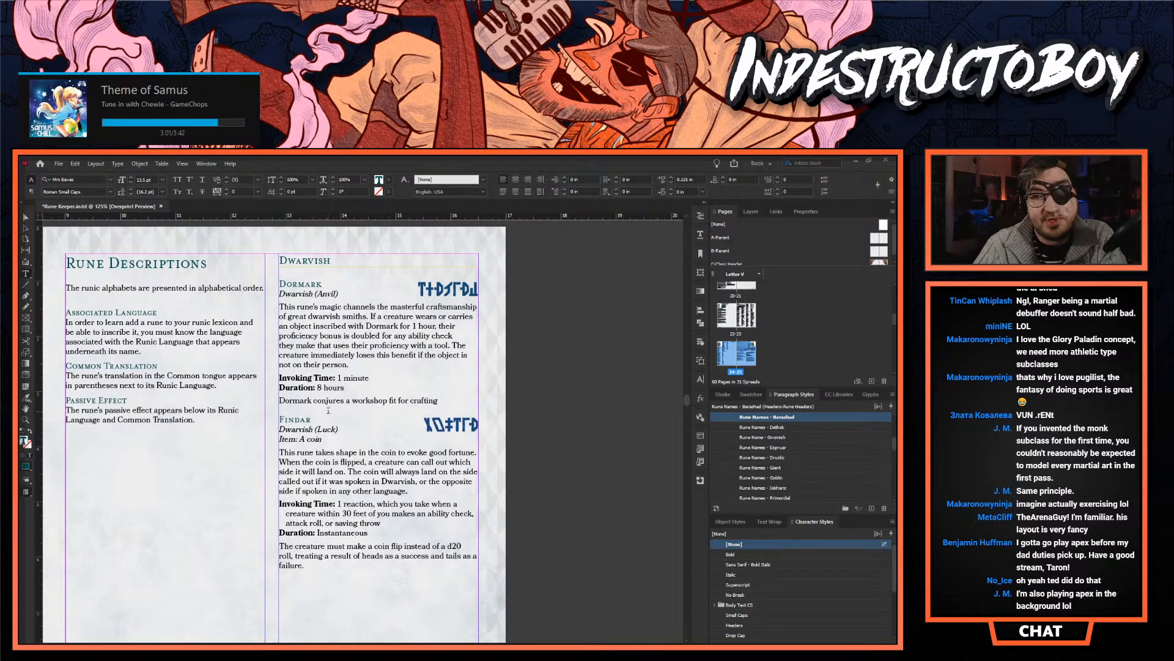
scroll(315, 426, down, 7)
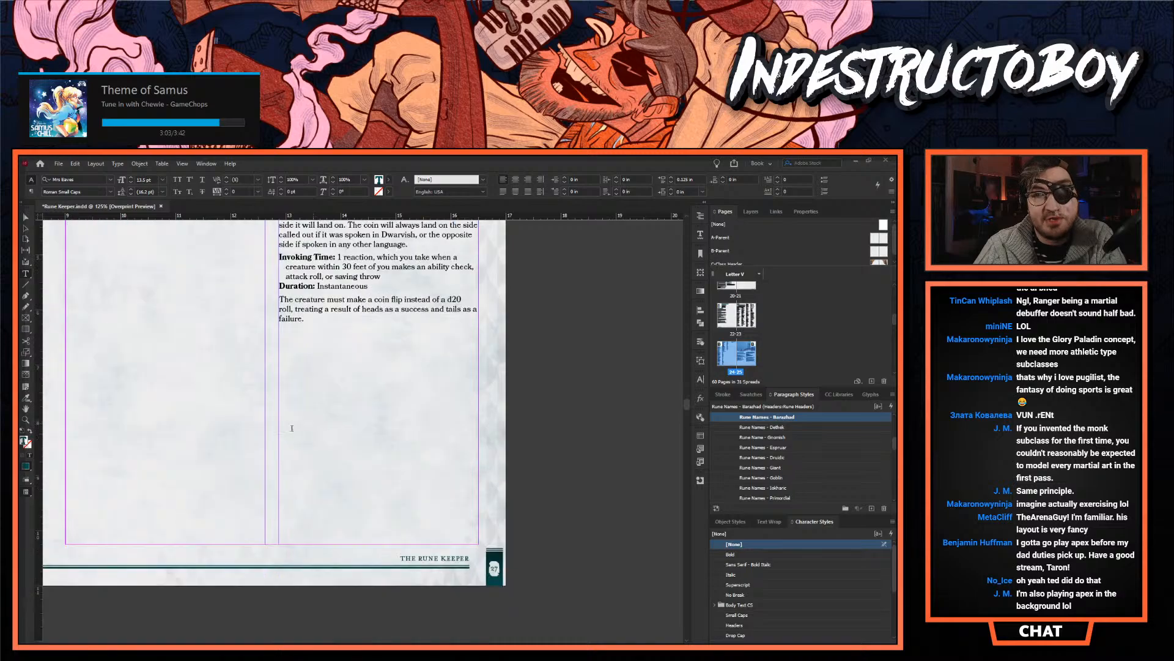
scroll(248, 416, up, 4)
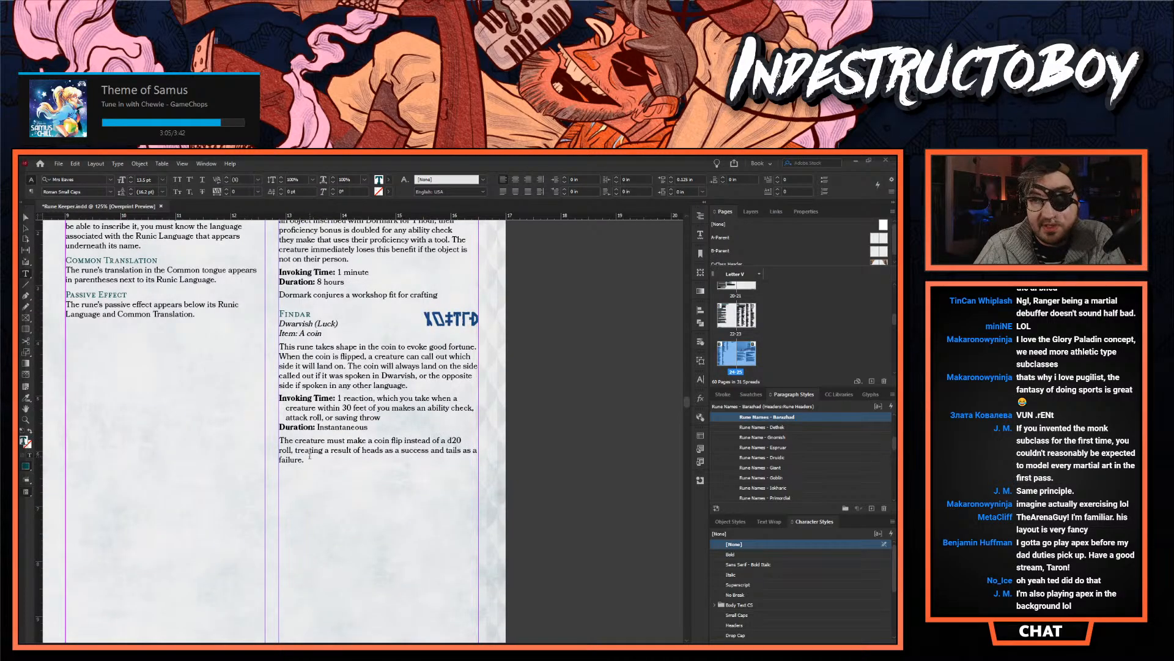
scroll(752, 359, down, 1)
scroll(752, 359, down, 2)
scroll(518, 379, down, 6)
scroll(740, 330, up, 1)
- Insert a new blank page directly after page 27 and go to it
double_click(746, 315)
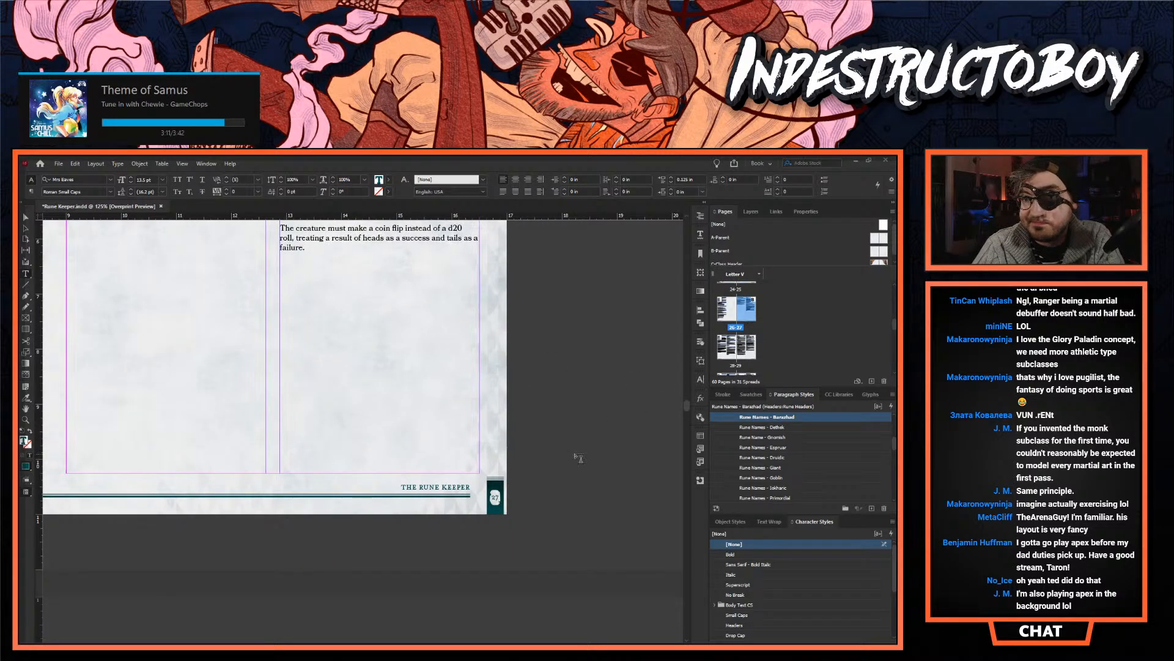
scroll(575, 455, up, 3)
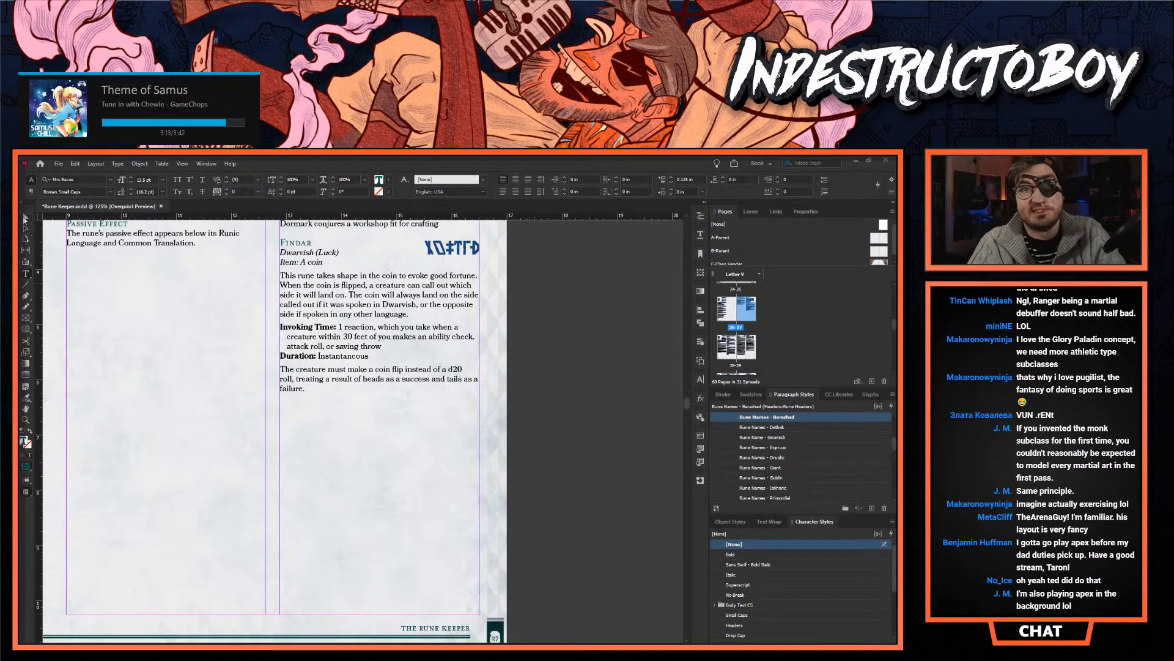
click(25, 219)
click(457, 591)
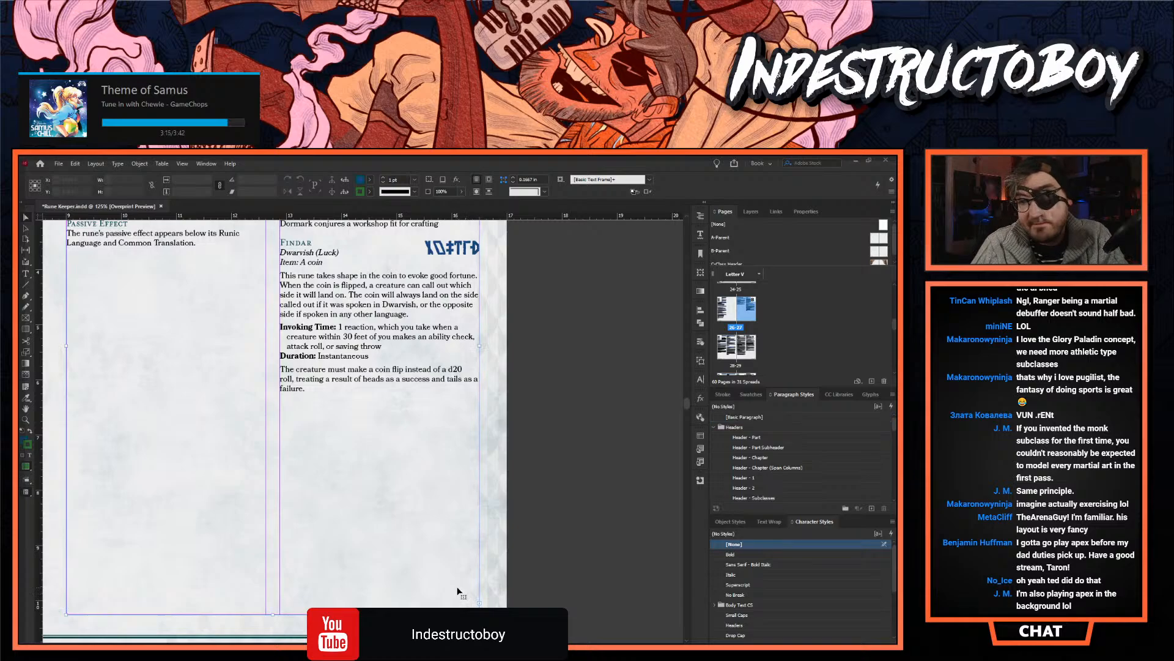
click(680, 350)
click(872, 381)
double_click(728, 334)
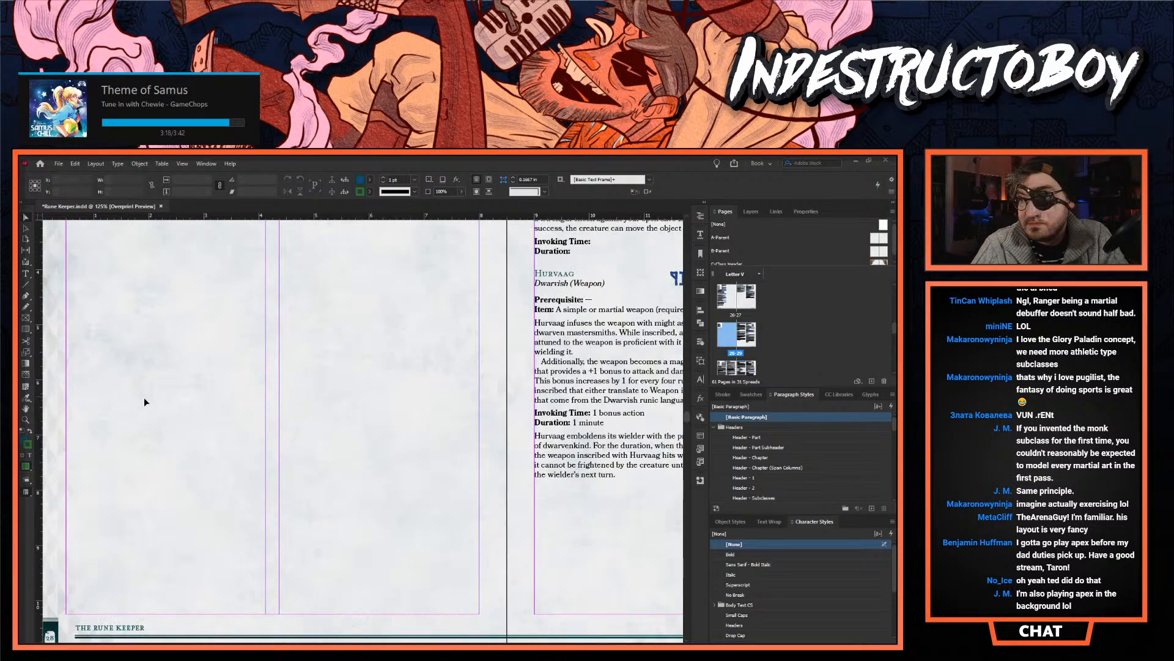
- Draw a text frame from the upper margin across both columns of the new blank page 28
scroll(520, 342, up, 5)
click(25, 273)
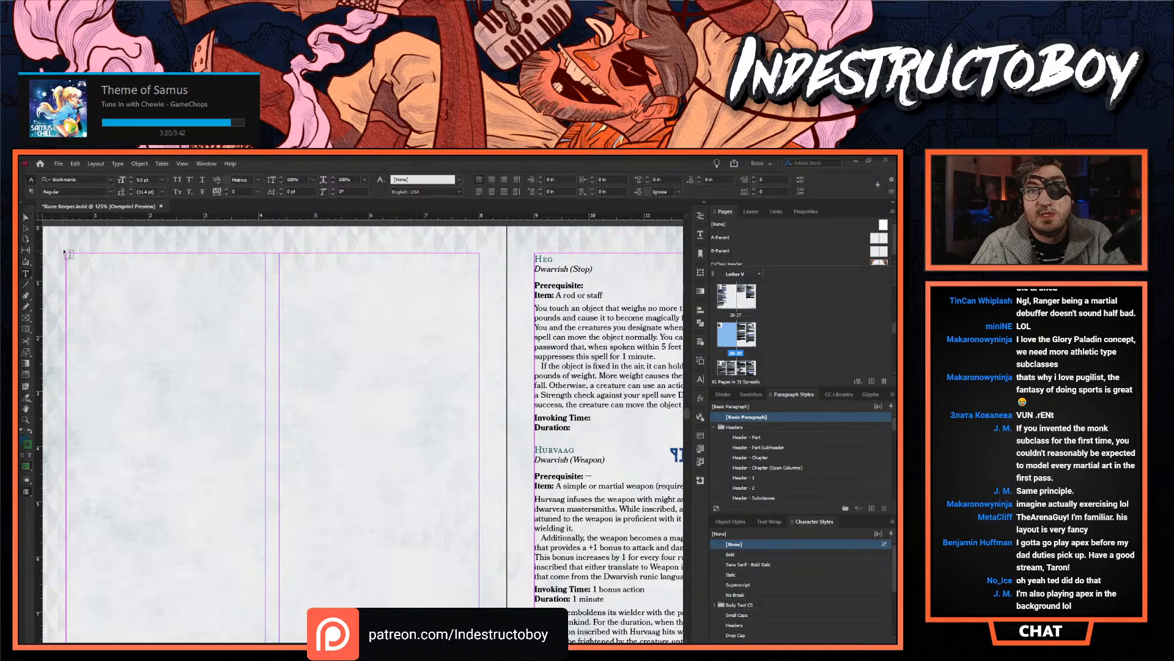
drag(71, 257, 479, 634)
- Copy the complete Findar rune entry from the Rune Descriptions page into the text frame on page 28
scroll(508, 378, up, 3)
scroll(494, 343, up, 8)
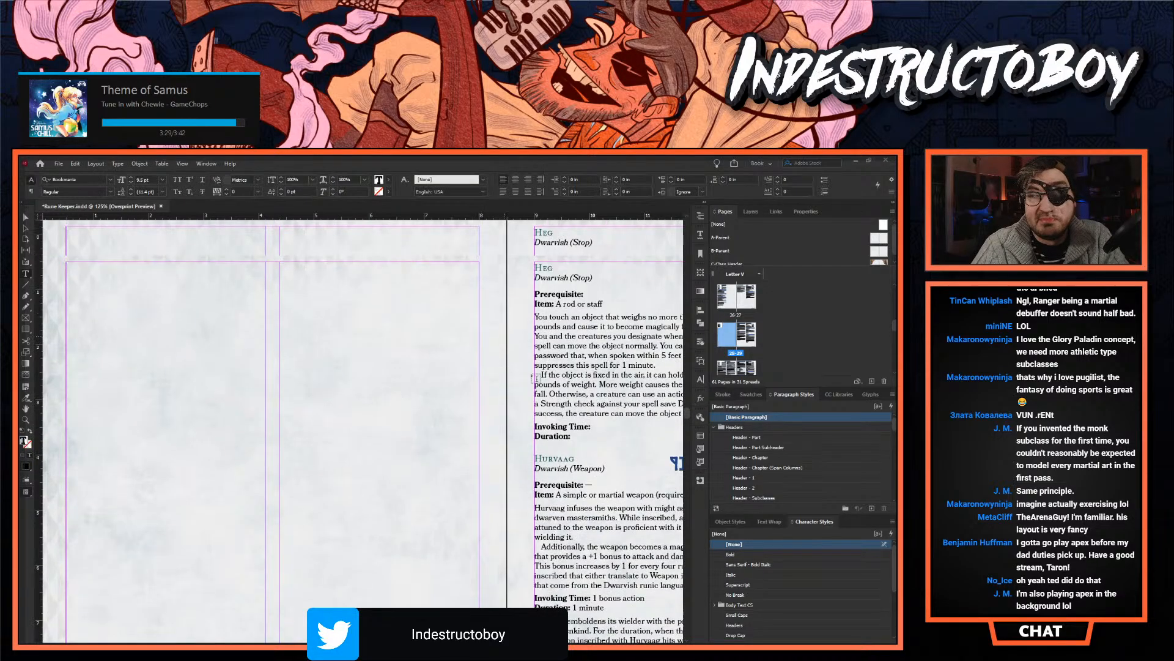
scroll(290, 344, right, 8)
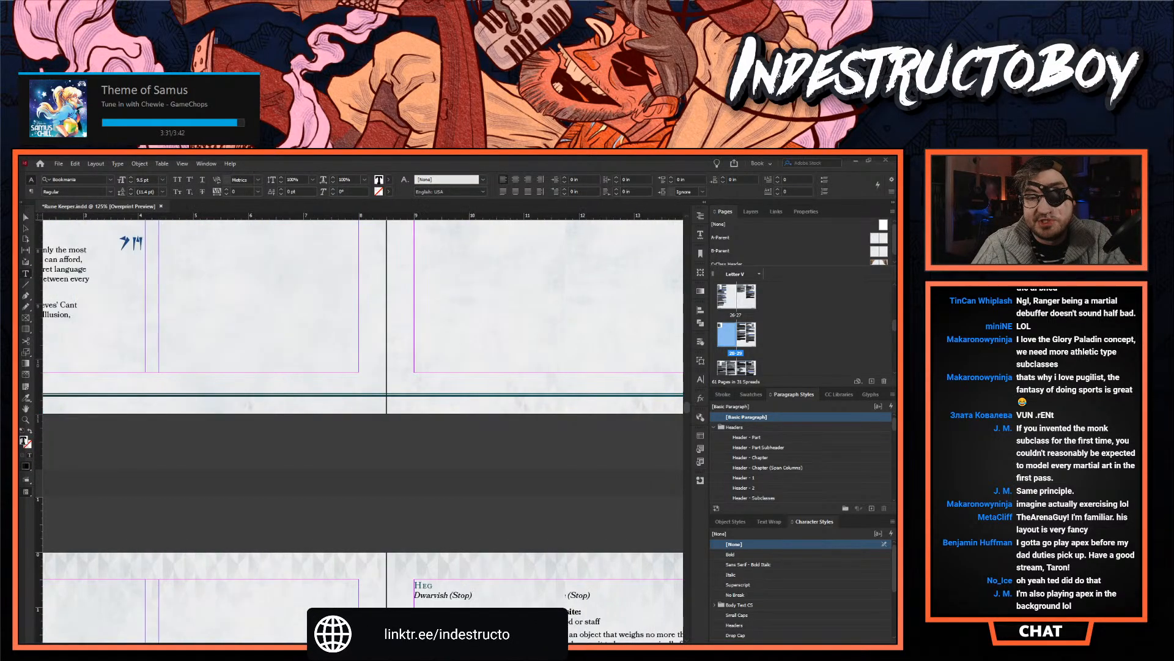
scroll(289, 344, up, 5)
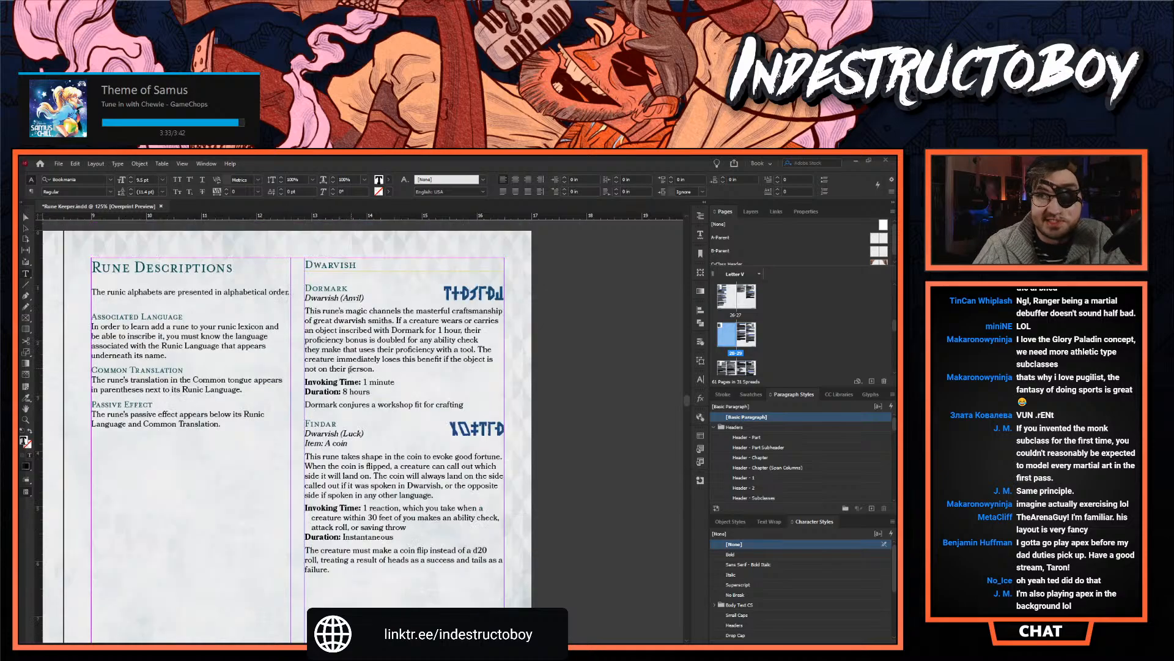
drag(348, 563, 303, 421)
key(ctrl+c)
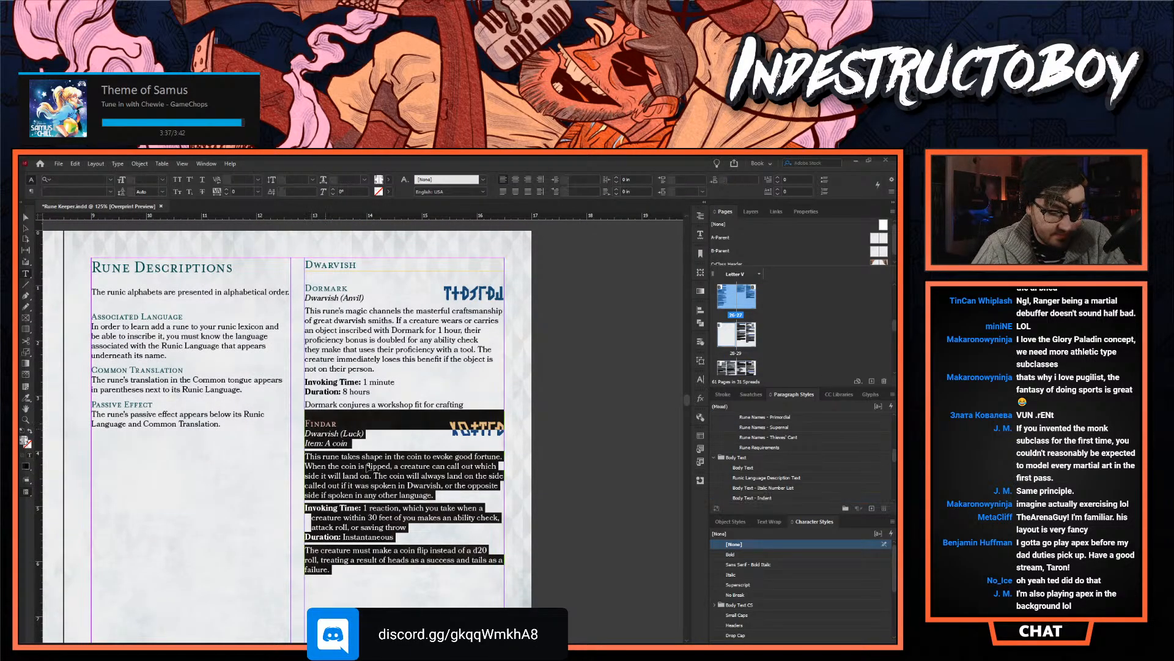
scroll(304, 420, down, 3)
scroll(304, 420, left, 1)
scroll(304, 420, left, 8)
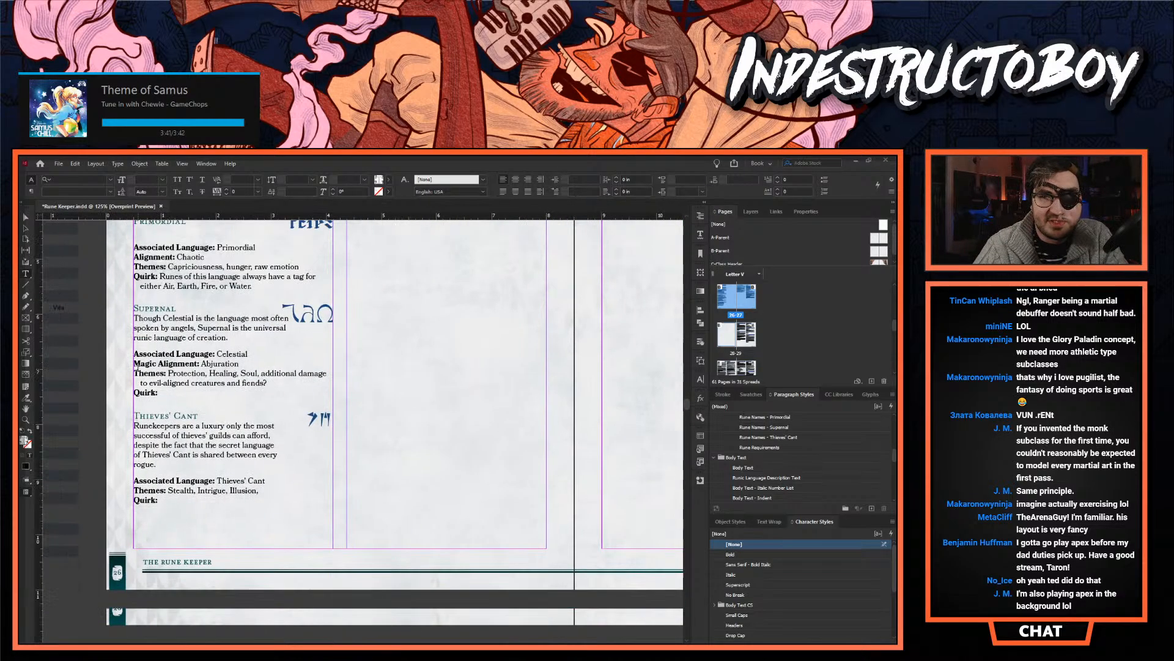
scroll(159, 332, down, 10)
click(159, 331)
key(ctrl+v)
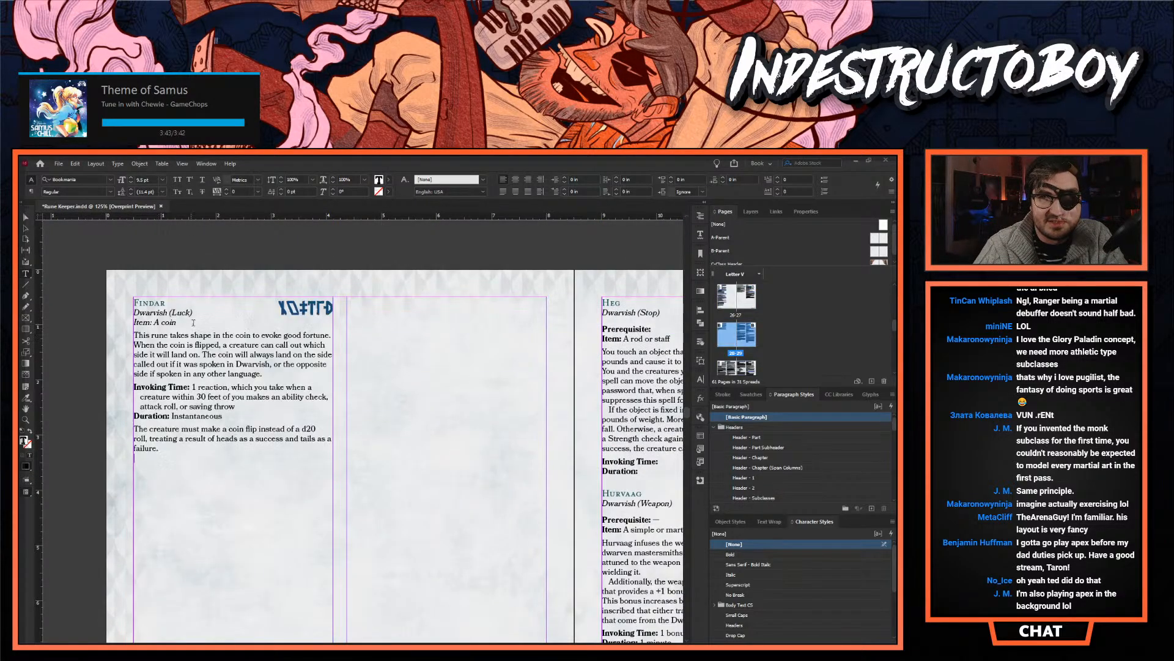
- Duplicate the Findar entry directly below itself in the first column of page 28
click(195, 387)
drag(189, 454, 117, 288)
key(ctrl+c)
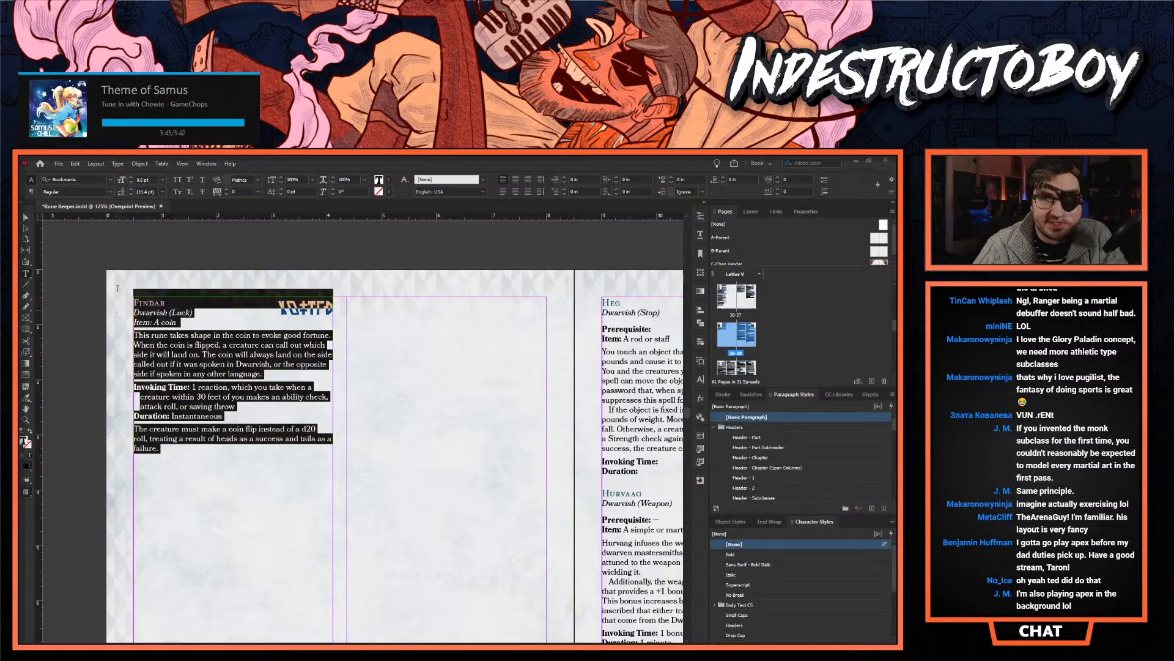
click(217, 463)
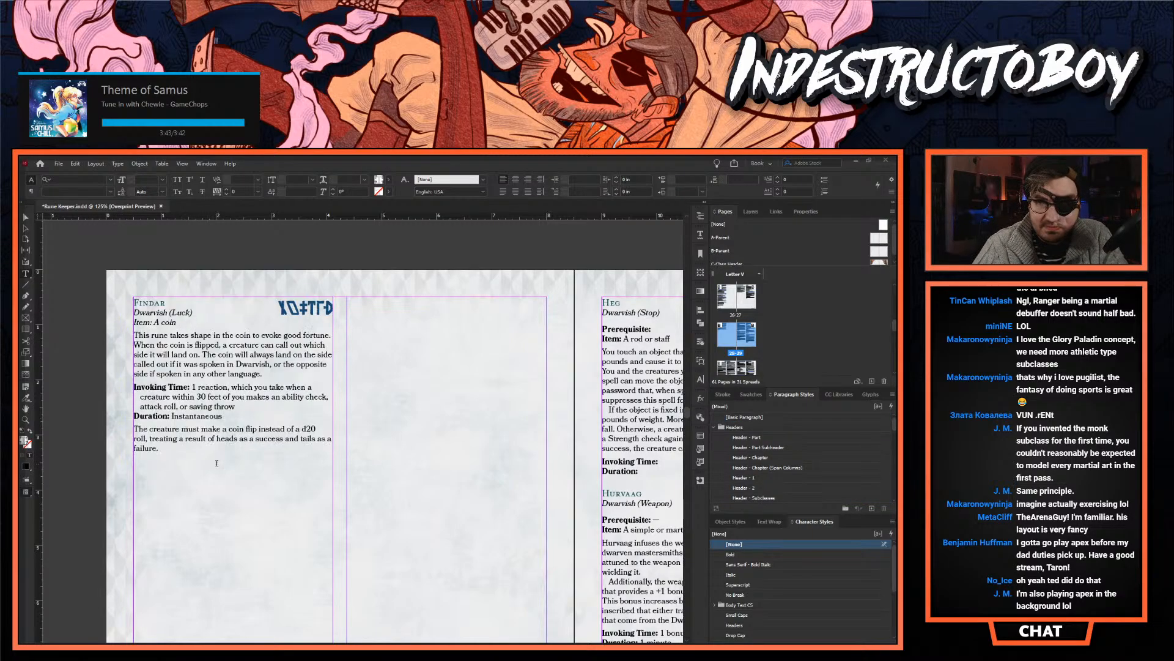
key(ctrl+v)
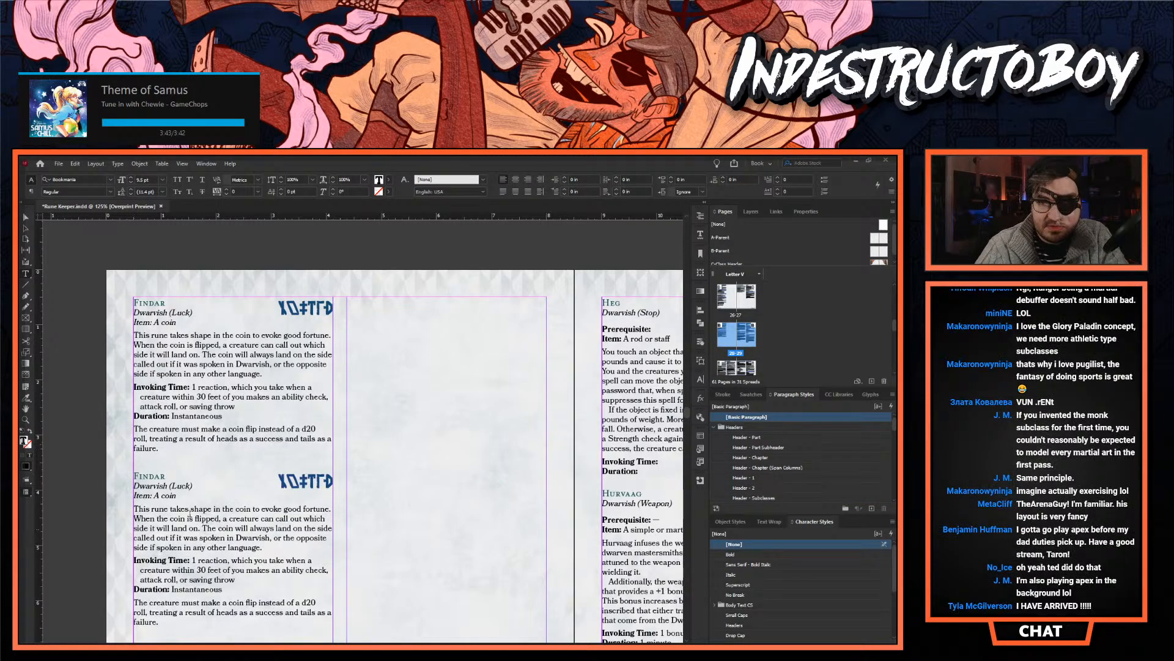
click(179, 498)
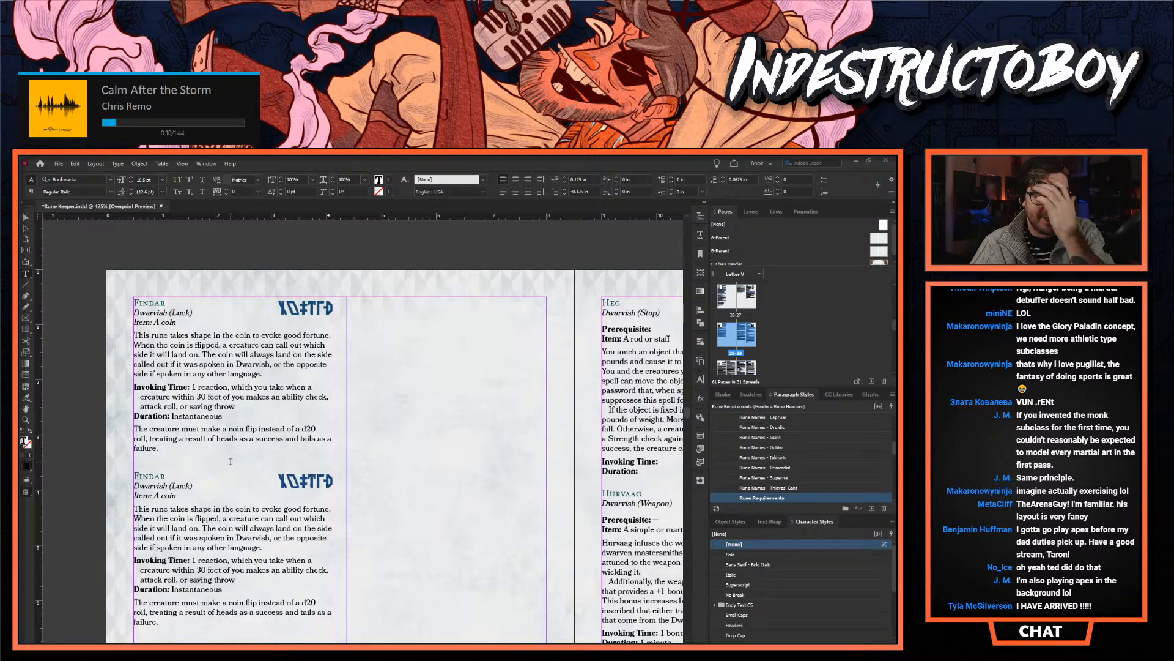
scroll(231, 463, down, 2)
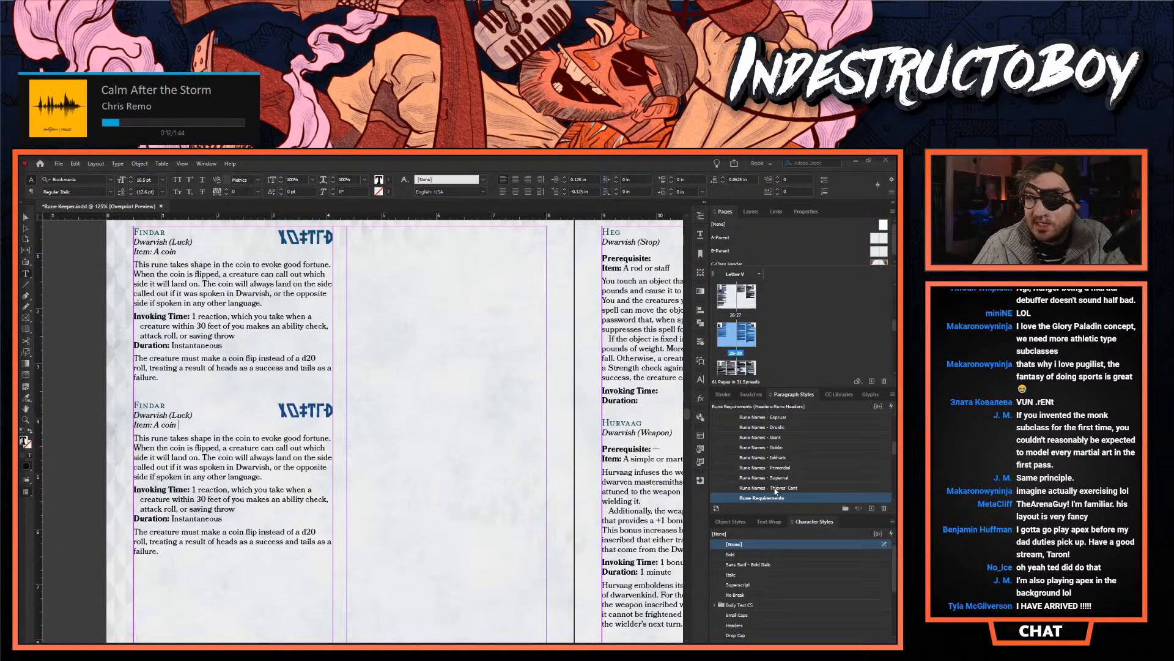
scroll(780, 489, up, 5)
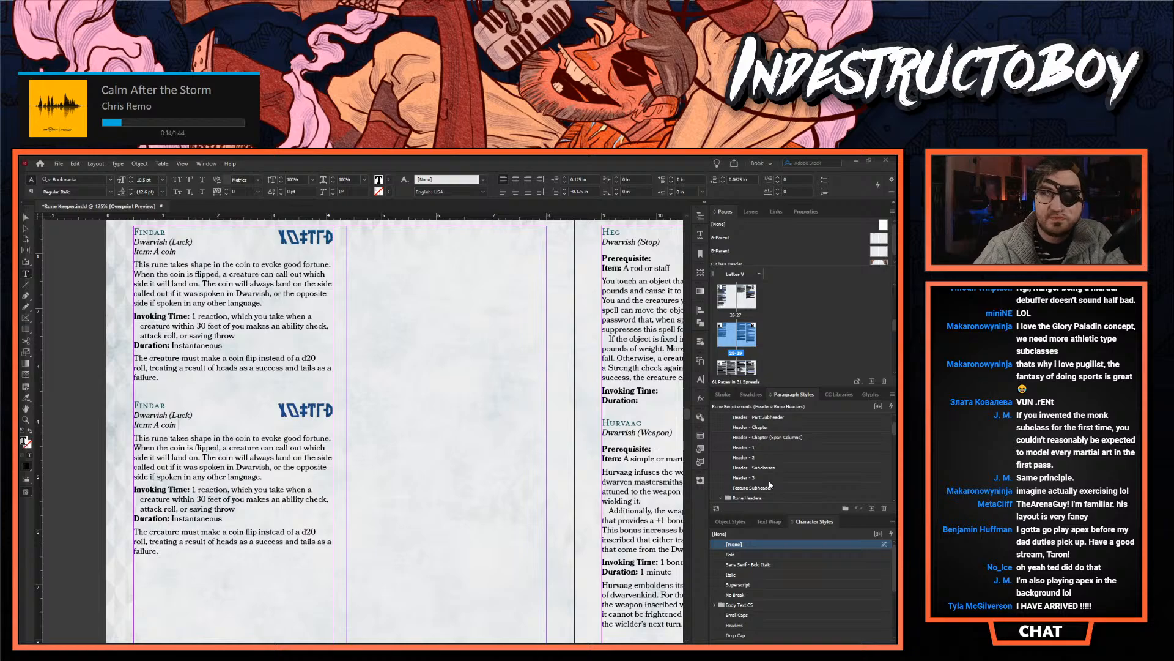
key(Down)
key(Down)
key(Down)
key(Down)
key(Down)
key(Down)
key(Down)
key(Down)
key(Down)
key(Down)
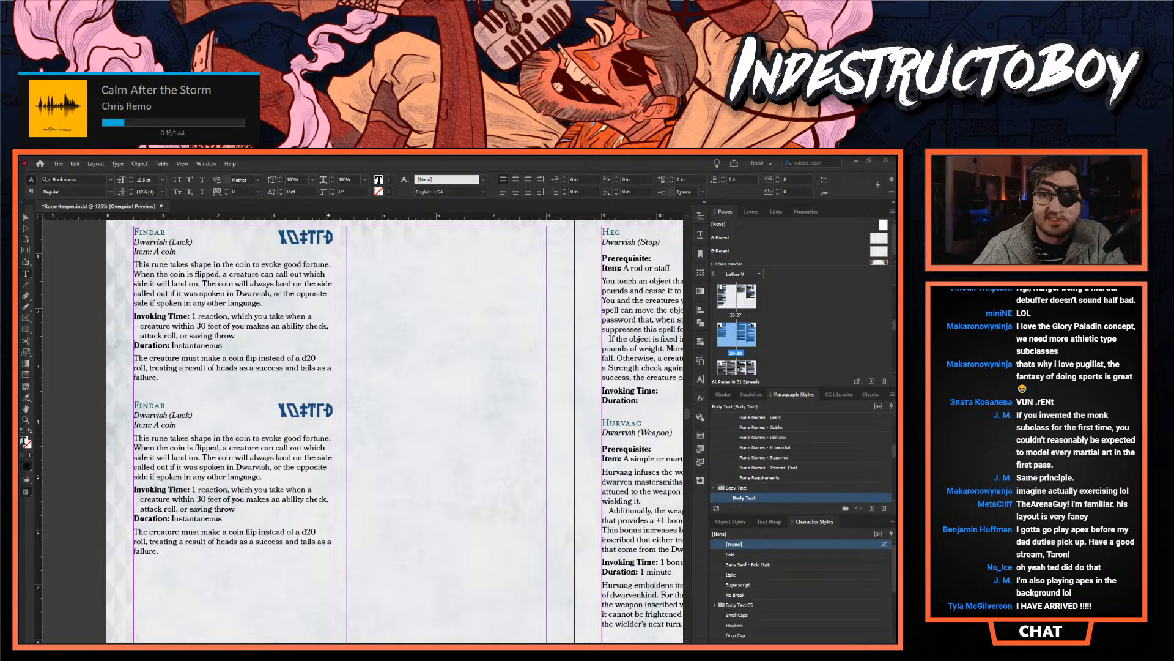
- Add the line "Prerequisite: 3rd-level runekeeper" beneath Dwarvish (Luck) in the upper Findar entry
click(193, 242)
key(Return)
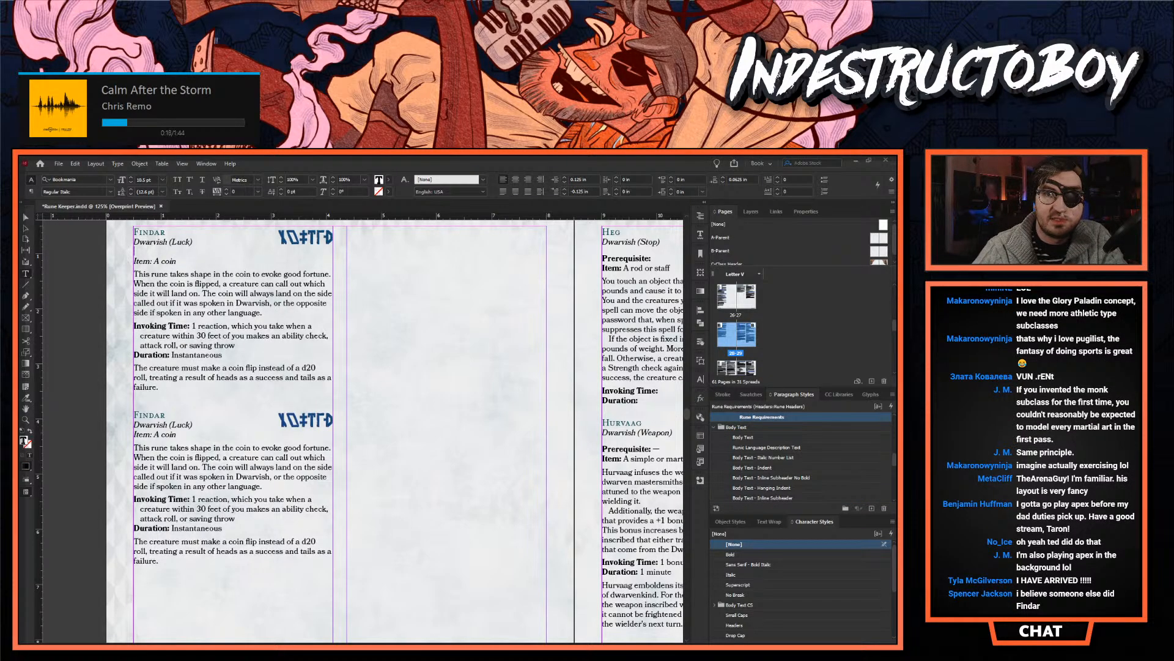
text(Prerequi)
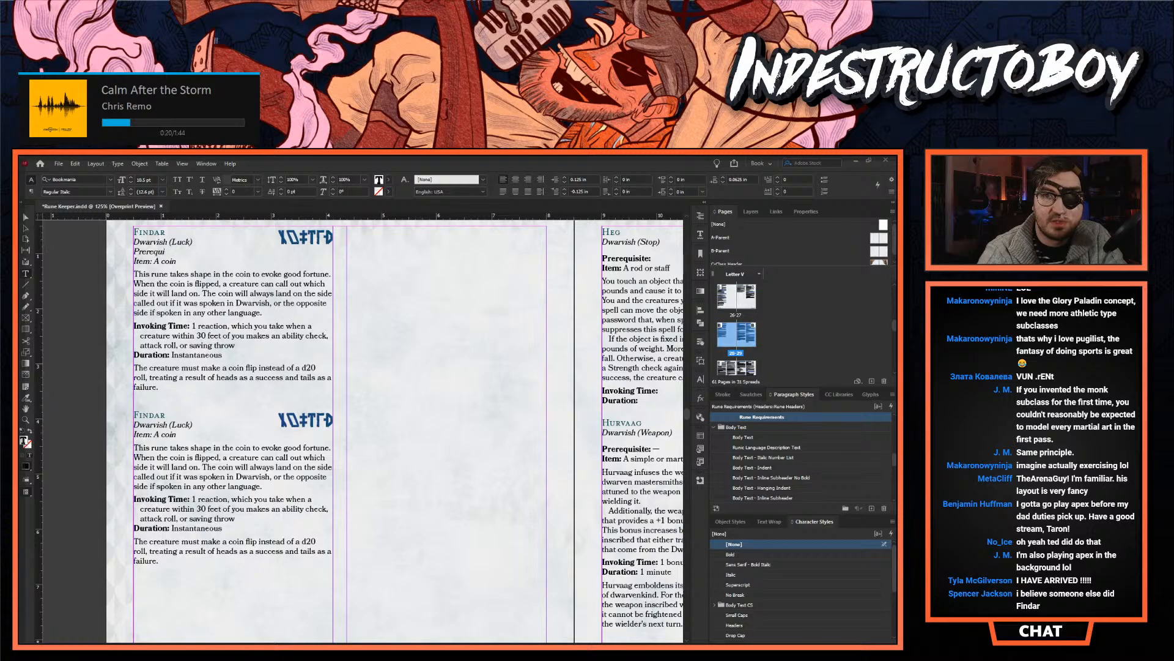
text(site: 3)
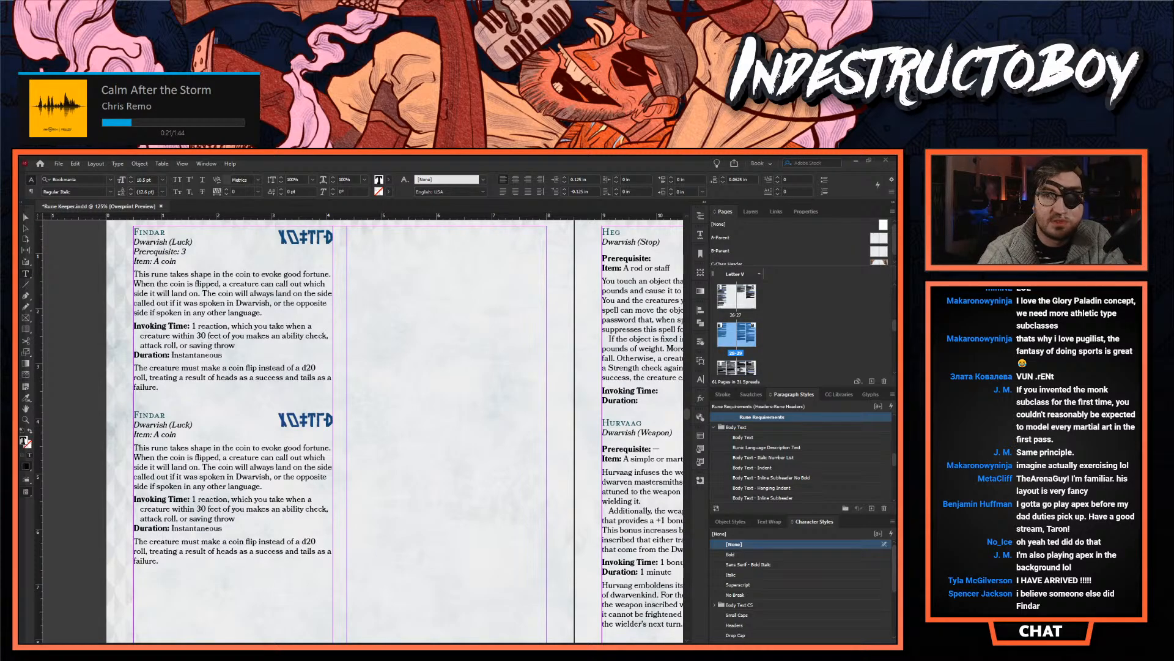
text(rd-level rune keeper)
- Start a new line reading "Prerequisite: 3rd-l" beneath Dwarvish (Luck) in the lower Findar entry
click(255, 291)
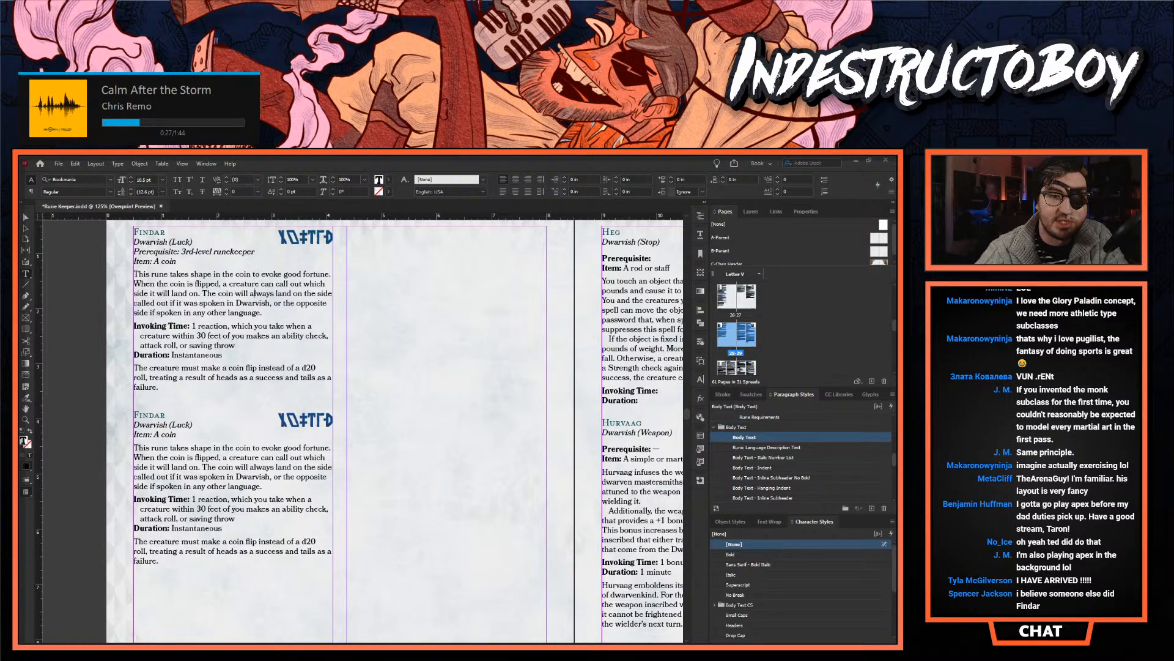
key(Down)
key(Down)
key(Down)
key(Down)
key(Down)
key(Down)
key(Down)
key(Down)
key(Down)
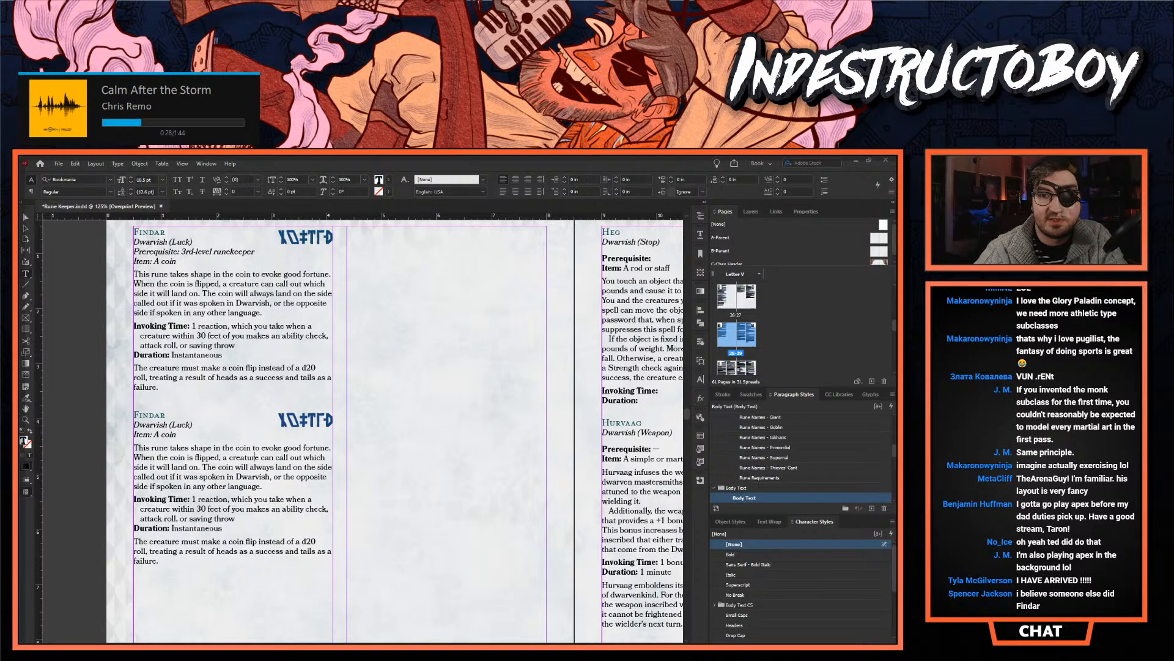
key(Up)
key(Up)
key(Return)
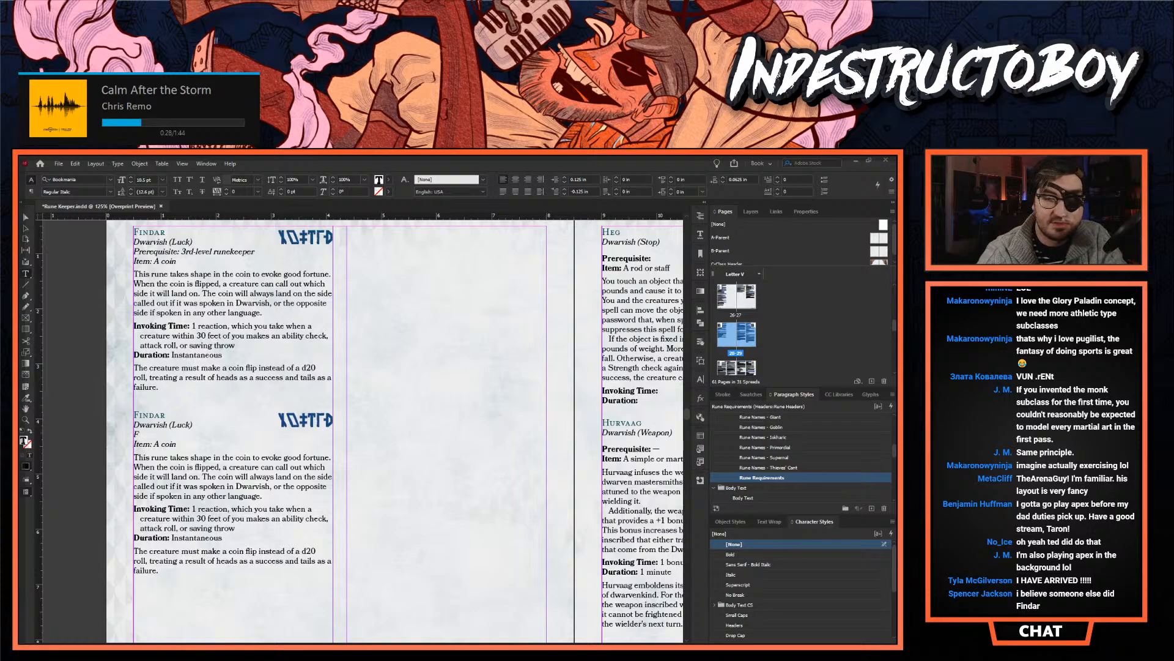
text(Prerequisite: )
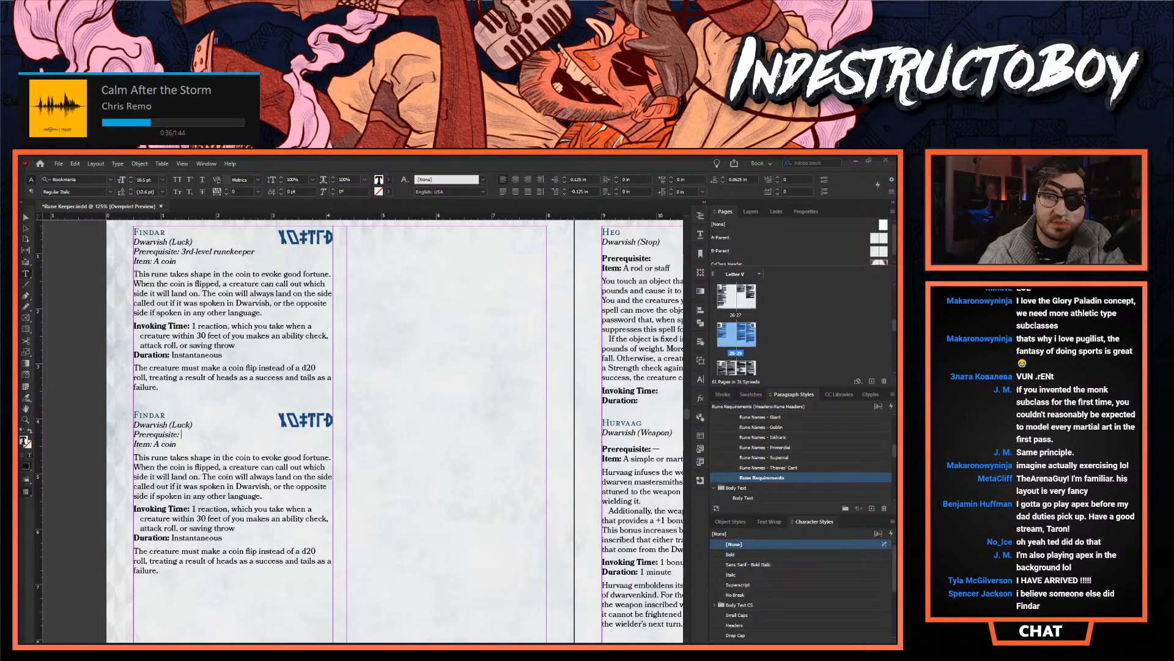
text(3rd-l)
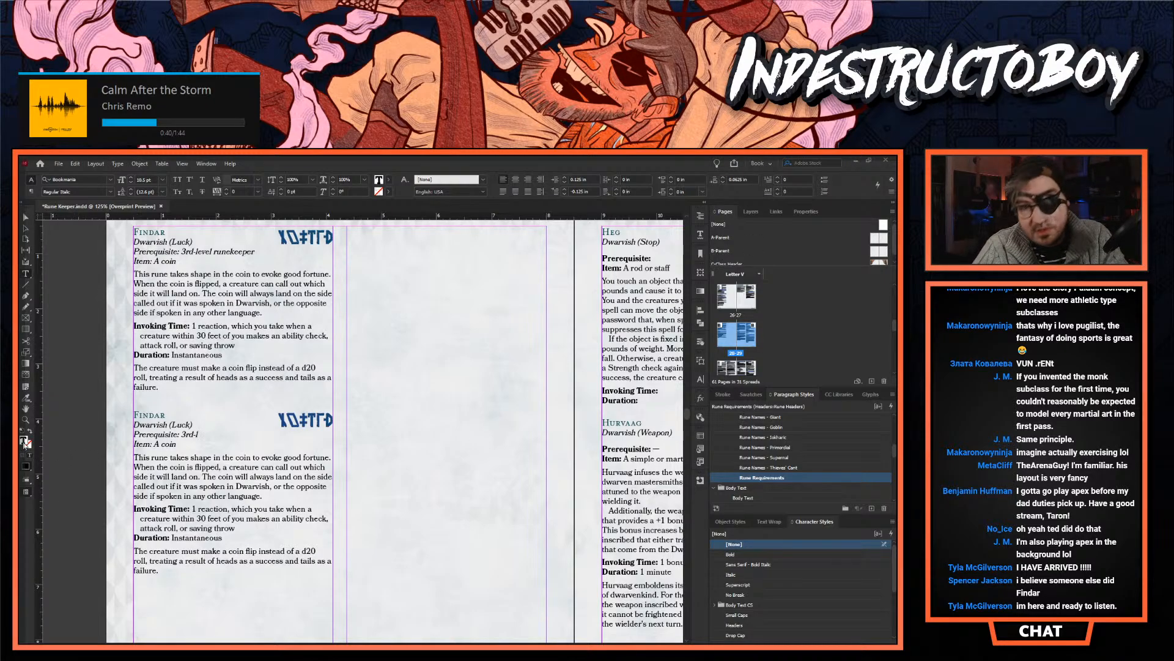
key(ctrl+equal)
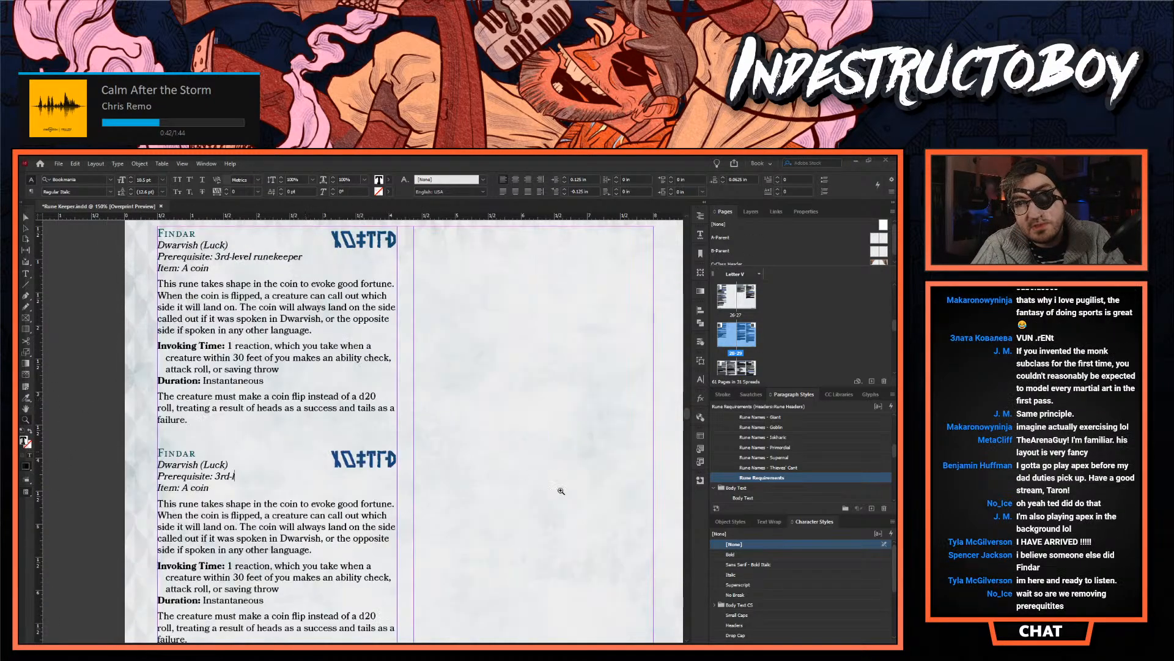
scroll(502, 452, down, 1)
scroll(325, 422, up, 2)
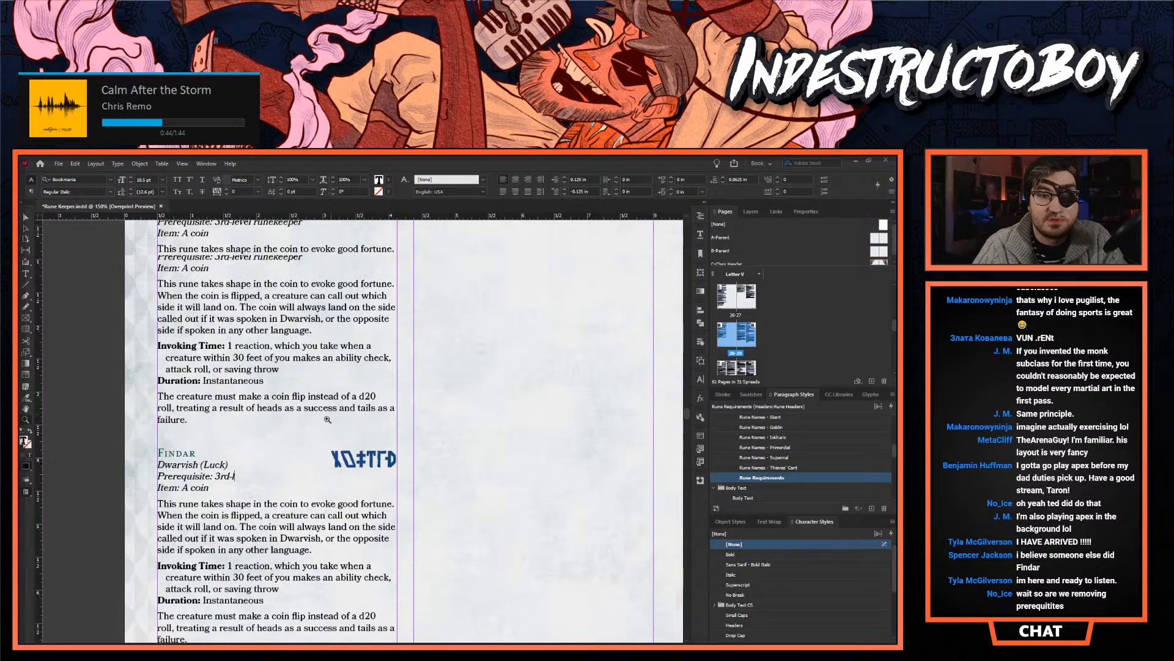
scroll(321, 422, down, 1)
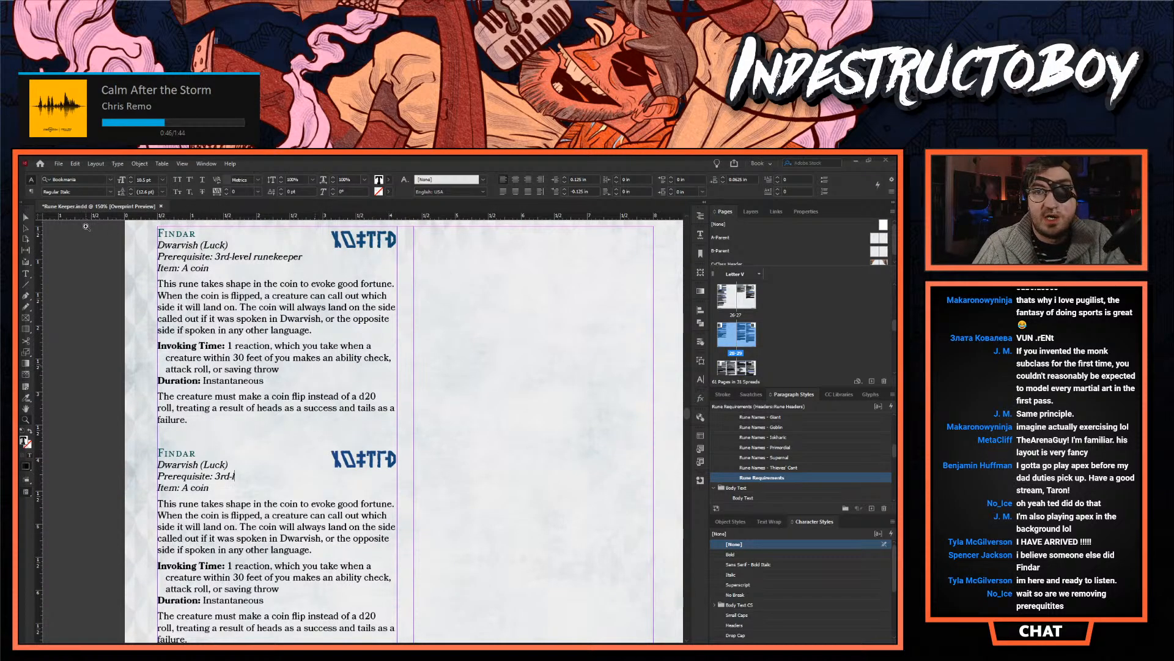
- Remove the blank line between the two Findar entries and complete the lower entry's prerequisite as "3rd-level runekeeper"
click(25, 217)
double_click(251, 267)
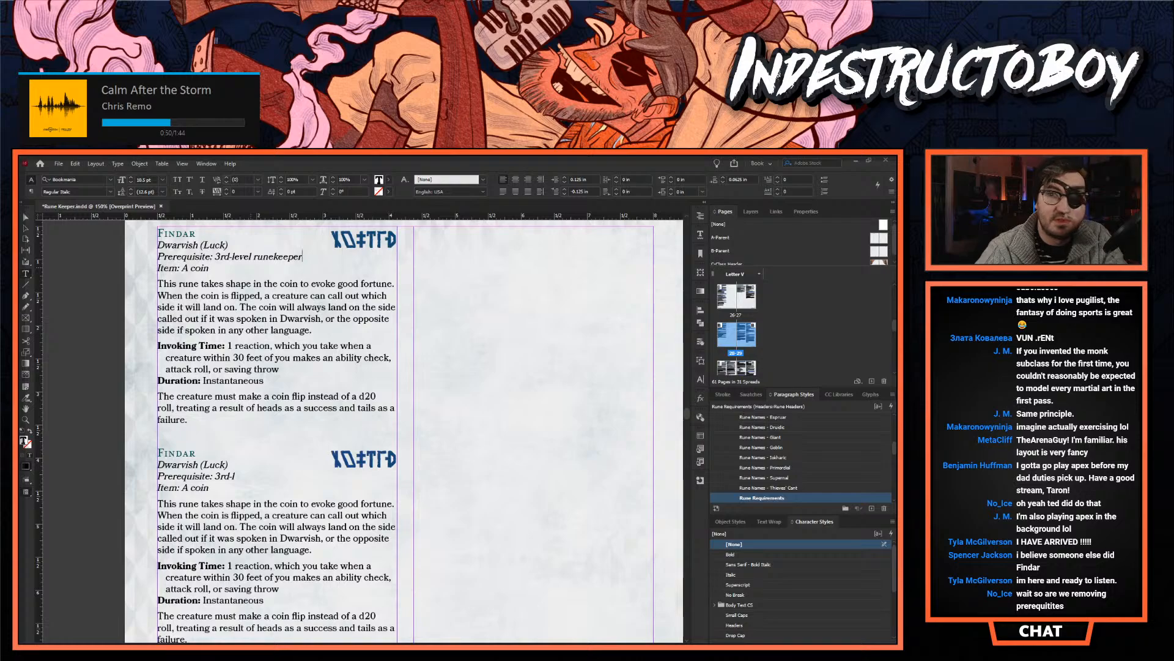
click(331, 445)
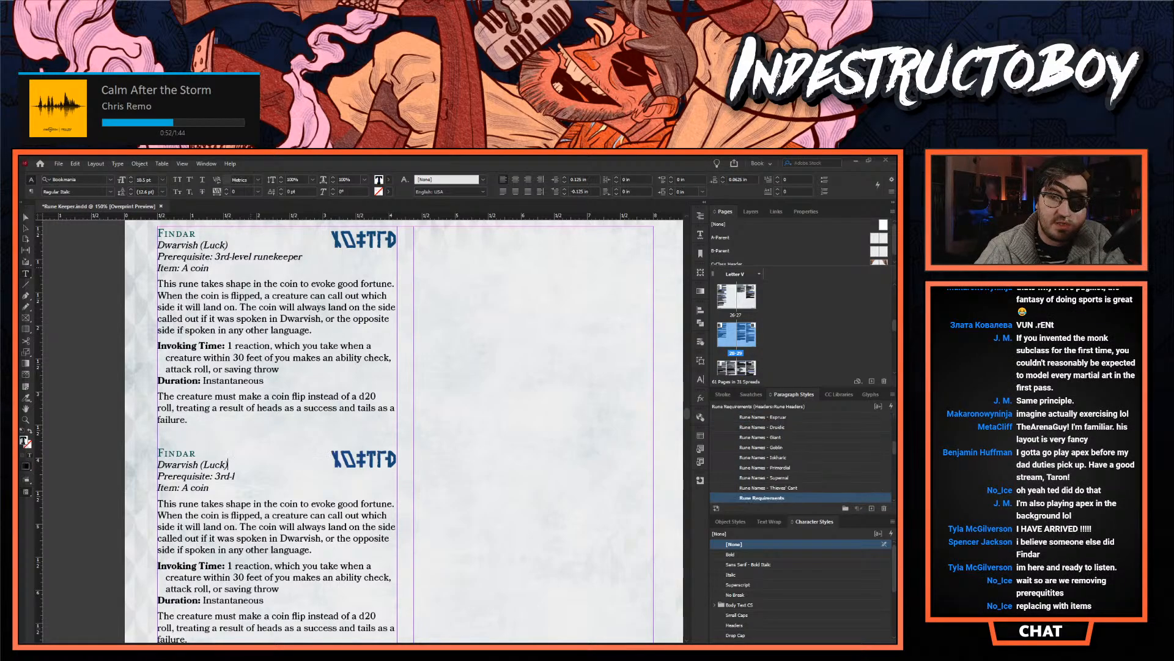
key(BackSpace)
click(236, 465)
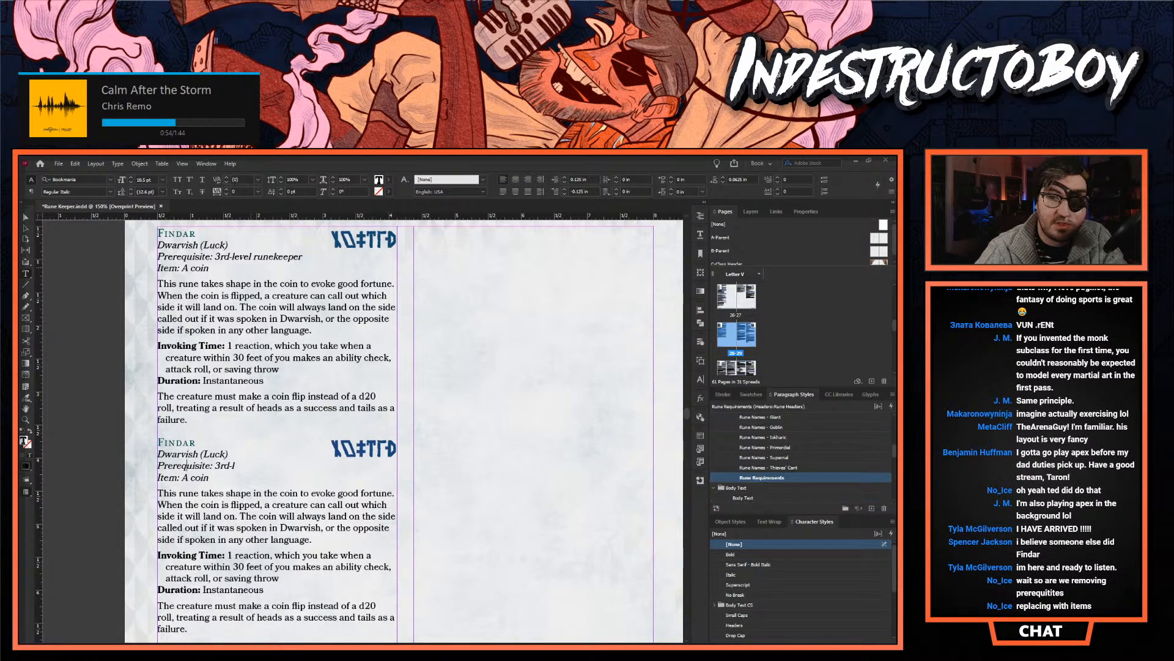
text(evel runekeeper)
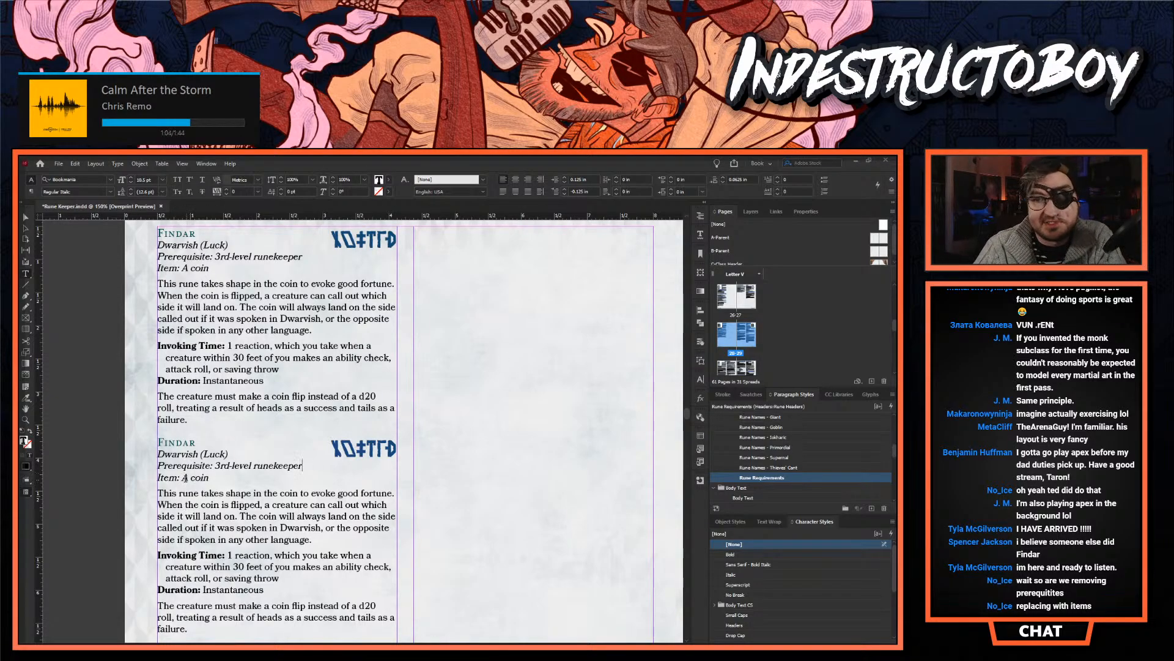
- Apply the Body Text - Metadata paragraph style to the Prerequisite and Item lines of the lower Findar entry
drag(232, 478, 158, 465)
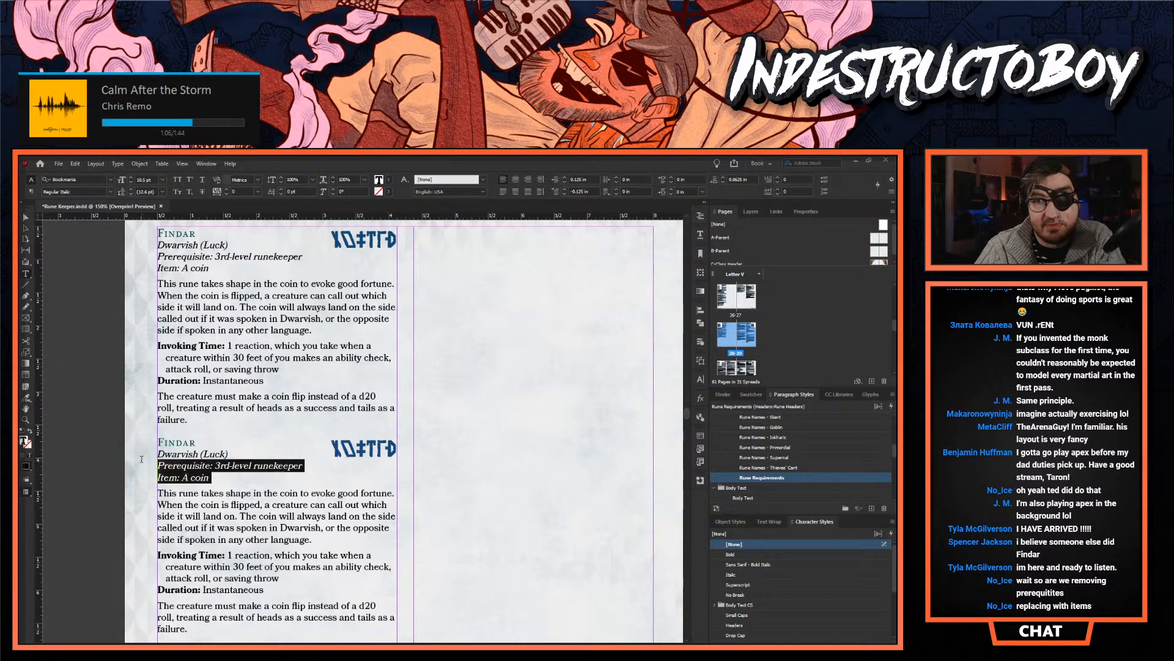
scroll(799, 450, up, 3)
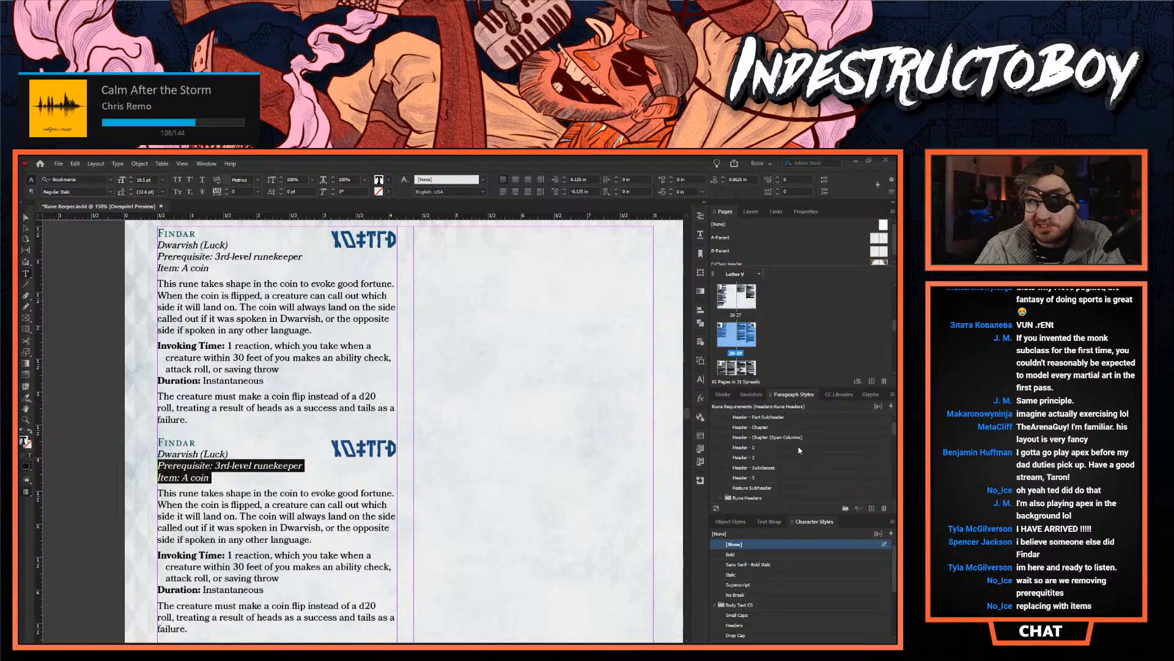
scroll(772, 489, down, 5)
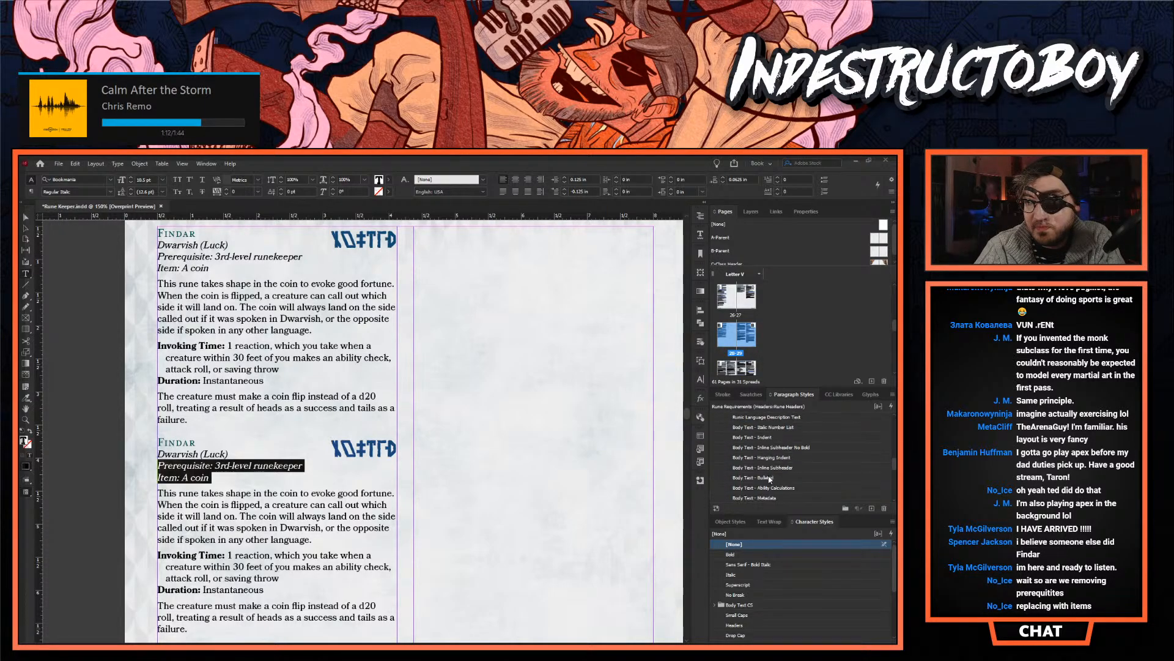
click(772, 497)
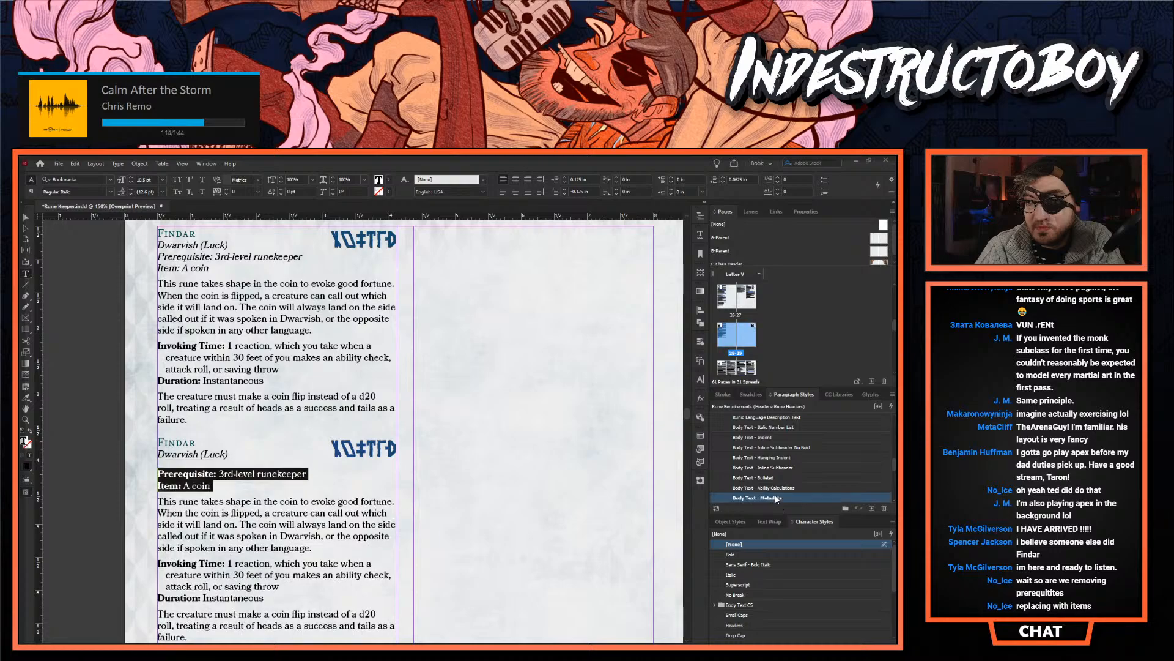
click(242, 496)
scroll(241, 497, down, 3)
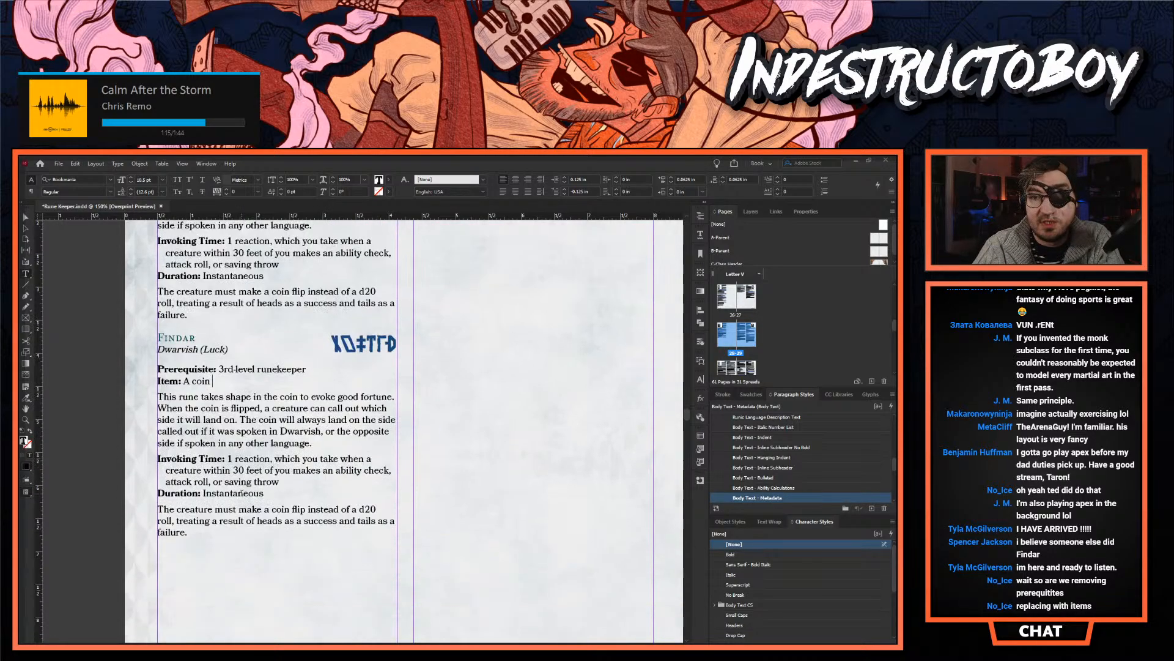
- Reduce the paragraph spacing after the Dwarvish (Luck) line in the lower Findar entry
drag(187, 532, 148, 337)
click(241, 548)
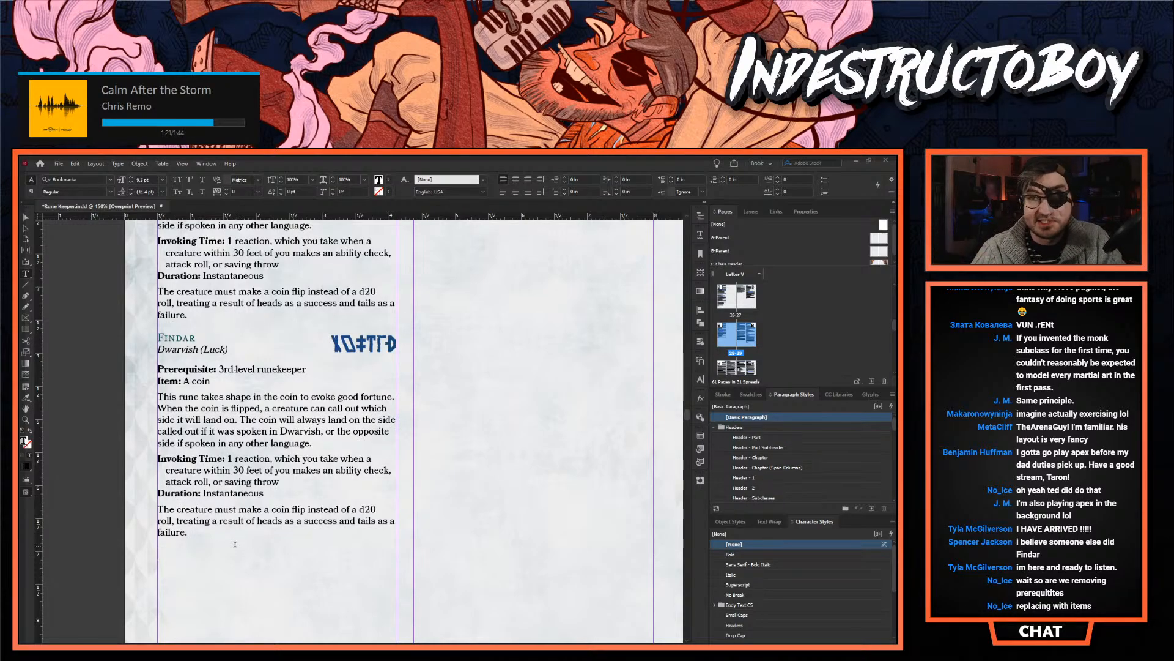
click(247, 355)
click(722, 182)
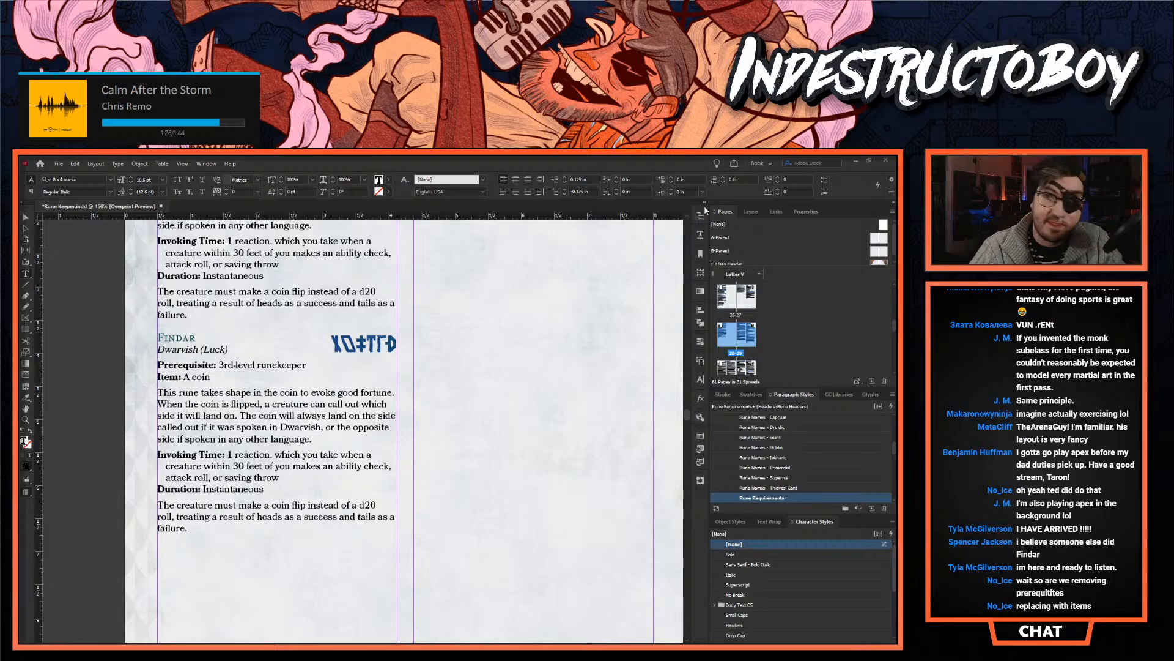
- Duplicate the complete lower Findar entry into the second column of page 28
drag(237, 534, 152, 339)
key(ctrl+c)
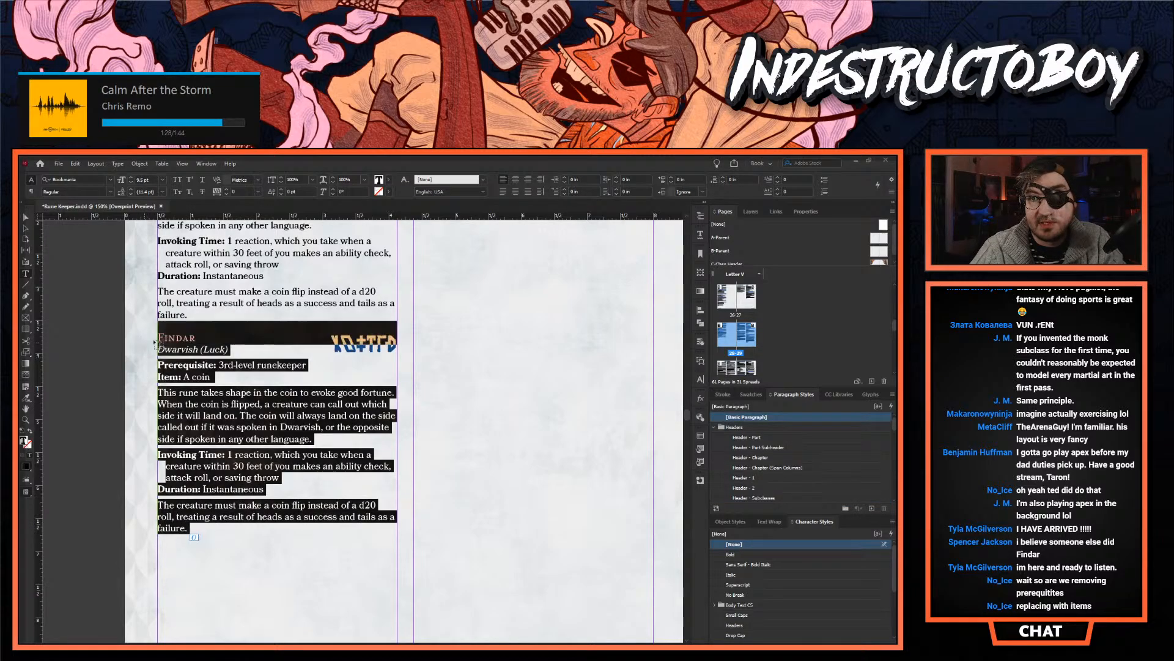
click(209, 629)
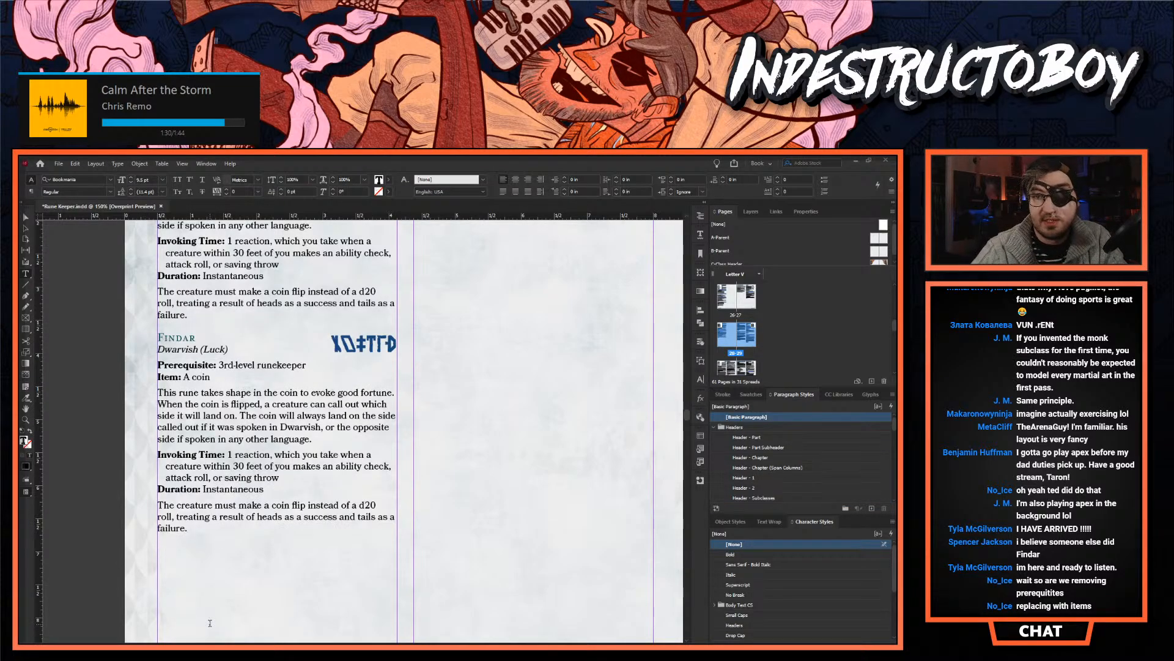
scroll(210, 623, up, 2)
key(ctrl+v)
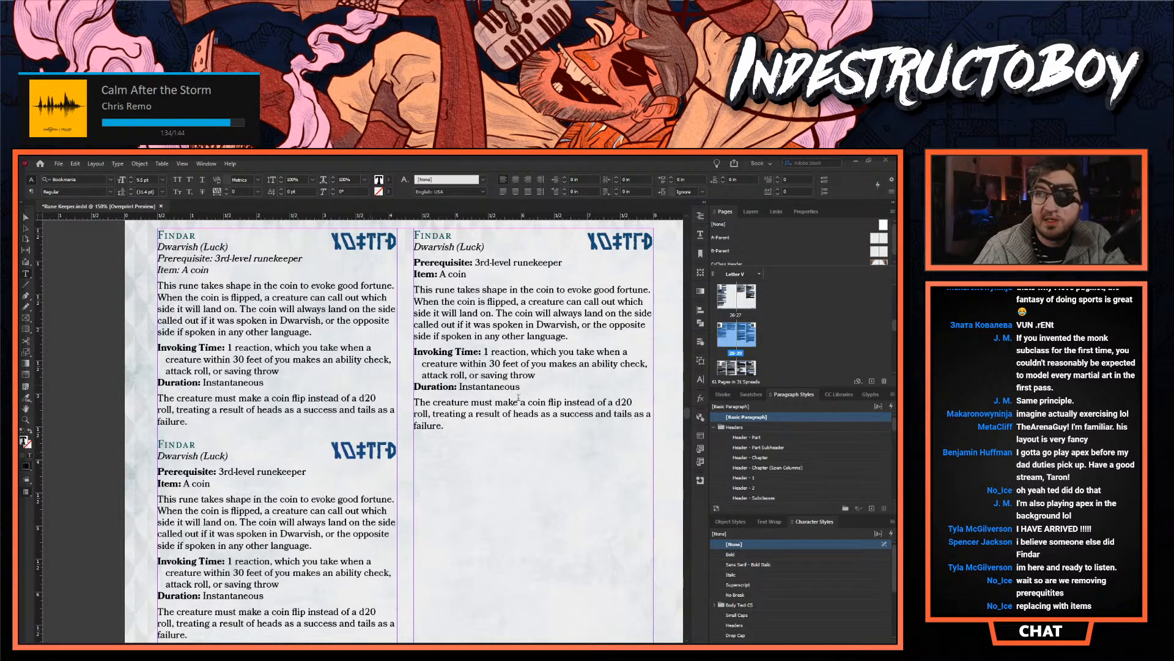
- Insert "When Invoked." at the start of the last paragraph in the second-column Findar entry
click(476, 405)
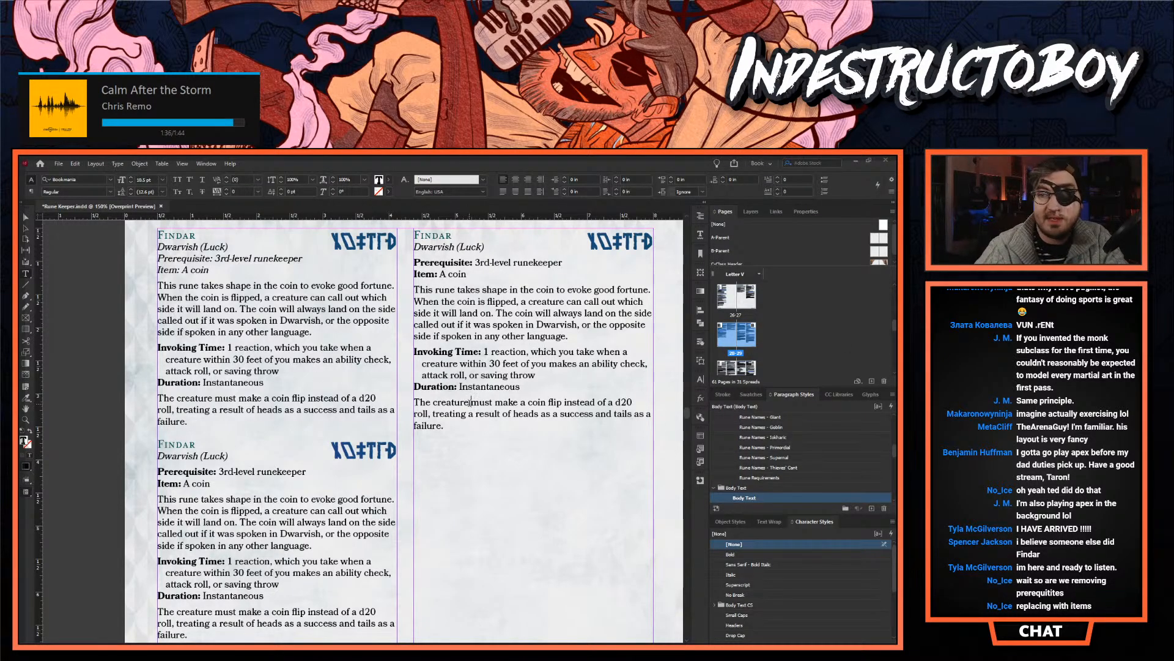
text(Wjen)
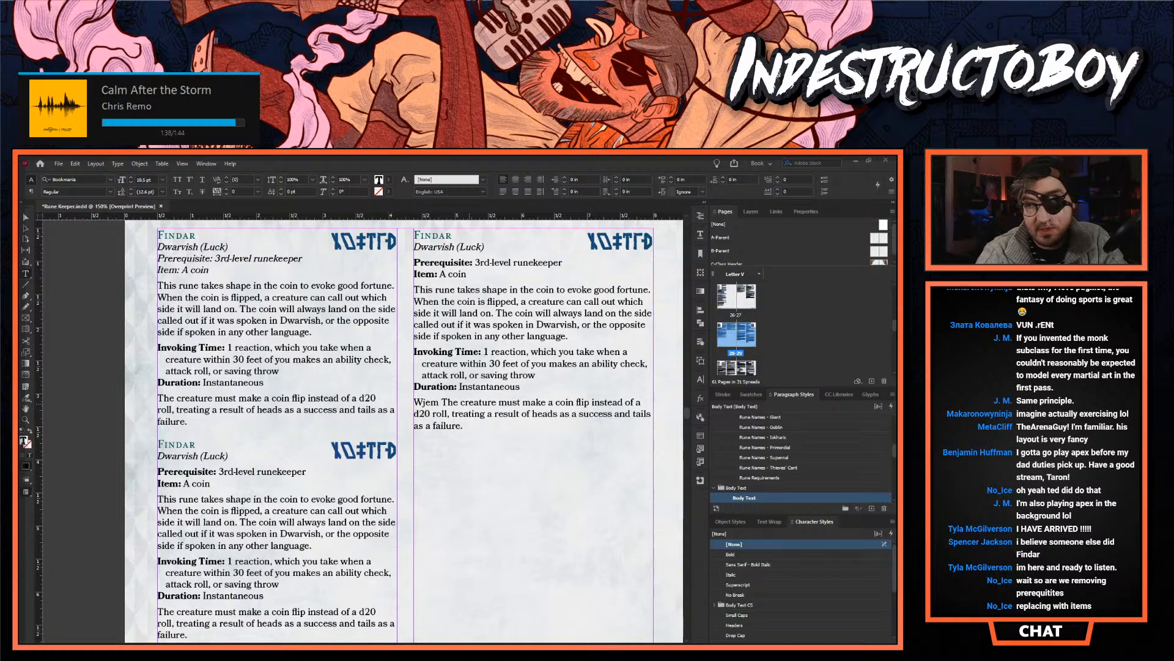
key(BackSpace)
key(BackSpace)
key(BackSpace)
key(BackSpace)
text(hen Invoked)
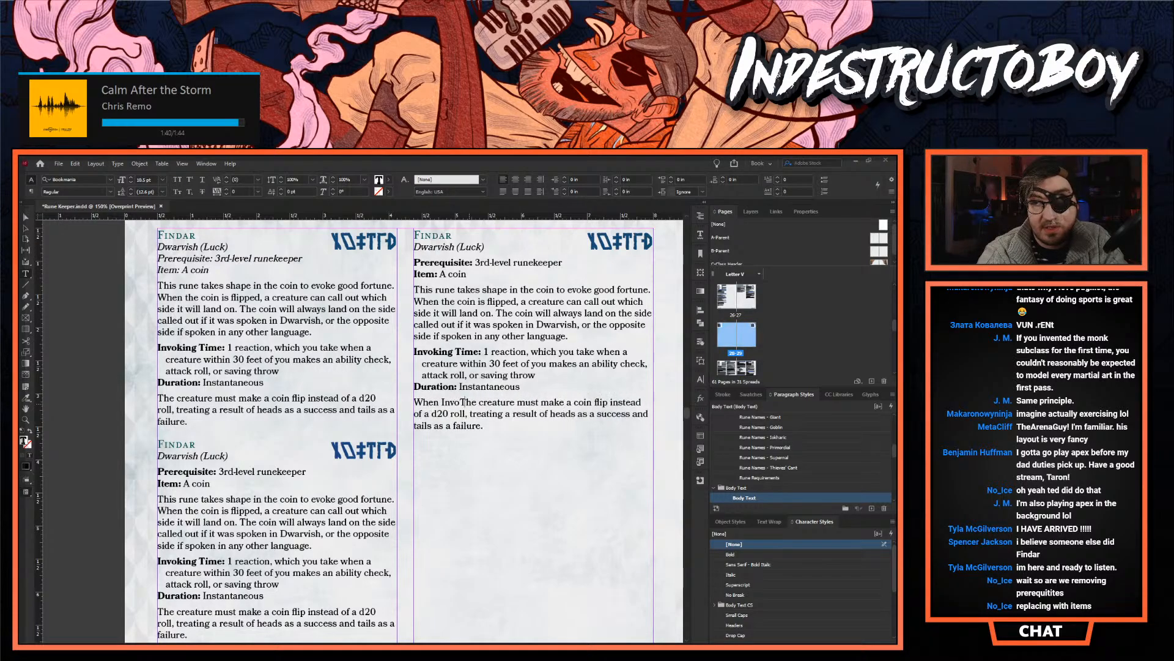
text(. )
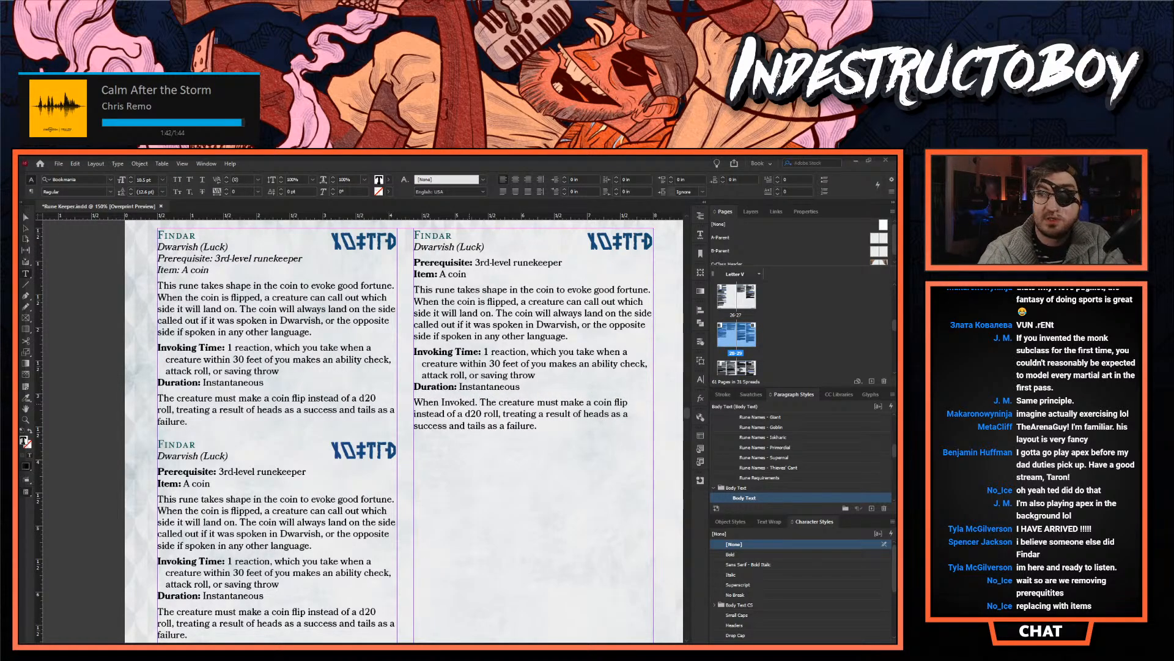
text(As a reacti)
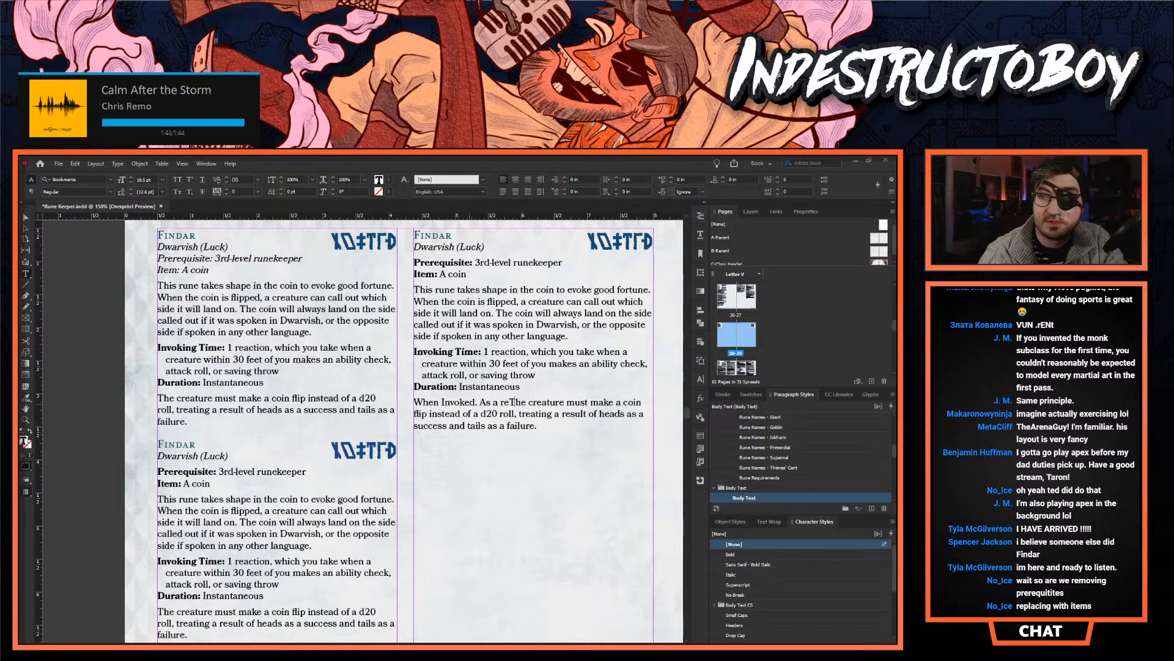
text(on)
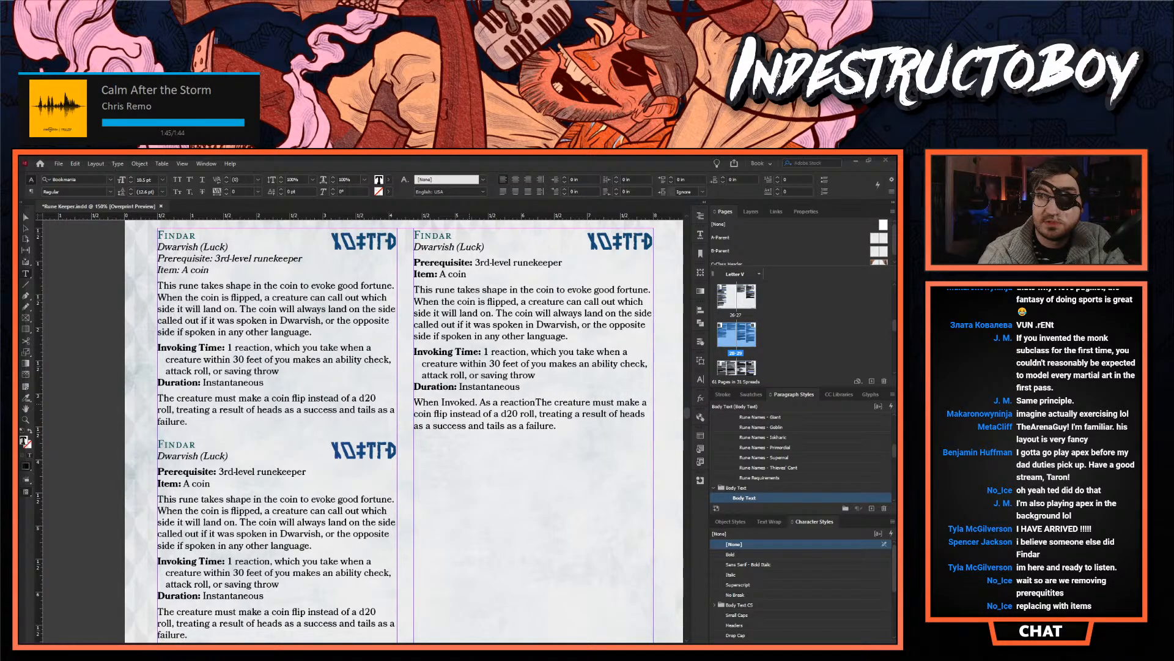
text(, you can invo)
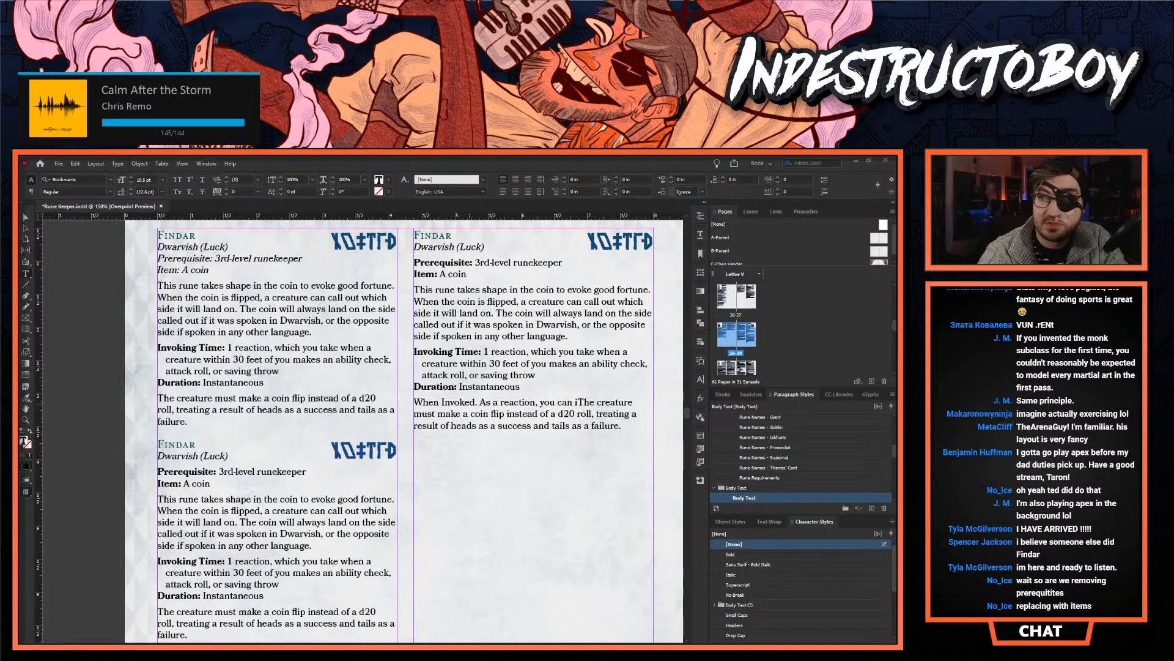
text(ke this rune)
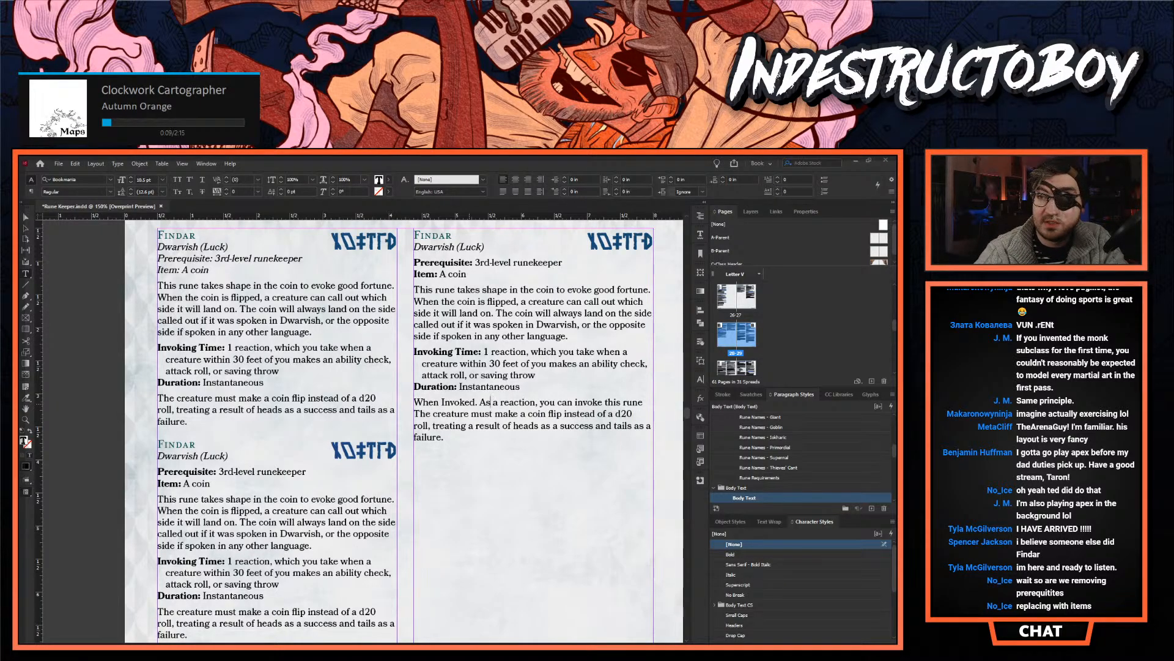
- Insert "You can invoke Findar as a reaction when a creature within 30 feet of you makes an ability check to force it to" after "When Invoked."
click(482, 402)
text(You can invo)
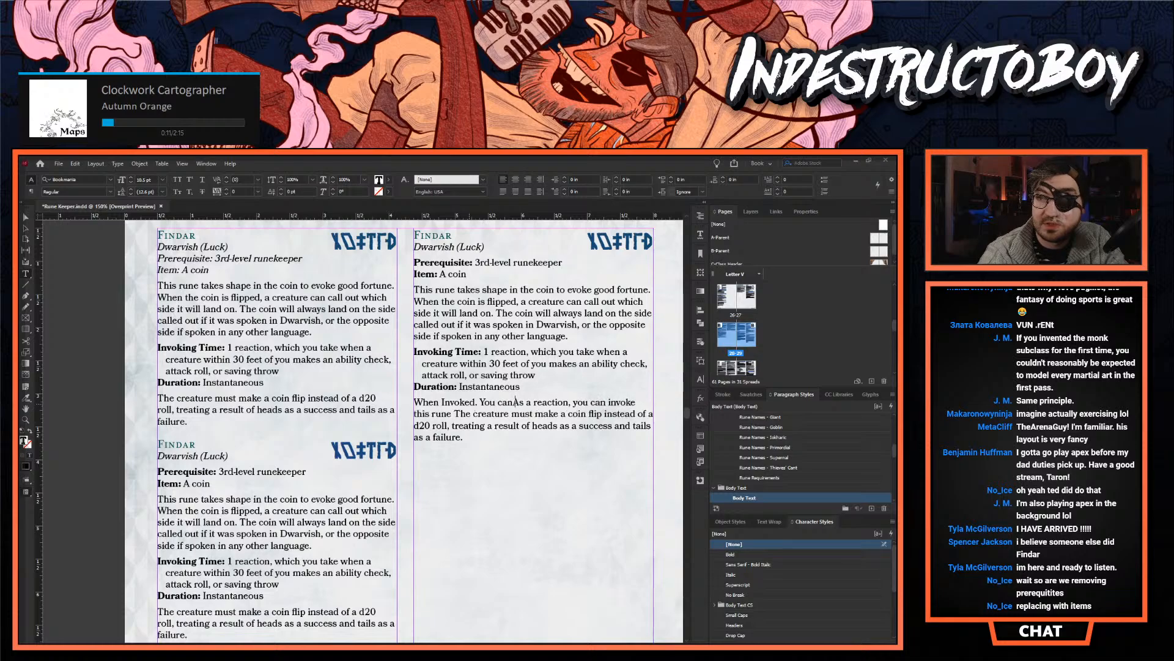
text(ke Findar as )
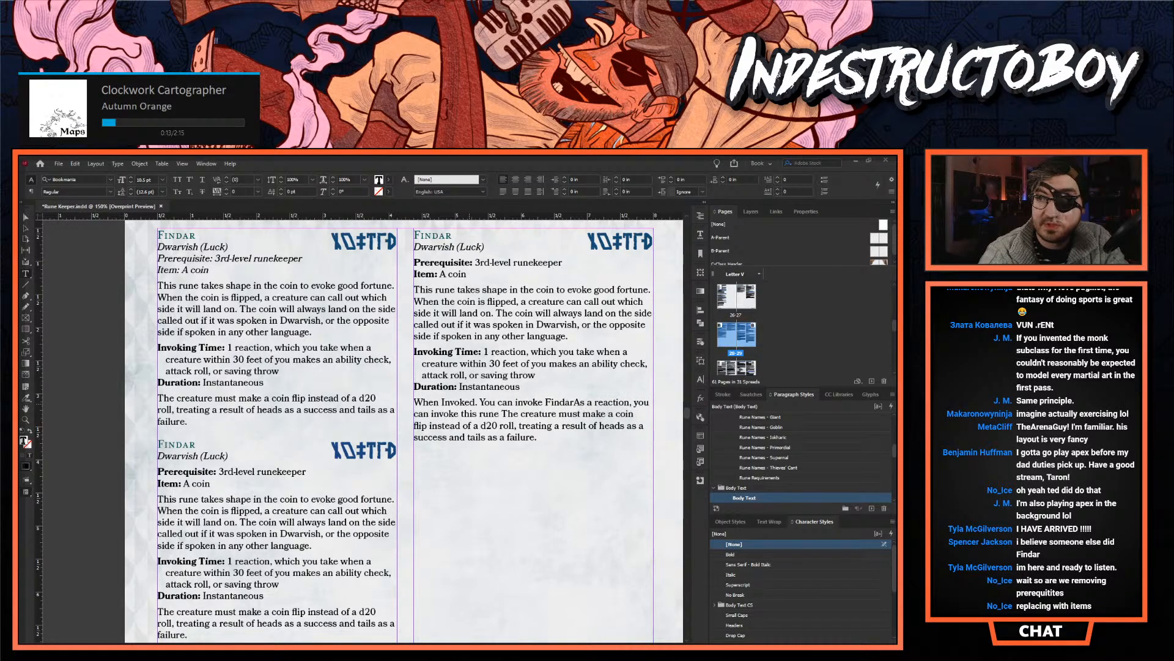
text(a reaction wh)
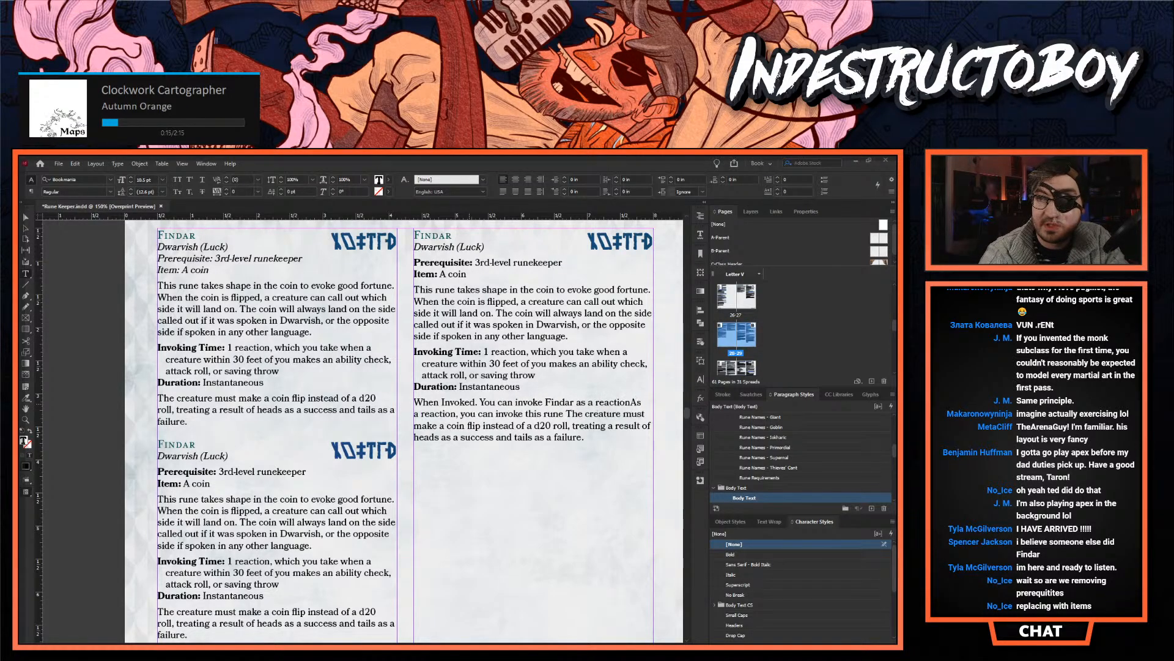
text(en a creatur)
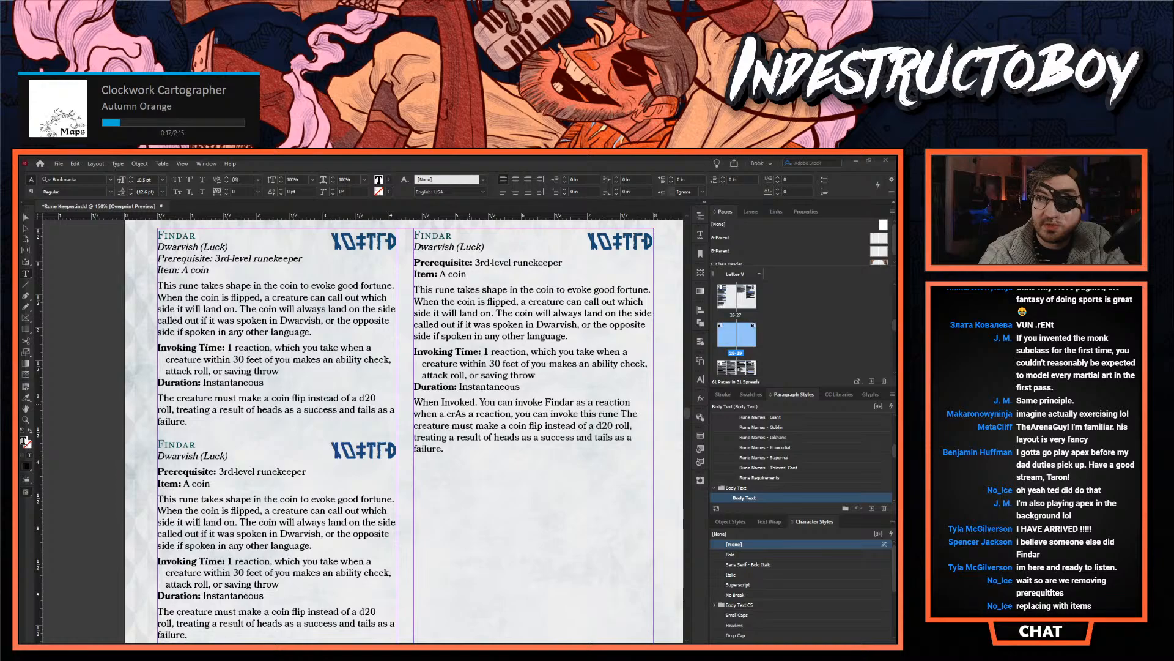
text(e within 30 feet)
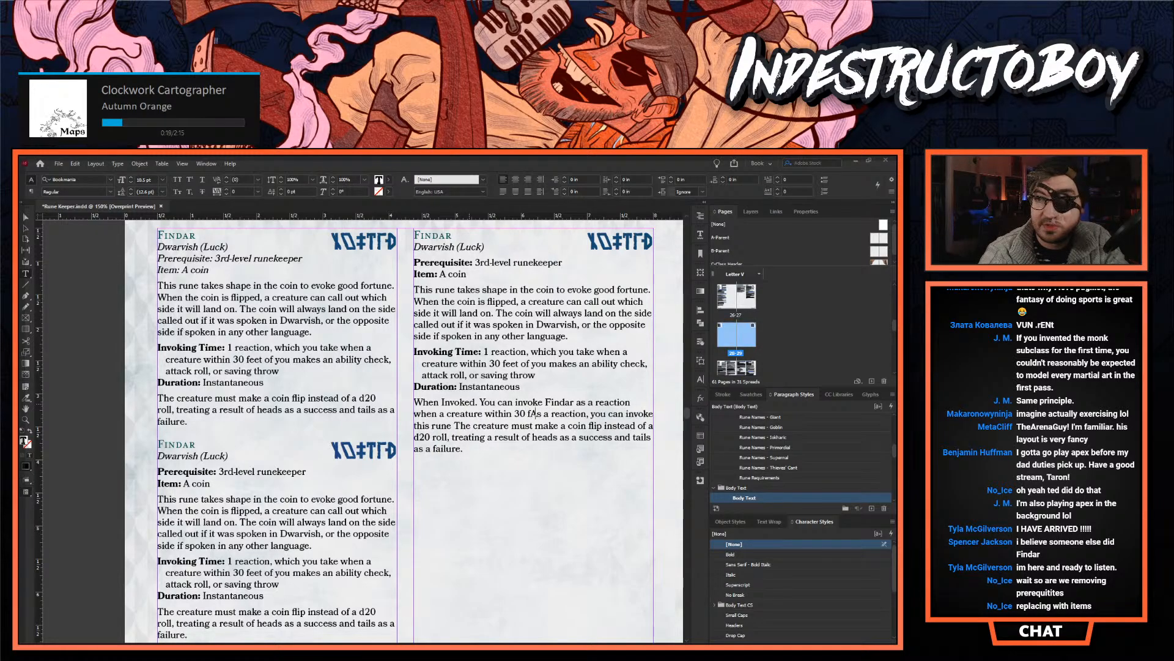
text( of you makes an )
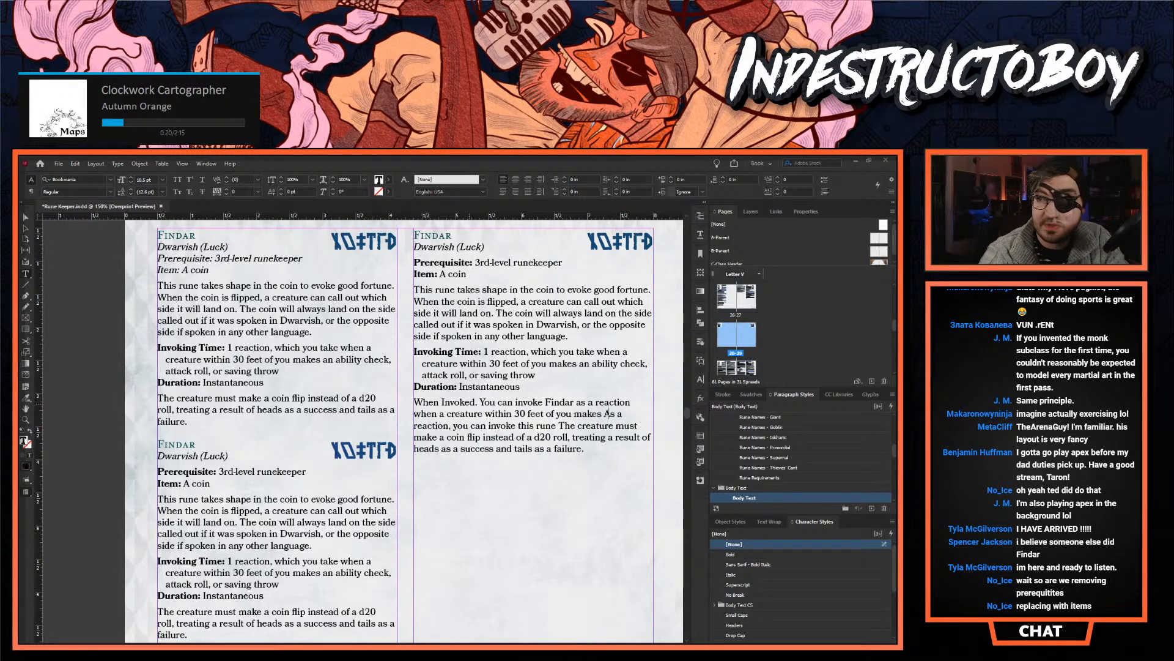
text(ability check t)
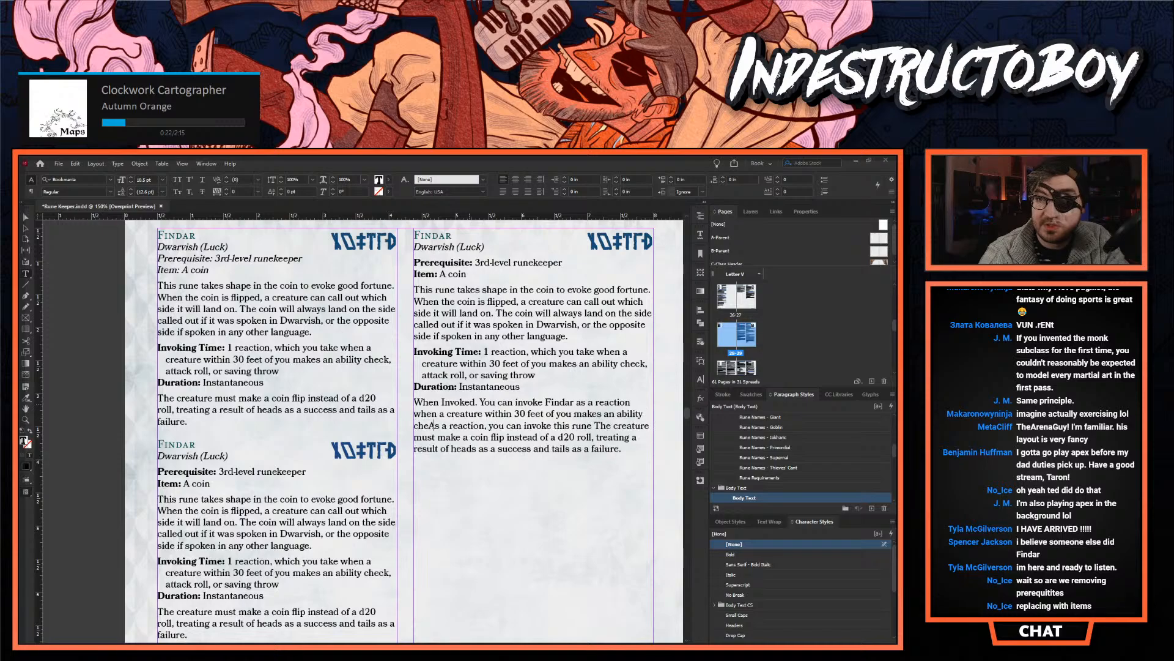
text(o force it to)
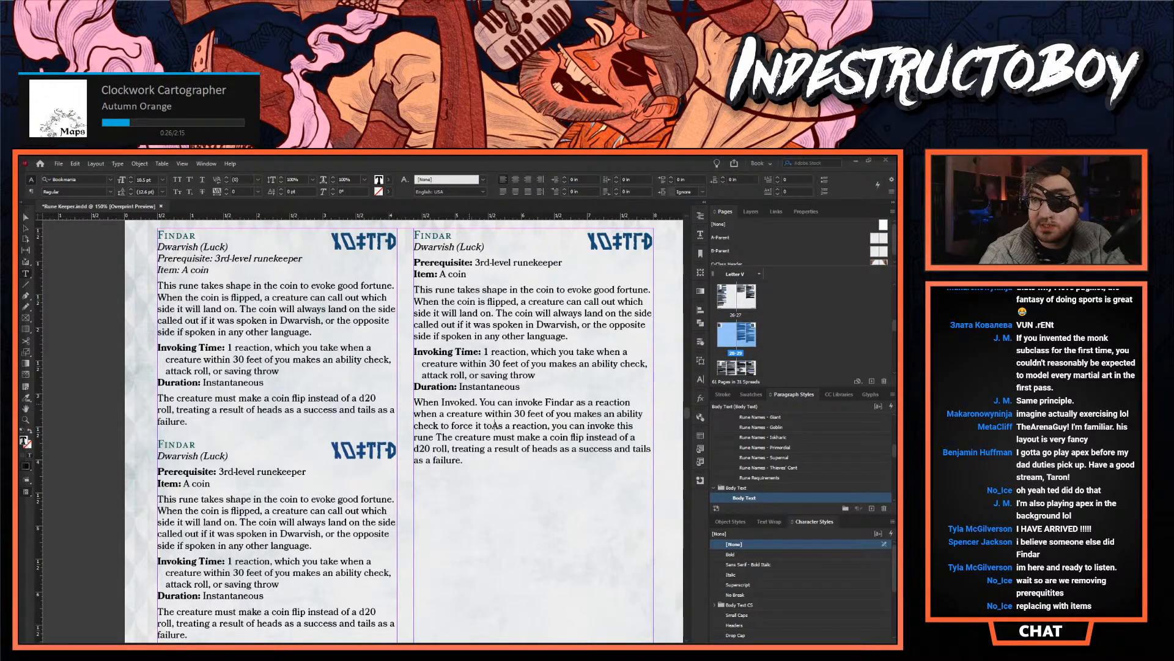
- Delete the leftover "As a reaction, you can invoke this rune The creature must" so the new sentence runs into "make a coin flip"
key(ctrl+Delete)
key(ctrl+Delete)
key(ctrl+Delete)
key(ctrl+Delete)
key(ctrl+Delete)
key(ctrl+Delete)
key(ctrl+Delete)
key(ctrl+Delete)
key(ctrl+Delete)
key(ctrl+Delete)
key(ctrl+Delete)
key(ctrl+Delete)
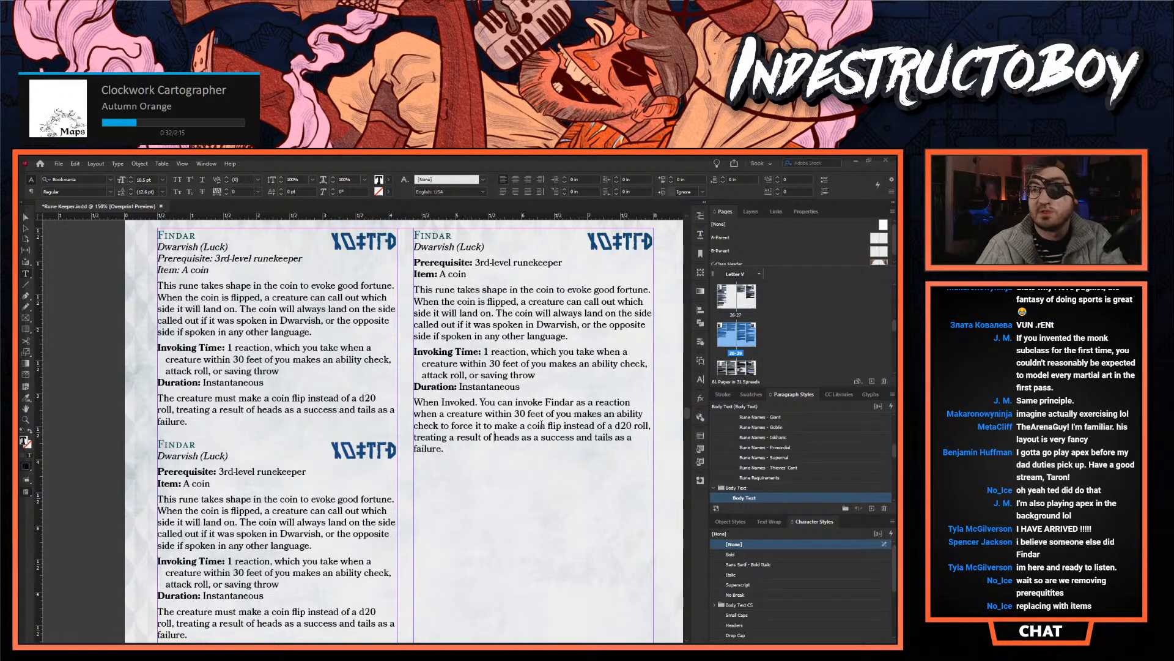
- Apply the Body Text - Inline Subheader paragraph style to the "When Invoked." paragraph in the second column
click(537, 402)
scroll(764, 458, down, 2)
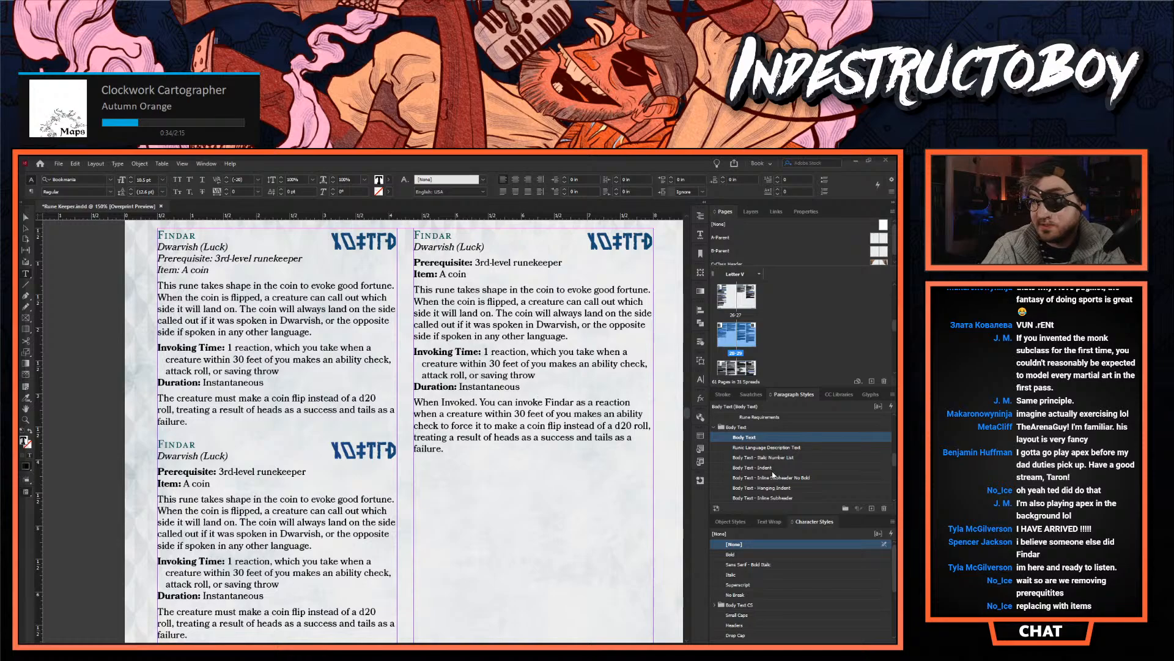
click(776, 488)
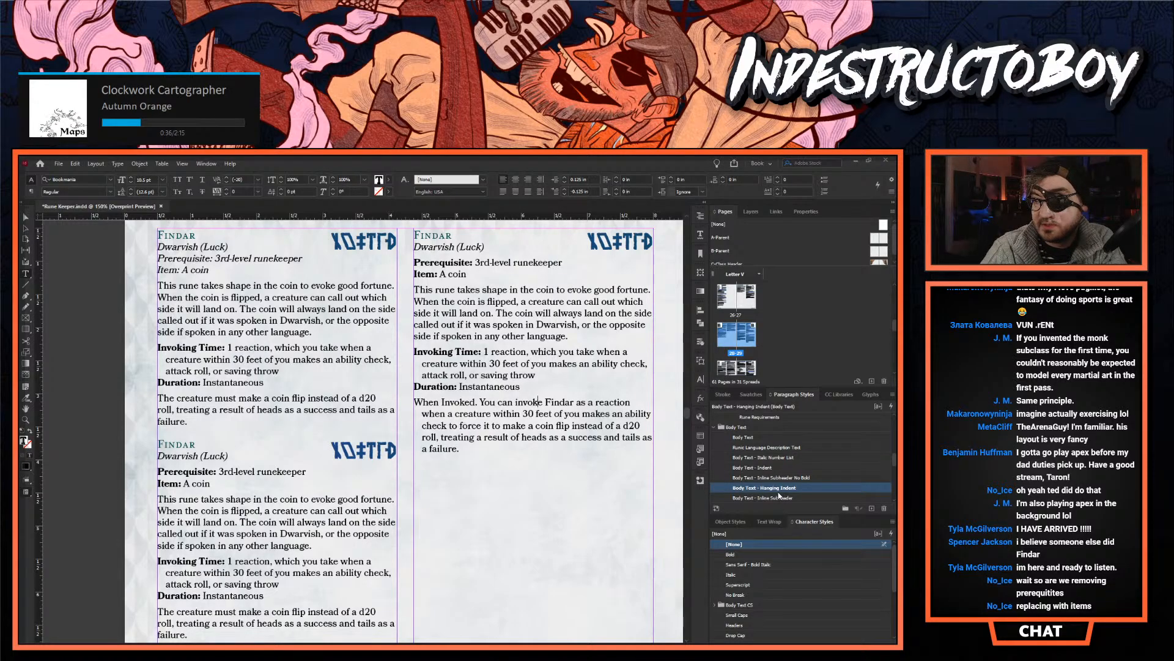
scroll(776, 488, down, 1)
click(776, 477)
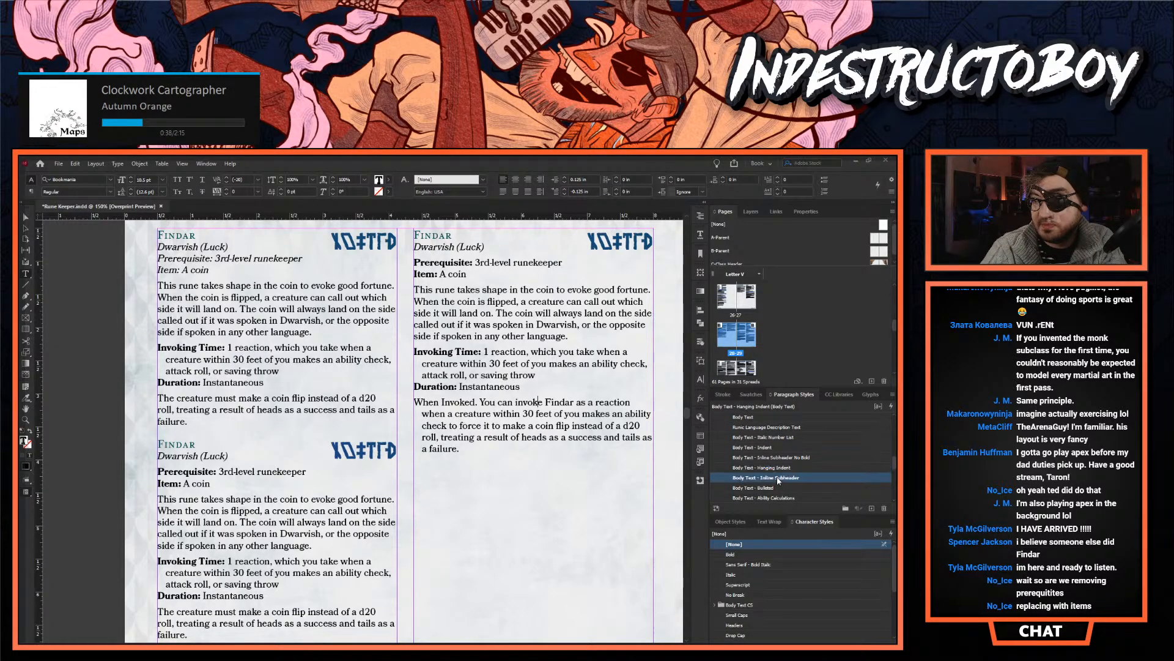
- Delete the Invoking Time and Duration lines from the second-column Findar entry, including the empty line left behind
drag(517, 387, 415, 353)
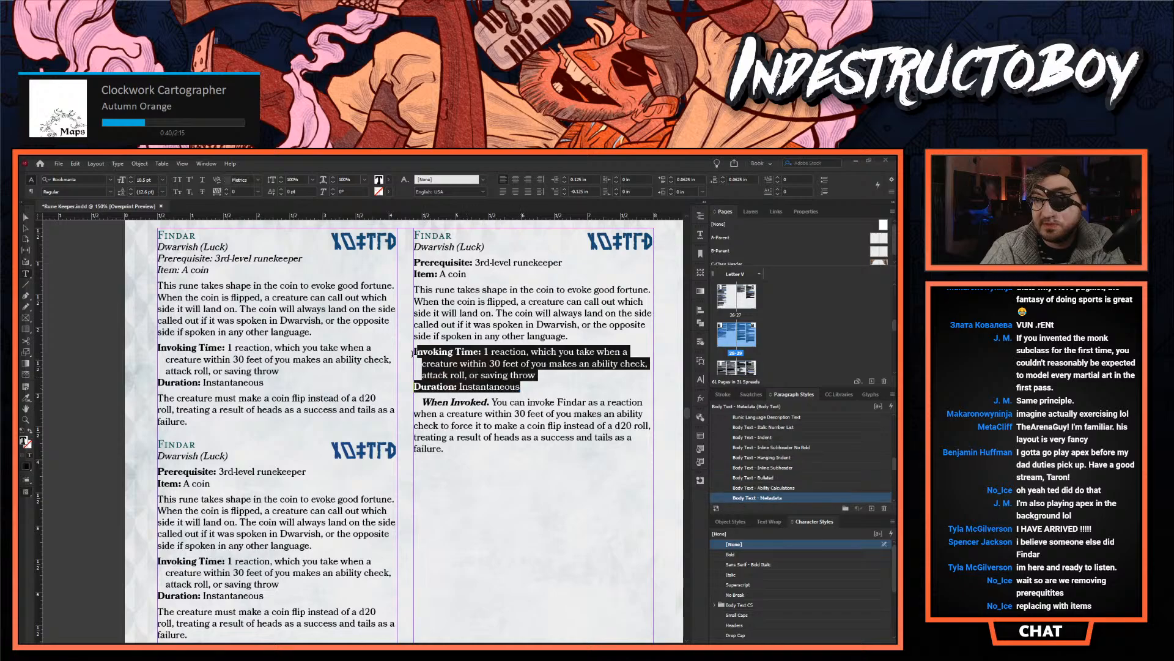
key(BackSpace)
key(BackSpace)
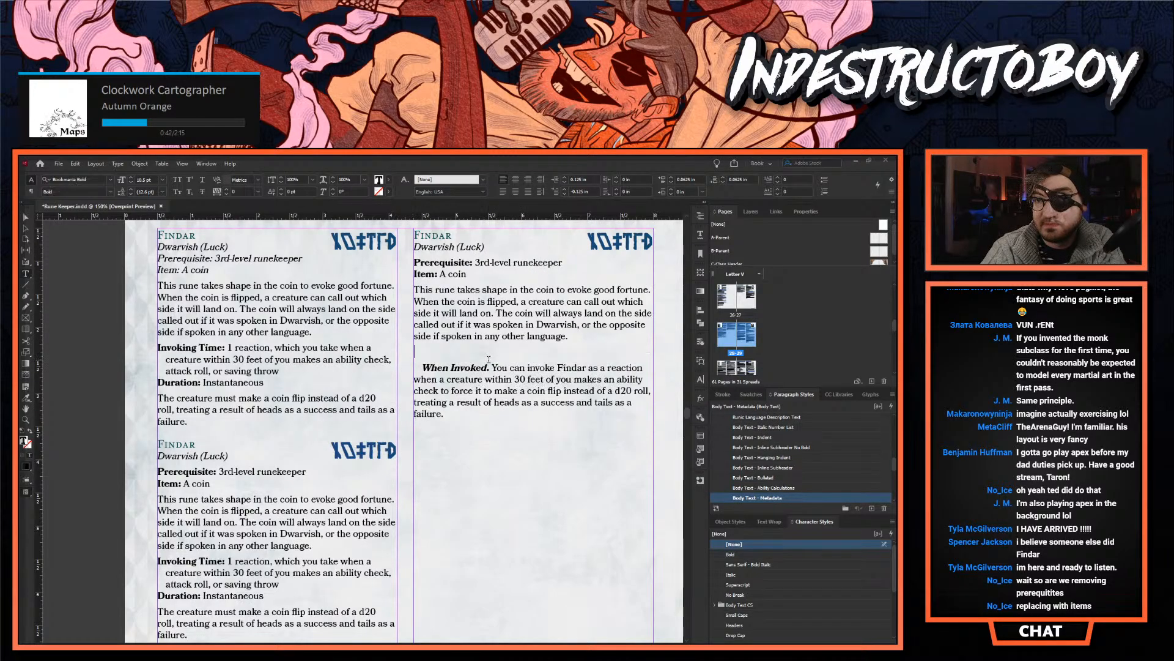
- Apply the Rune Requirements paragraph style to the Prerequisite and Item lines of the second-column Findar entry
scroll(524, 454, up, 1)
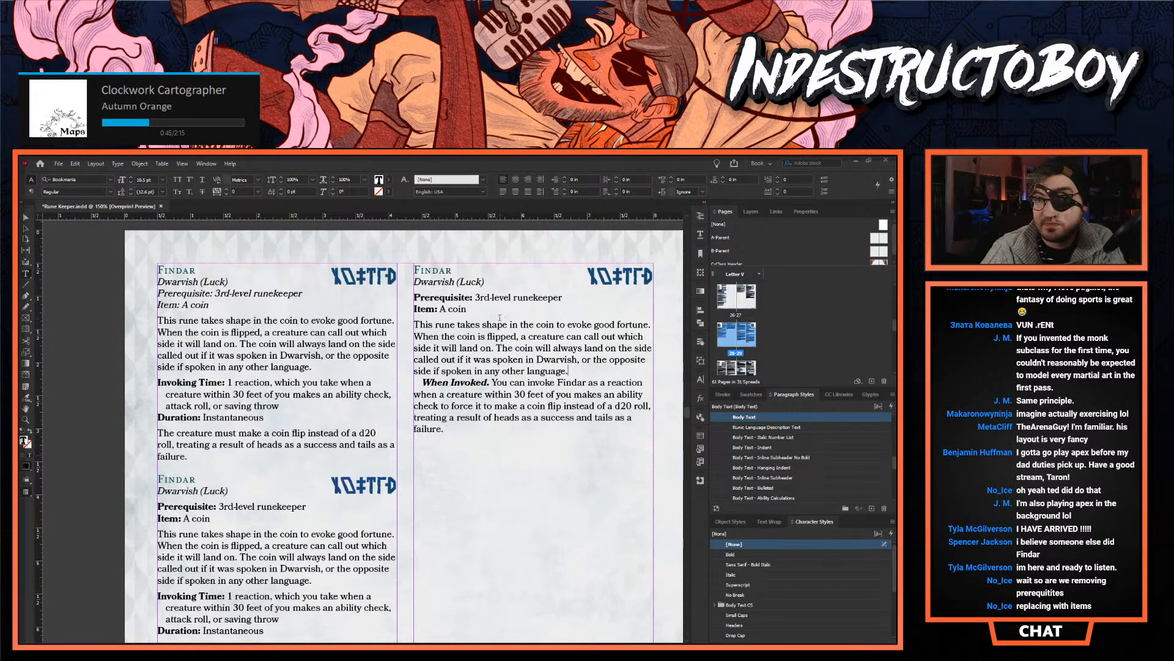
drag(468, 309, 414, 296)
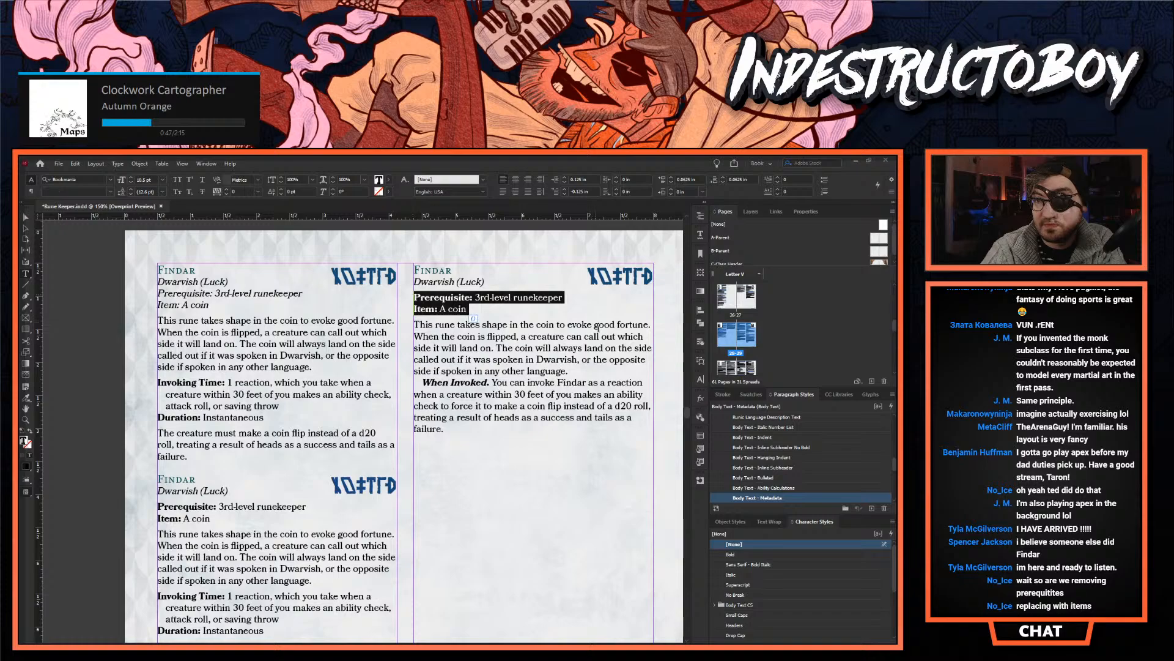
scroll(825, 453, up, 3)
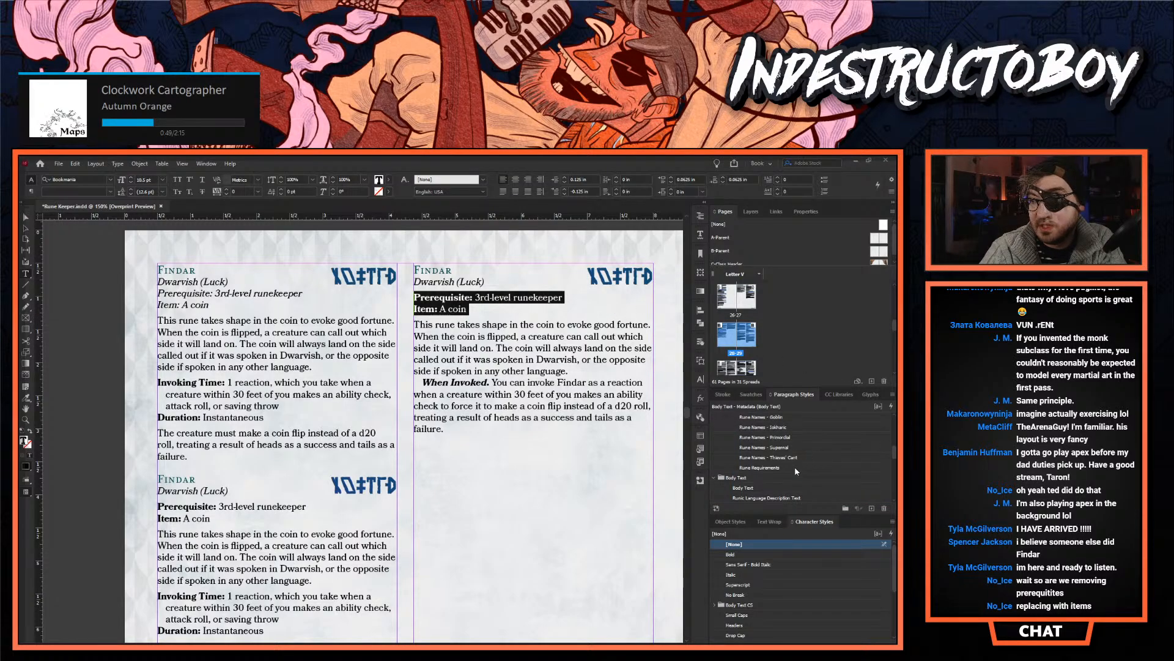
click(796, 469)
- Reset the spacing after the second-column Dwarvish (Luck) line by reapplying the Feature Subheader paragraph style
click(468, 282)
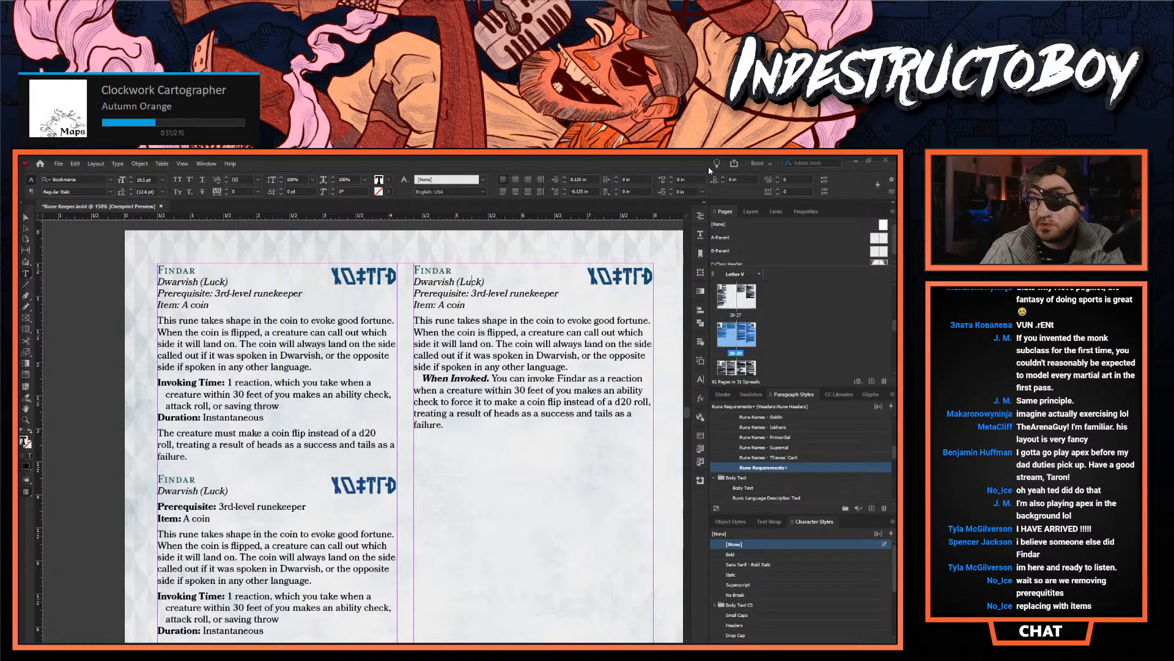
click(723, 177)
click(724, 181)
click(483, 292)
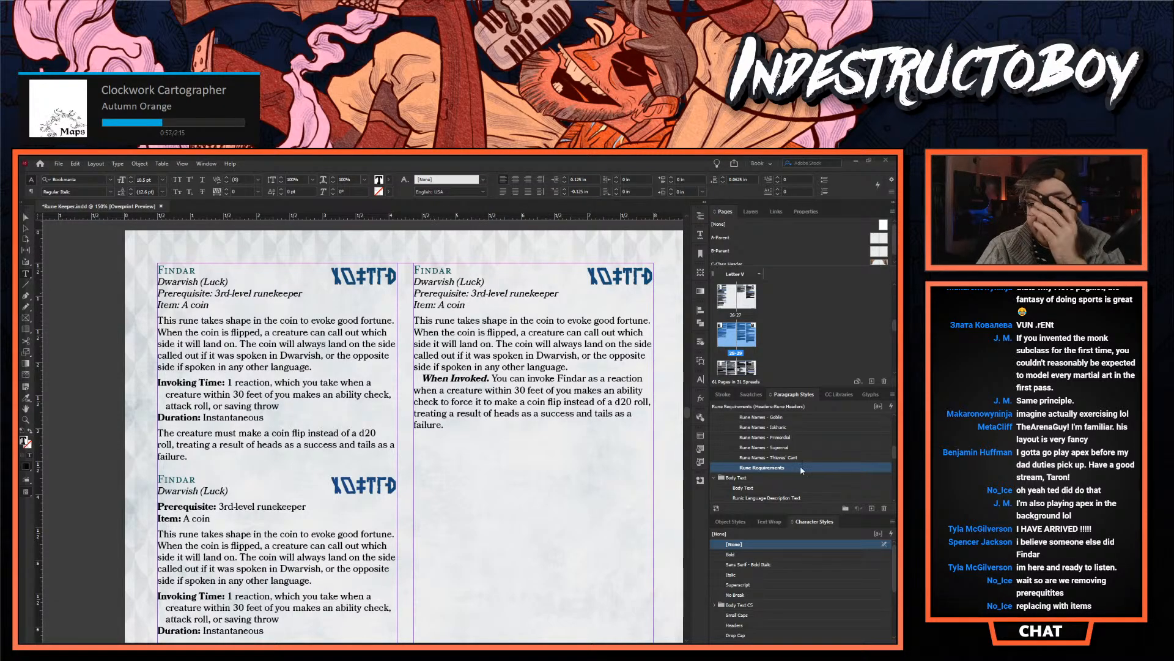
scroll(780, 467, up, 4)
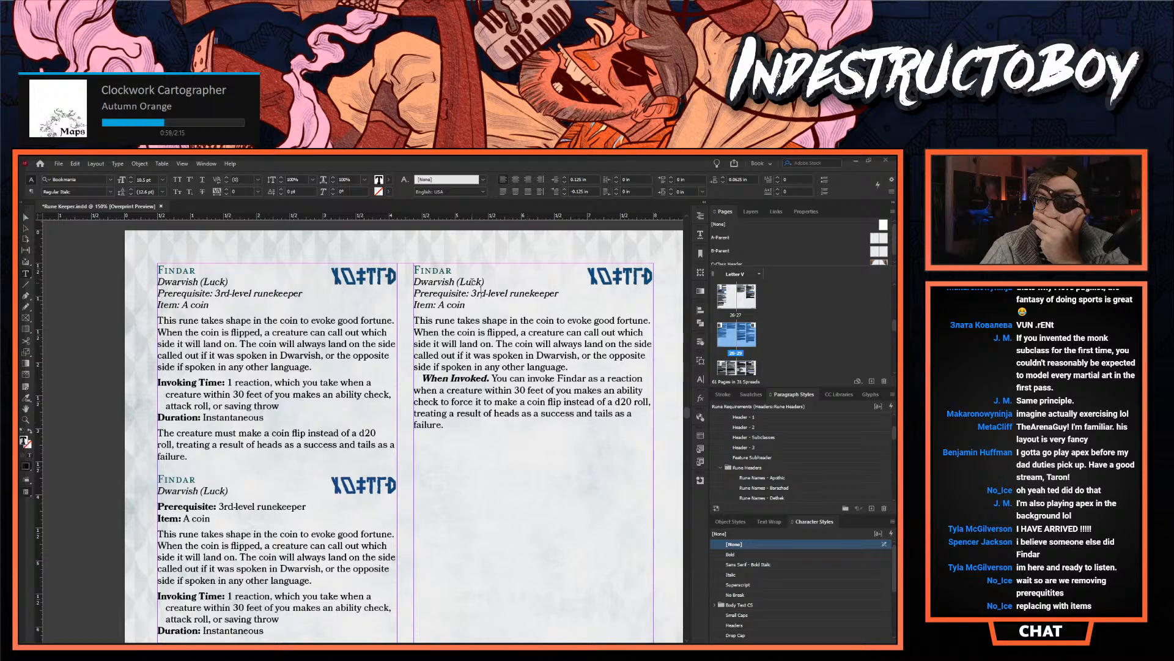
click(756, 458)
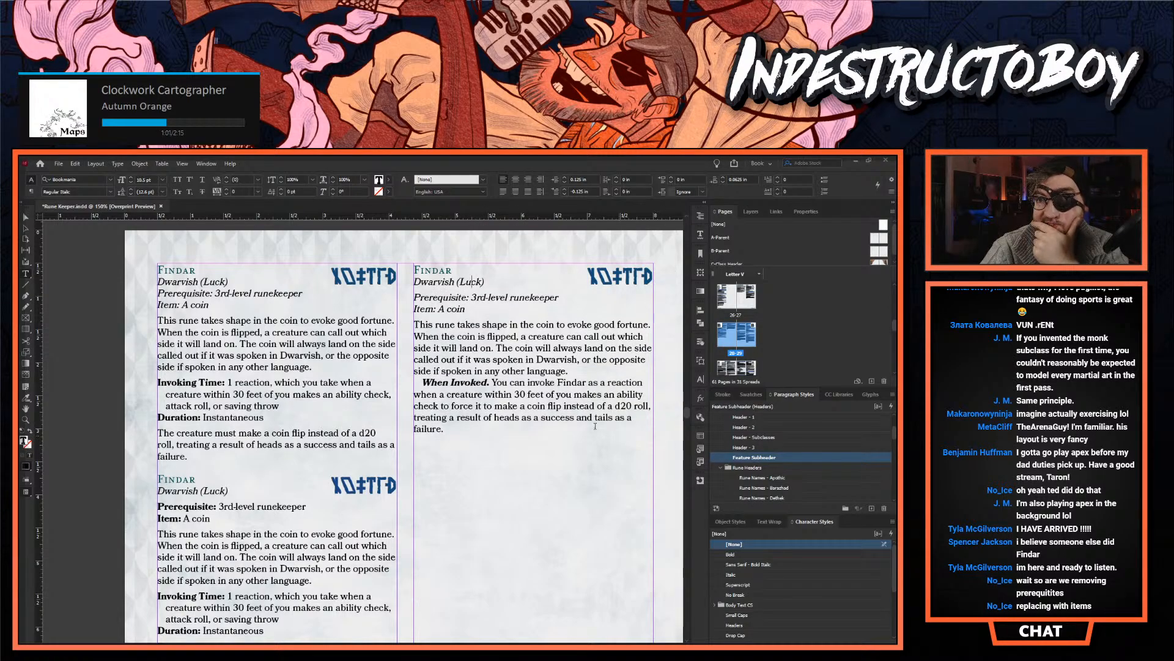
- Duplicate the revised second-column Findar entry directly below itself and remove the empty line between the two copies
drag(486, 432, 410, 269)
key(ctrl+c)
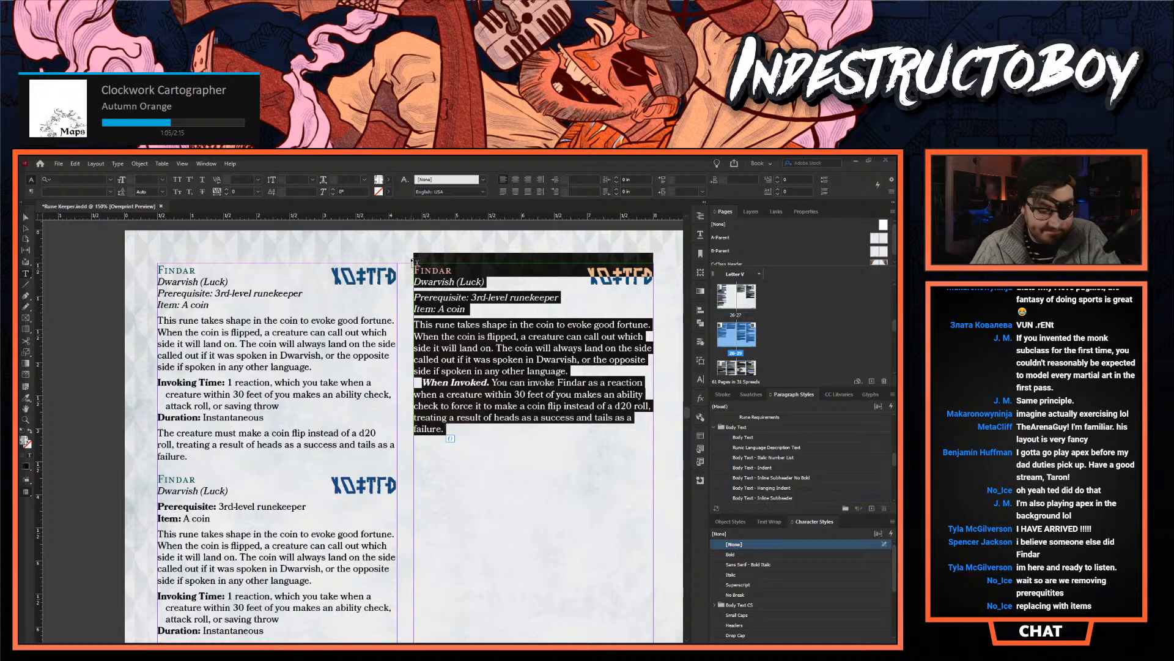
scroll(462, 383, down, 2)
click(461, 376)
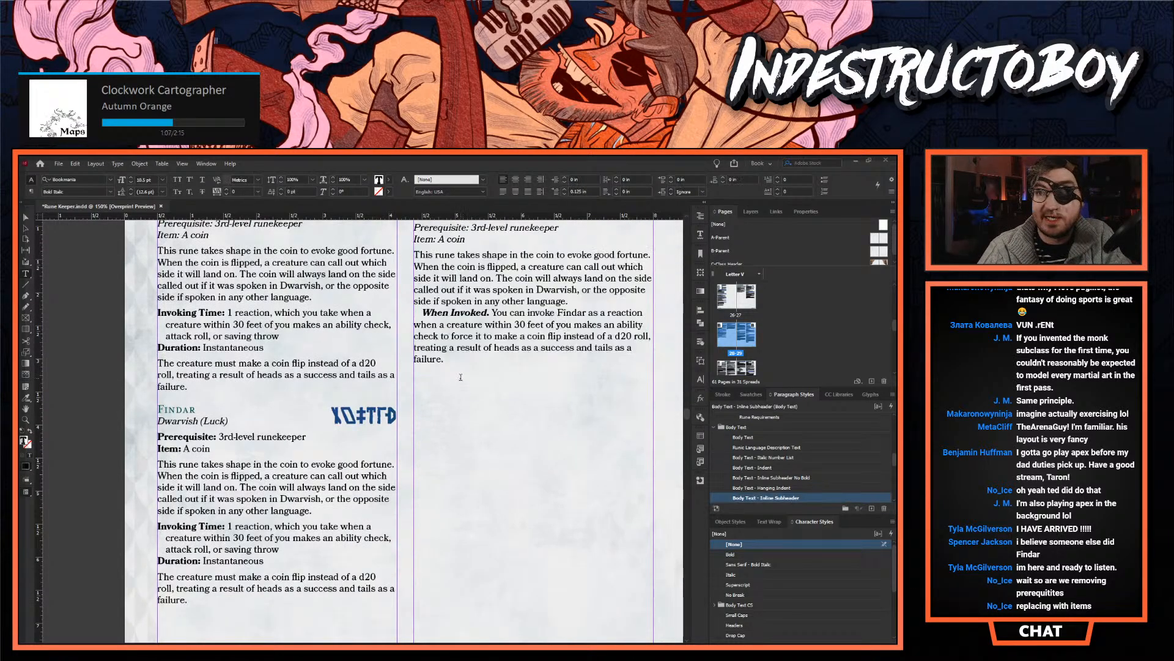
key(ctrl+v)
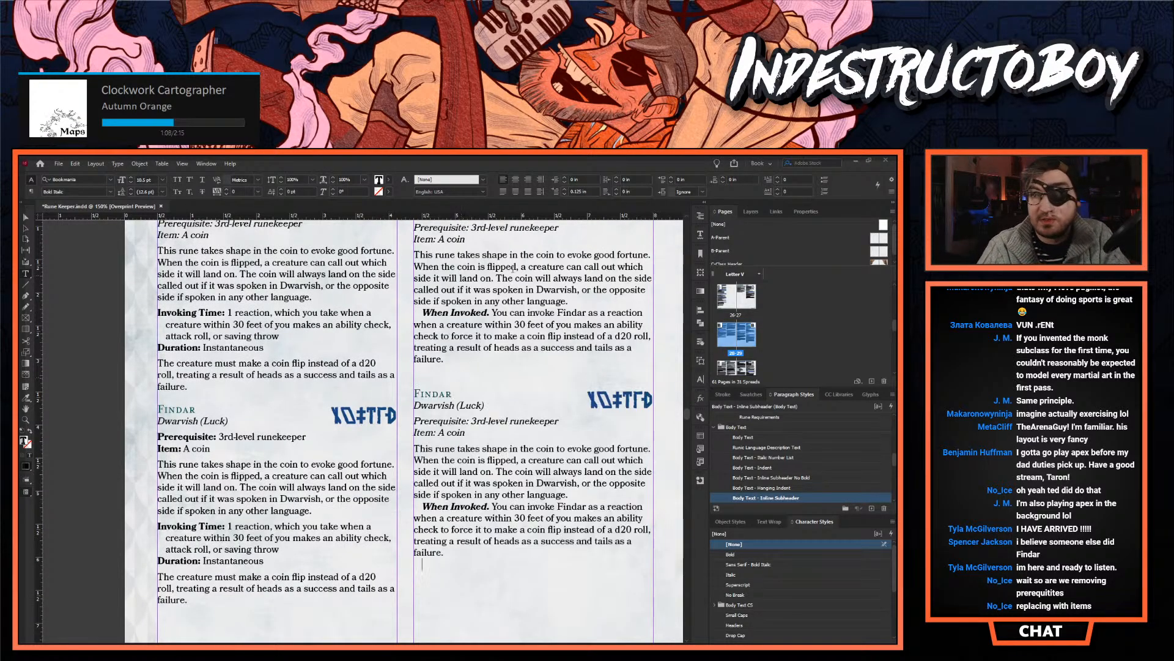
click(447, 383)
key(BackSpace)
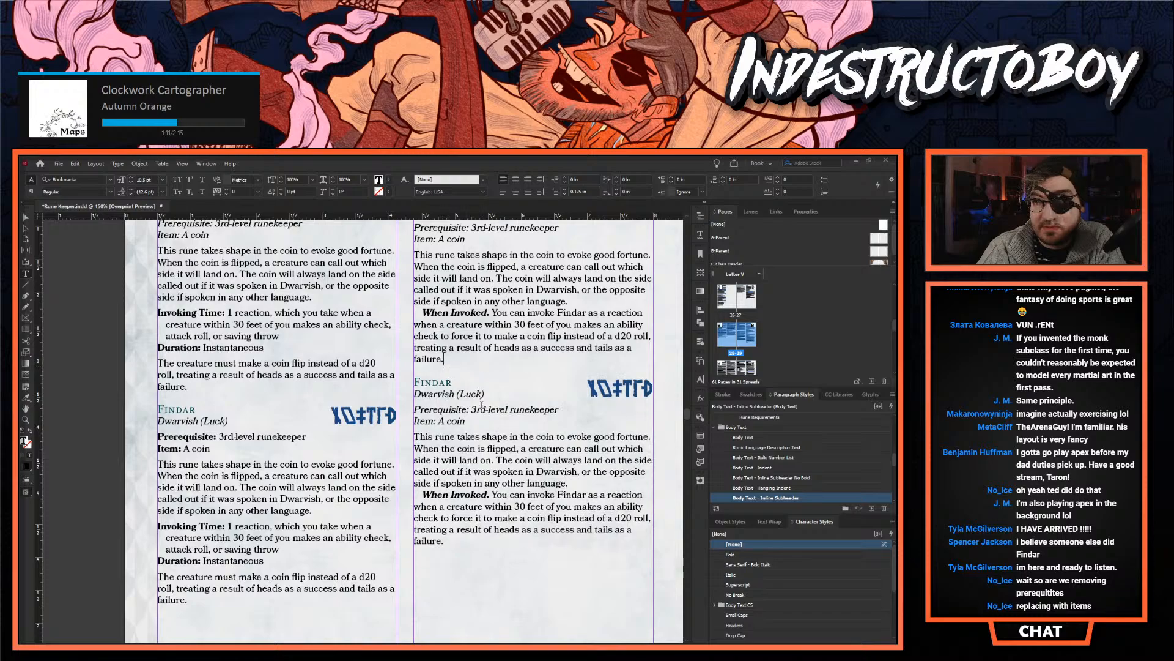
- Apply the Body Text - Metadata paragraph style to the Prerequisite and Item lines of the lower second-column Findar entry
scroll(481, 405, down, 1)
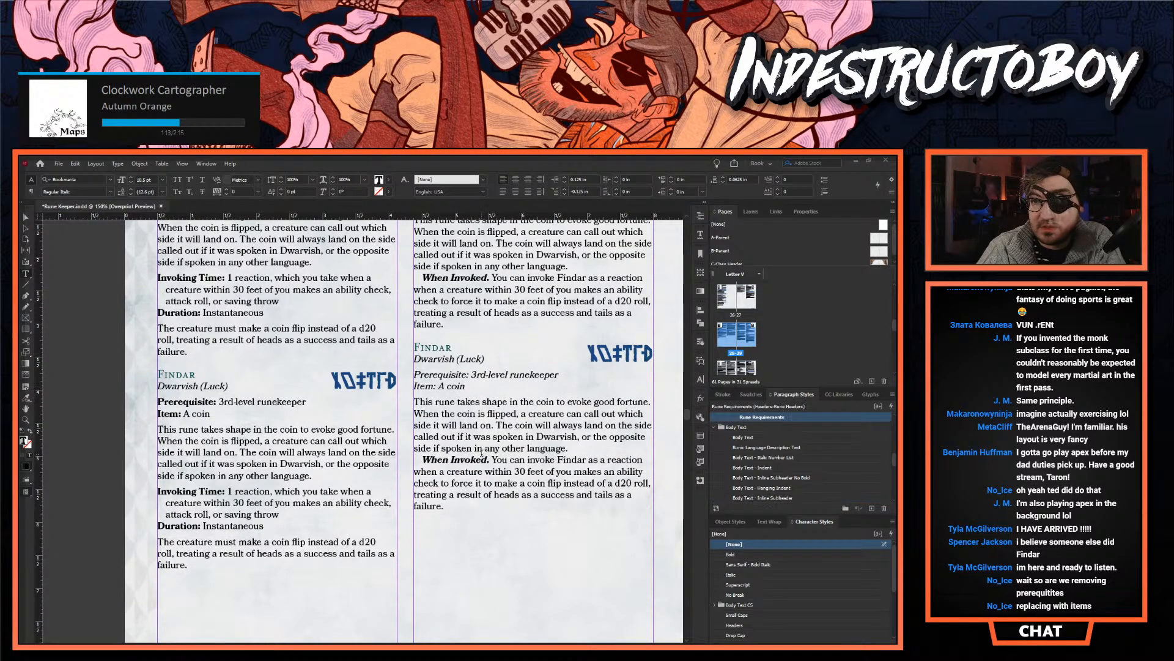
drag(486, 390, 415, 371)
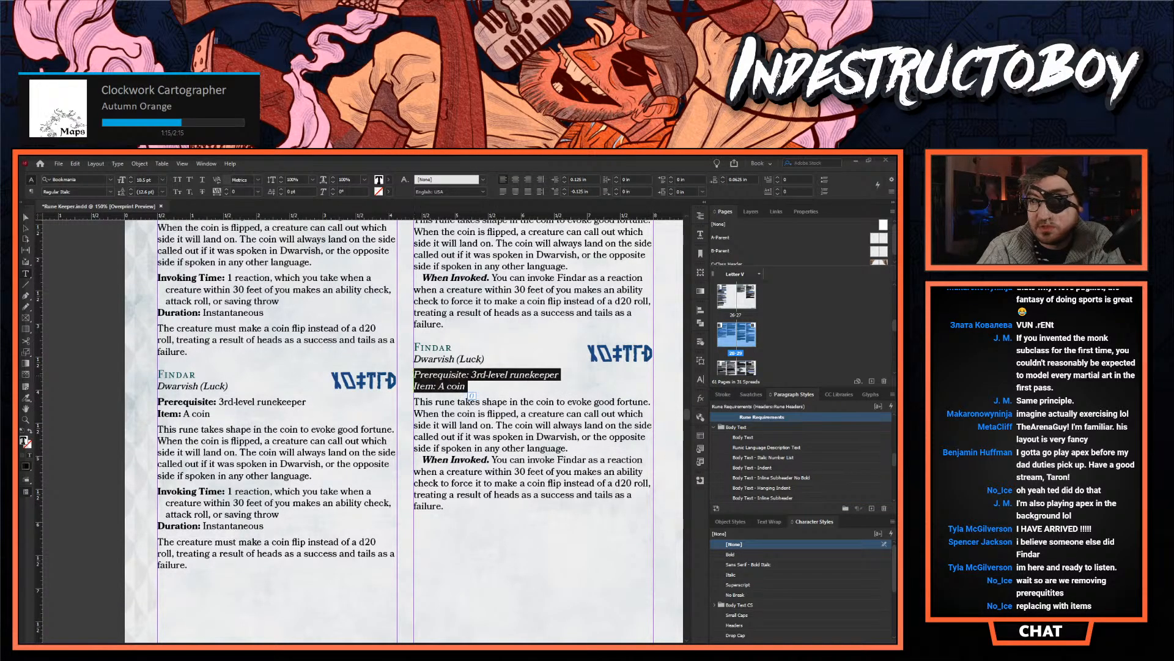
scroll(835, 470, down, 5)
scroll(761, 479, up, 3)
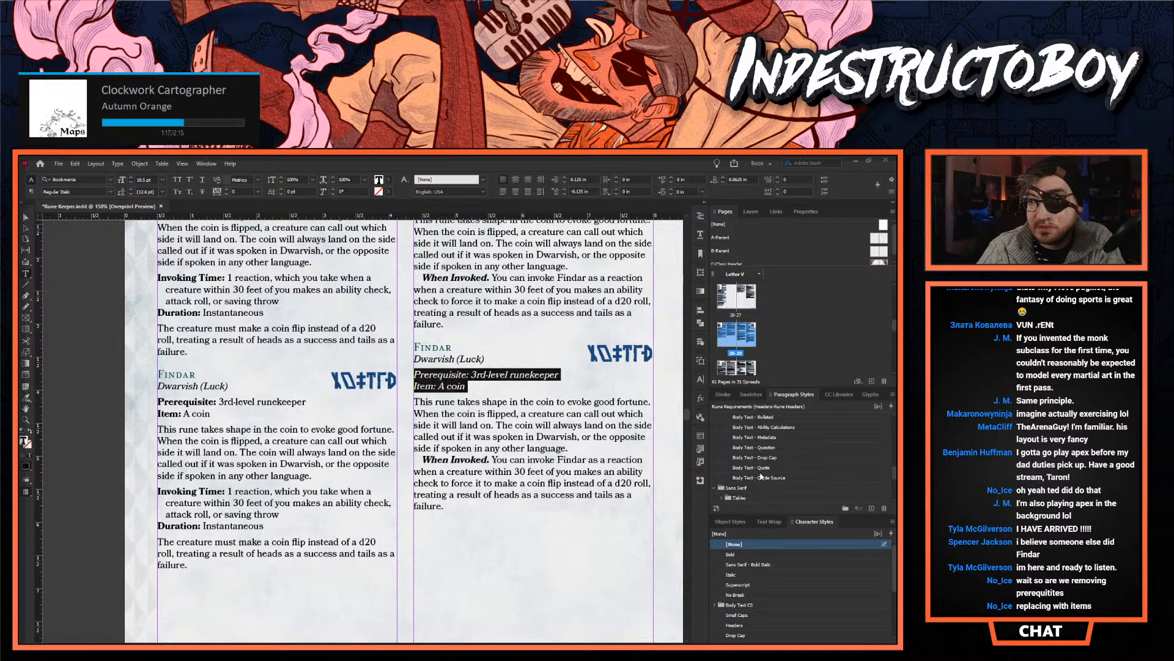
click(765, 437)
click(496, 386)
- Reduce the paragraph spacing after the Dwarvish (Luck) line in the lower second-column Findar entry to 0 in
click(480, 359)
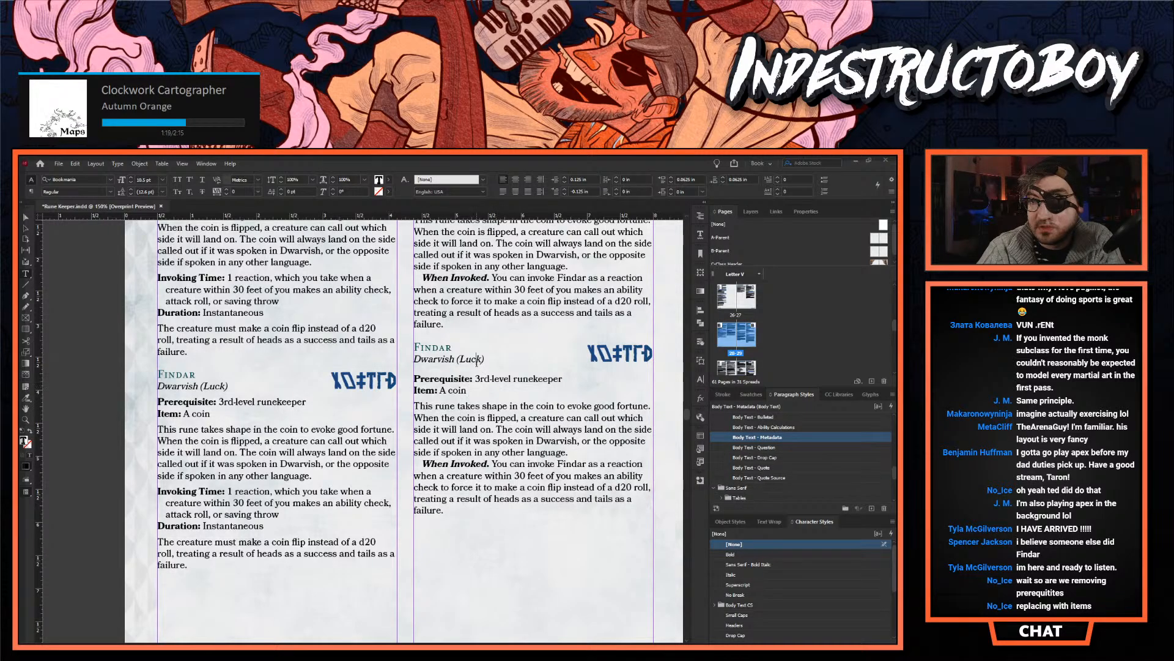
click(723, 182)
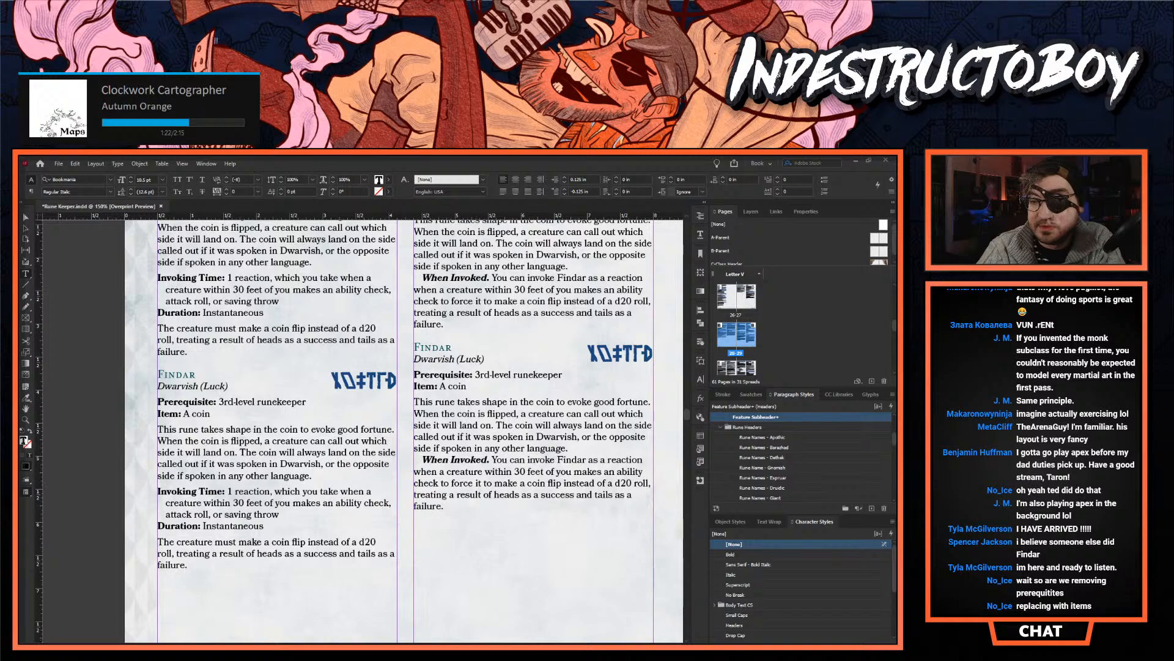
scroll(447, 636, right, 2)
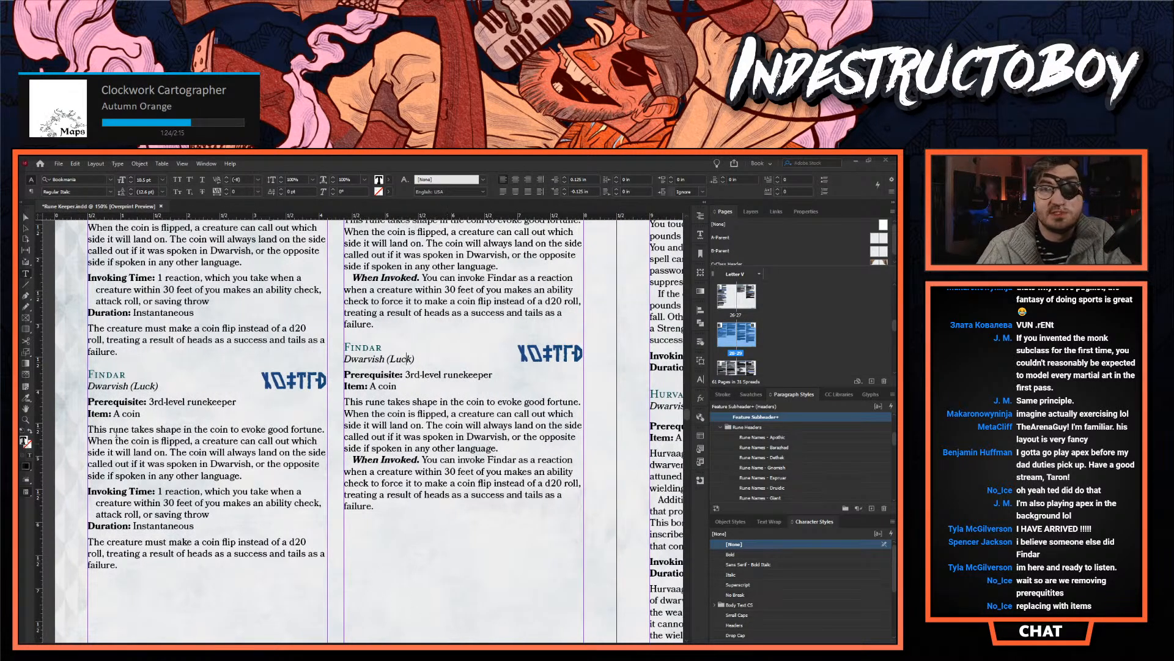
scroll(367, 428, up, 3)
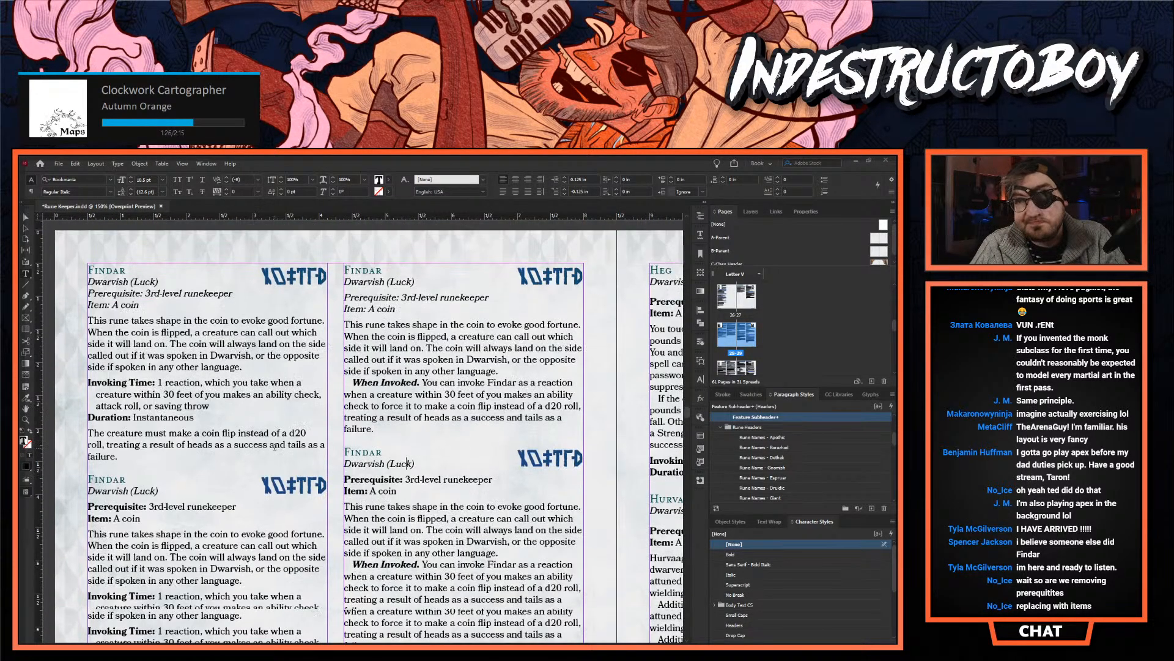
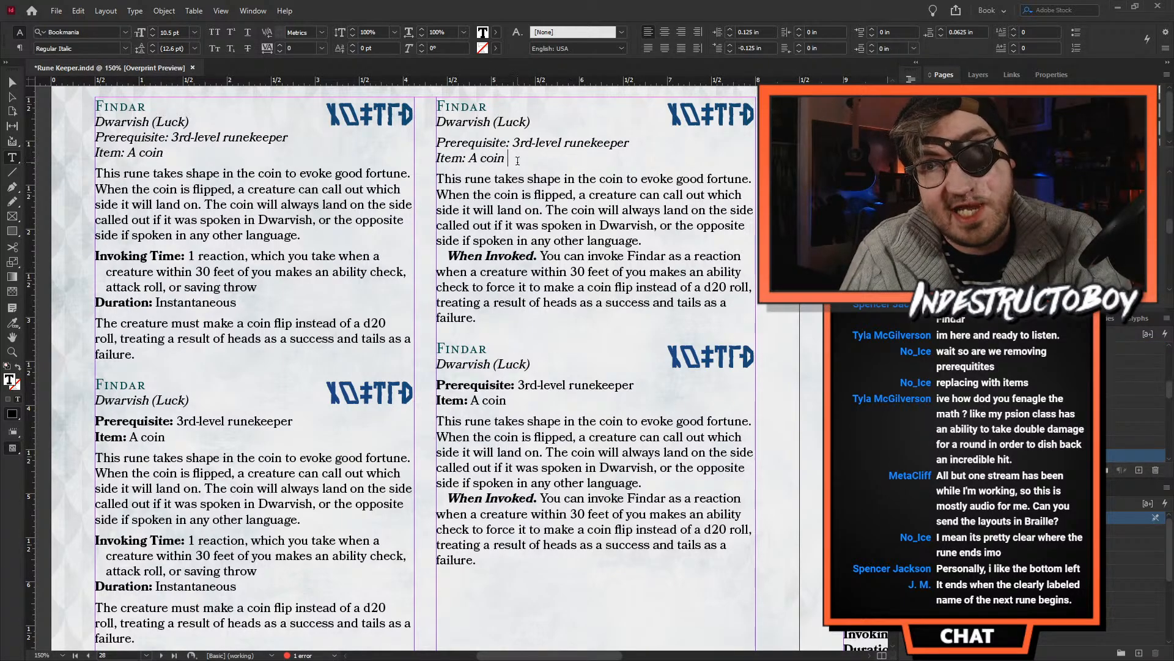
- Compare the four Findar layouts on page 28, checking their header lines, rune descriptions and invoking text
drag(507, 160, 421, 133)
click(500, 210)
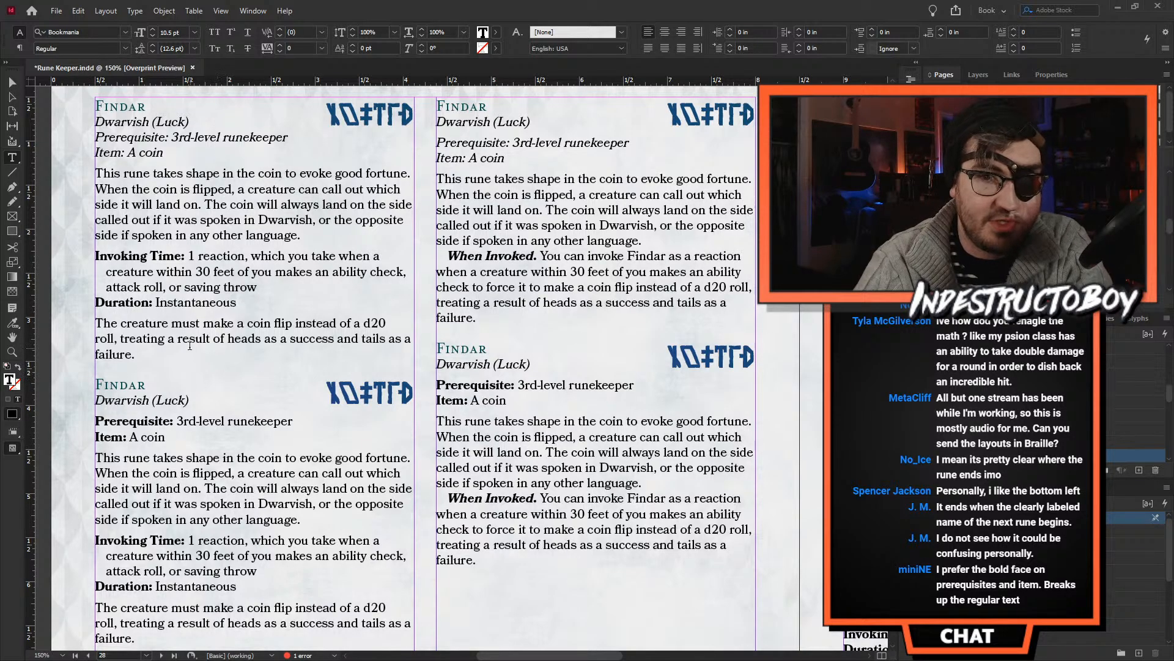
scroll(190, 346, up, 1)
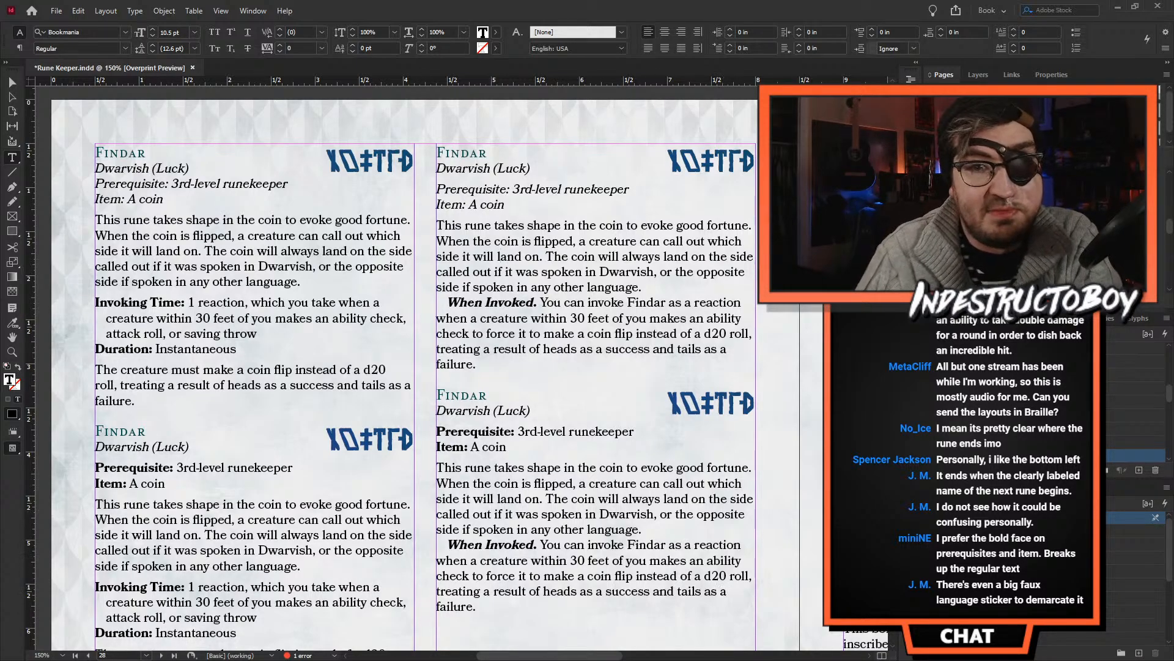
drag(135, 402, 96, 294)
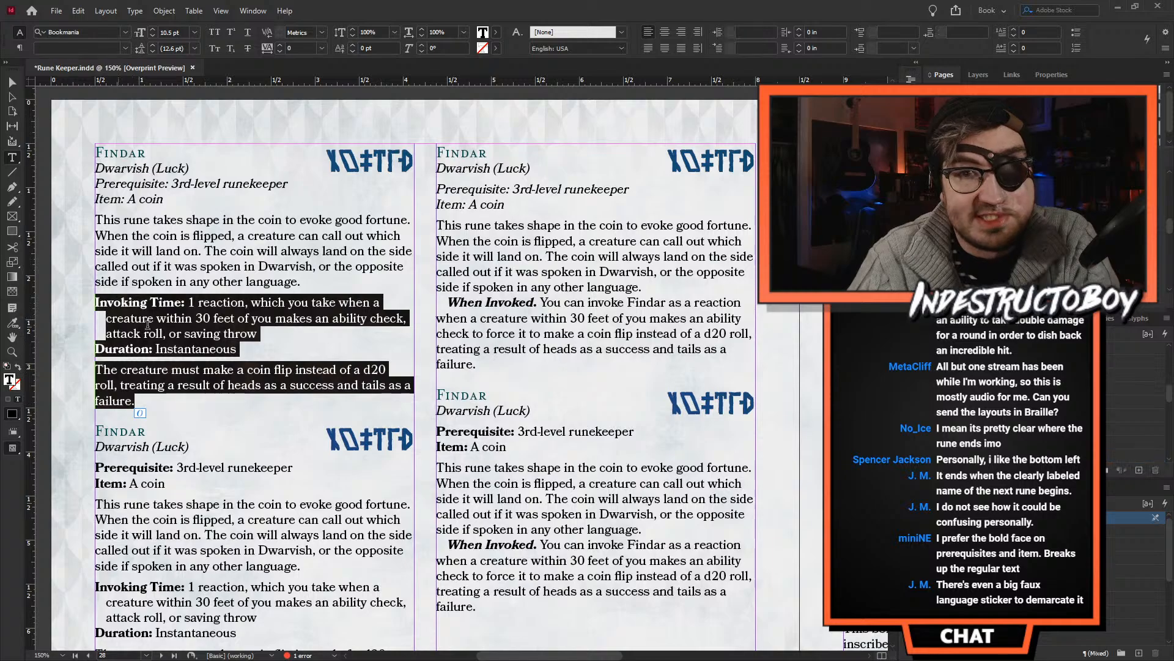
click(222, 252)
drag(300, 281, 84, 133)
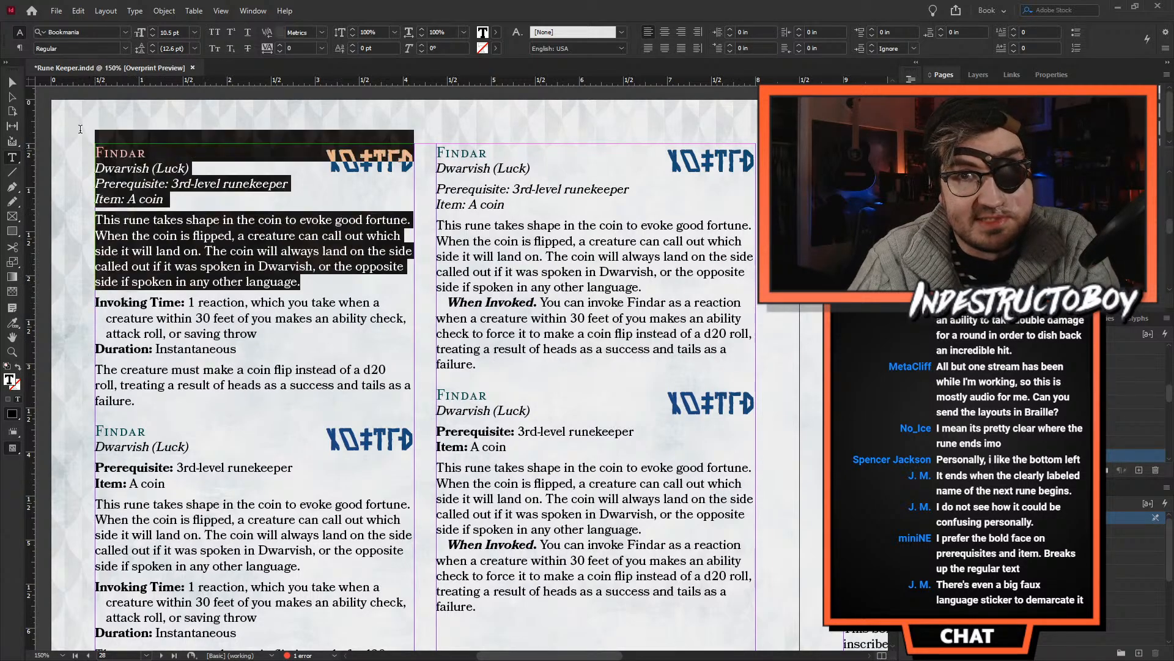
click(155, 234)
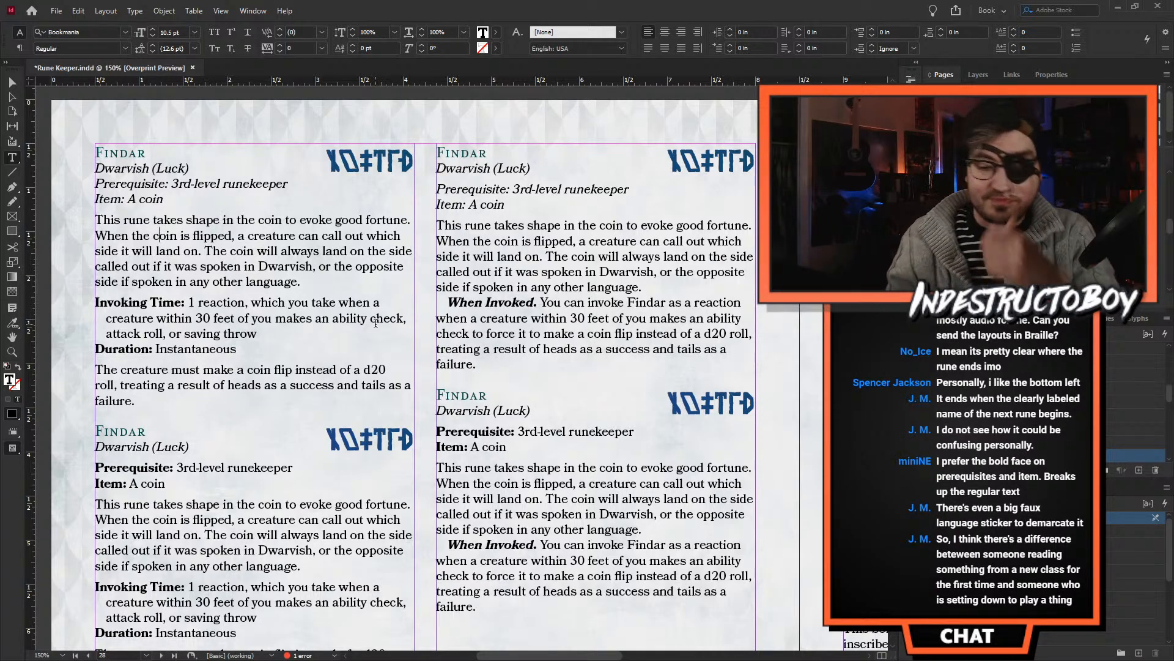
drag(341, 152, 197, 173)
click(354, 152)
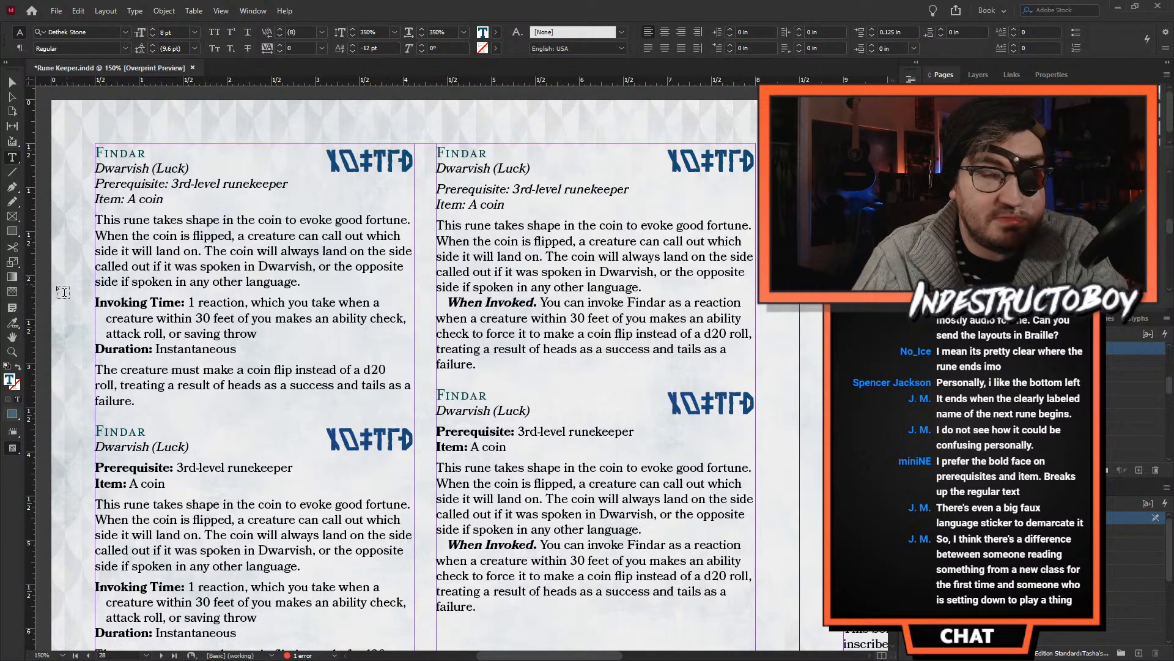
scroll(154, 456, down, 2)
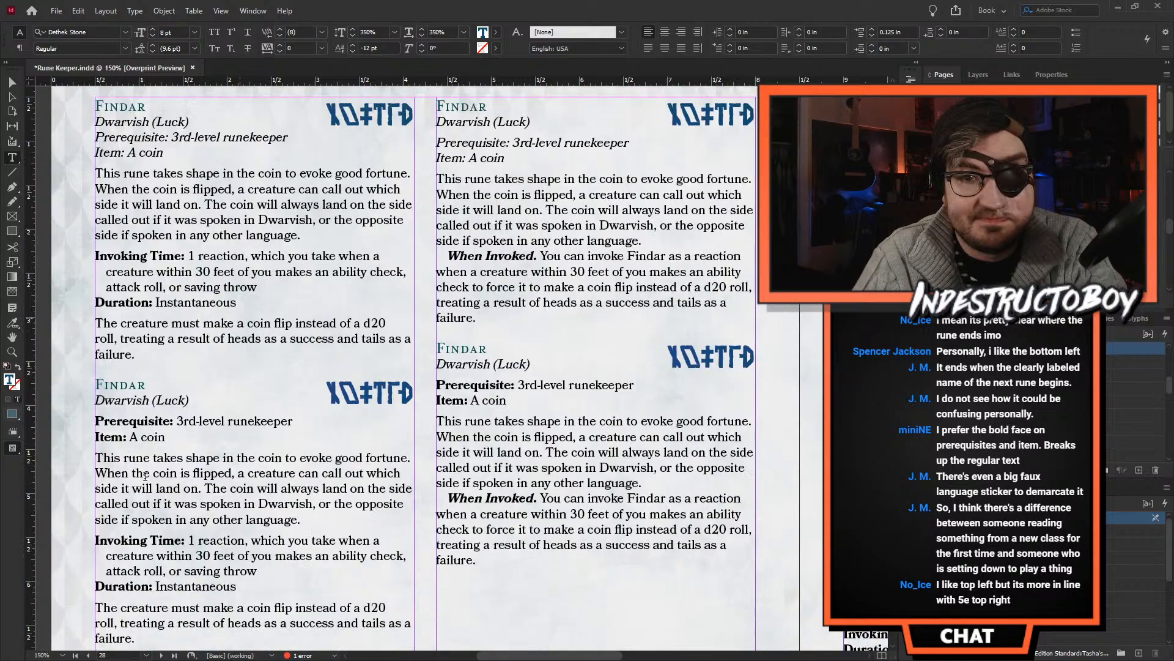
scroll(124, 435, down, 2)
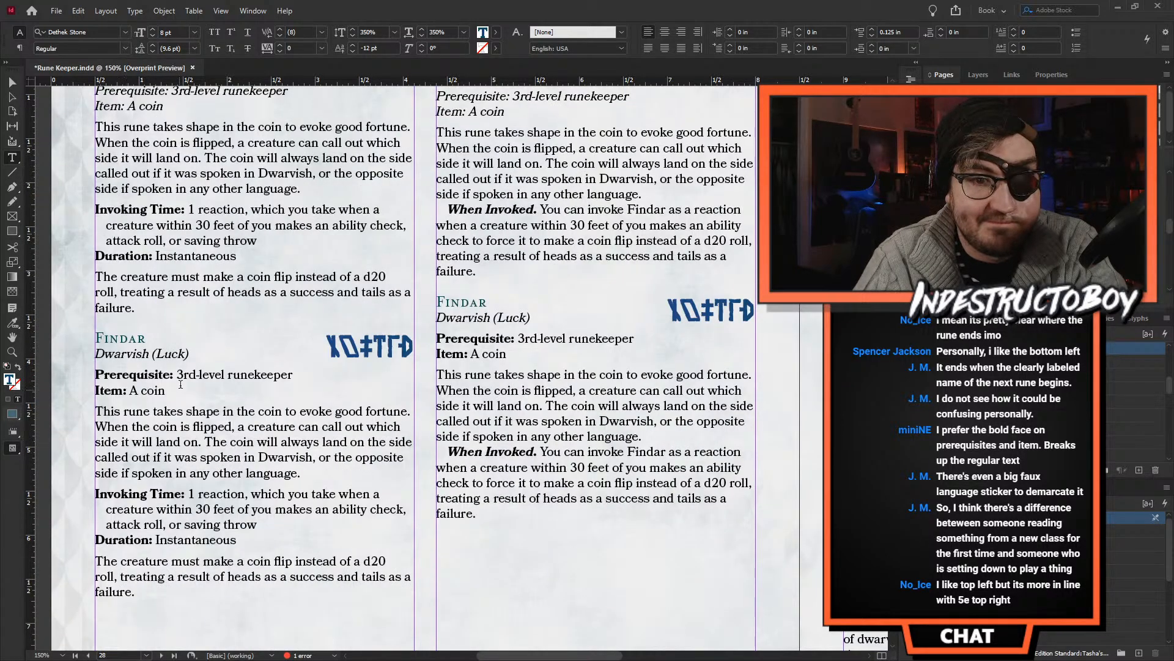
scroll(180, 384, up, 4)
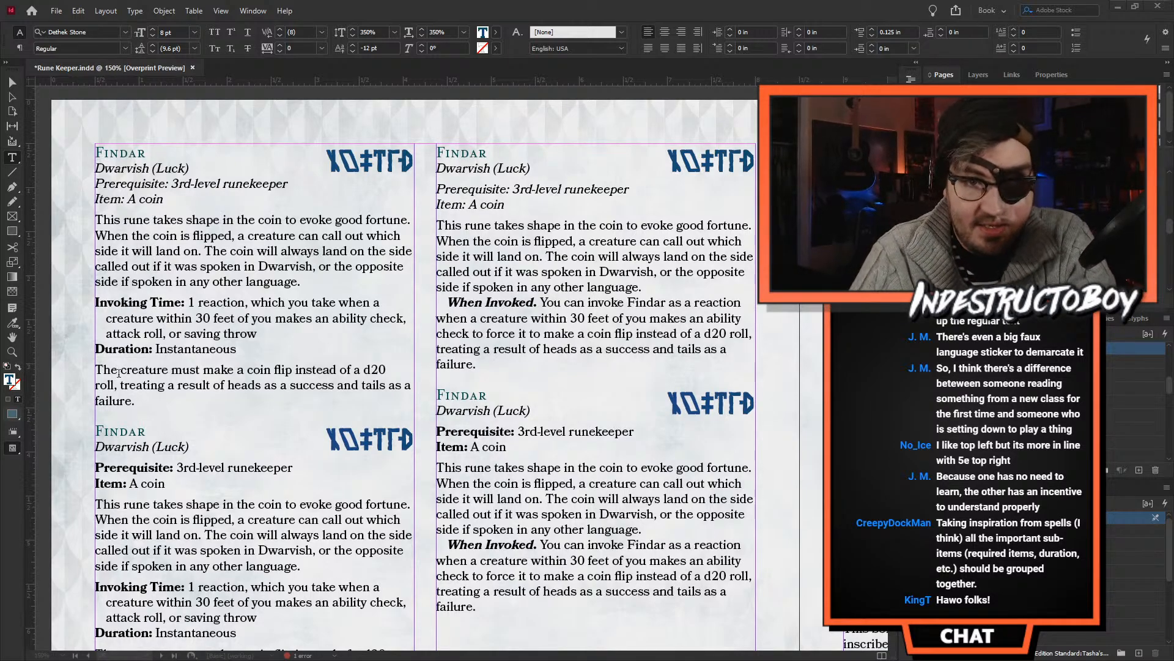
scroll(326, 381, down, 5)
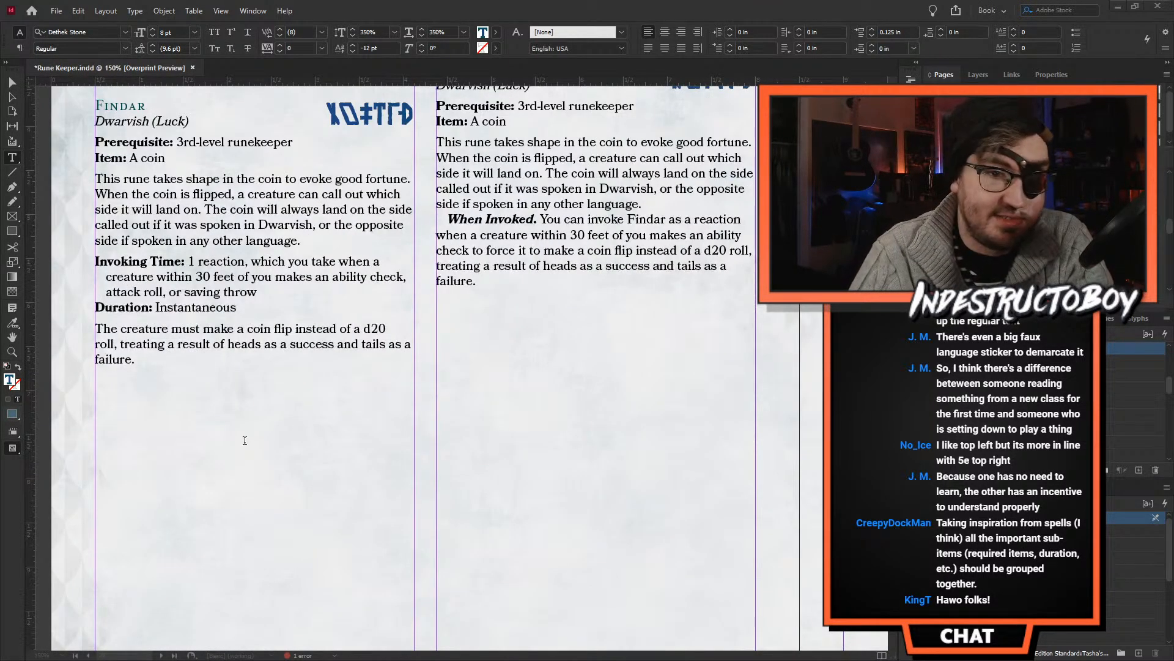
scroll(161, 368, up, 1)
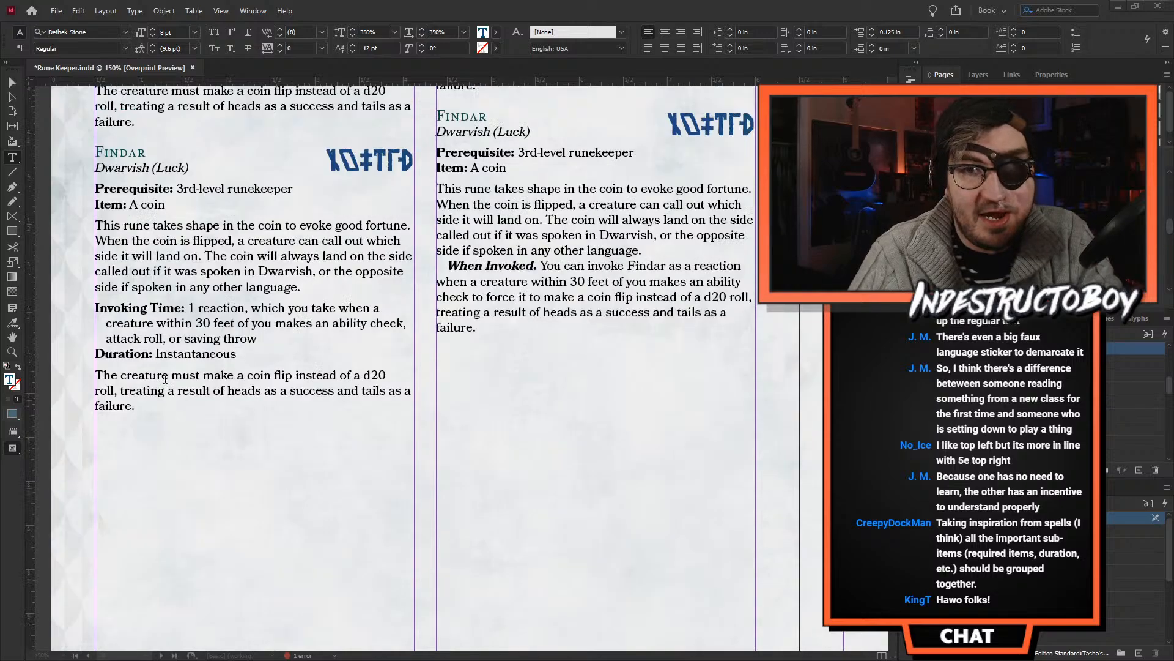
- Duplicate the lower first-column Findar entry directly below itself and remove the empty line between the two copies
drag(168, 414, 96, 148)
key(ctrl+c)
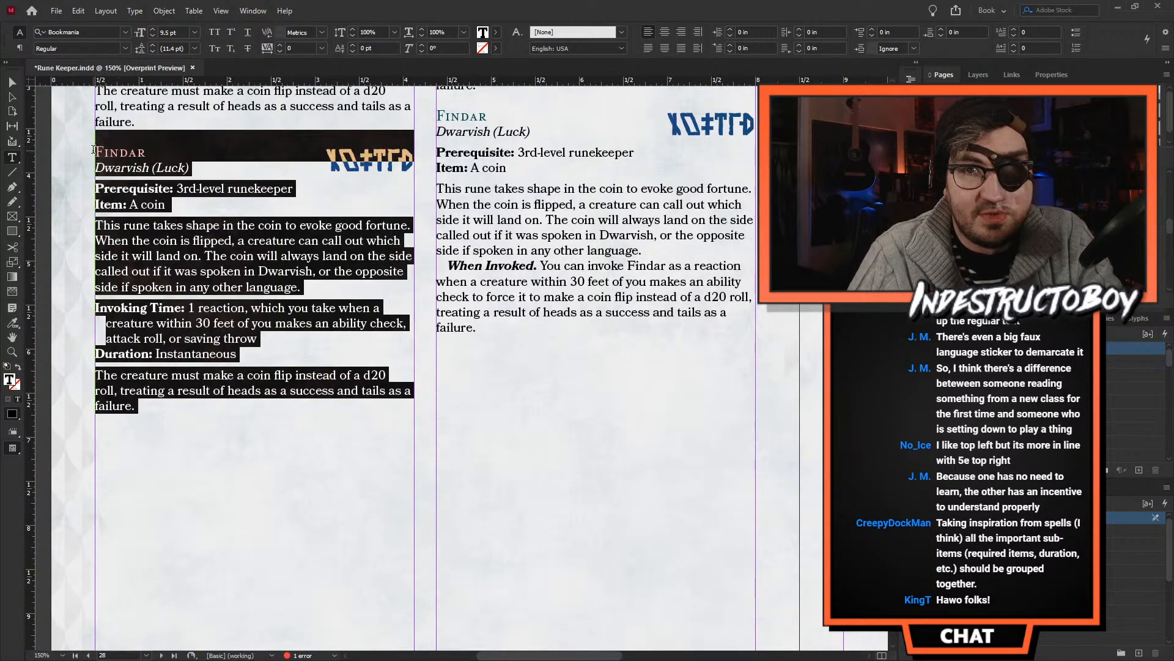
click(134, 512)
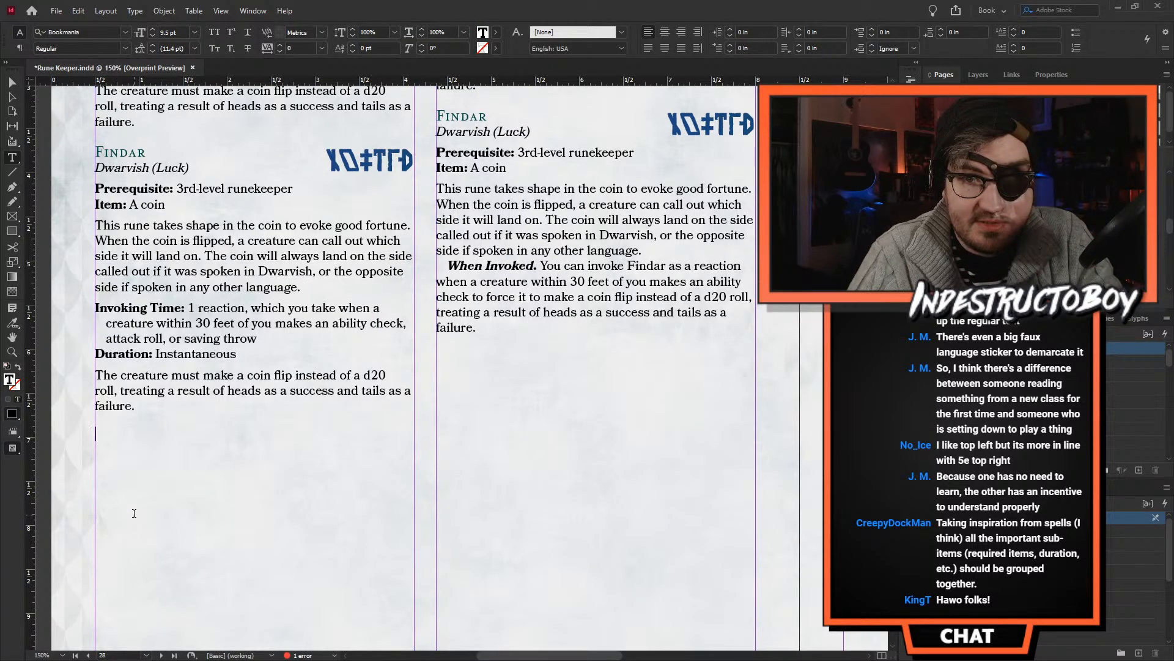
key(ctrl+v)
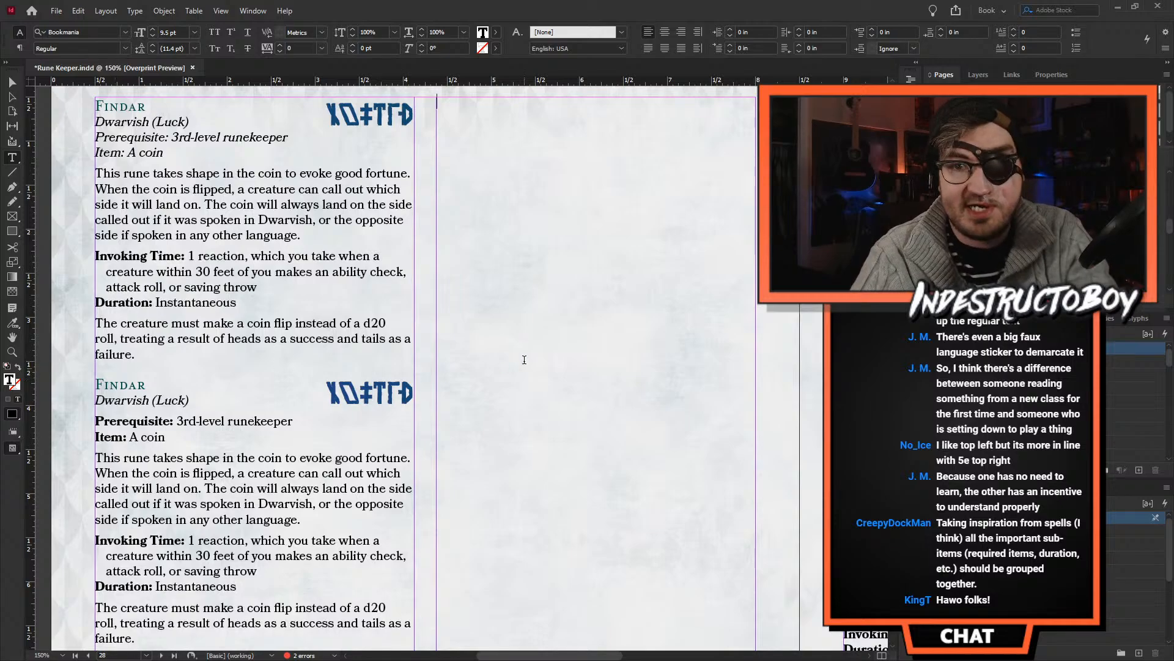
scroll(528, 366, down, 4)
click(179, 466)
key(BackSpace)
key(BackSpace)
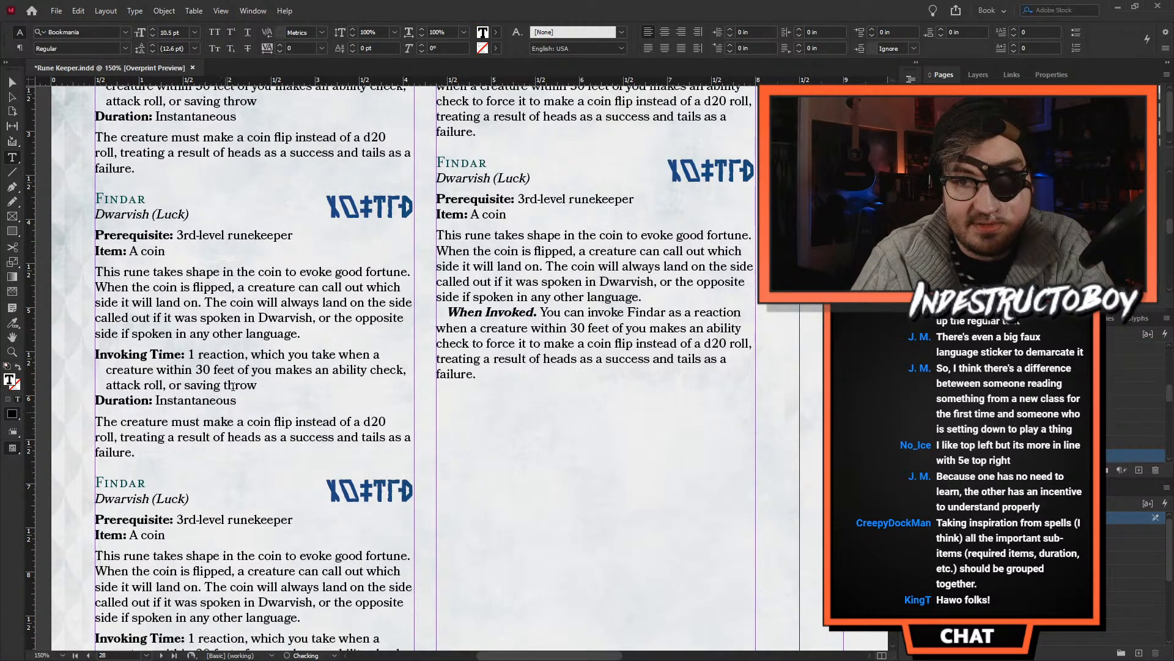
- Move the Invoking Time and Duration lines under the Item line in the bottom Findar entry and remove the leftover empty line
scroll(233, 386, down, 3)
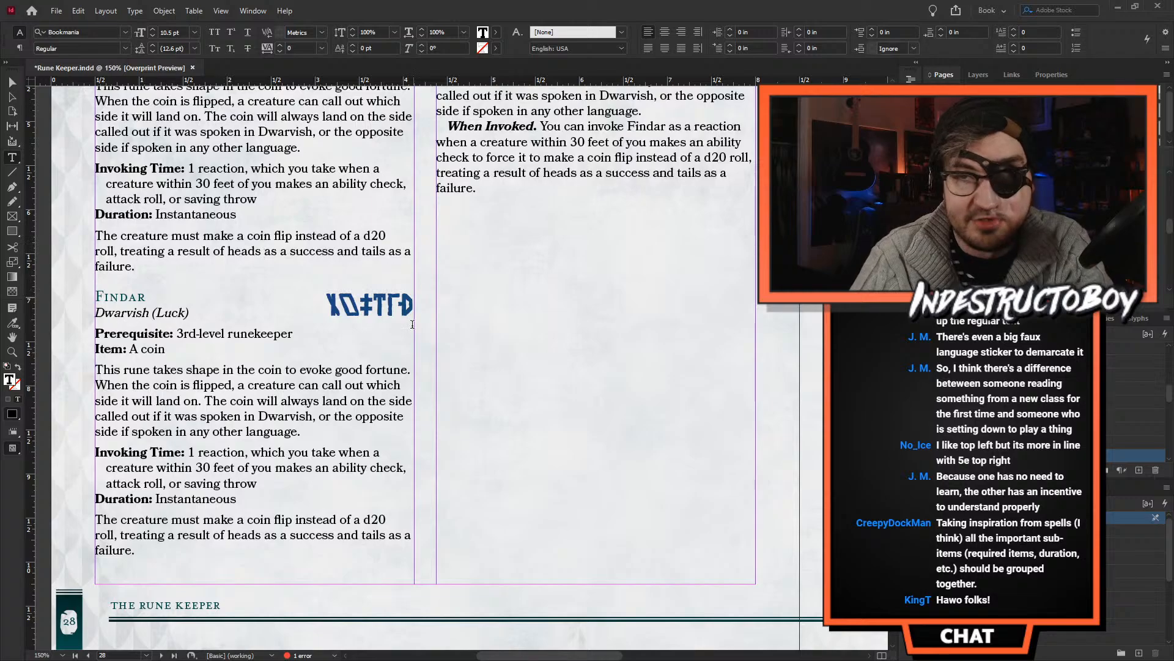
drag(238, 500, 84, 446)
key(ctrl+x)
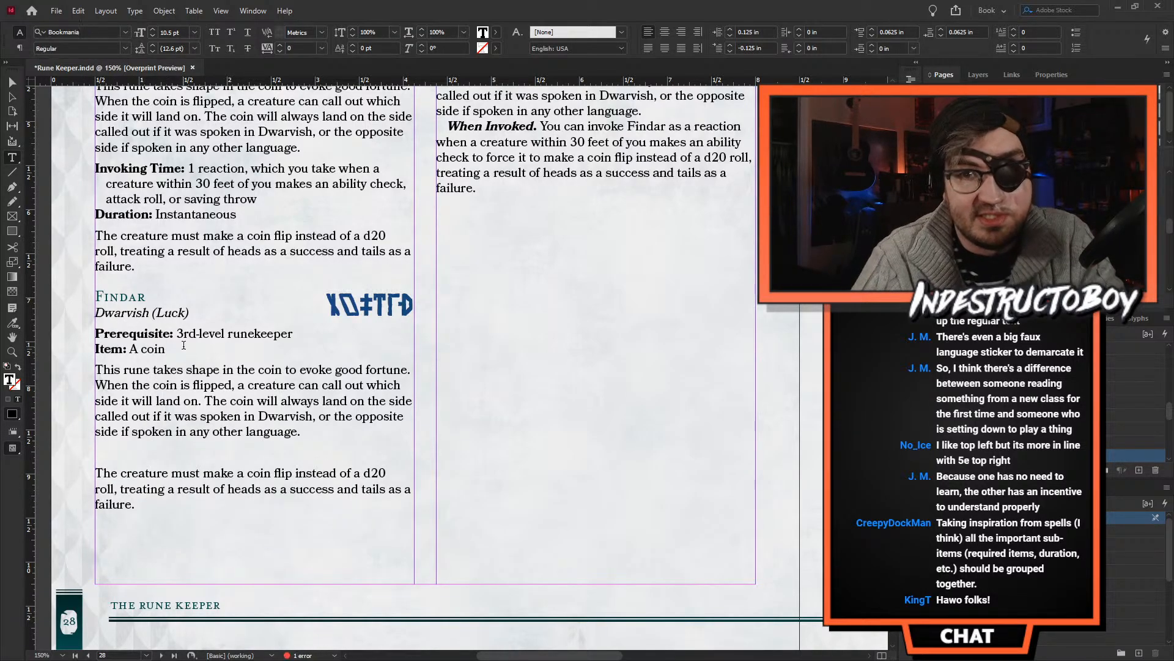
key(ctrl+v)
click(220, 526)
key(BackSpace)
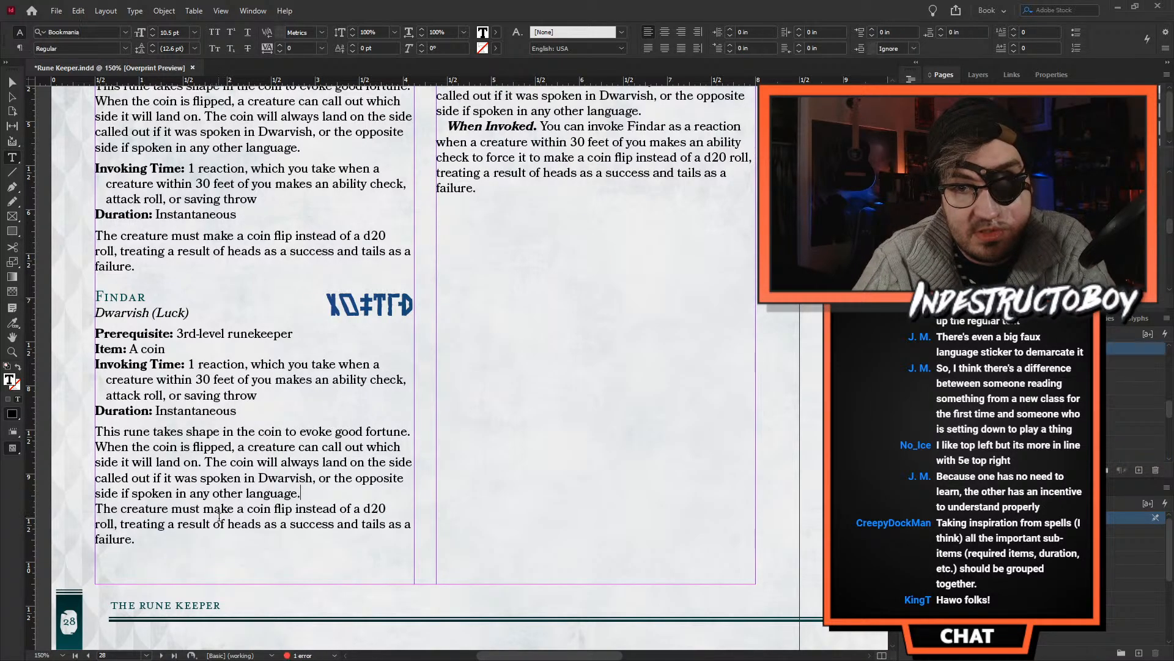
- Give the bottom Findar entry's last paragraph a 0.125 in first-line indent and a bold-italic "When Invoked." lead-in
click(221, 509)
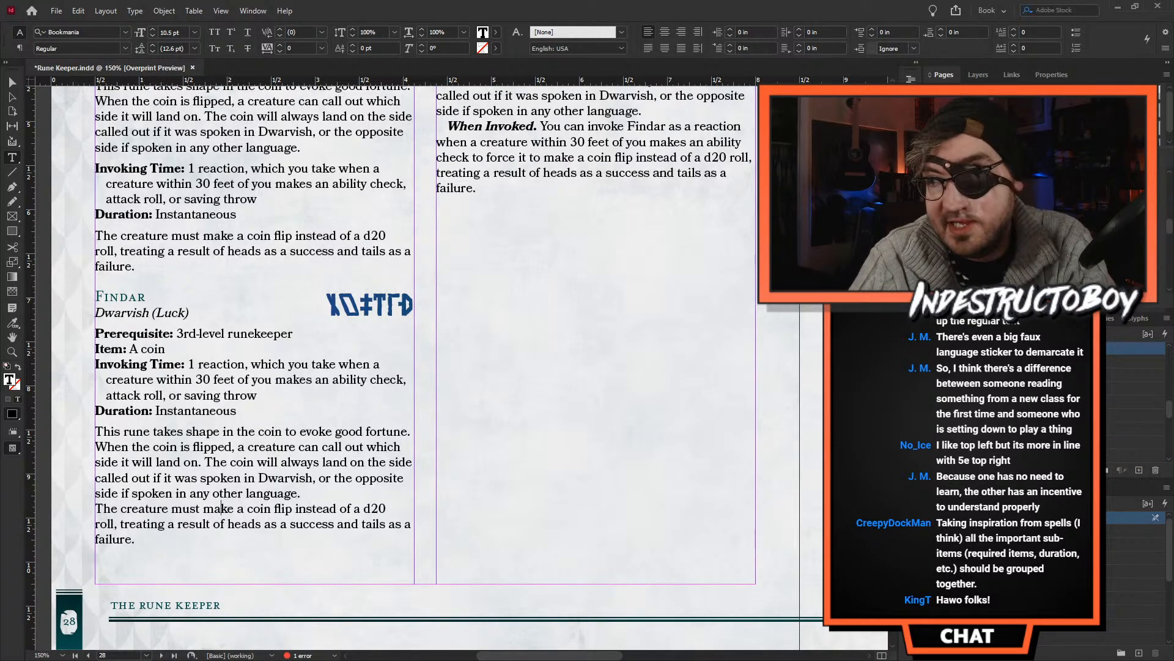
click(1137, 388)
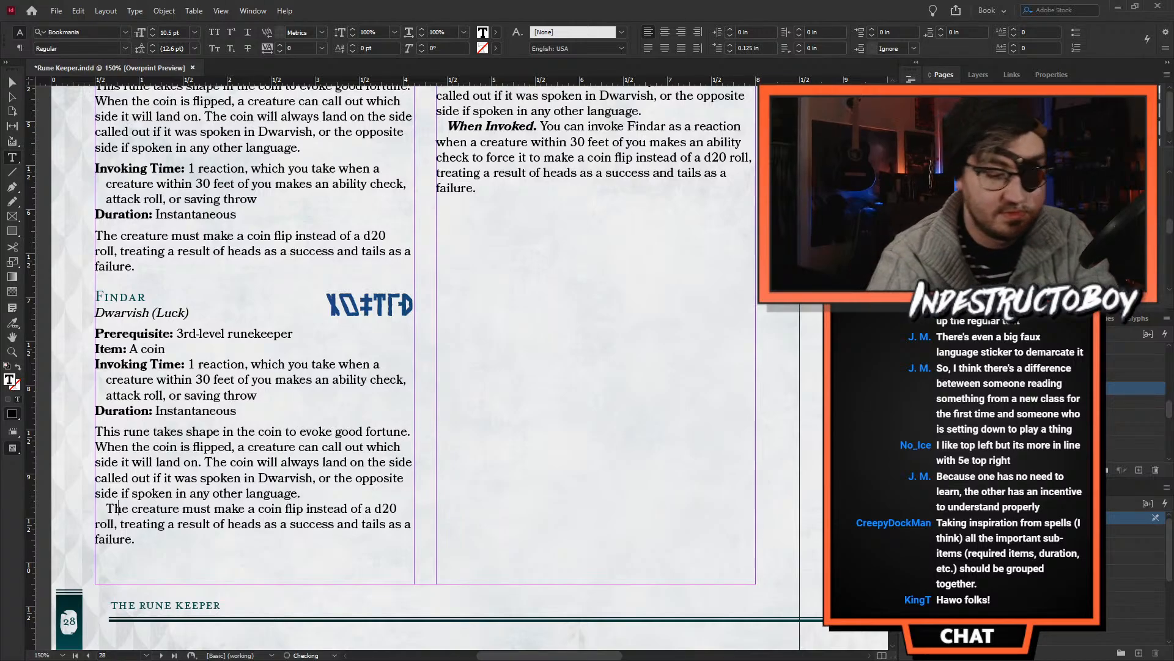
text(When Invoked.)
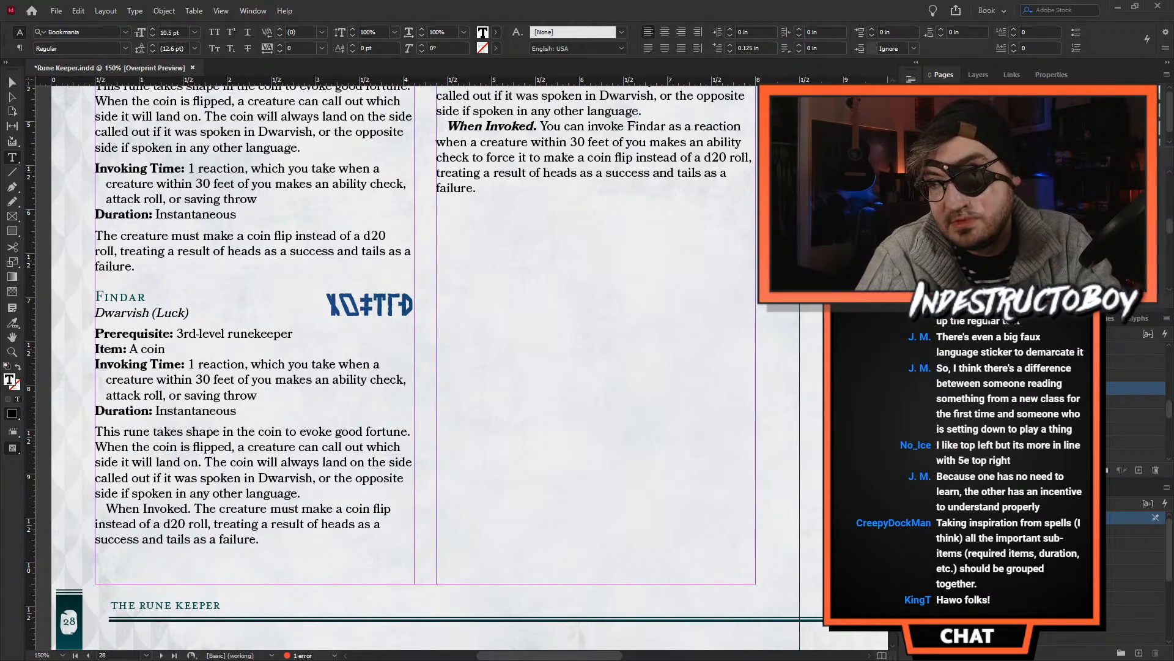
click(1137, 428)
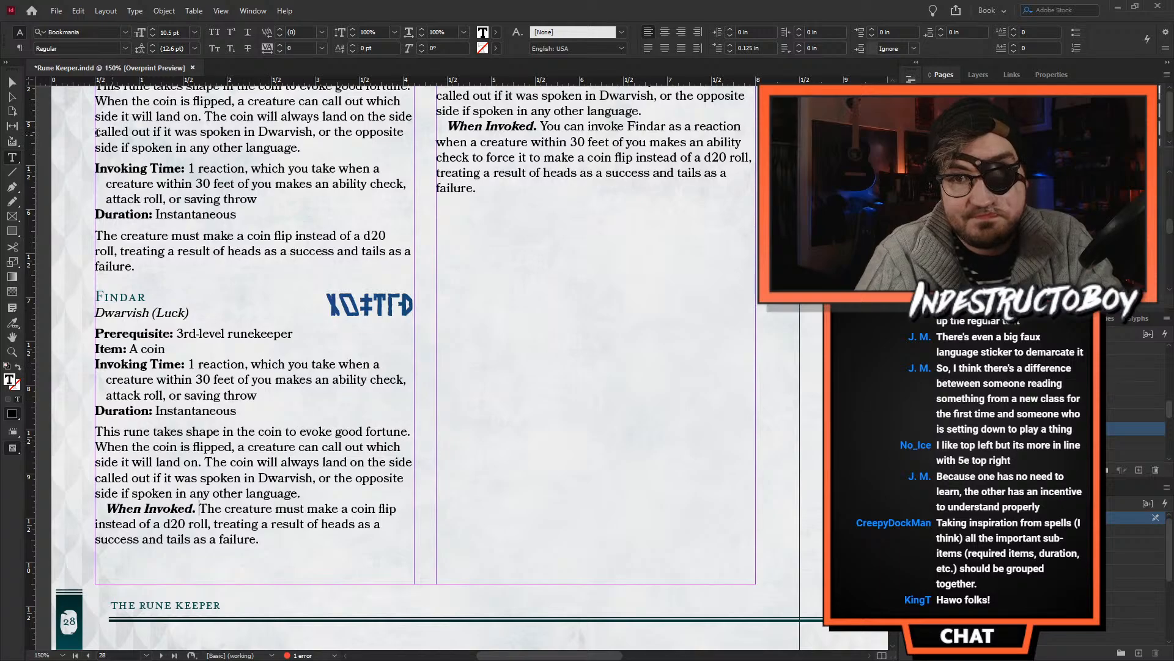
click(11, 84)
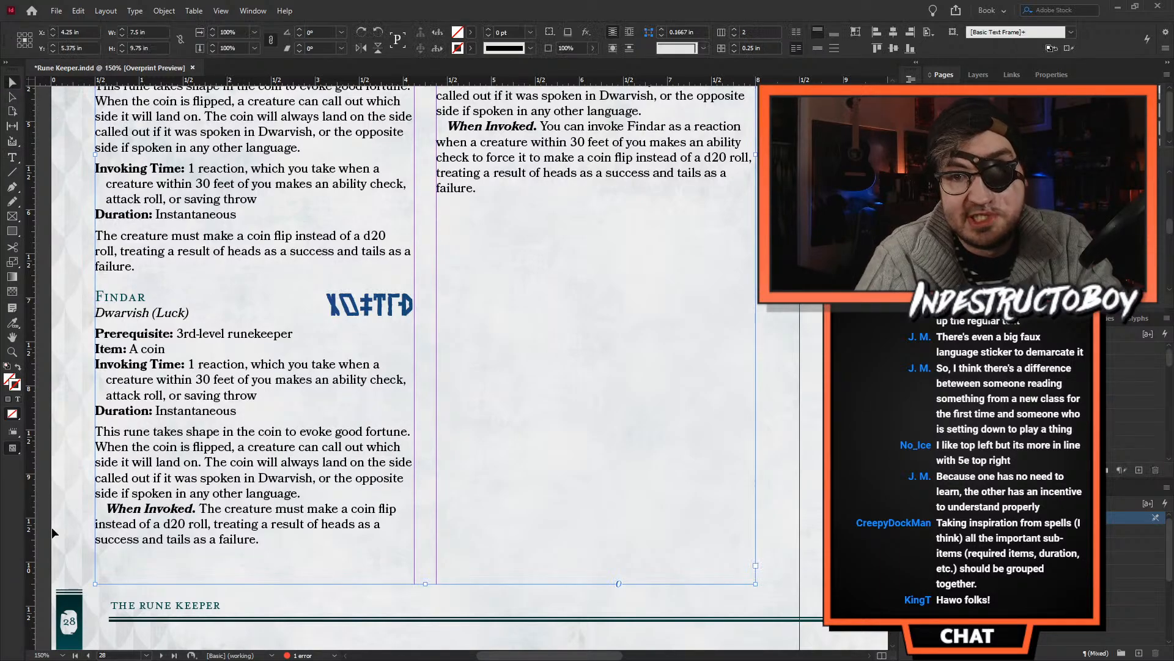
click(69, 520)
- Insert "Passive." at the start of the rune description in the bottom Findar entry
scroll(85, 532, down, 1)
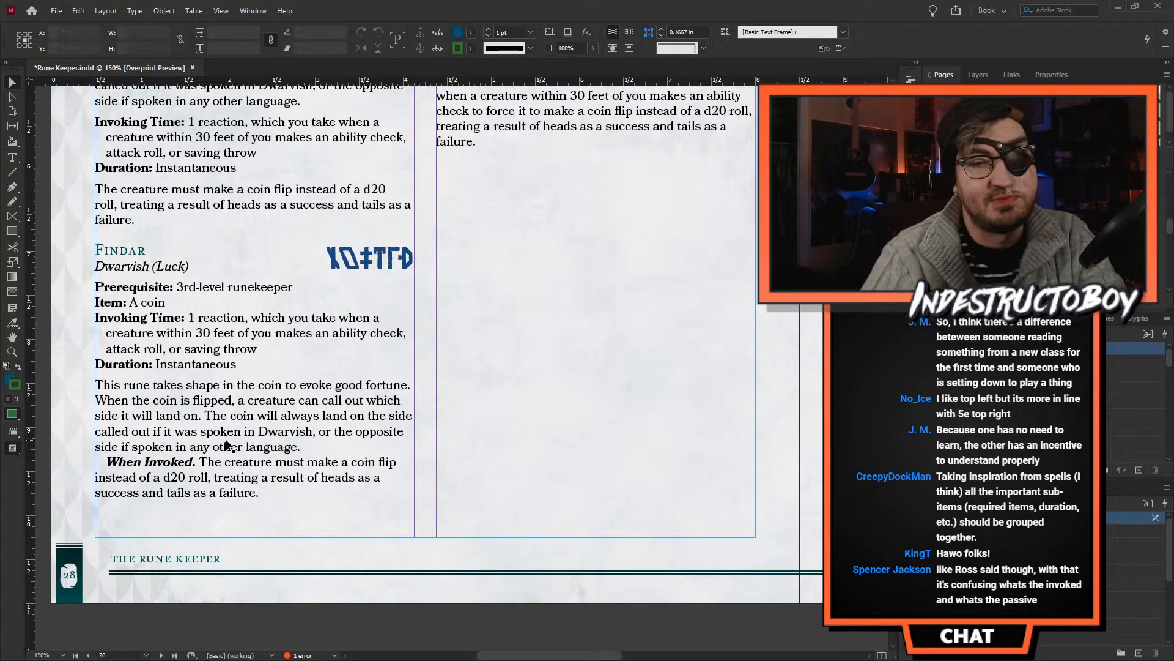
double_click(210, 383)
key(Home)
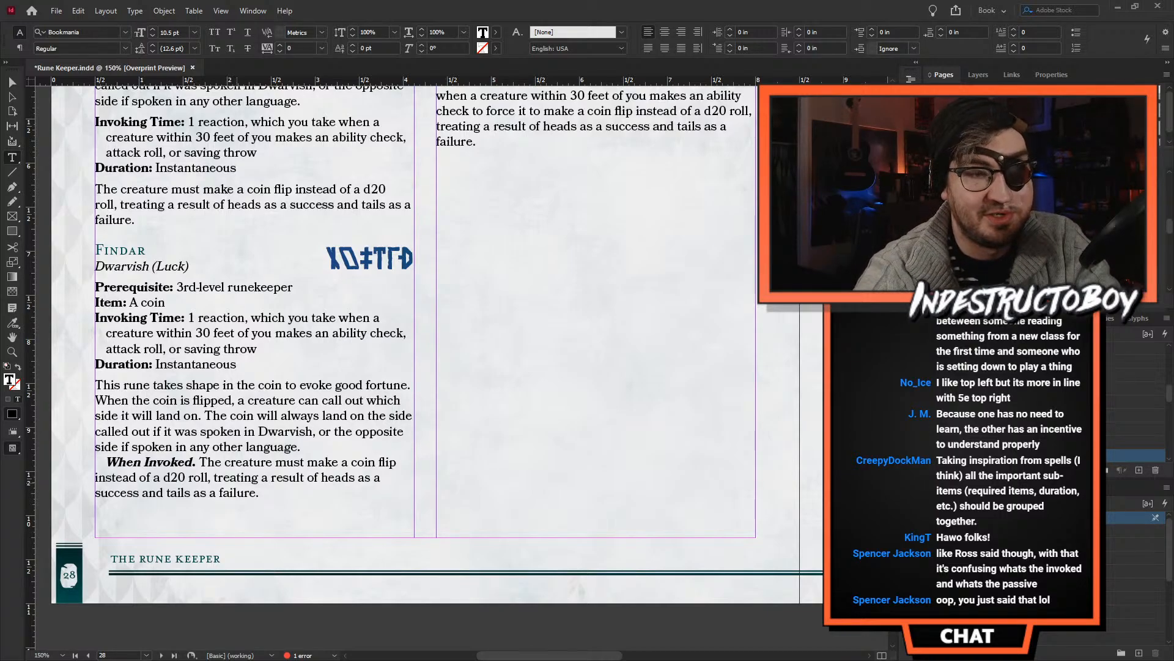
text(Passive.)
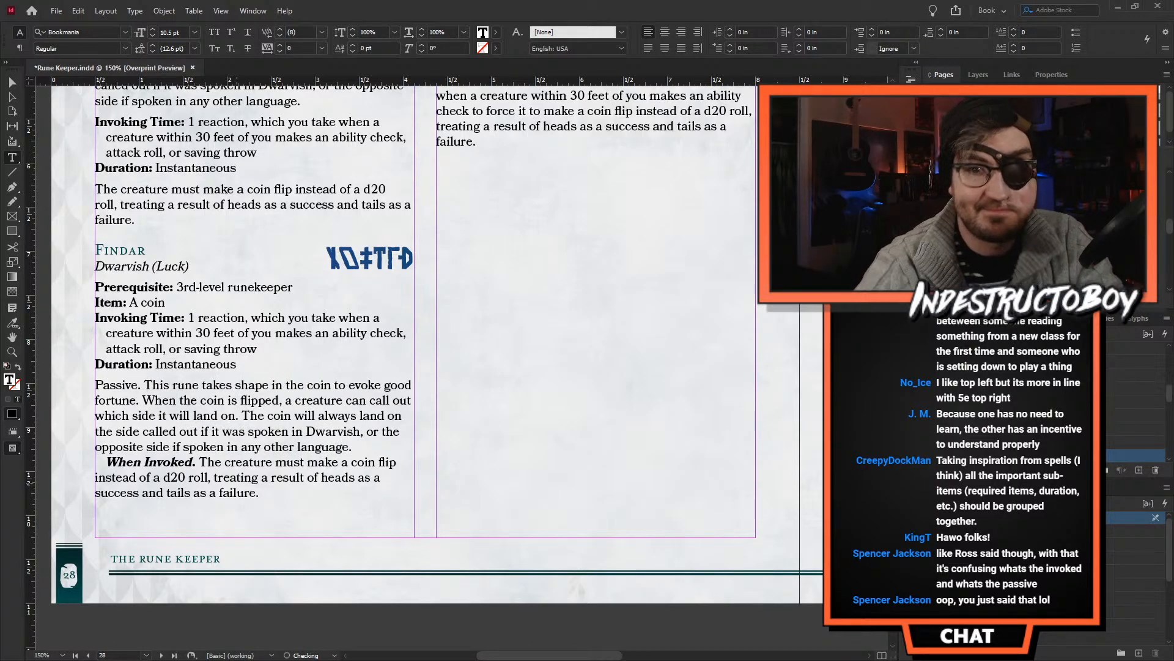
- Format the "Passive." lead-in in bold italic and give its paragraph a 0.125 in first-line indent
scroll(978, 416, down, 3)
click(978, 414)
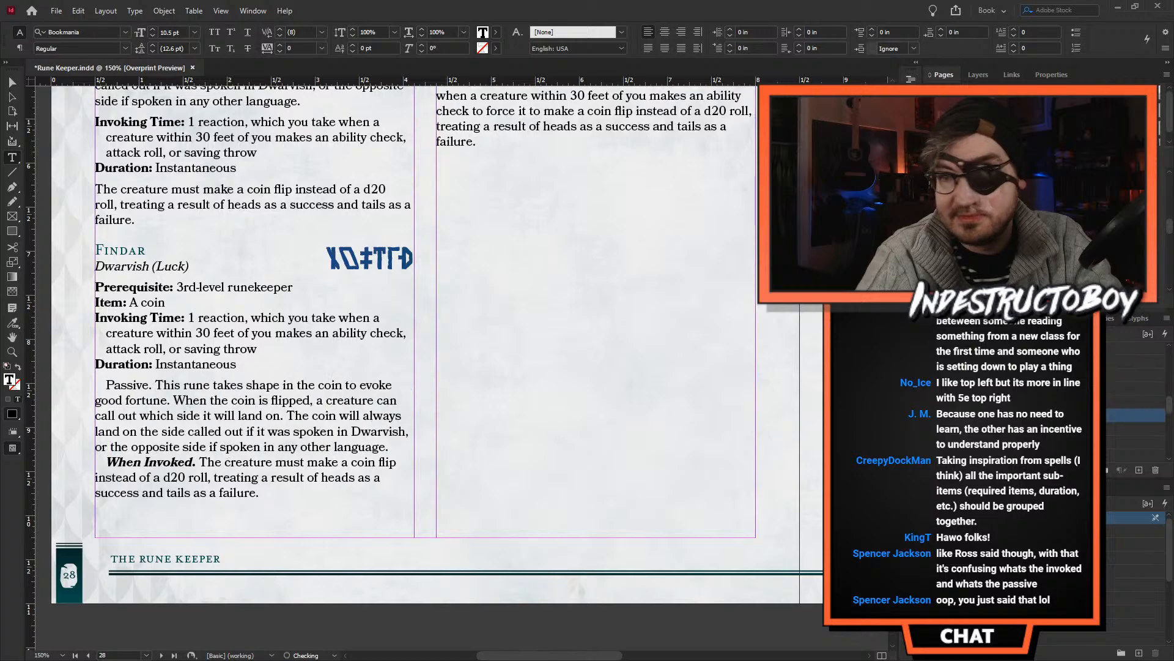
scroll(979, 404, down, 1)
click(979, 416)
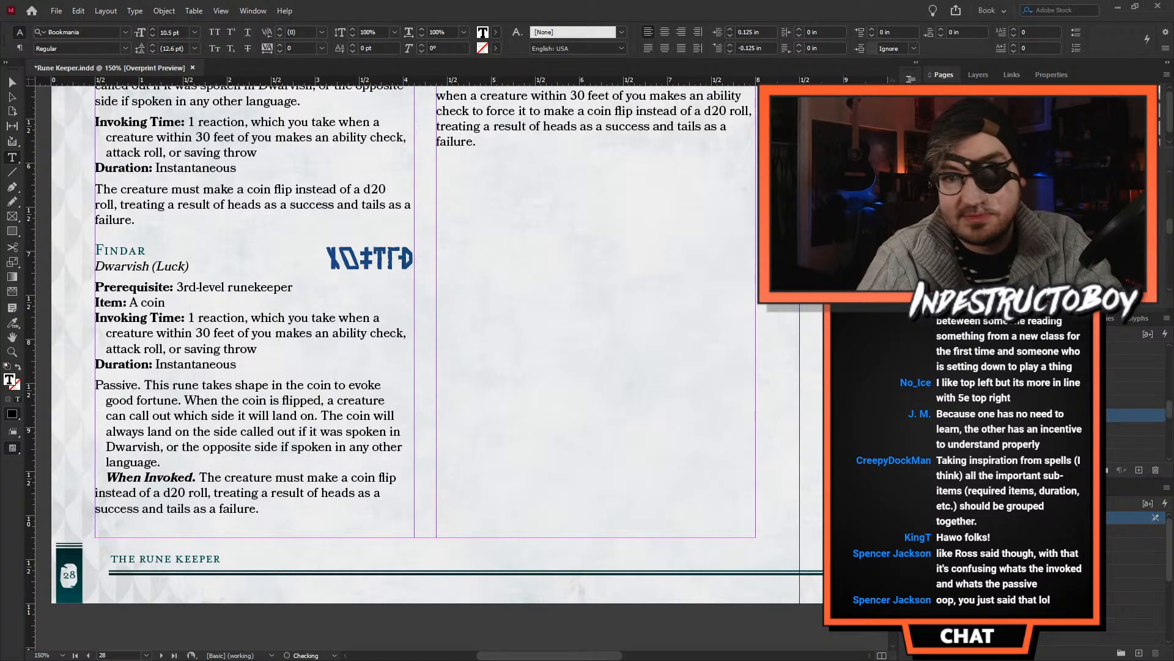
scroll(979, 416, down, 3)
click(1131, 387)
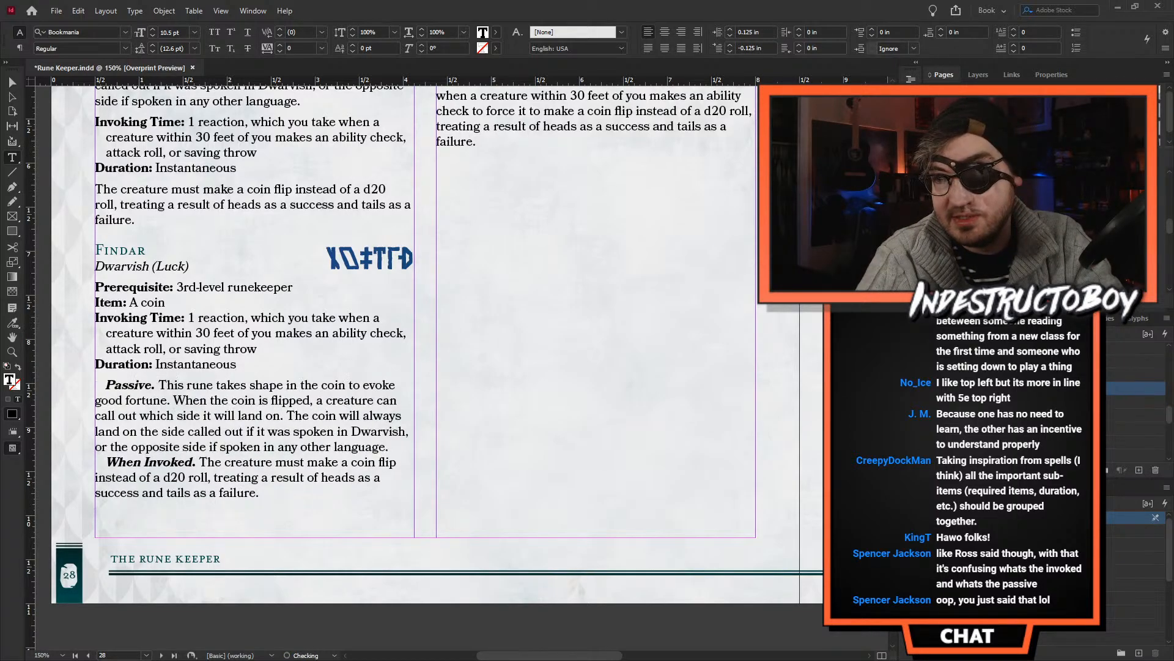
click(285, 465)
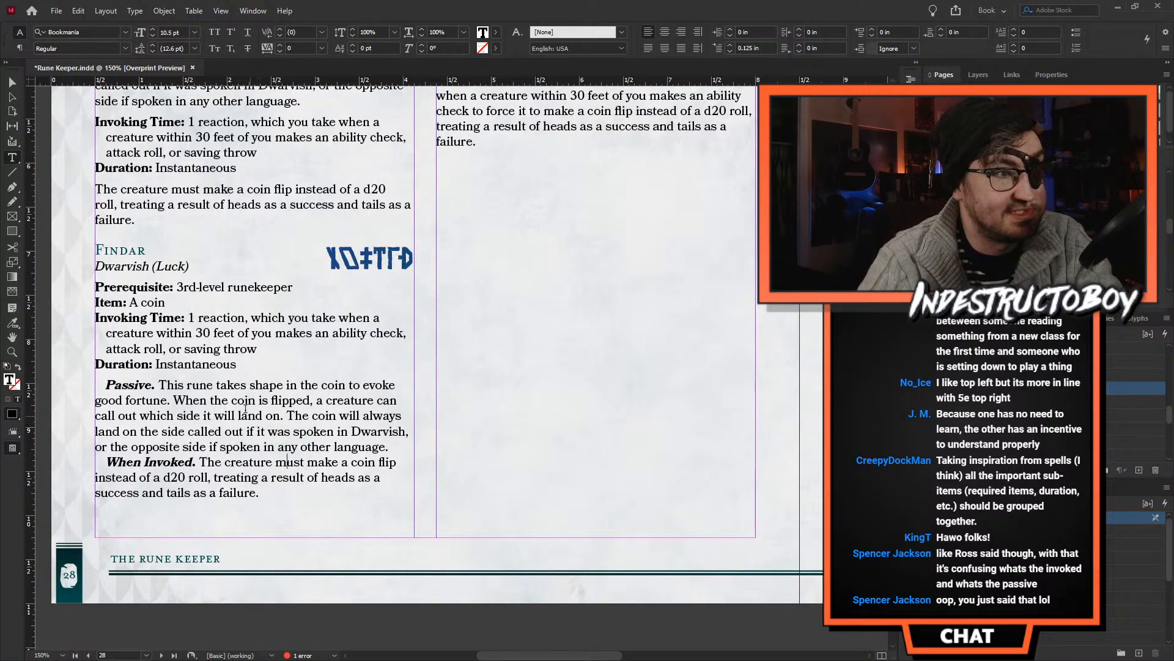
- Examine the bottom Findar entry at 200% zoom, focusing on its Passive paragraph
click(12, 352)
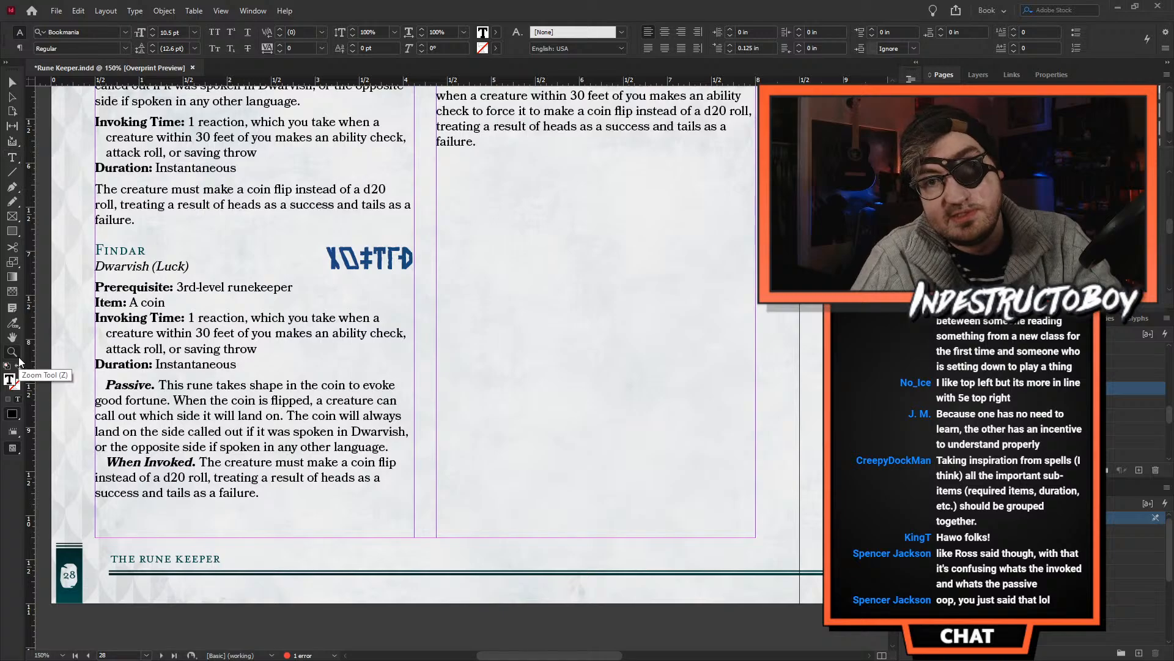
click(243, 384)
scroll(593, 457, up, 1)
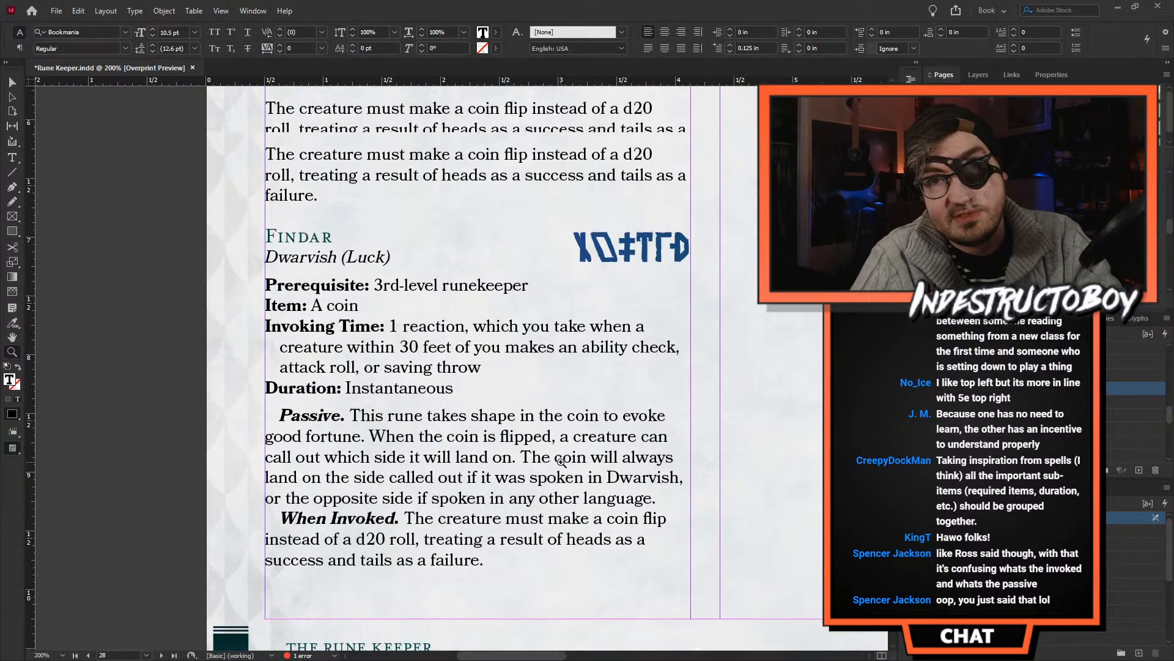
click(14, 80)
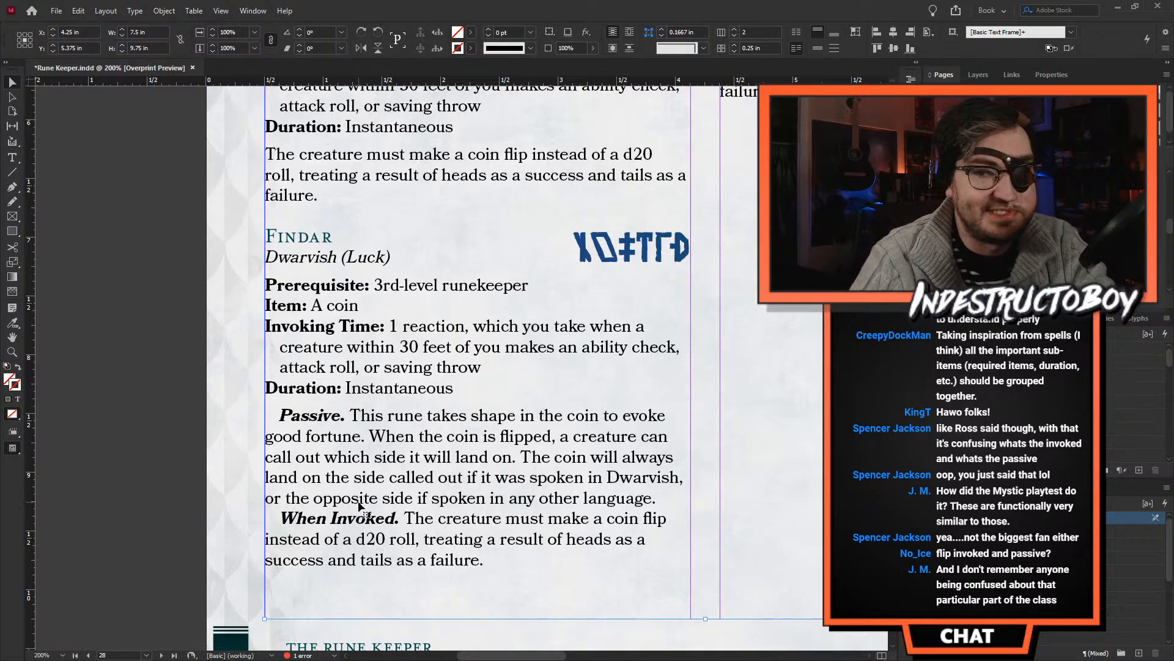
double_click(336, 501)
drag(280, 414, 661, 498)
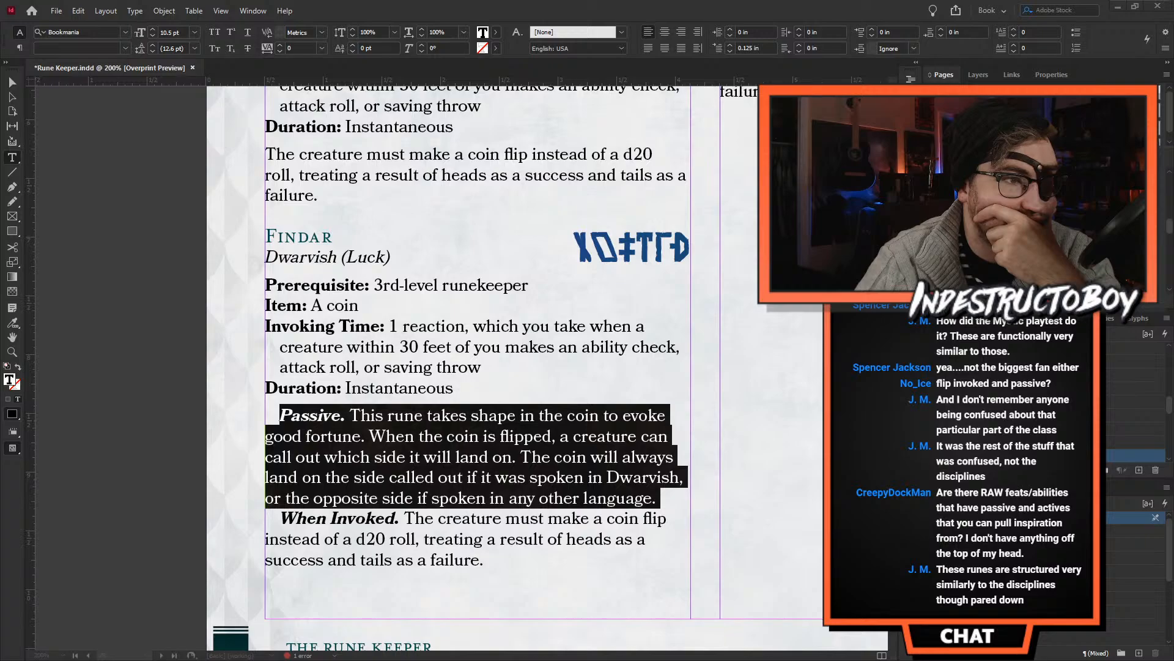
- Switch to the UA-Mystic3 PDF in the browser and examine the discipline lists and Bestial Form layout at 175% zoom
key(alt+Tab)
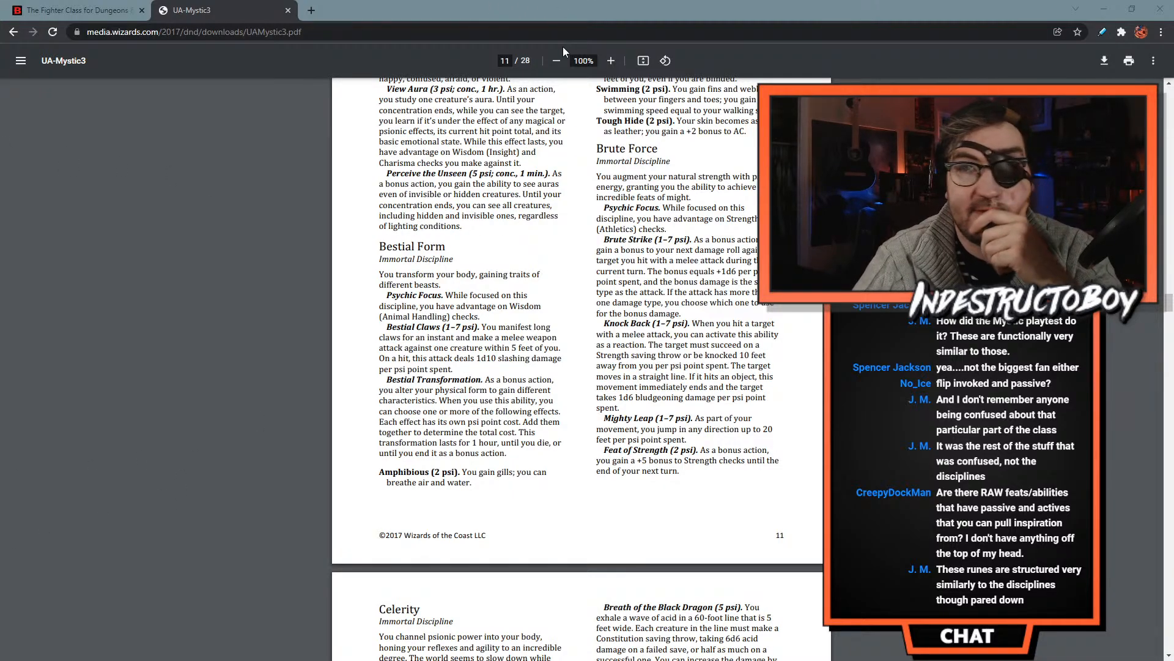
click(611, 60)
click(611, 61)
click(611, 61)
click(611, 61)
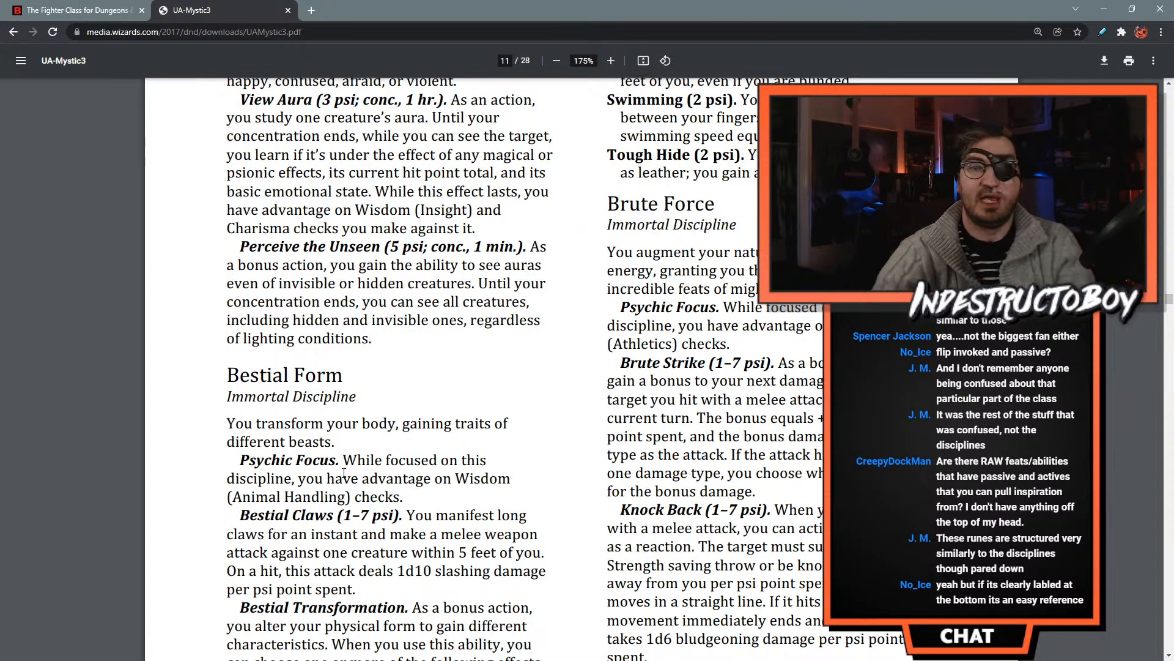
scroll(483, 388, up, 8)
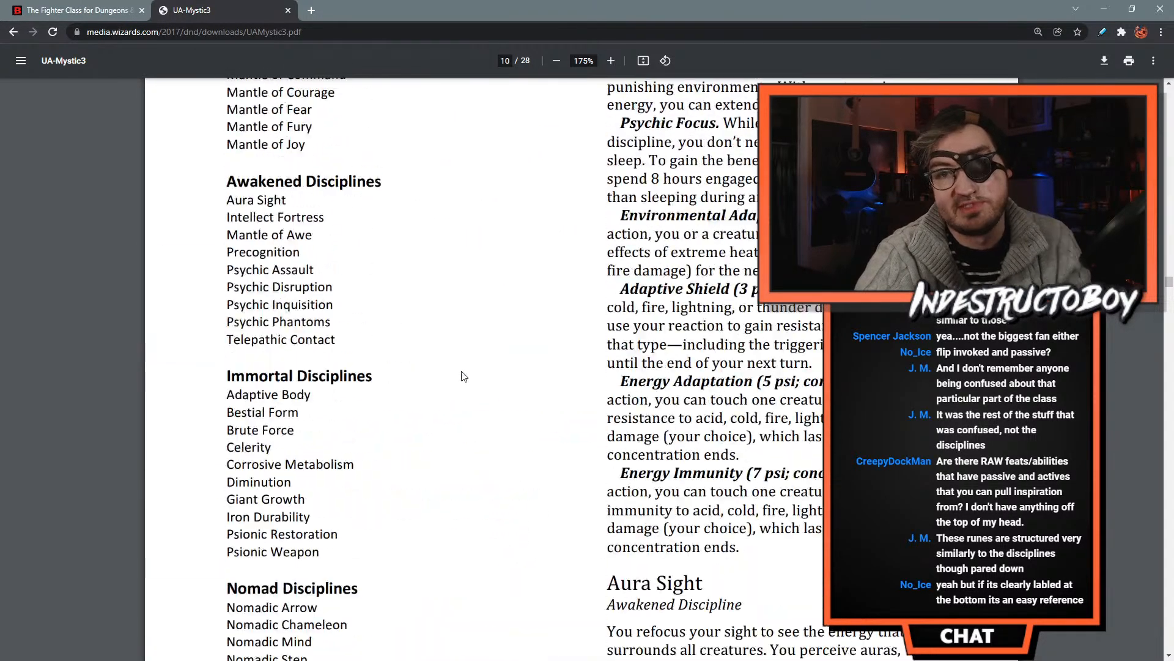
scroll(430, 350, up, 4)
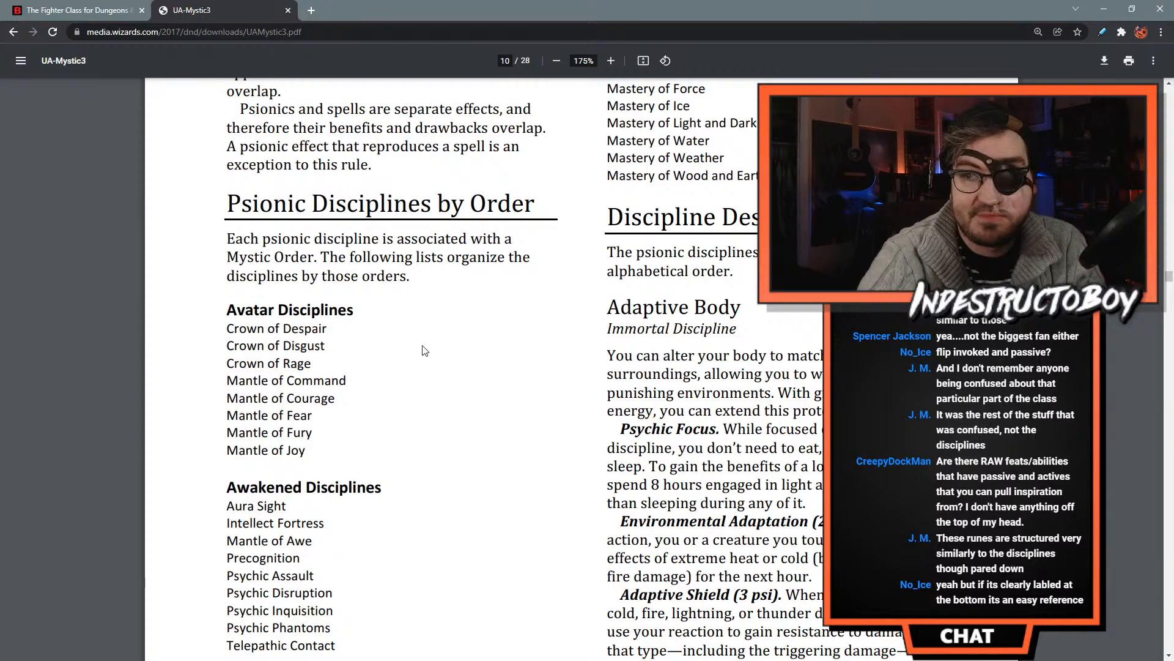
scroll(425, 347, down, 6)
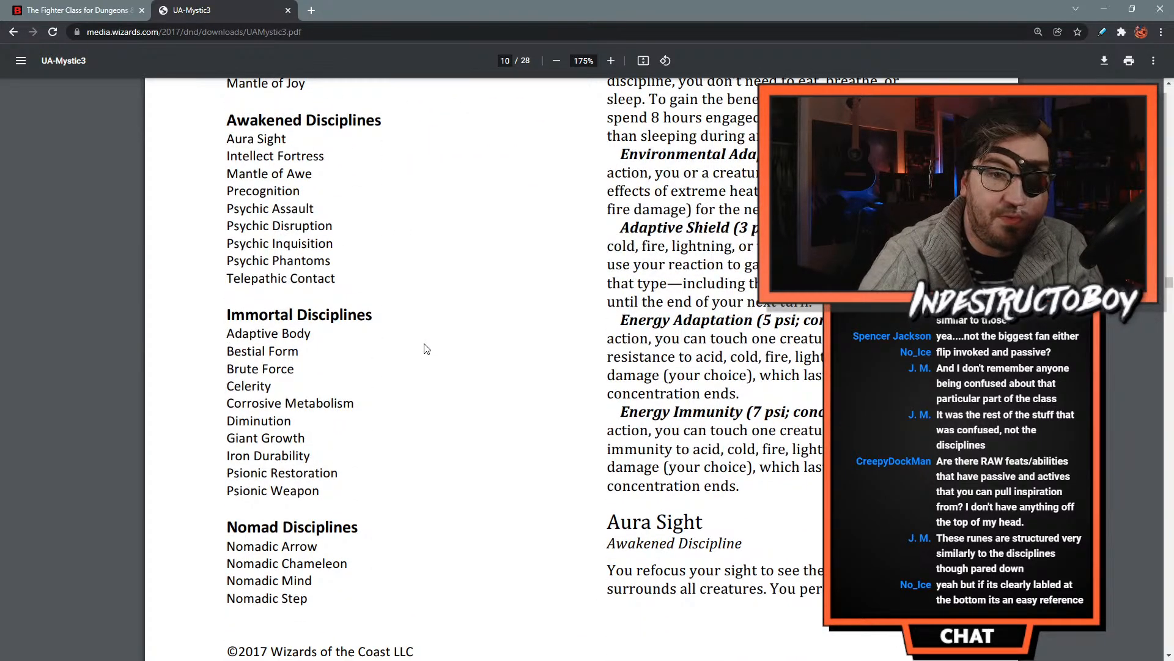
scroll(426, 348, down, 17)
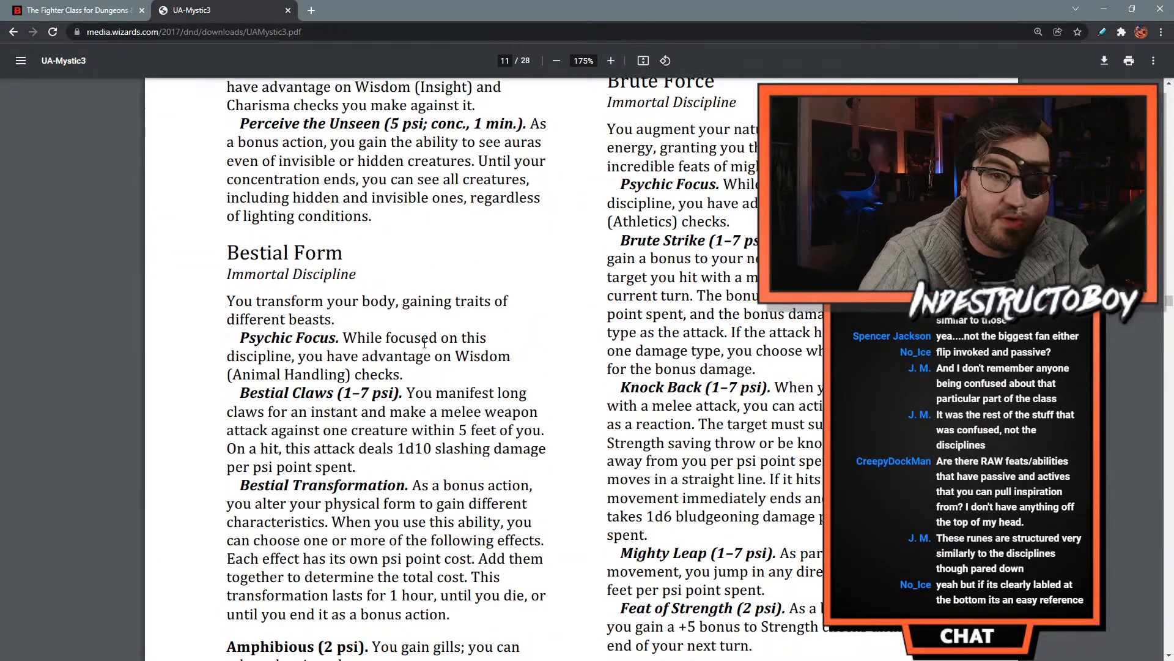
scroll(413, 350, down, 4)
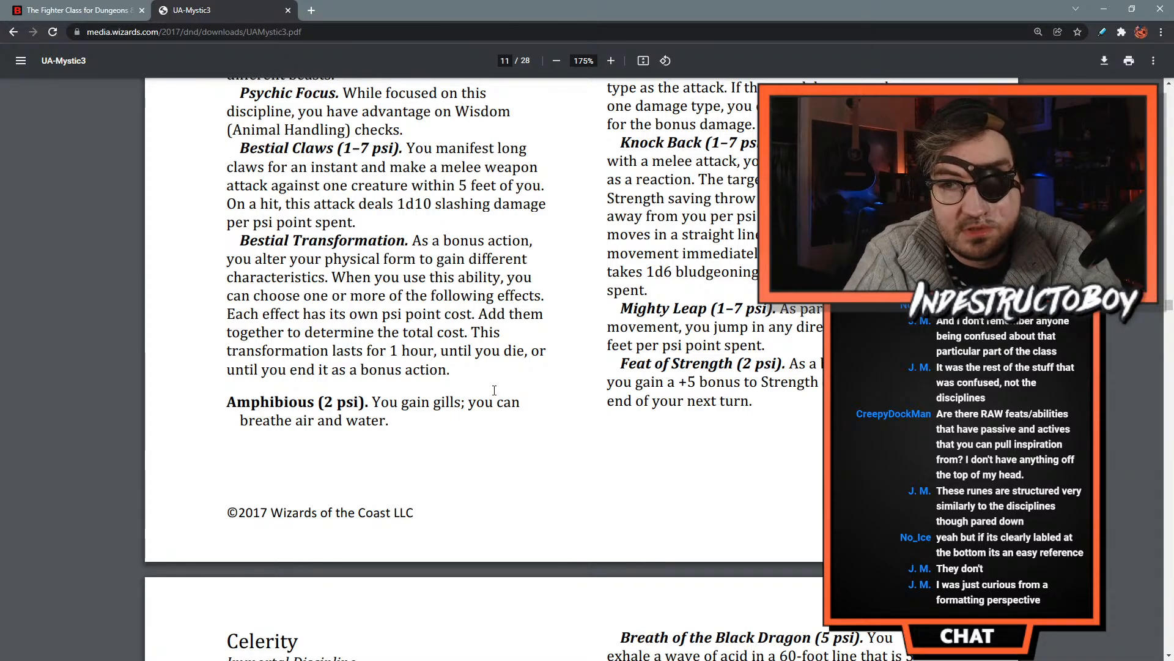
- Examine the Amphibious option's hanging layout and the run-in headings of the Celerity and Corrosive Metabolism disciplines
scroll(500, 391, up, 1)
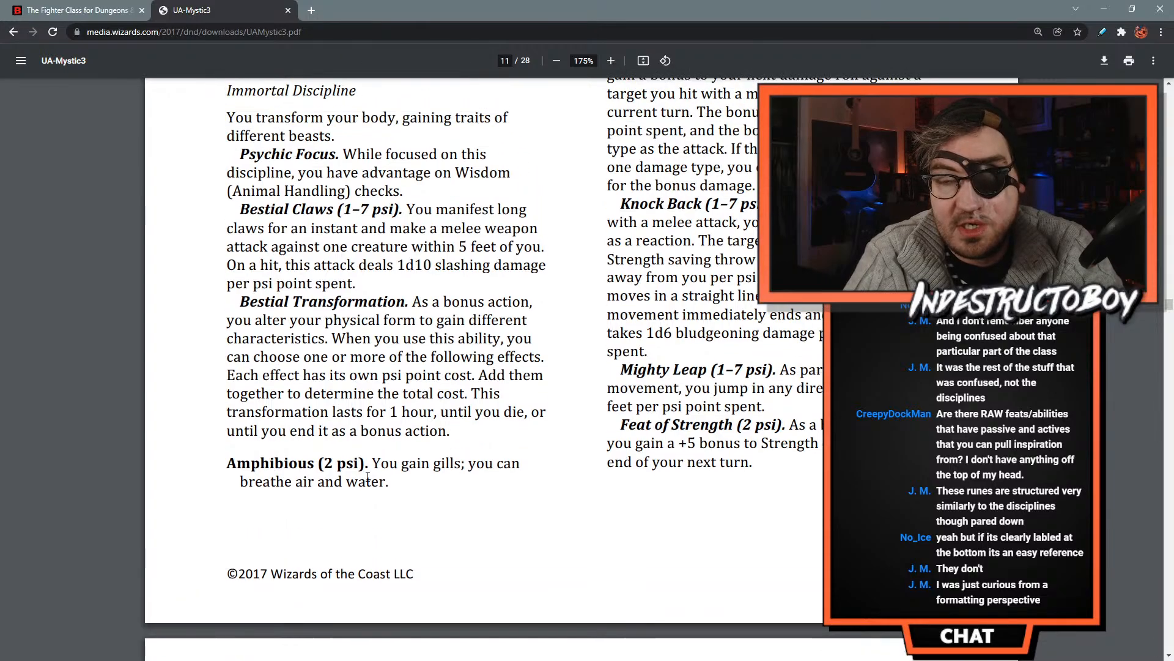
drag(428, 482, 220, 459)
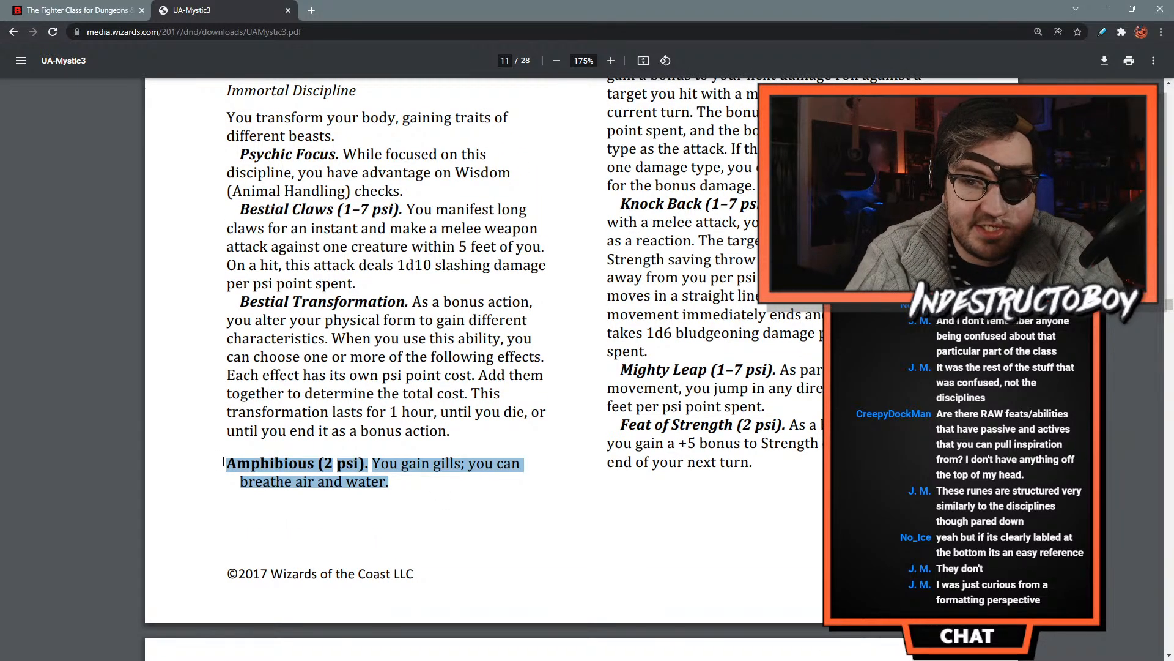
scroll(299, 487, up, 3)
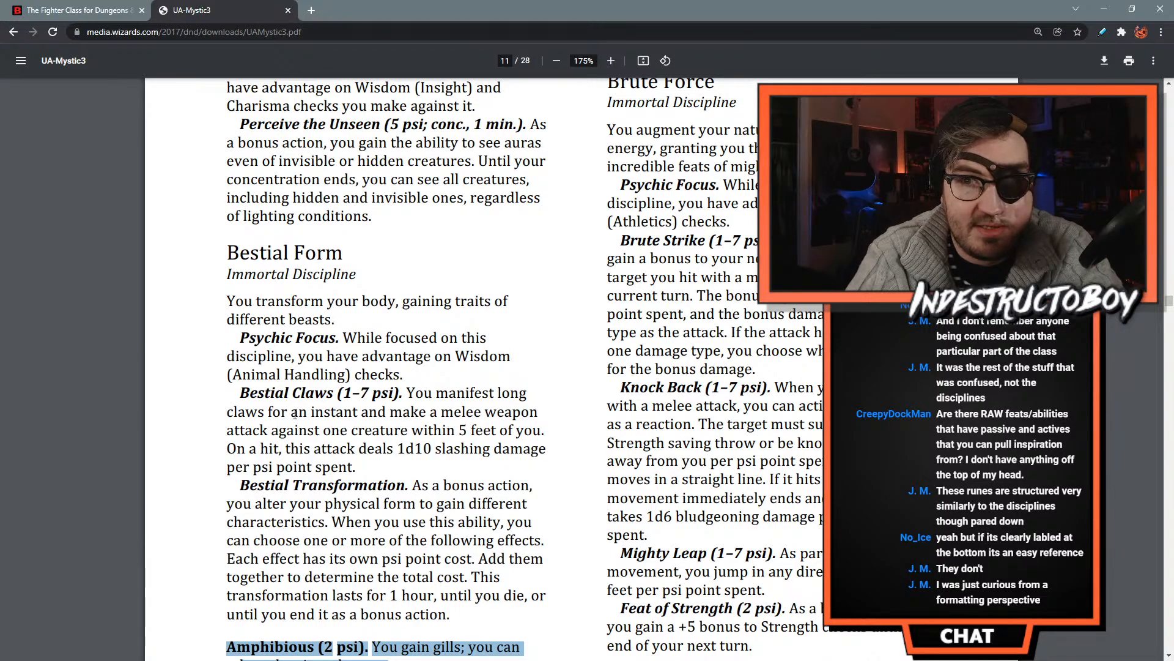
scroll(299, 453, down, 10)
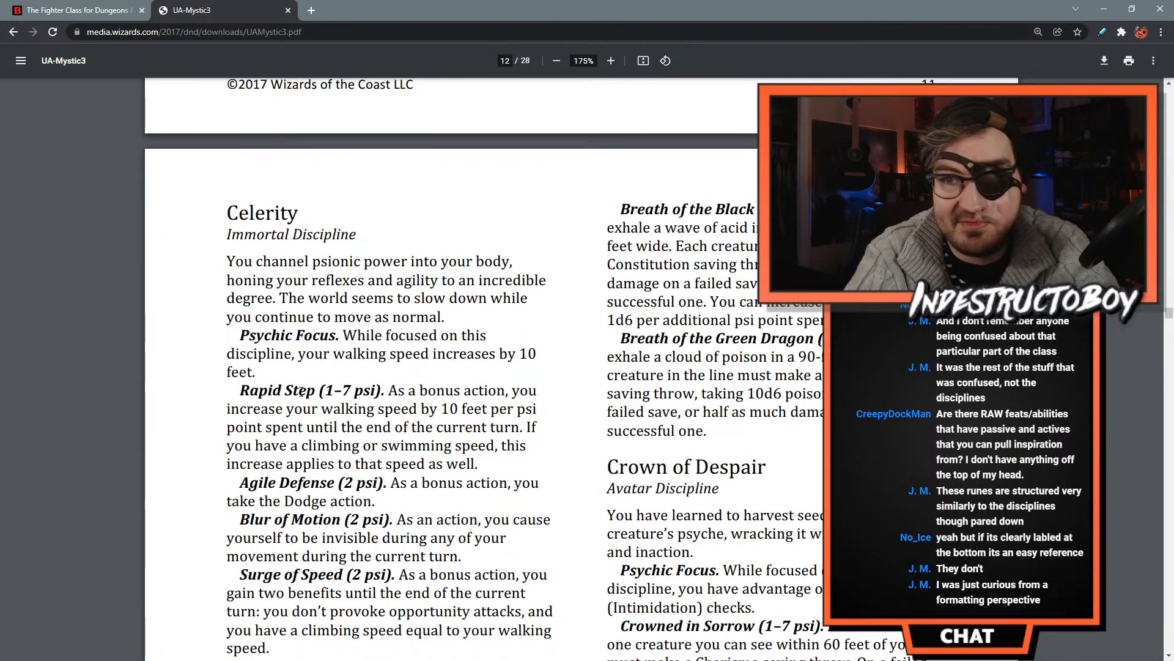
scroll(317, 336, down, 5)
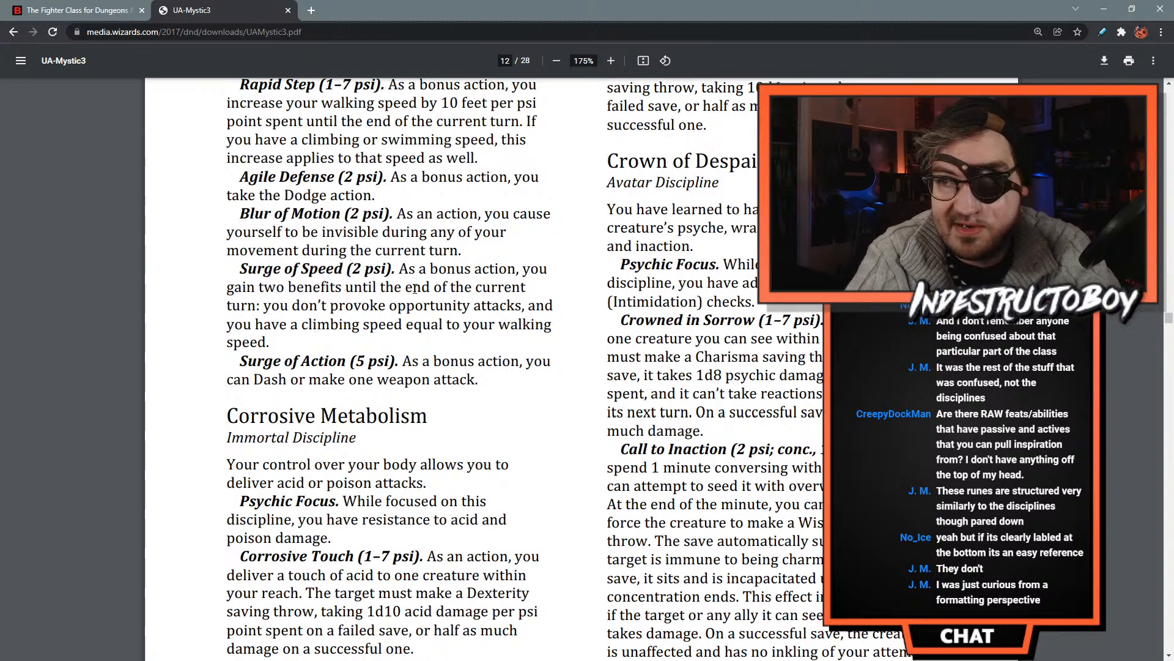
scroll(409, 271, down, 2)
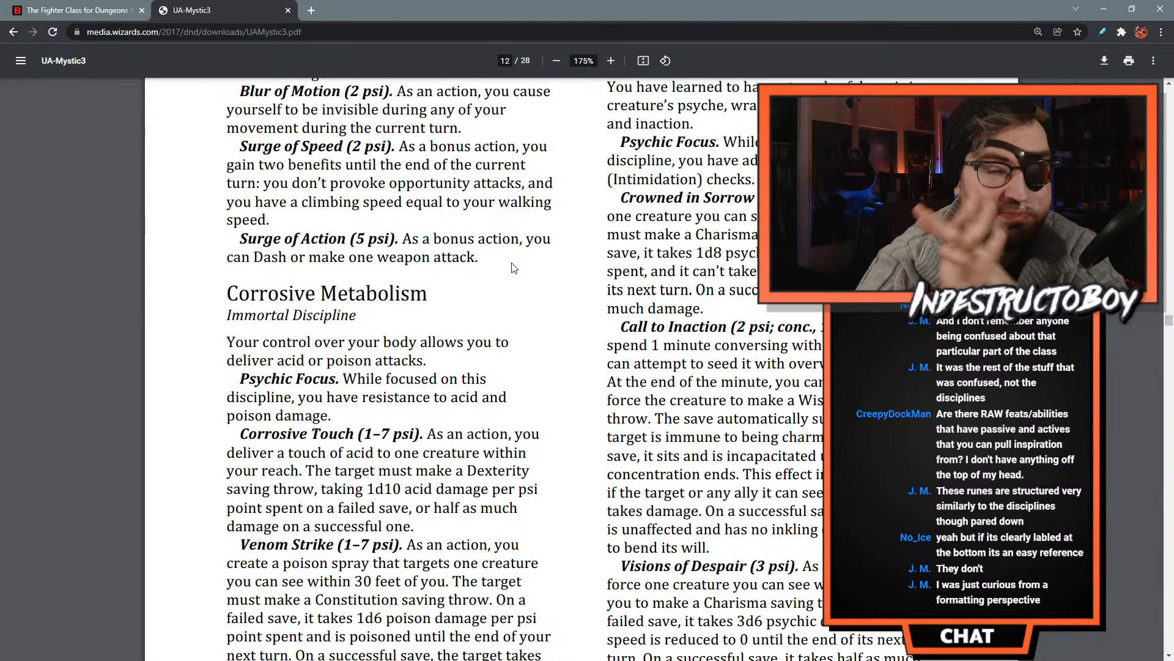
- Review the Rune Knight runes and other subclass feature layouts on the D&D Beyond Fighter page, ending at its beginning
click(43, 10)
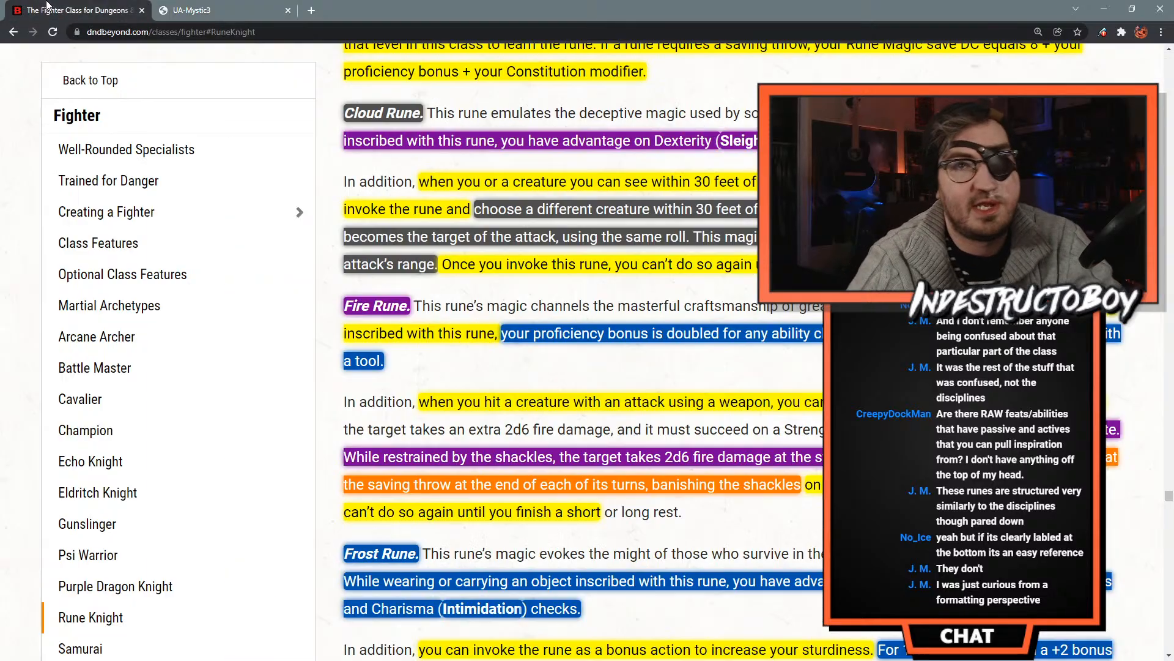
scroll(300, 202, up, 15)
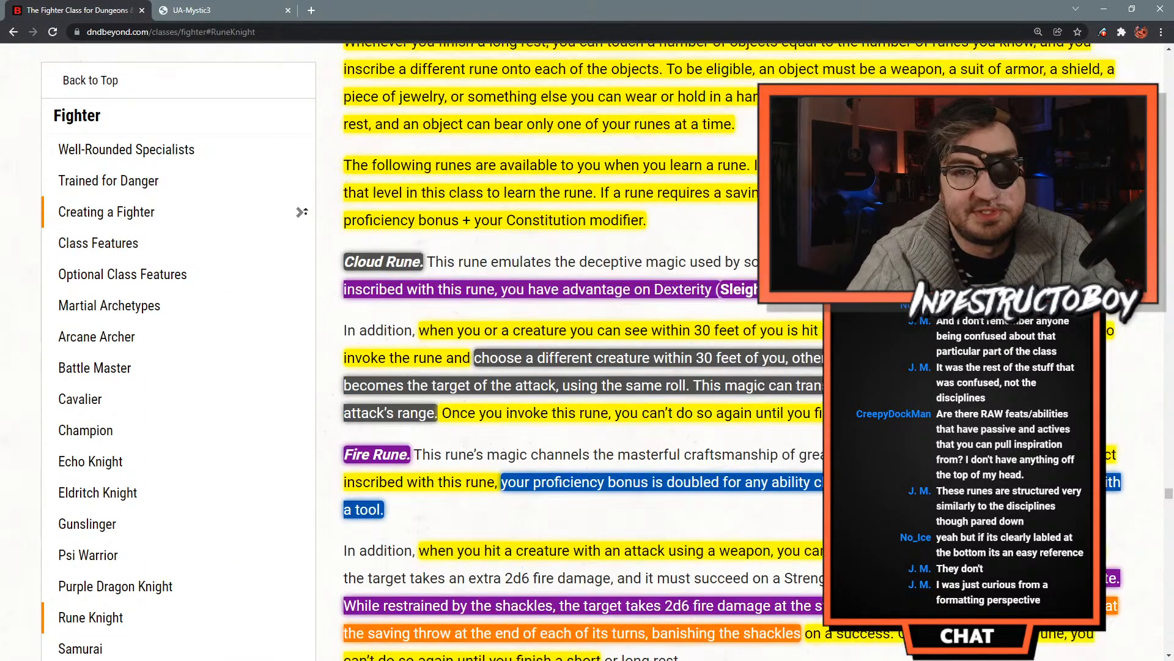
scroll(303, 179, up, 10)
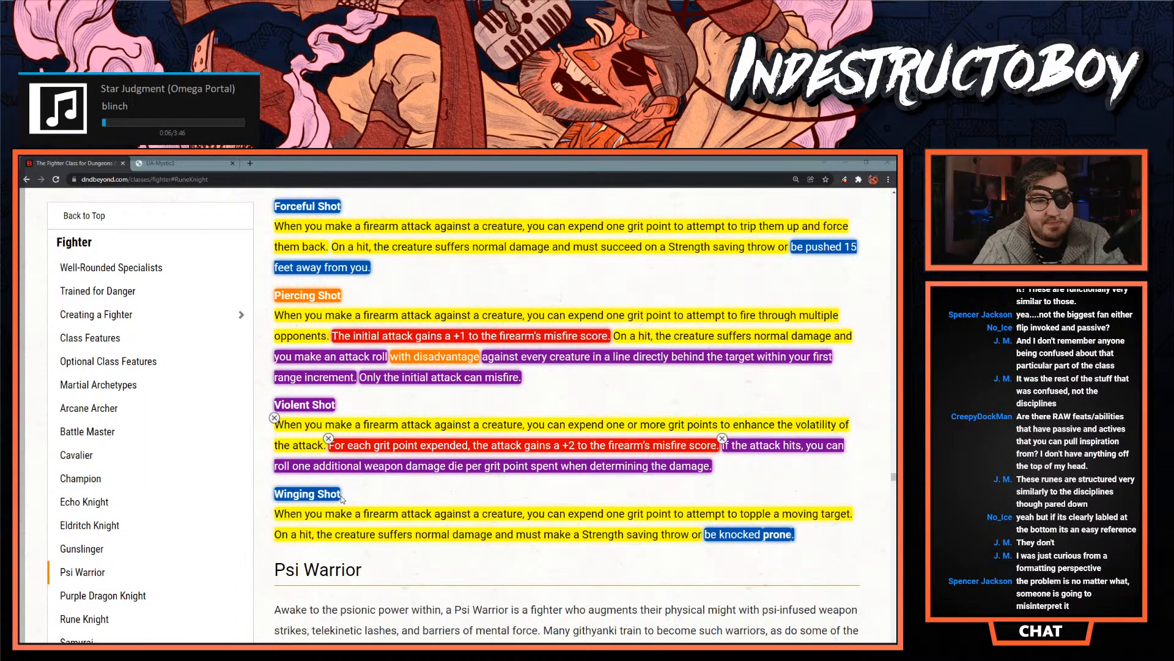
scroll(341, 498, up, 3)
scroll(341, 499, up, 2)
scroll(269, 550, up, 10)
scroll(267, 545, up, 5)
scroll(267, 545, up, 10)
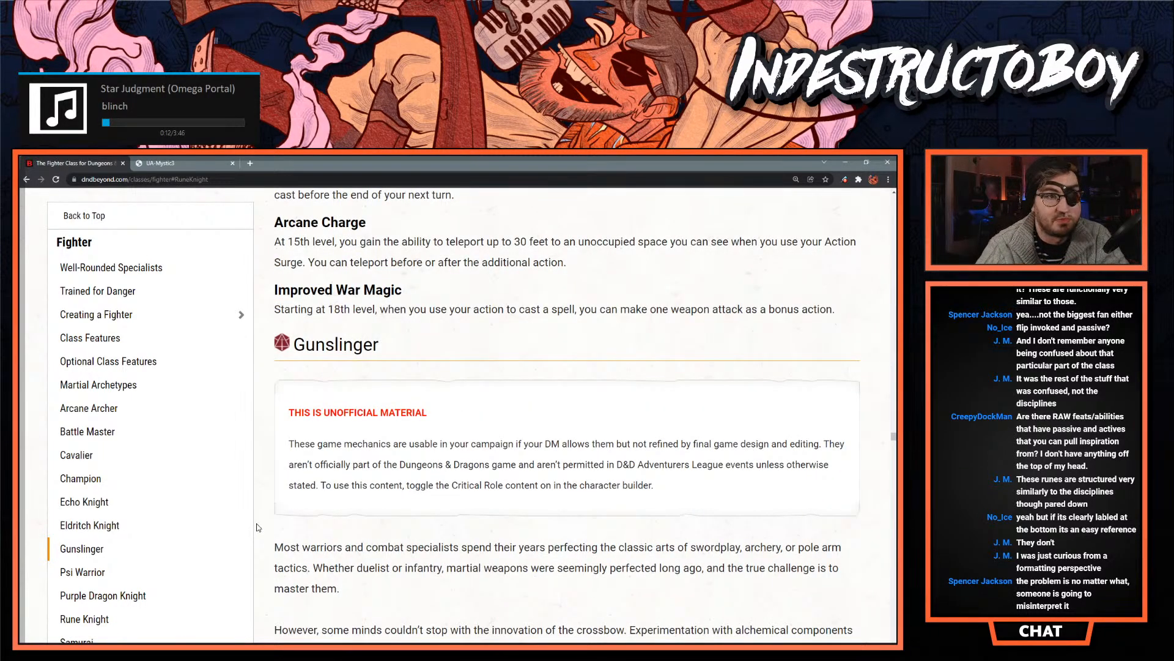
scroll(259, 461, up, 5)
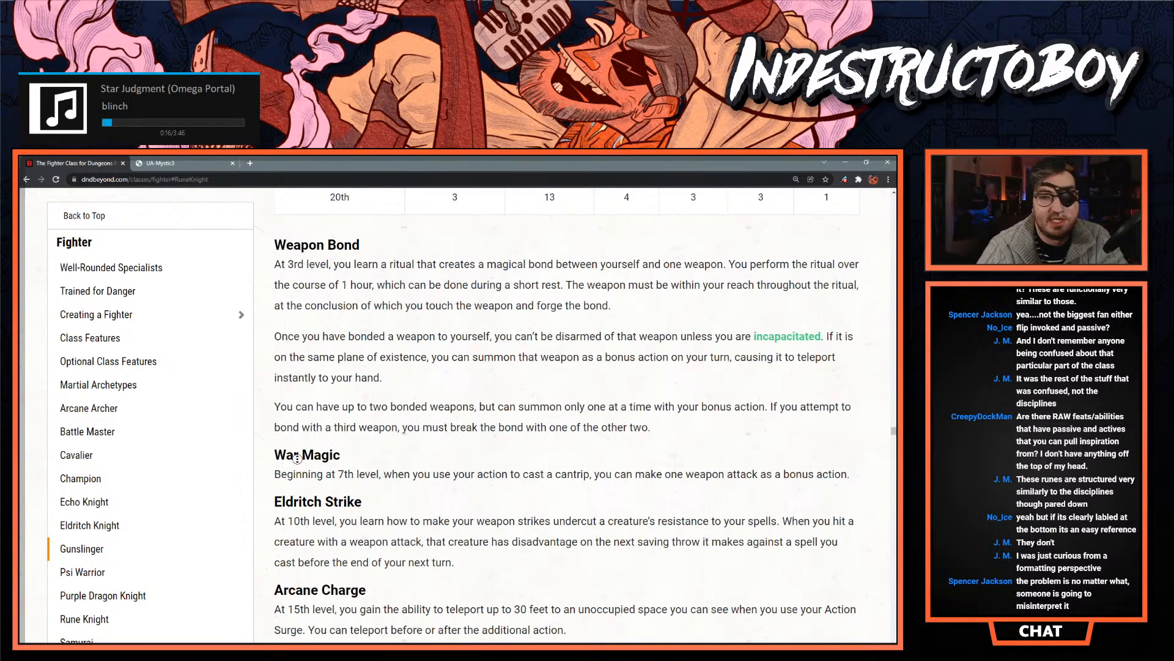
scroll(296, 433, up, 20)
scroll(452, 533, up, 15)
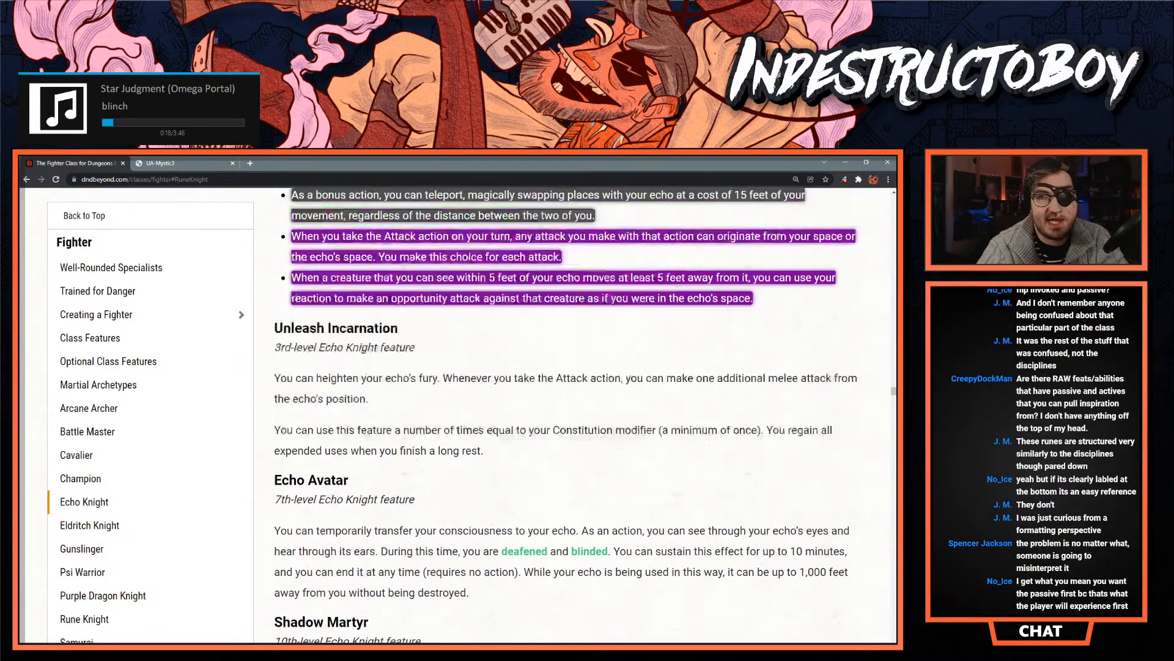
scroll(452, 532, up, 20)
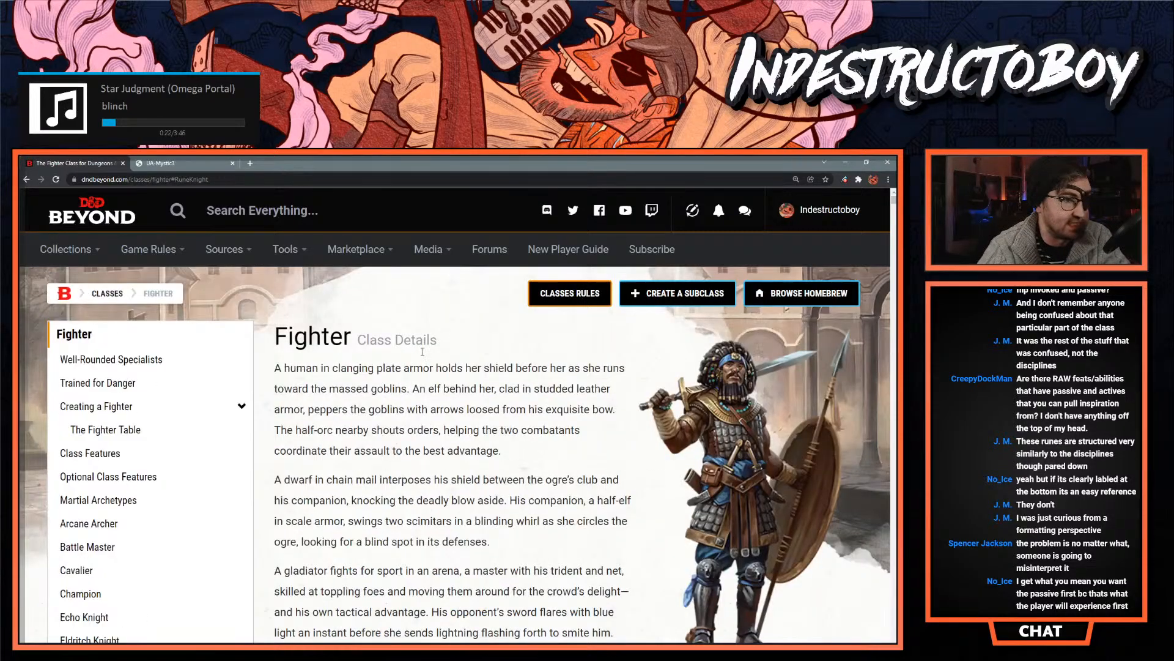
- Open the Artificer class features and examine how the infusions set out prerequisites and items, focusing on Boots of the Winding Path
mouse_move(177, 253)
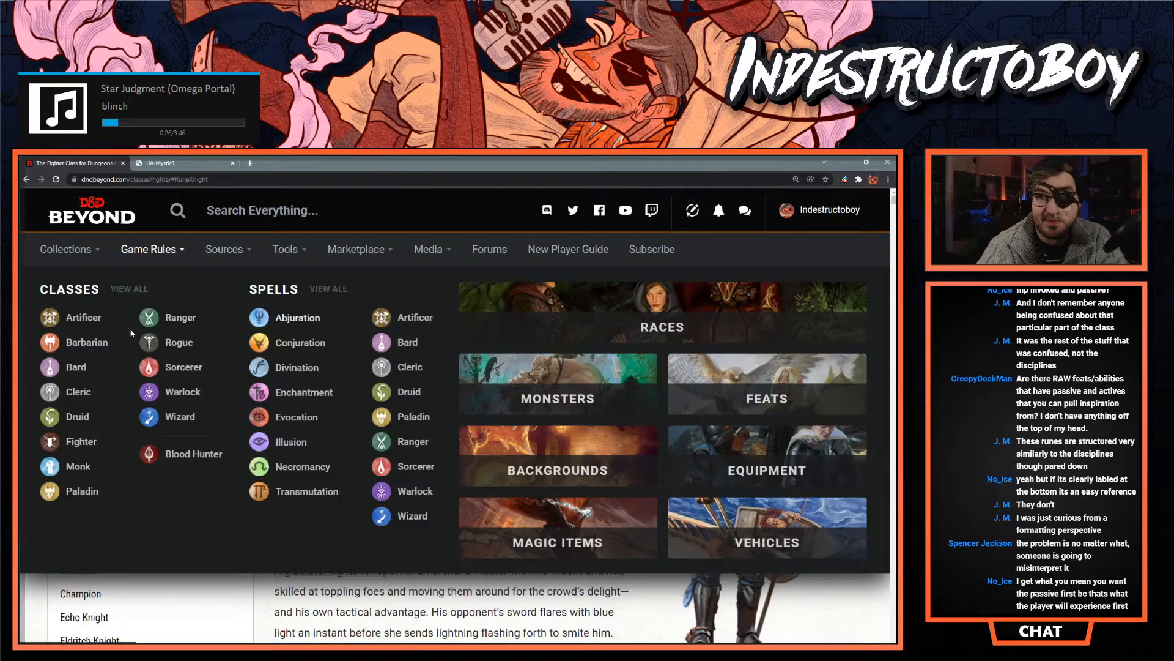
click(107, 318)
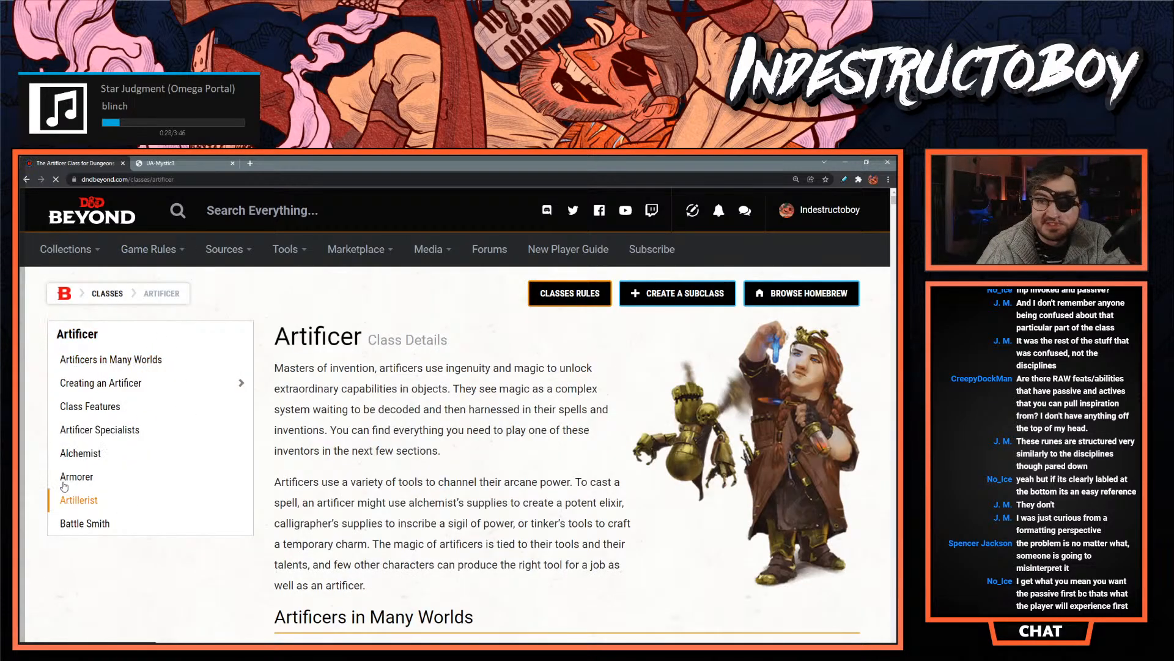
click(96, 407)
scroll(317, 575, down, 15)
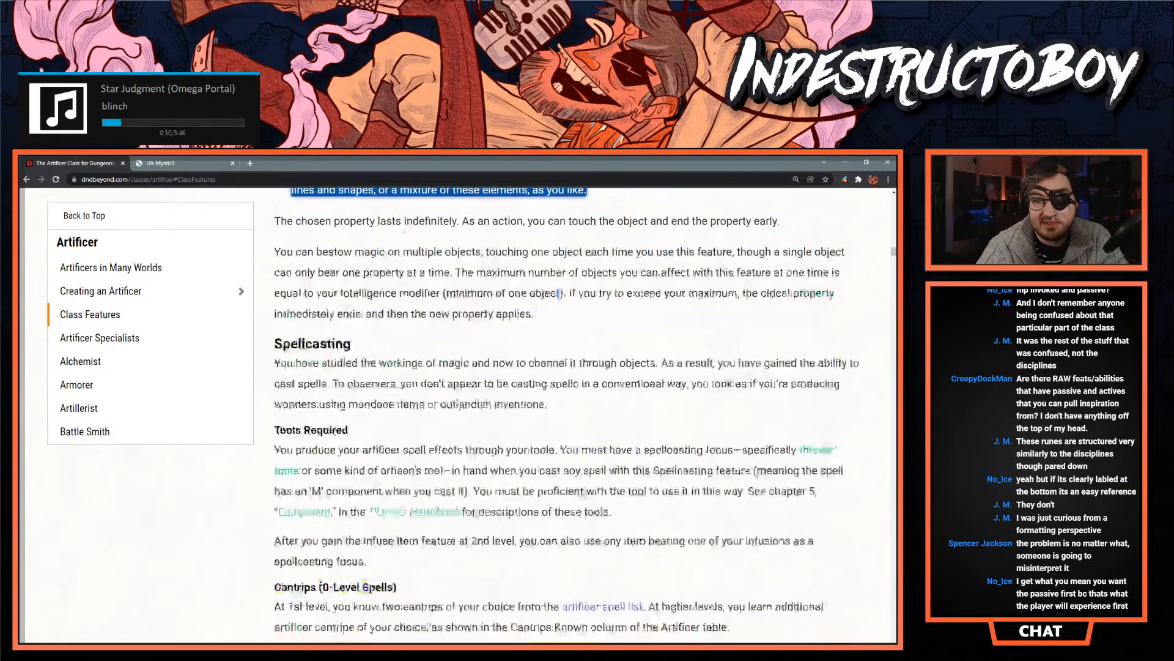
scroll(317, 576, down, 15)
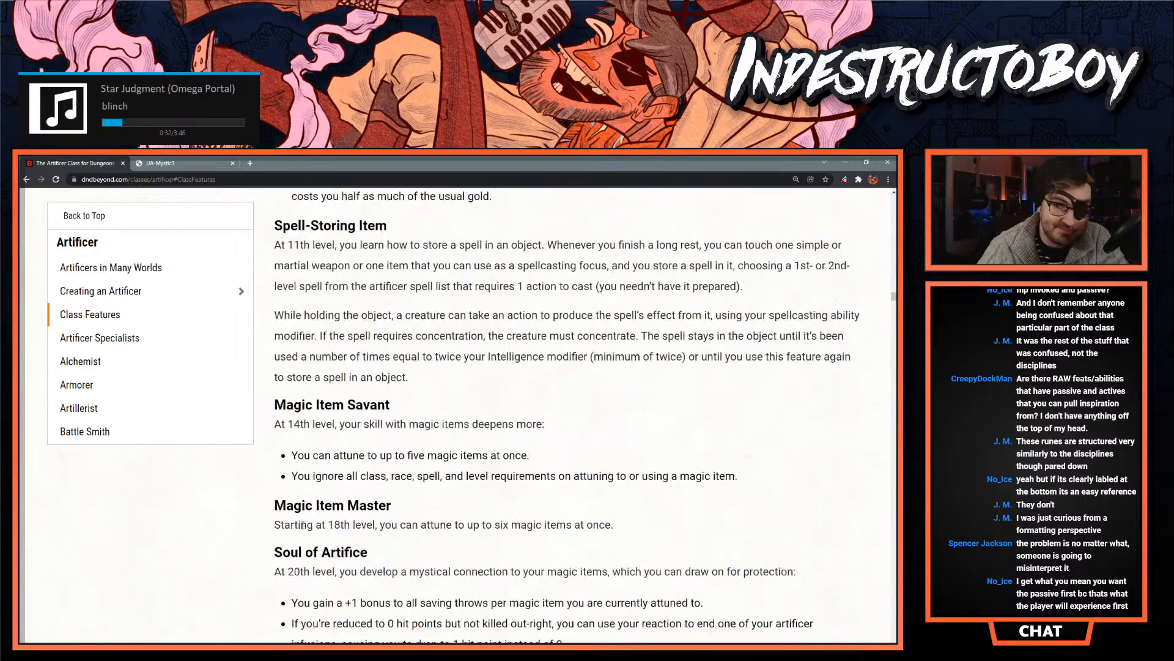
scroll(303, 524, down, 15)
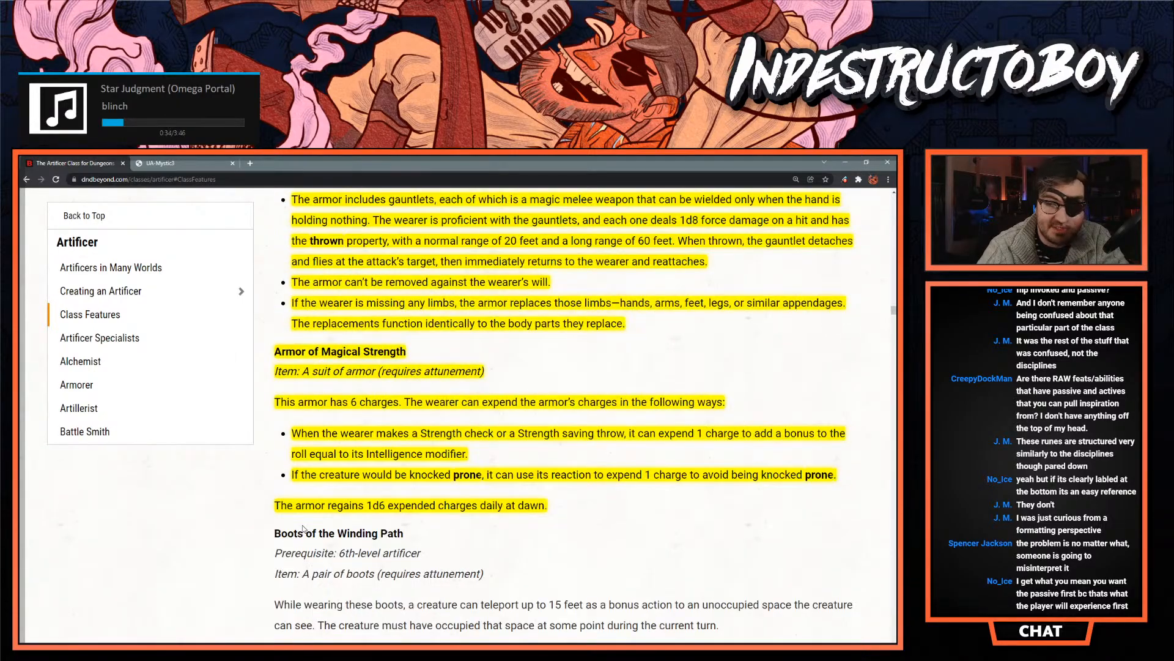
scroll(308, 481, down, 2)
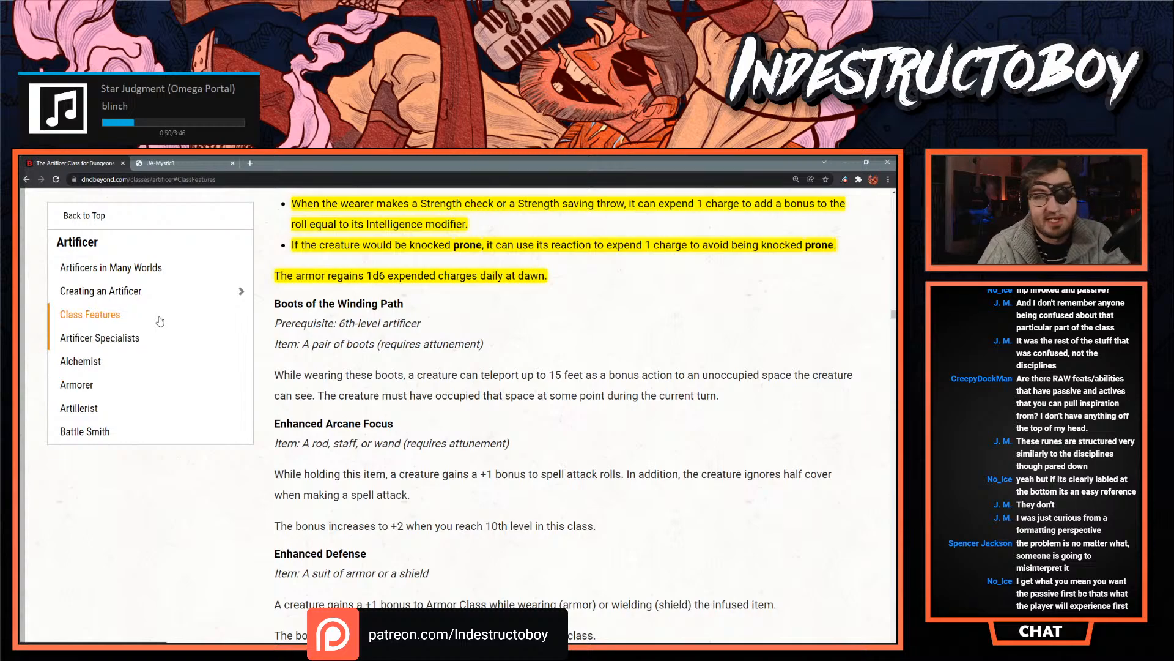
triple_click(307, 321)
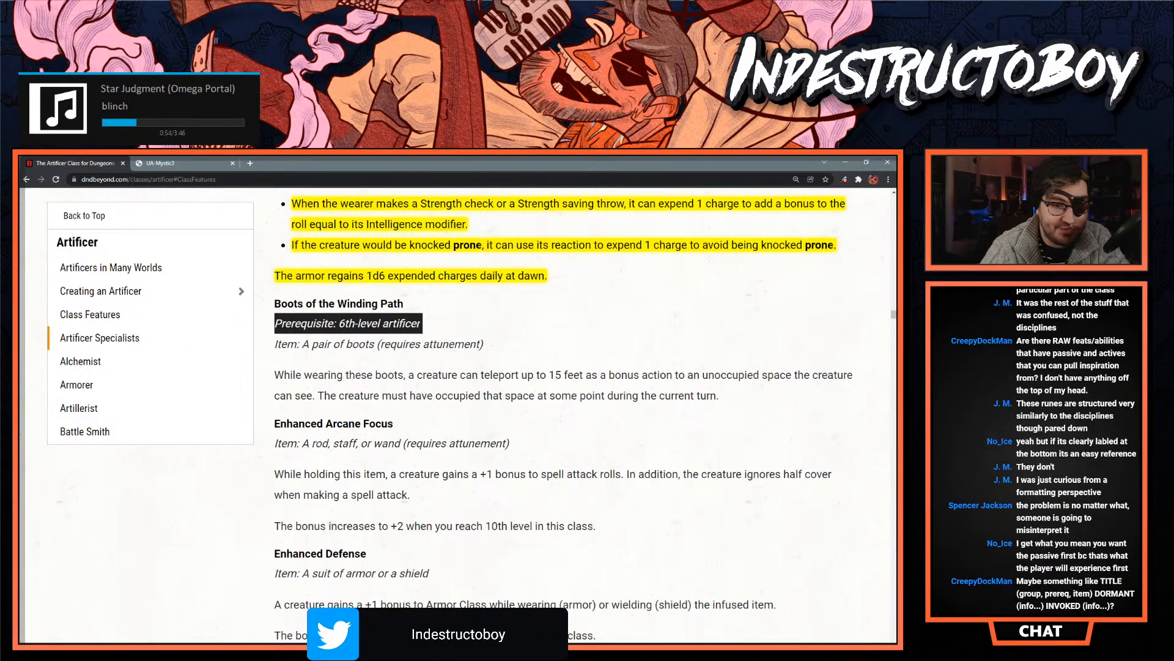
- Return to the InDesign document and give the second column's top Findar "Dwarvish (Luck)" line 0.0625 in space before and 0 in after
key(alt+Tab)
scroll(450, 525, up, 5)
scroll(450, 525, up, 7)
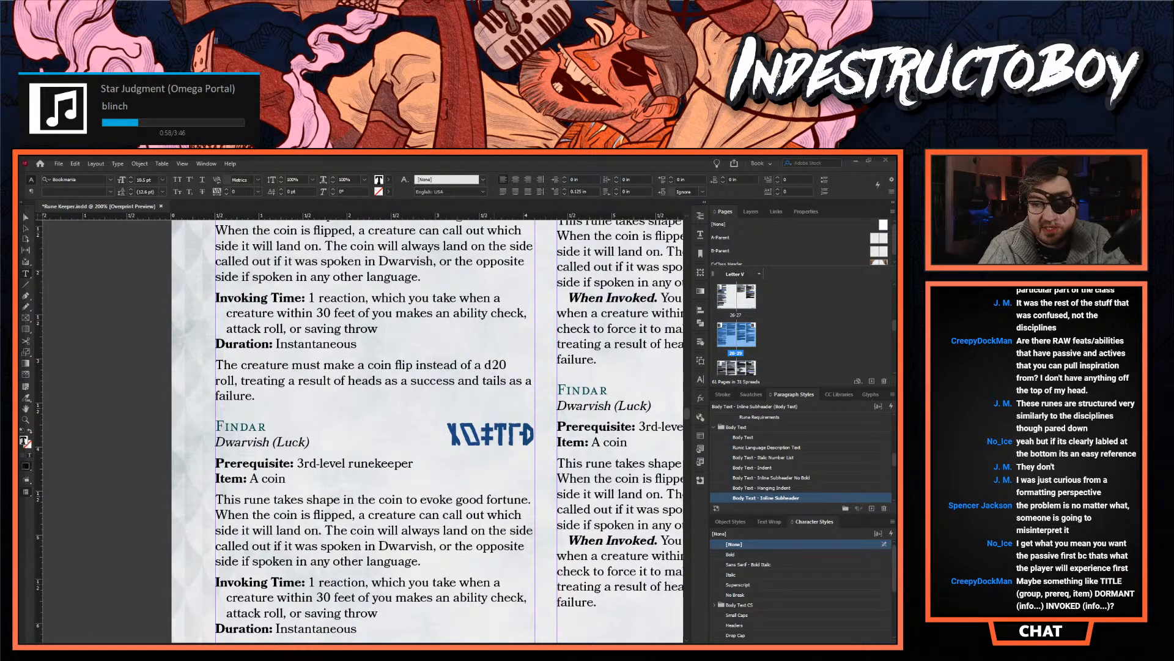
scroll(362, 428, right, 5)
click(218, 404)
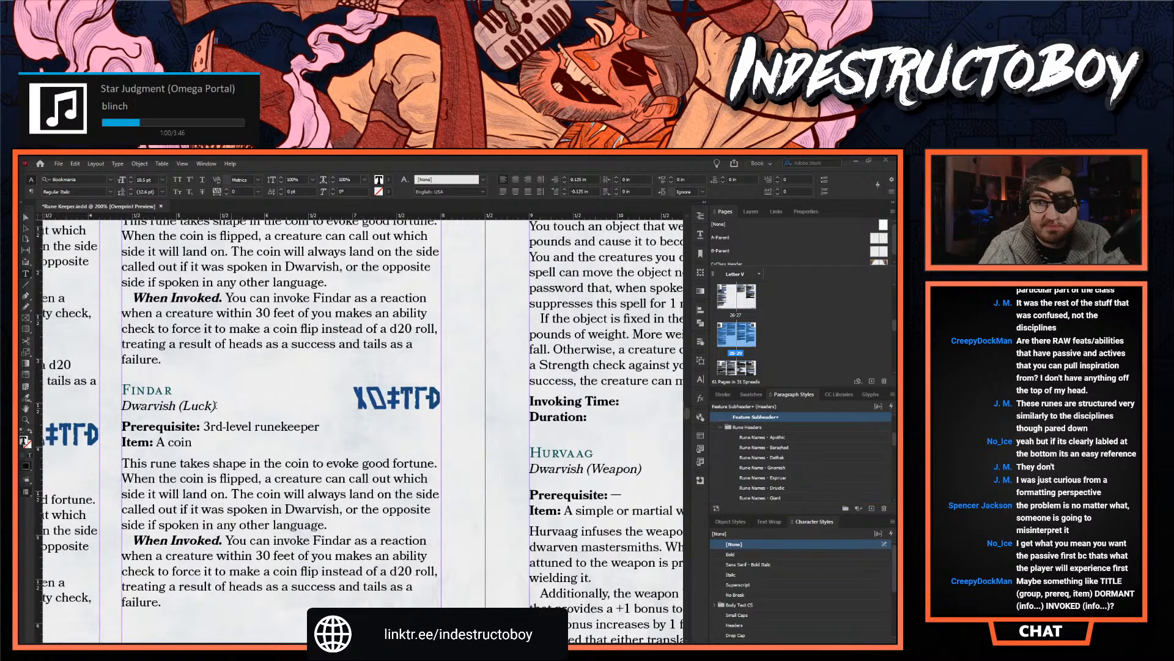
scroll(219, 404, up, 4)
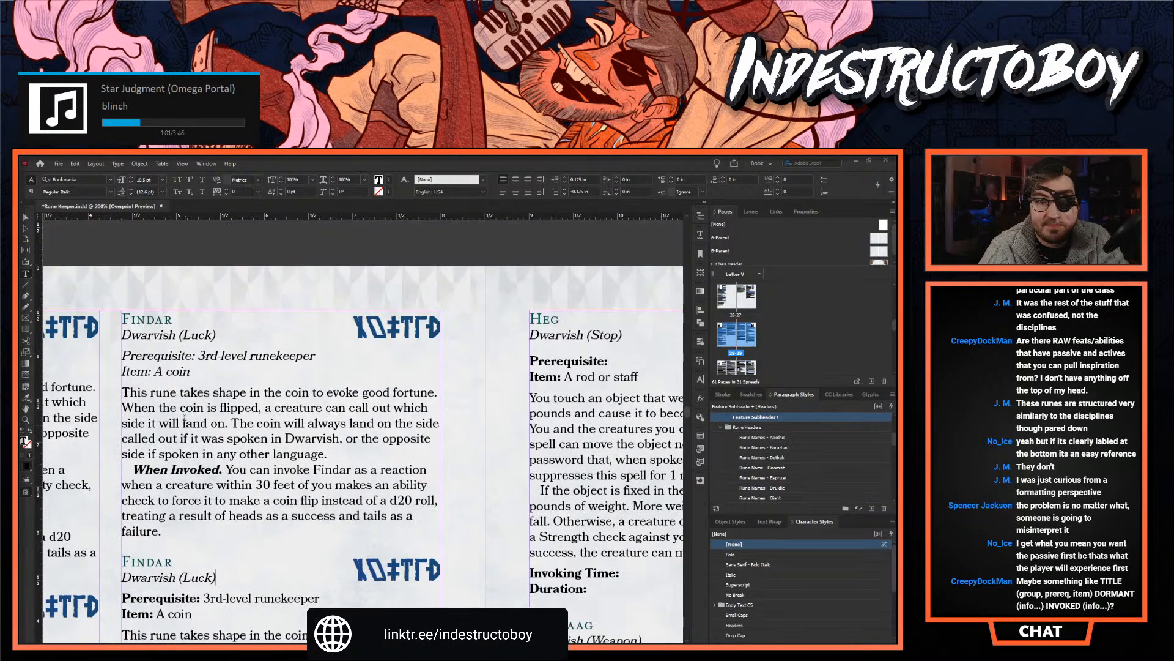
click(183, 336)
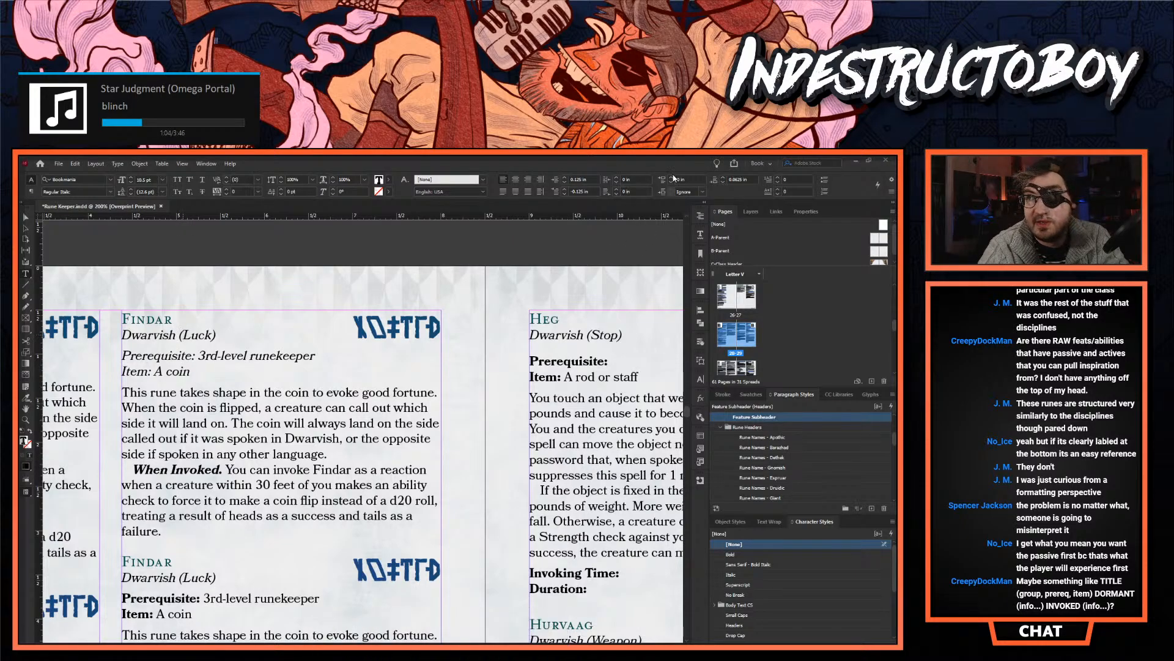
click(672, 177)
click(721, 183)
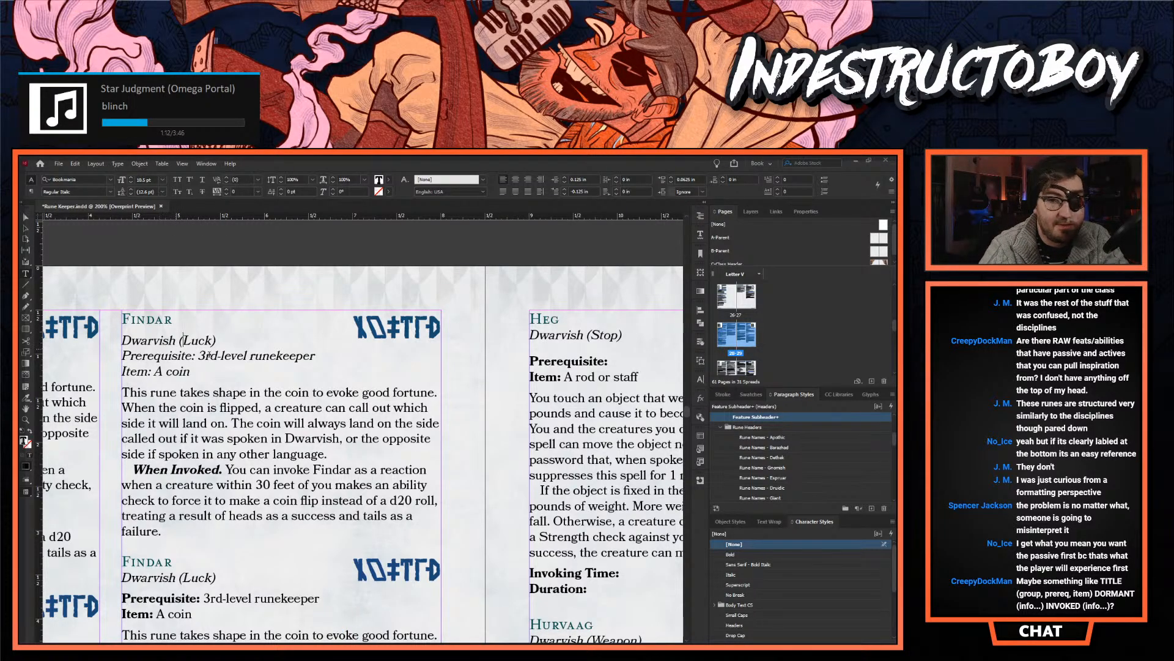
- Prefix the "Dwarvish (Luck)" line of the second column's top Findar entry with "Language:"
click(206, 357)
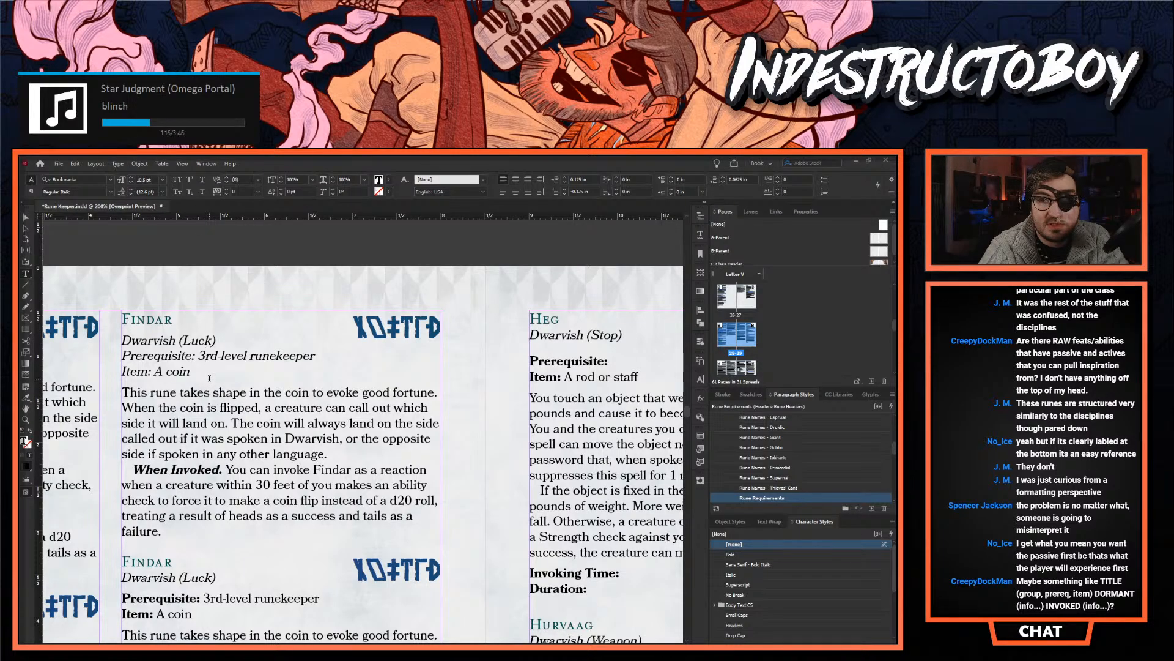
click(196, 371)
click(123, 338)
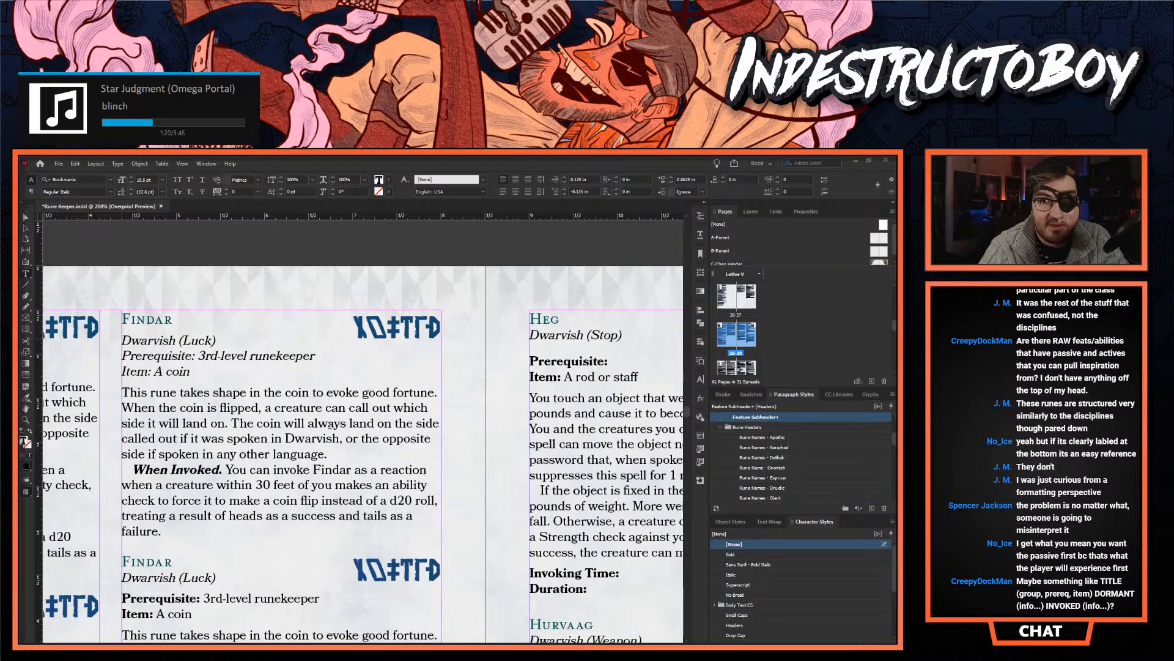
text(Langu)
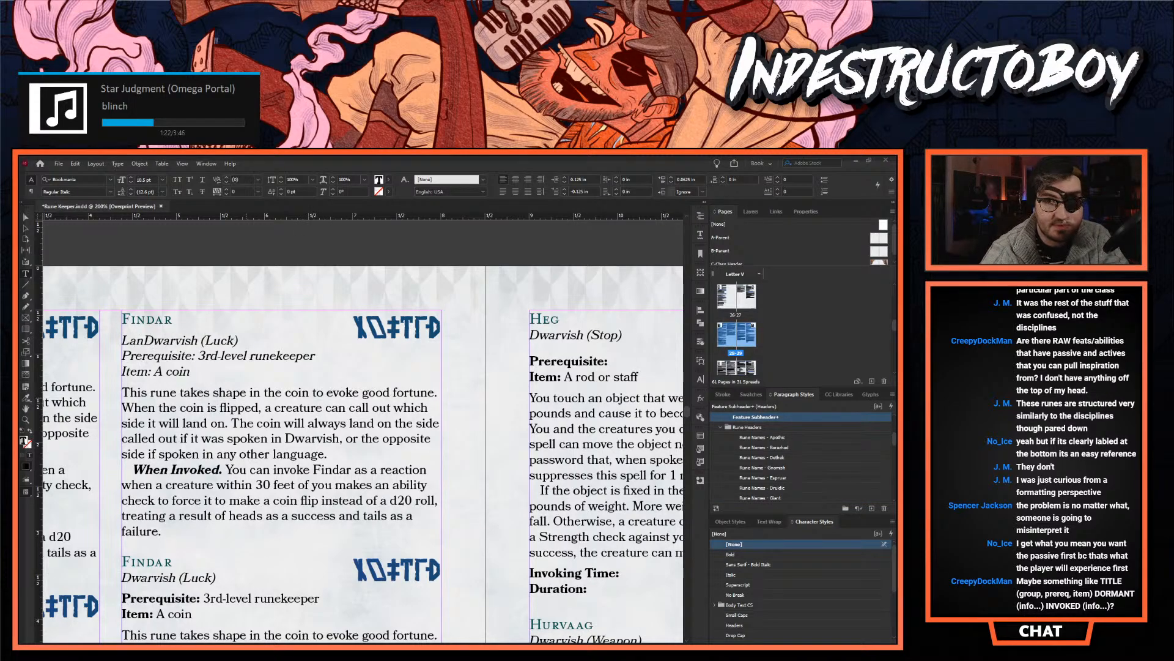
text(age:)
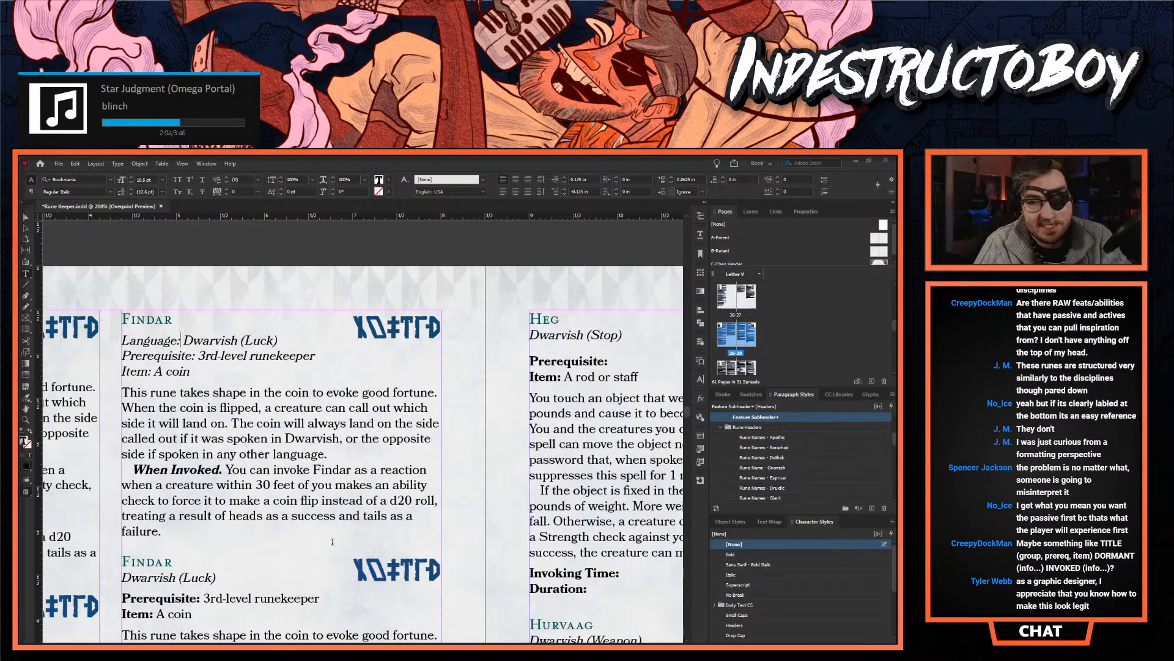
- Try a "Latent." lead-in at the start of the top Findar entry's description in the second column
scroll(363, 453, left, 3)
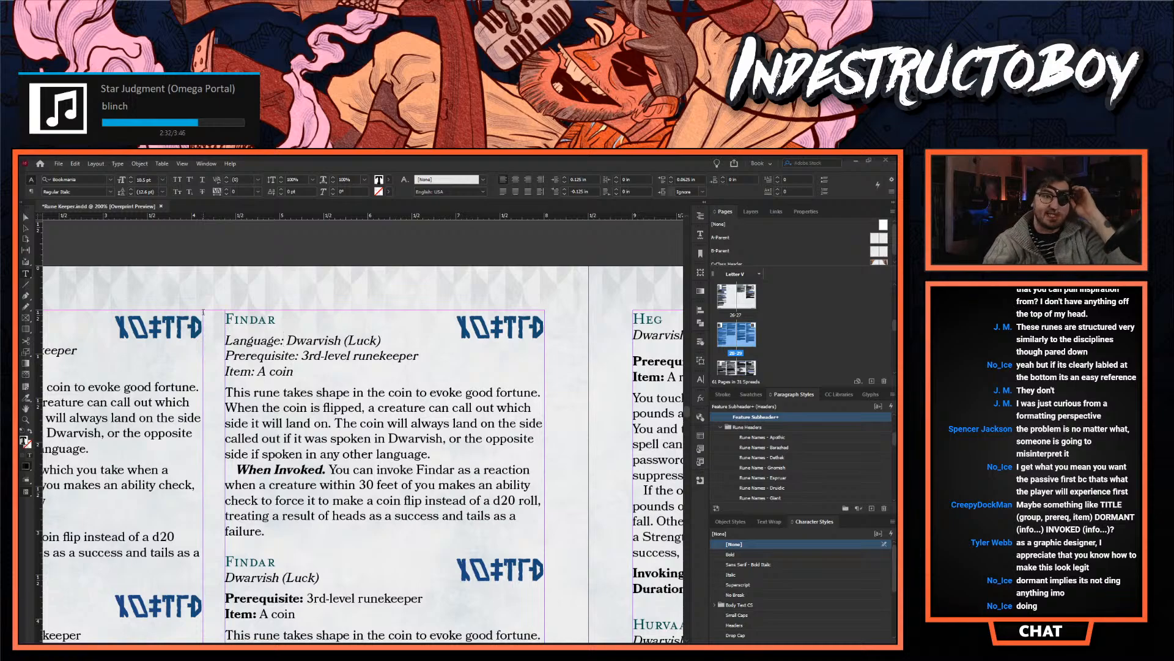
click(251, 392)
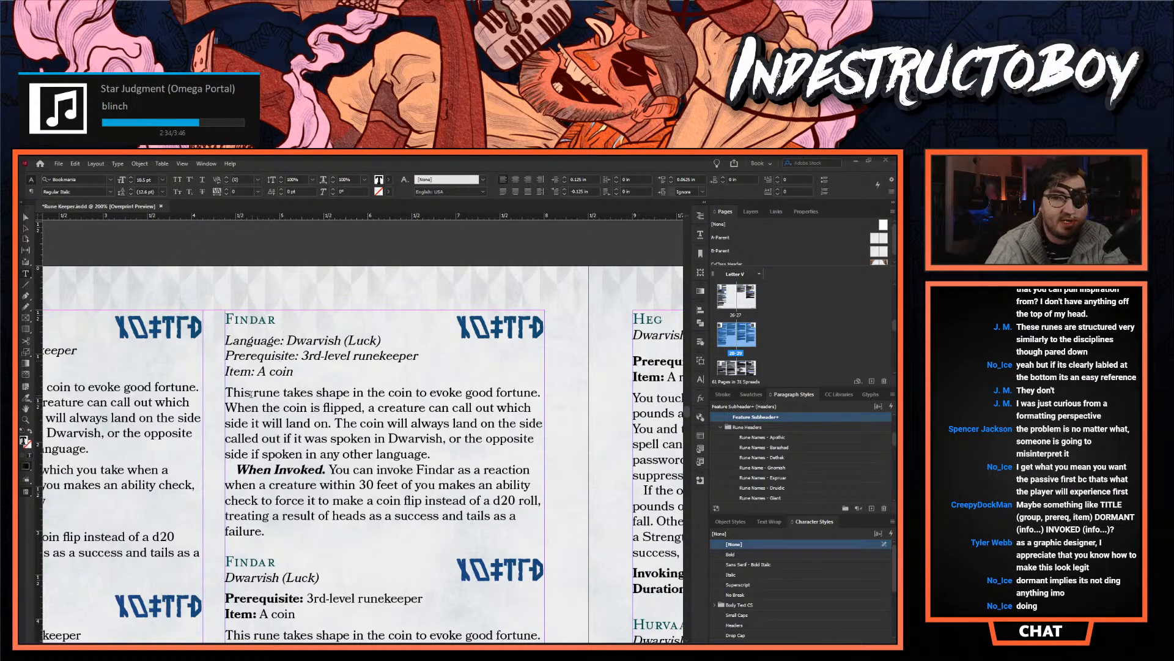
text(Latent.)
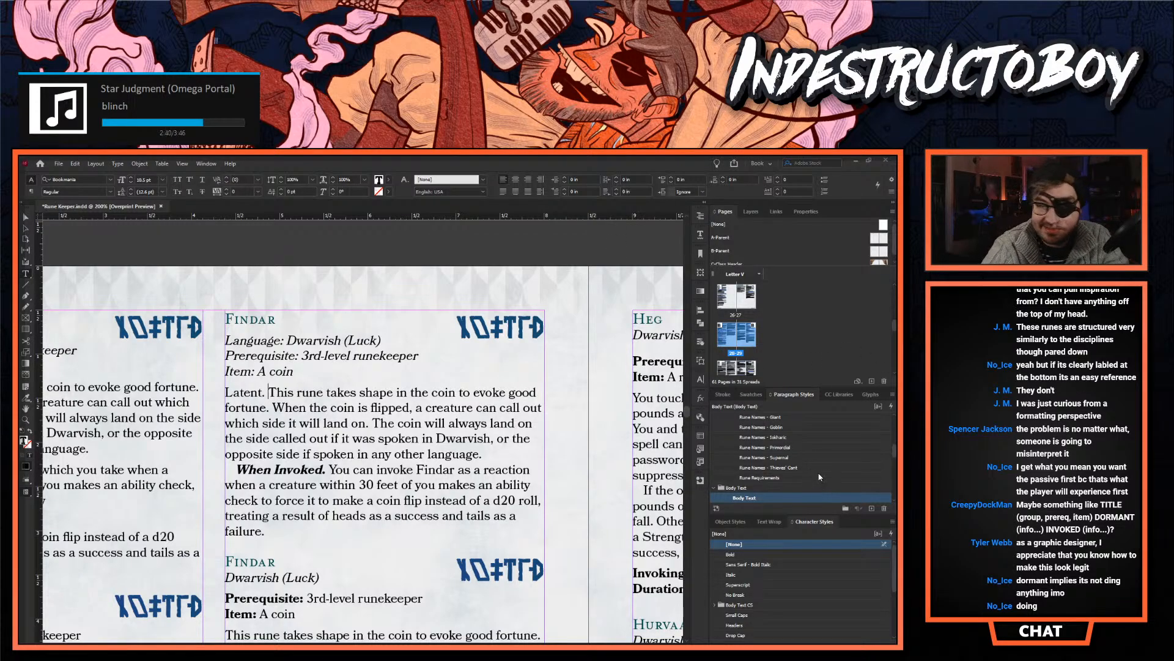
- Try the Hanging Indent, Metadata and Bulleted body text styles on the "Latent." paragraph, then undo them
scroll(819, 477, down, 3)
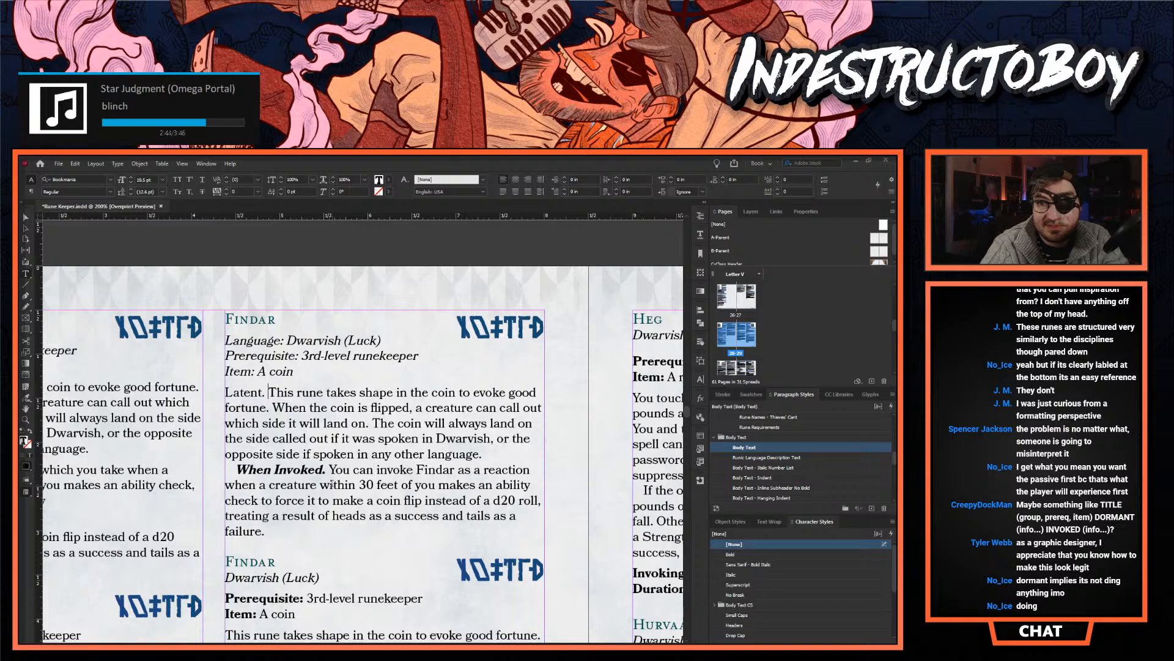
scroll(795, 472, down, 3)
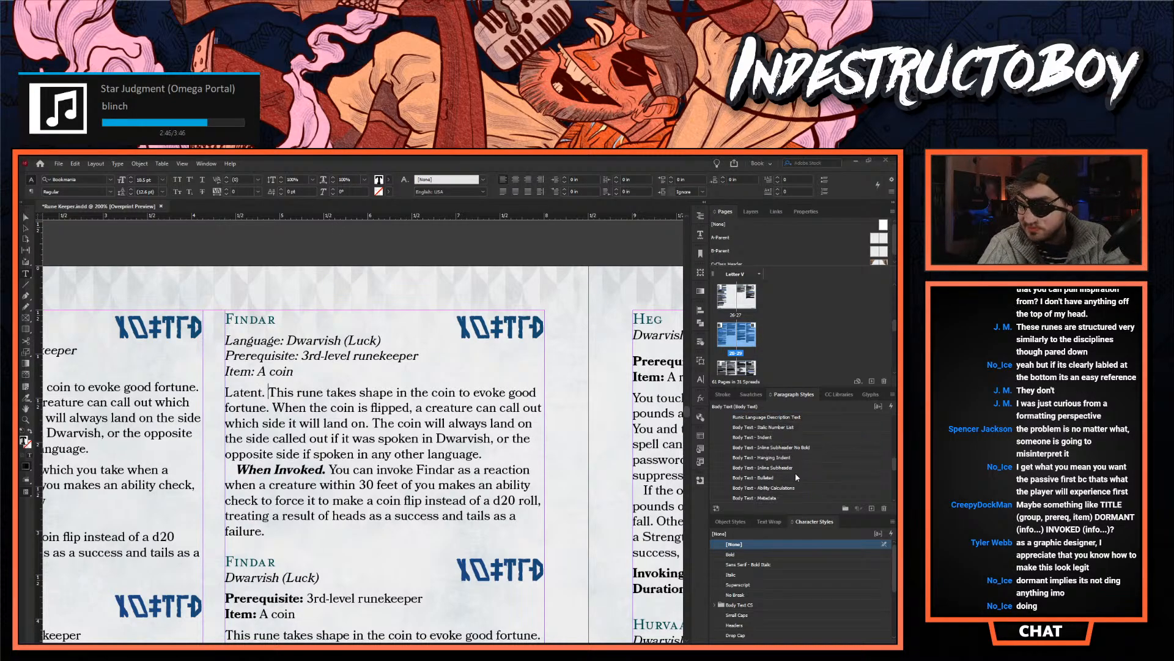
click(774, 428)
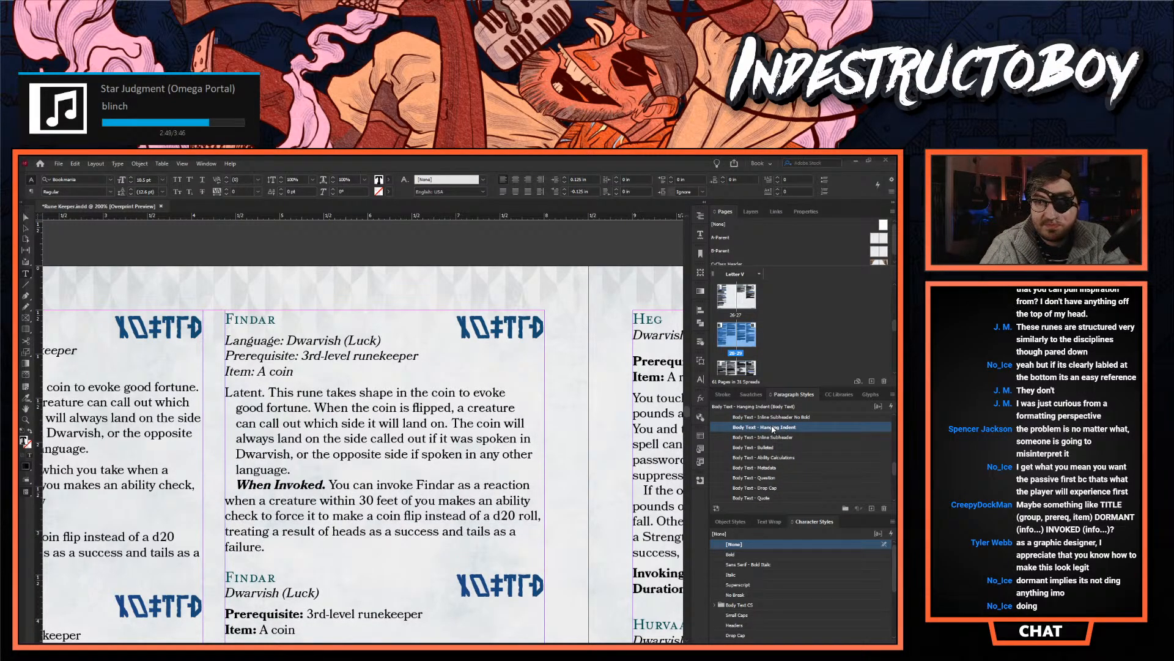
click(775, 468)
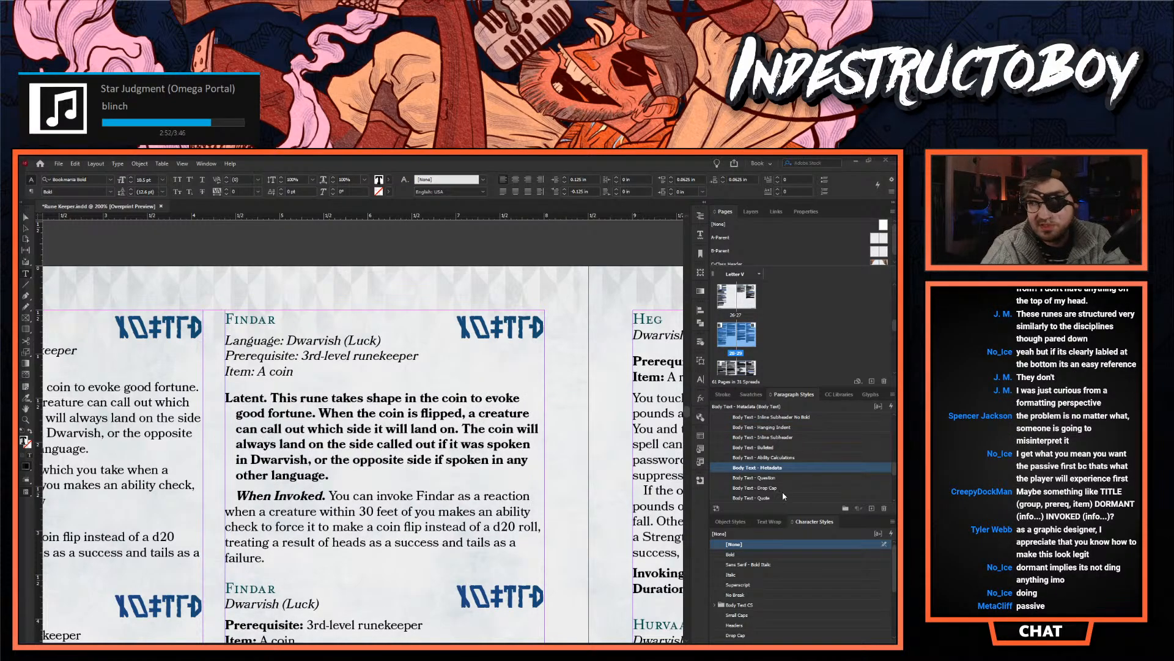
click(770, 448)
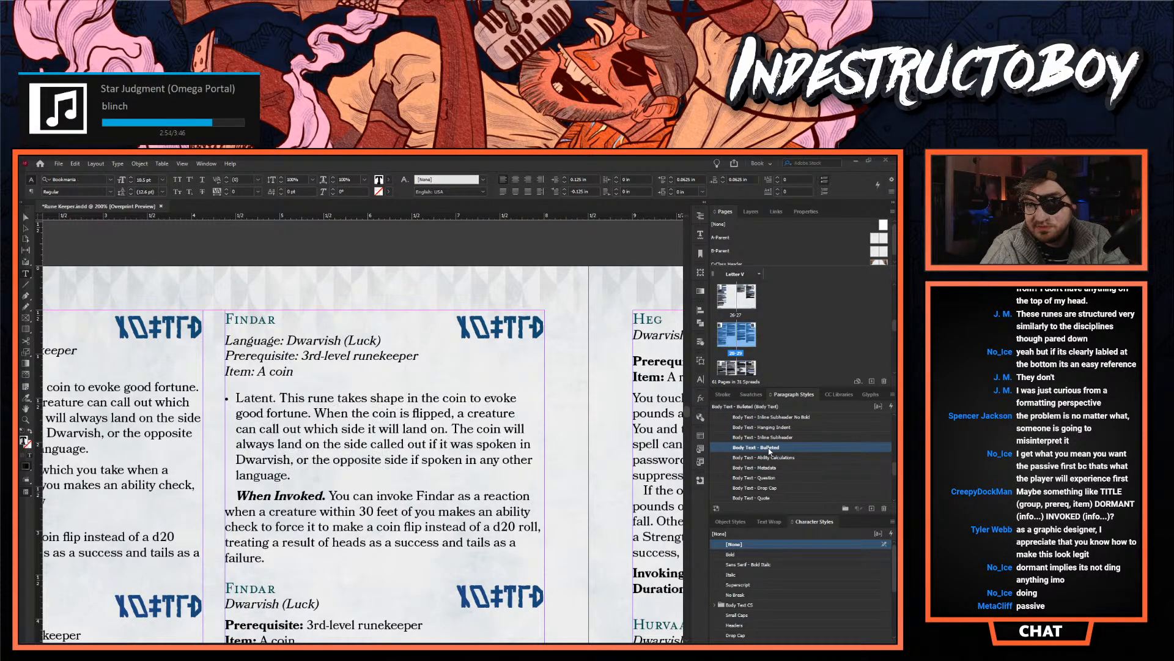
click(769, 468)
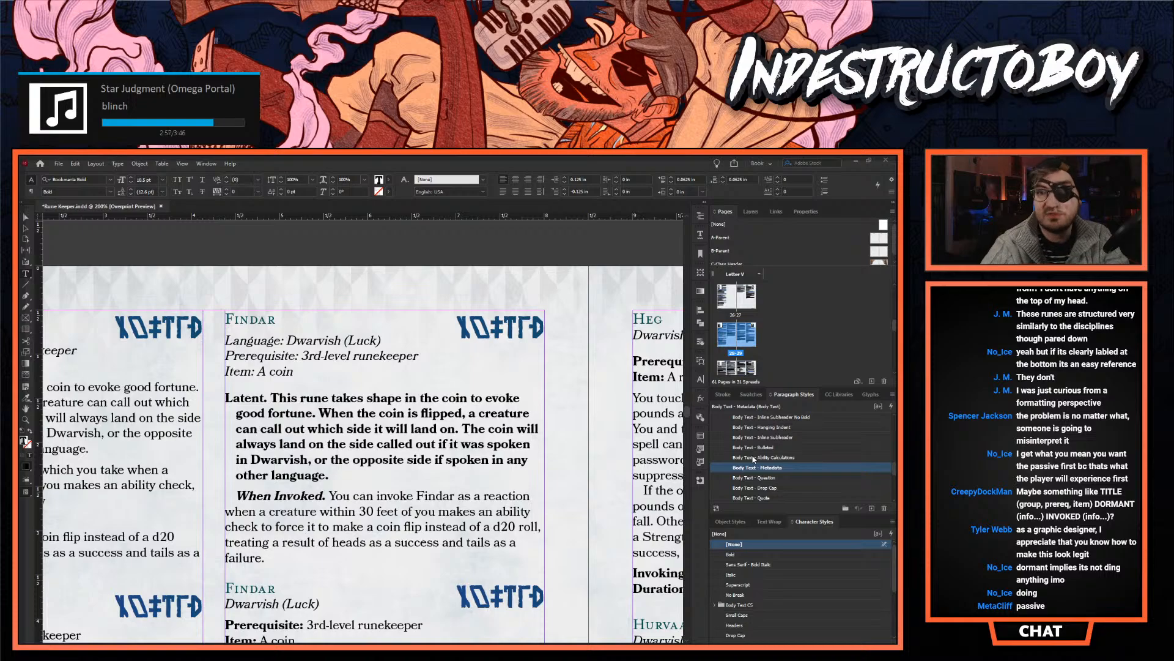
key(ctrl+z)
key(ctrl+z)
key(ctrl+z)
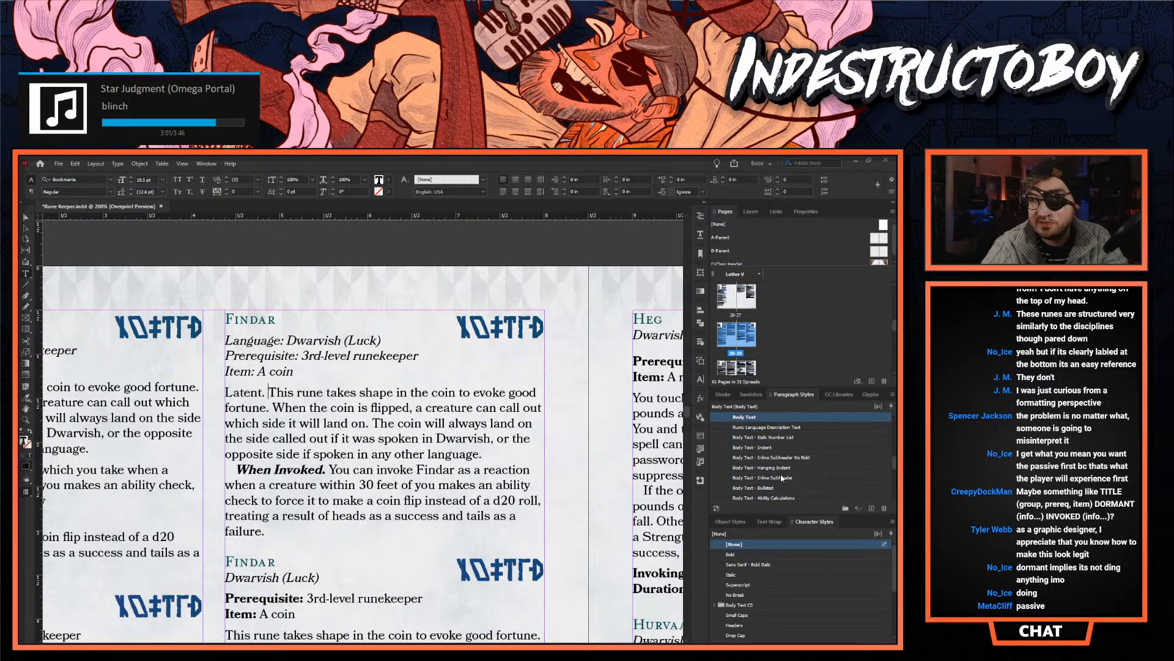
- Try the Body Text - Inline Subheader style on the "Latent." paragraph, then undo it and delete the lead-in
scroll(782, 473, up, 1)
scroll(782, 472, down, 1)
click(781, 477)
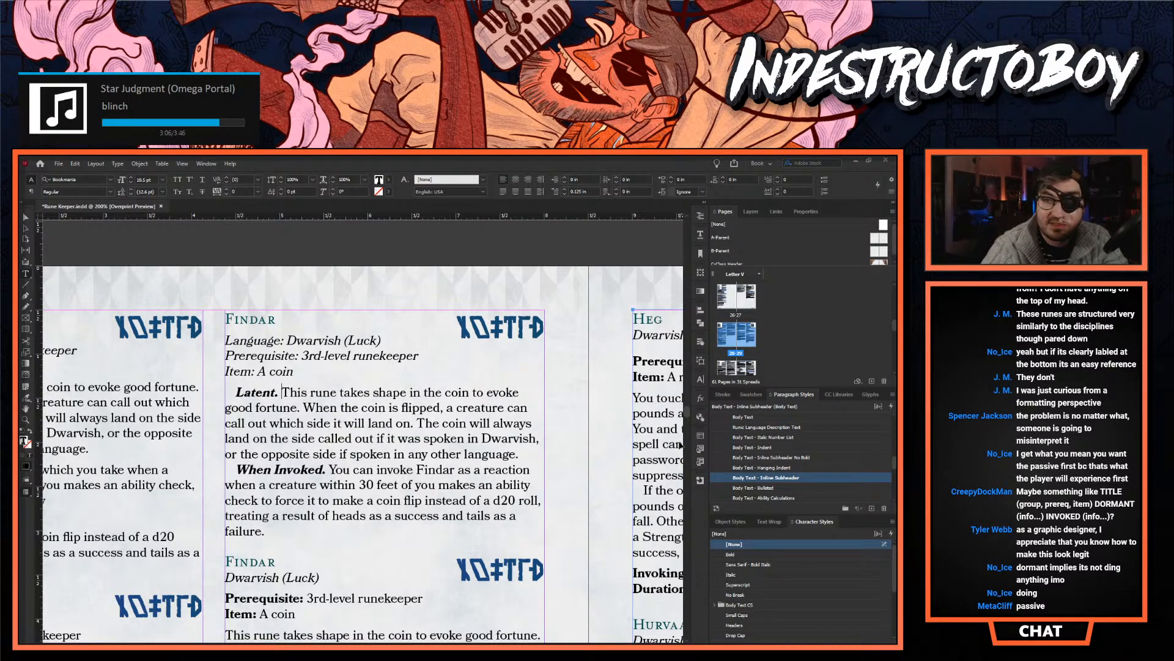
key(ctrl+z)
key(BackSpace)
key(BackSpace)
key(BackSpace)
key(BackSpace)
key(BackSpace)
key(BackSpace)
key(BackSpace)
key(BackSpace)
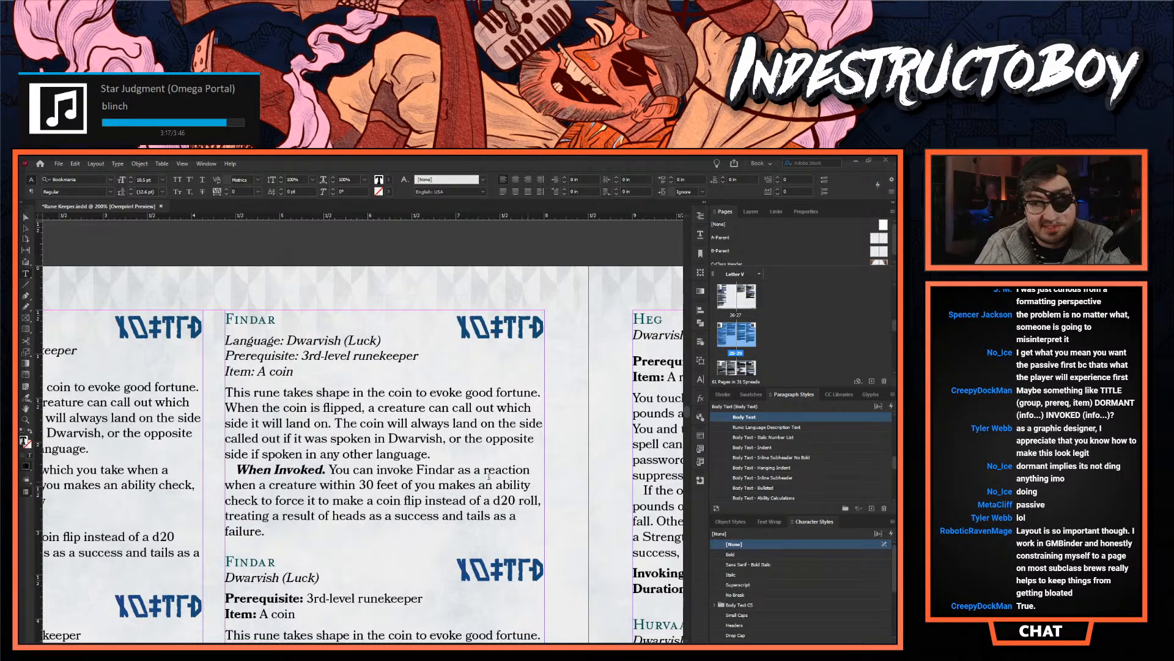
- Examine the alternative Findar layouts down both columns of page 28, comparing where the metadata and the invoking details sit
scroll(450, 559, down, 4)
scroll(477, 541, down, 2)
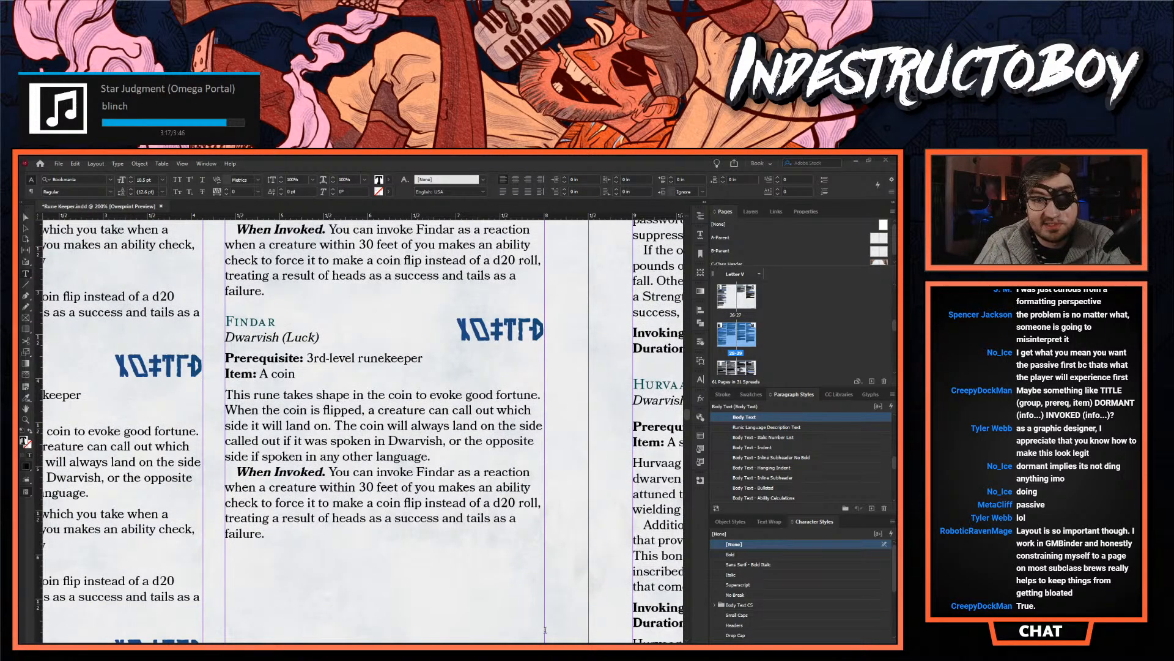
scroll(281, 448, left, 6)
scroll(281, 448, up, 4)
scroll(281, 448, down, 5)
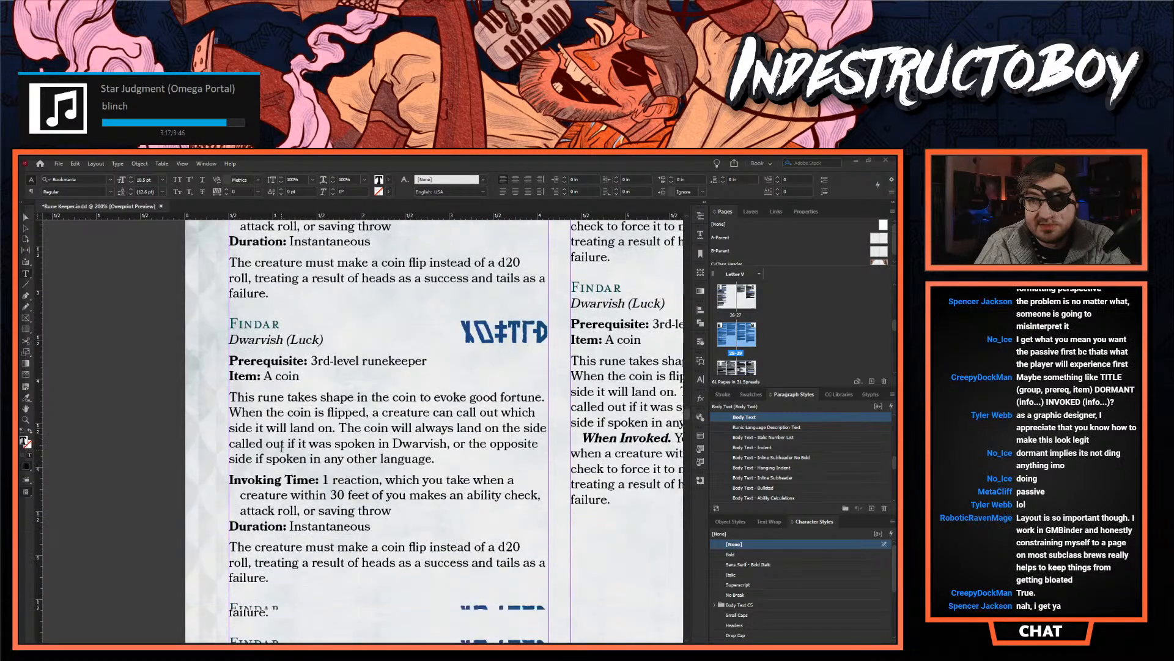
scroll(282, 448, down, 1)
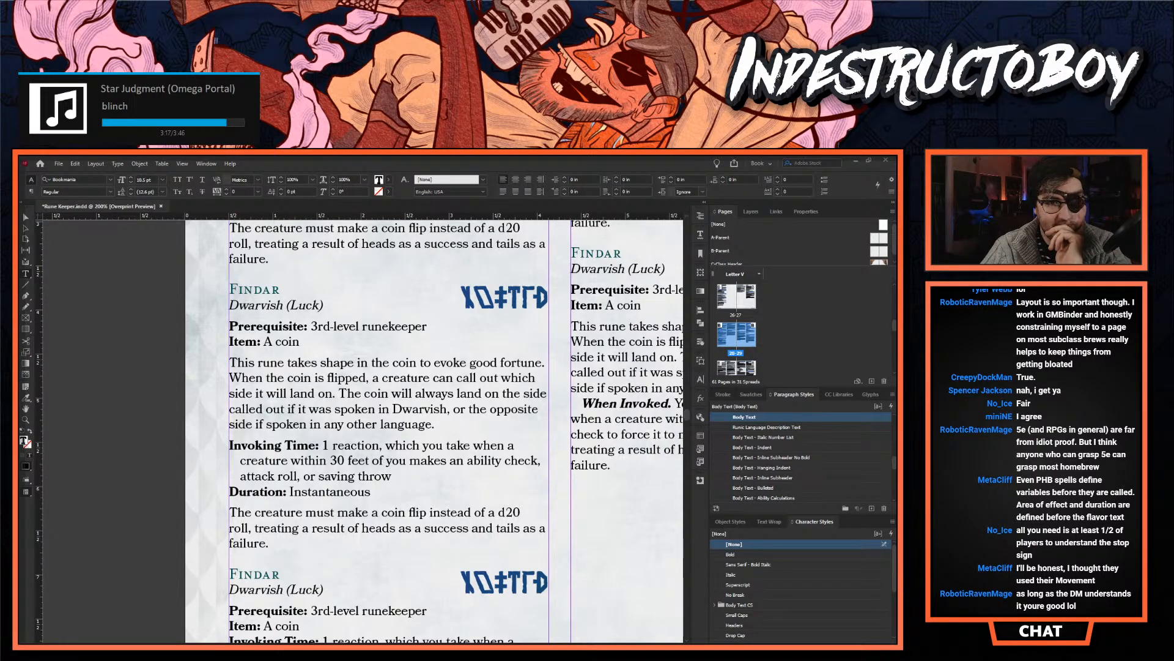
click(354, 336)
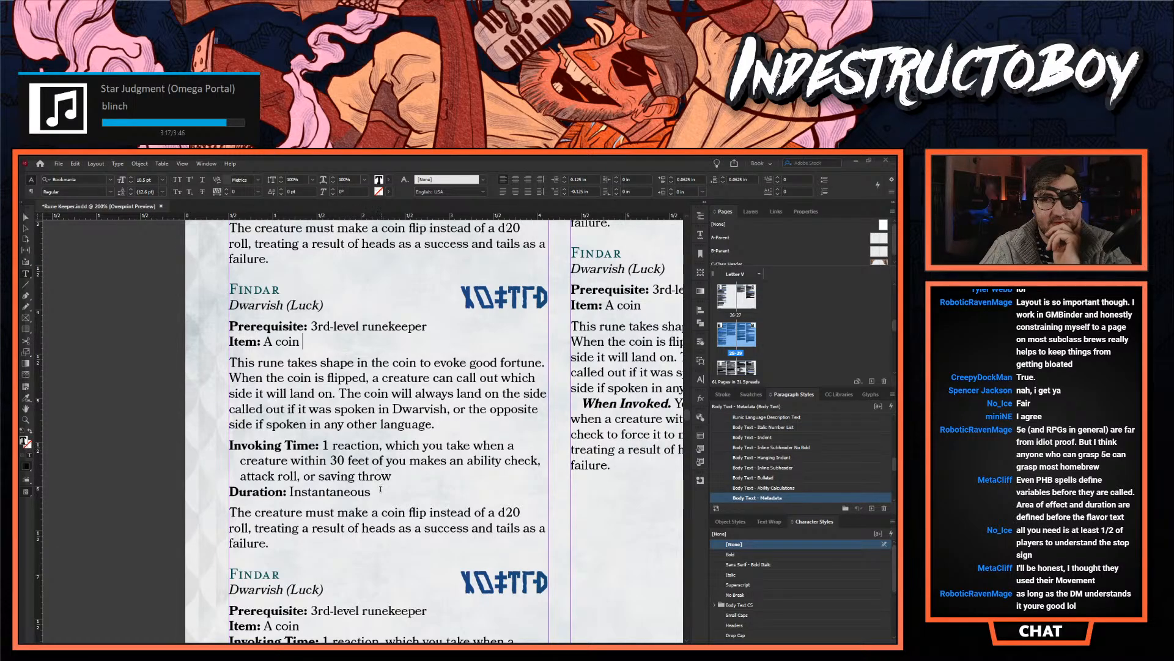
scroll(389, 493, down, 3)
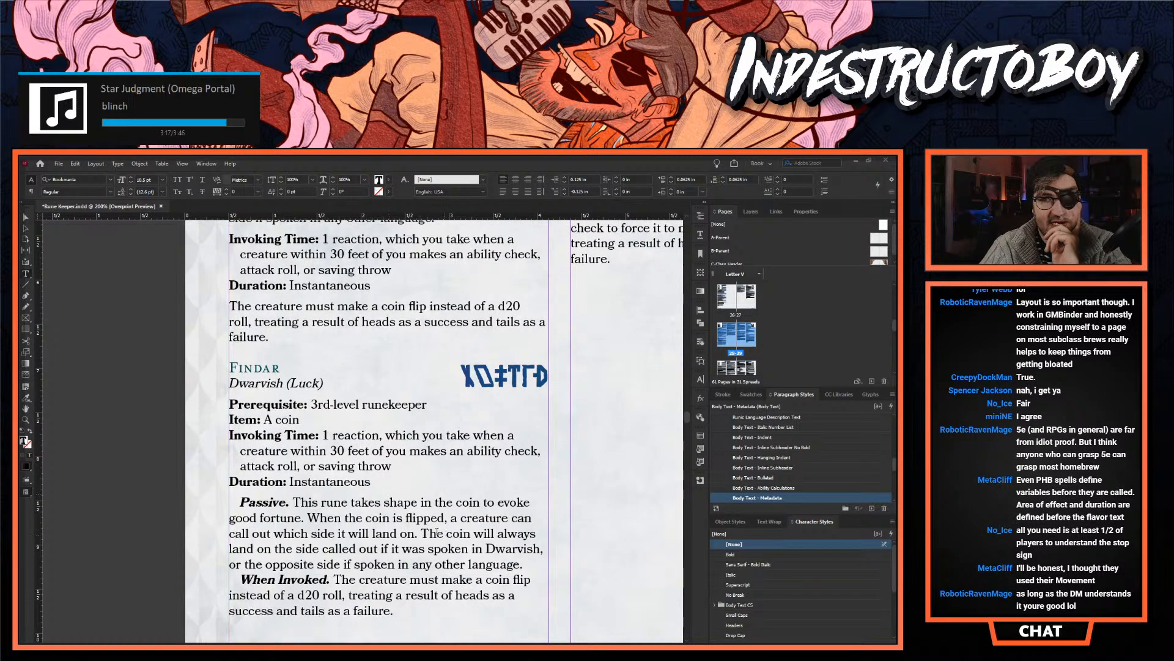
scroll(335, 450, down, 1)
- Delete the "Passive." lead-in from the first column's last Findar entry and apply the Body Text style to that paragraph
click(287, 468)
text(.)
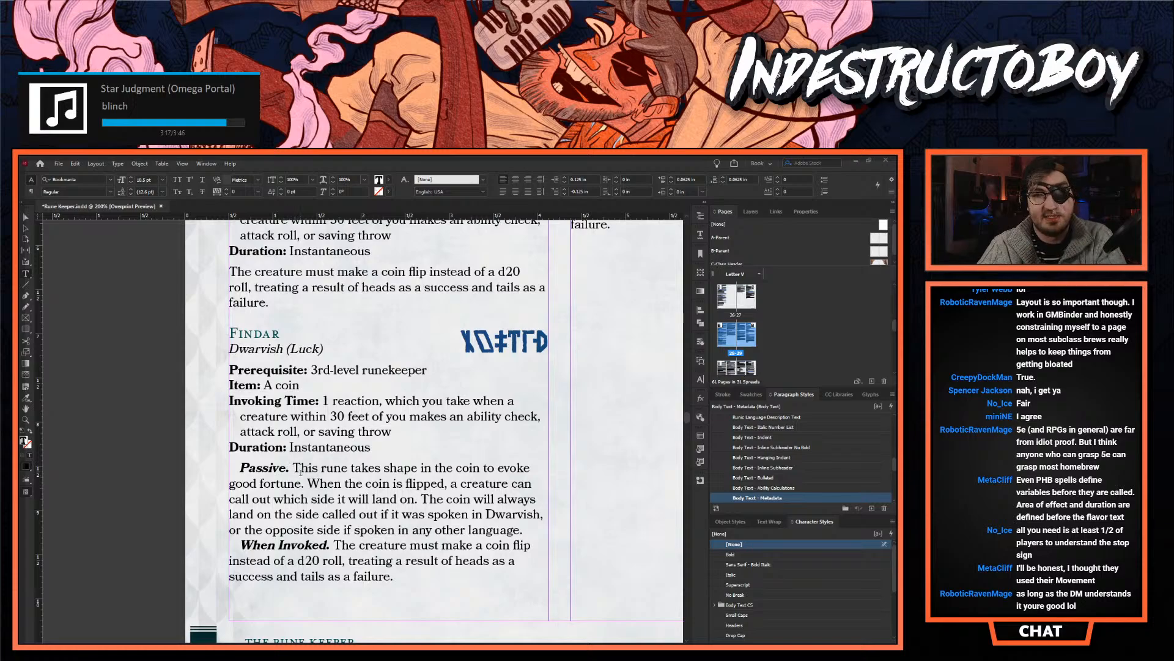
drag(293, 468, 235, 465)
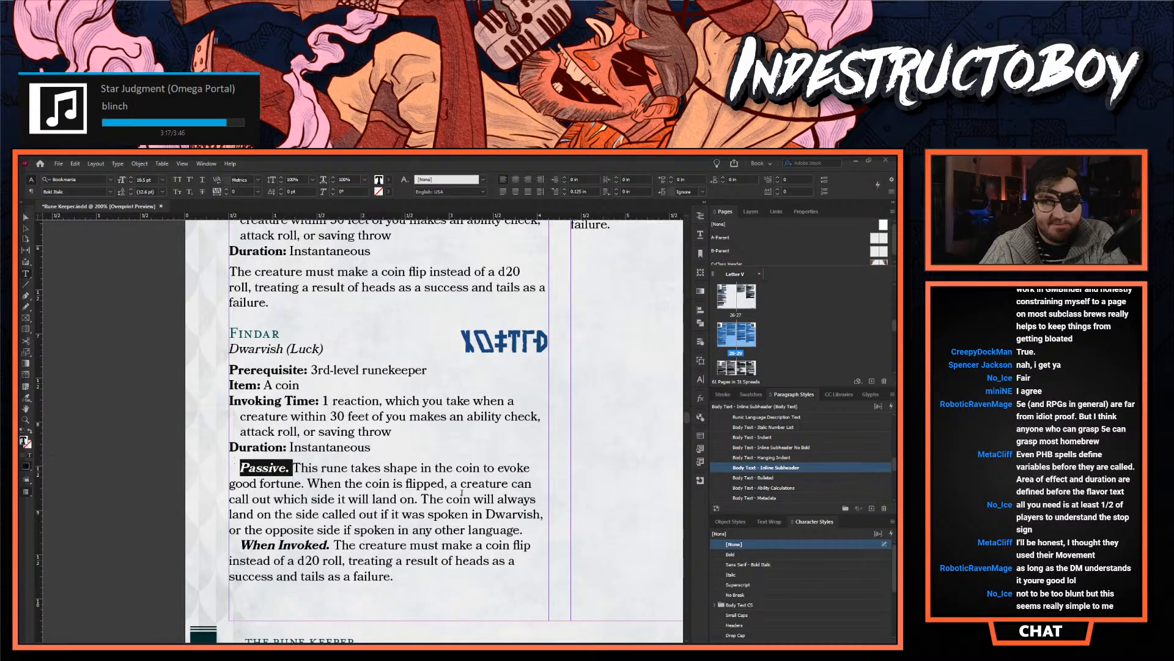
key(BackSpace)
scroll(795, 465, up, 3)
click(740, 457)
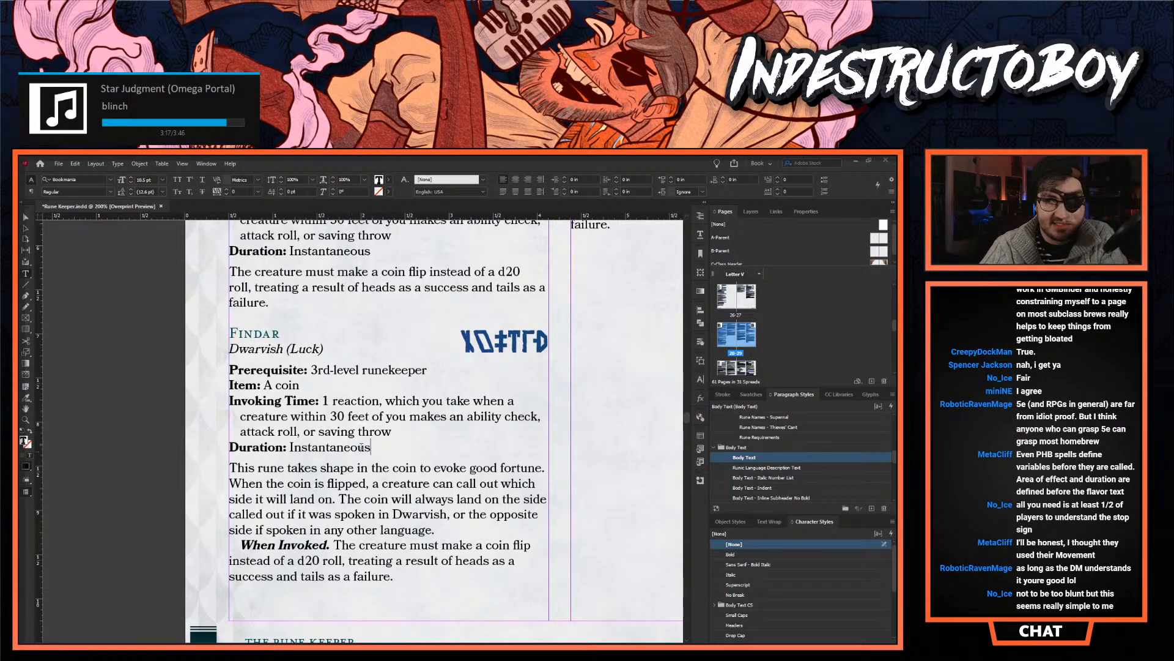
- Examine how the Invoking Time and Duration lines relate to the passive paragraph in the first column's last two Findar entries
key(shift+Up)
key(shift+Up)
key(shift+Up)
key(shift+Up)
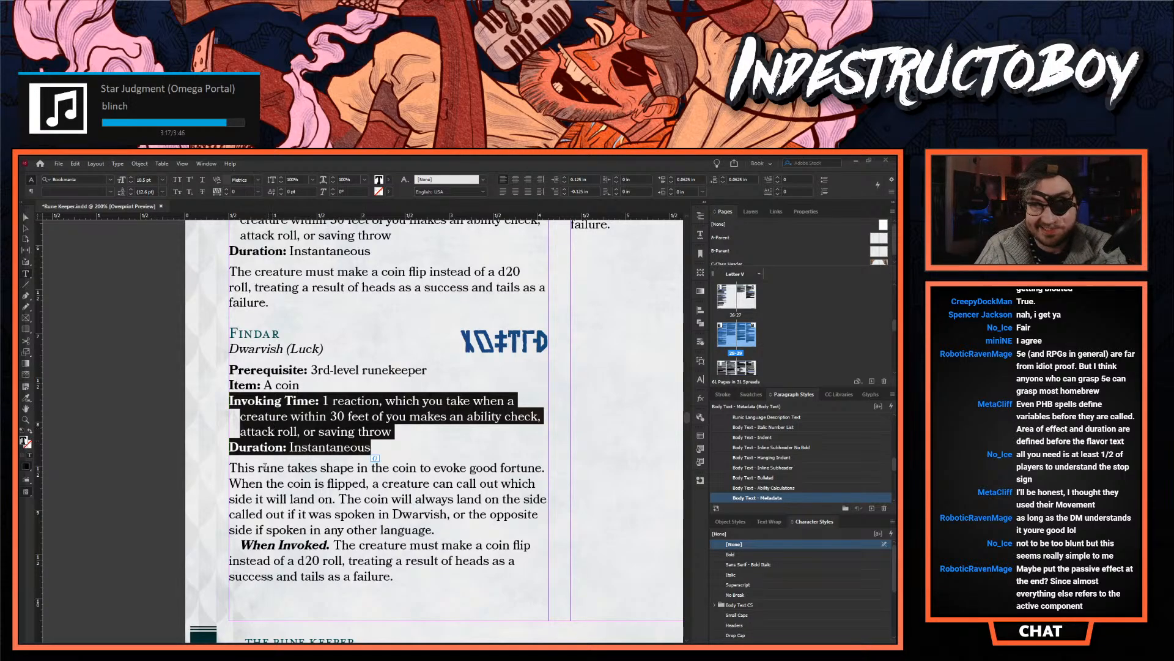
scroll(267, 475, down, 1)
click(352, 448)
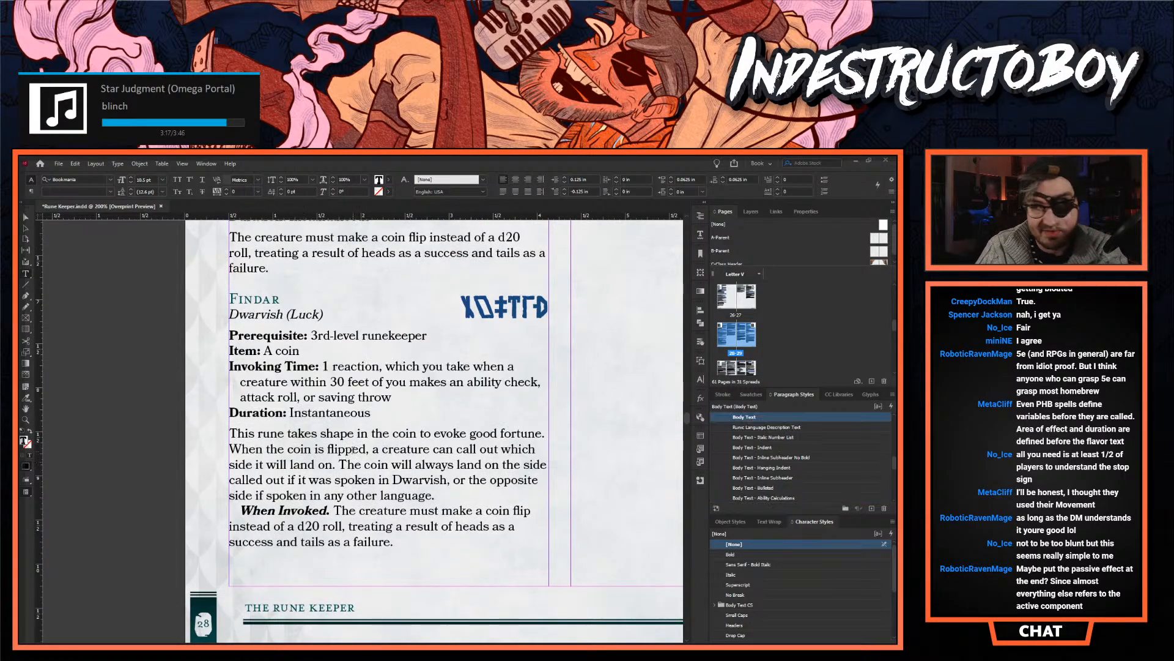
drag(435, 495, 200, 433)
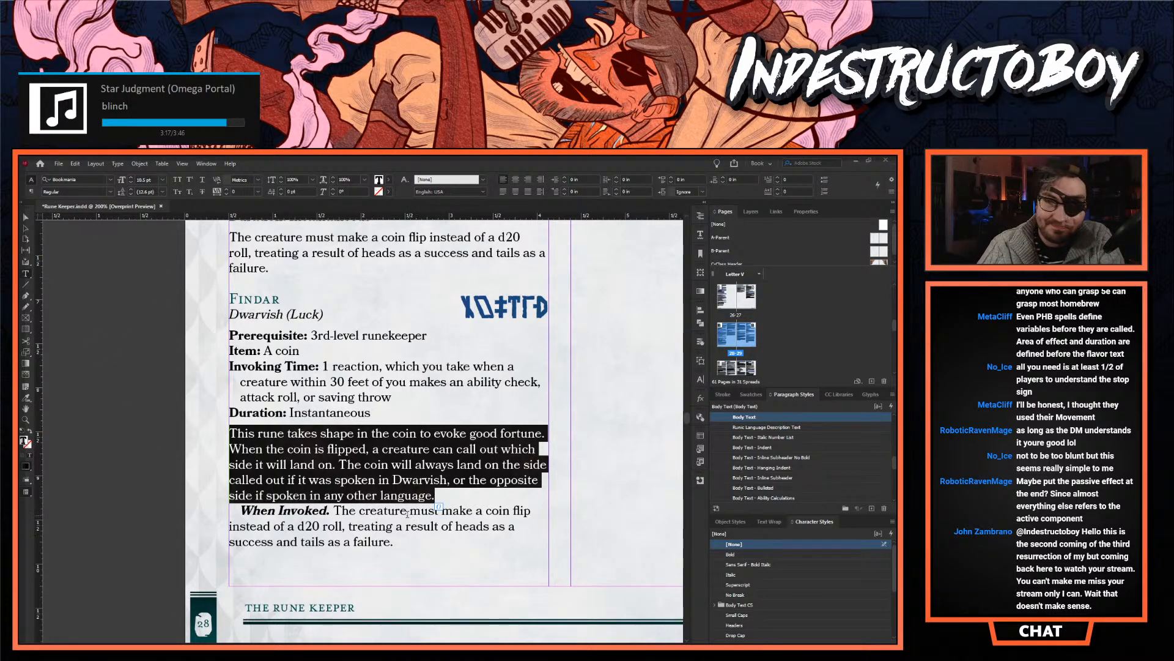
key(ctrl+z)
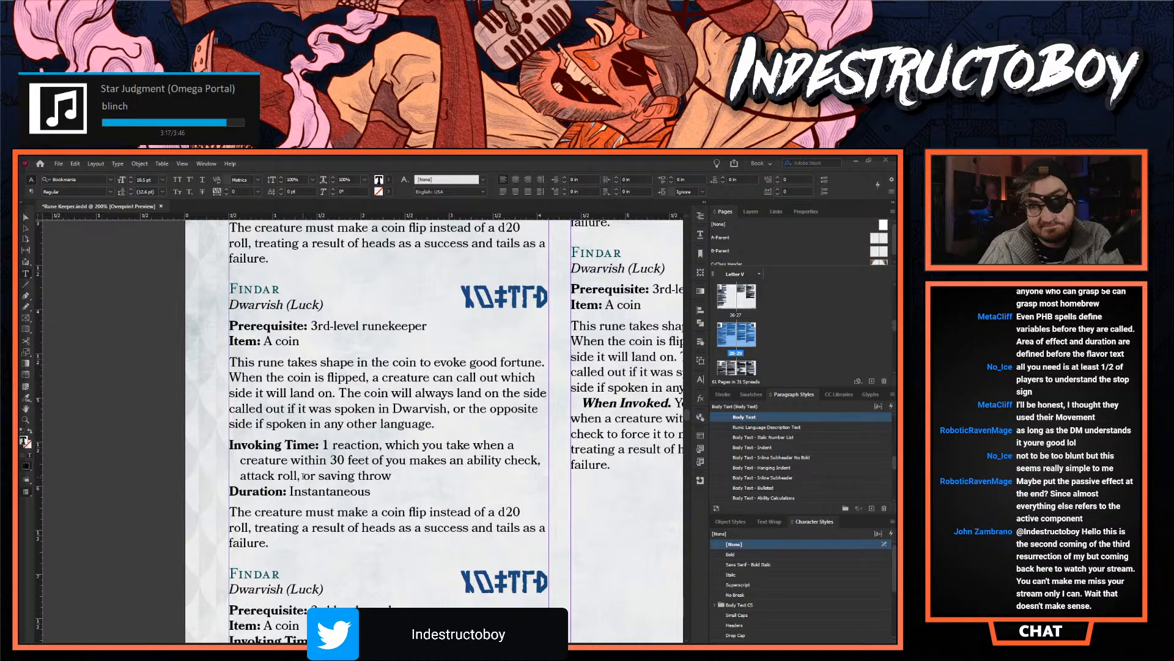
click(297, 445)
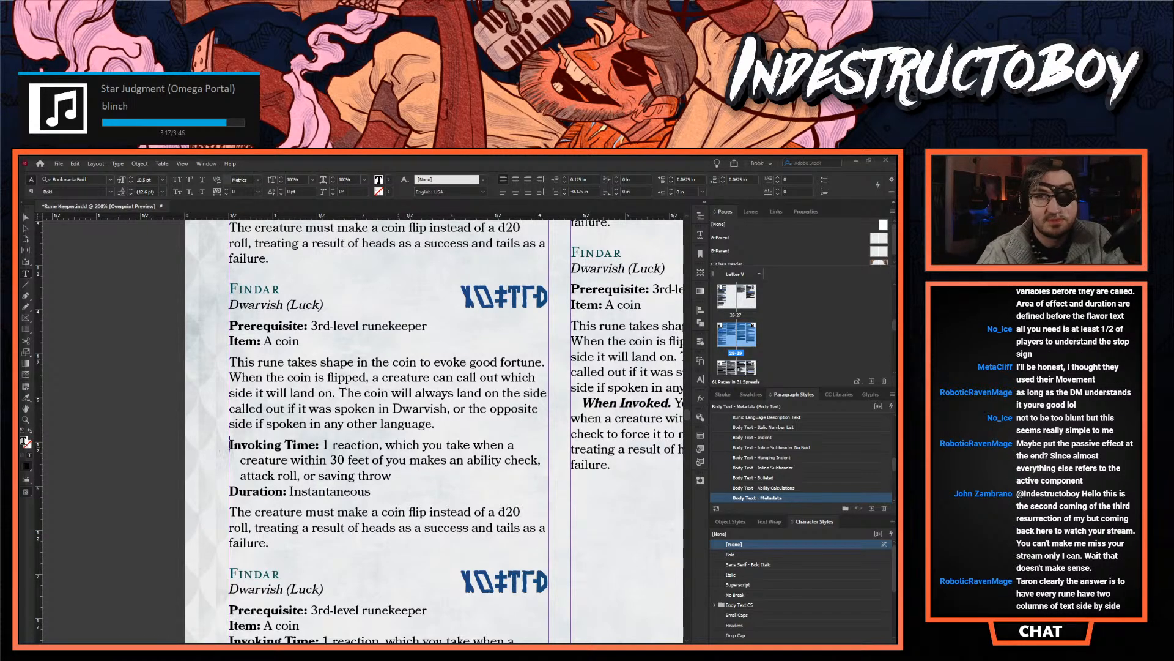
- In the first column's second-to-last Findar entry, apply Rune Requirements to the Prerequisite and Item lines and Feature Subheader to the "Dwarvish (Luck)" line
drag(304, 343, 228, 319)
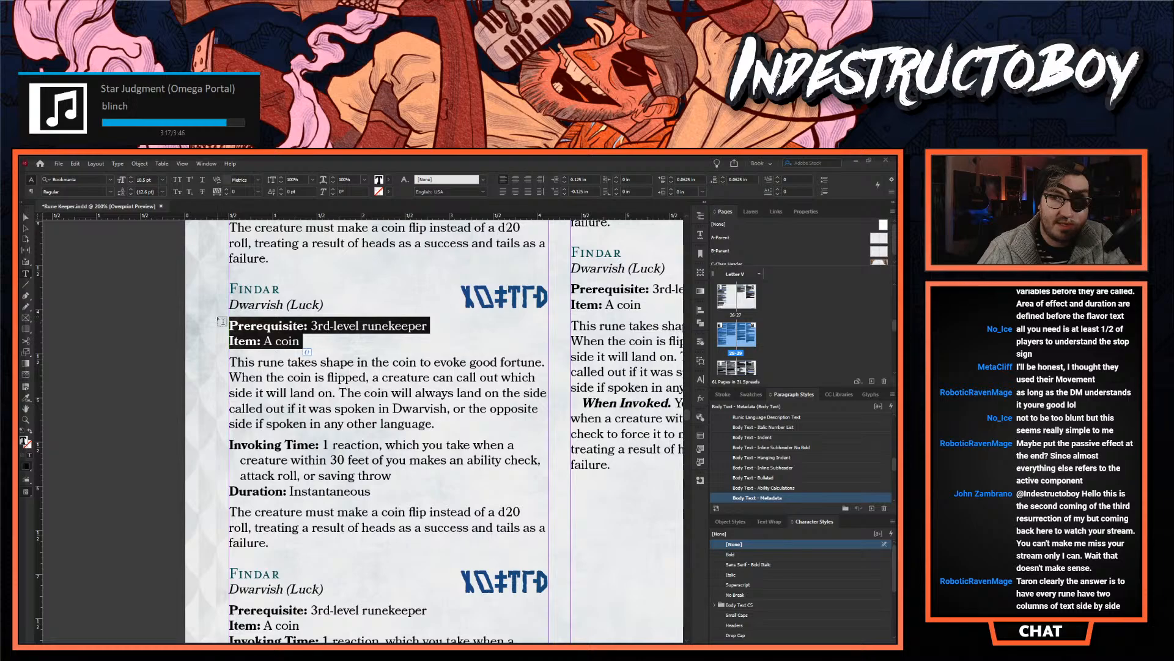
scroll(768, 465, up, 5)
scroll(767, 483, up, 1)
click(764, 487)
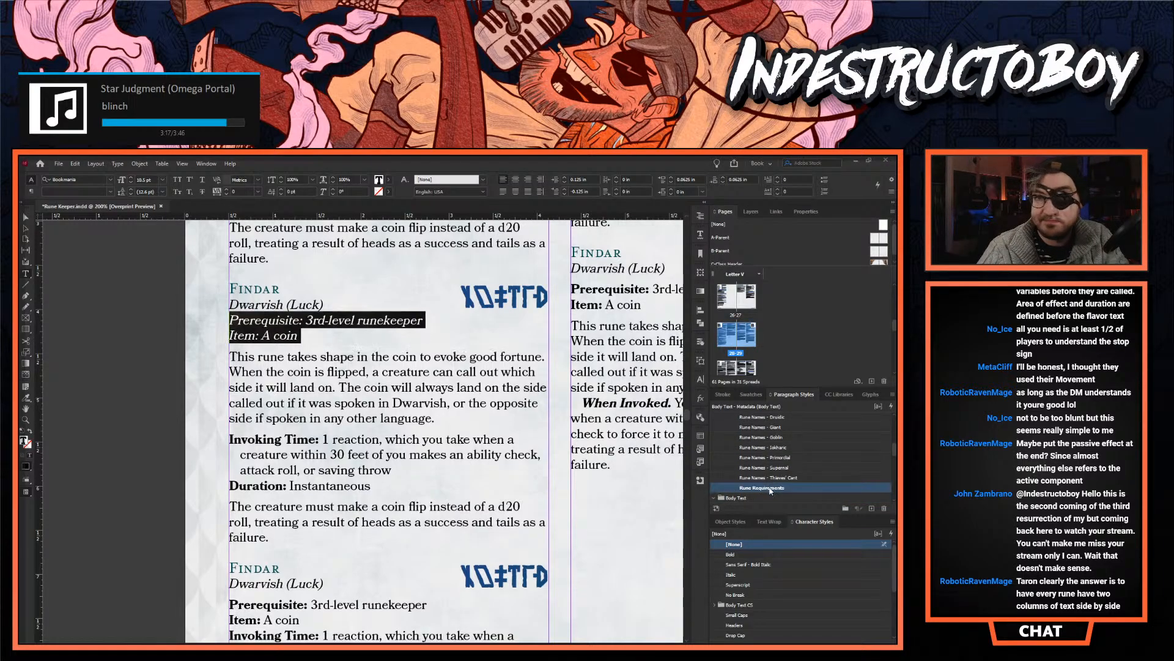
click(336, 305)
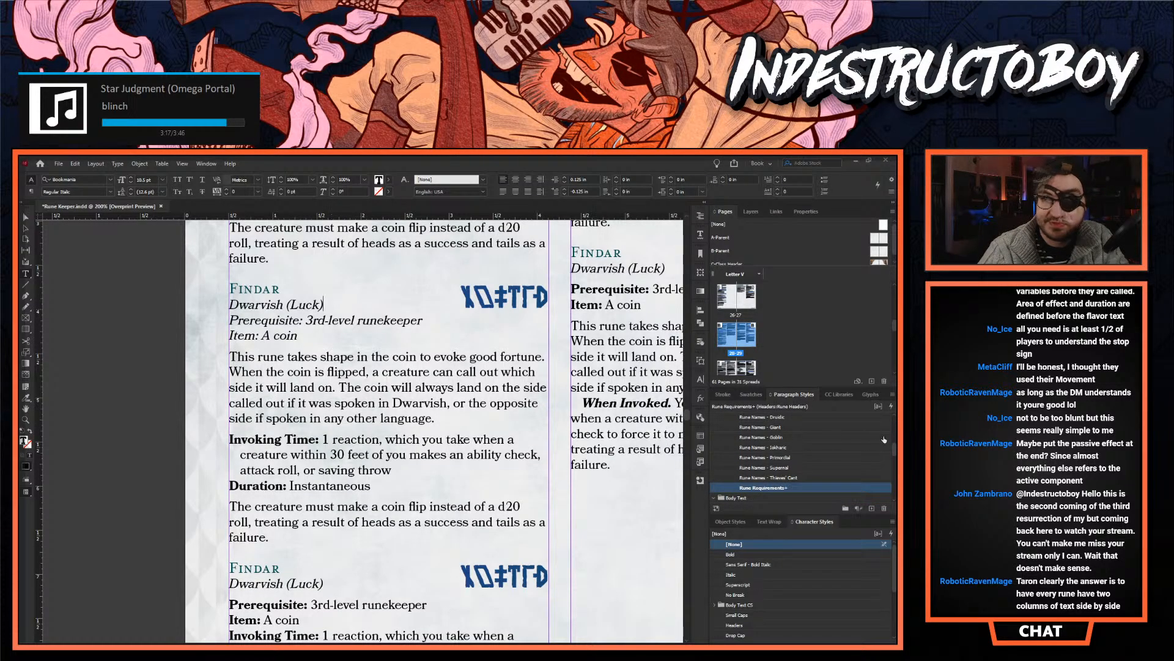
scroll(814, 481, up, 3)
click(744, 437)
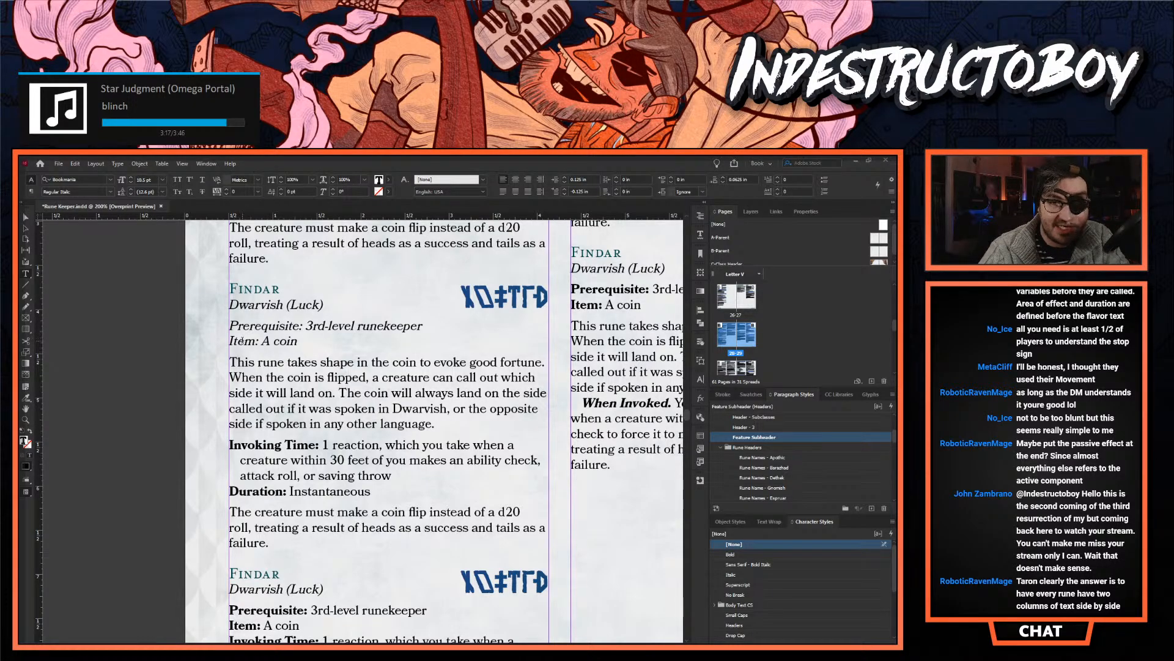
- Switch to Acrobat and open the Player's_Handbook_3_(4e) PDF from the recent files, filling the screen with its window
scroll(260, 325, down, 1)
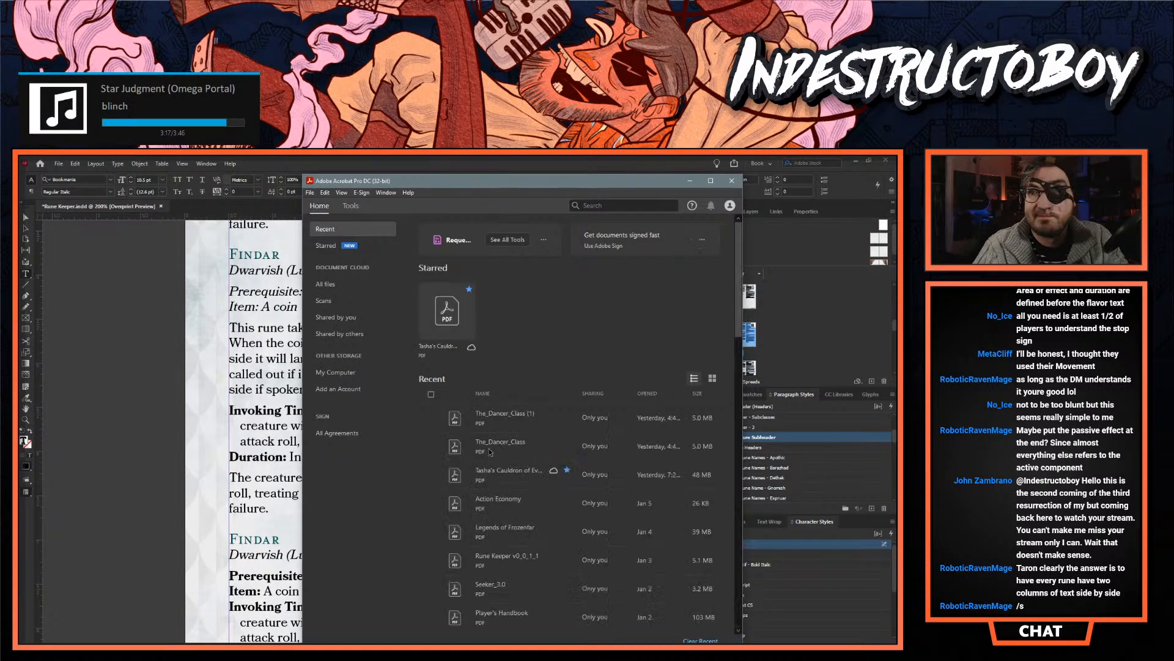
scroll(523, 416, down, 5)
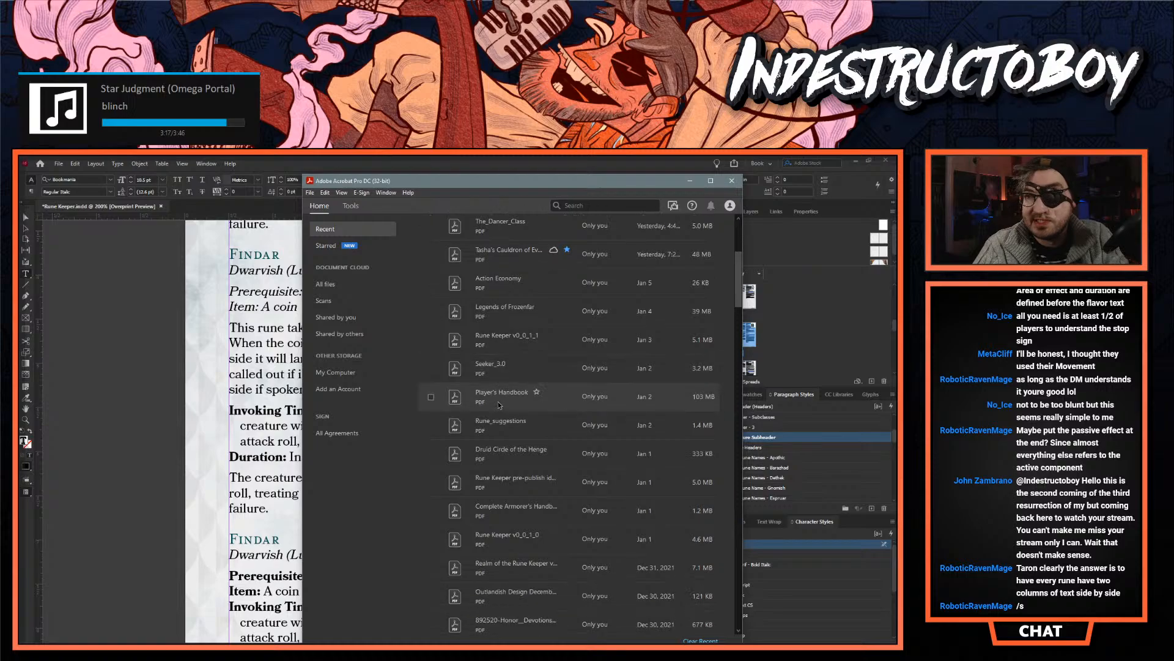
scroll(522, 422, down, 1)
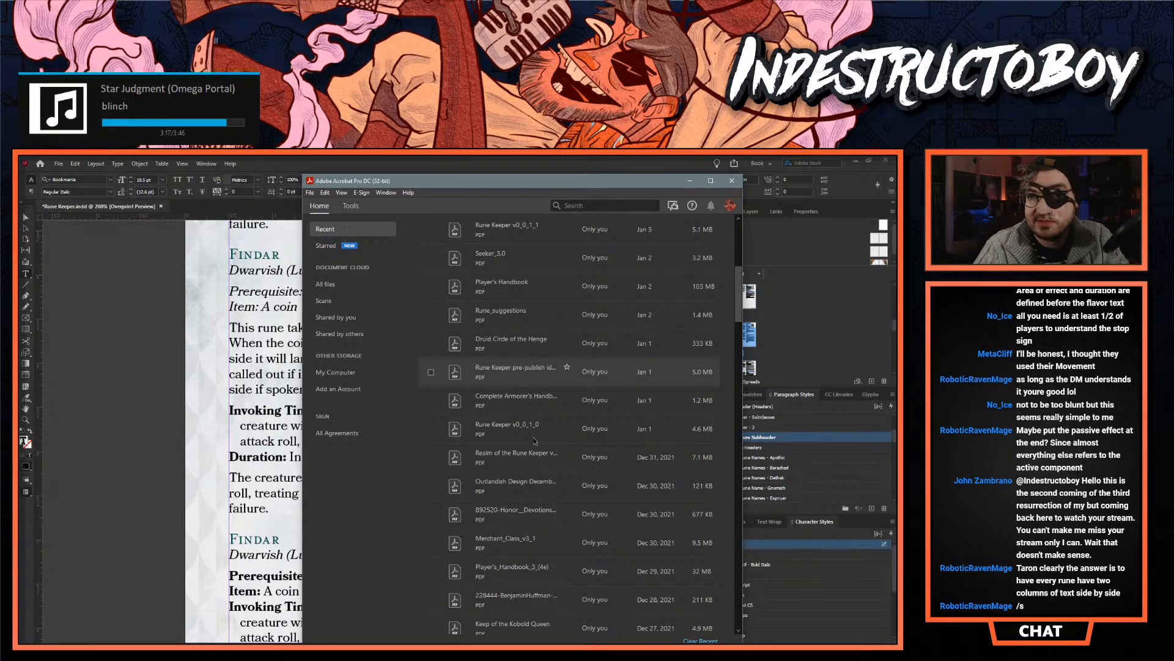
click(510, 489)
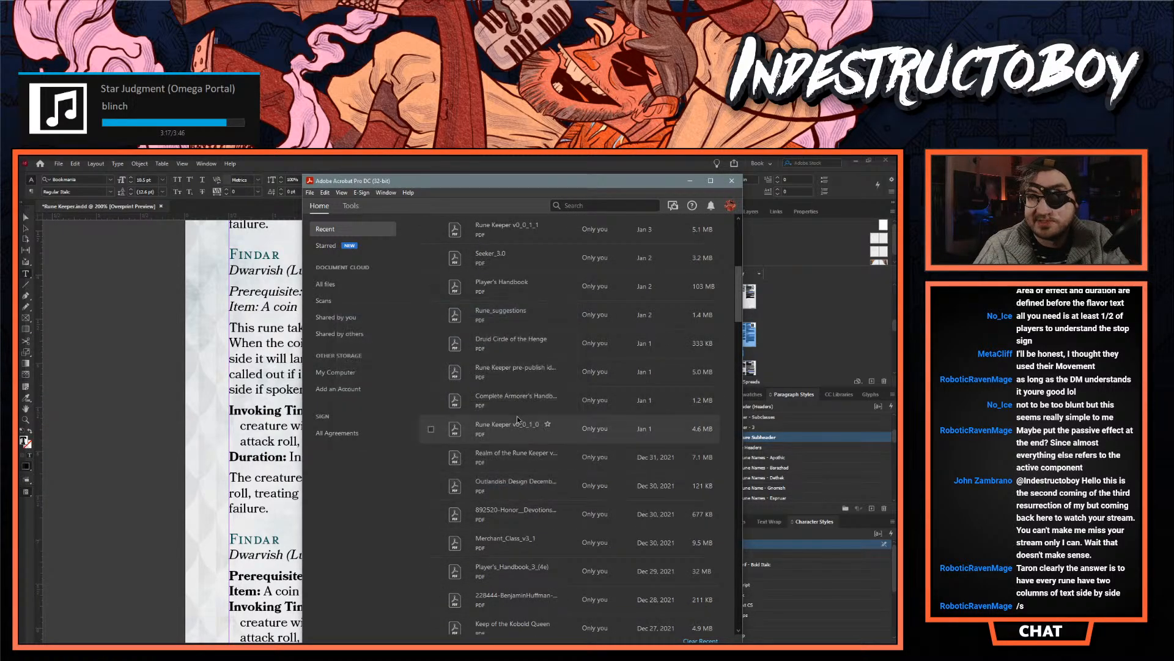
scroll(517, 416, down, 1)
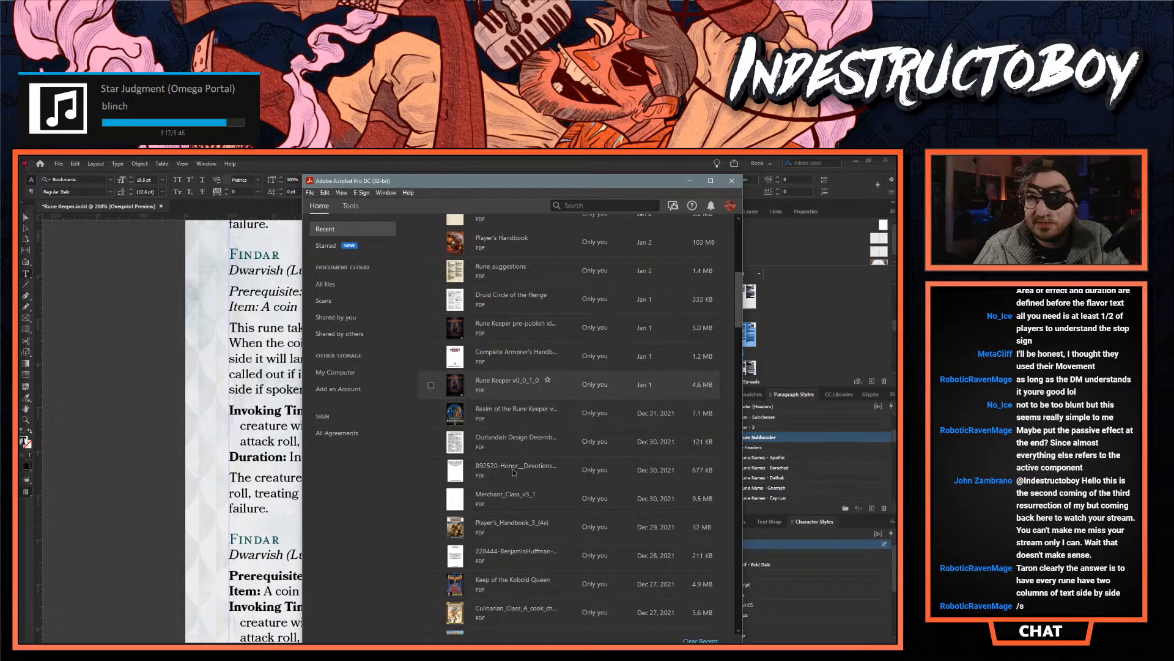
click(521, 528)
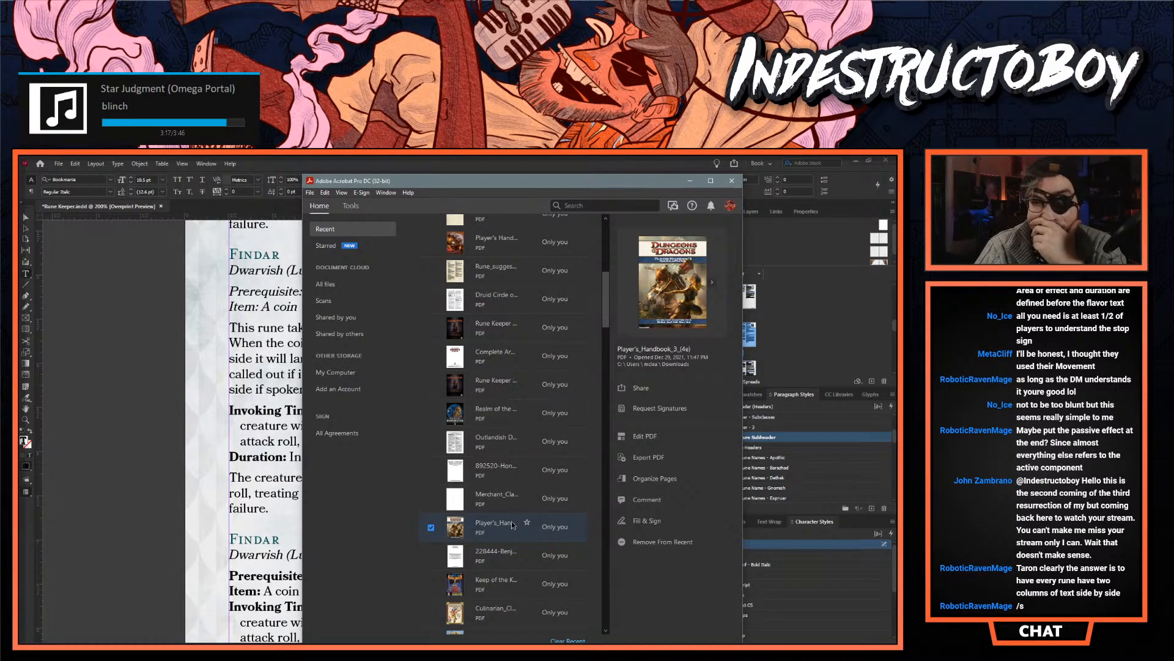
double_click(508, 535)
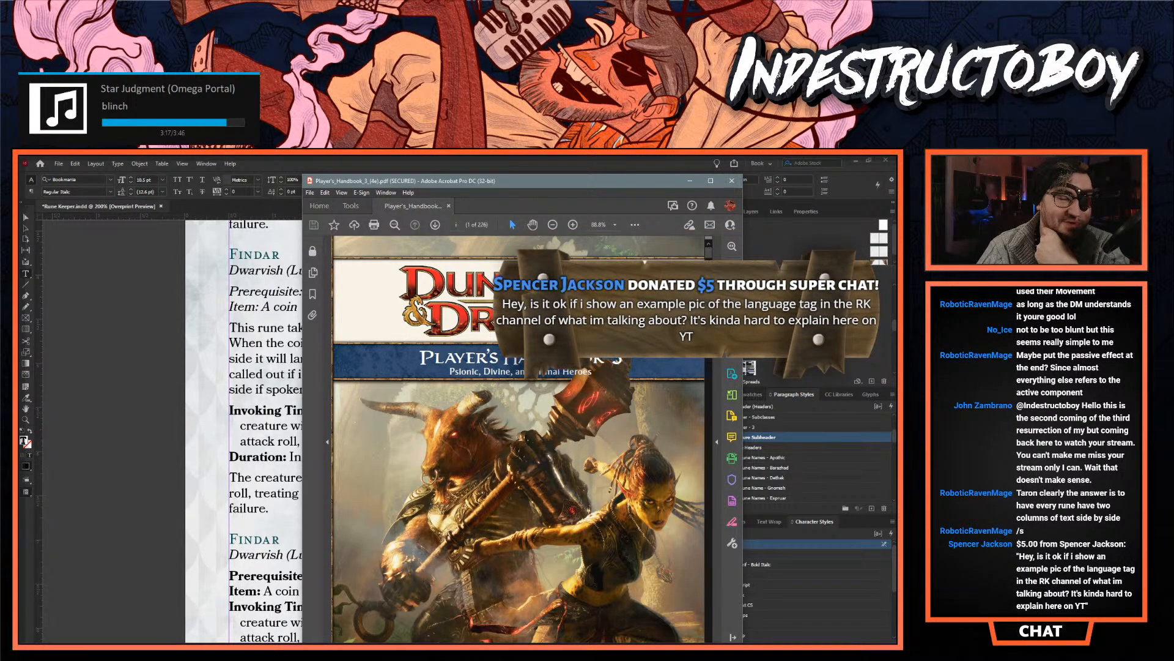
click(711, 181)
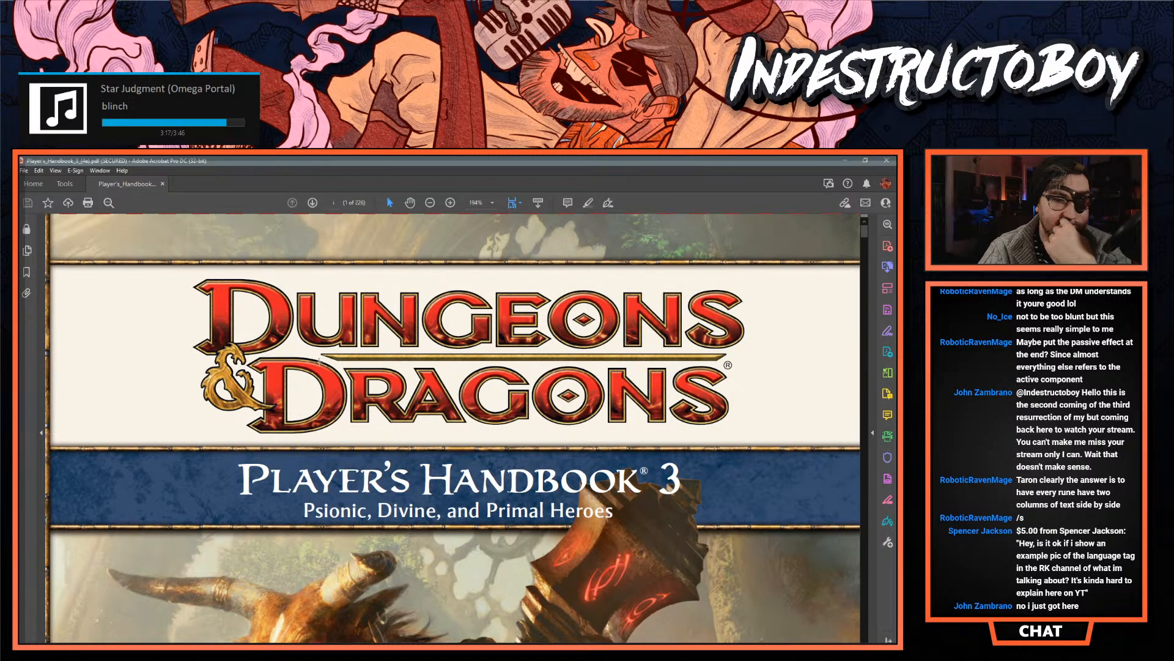
- Show the handbook's page thumbnails and go to the Ardent class opening on page 22
scroll(347, 345, down, 10)
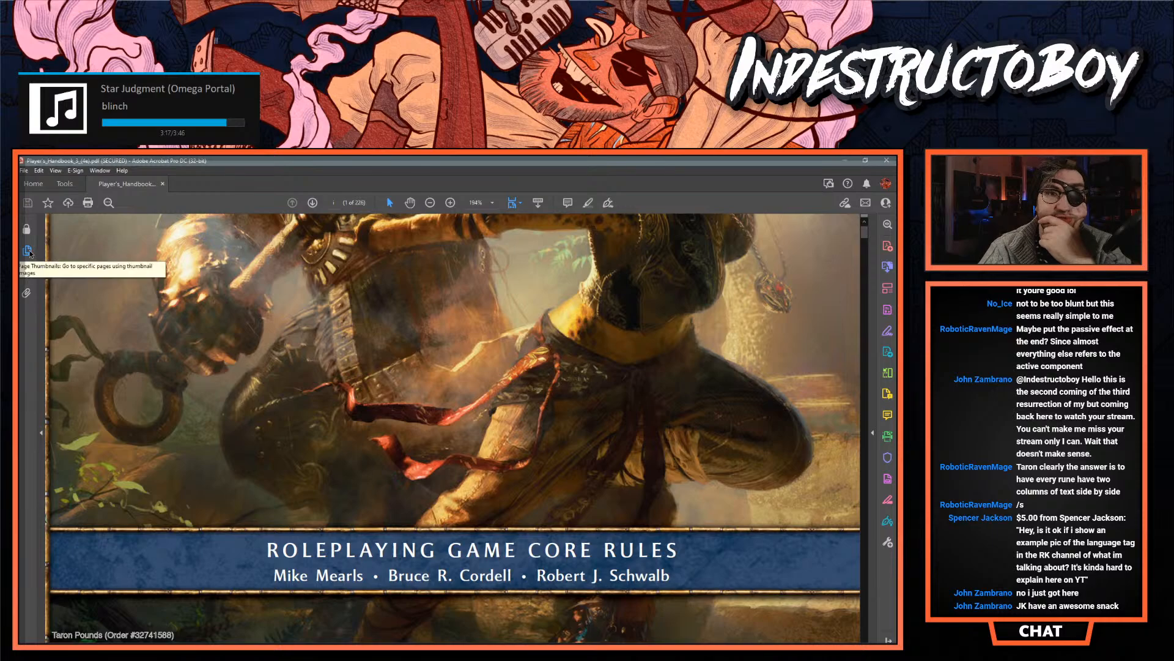
click(27, 251)
scroll(104, 402, down, 7)
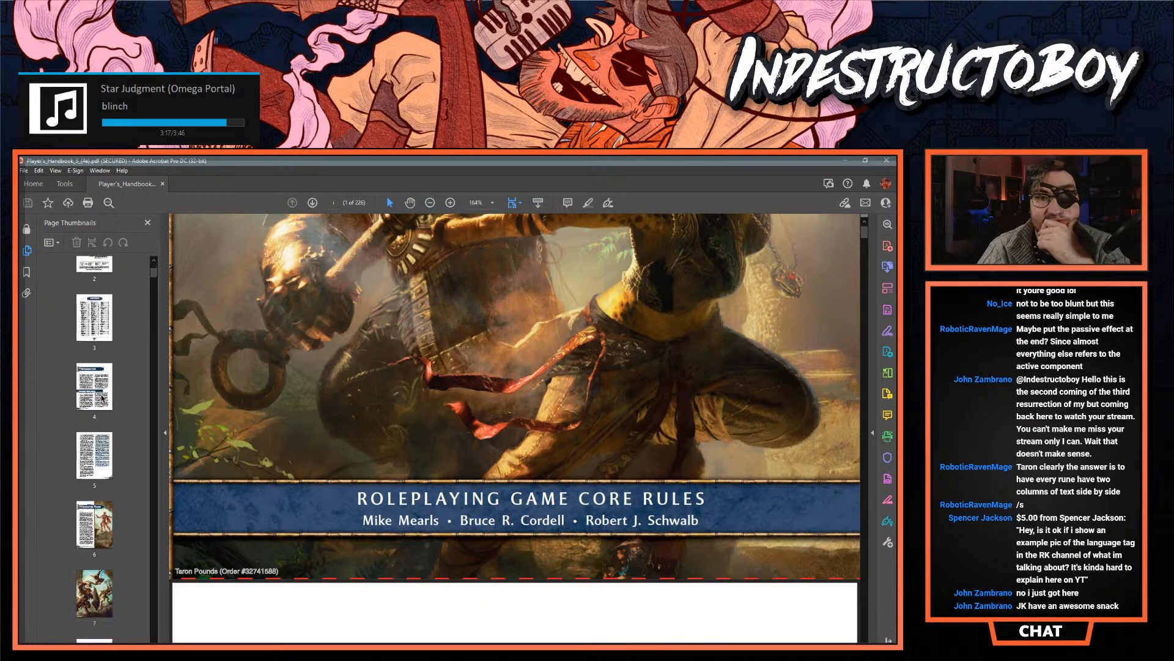
scroll(104, 402, down, 8)
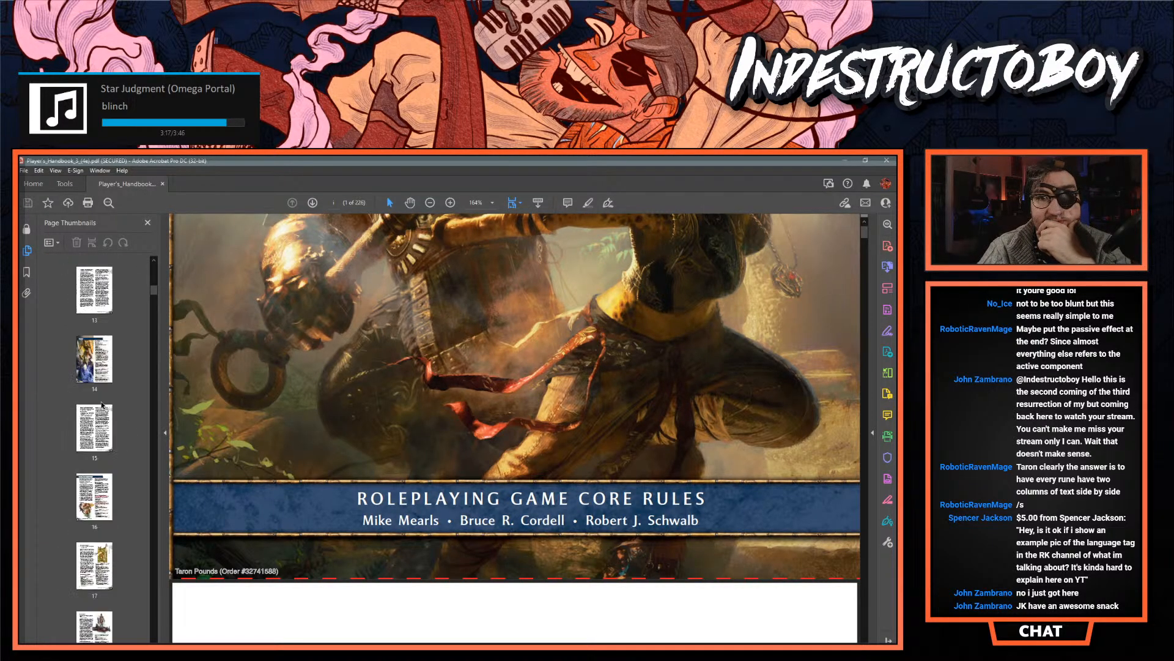
scroll(103, 404, down, 4)
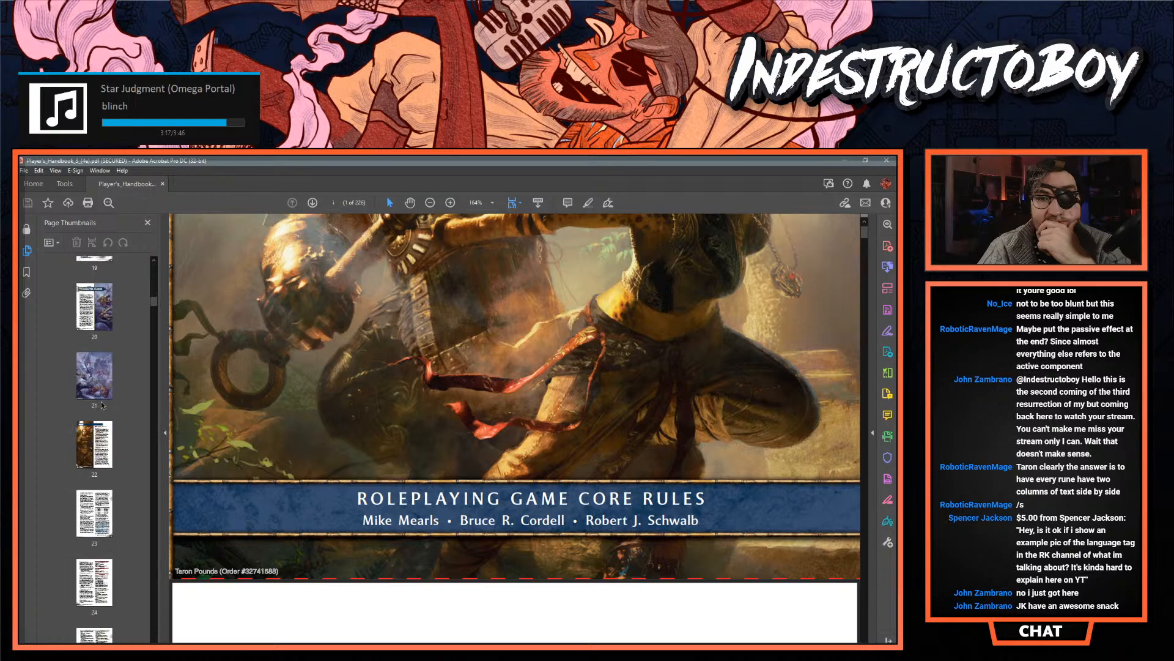
click(95, 435)
- Look through the Ardent Paragon Paths, the Battlemind opening and the Battlemind Paragon Paths for the rune-based class
scroll(94, 437, down, 10)
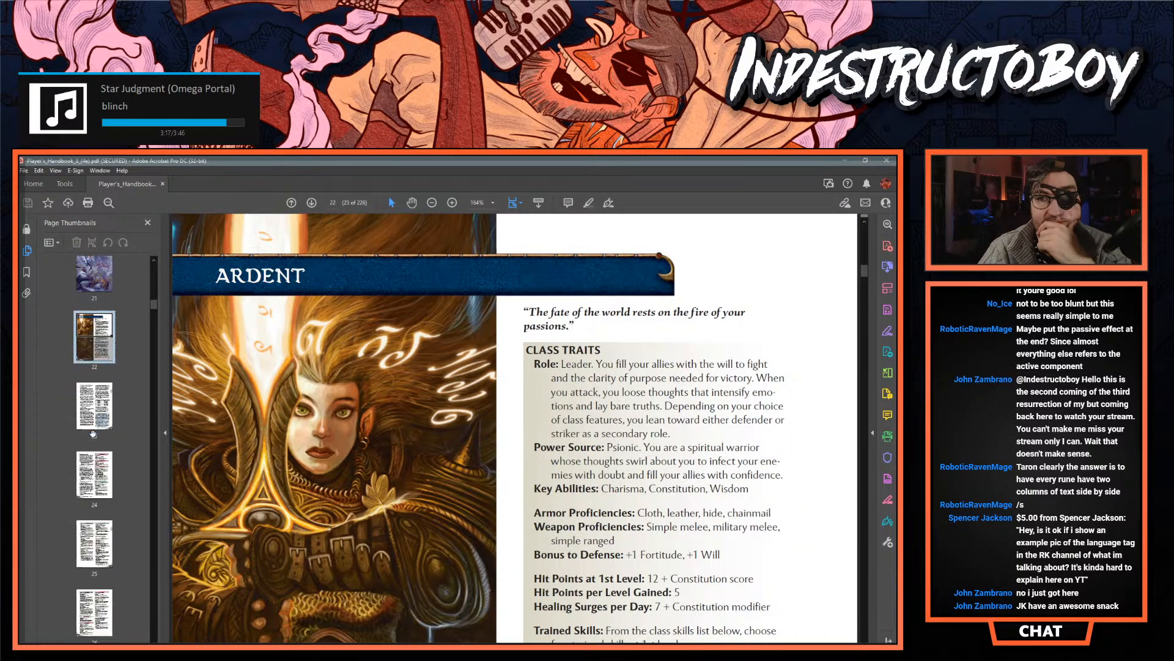
scroll(92, 432, down, 1)
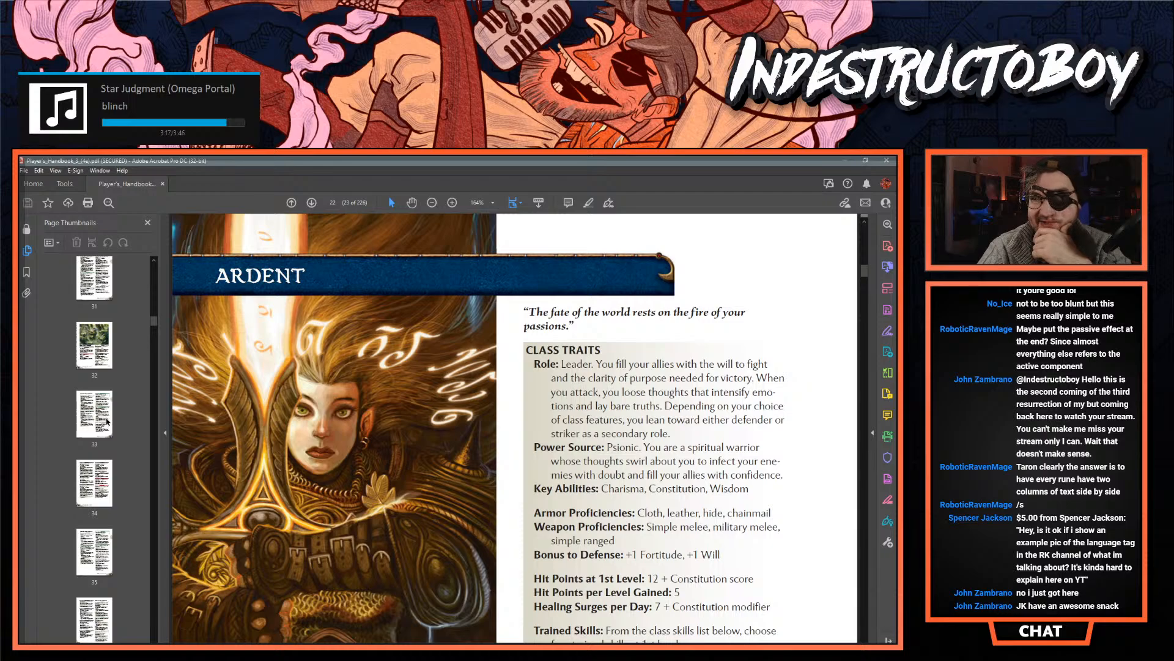
scroll(101, 408, down, 6)
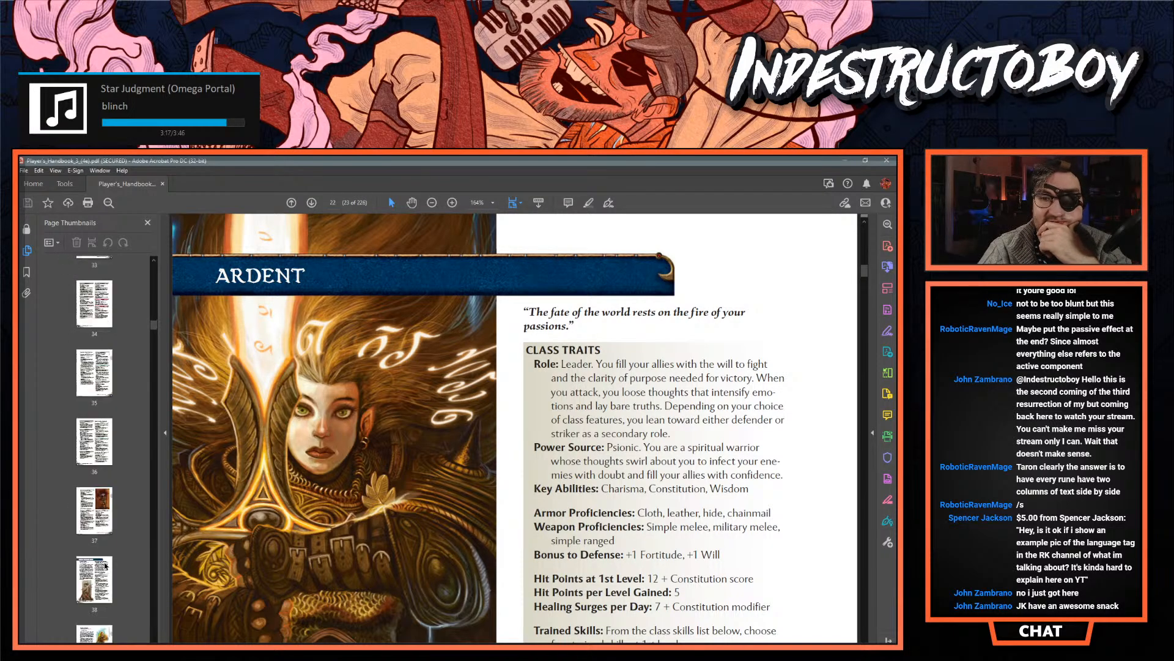
click(102, 369)
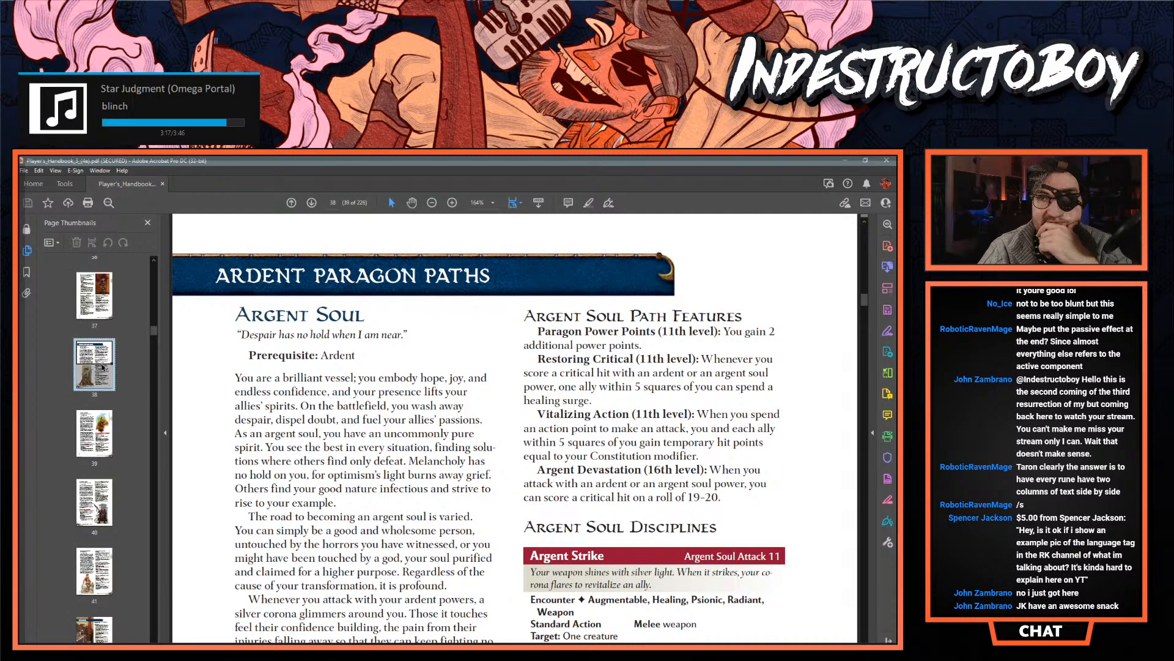
scroll(102, 367, down, 3)
click(95, 402)
scroll(91, 402, down, 6)
scroll(89, 400, down, 6)
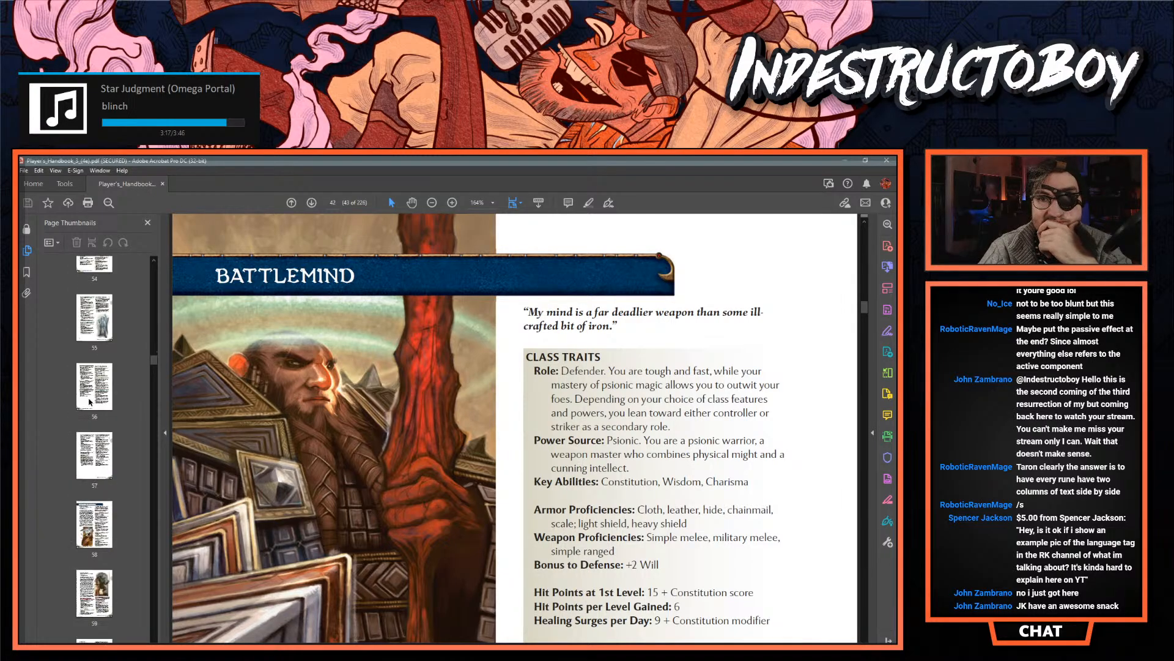
click(87, 378)
- Continue through the class chapters, viewing the Monk opening on page 62 and the Psion opening on page 80
scroll(88, 383, down, 4)
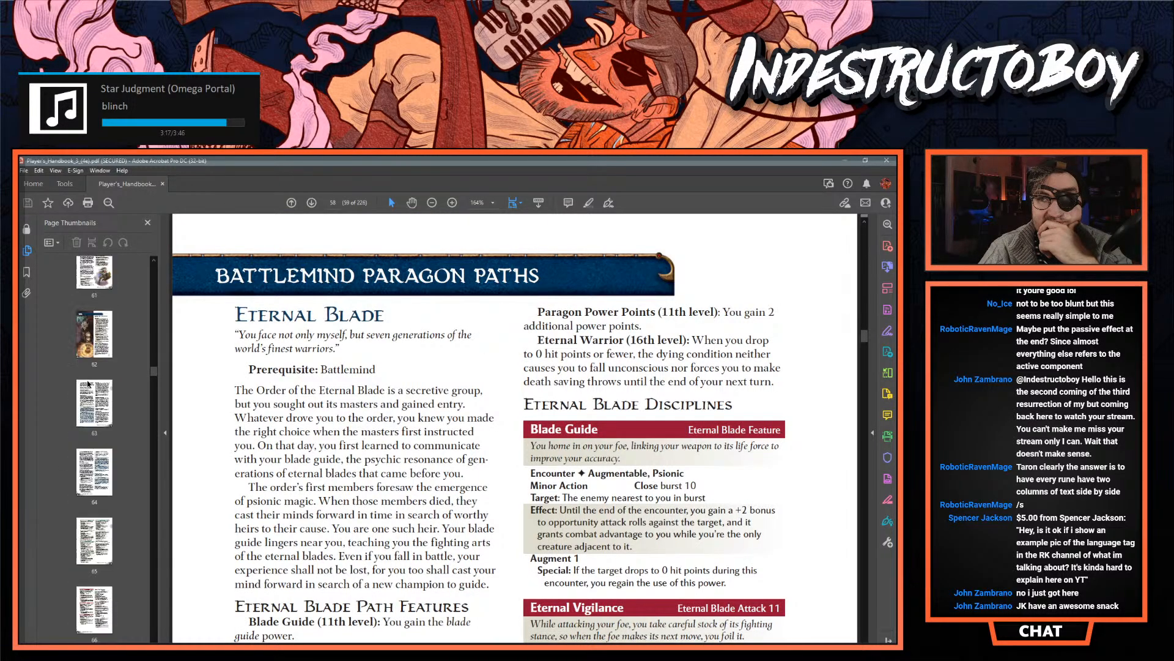
click(92, 289)
scroll(90, 309, down, 3)
scroll(90, 310, down, 2)
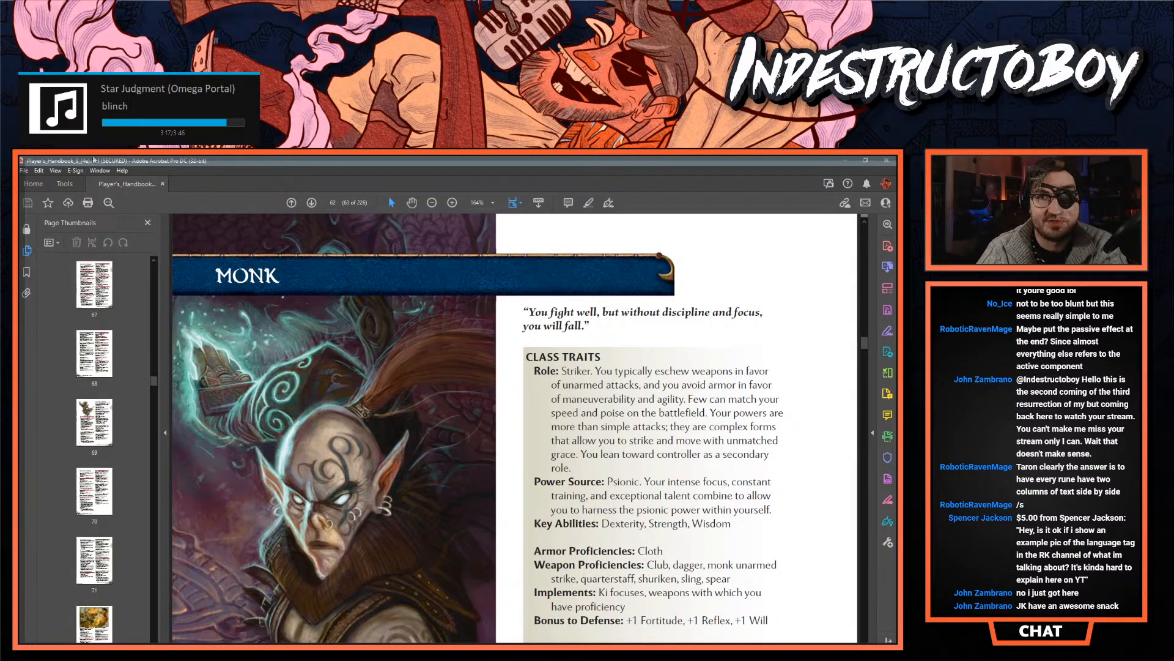
scroll(95, 399, down, 5)
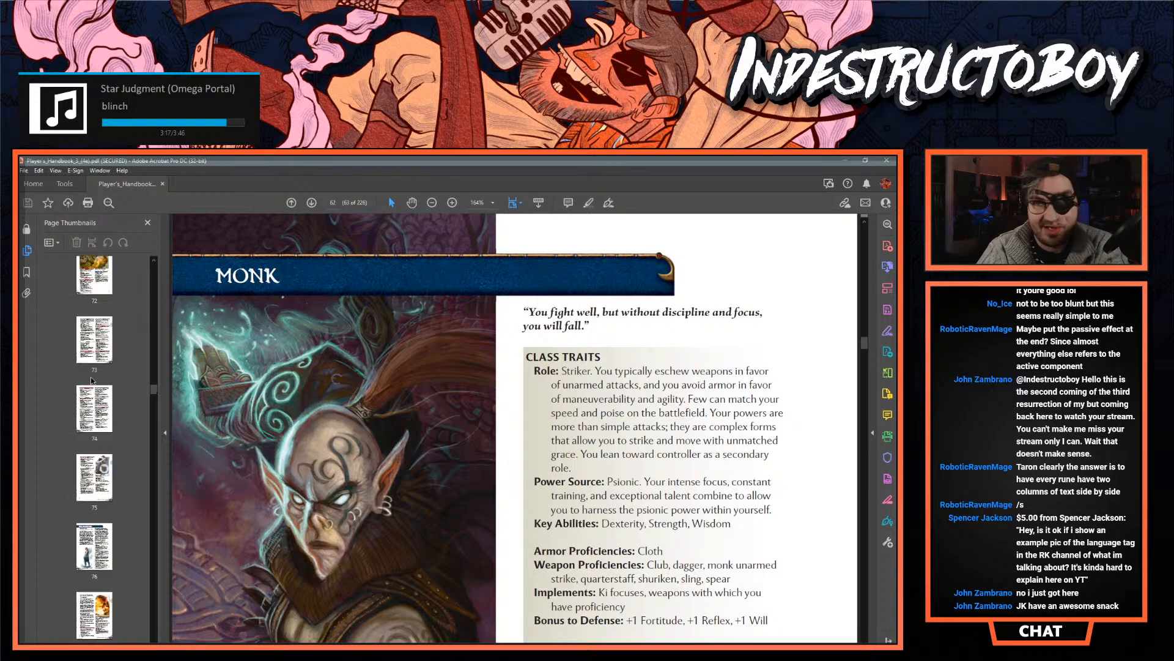
scroll(97, 441, down, 2)
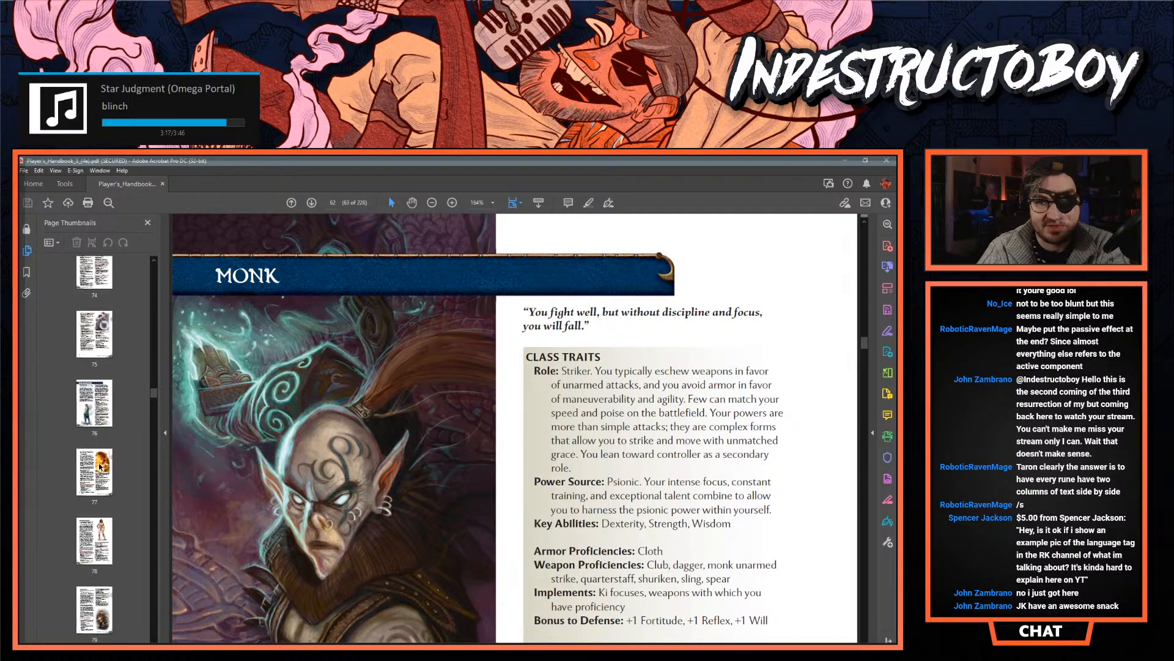
scroll(107, 448, down, 4)
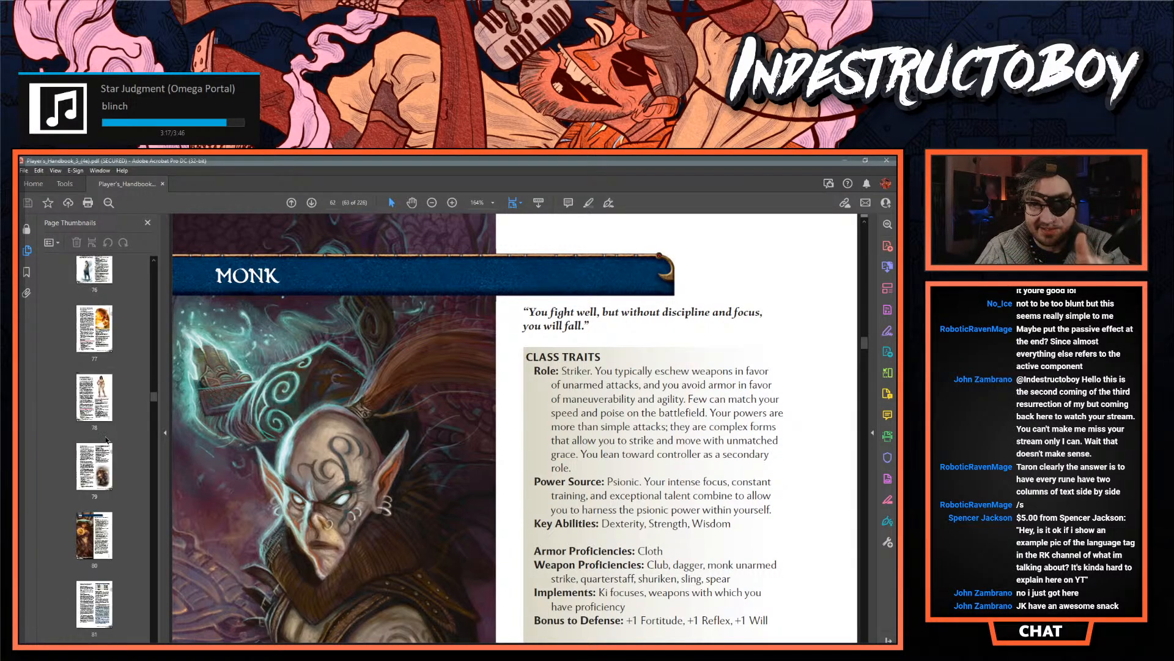
click(98, 424)
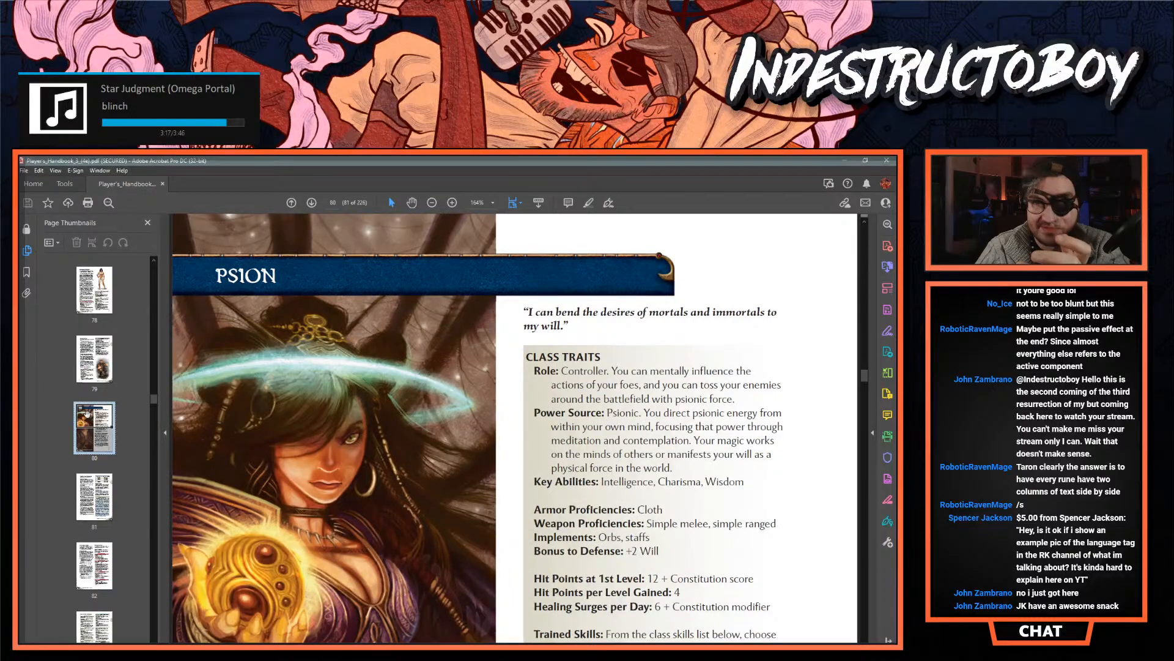
- Skip past the Psion powers and go to the Runepriest class opening on page 98
scroll(92, 410, down, 3)
scroll(93, 409, down, 4)
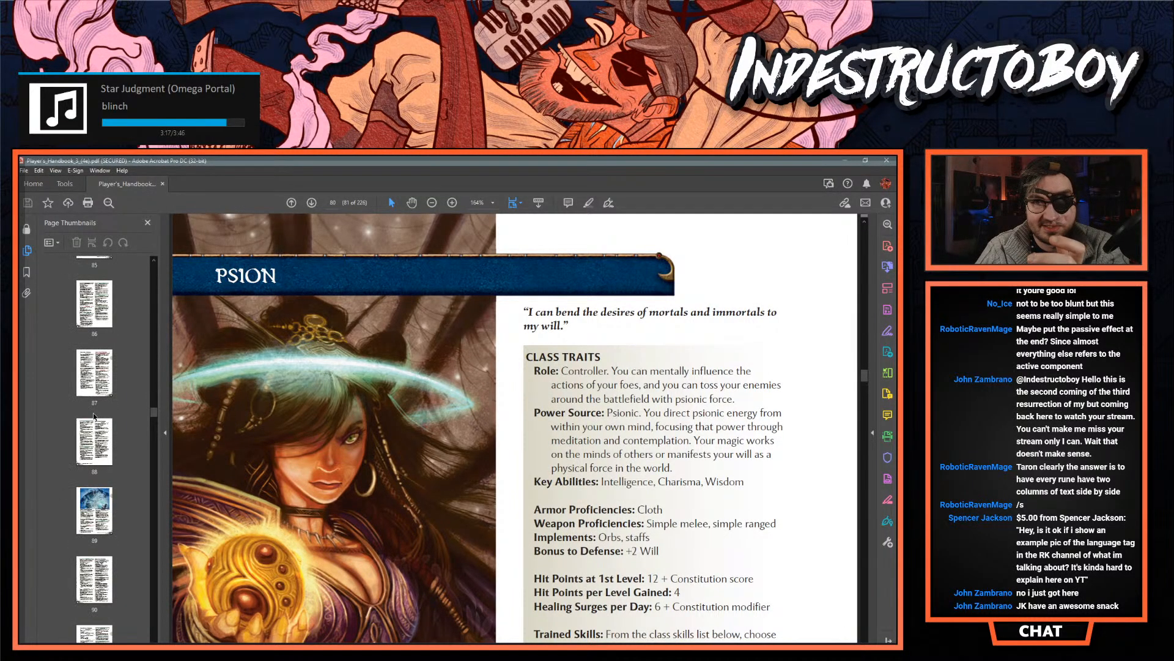
click(98, 505)
scroll(95, 486, down, 7)
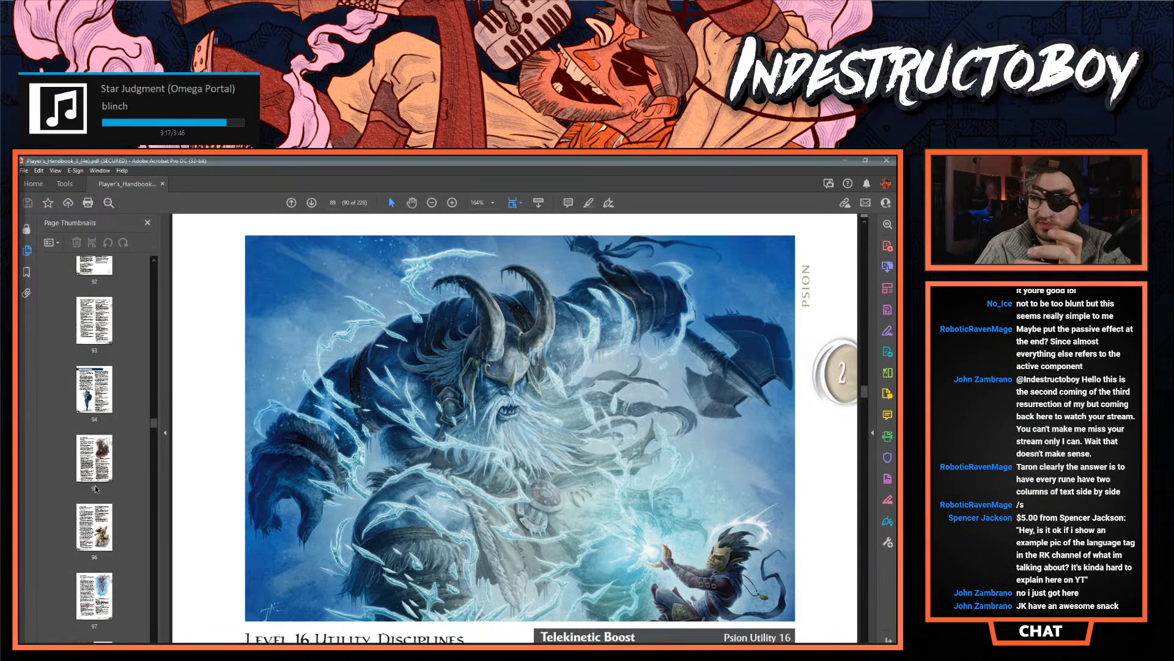
scroll(101, 456, down, 4)
click(96, 414)
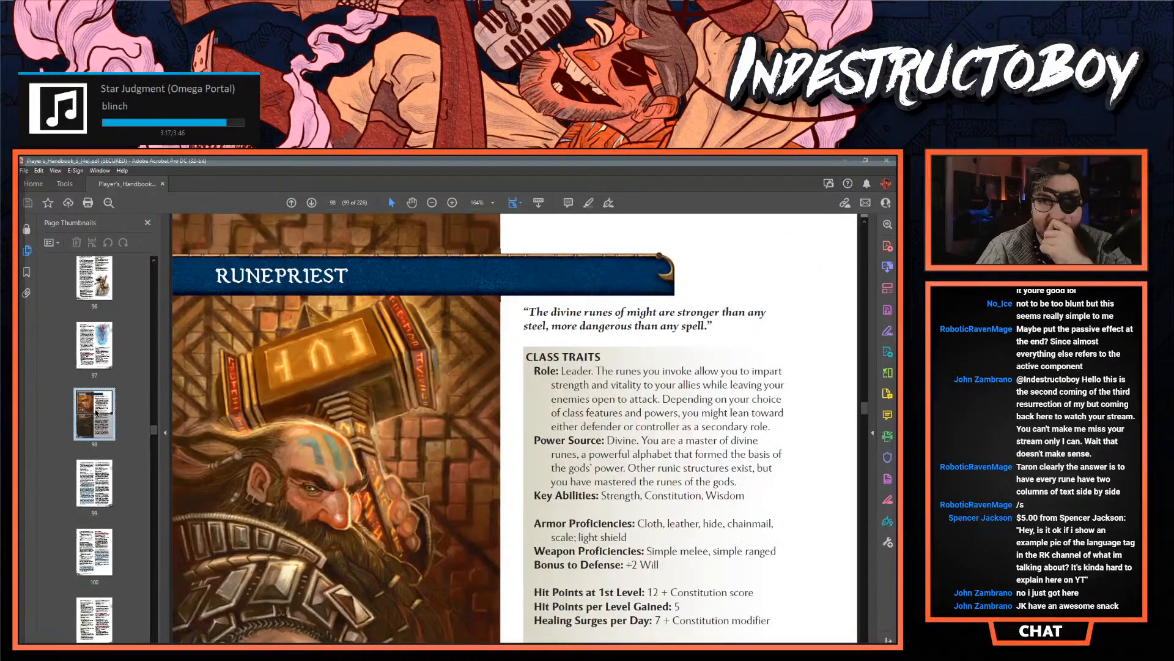
- Zoom out to 125% and examine how the Rune of Mending power block on page 100 is laid out
scroll(481, 408, down, 10)
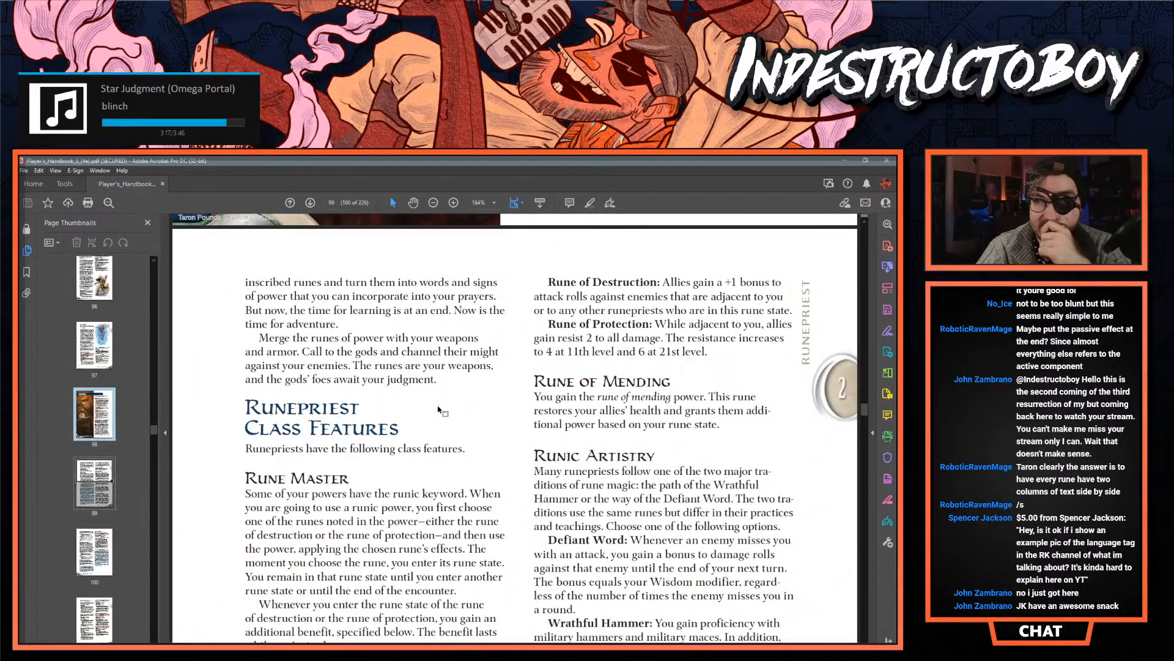
click(434, 203)
click(433, 203)
scroll(441, 417, down, 9)
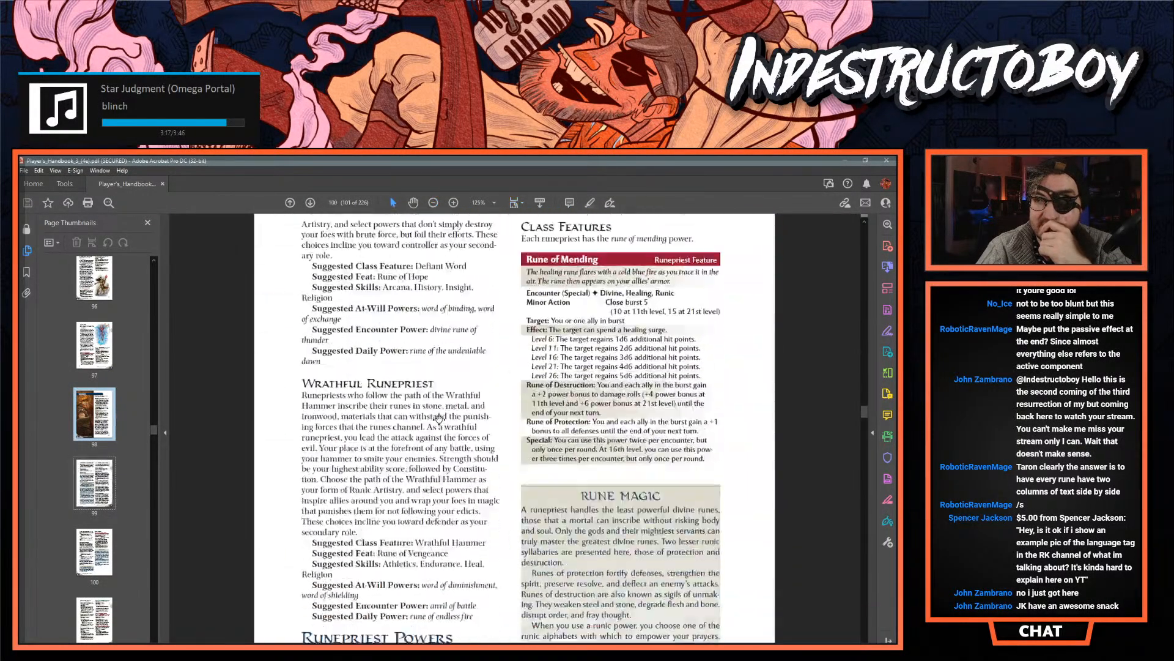
scroll(441, 417, up, 3)
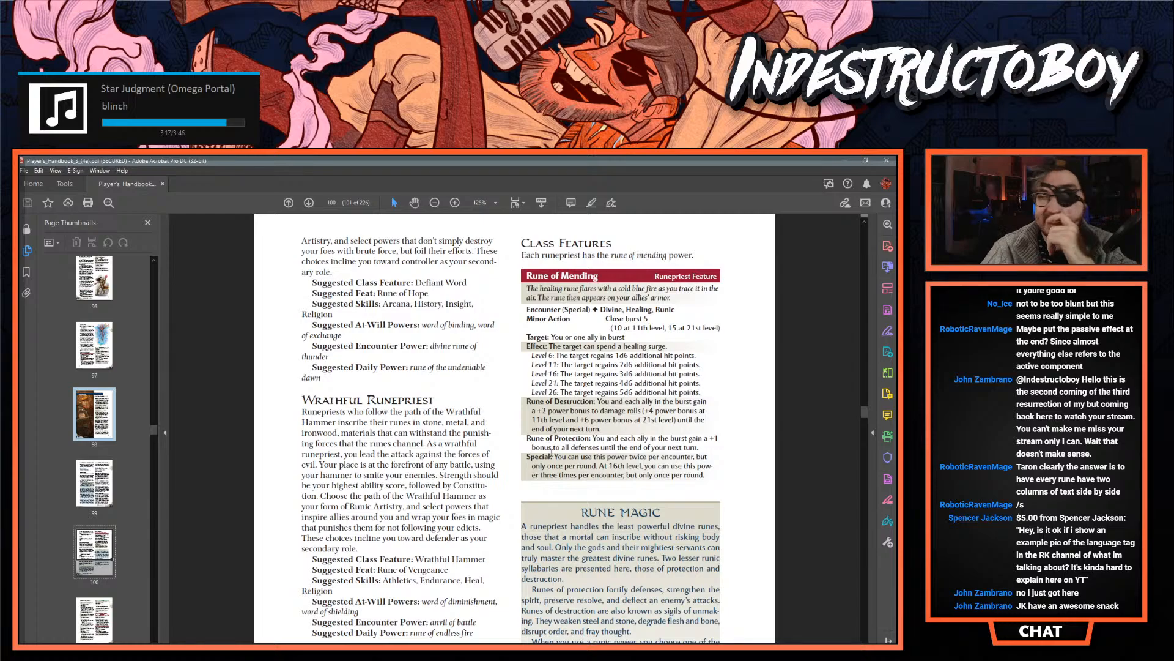
- Enlarge the Level 1 At-Will Prayers on page 101 to 200% and examine how Word of Binding separates its rune effects
scroll(512, 428, down, 5)
scroll(511, 335, down, 3)
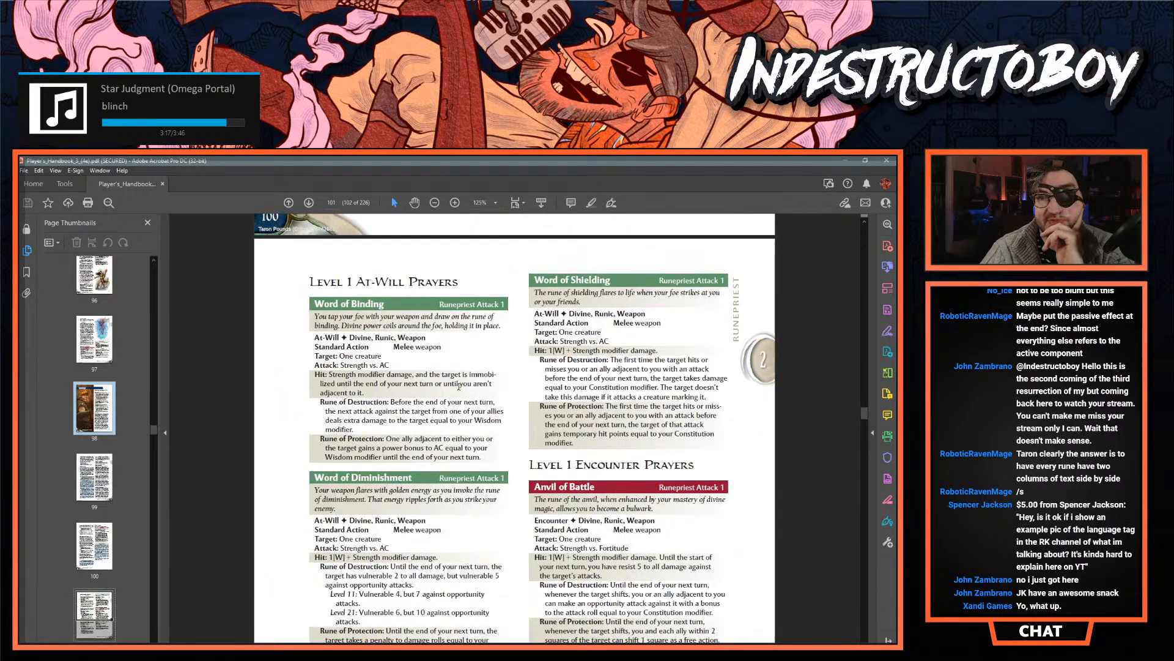
click(455, 203)
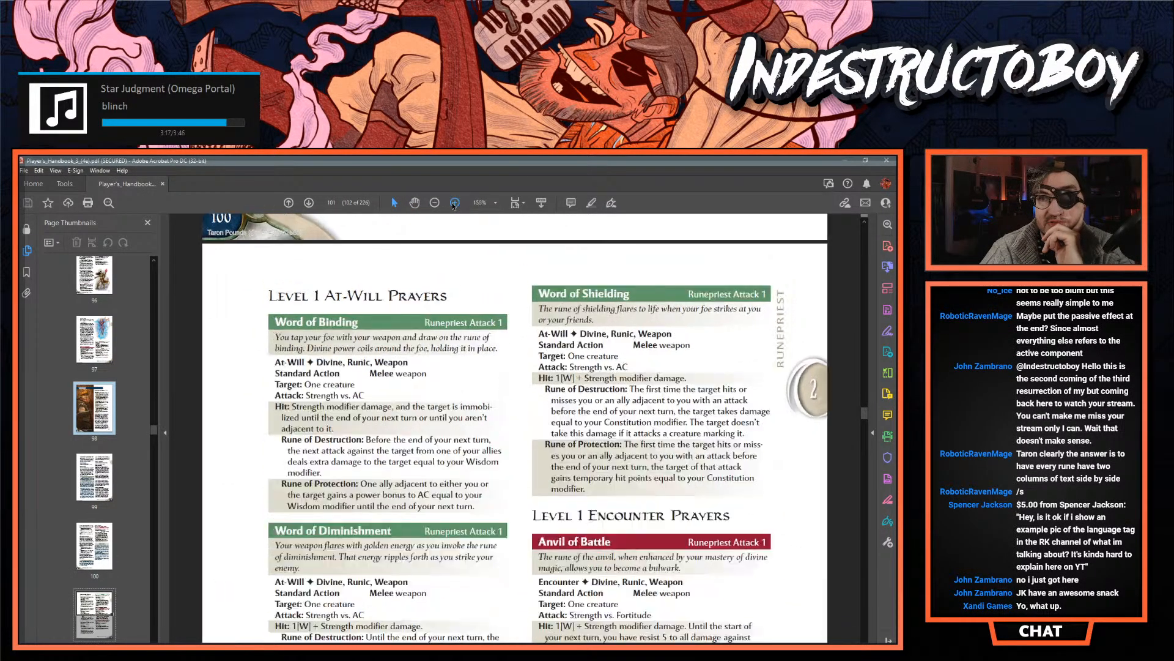
click(454, 202)
click(454, 203)
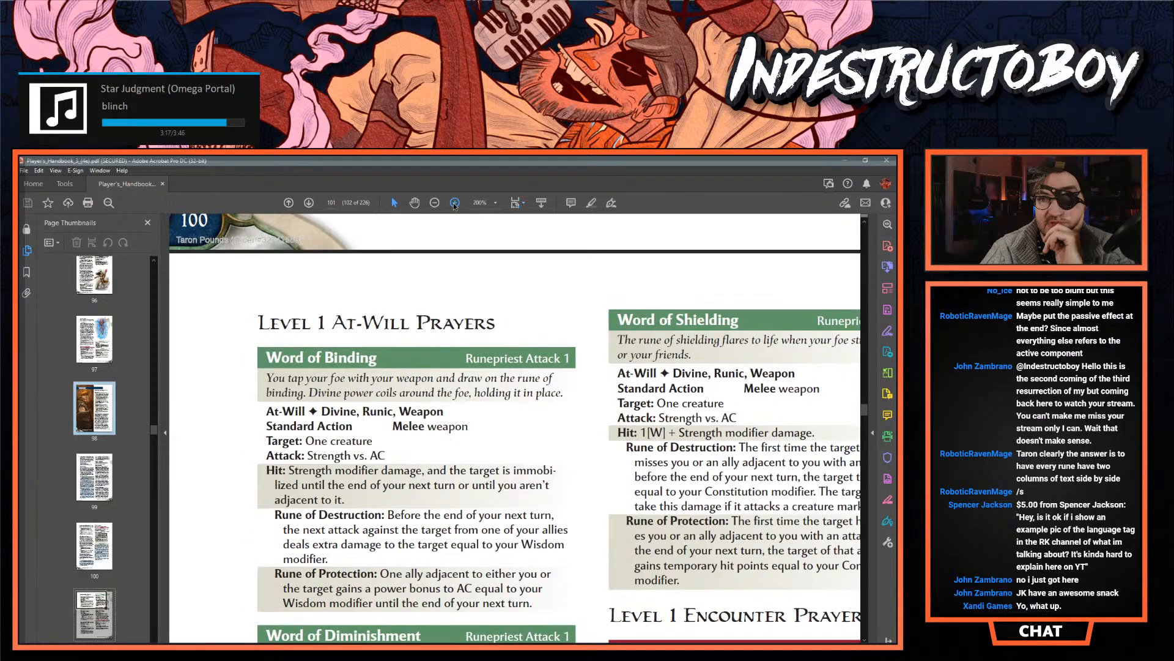
scroll(458, 387, down, 1)
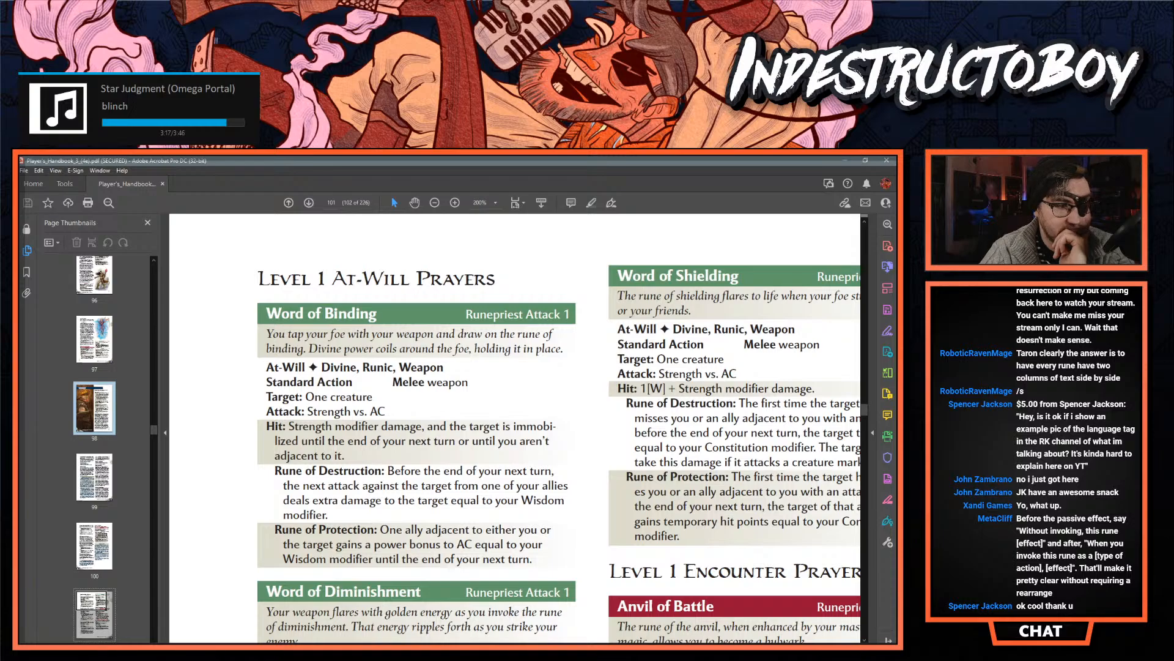
- Switch back to the Rune Keeper document in InDesign and review the Findar layout with the italic prerequisite and item lines
key(alt+Tab)
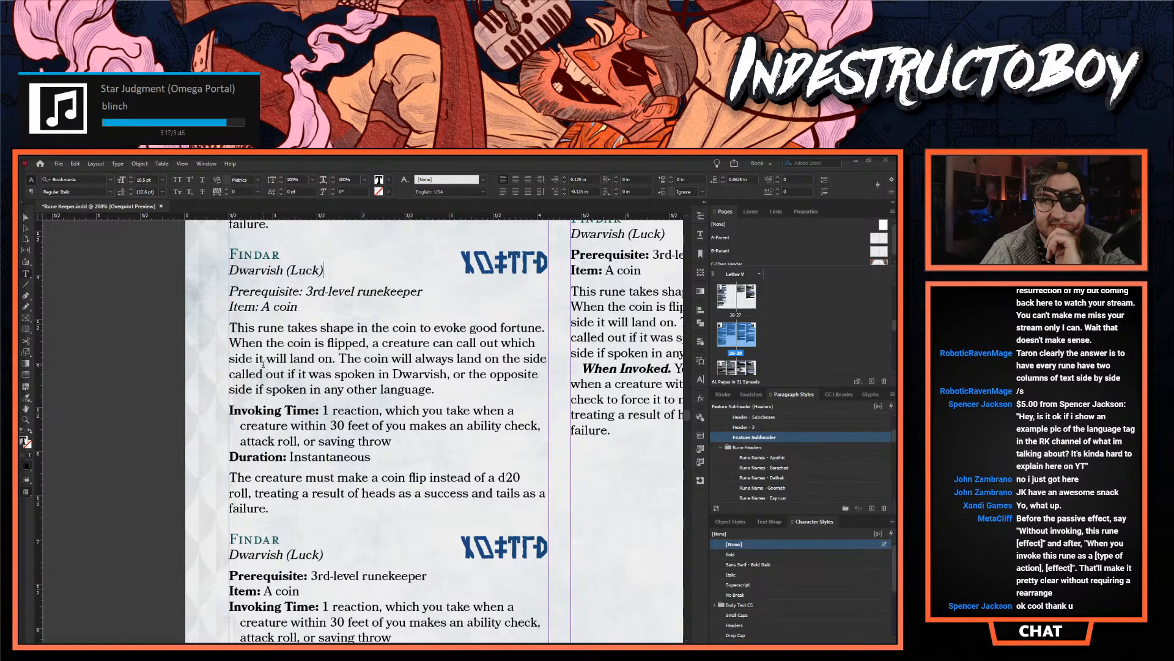
scroll(304, 394, up, 2)
click(297, 419)
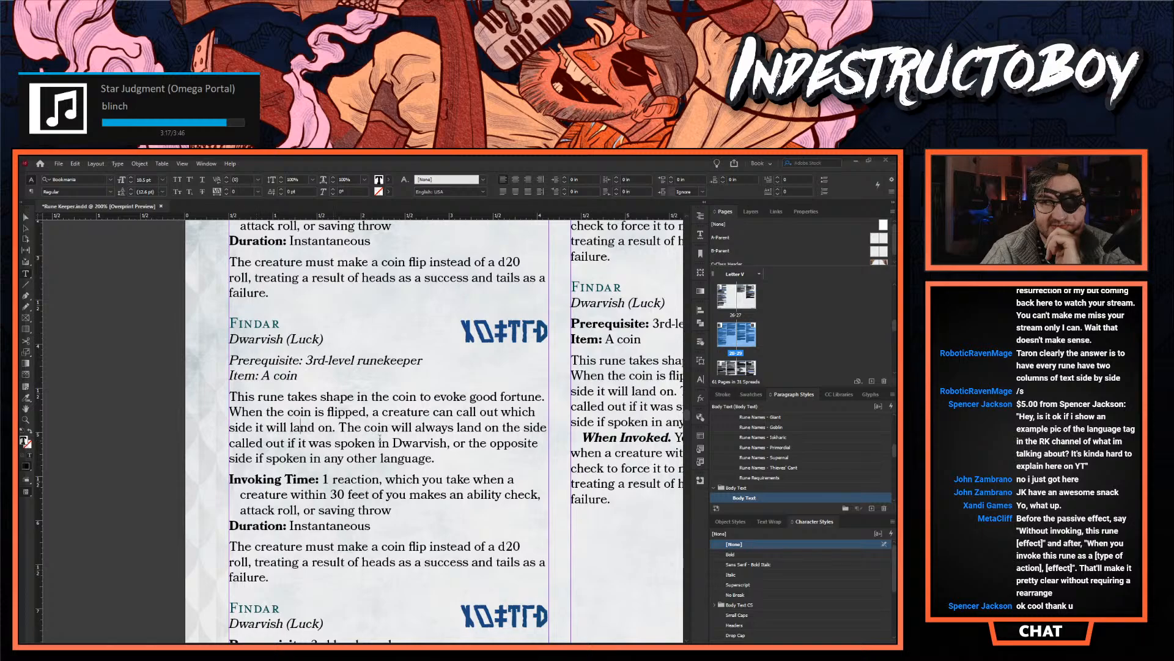
click(28, 225)
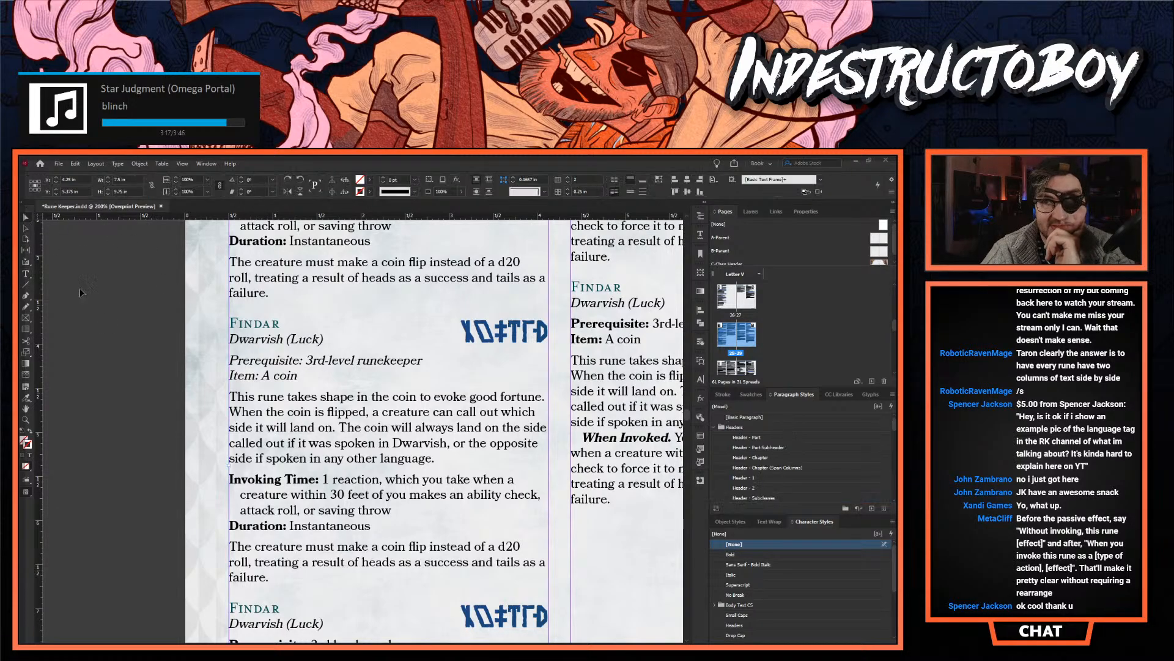
click(202, 409)
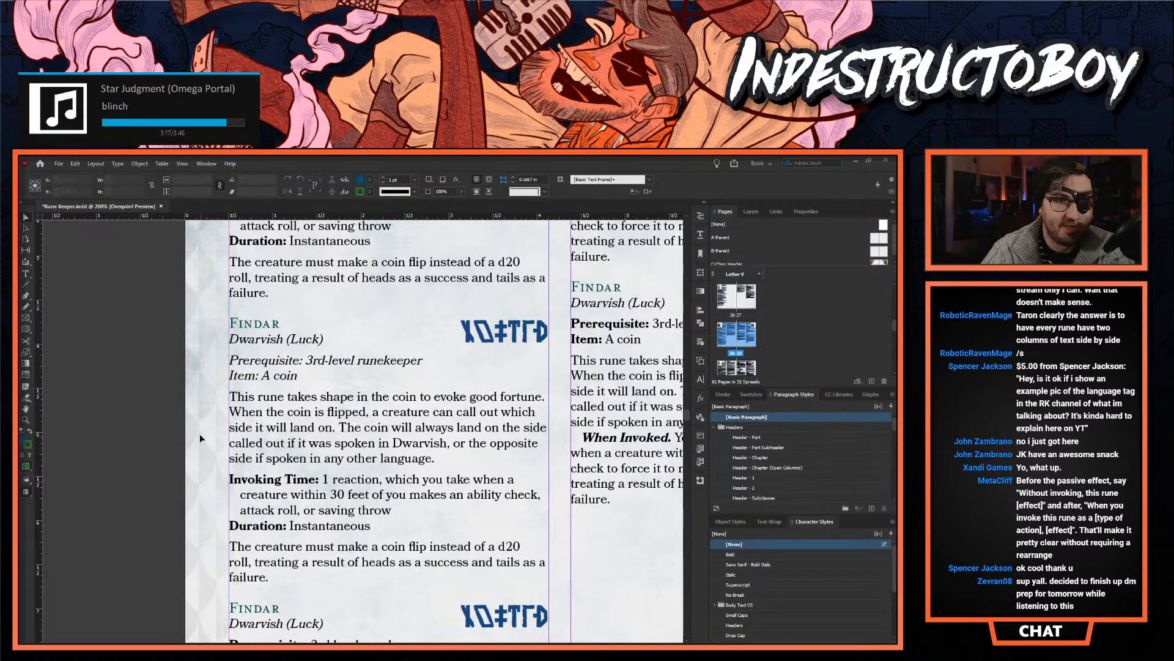
double_click(275, 443)
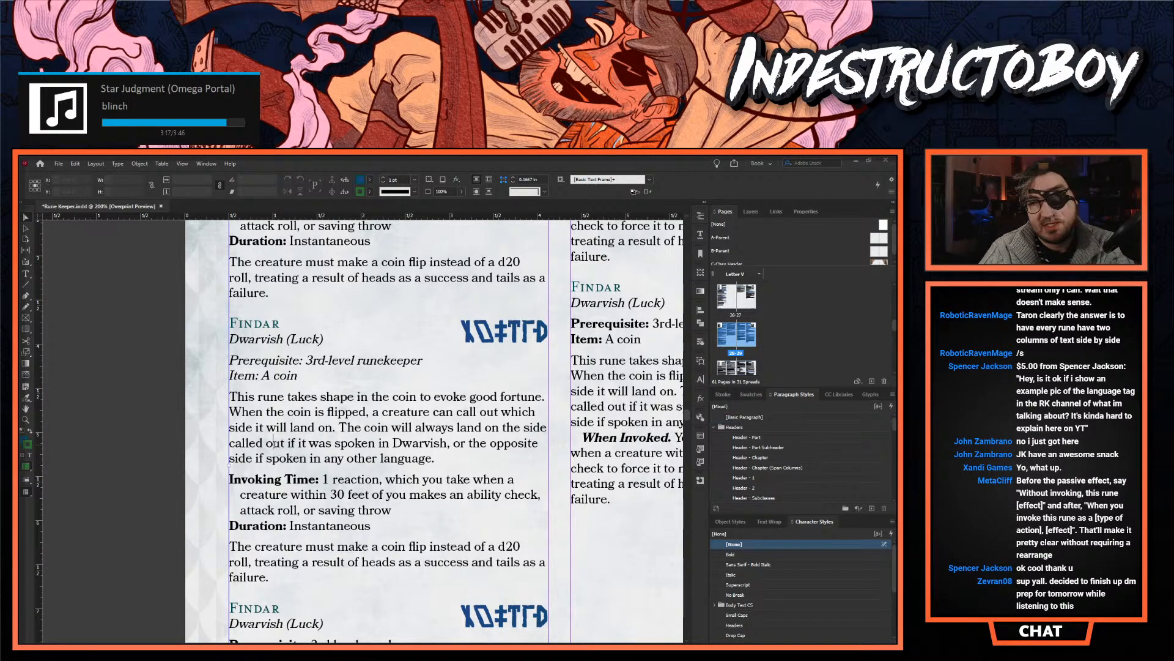
key(Escape)
click(94, 372)
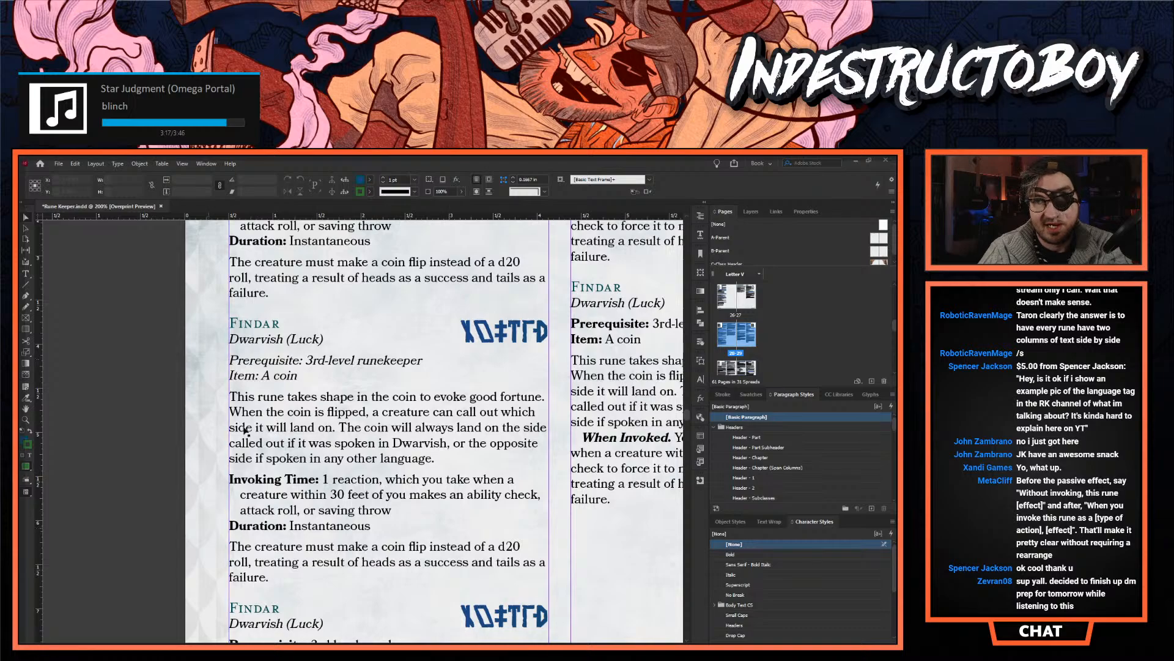
scroll(225, 408, down, 1)
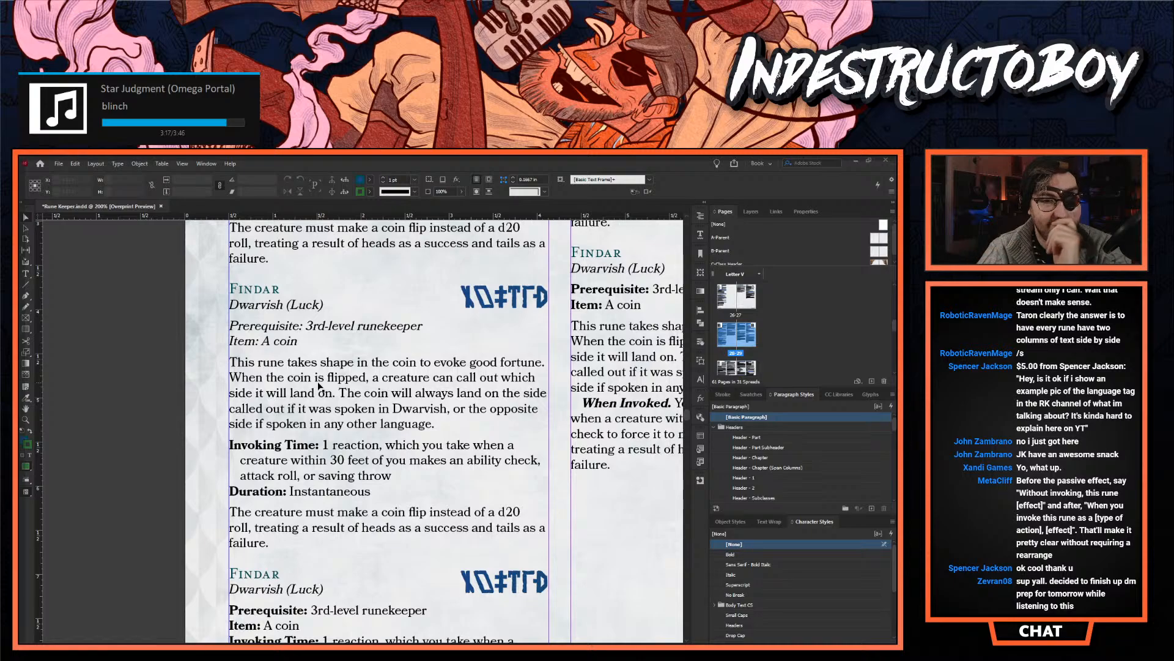
- Try a small-caps "Passive" heading on its own line above the paragraph "This rune takes shape in the coin"
double_click(280, 377)
key(Home)
key(Return)
text(Passive)
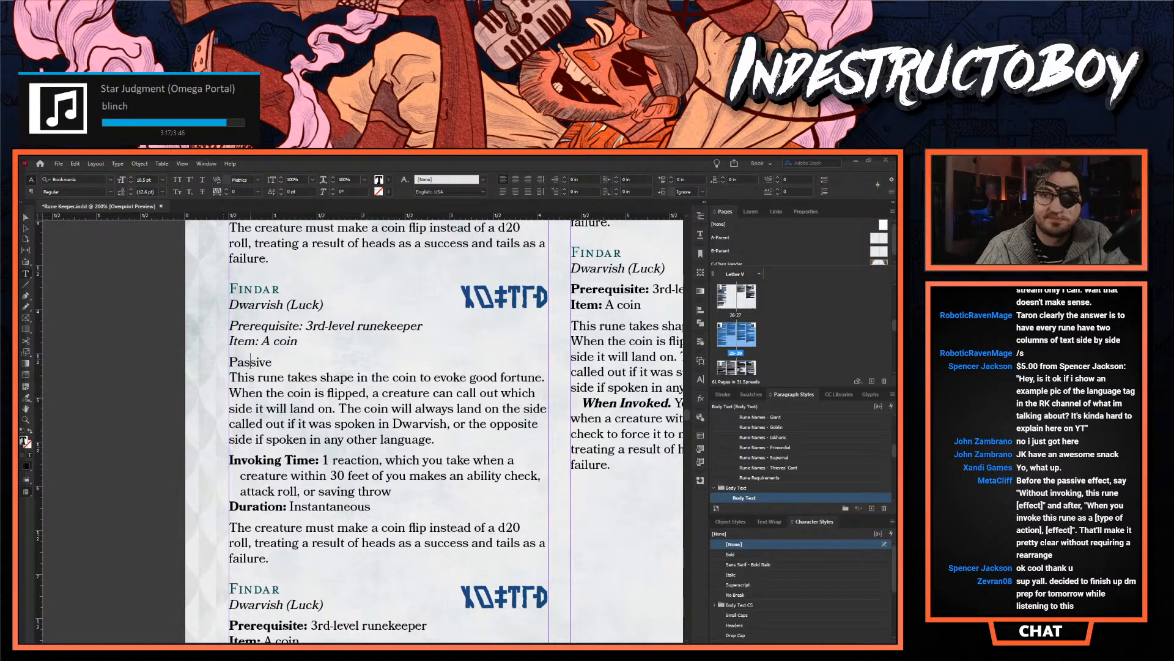
key(shift+Home)
click(178, 191)
click(277, 377)
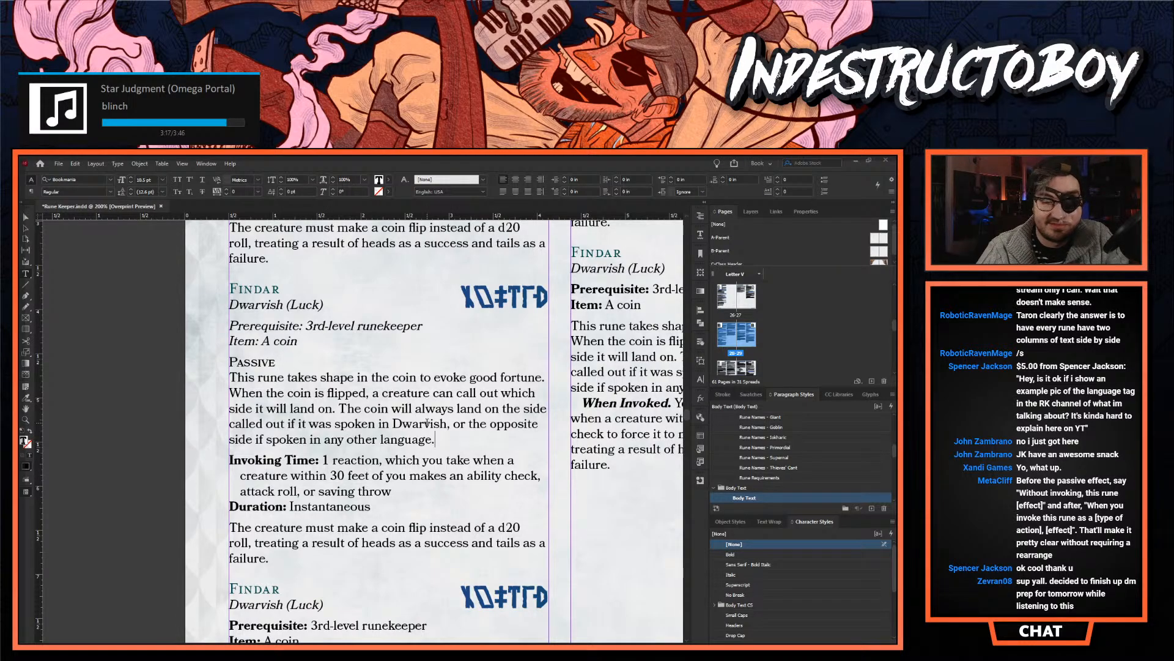
- Try a matching small-caps "Invoked" heading on its own line above the paragraph "The creature must make a coin flip"
click(229, 526)
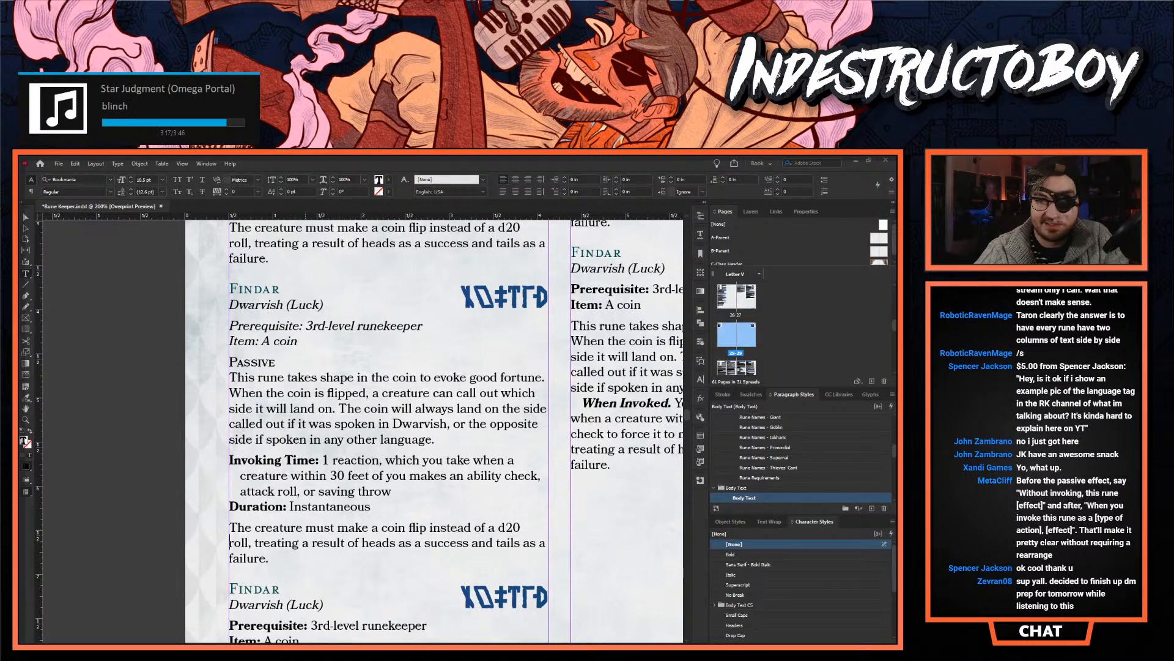
key(Return)
key(Up)
text(Invoked)
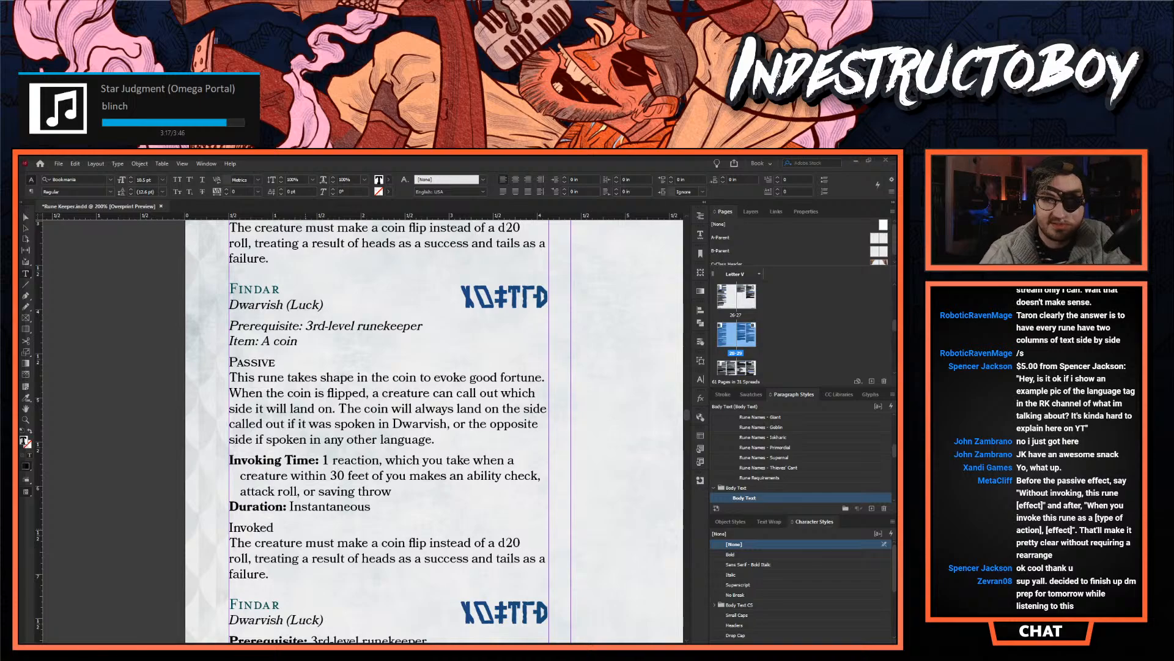
double_click(245, 527)
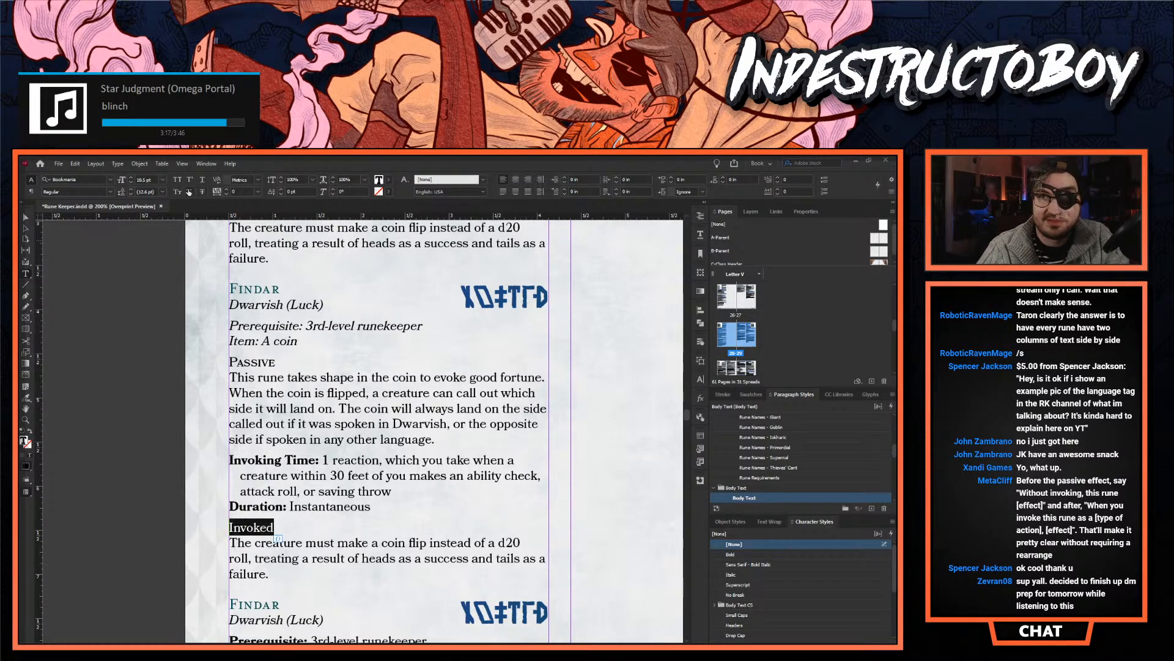
click(177, 192)
click(286, 549)
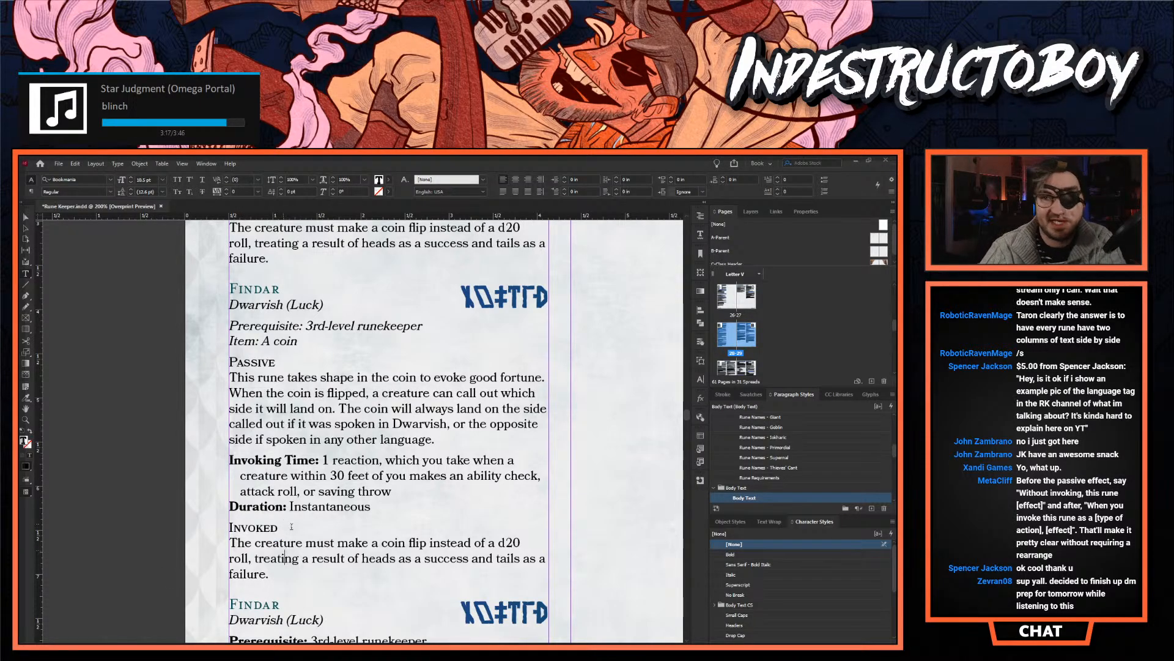
- Remove the trial "Invoked" and "Passive" headings together with their lines from the Findar entry
double_click(289, 525)
key(BackSpace)
key(BackSpace)
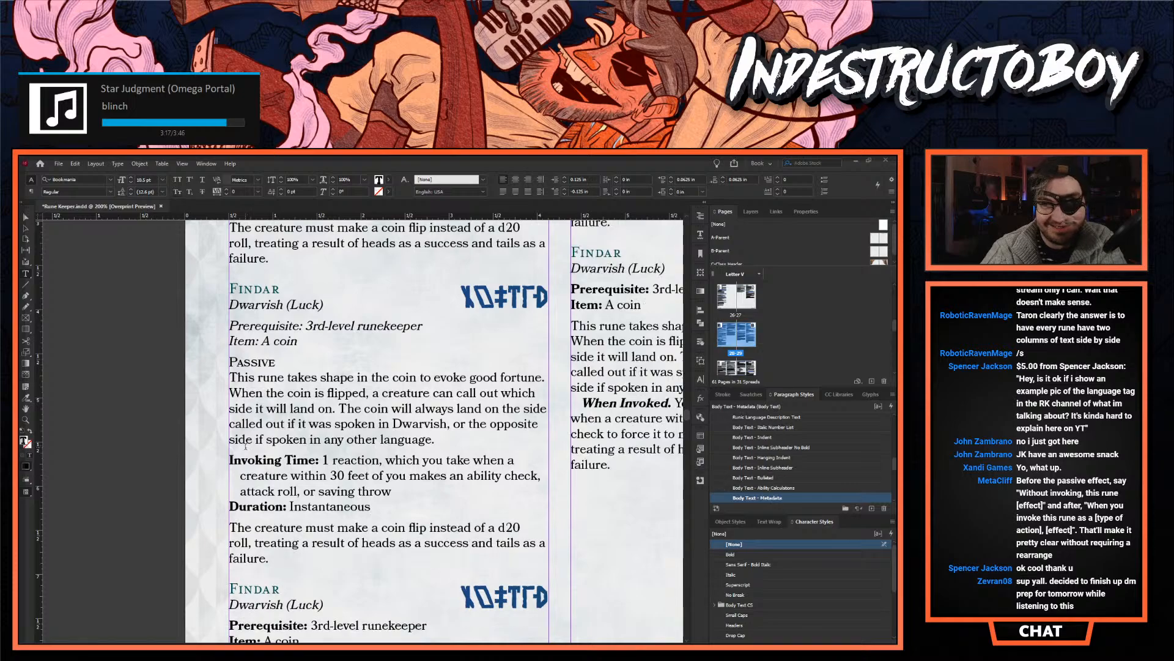
double_click(259, 359)
key(BackSpace)
key(Delete)
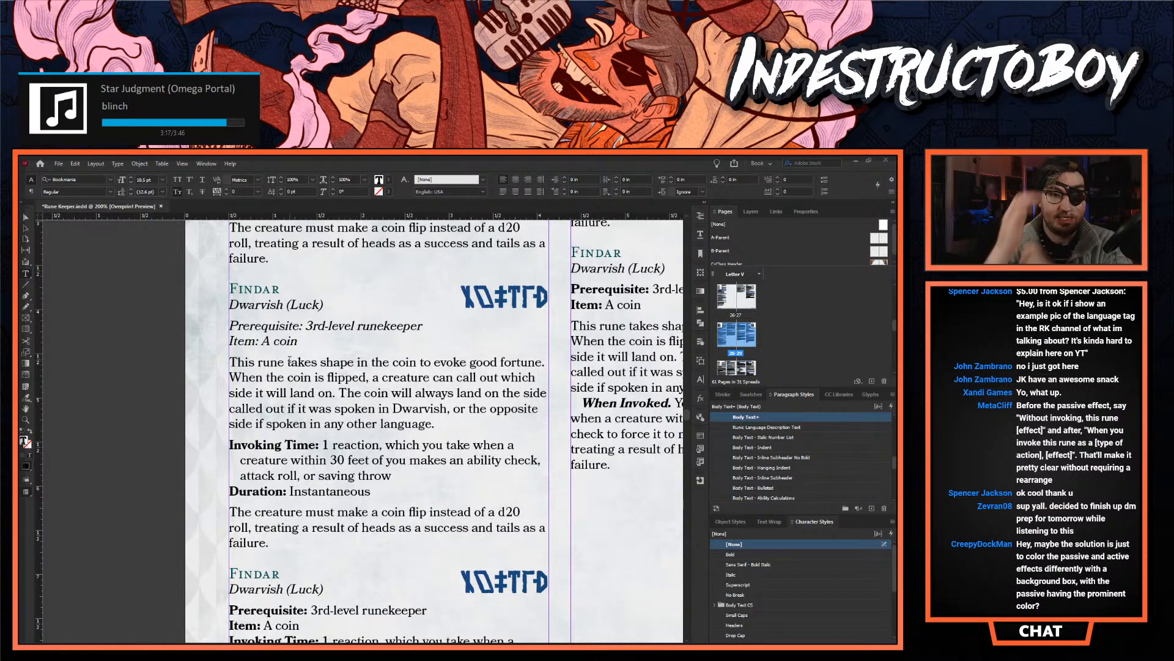
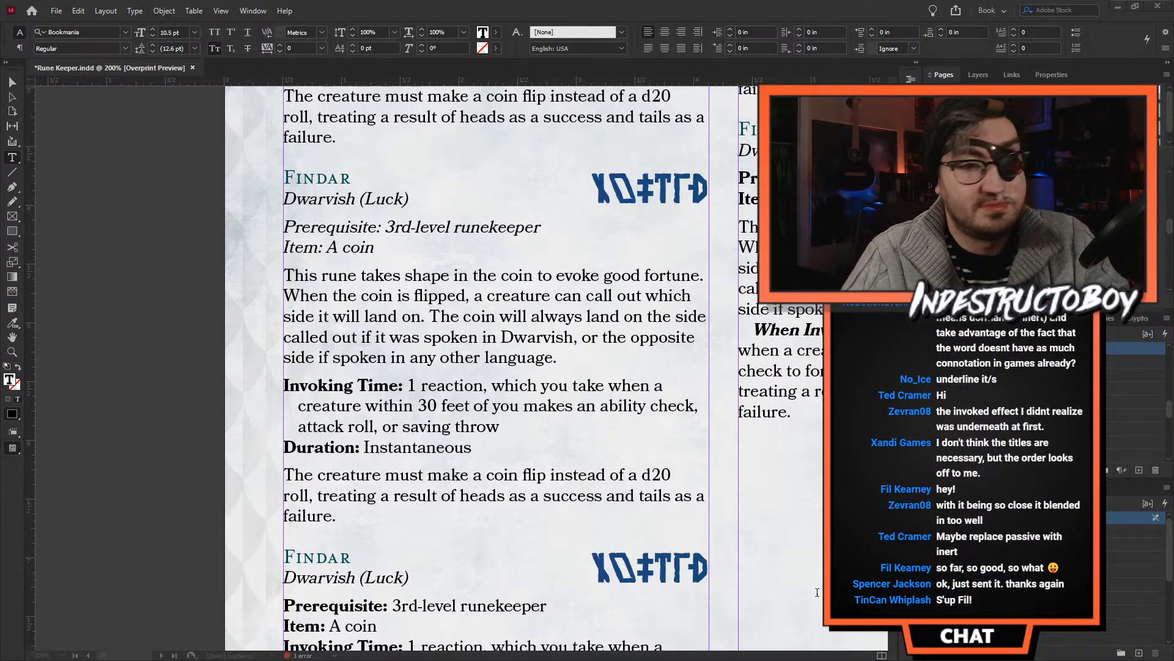
- Review the alternative Findar layouts side by side across both columns of the page
key(z)
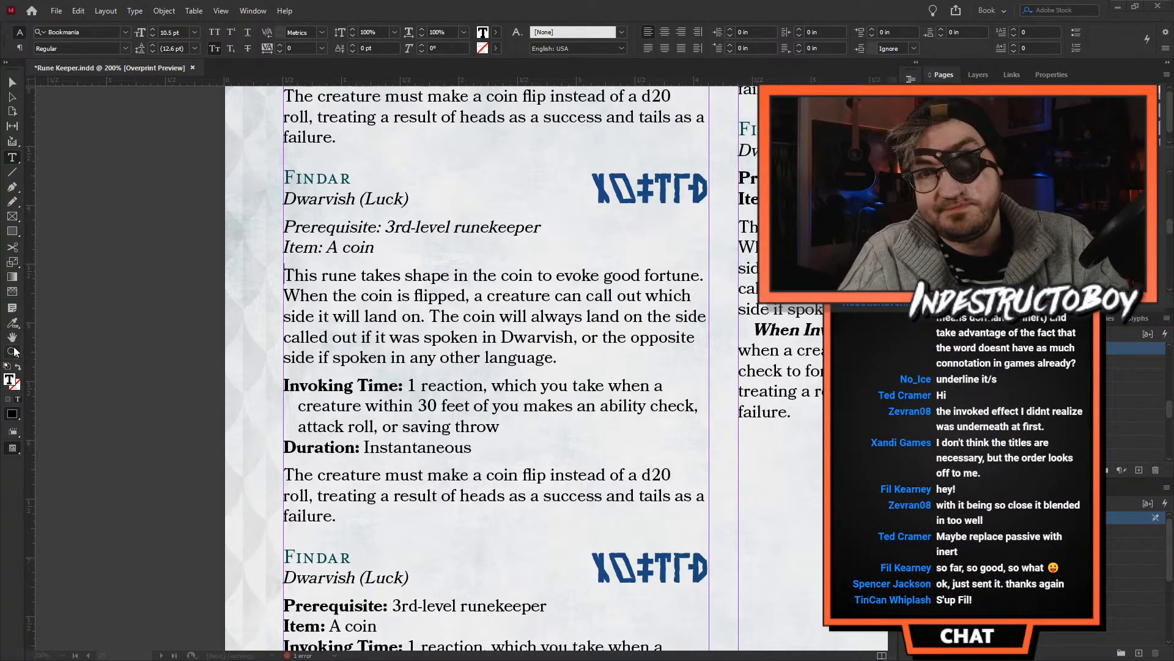
alt+click(666, 438)
scroll(502, 375, up, 1)
alt+click(508, 393)
scroll(459, 418, up, 2)
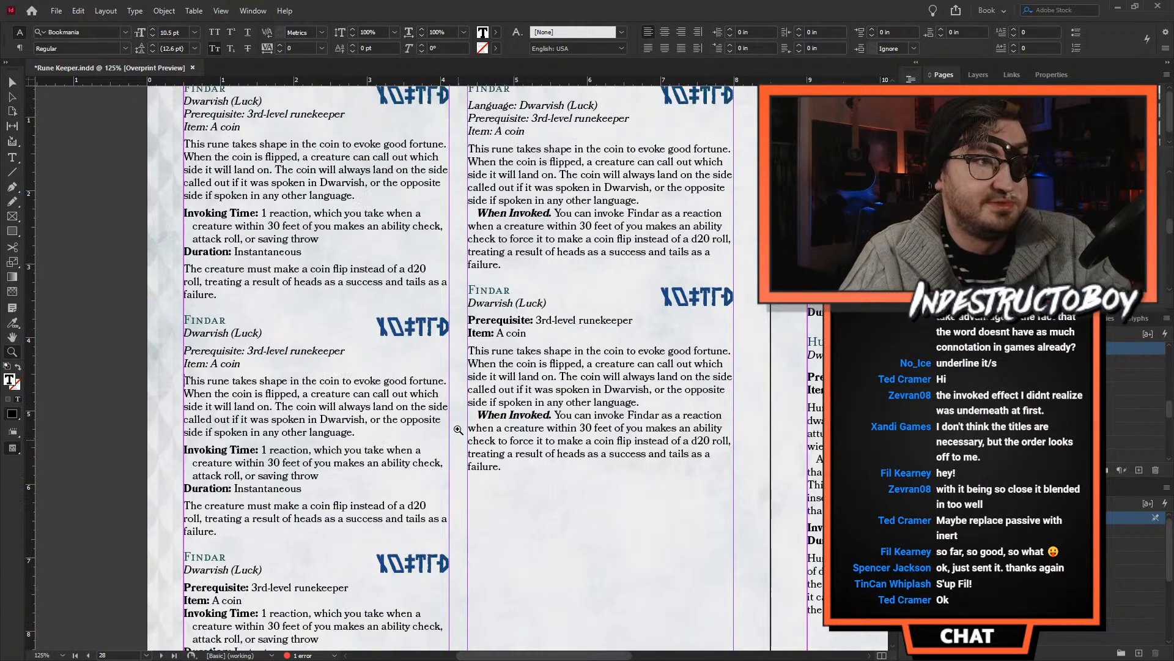
scroll(461, 413, down, 1)
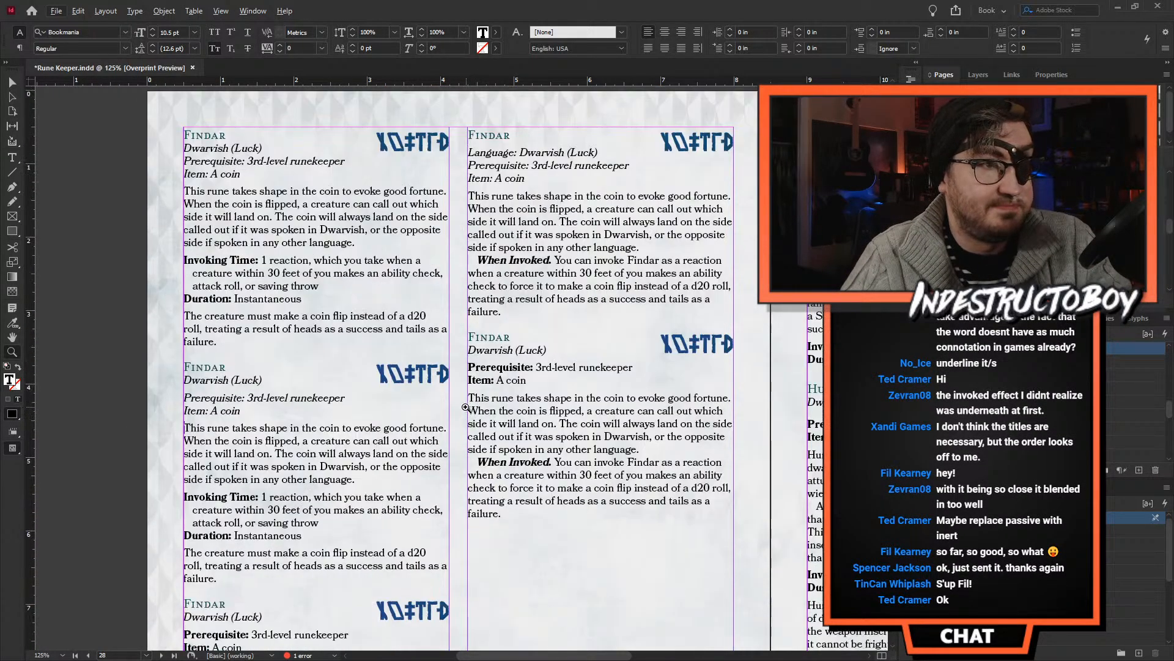
scroll(463, 406, up, 3)
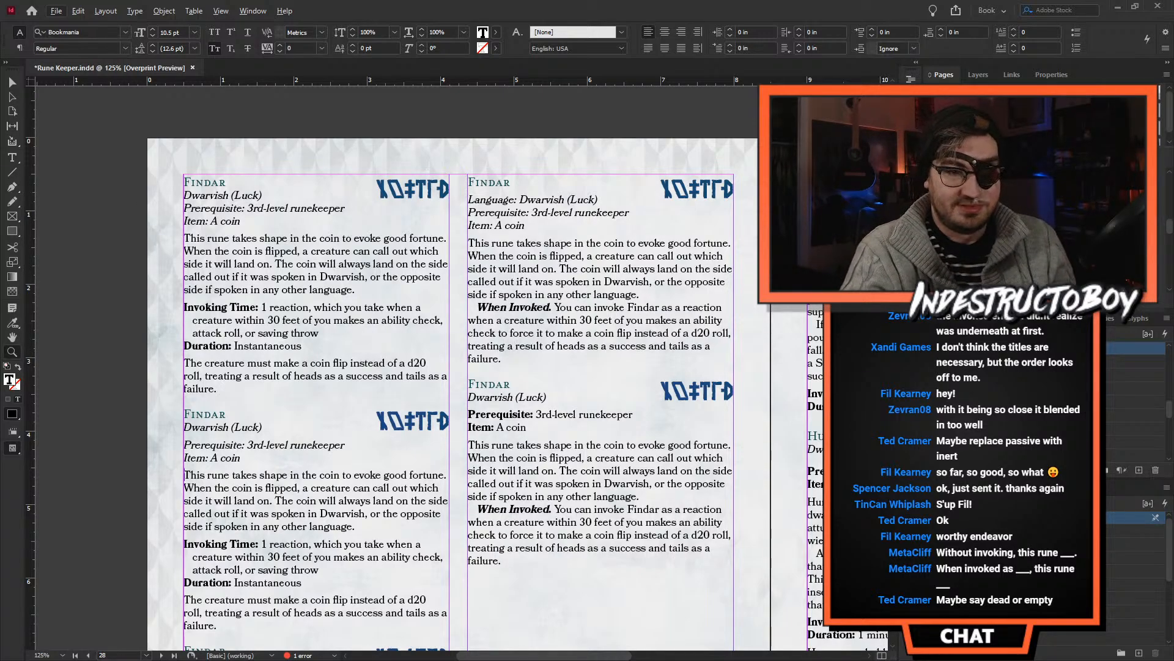
key(ctrl+e)
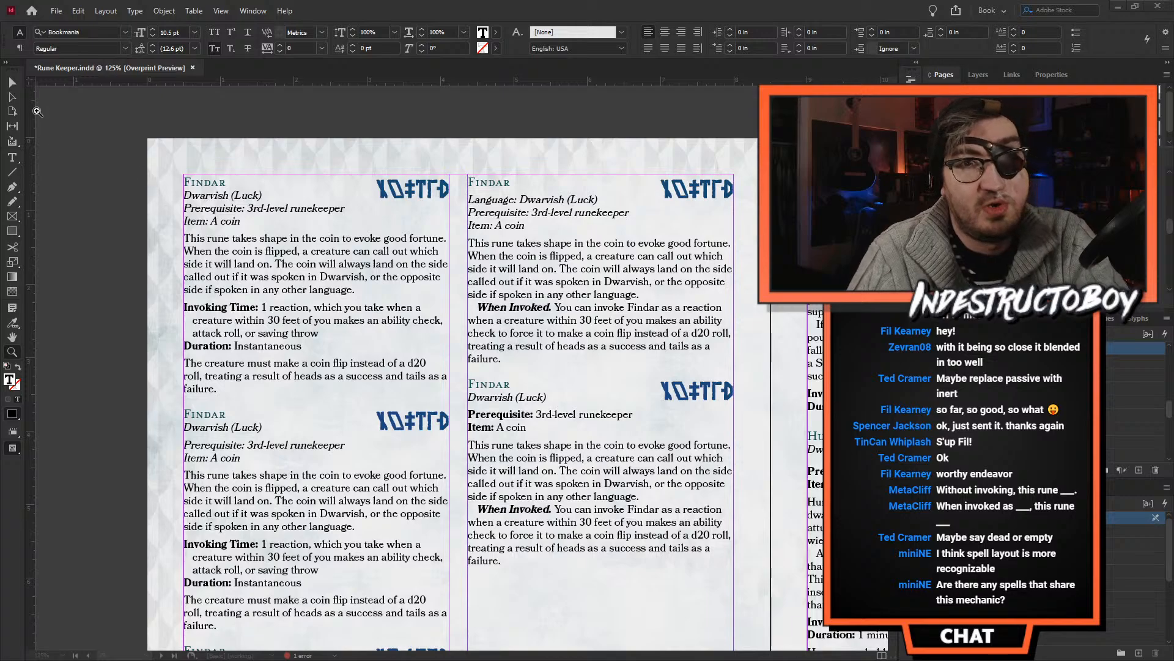
click(14, 80)
drag(8, 70, 11, 97)
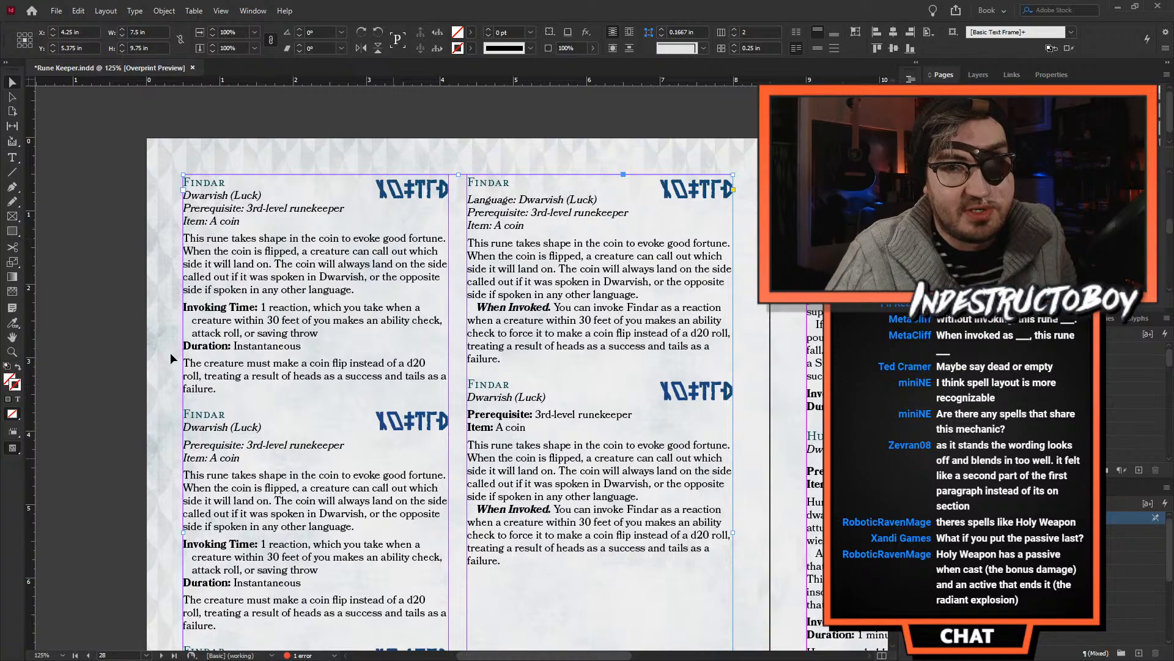
- Examine the passive paragraph of the first Findar entry against the "When Invoked" paragraph in the second column
double_click(249, 278)
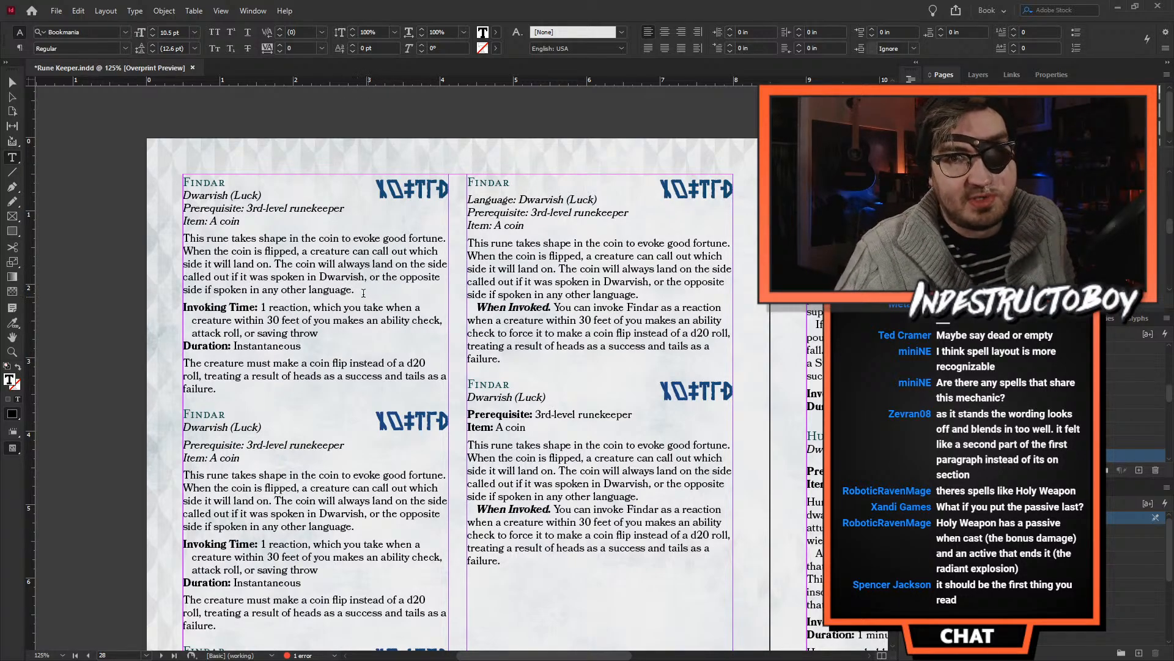
drag(355, 290, 181, 240)
click(205, 262)
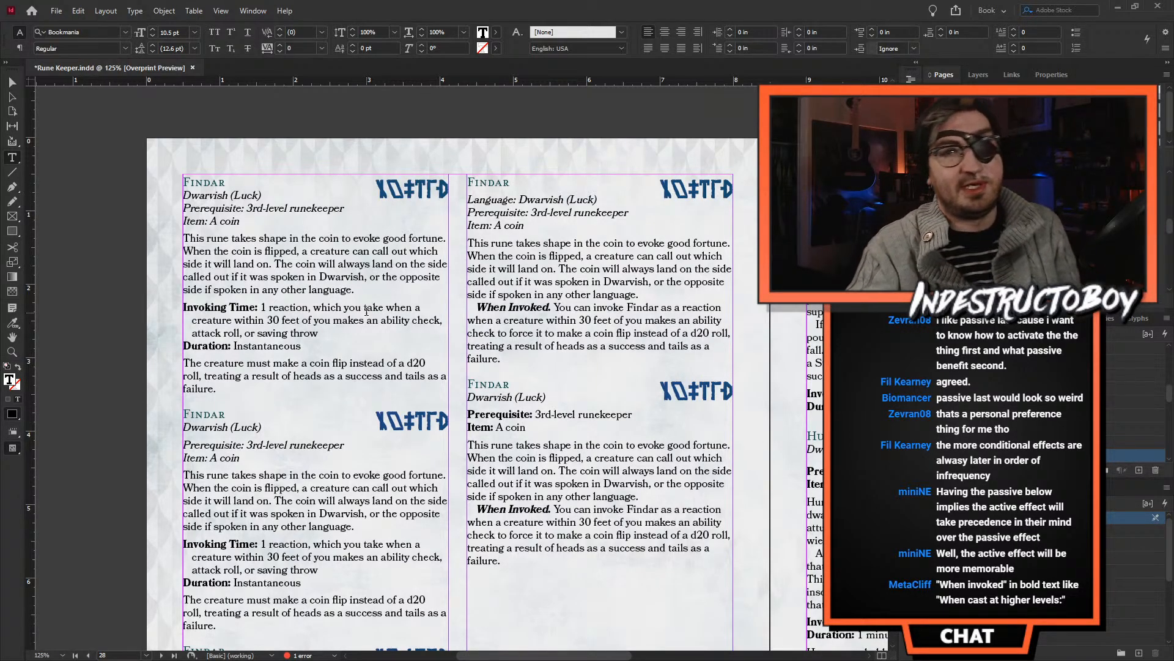
drag(356, 290, 180, 232)
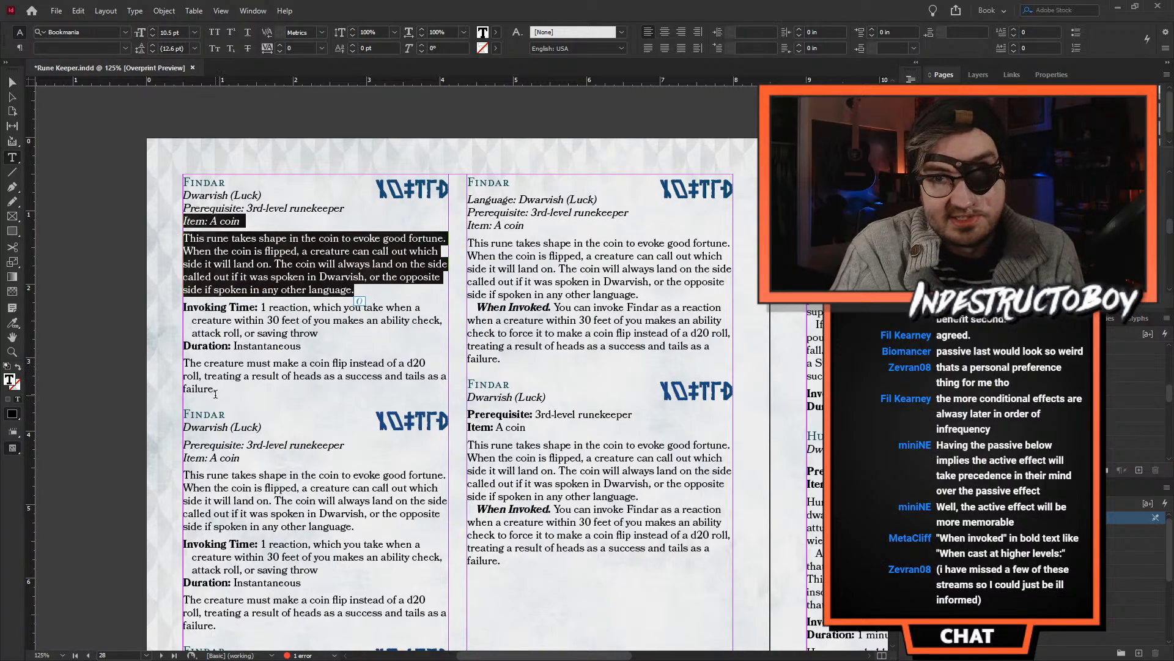
click(218, 414)
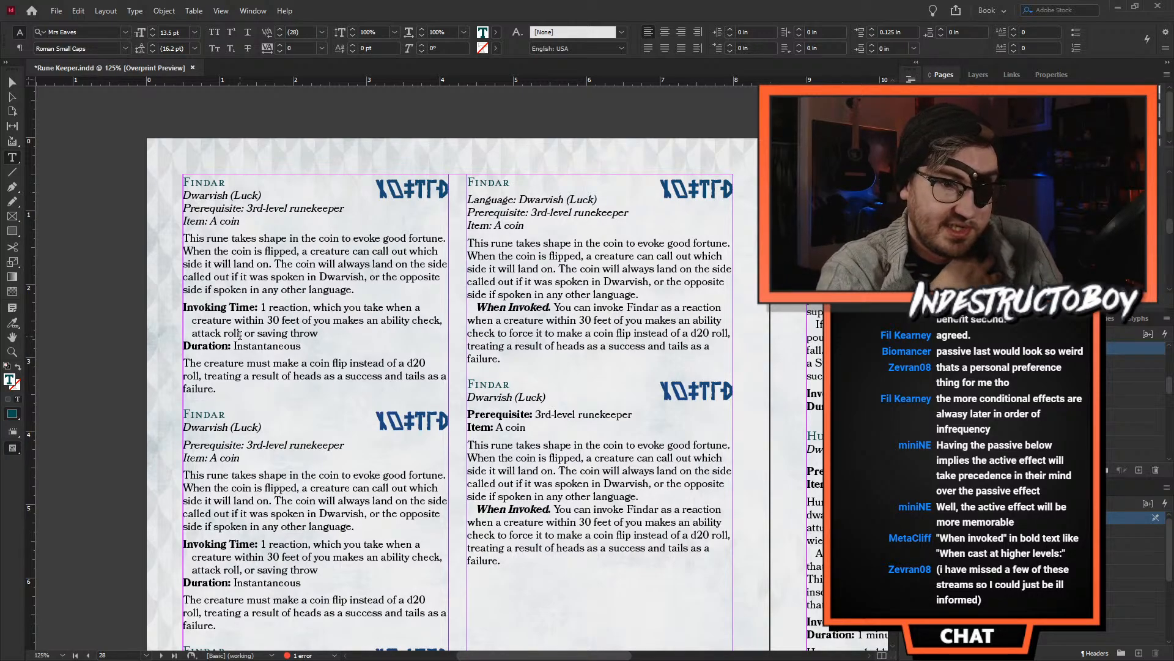
click(539, 319)
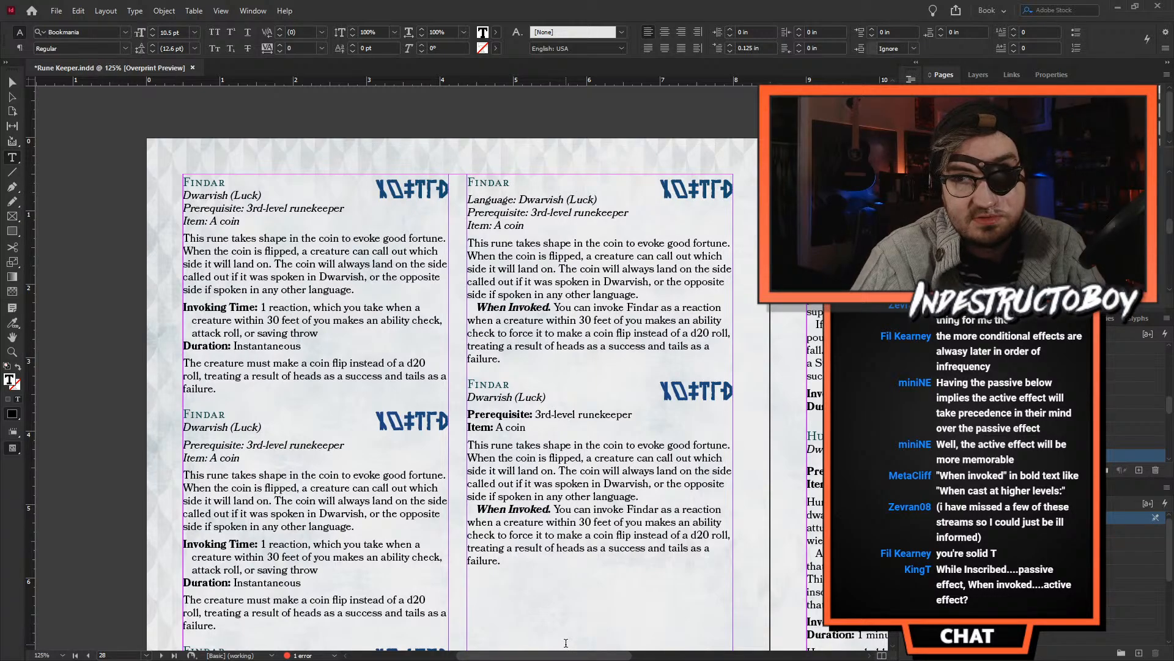
- Try "Invoked Effect" in place of "When Invoked" as the run-in heading of the second column's first Findar entry
double_click(487, 306)
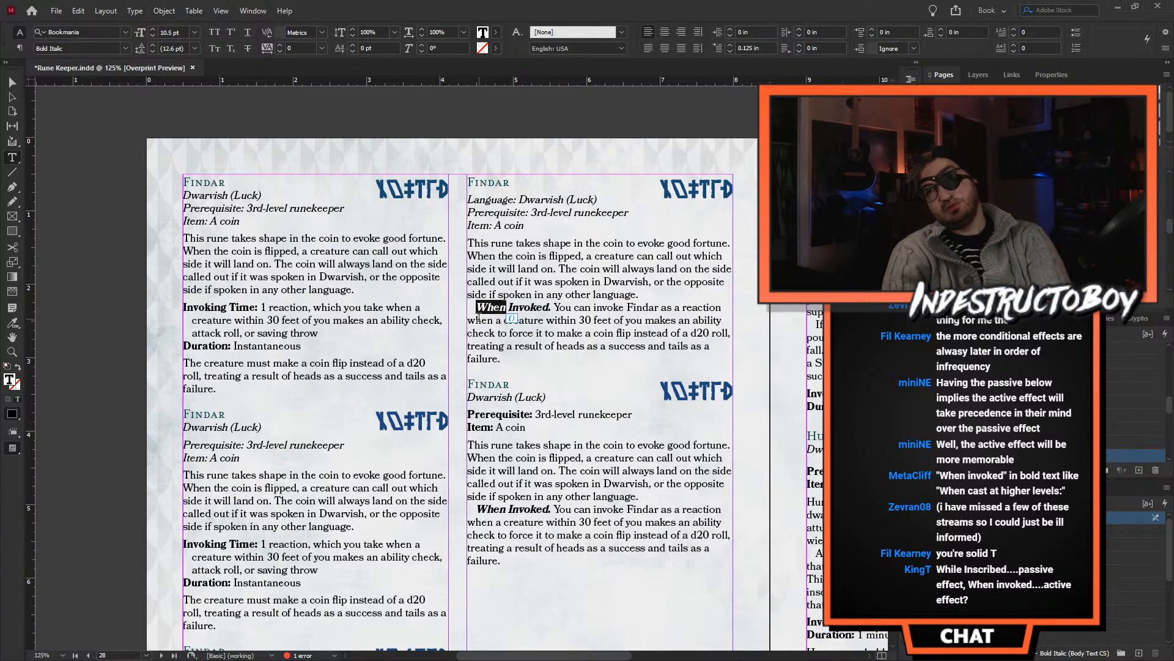
key(BackSpace)
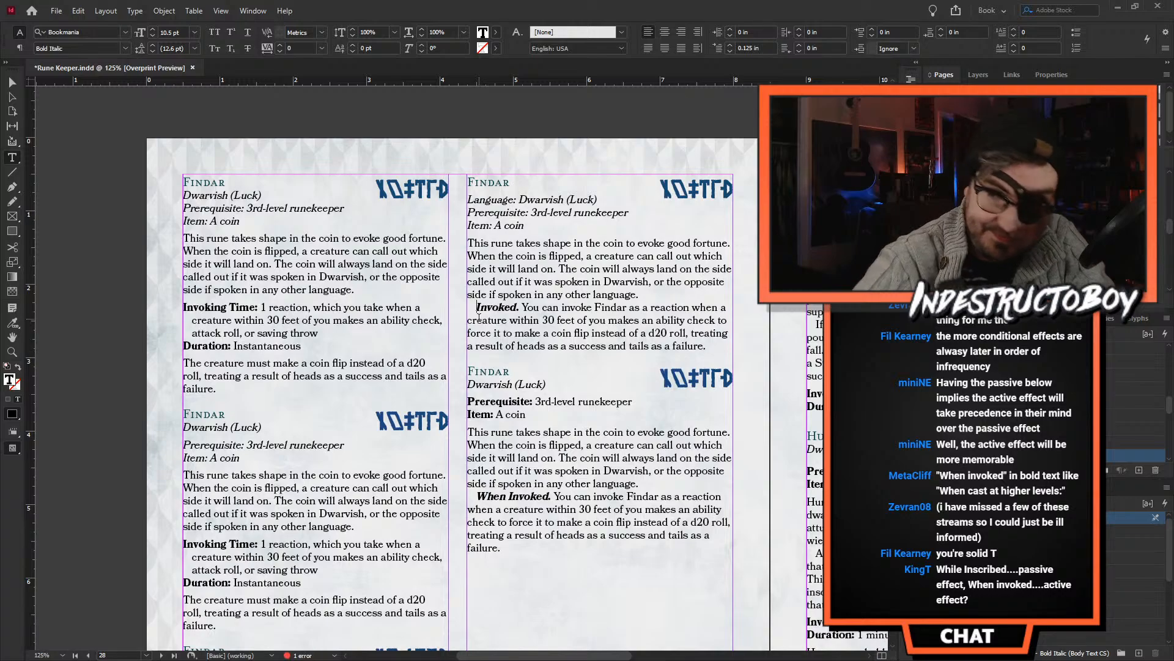
key(Right)
key(Right)
key(Right)
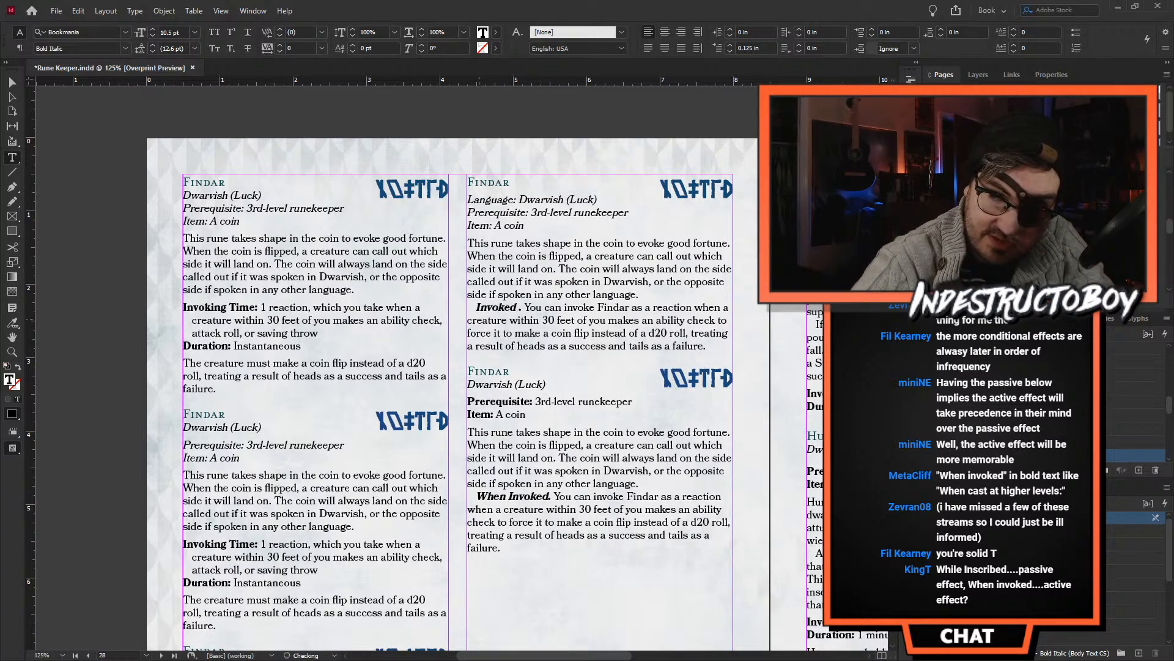
key(Right)
text(Effect)
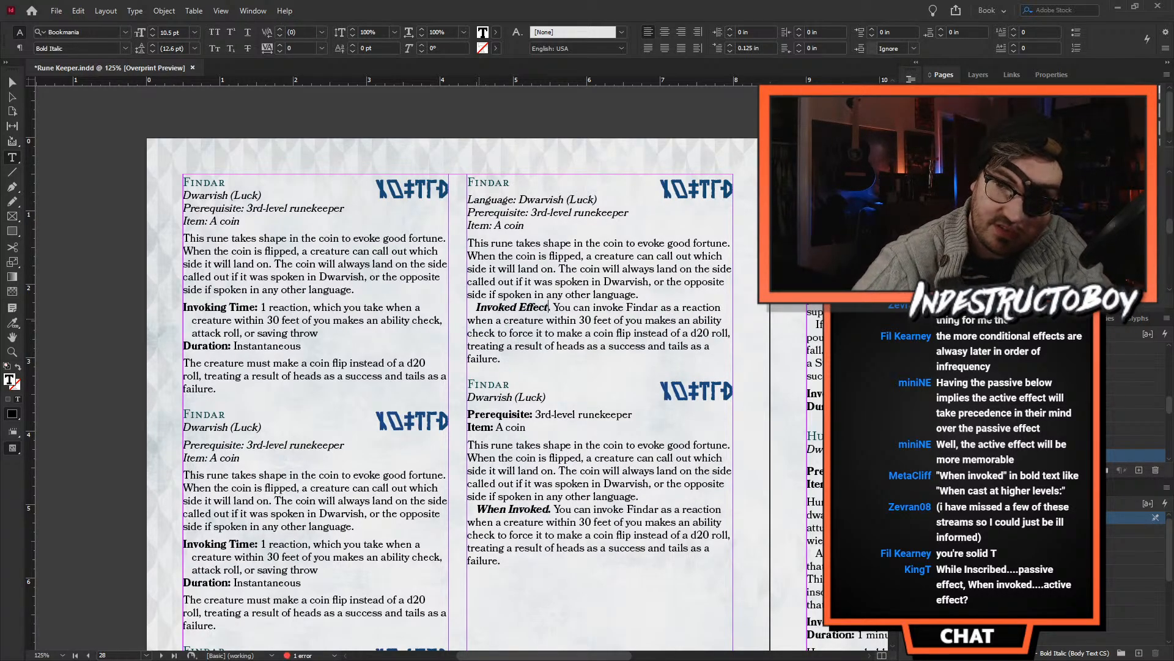
key(Down)
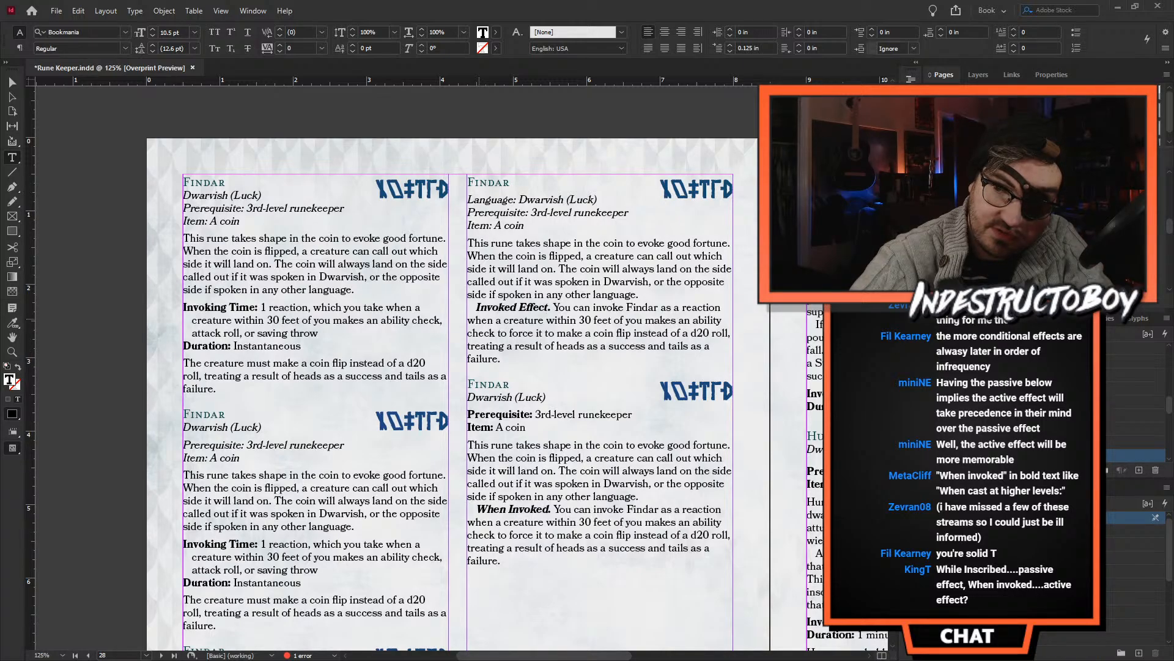
key(Up)
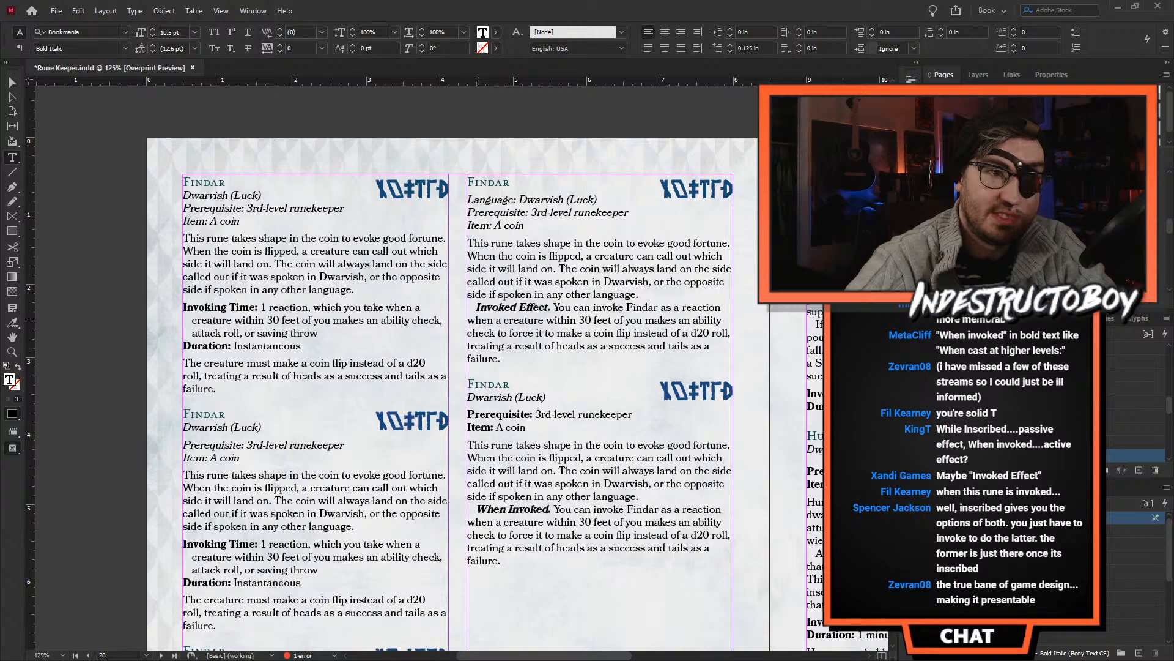
- Try an "Inscribed Effect." lead-in before "This rune takes shape in the coin" in the same Findar entry, and remove it again
click(12, 352)
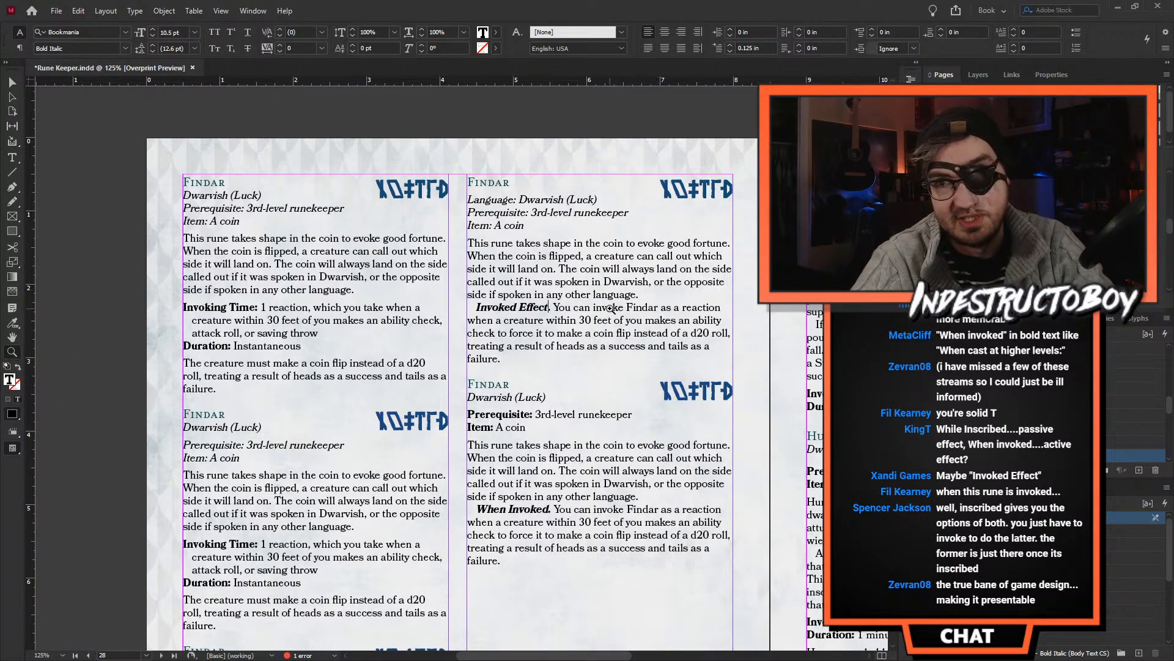
click(634, 313)
click(411, 331)
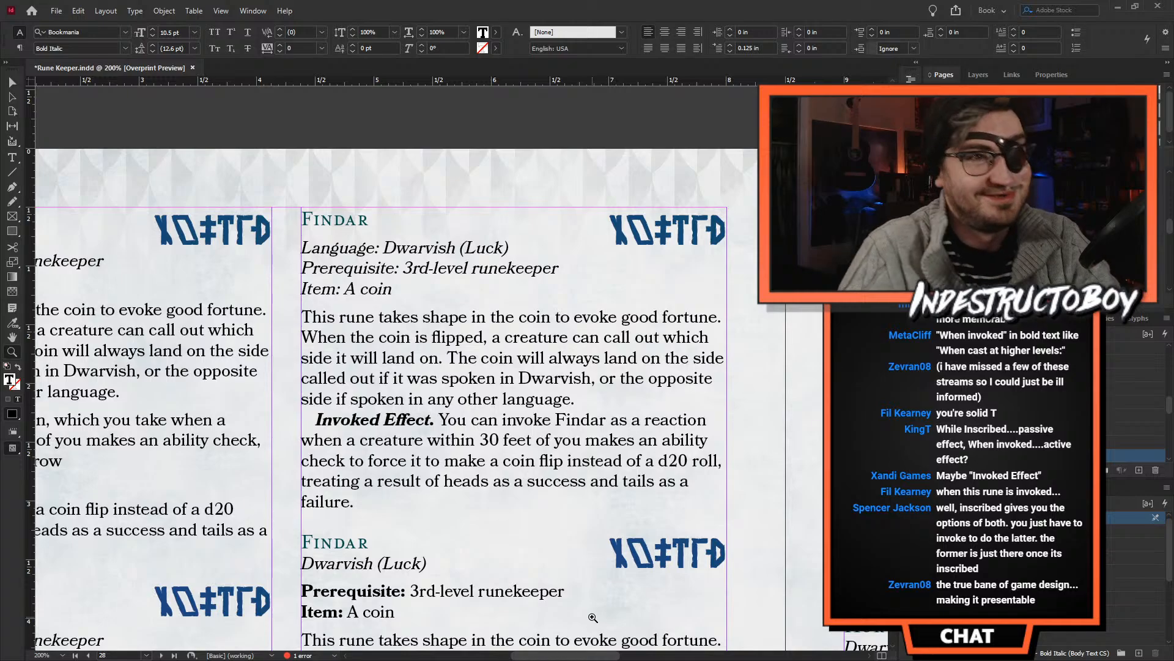
drag(588, 655, 592, 656)
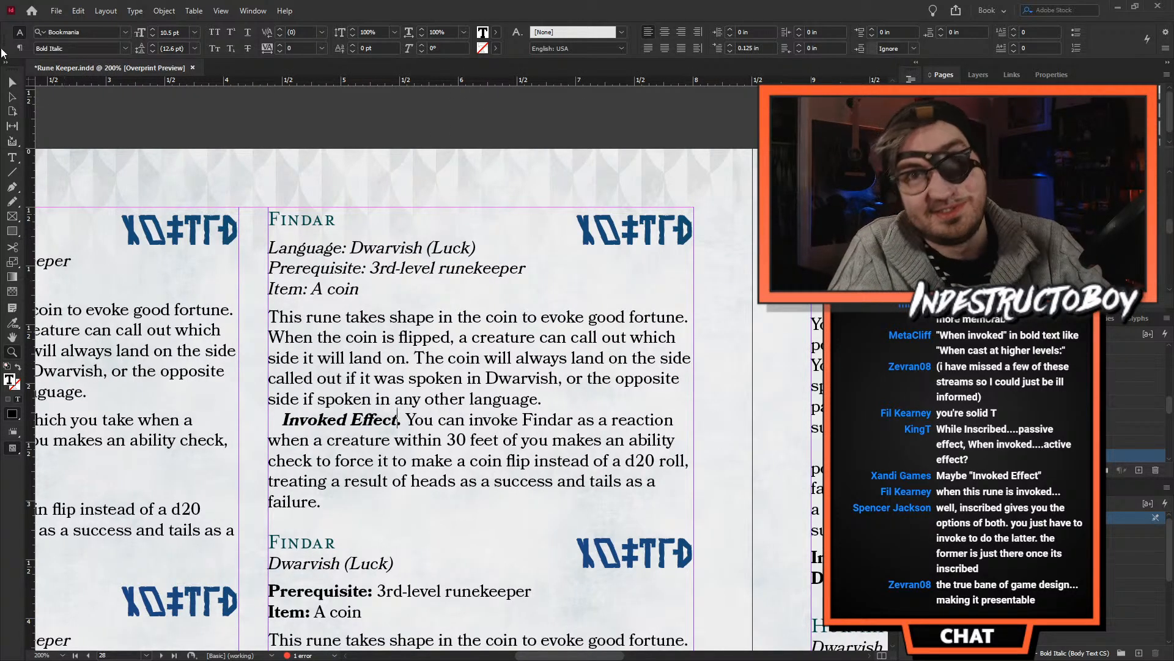
click(11, 81)
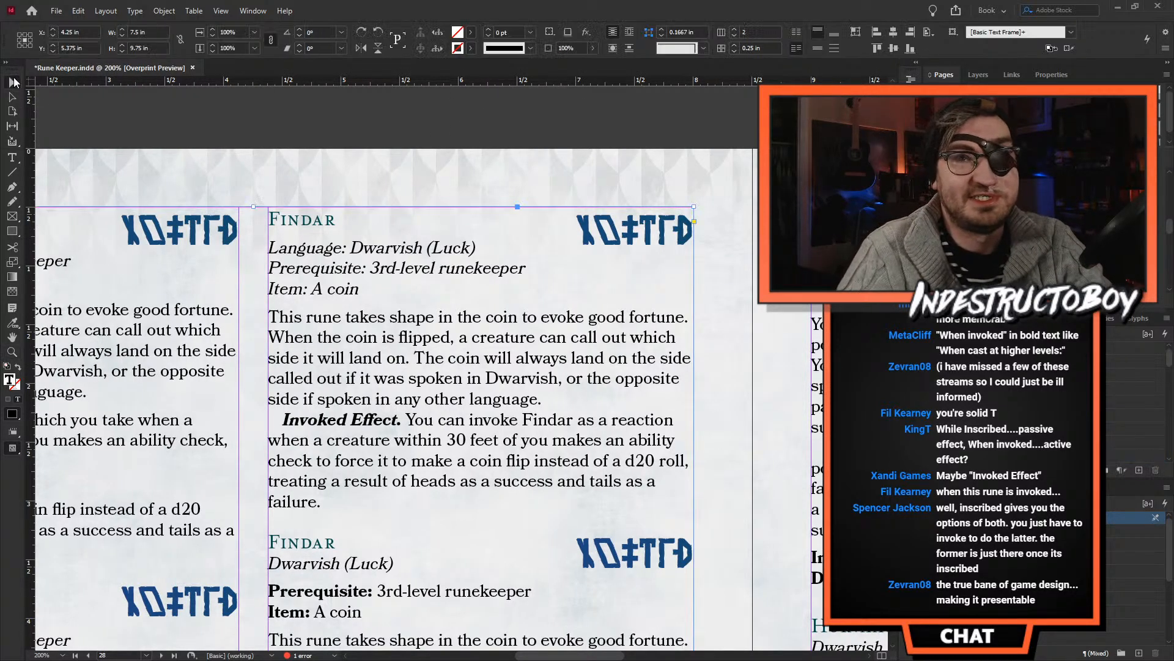
click(285, 333)
key(Up)
key(Home)
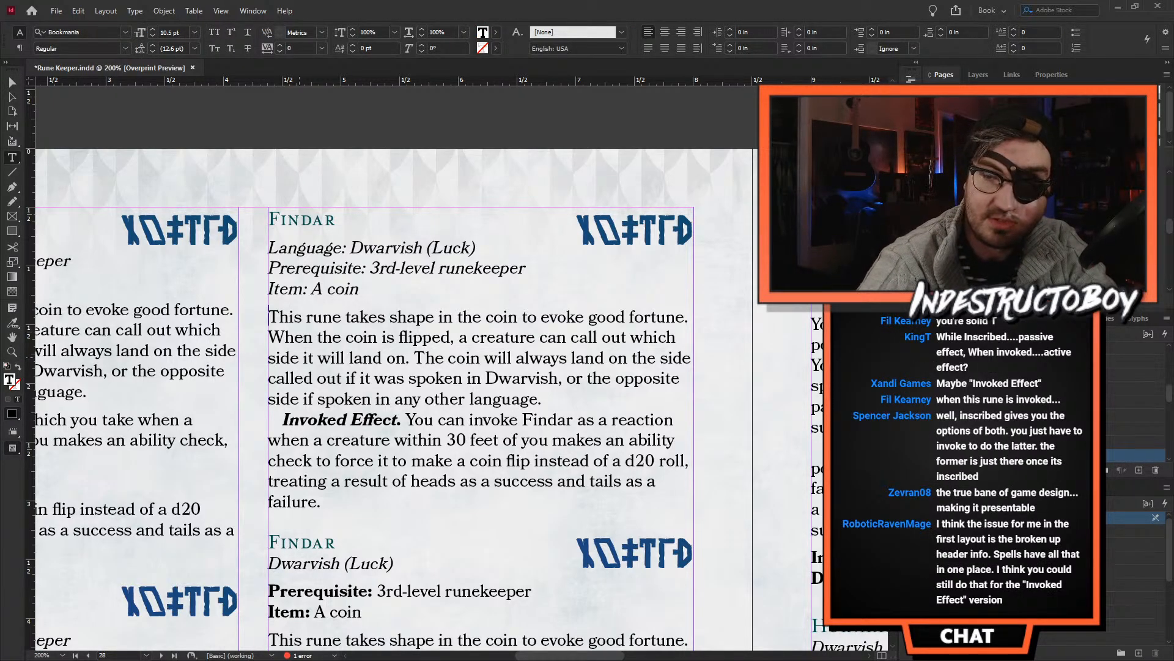
text(Inscribed)
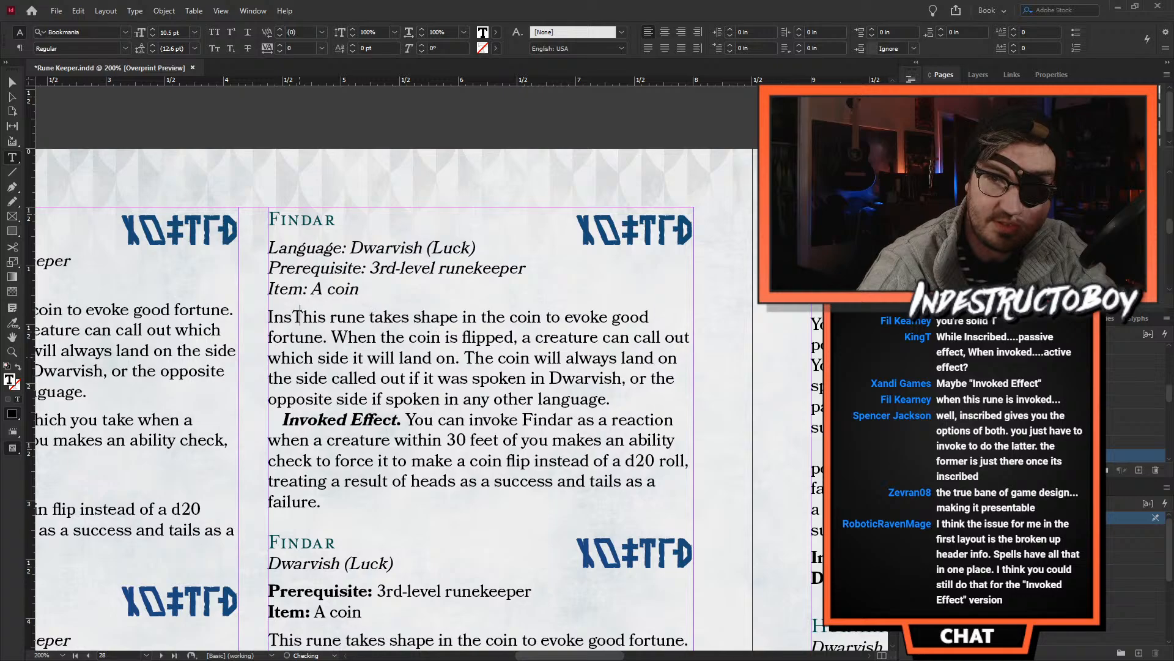
text( Effect.)
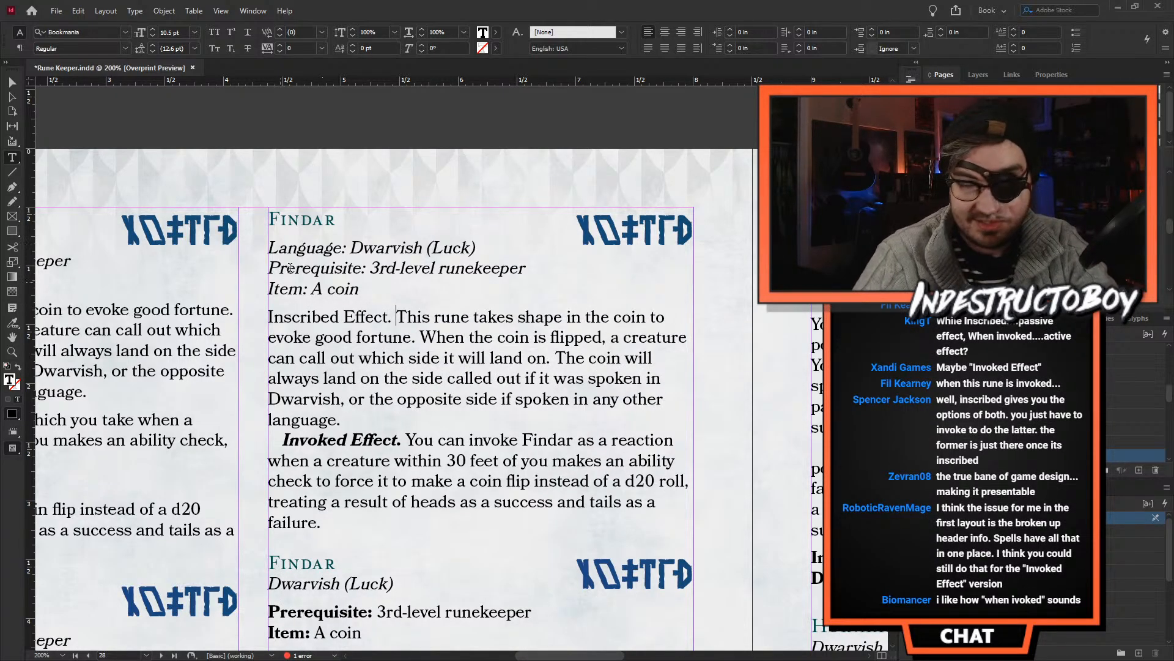
drag(396, 316, 261, 316)
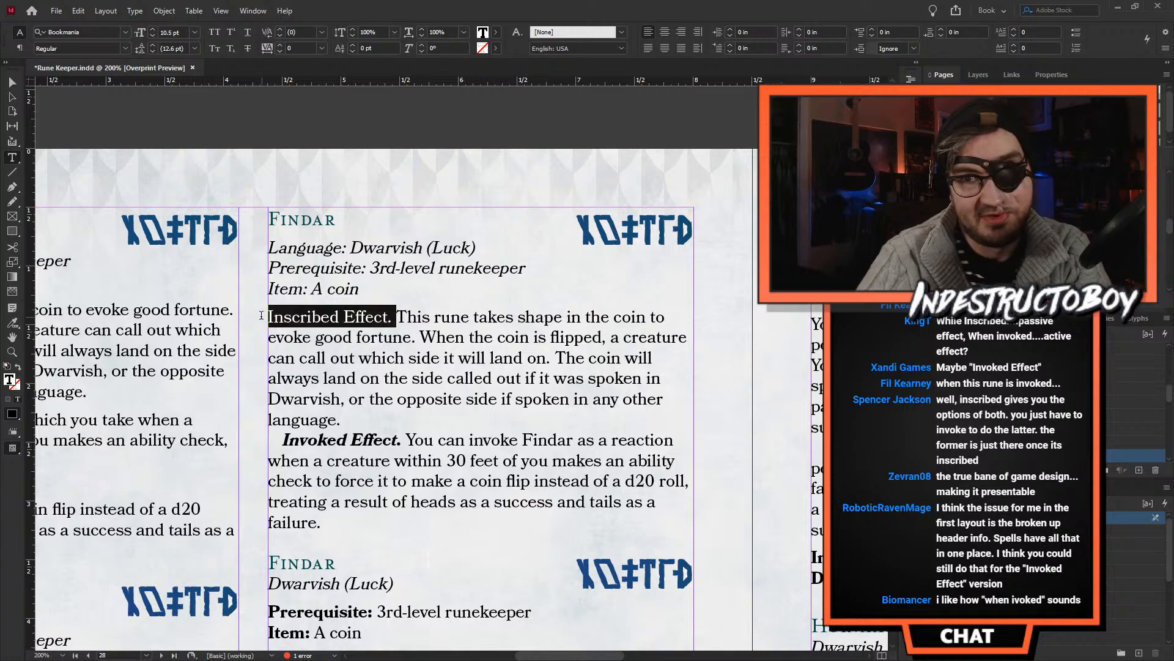
key(BackSpace)
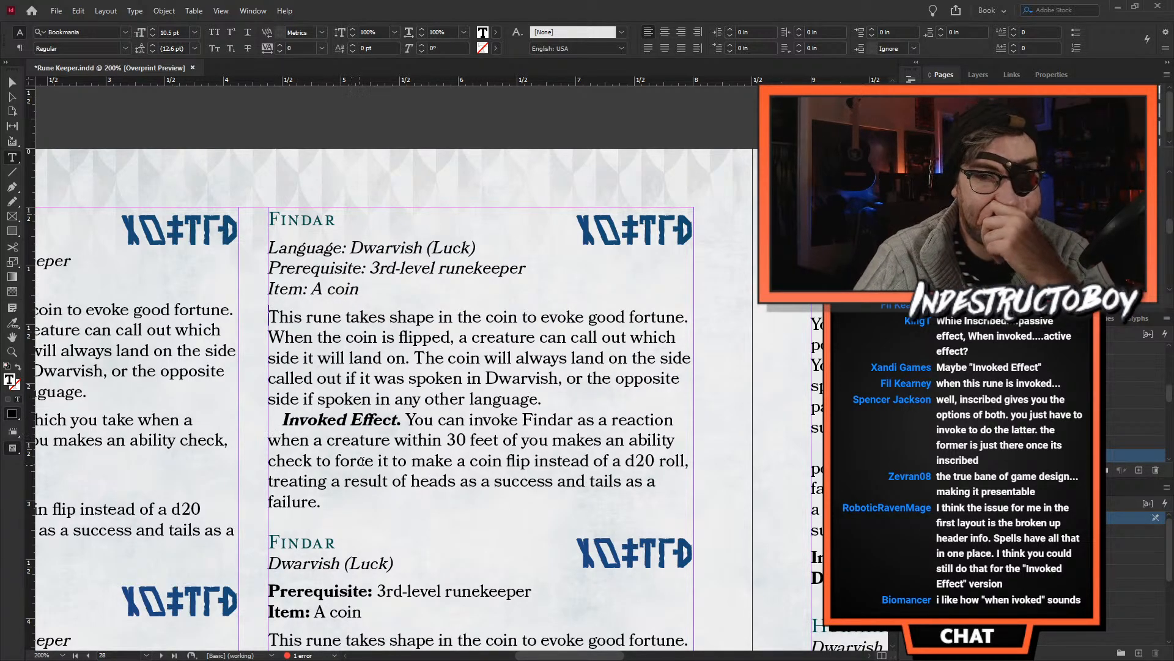
- Change the run-in heading "Invoked Effect." back to "When Invoked." in the second column's first Findar entry
scroll(363, 454, down, 3)
scroll(362, 454, up, 2)
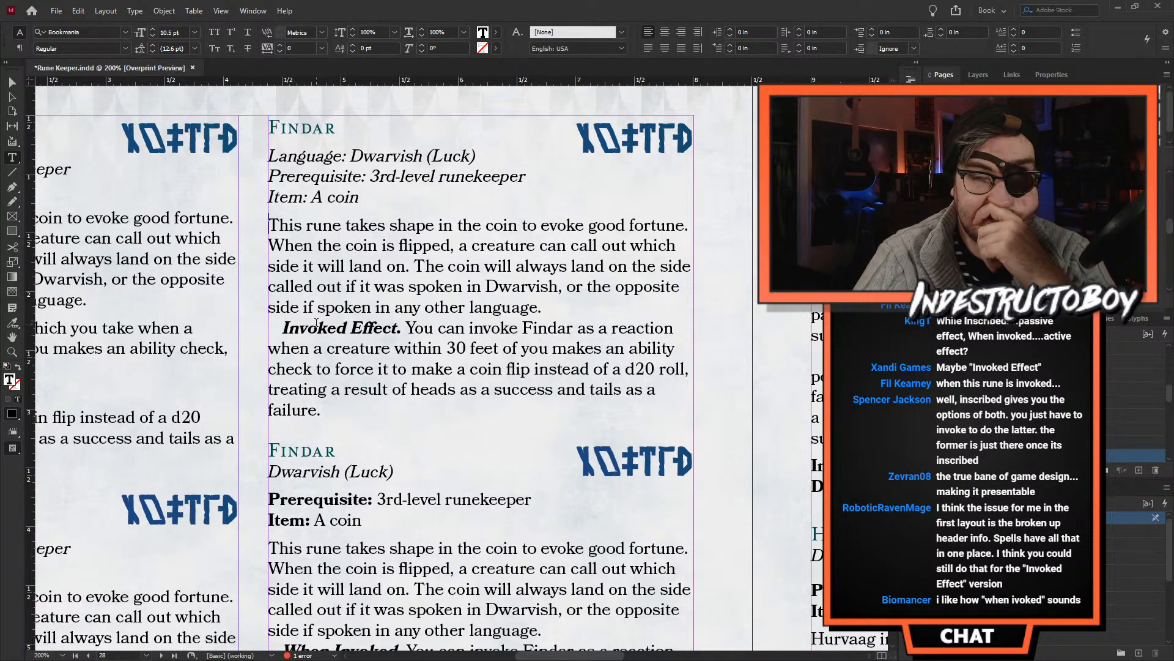
double_click(317, 328)
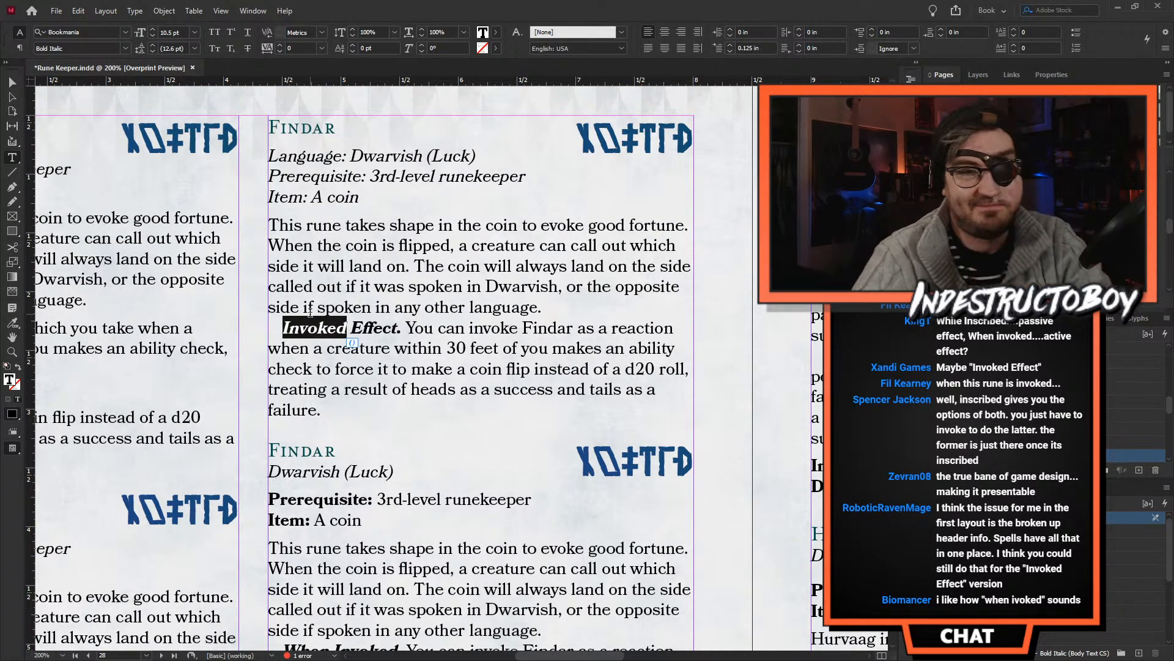
text(Wje)
key(BackSpace)
key(BackSpace)
text(hj)
key(BackSpace)
text(en Invo)
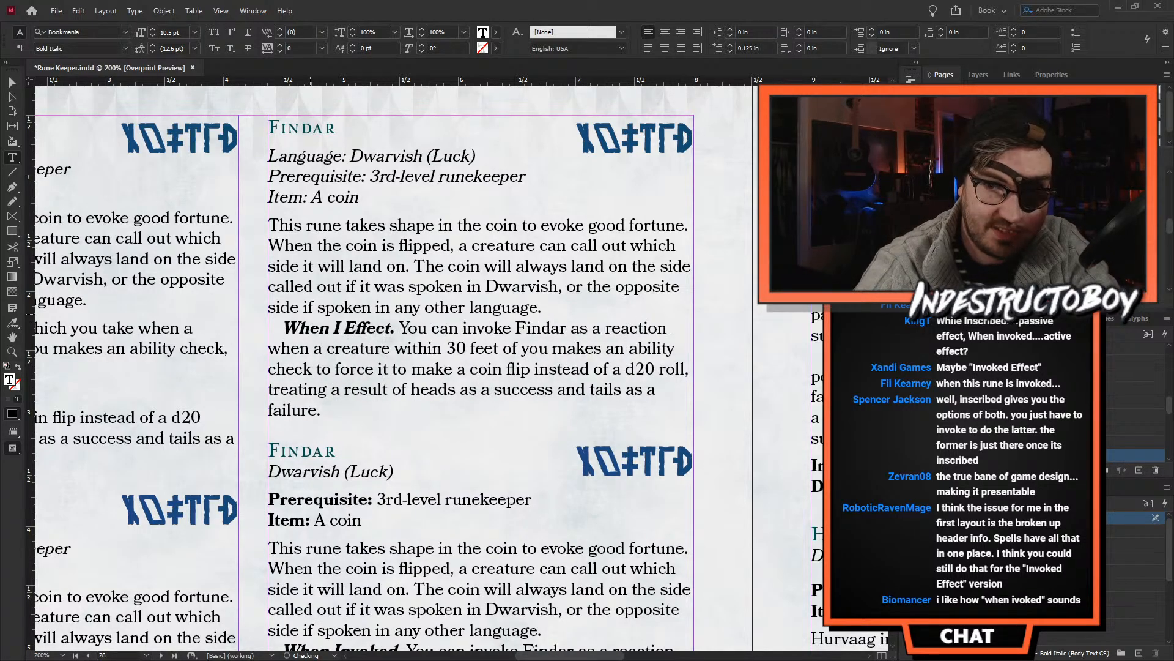
text(ked)
key(Delete)
key(Delete)
key(Delete)
key(Delete)
key(Delete)
key(Delete)
key(Delete)
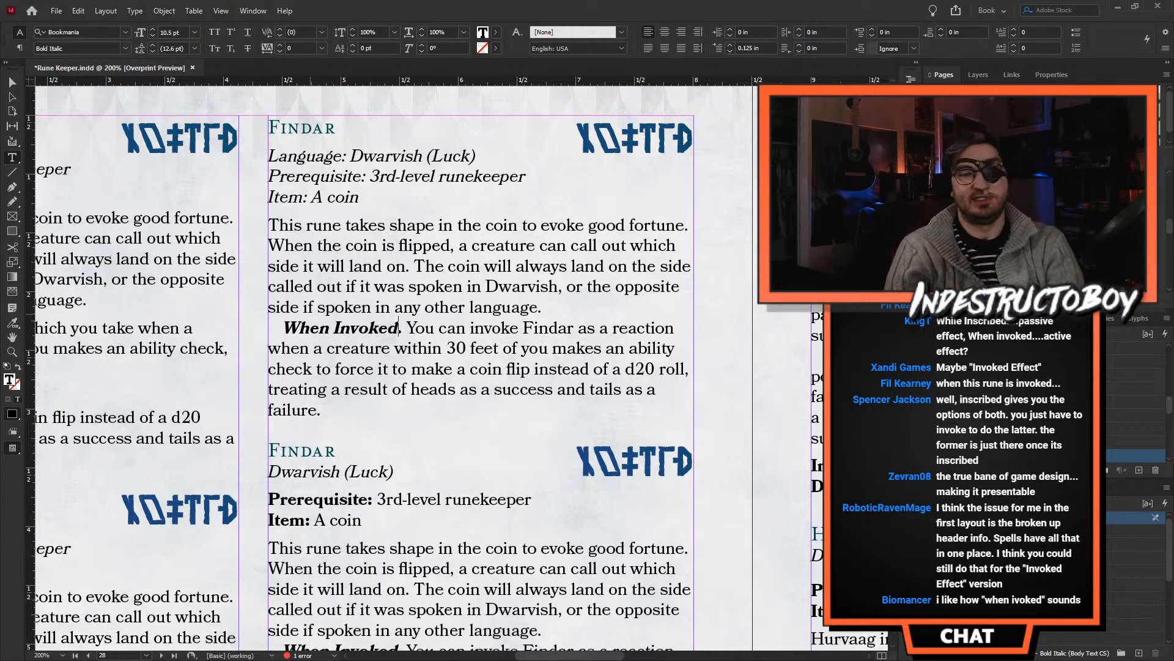
text(.)
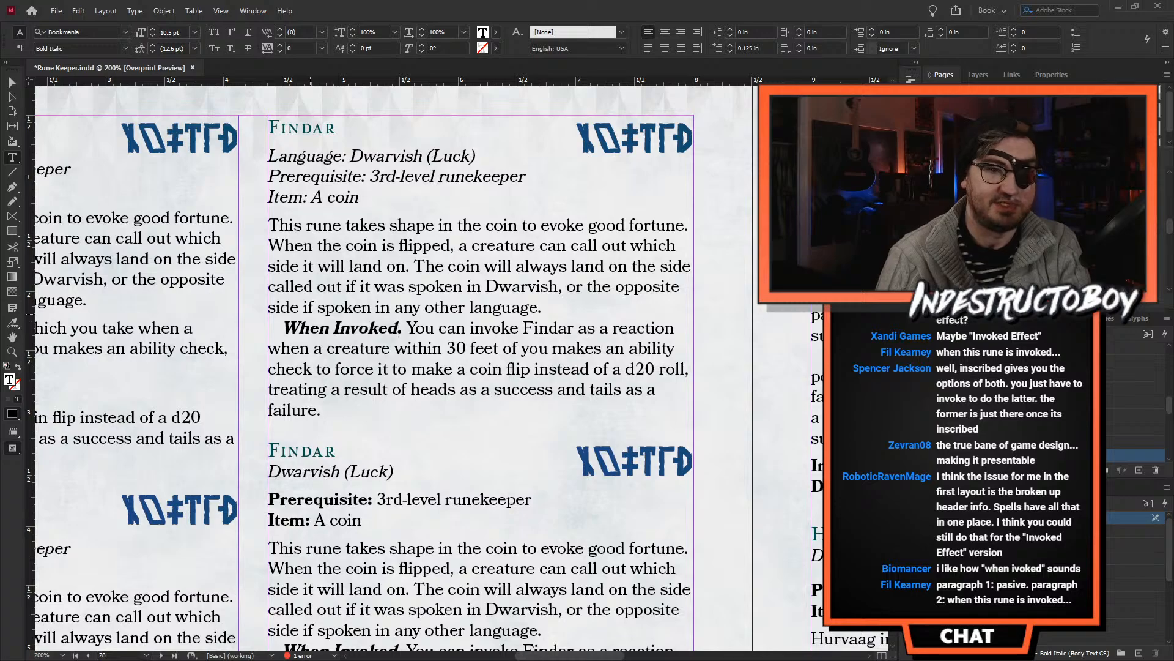
key(BackSpace)
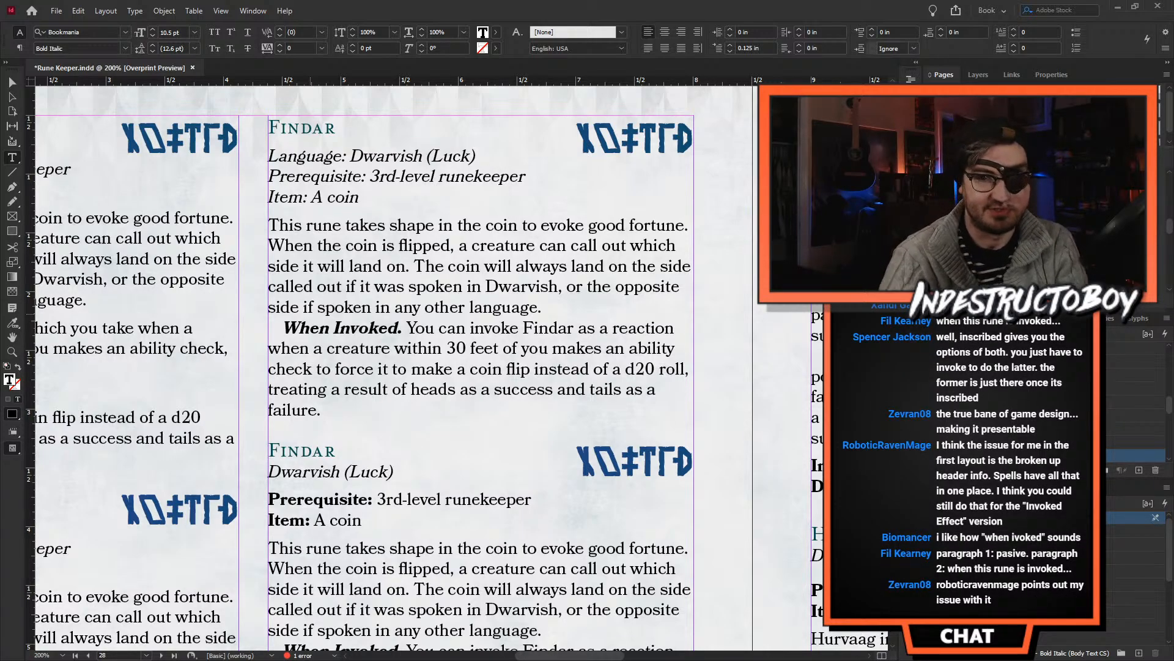
text(.)
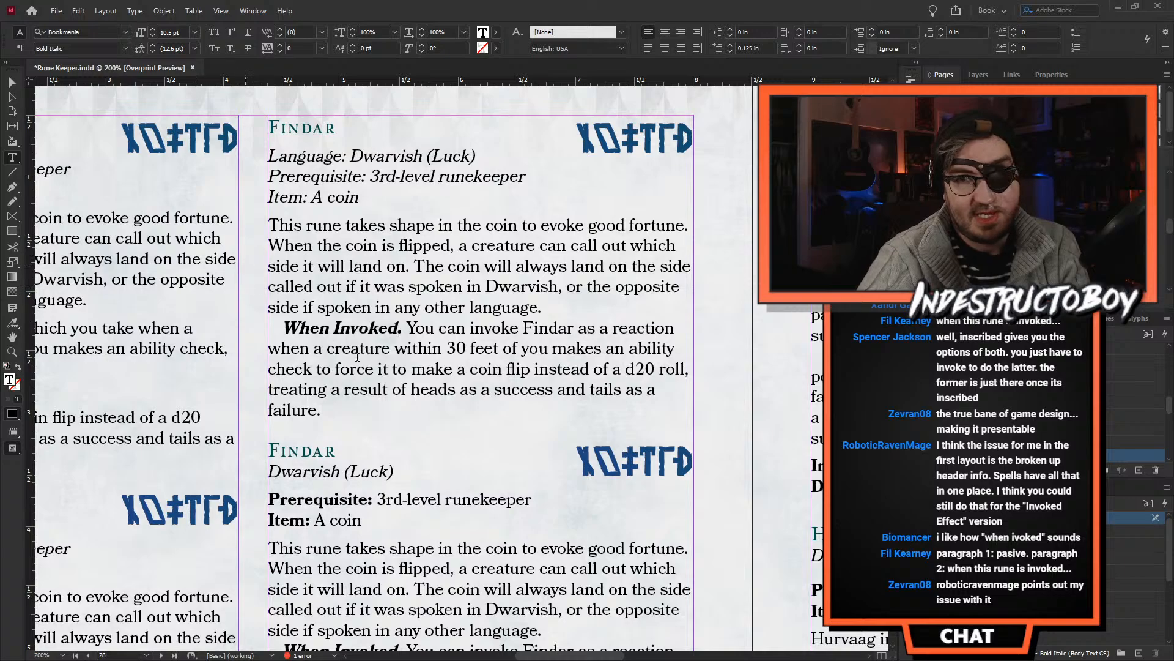
- Compare the "When Invoked" heading with the Invoking Time and Duration lines of the first column's first Findar entry
double_click(318, 329)
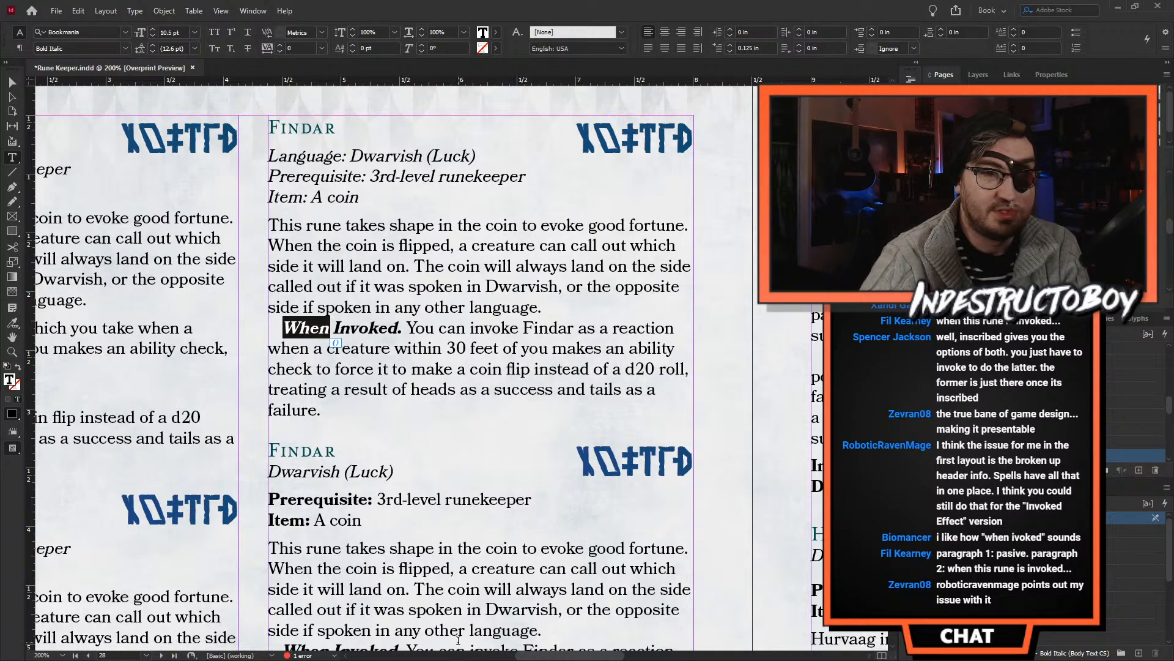
drag(534, 655, 478, 654)
drag(434, 389, 259, 348)
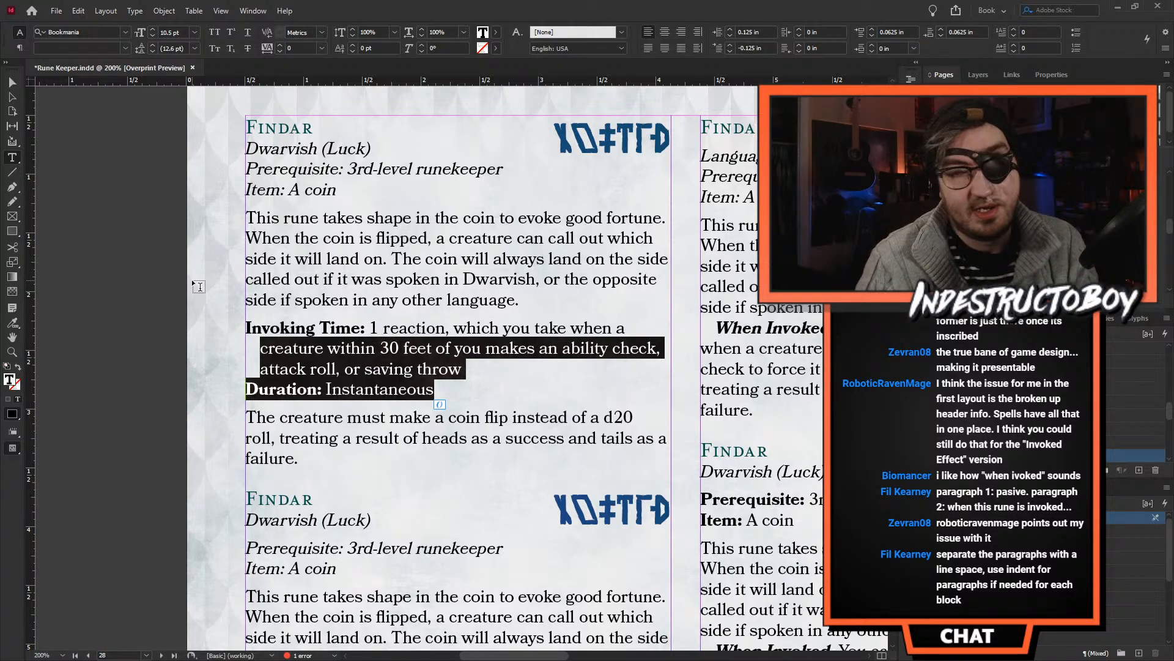
- Compare the first column's Findar layouts and separate Invoking Time and Duration lines with the reaction wording in the second column's "When Invoked" paragraph
click(342, 297)
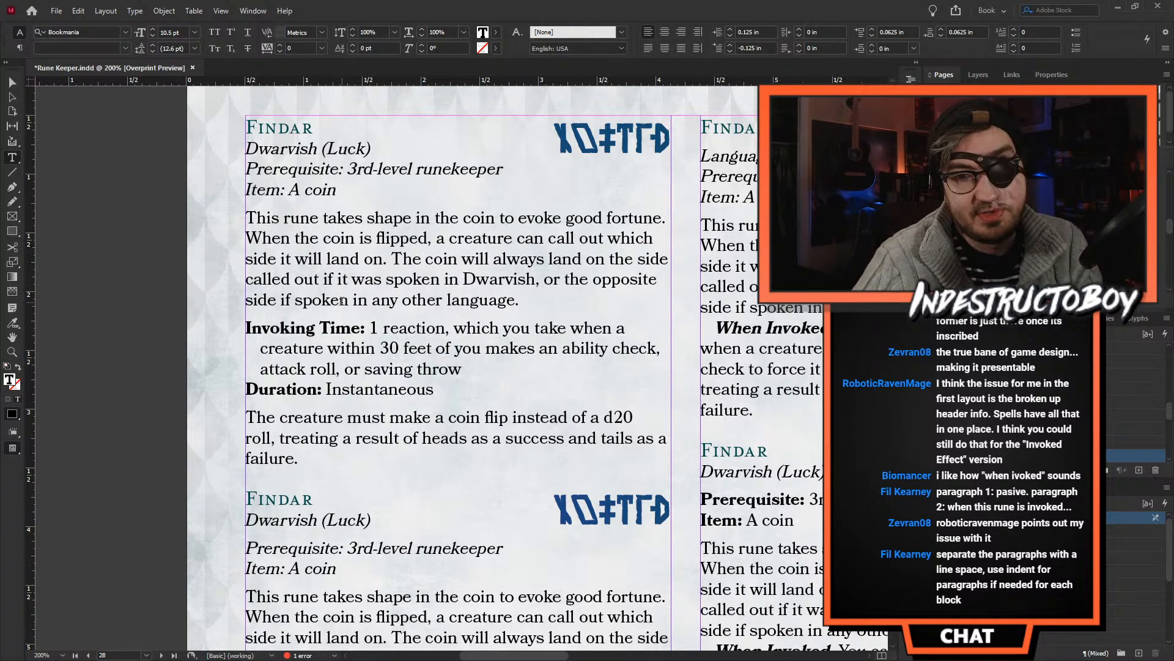
scroll(336, 302, down, 6)
scroll(336, 301, down, 5)
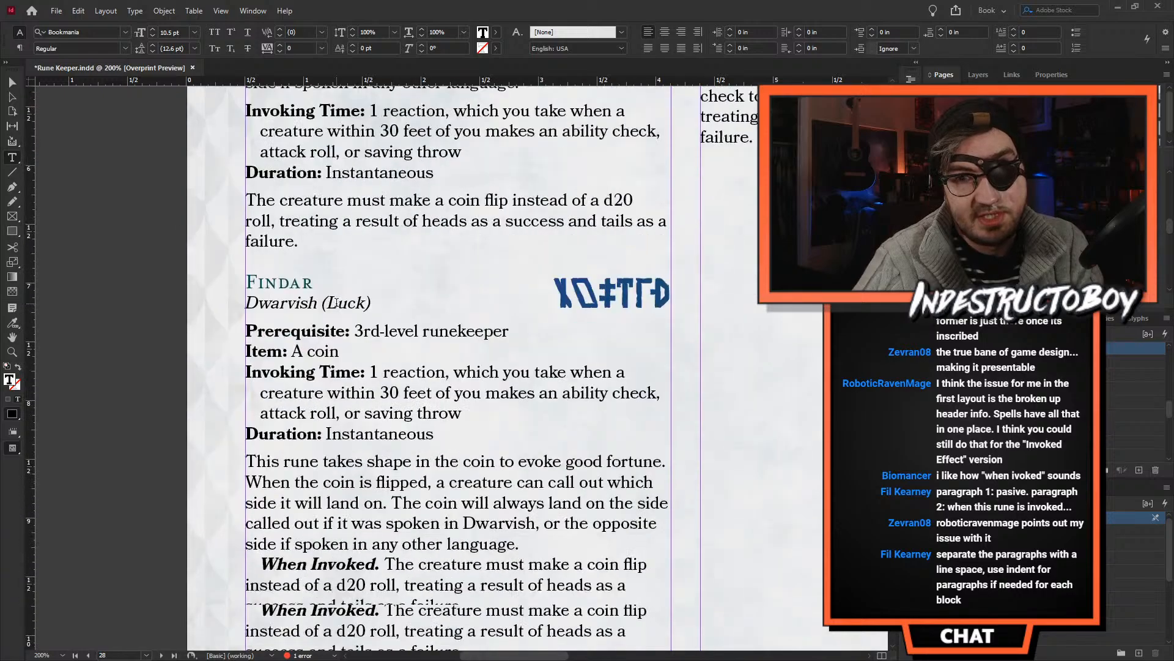
scroll(278, 313, up, 4)
scroll(278, 313, up, 3)
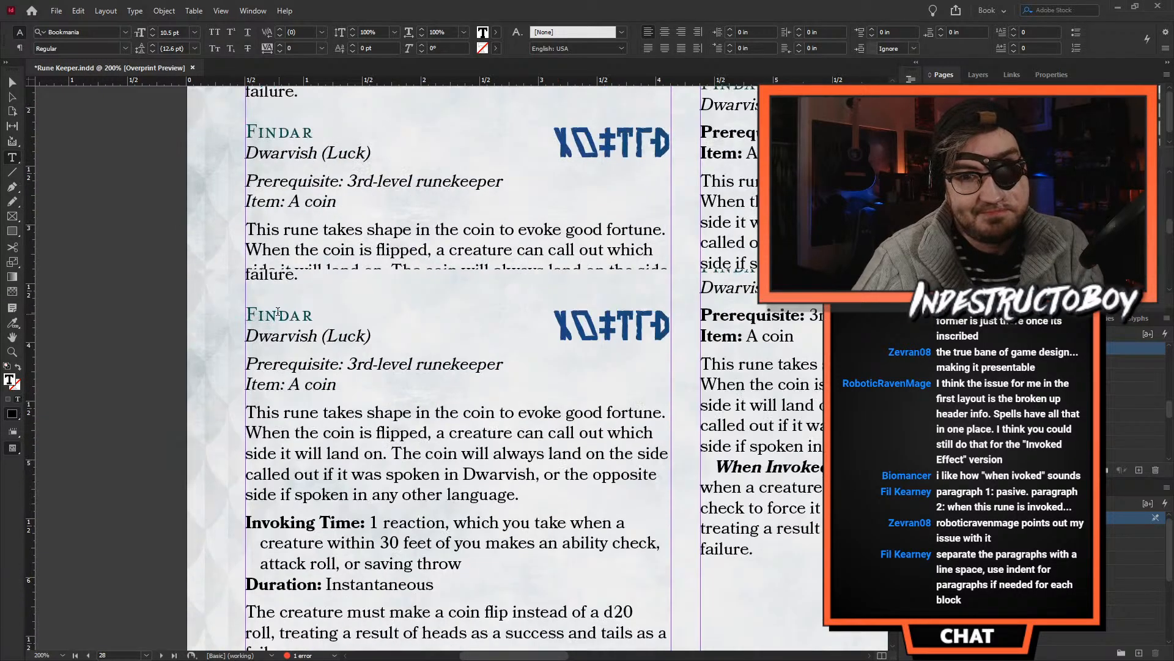
click(440, 385)
drag(441, 384, 138, 330)
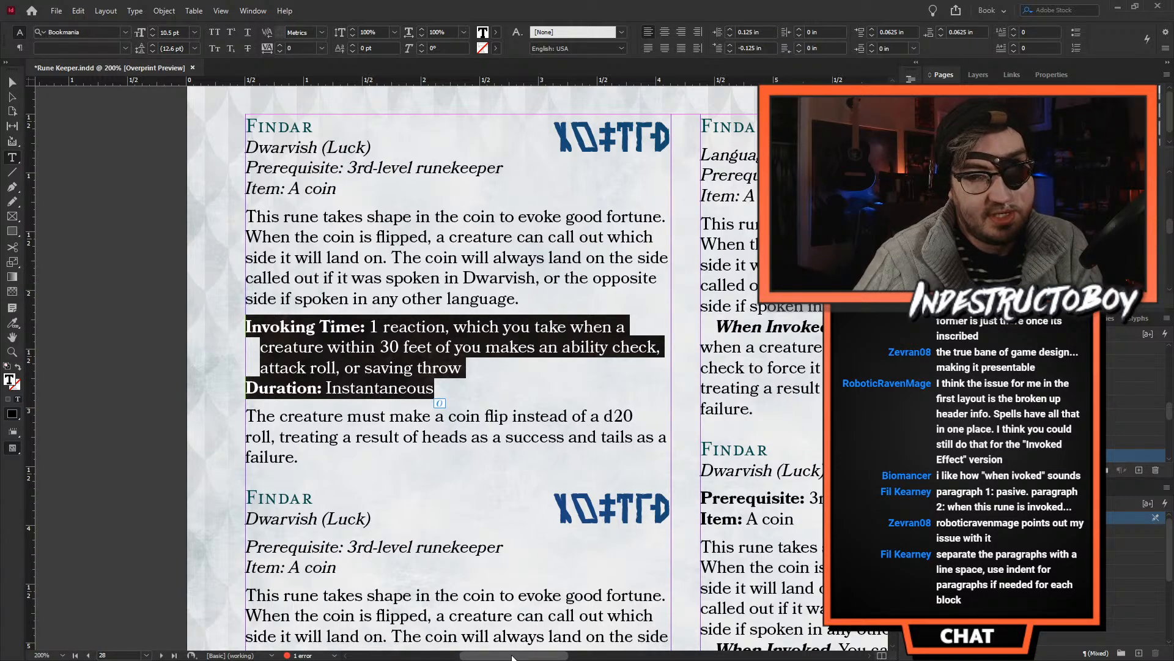
drag(513, 655, 565, 657)
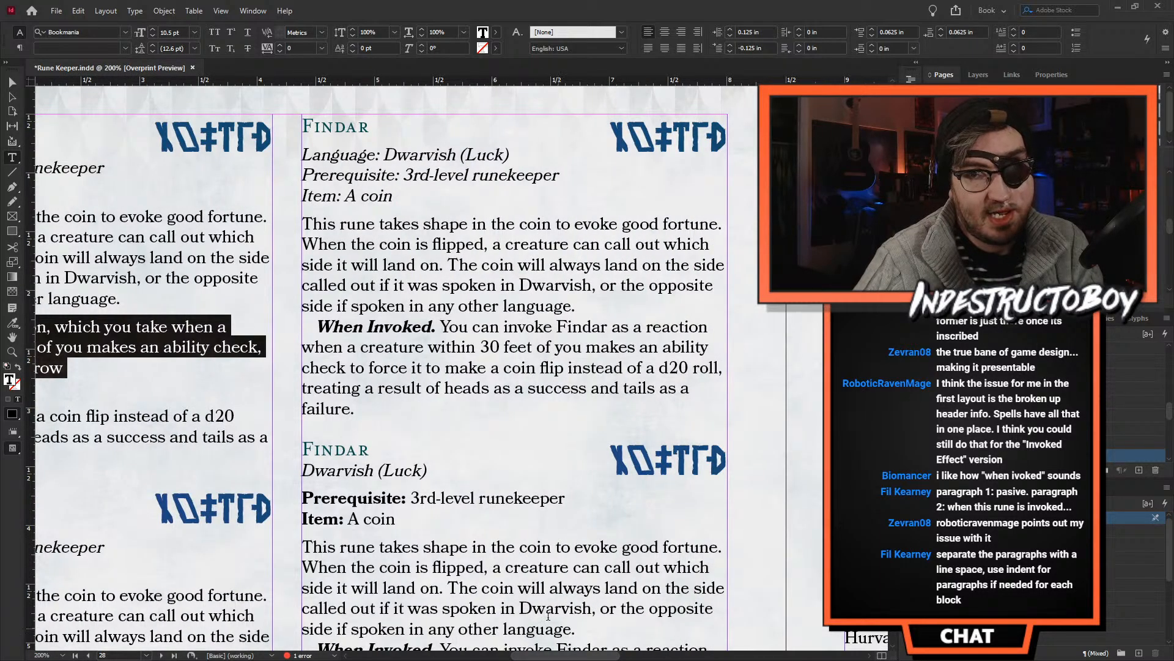
click(369, 346)
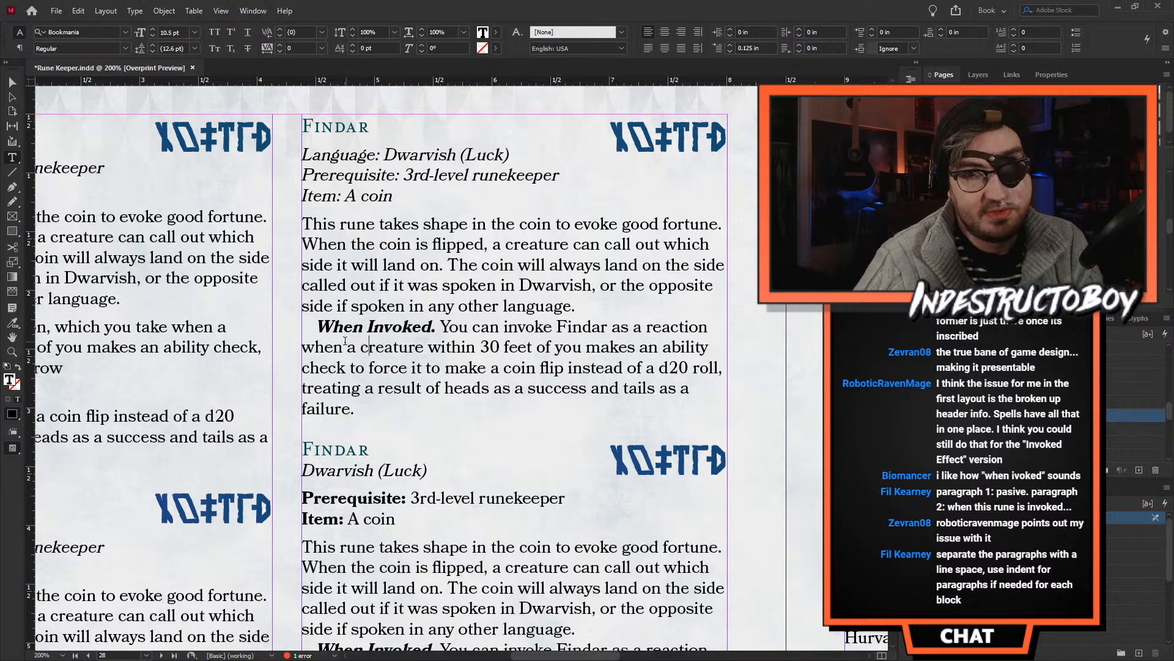
drag(316, 326, 440, 321)
click(467, 346)
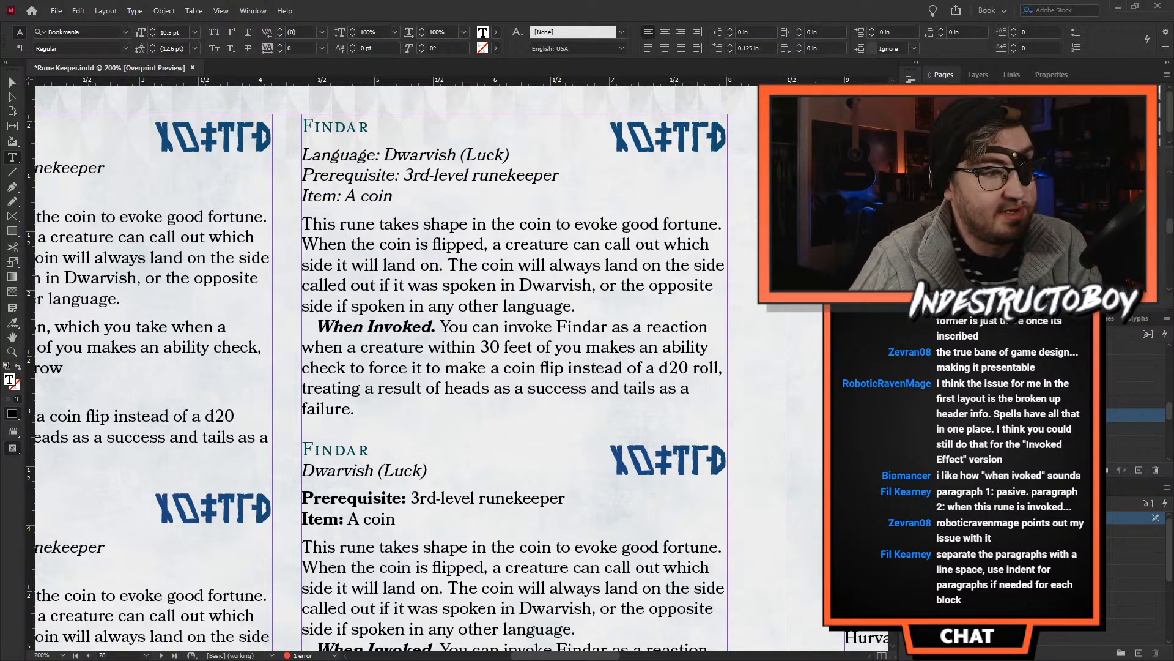
- Examine the first column's last Findar entry, where Prerequisite, Item, Invoking Time and Duration are grouped above the description
key(alt+Tab)
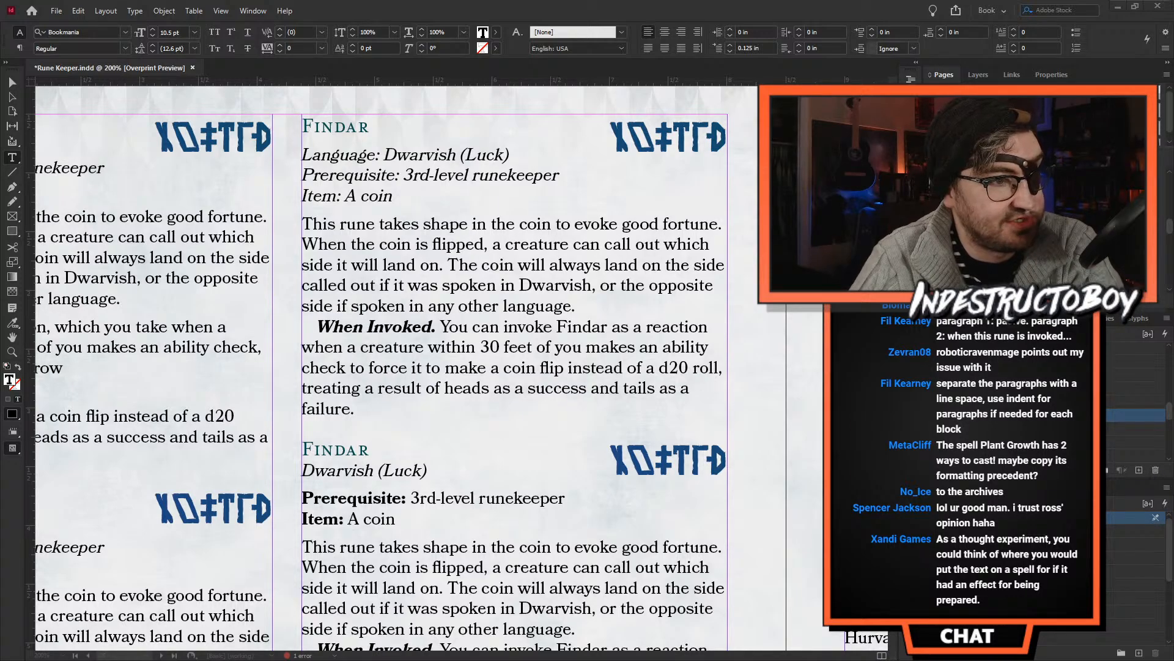
scroll(300, 369, down, 5)
drag(585, 654, 531, 652)
scroll(392, 397, down, 6)
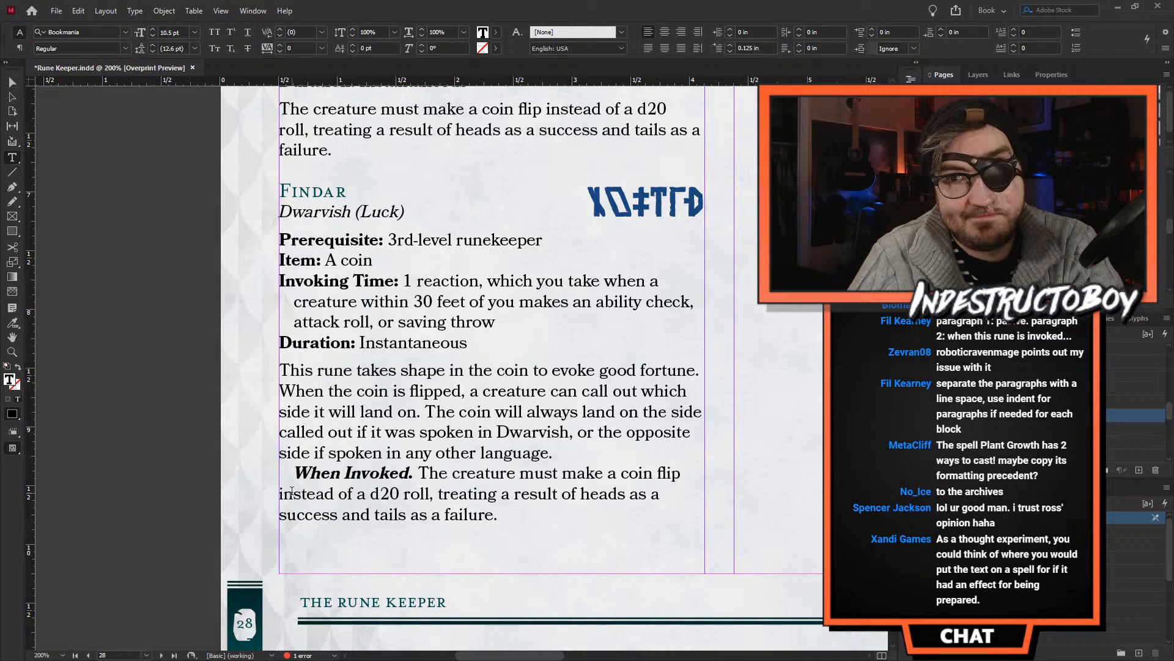
scroll(489, 367, up, 3)
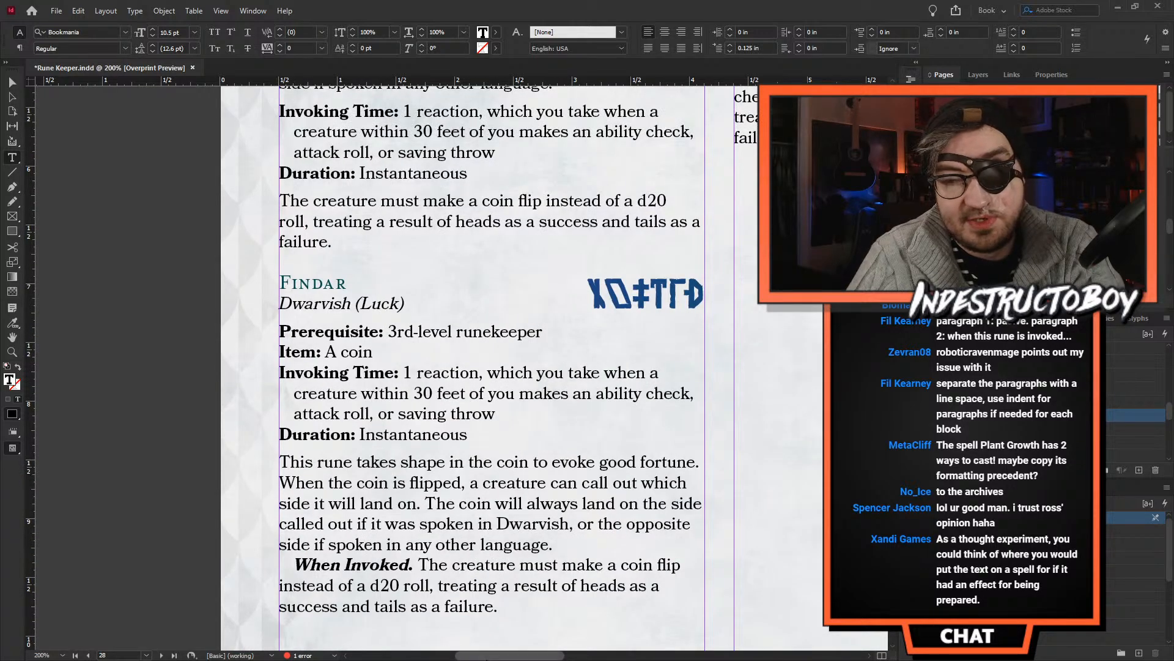
drag(482, 655, 509, 631)
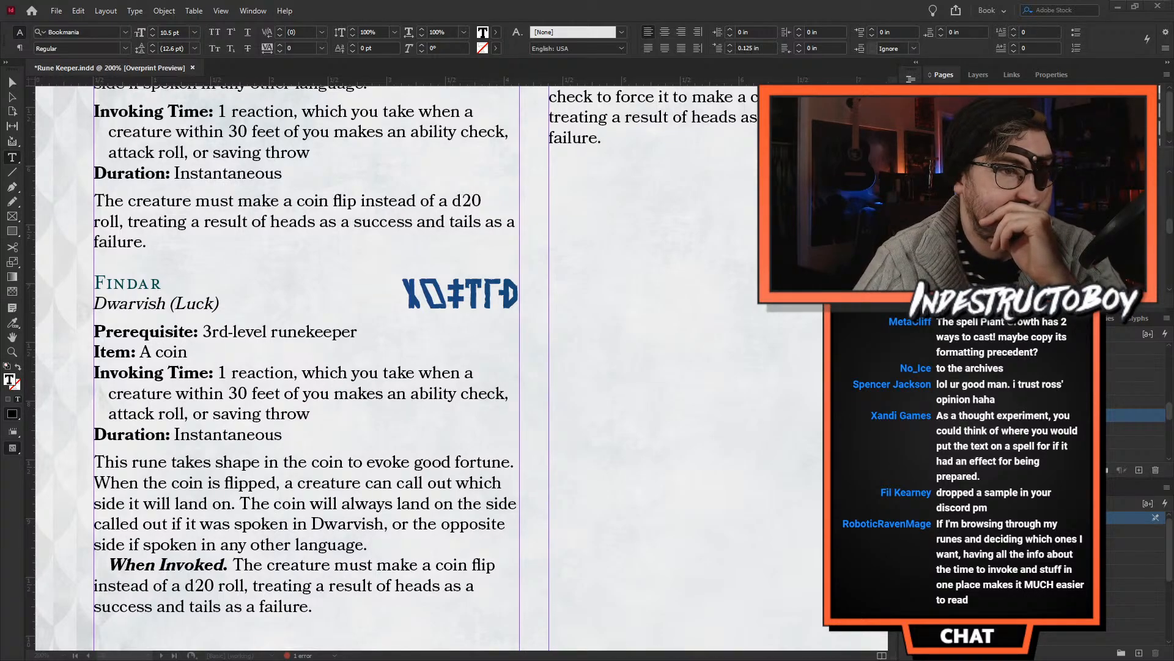
scroll(574, 490, up, 5)
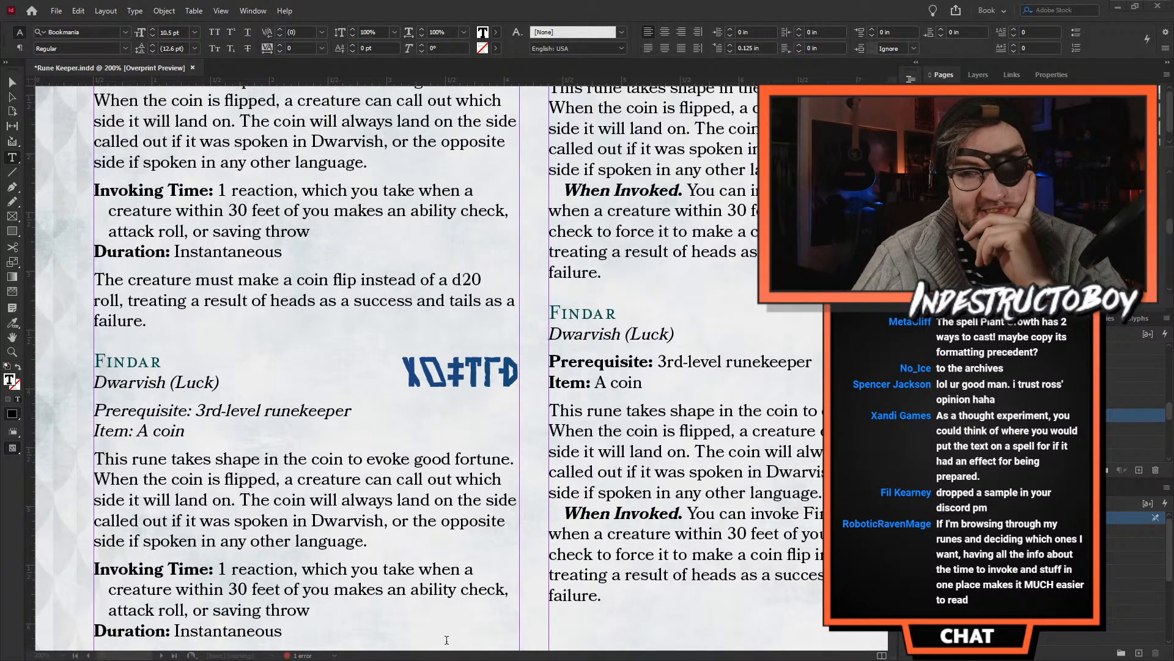
- Set the space after the passive description paragraph in the second column's first Findar entry to 0.0625 in
drag(521, 656, 588, 656)
scroll(479, 338, up, 3)
click(474, 352)
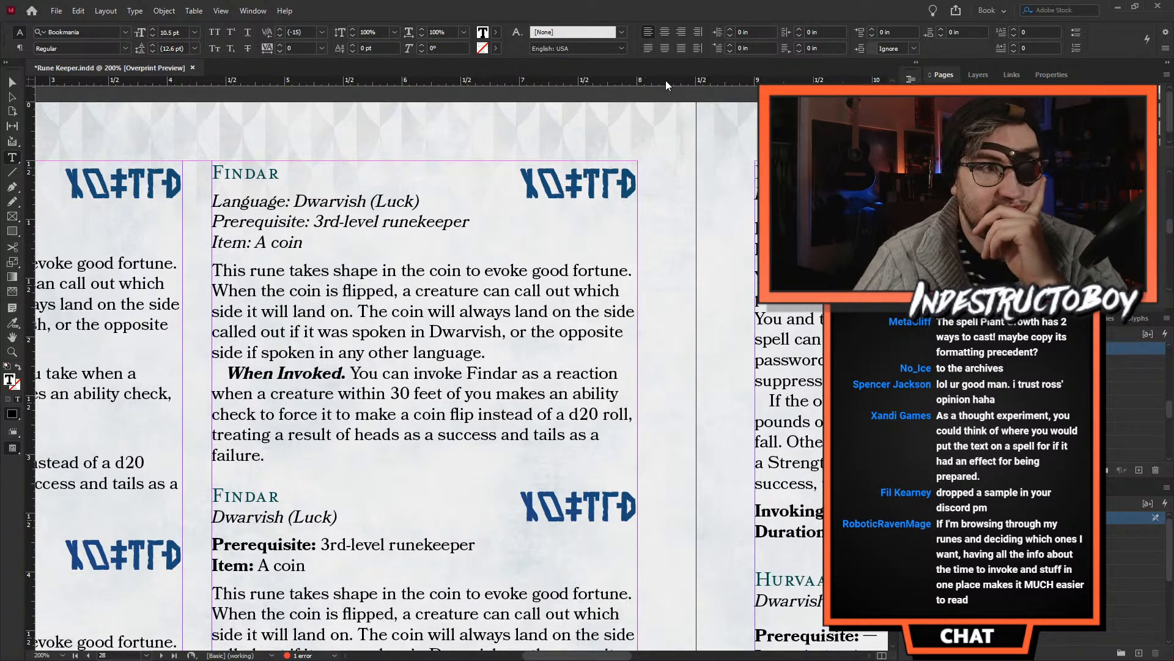
click(940, 29)
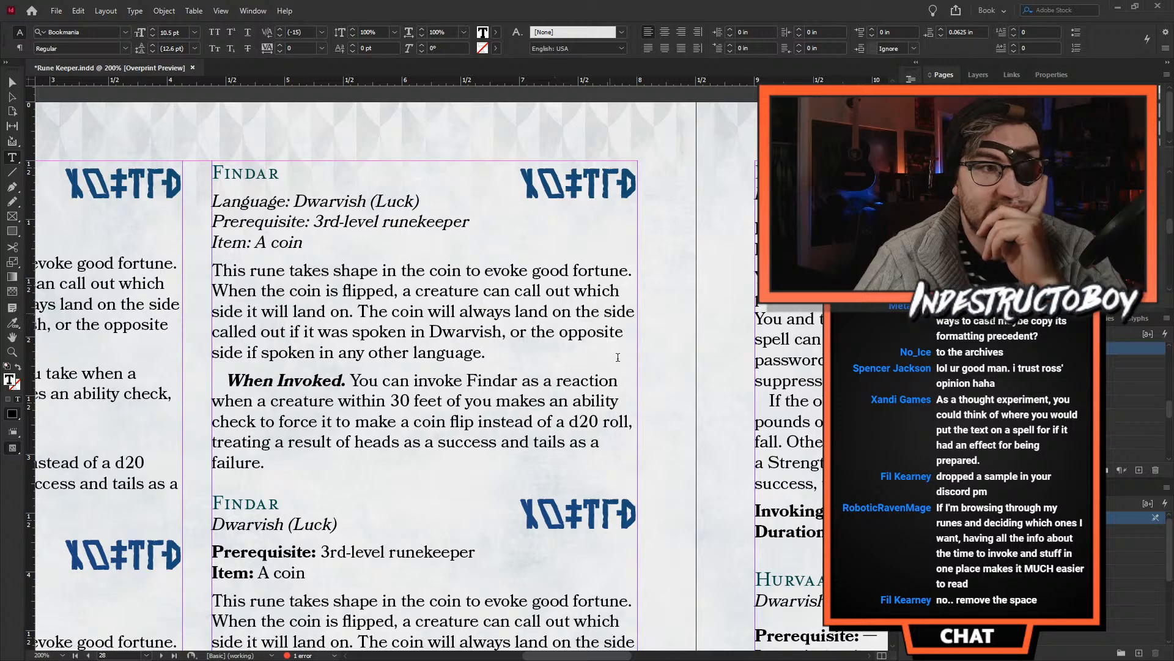
- Try 0.0625 in of space before and a hanging-indent style on the "When Invoked" paragraph, and reapply its indented run-in heading style
click(379, 383)
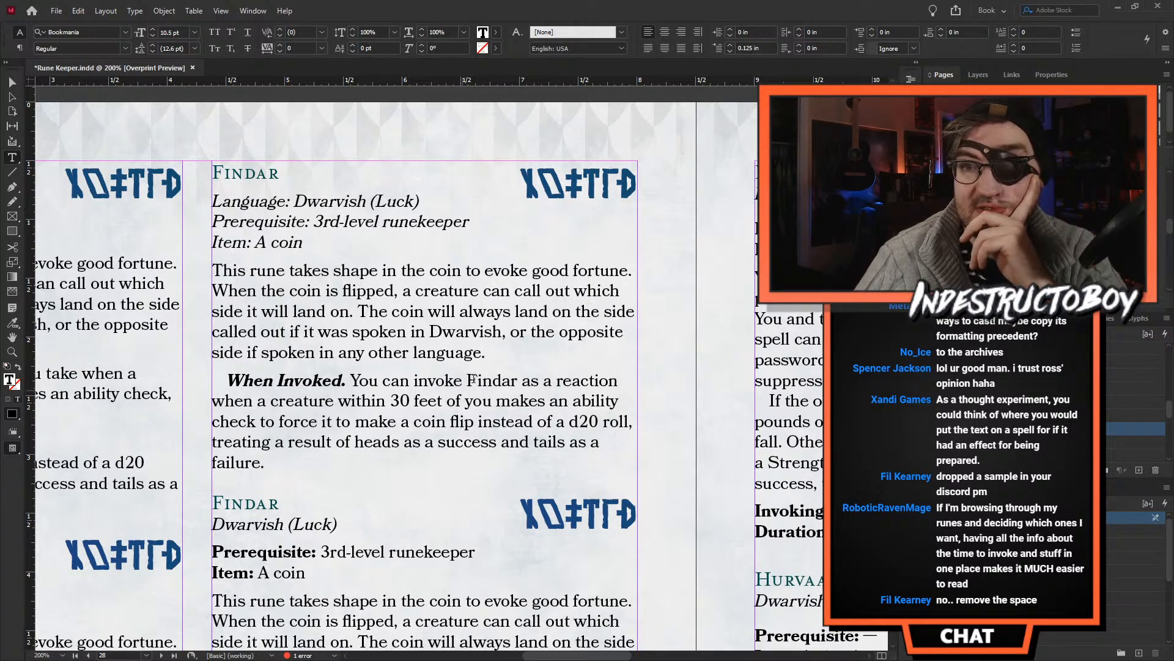
click(872, 29)
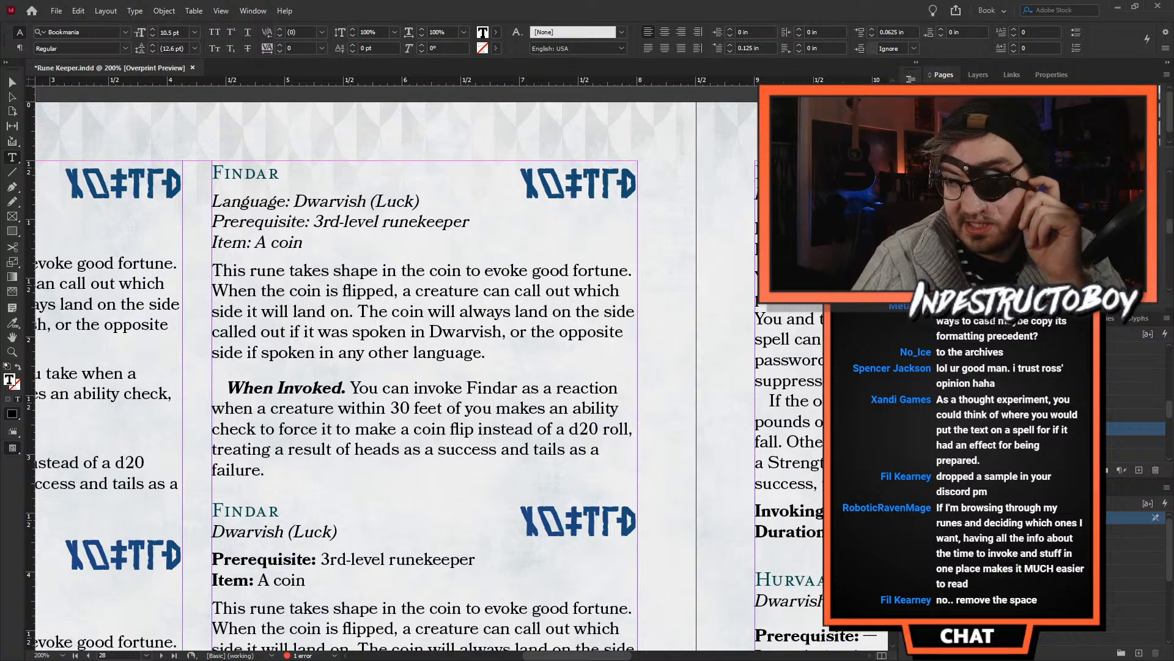
click(1039, 415)
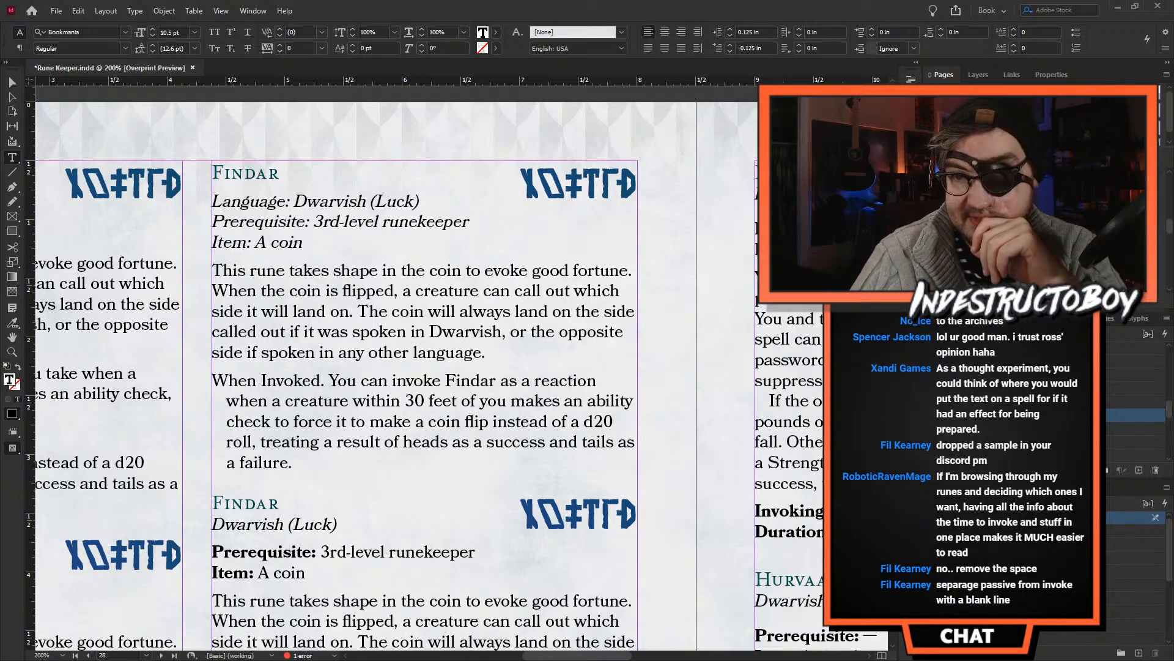
click(1040, 428)
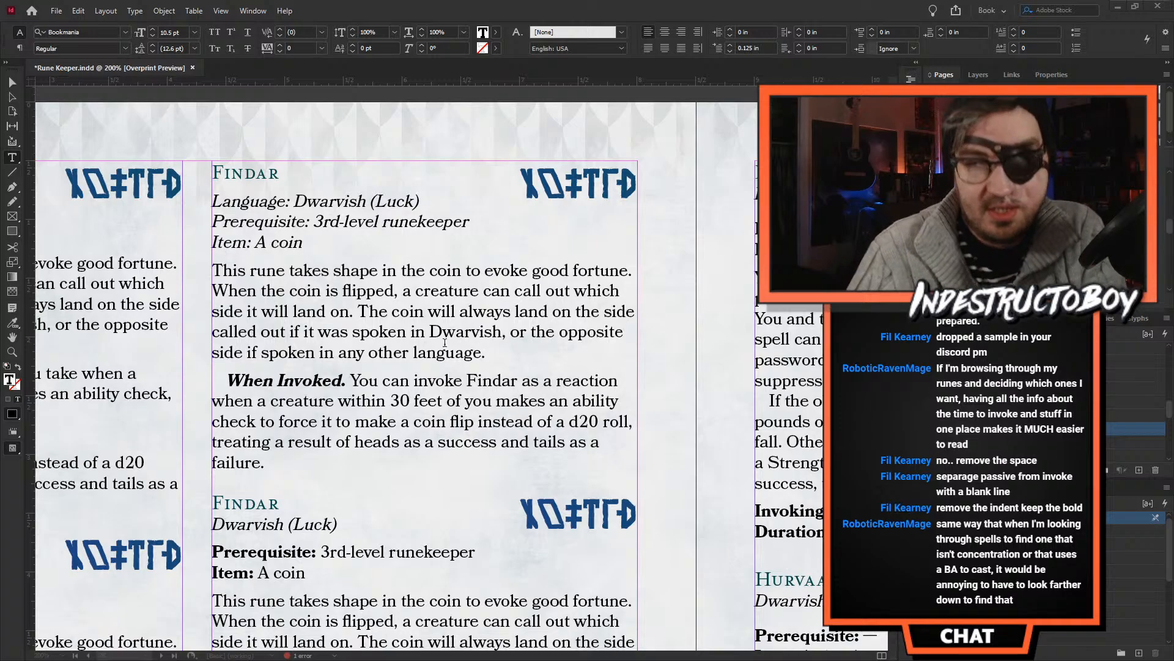
- Set the space after the passive description paragraph in the second column's first Findar entry back to 0 in
click(360, 352)
click(418, 353)
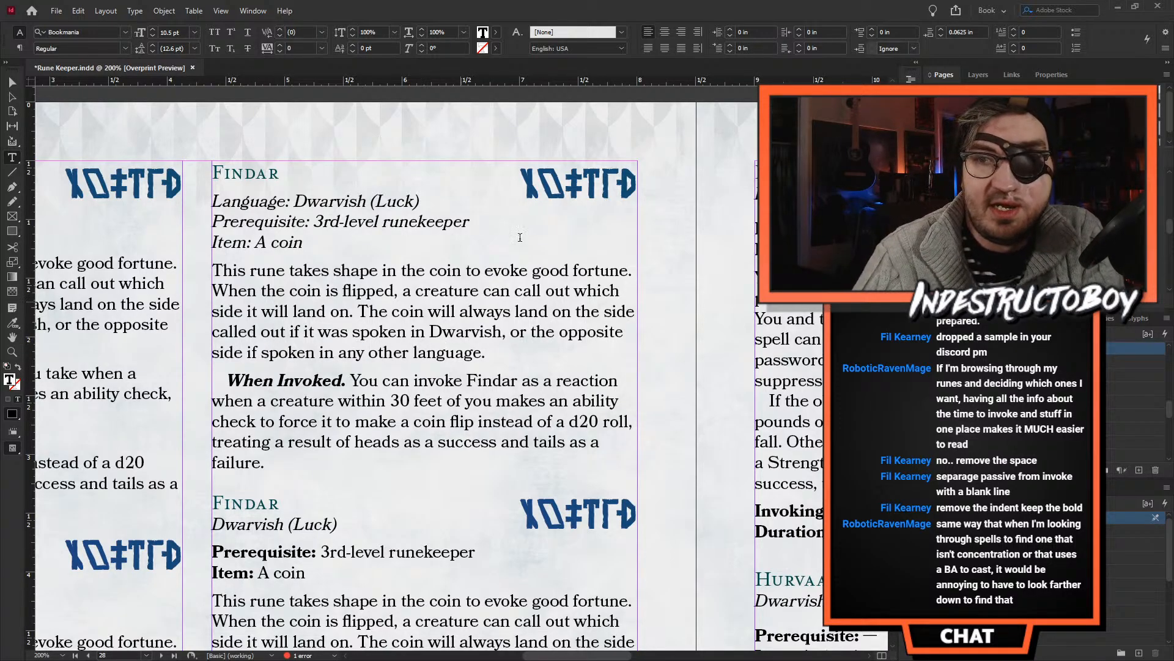
click(940, 36)
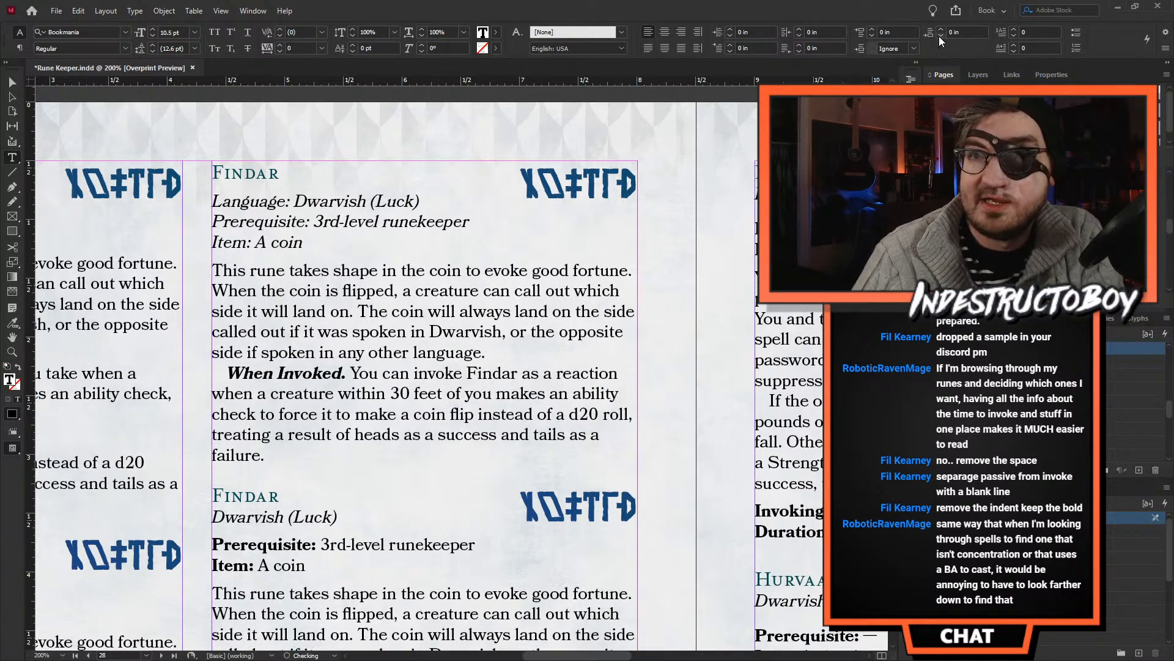
click(301, 370)
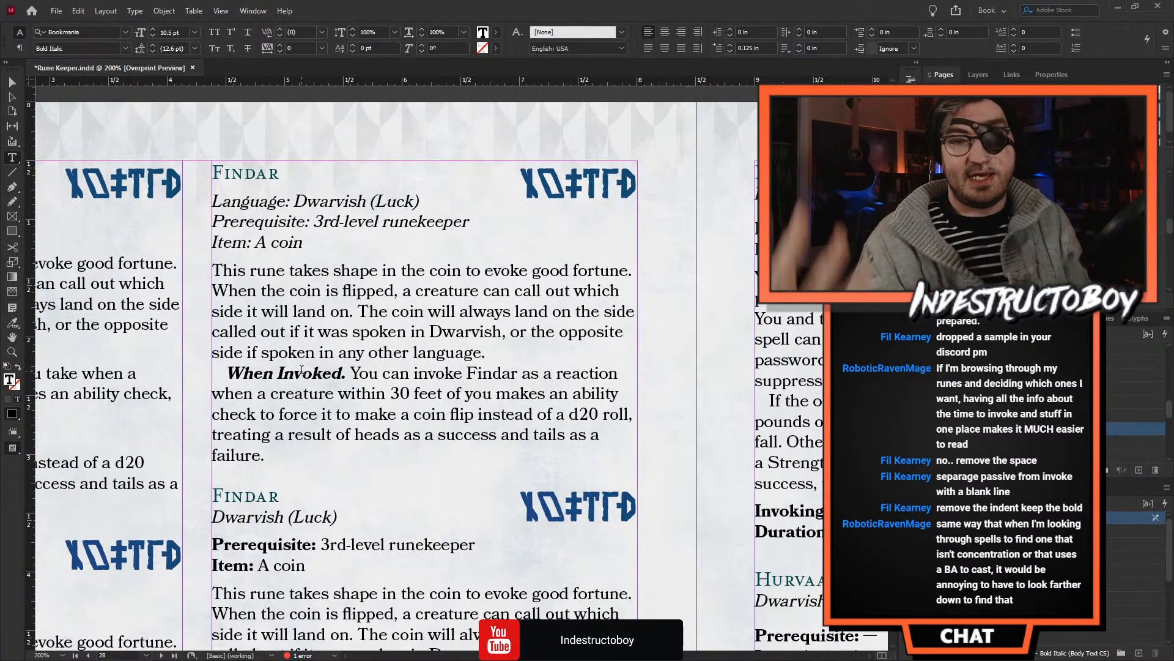
- Replace "runekeeper" with "Duergar Dialect feature" in the Prerequisite line of the second column's first Findar entry
scroll(345, 332, down, 2)
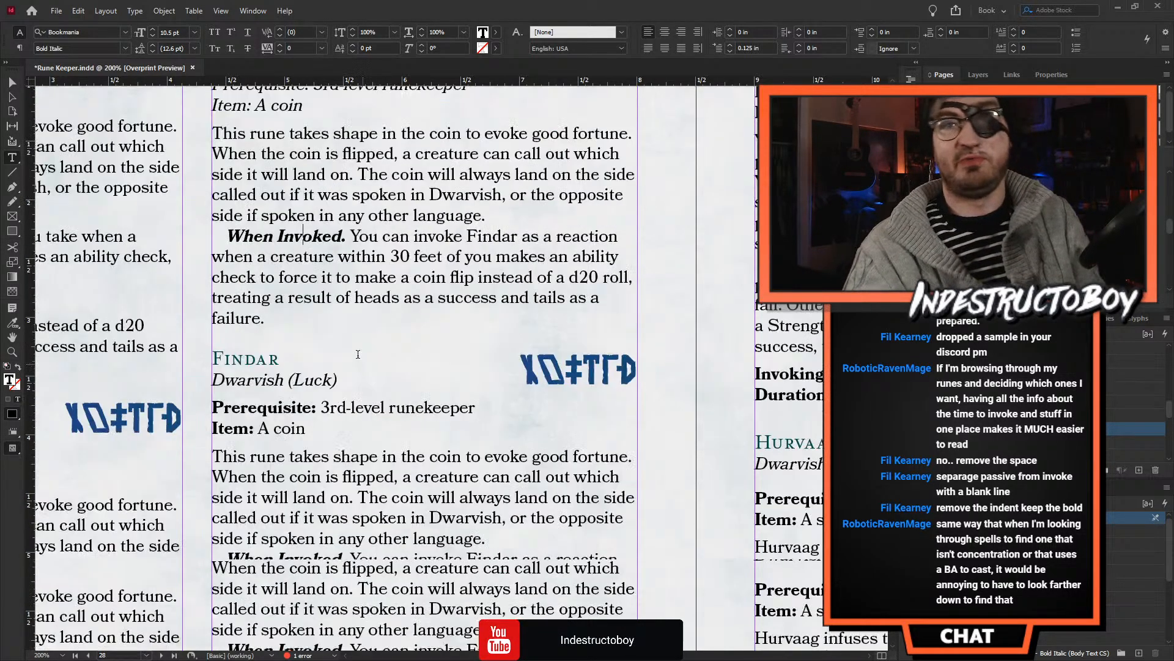
scroll(334, 260, up, 1)
click(383, 175)
text(Du)
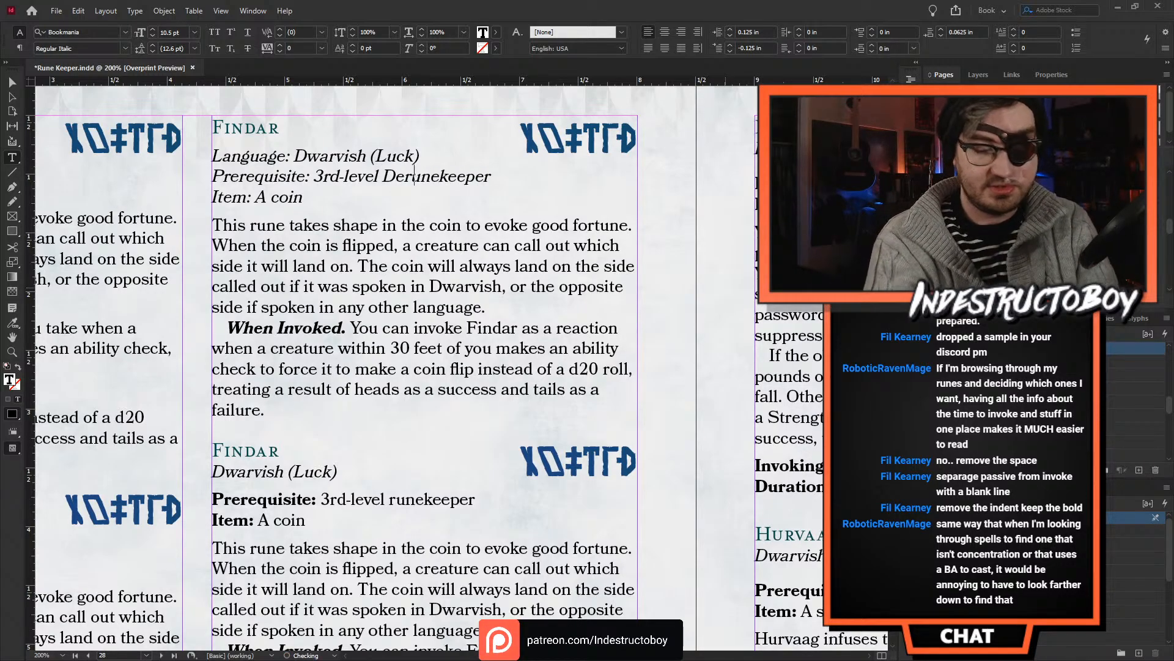
text(erg)
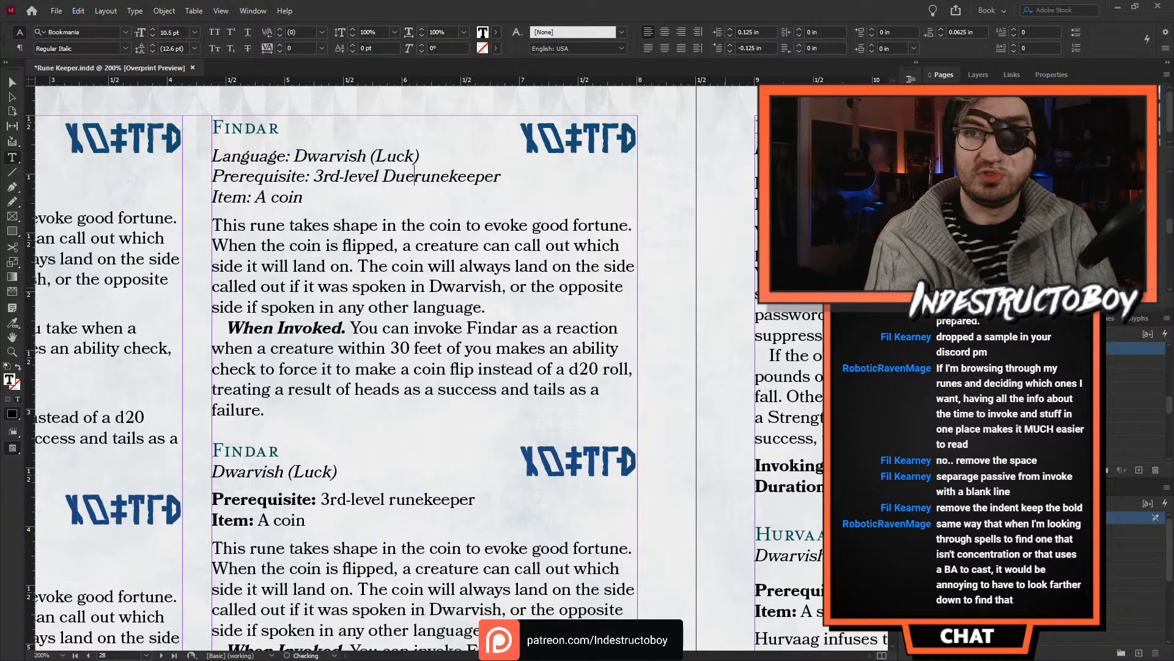
text(ar )
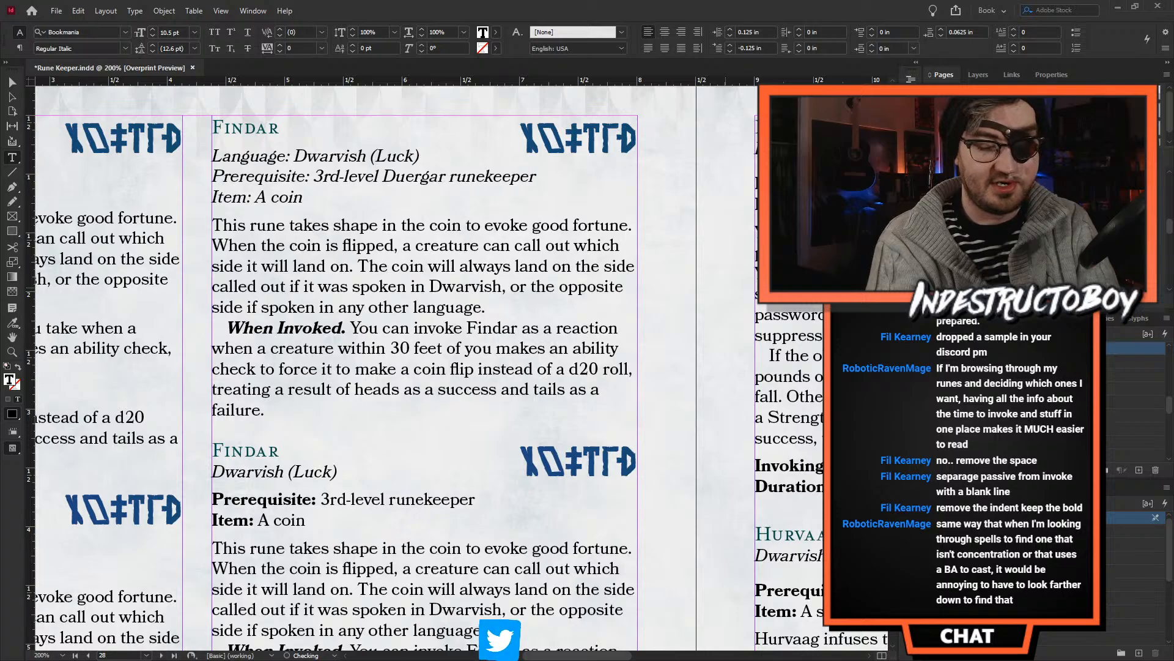
text(Dialect featur)
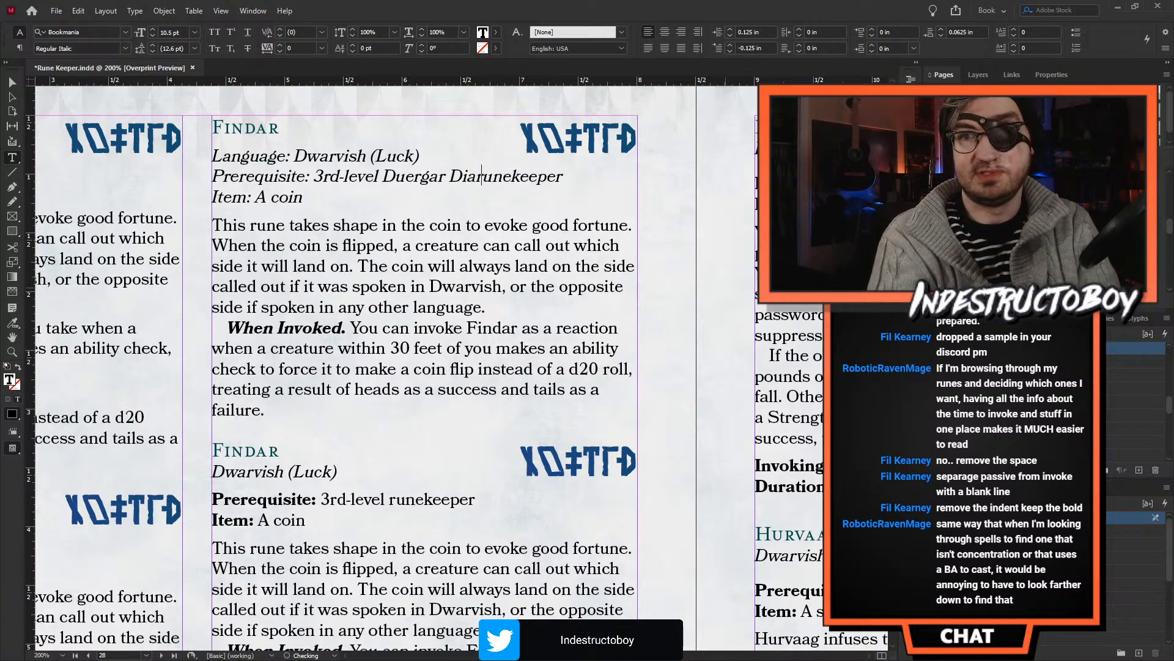
text(e)
key(ctrl+shift+Right)
key(BackSpace)
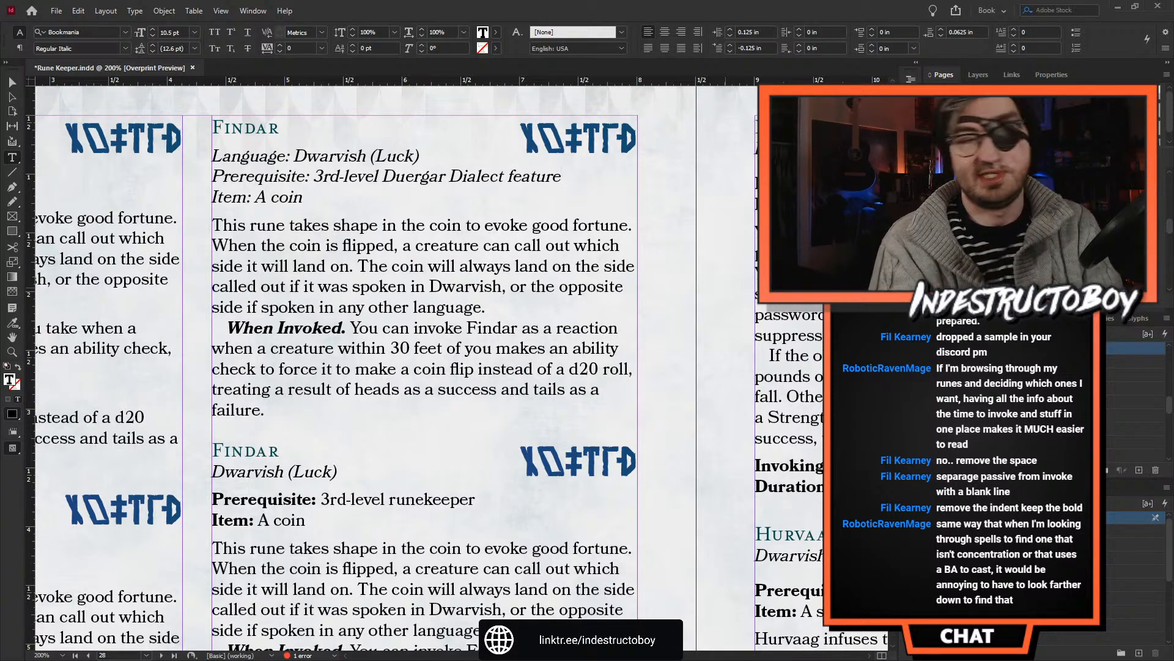
- Delete "Duergar Dialect feature" so that the Prerequisite line ends at "3rd-level"
key(ctrl+BackSpace)
key(ctrl+BackSpace)
key(ctrl+BackSpace)
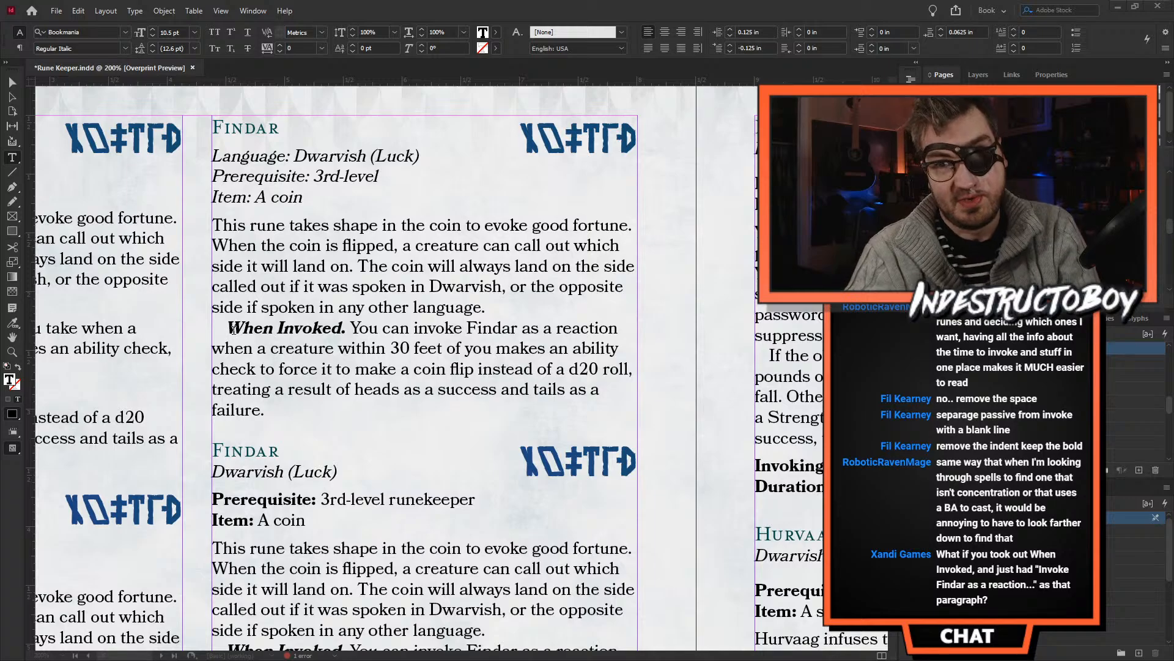
- Remove the "When Invoked." run-in heading from the second column's first Findar entry and apply regular indented body text to the remaining paragraph
drag(229, 327, 349, 328)
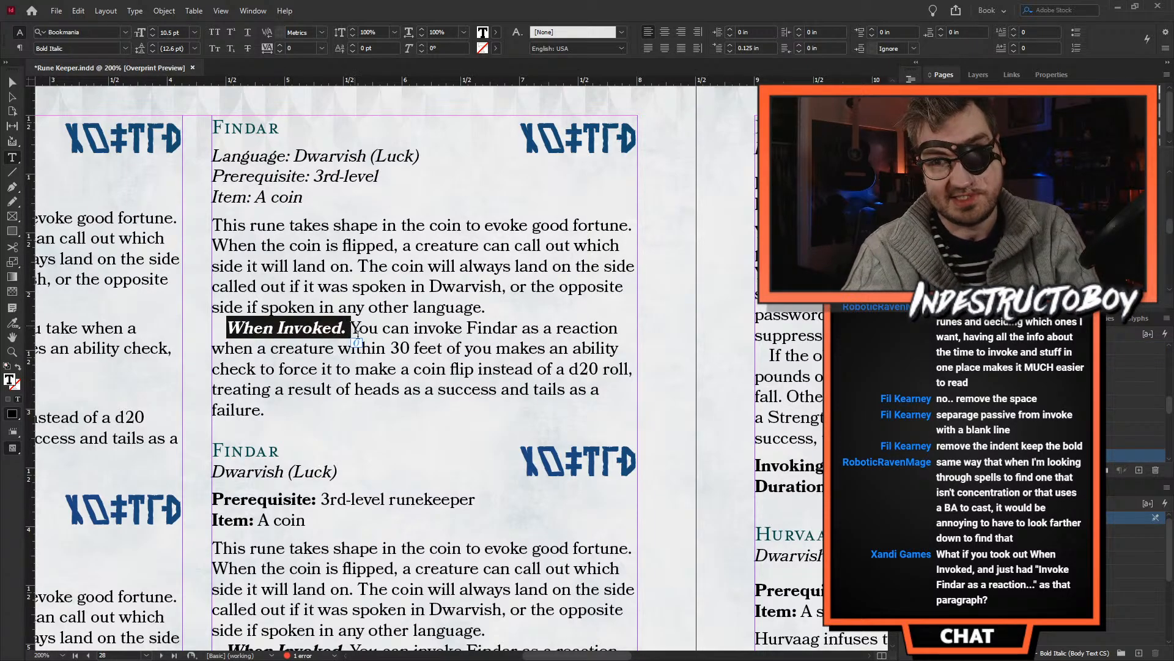
key(BackSpace)
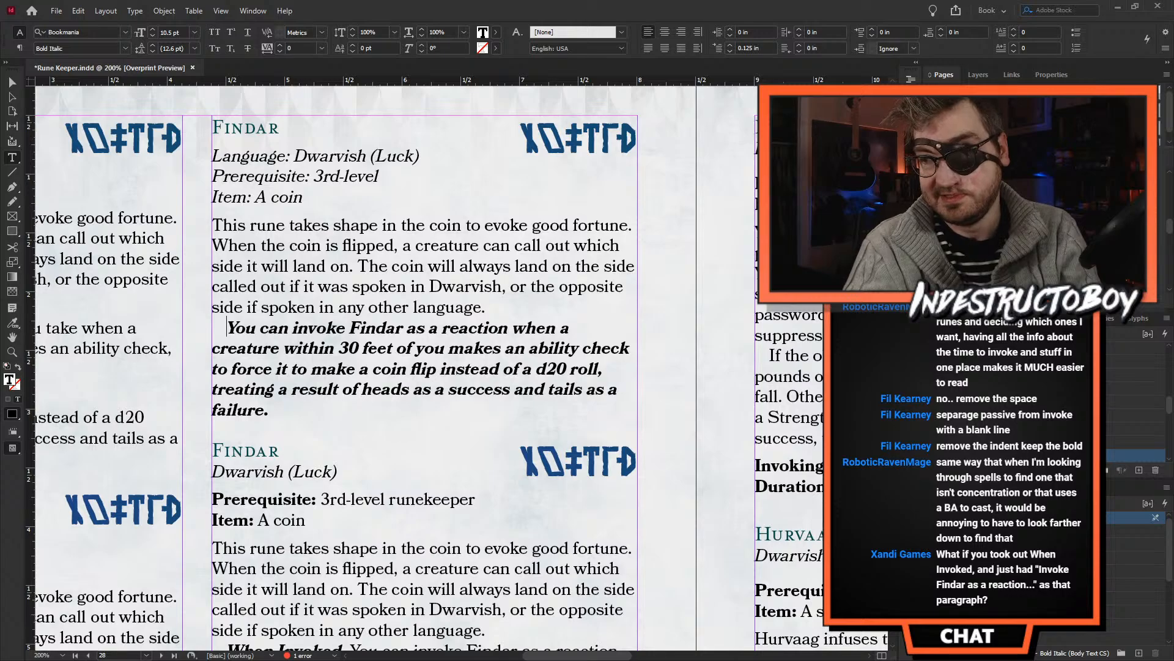
click(1003, 374)
click(1003, 414)
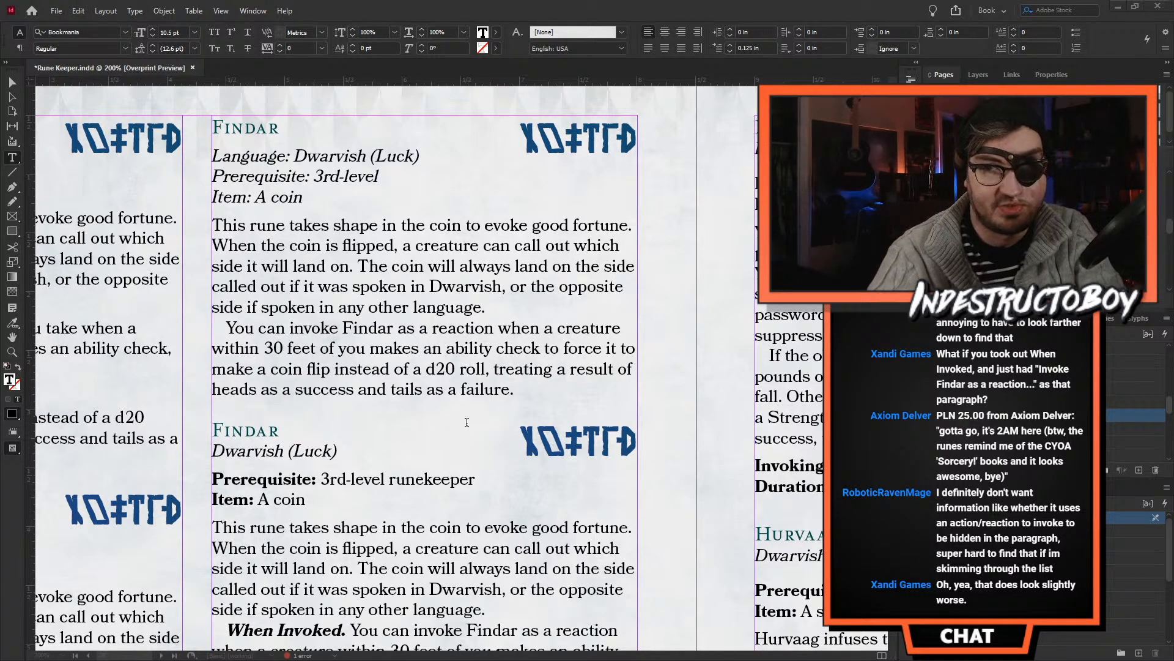
- Try pasting the Invoking Time and Duration lines after the passive description in the second column's first Findar entry
click(488, 304)
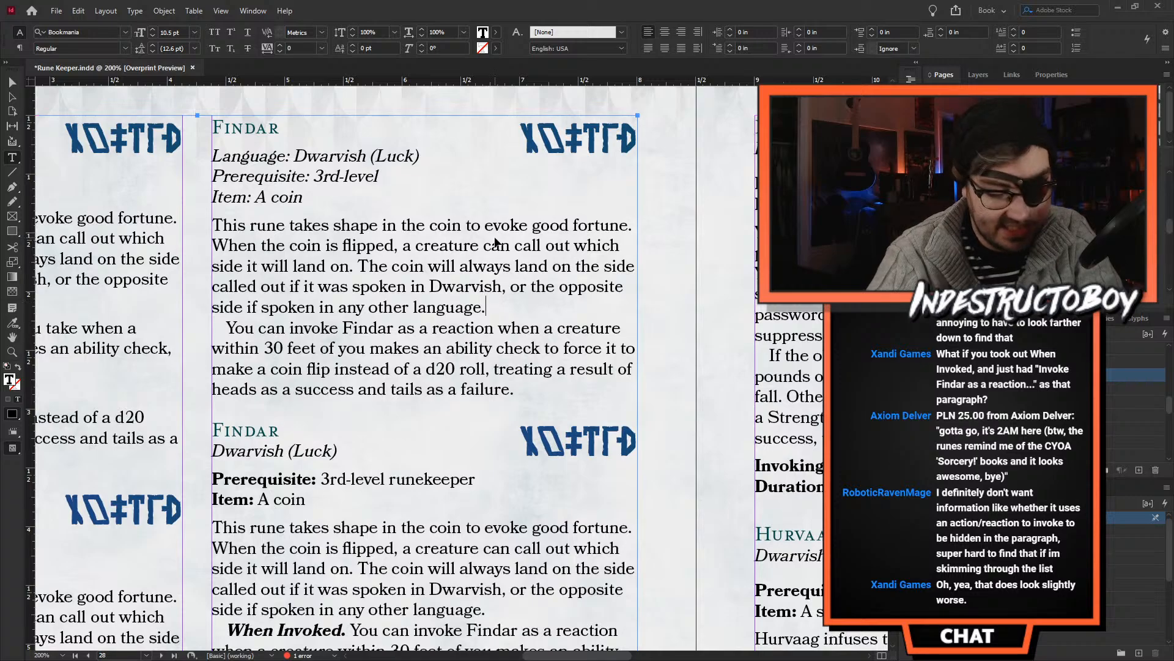
key(ctrl+v)
text(Invoking Time: 1 reaction, which you take when a creature within 30 feet of you makes an ability check, attack roll, or saving throw Duration: Instantaneous)
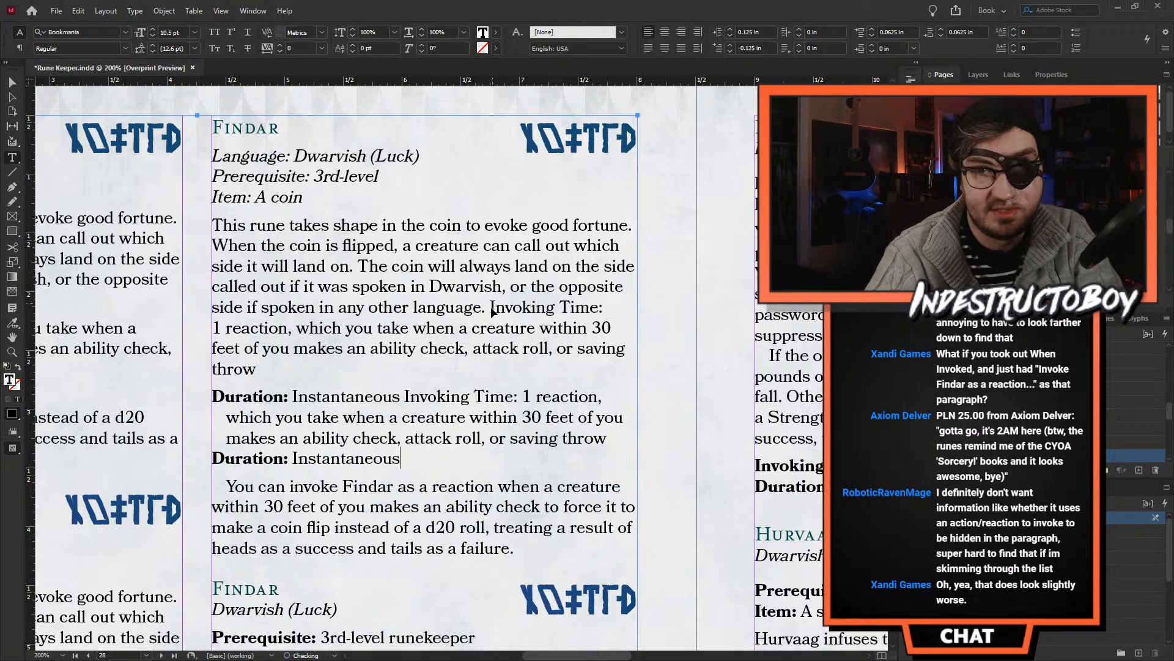
text(Invoking Time: 1 reaction, which you take when a creature within 30 feet of you makes an ability check, attack roll, or saving throw Duration: Instantaneous)
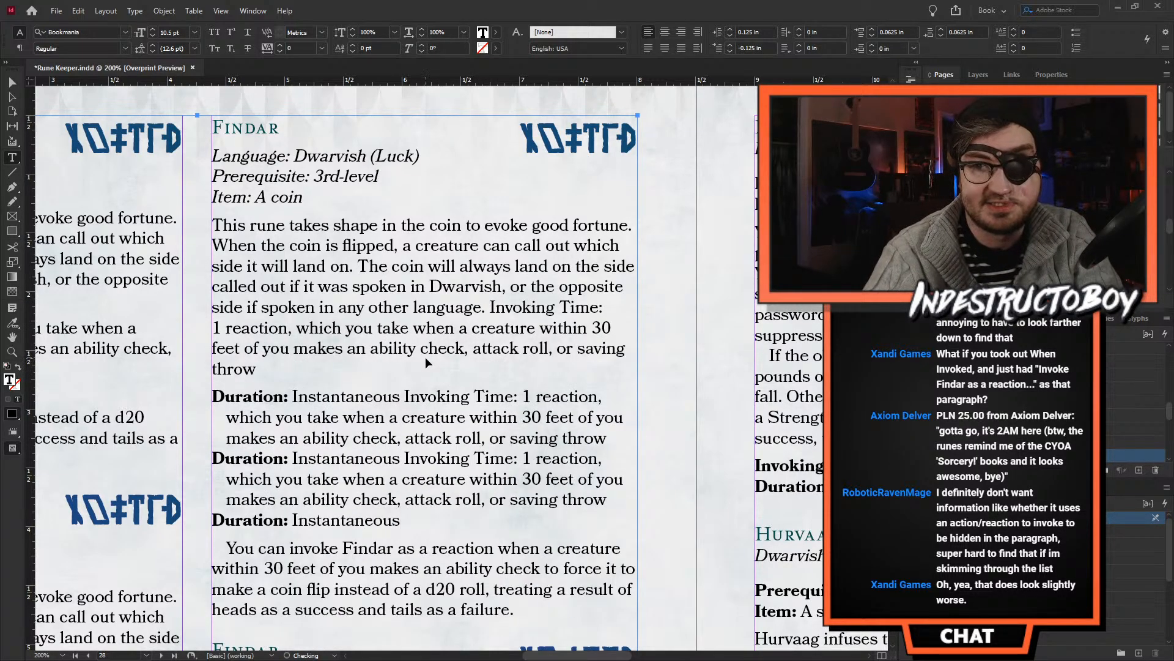
- Undo the pasted Invoking Time and Duration lines and the regular body styling of the "You can invoke Findar" paragraph
key(ctrl+z)
key(ctrl+z)
- Undo the removal of the "When Invoked." run-in heading in the second column's first Findar entry
key(ctrl+z)
key(ctrl+z)
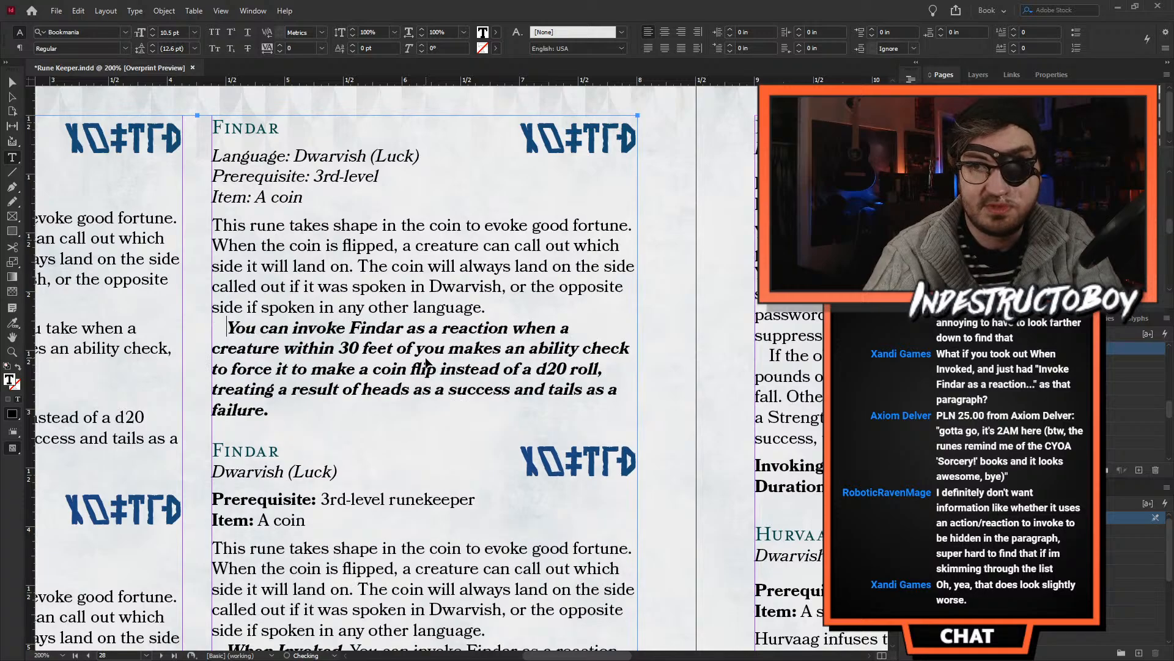
key(ctrl+z)
key(ctrl+z)
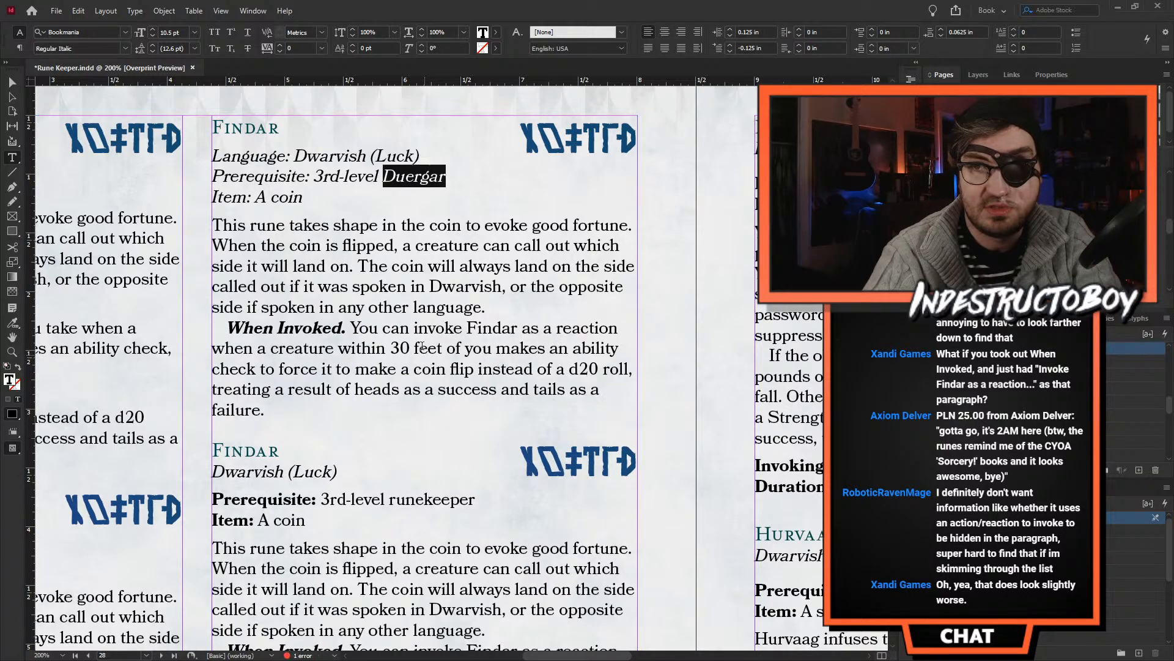
key(ctrl+z)
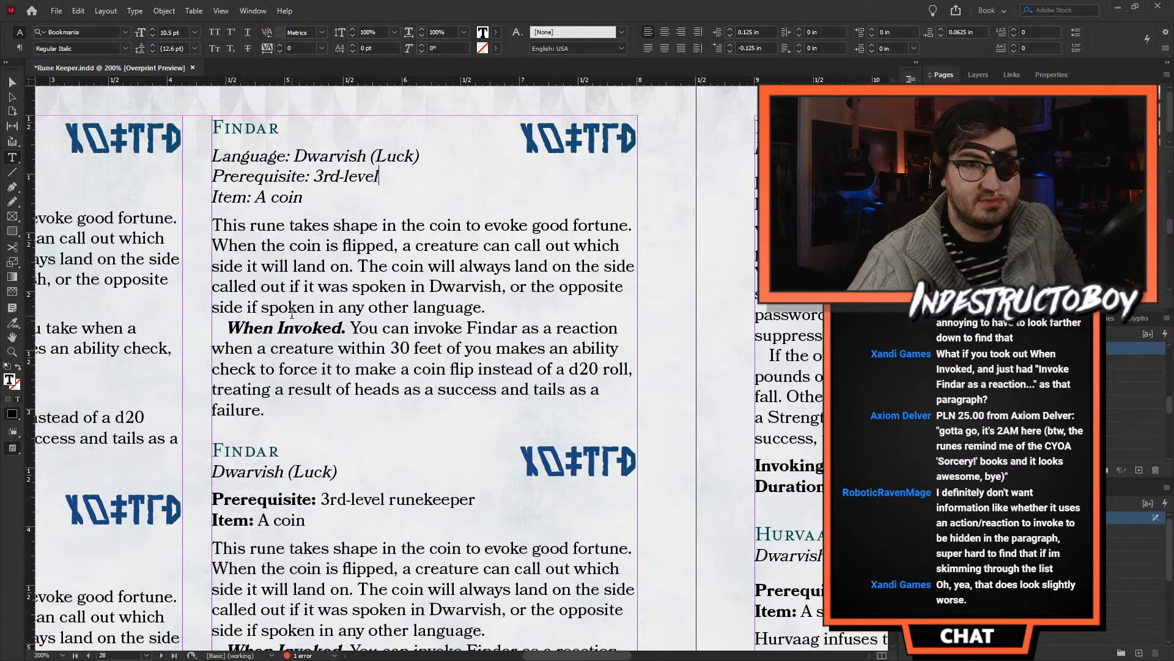
- Insert a blank line before the "When Invoked." paragraph and apply the unindented Body Text style to that paragraph
drag(324, 306, 332, 307)
click(498, 310)
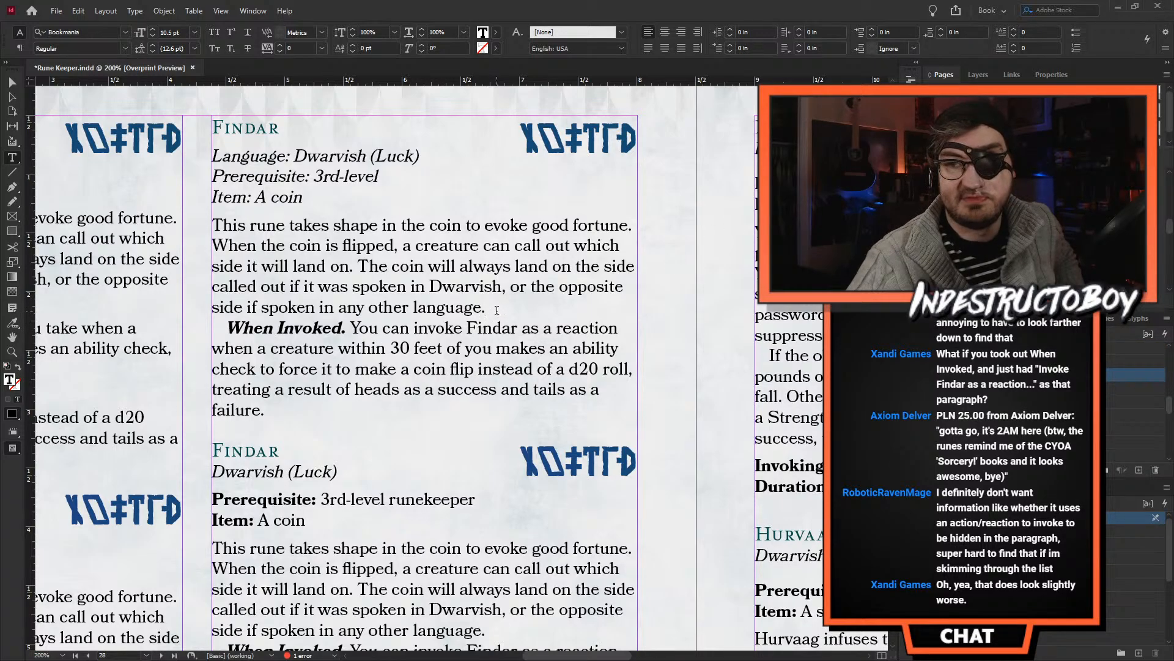
key(Return)
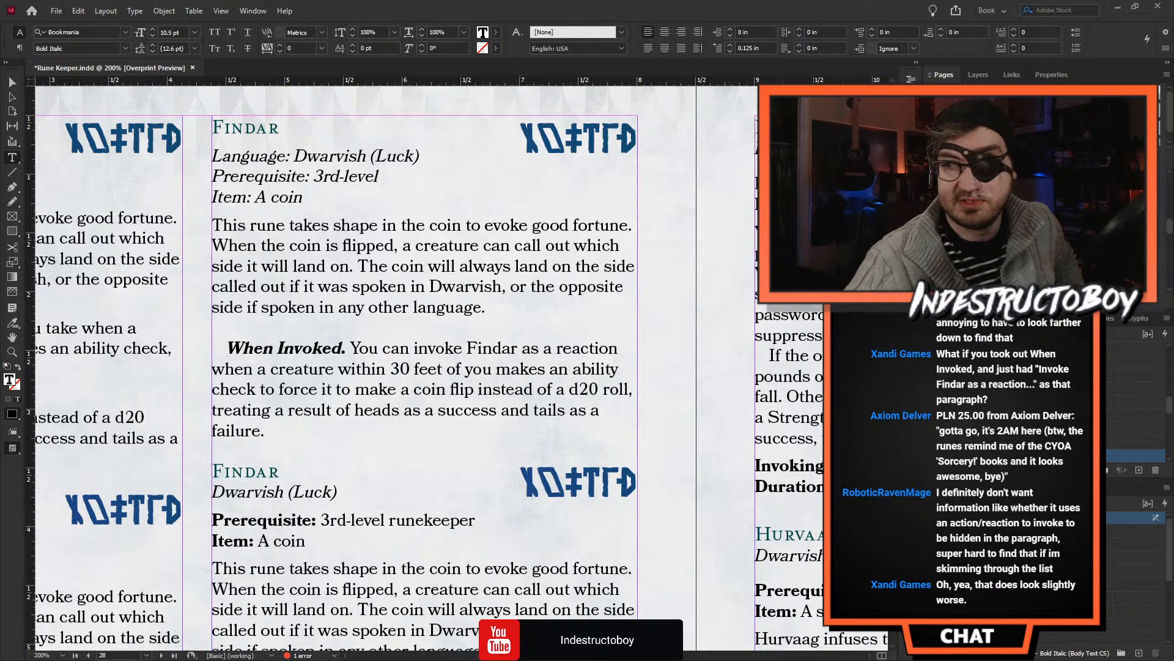
click(991, 348)
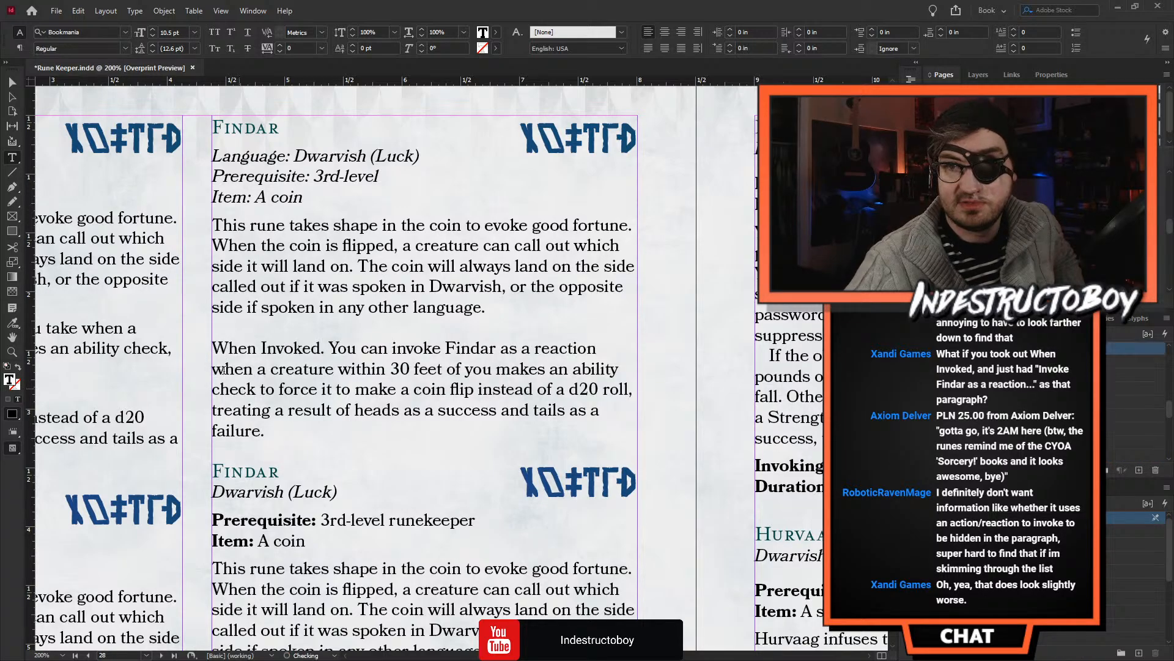
- Set the "When Invoked." lead-in of the second column's first Findar entry in Bold
drag(329, 350, 201, 344)
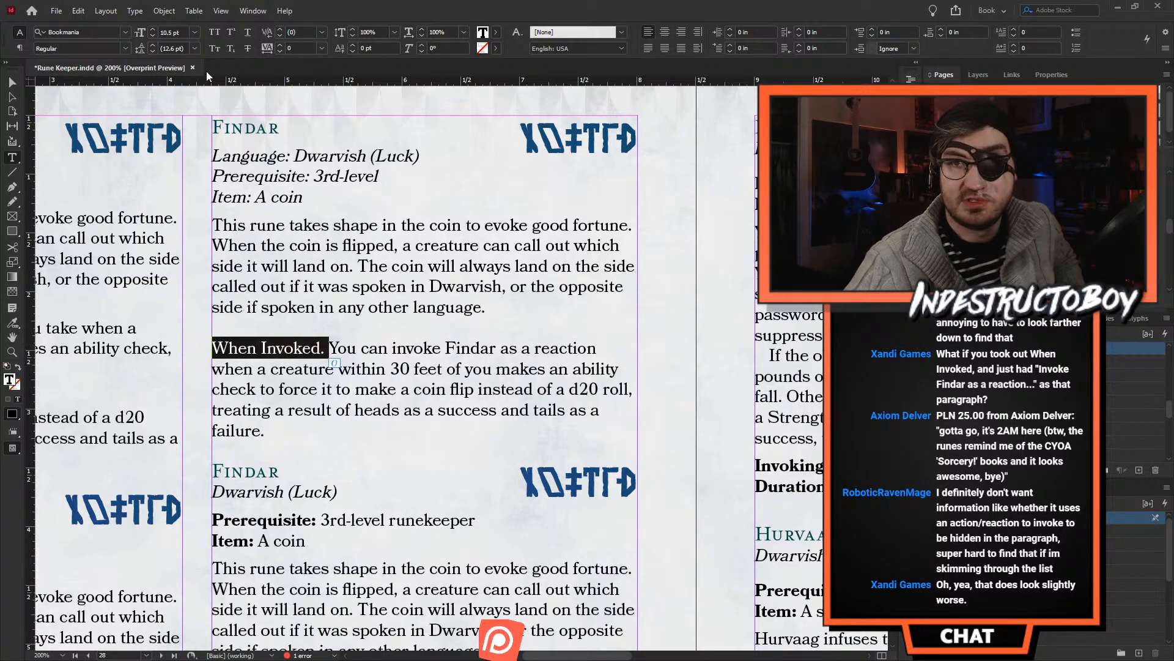
click(126, 48)
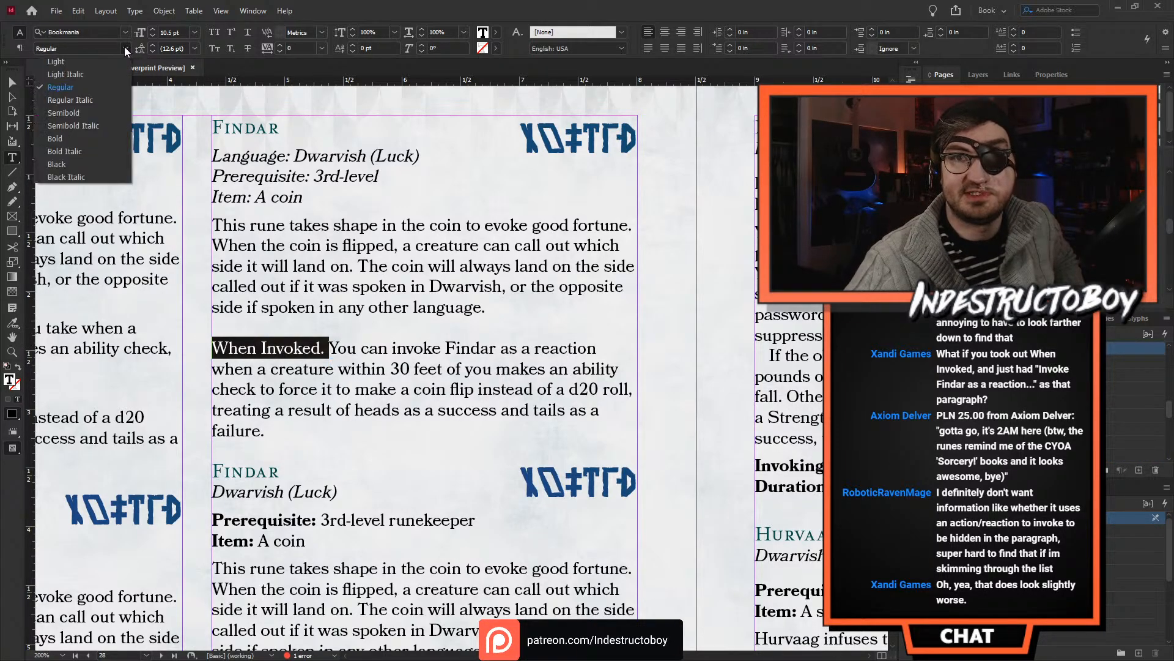
click(86, 138)
click(381, 370)
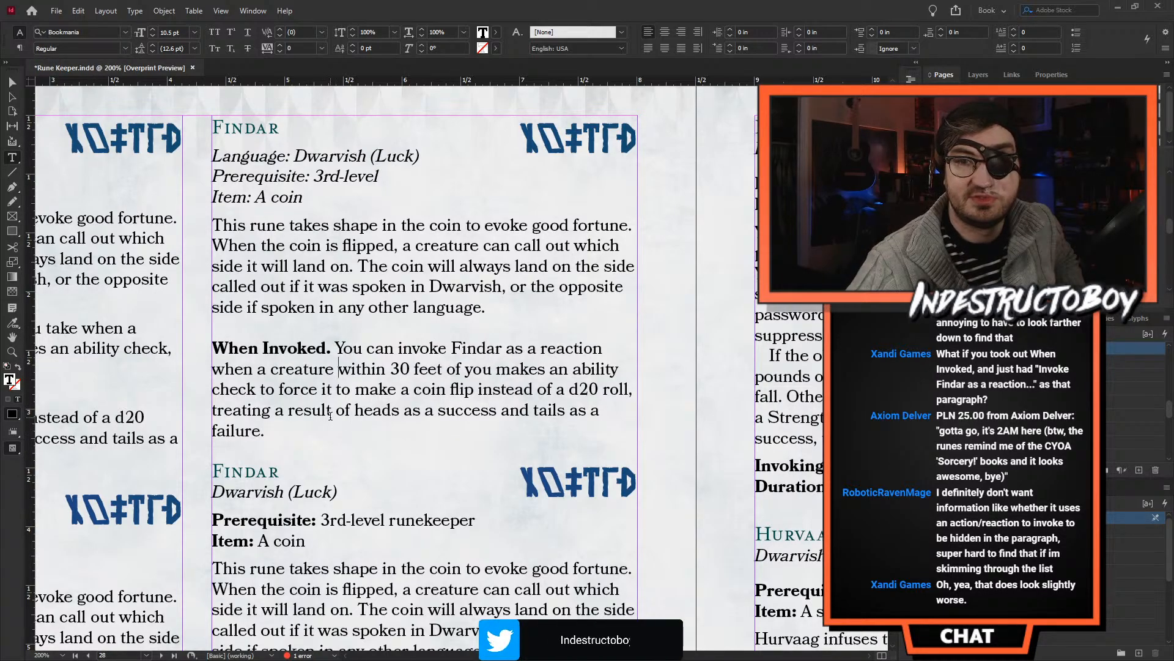
- Delete the "When Invoked." lead-in so that the paragraph starts at "You can invoke Findar as a reaction"
click(310, 464)
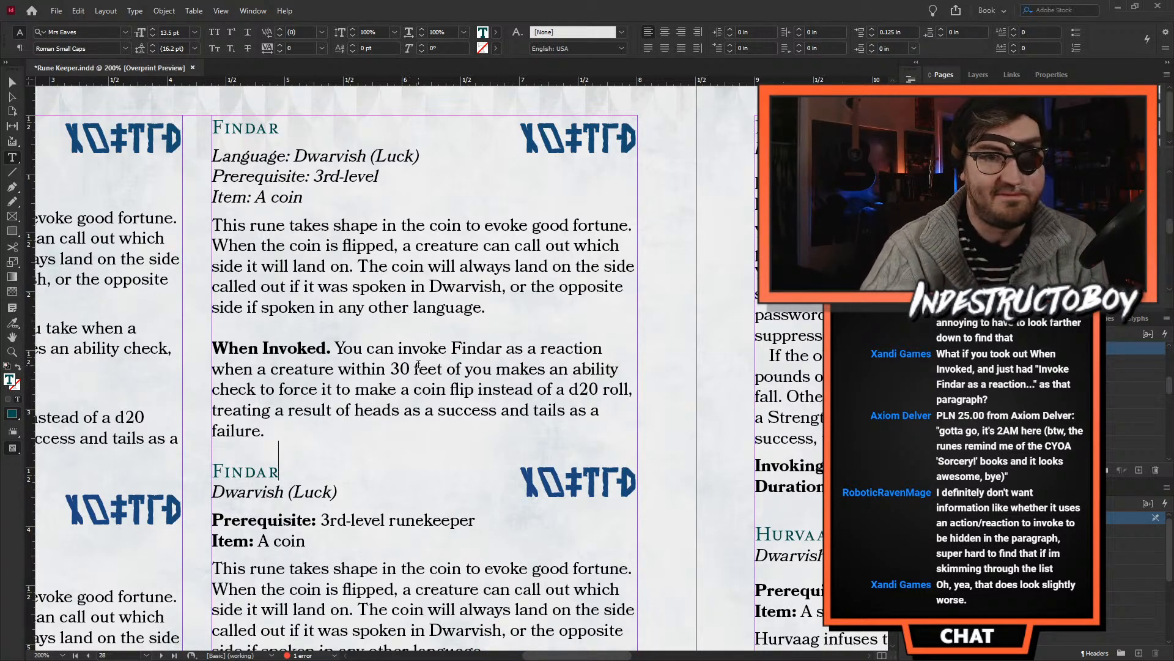
click(317, 344)
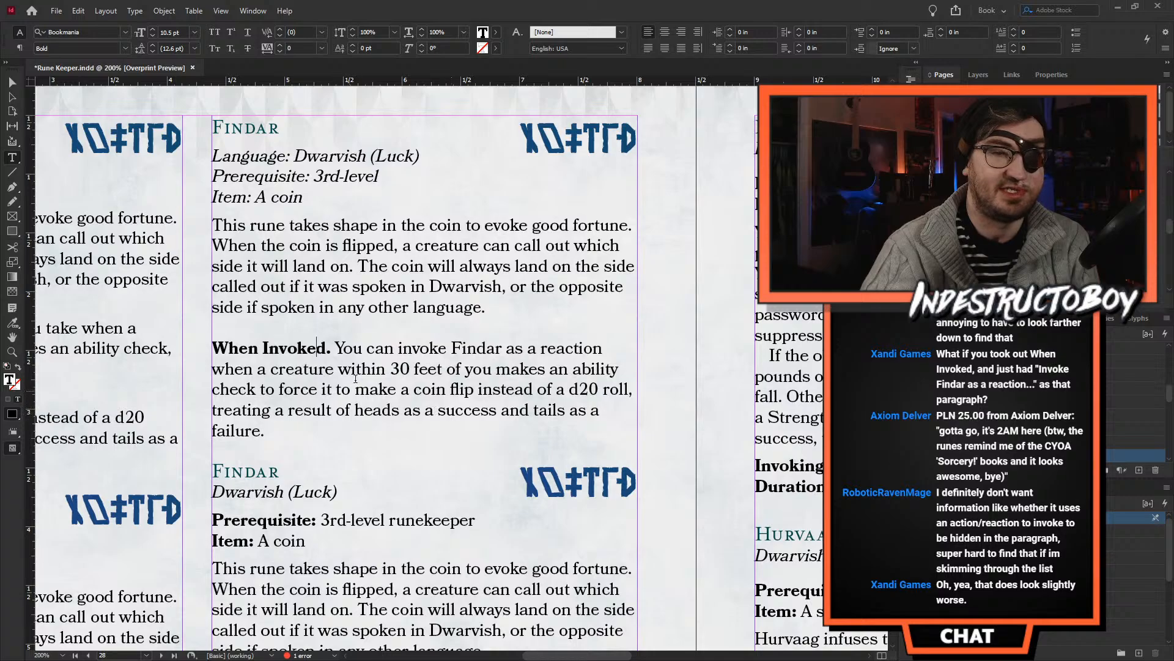
drag(353, 333, 245, 331)
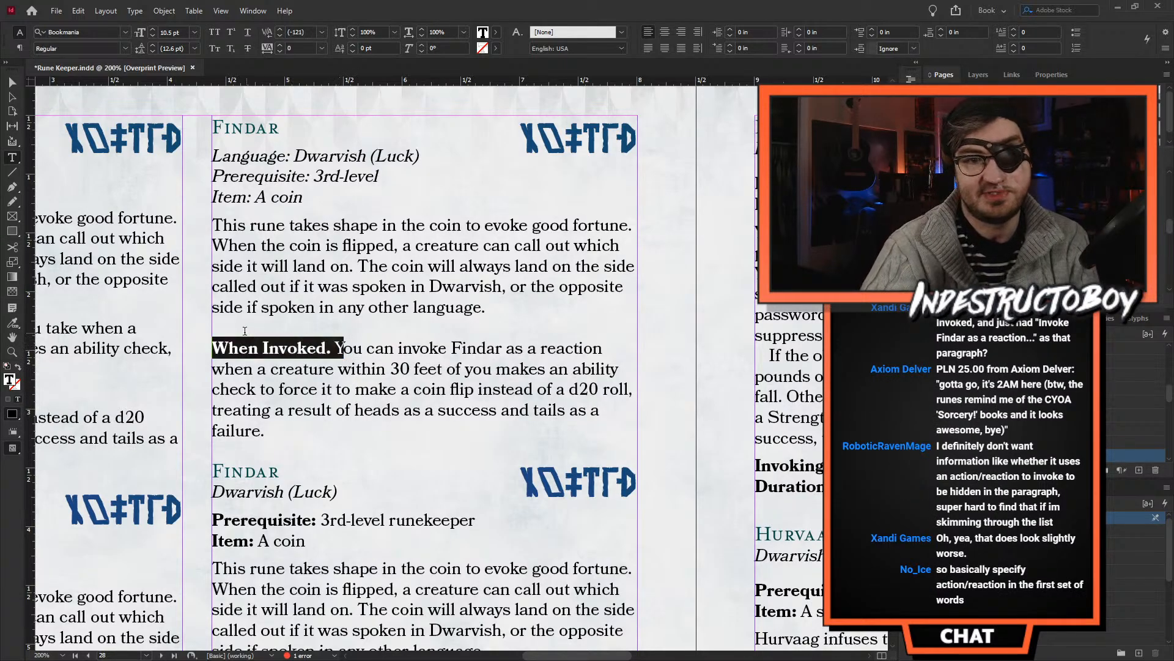
drag(353, 342, 238, 319)
double_click(263, 344)
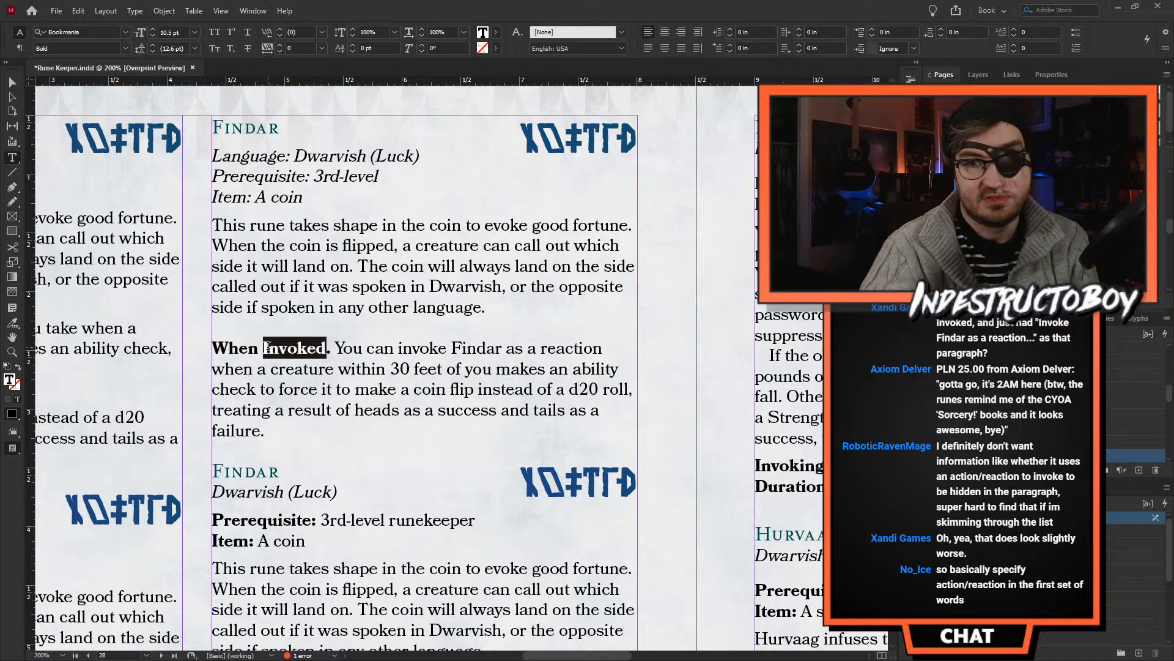
key(BackSpace)
key(BackSpace)
key(BackSpace)
key(BackSpace)
key(BackSpace)
key(BackSpace)
key(Delete)
key(Delete)
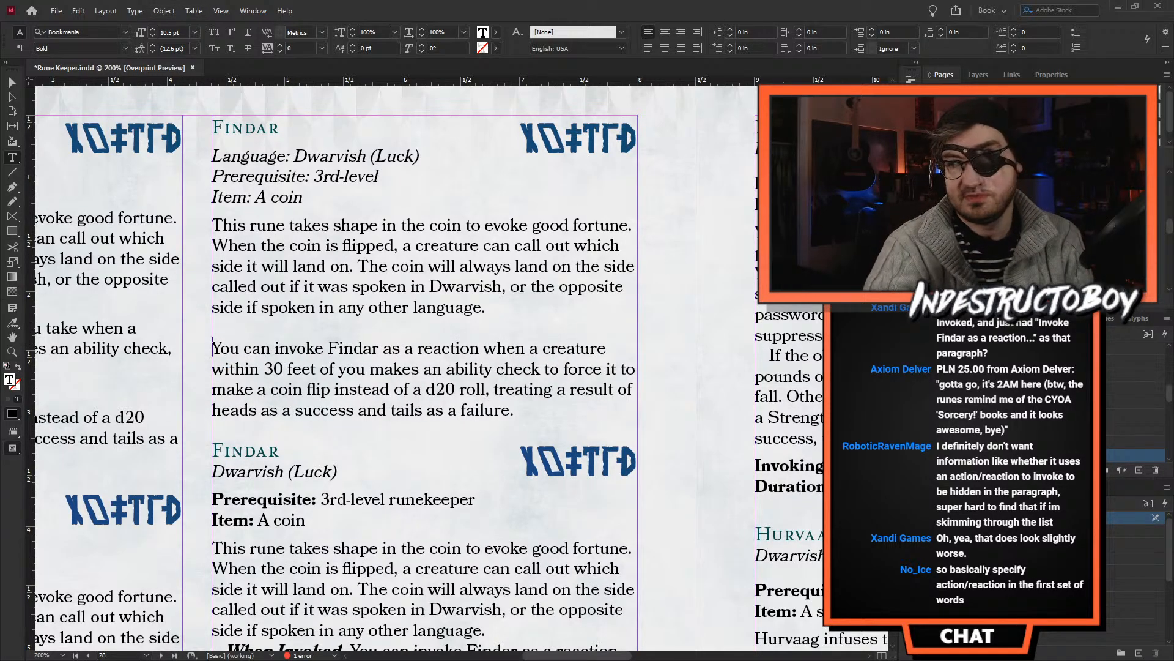
- Apply the Body Text - Indent style to the "You can invoke Findar" paragraph and remove the blank line above it
scroll(1070, 400, down, 2)
click(1134, 442)
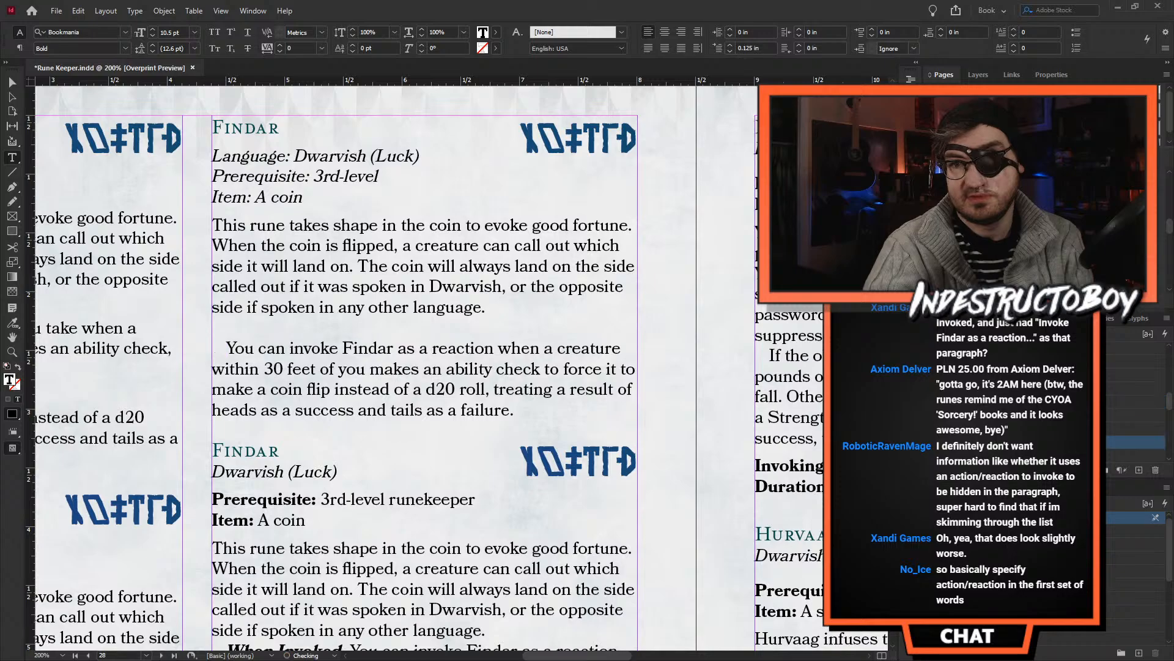
key(Delete)
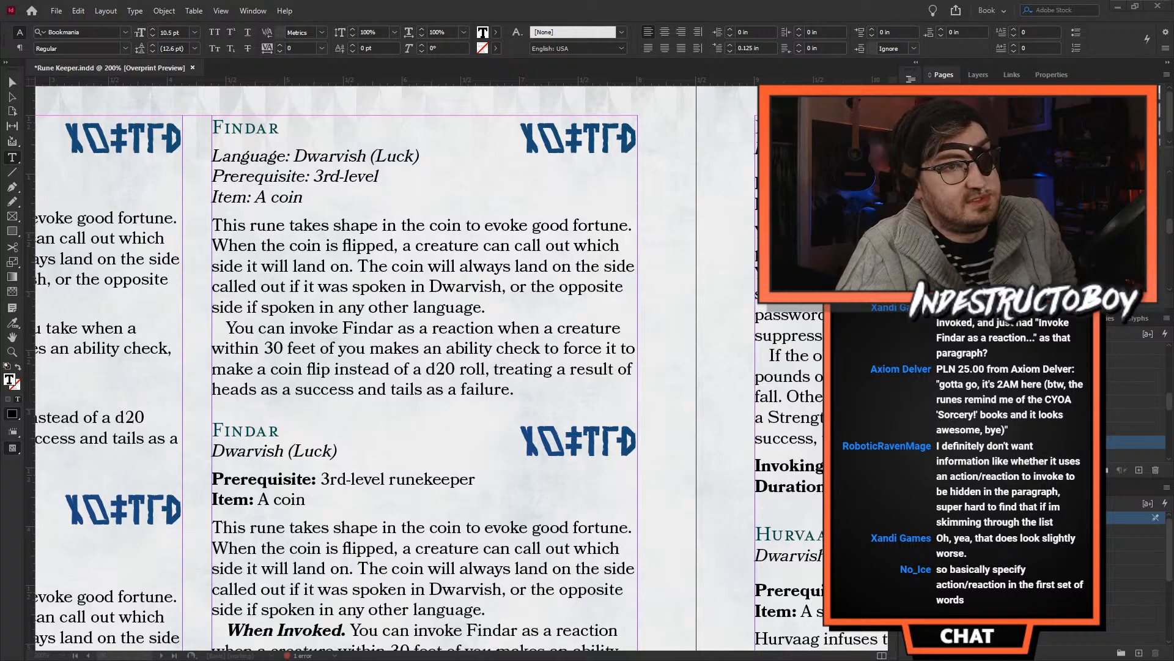
- Switch to the D&D Beyond Rune Knight page and examine how its rune entries word passive and invoked effects
key(alt+Tab)
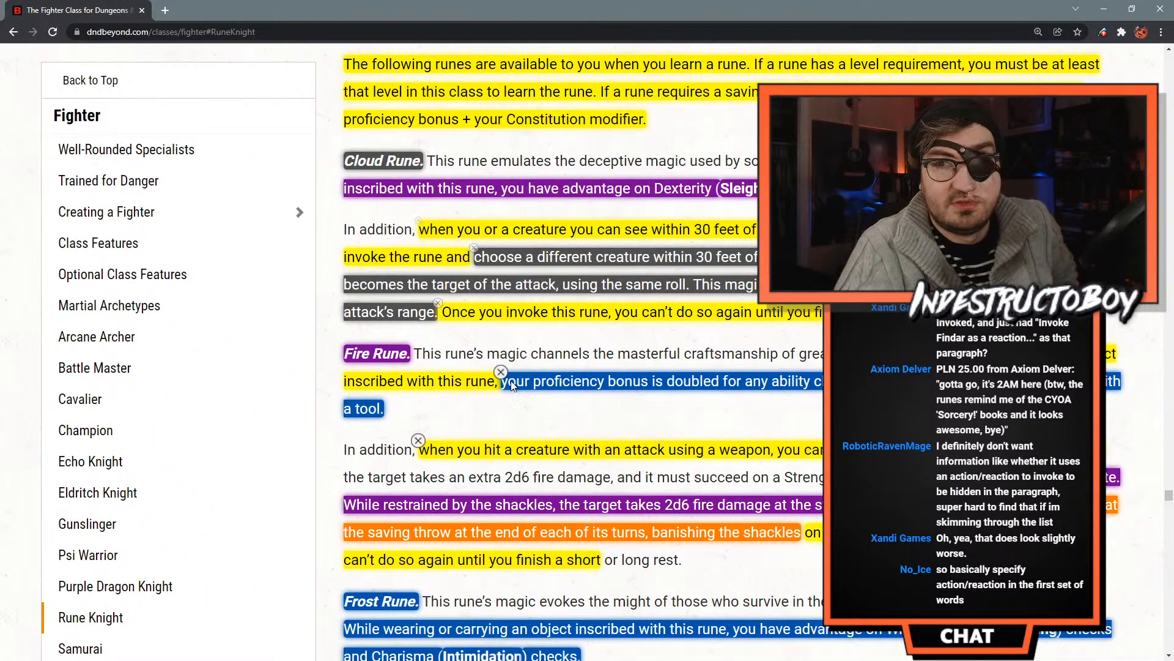
scroll(505, 351, down, 10)
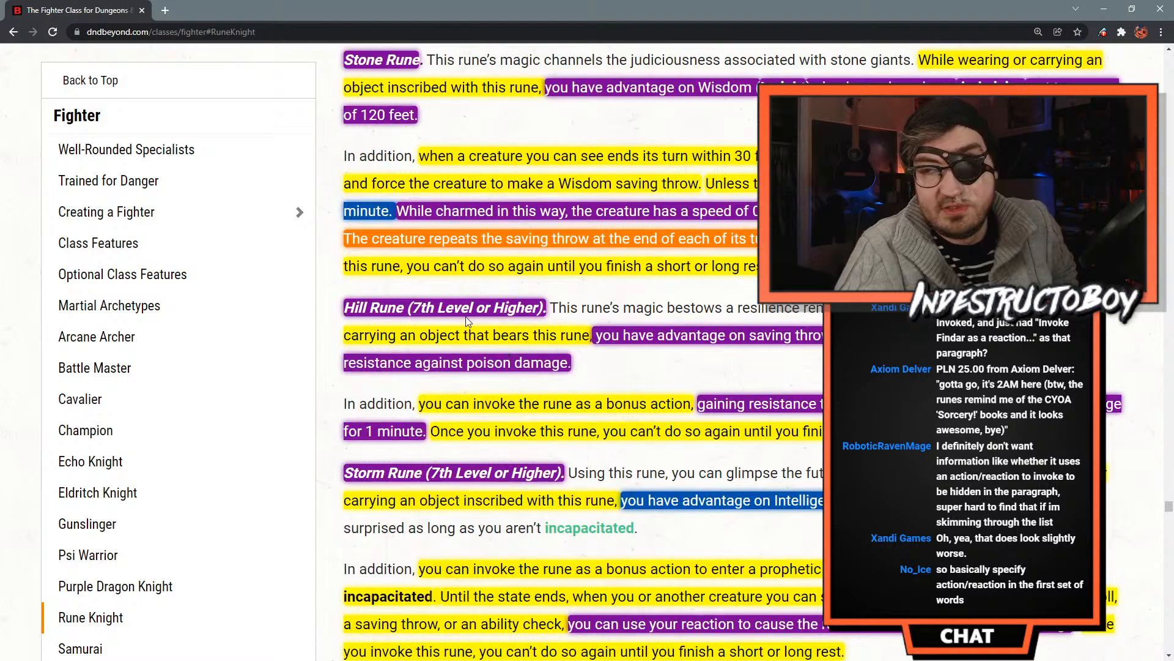
scroll(534, 285, up, 4)
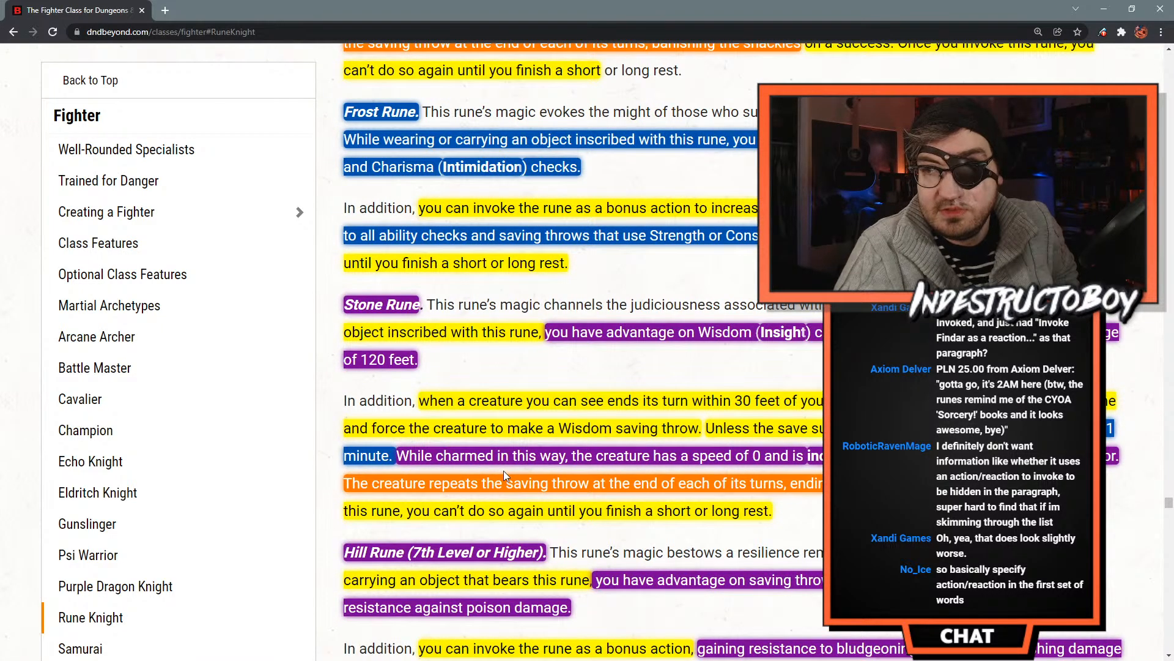
scroll(504, 471, down, 1)
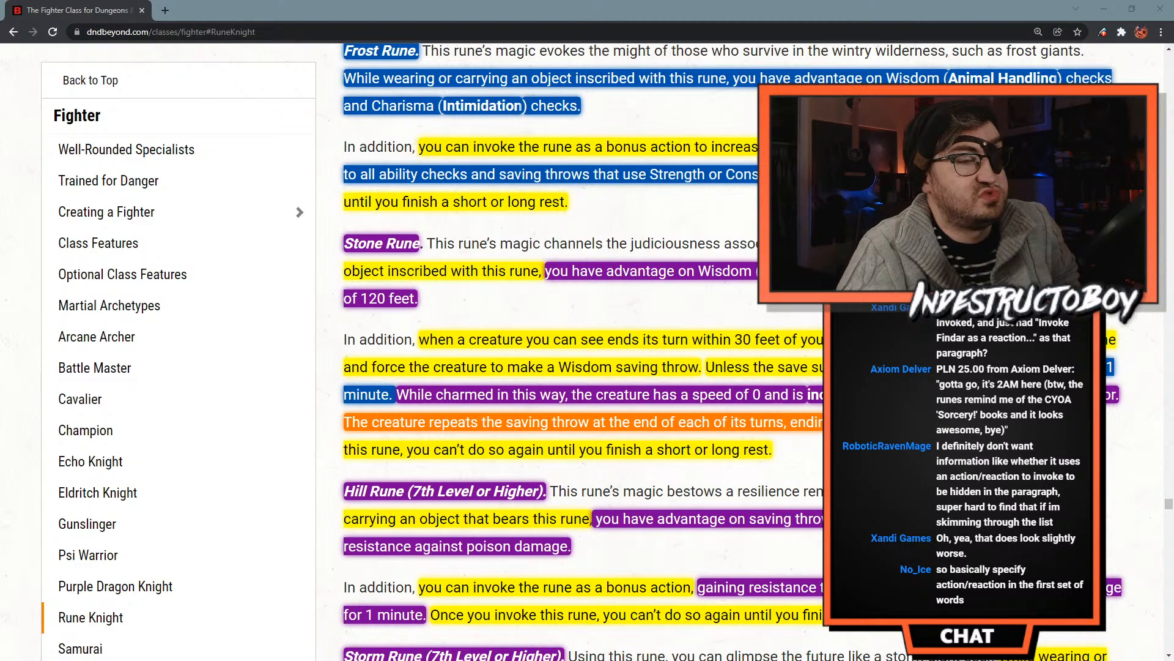
- Check the Runepriest prayer formatting in the Player's Handbook 3 PDF in Acrobat, and return to the InDesign layout
key(alt+Tab)
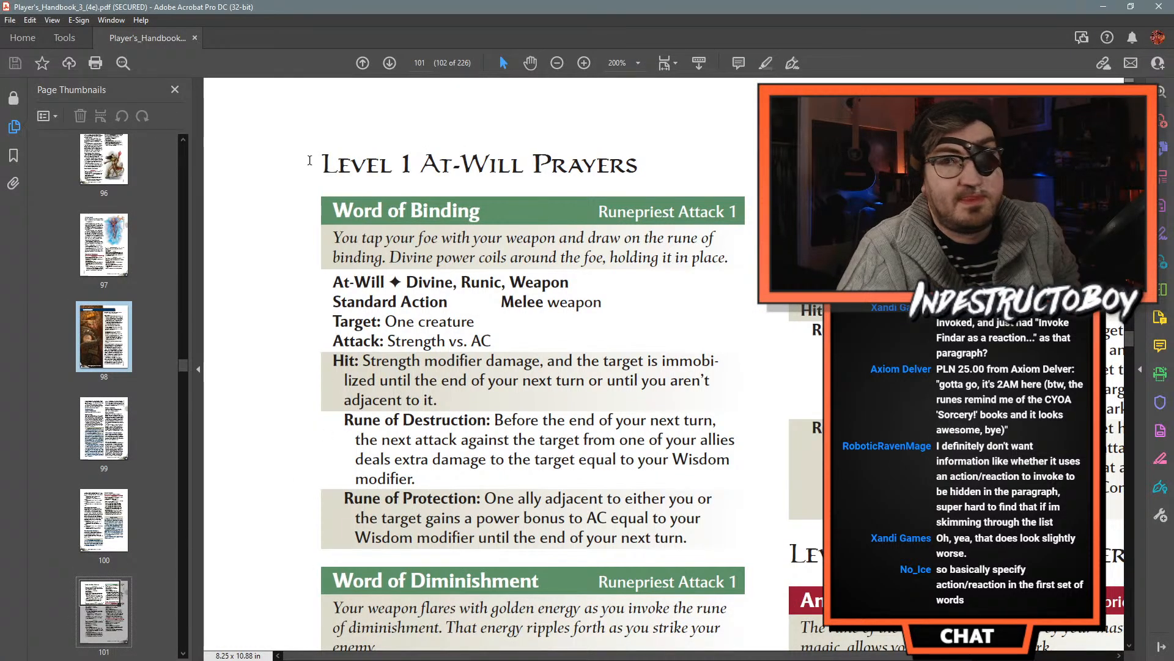
key(alt+Tab)
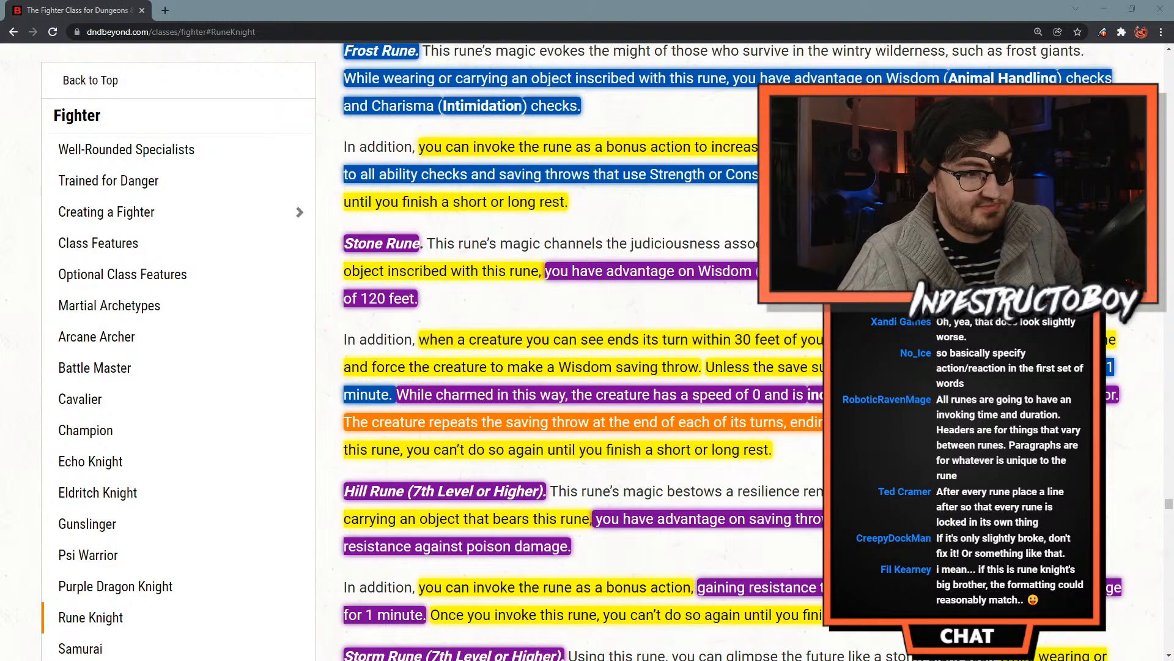
key(alt+Tab)
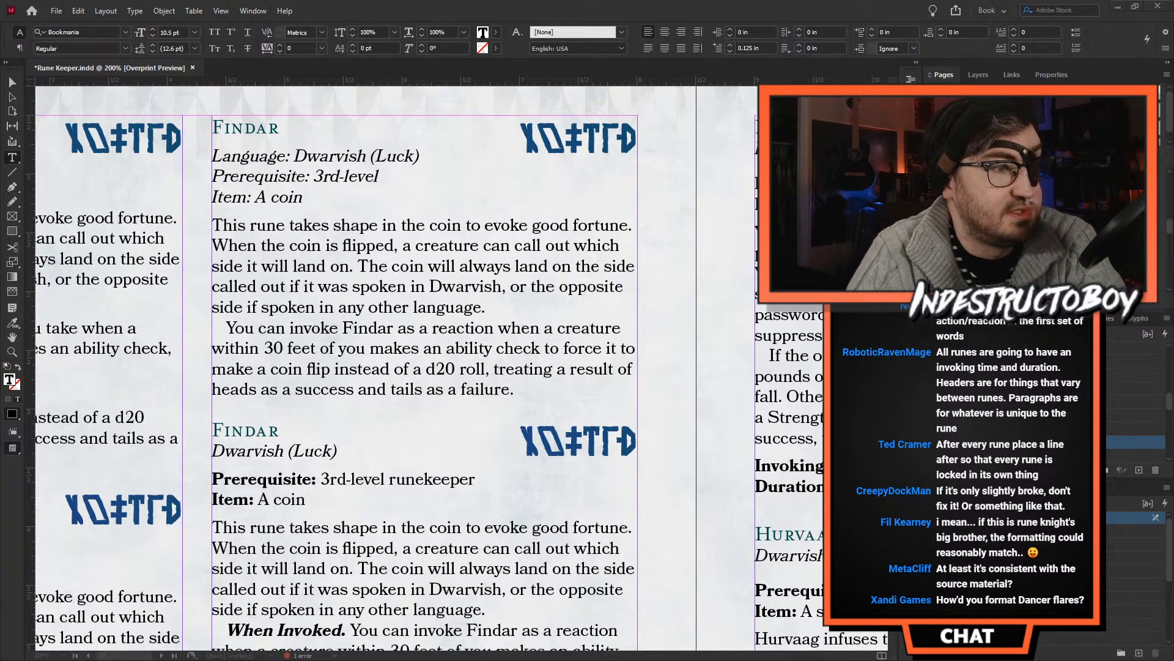
- Switch to the Dancer Class PDF in Acrobat and examine the Moonwalk flare's header lines and description at 300% zoom
key(alt+Tab)
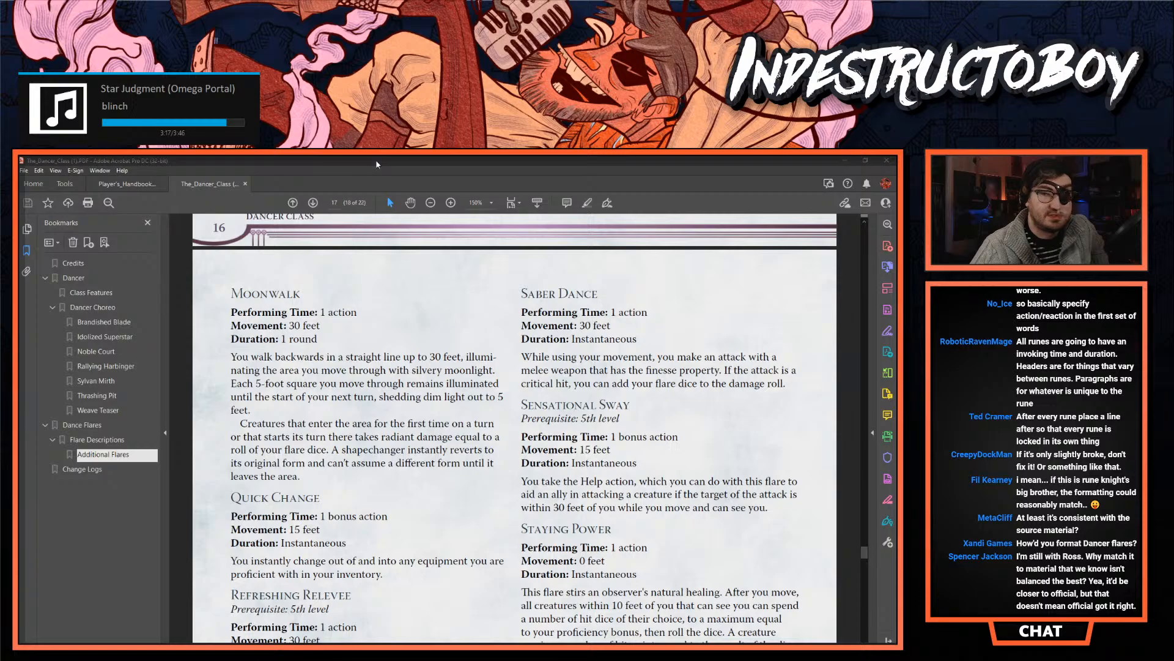
click(450, 203)
click(451, 203)
scroll(580, 367, down, 3)
scroll(582, 365, up, 1)
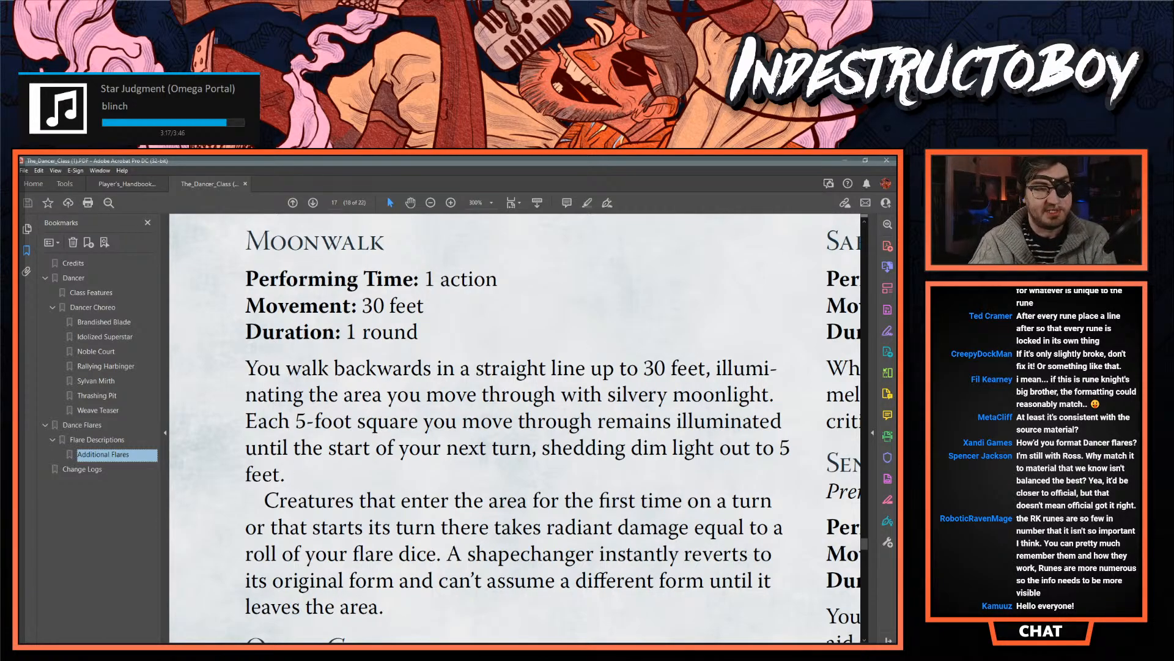
- Return to InDesign and review the passive description in the second column's first Findar entry
key(alt+Tab)
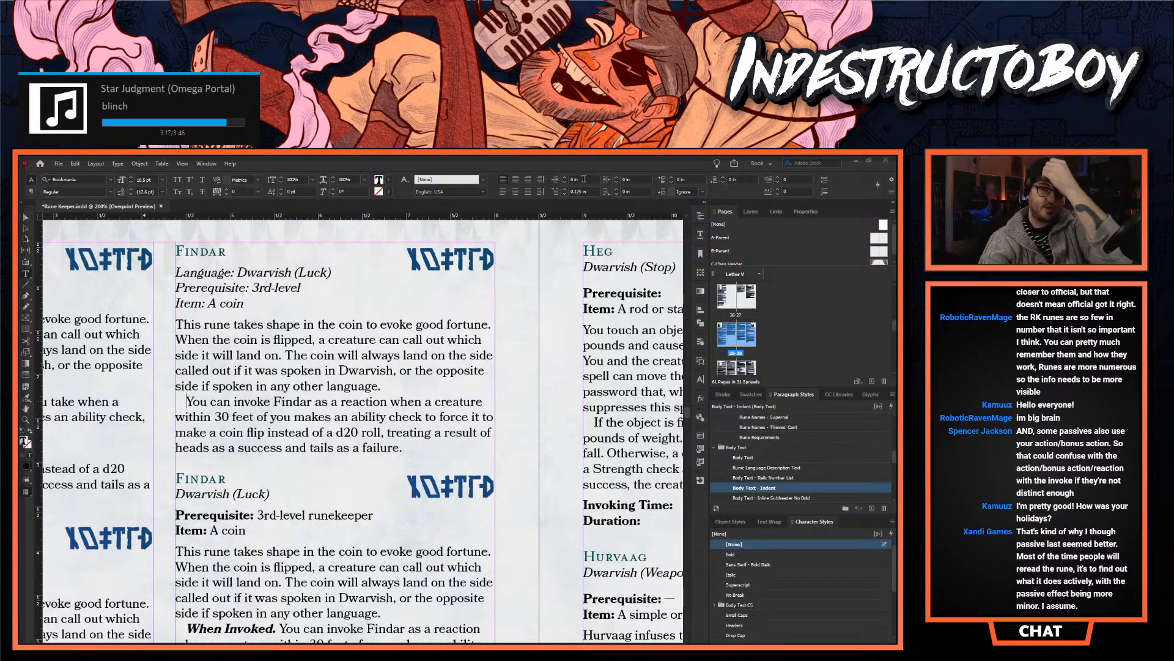
drag(385, 383, 170, 325)
scroll(223, 340, up, 3)
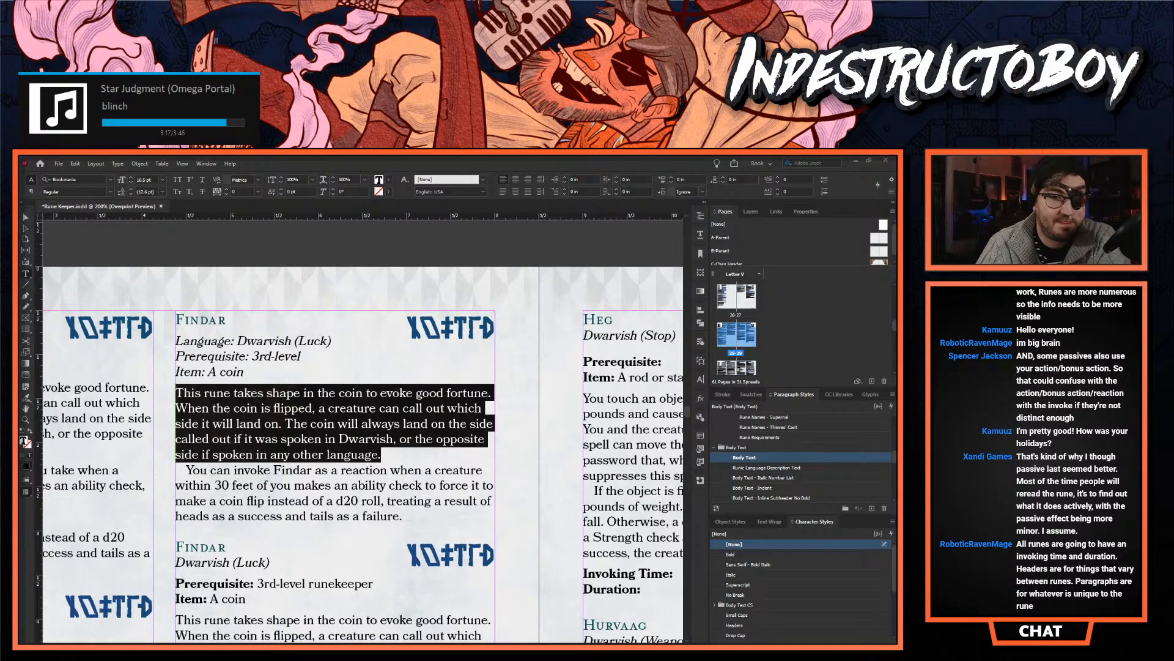
click(265, 447)
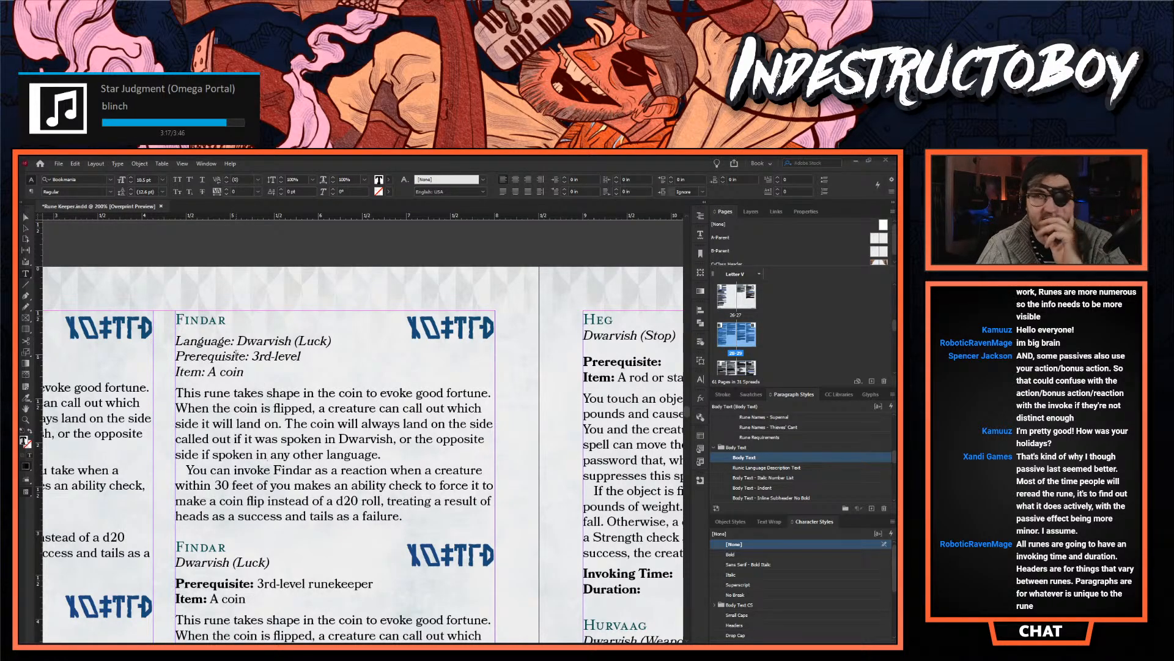
- Review the Findar layout variants down both columns of the page, comparing how they present the invoking details
scroll(294, 430, down, 6)
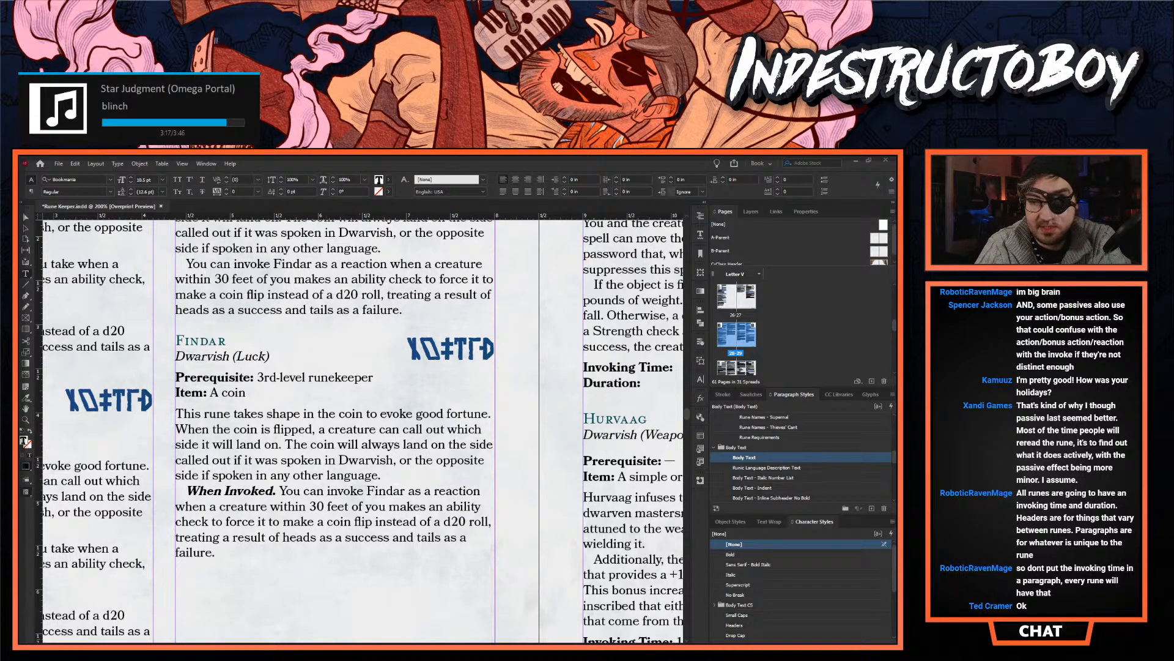
scroll(432, 626, left, 6)
scroll(384, 431, down, 2)
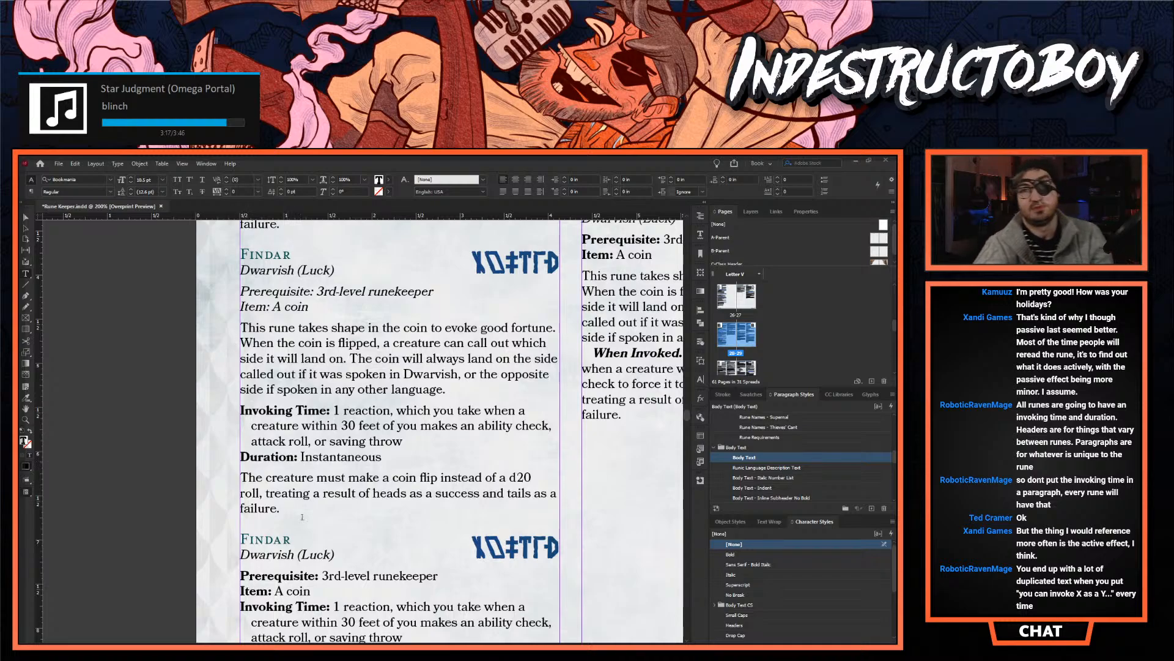
scroll(463, 430, up, 3)
scroll(462, 430, up, 2)
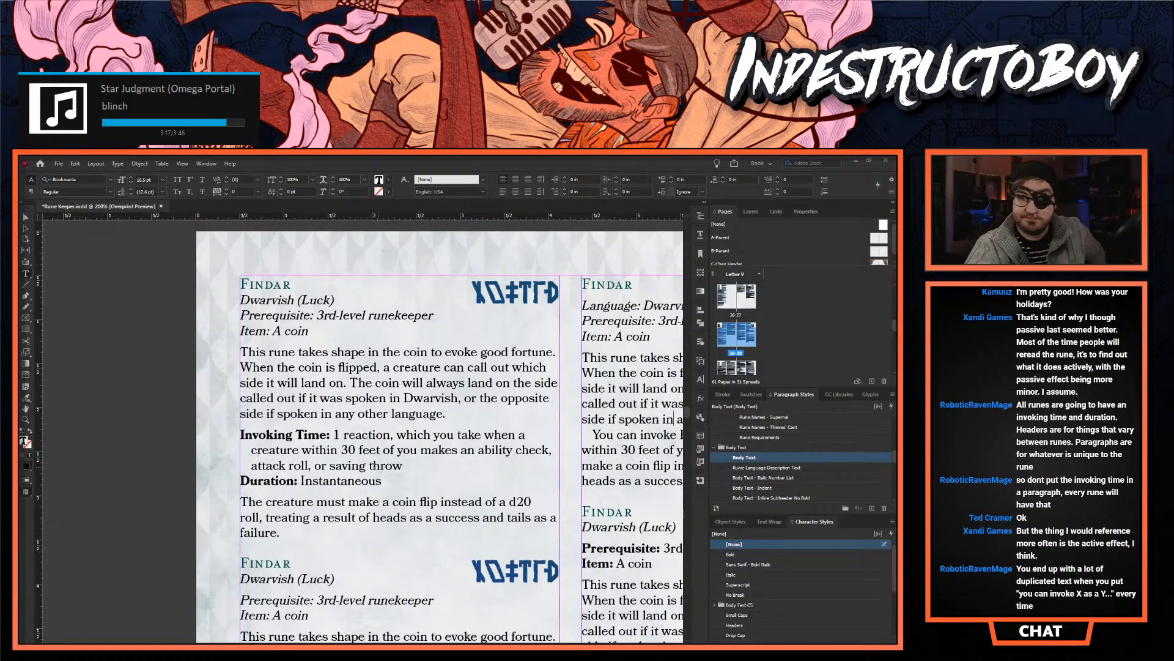
drag(432, 644, 433, 644)
scroll(463, 430, right, 4)
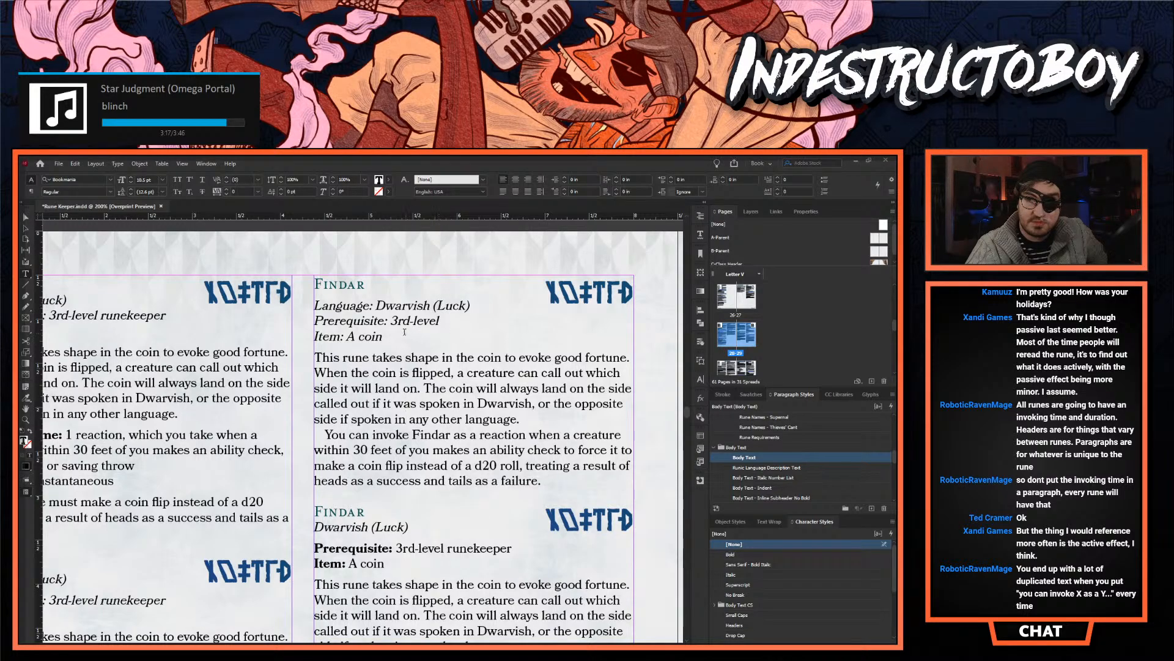
- Compare the language, prerequisite and item lines of the second column's first Findar entry with the second entry's heading block
drag(388, 337, 318, 297)
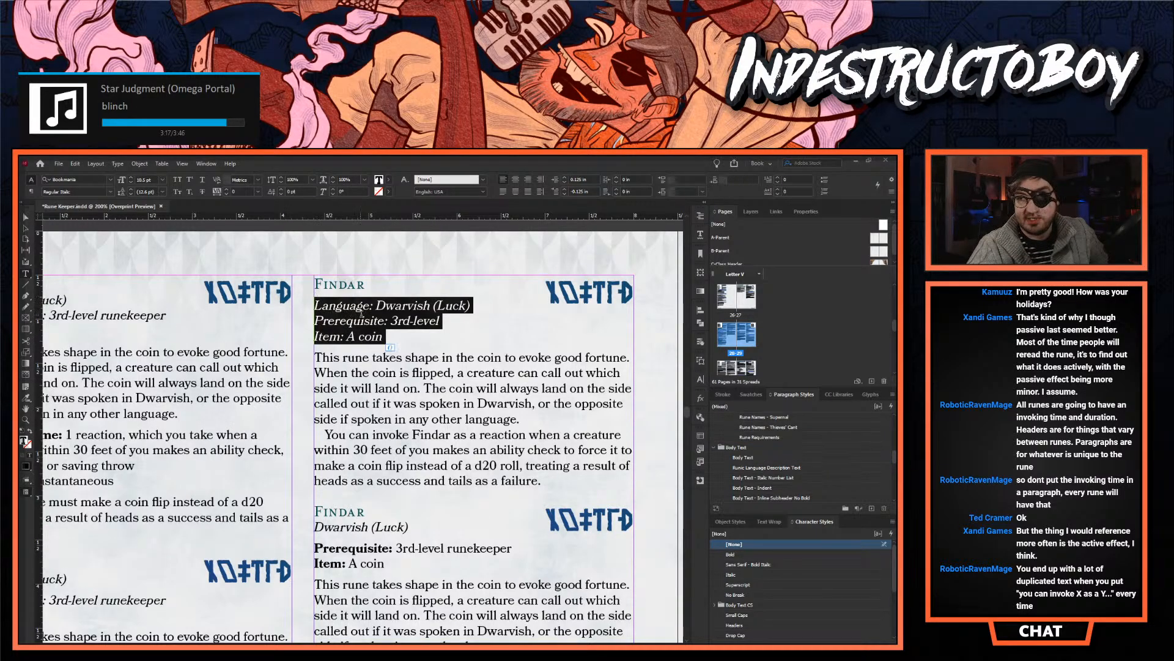
click(369, 319)
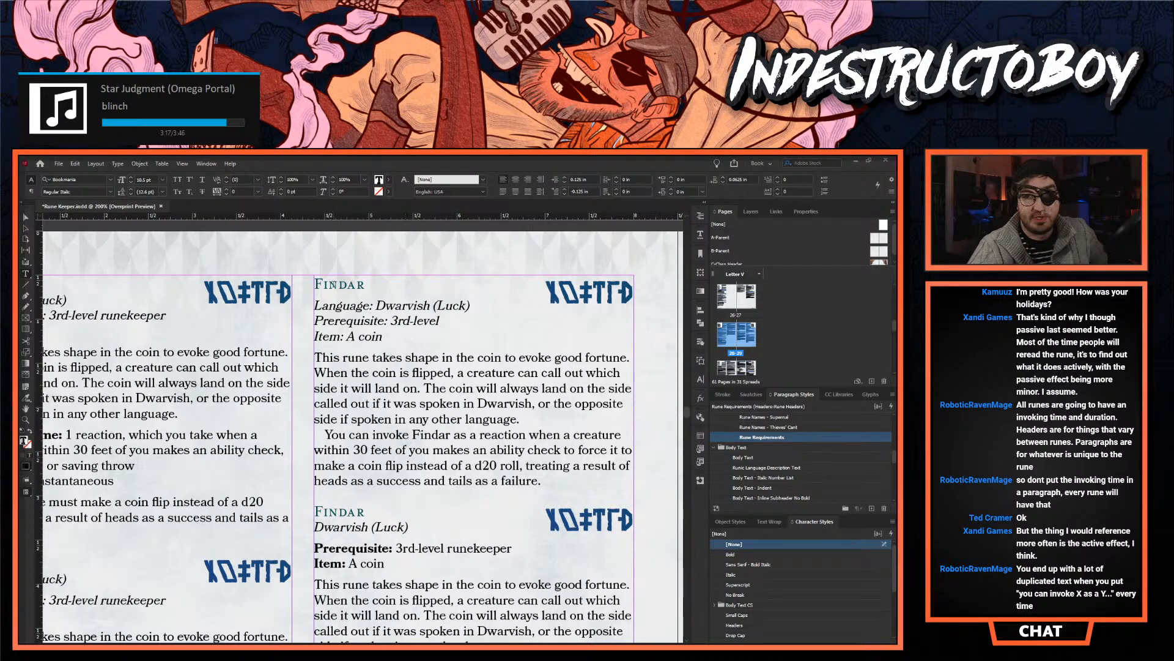
drag(316, 283, 585, 304)
scroll(586, 304, down, 1)
drag(315, 476, 410, 496)
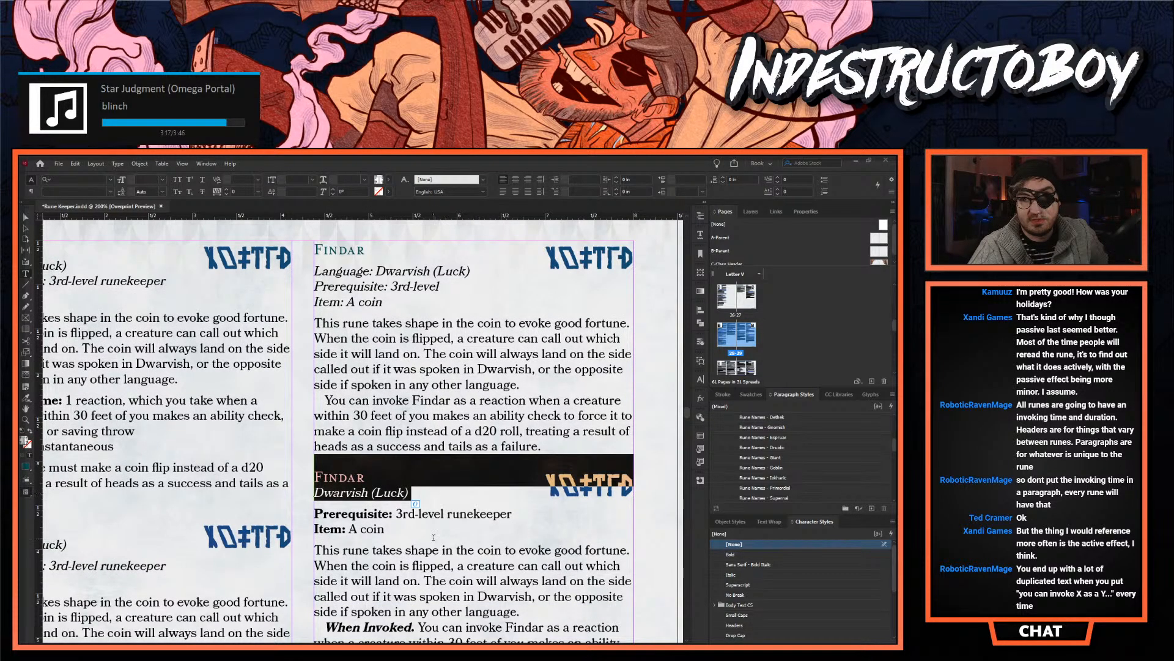
click(432, 537)
scroll(431, 537, up, 2)
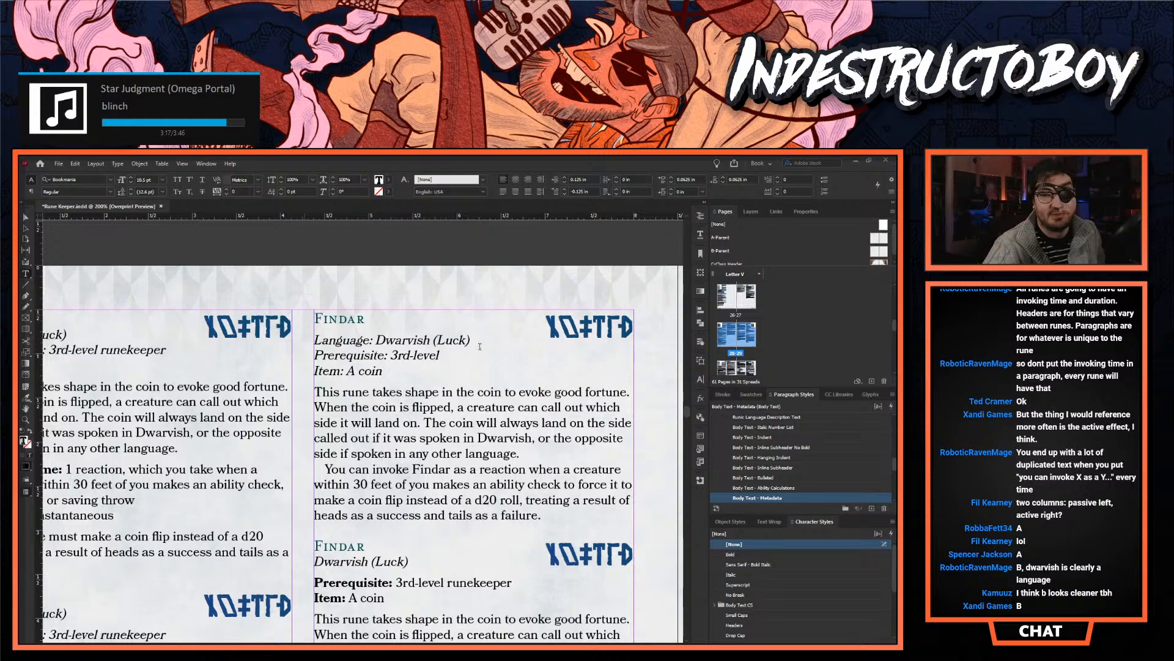
- Compare the heading and subheading of the second column's second Findar entry with the first entry's heading and italic detail lines
scroll(413, 519, down, 1)
drag(413, 519, 303, 510)
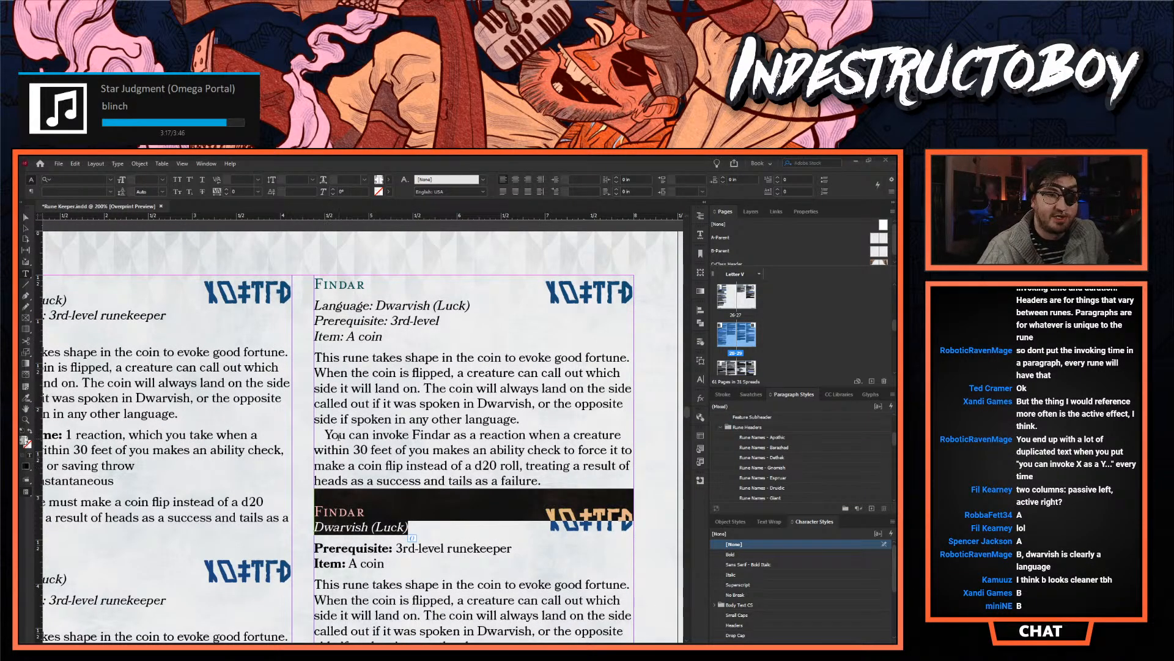
click(380, 337)
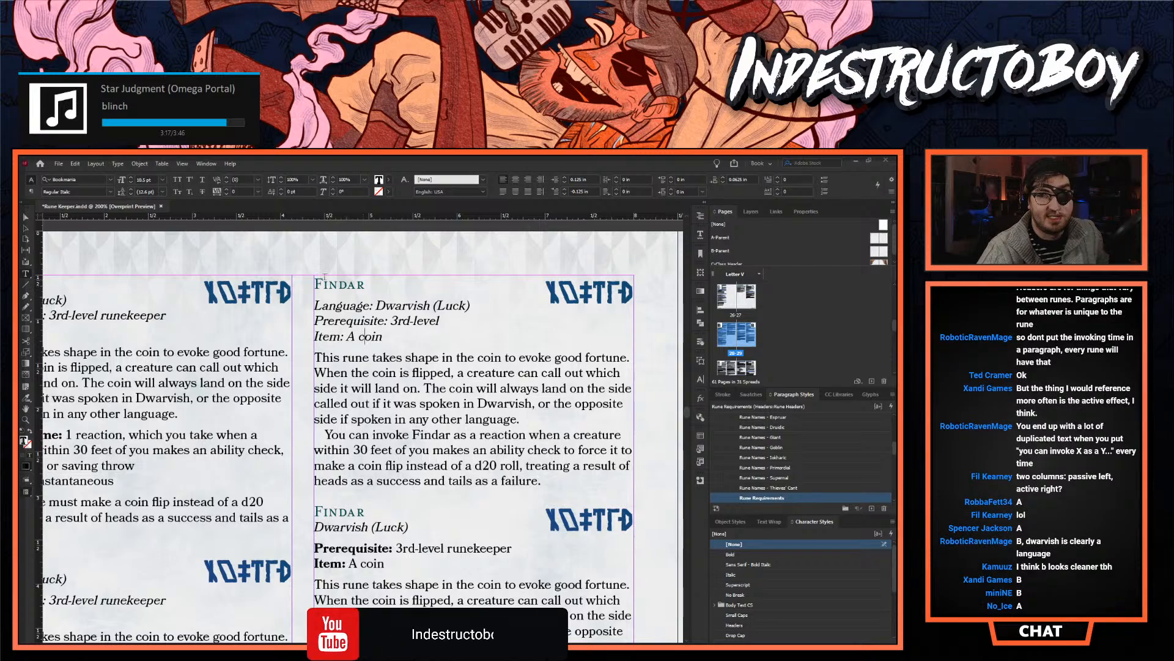
drag(315, 279, 386, 358)
click(387, 358)
drag(396, 306, 323, 285)
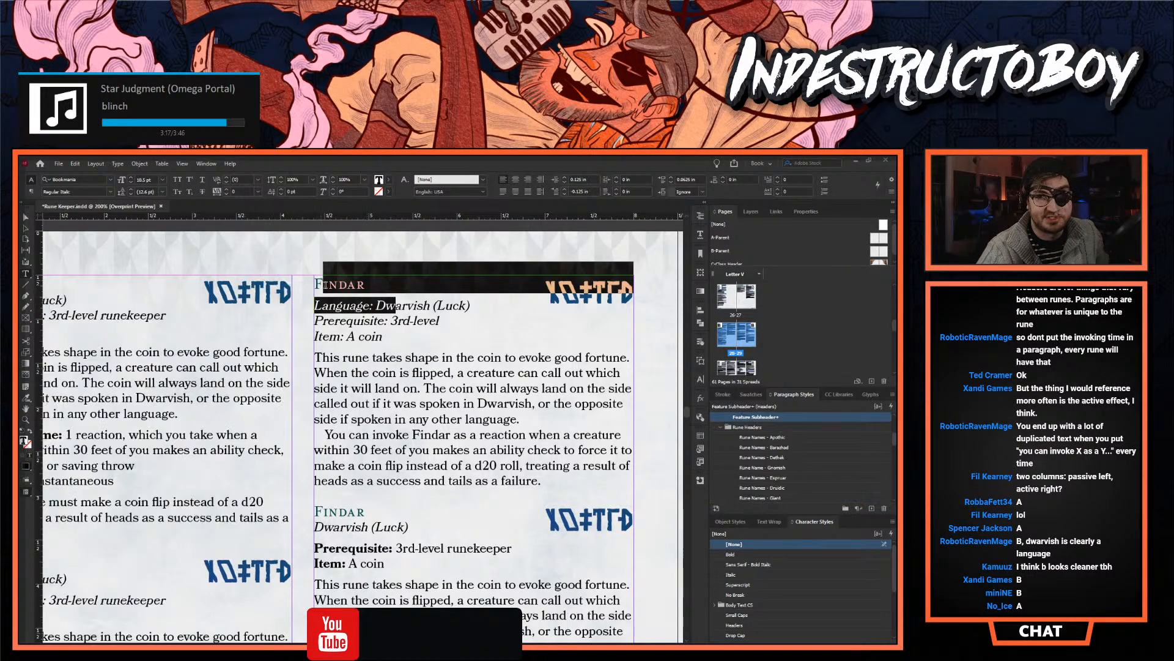
click(374, 384)
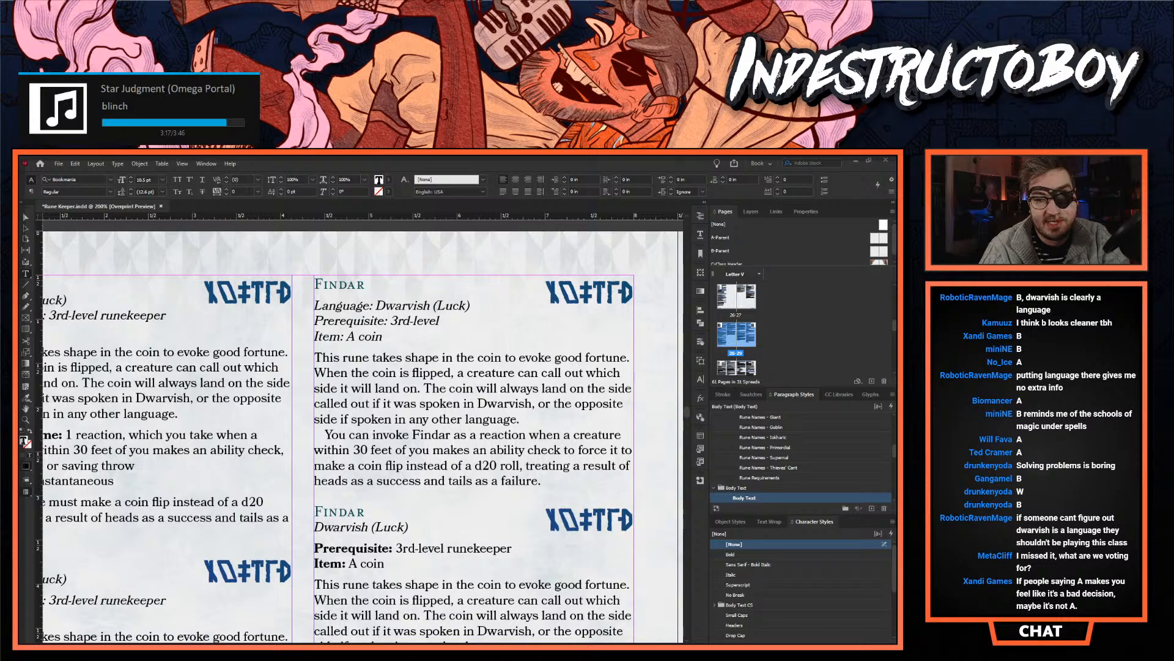
- Compare the first Findar entry's "Language: Dwarvish (Luck)" line with the second entry's unlabelled "Dwarvish (Luck)" subheading, including the text below them
scroll(209, 271, right, 5)
scroll(209, 271, left, 2)
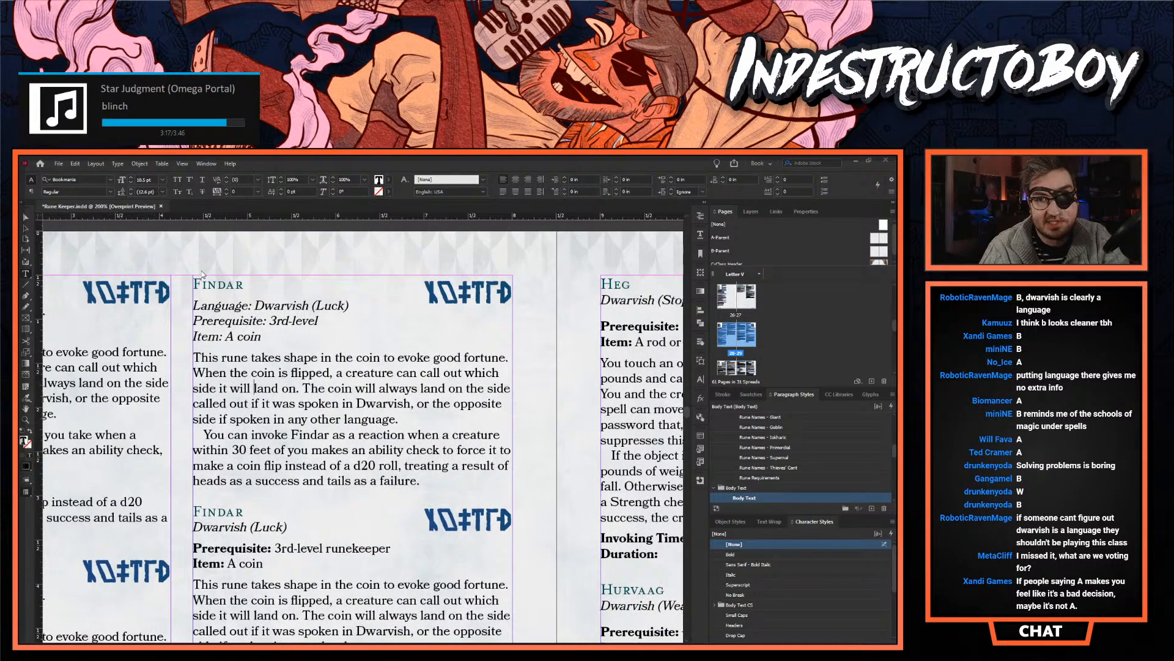
scroll(209, 272, down, 1)
drag(202, 249, 303, 279)
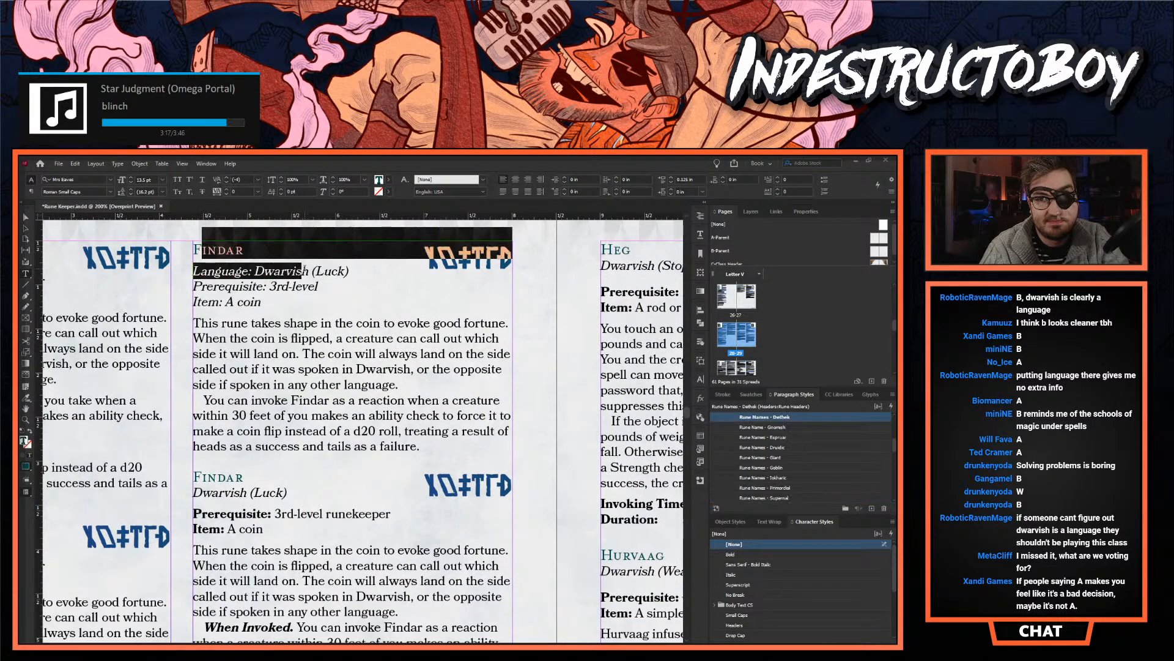
drag(276, 426, 223, 476)
drag(275, 485, 286, 489)
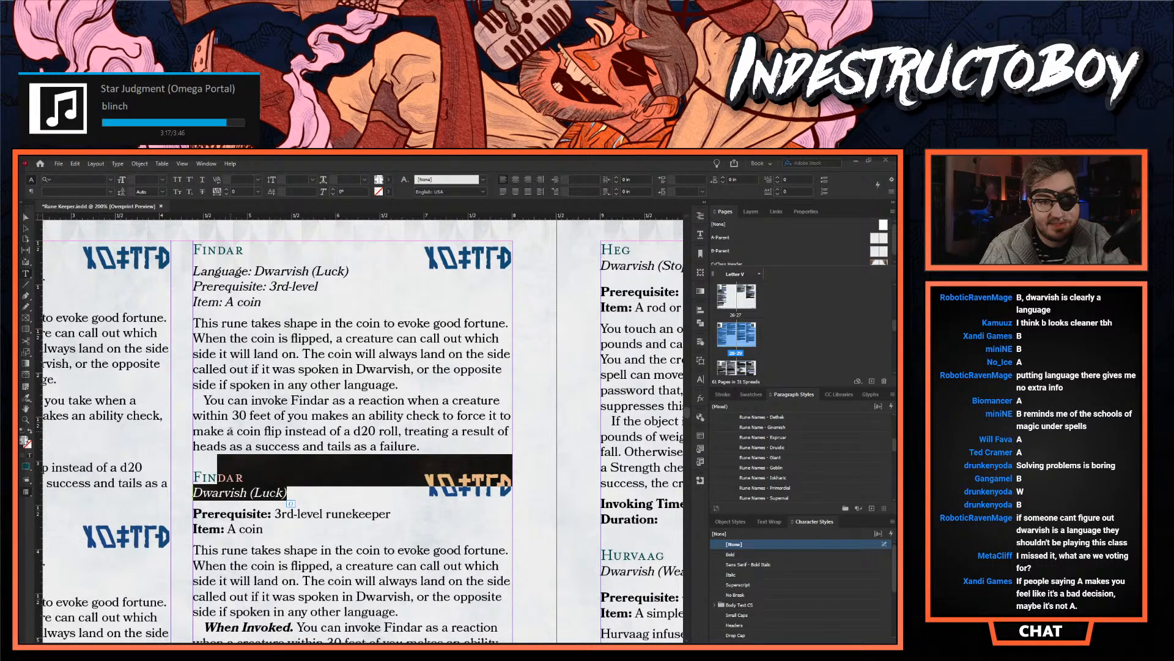
click(307, 539)
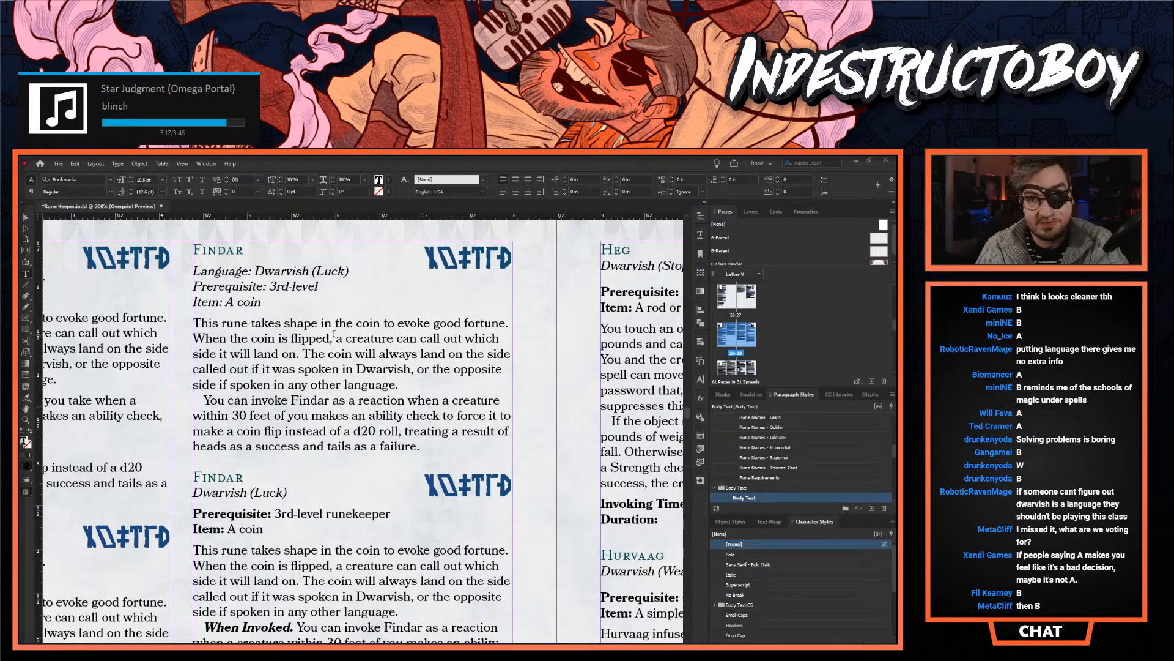
drag(288, 493, 309, 479)
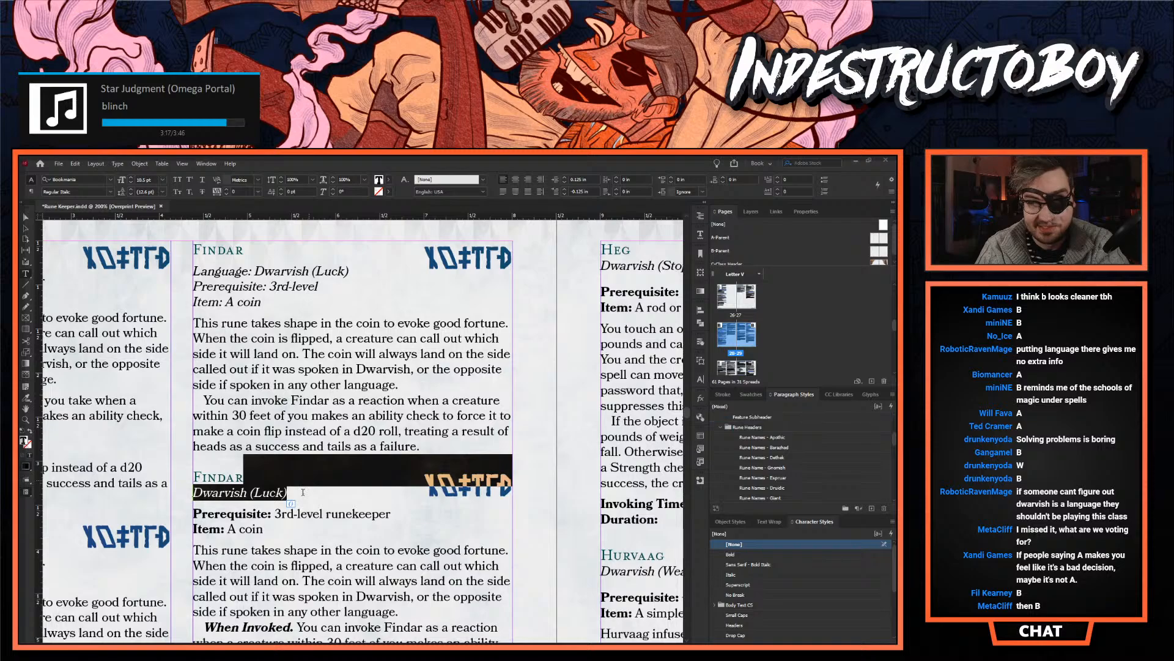
click(285, 493)
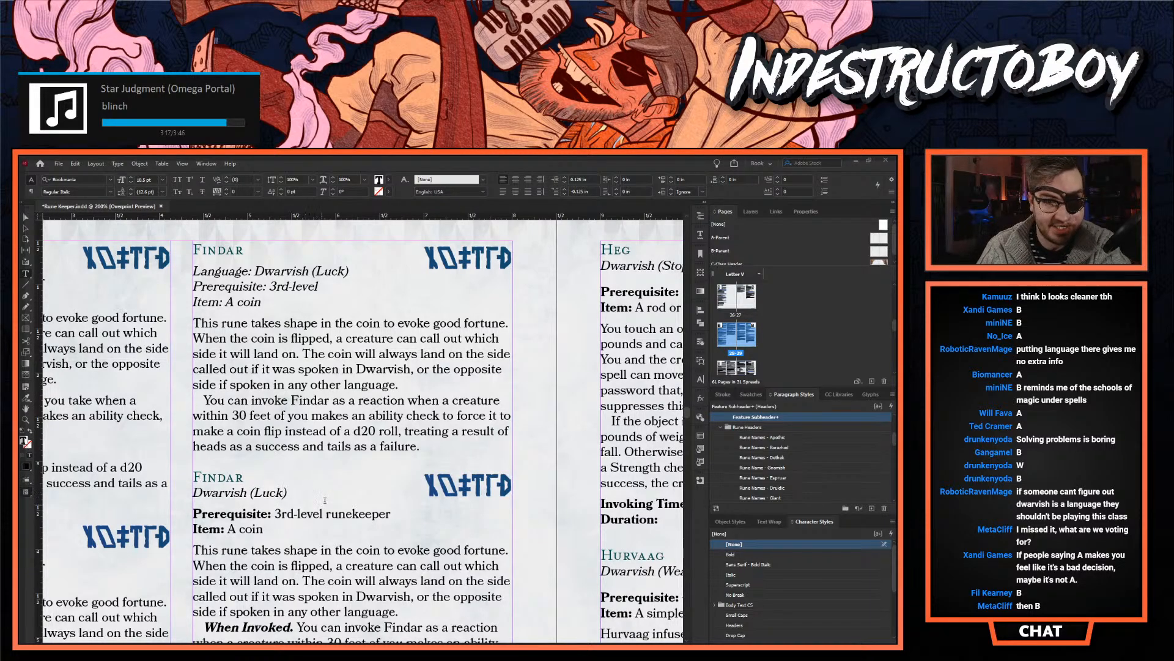
scroll(252, 458, down, 1)
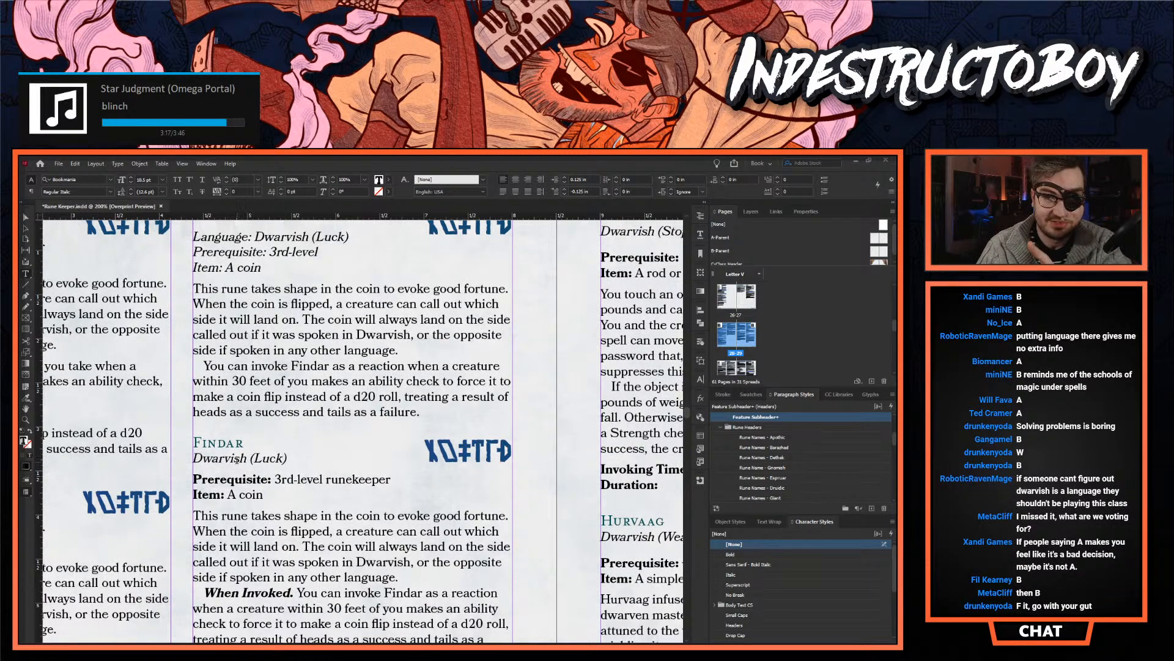
scroll(148, 429, down, 1)
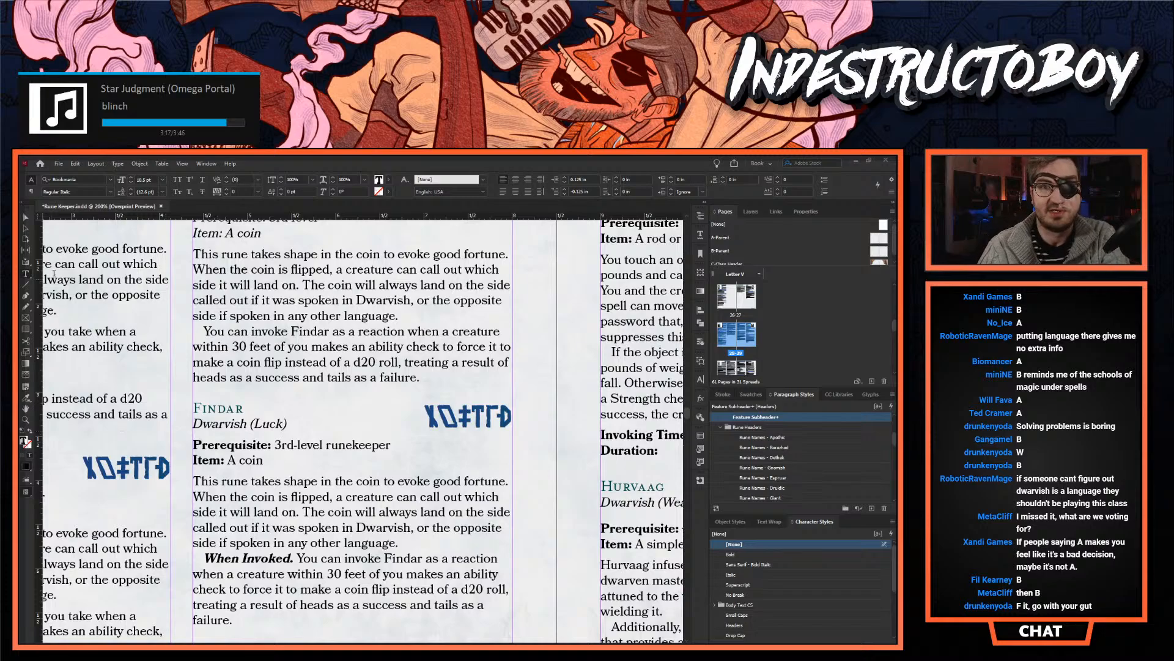
- Draw a rectangle about 0.32 in high over the second Findar entry's heading, subheading and rune graphic as a height check, and undo it
key(Escape)
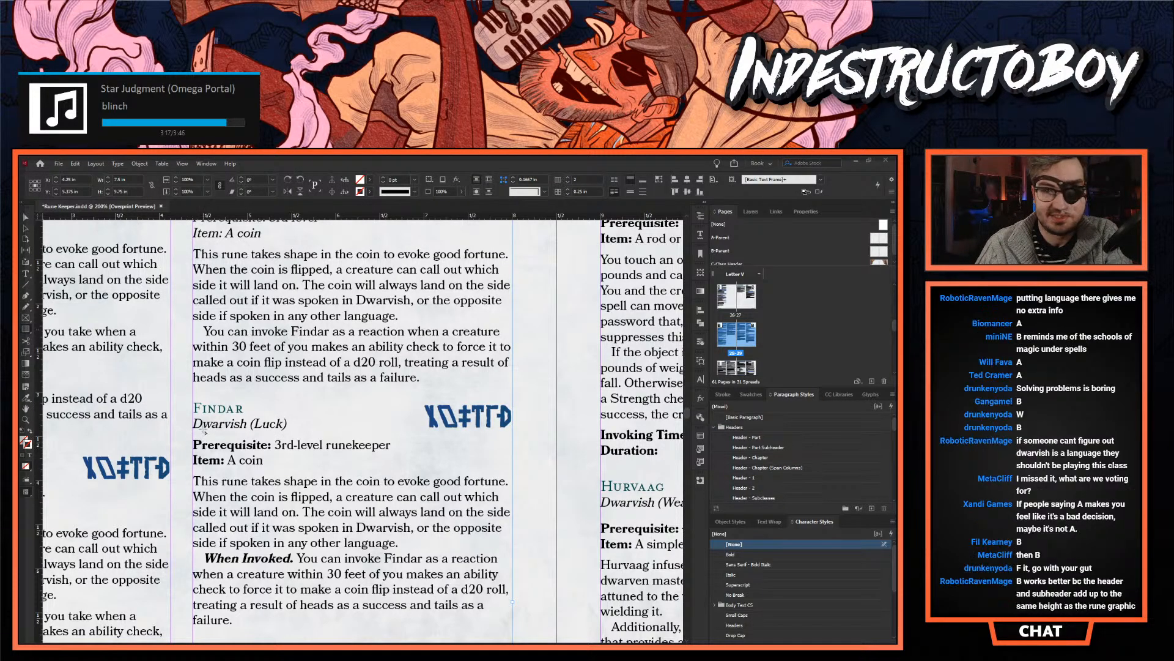
drag(191, 402, 515, 431)
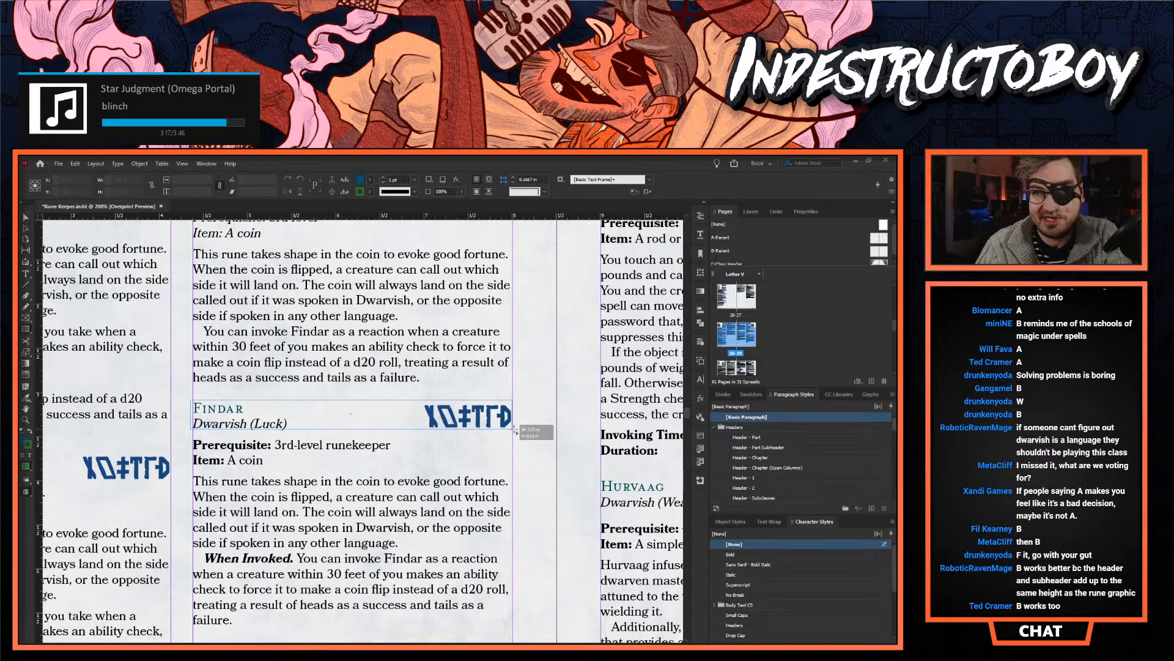
drag(516, 432, 513, 429)
key(ctrl+z)
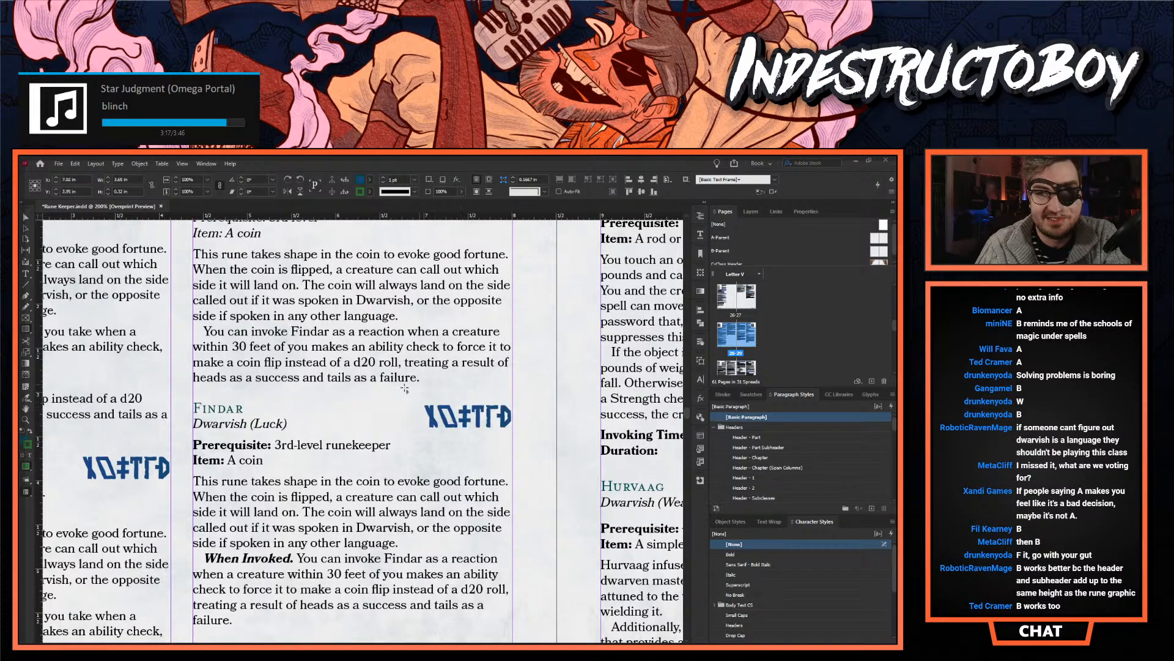
- Draw a rectangle about 0.42 in high over the first Findar entry's heading, language line and rune graphic, and undo it
scroll(305, 426, up, 4)
scroll(305, 426, down, 2)
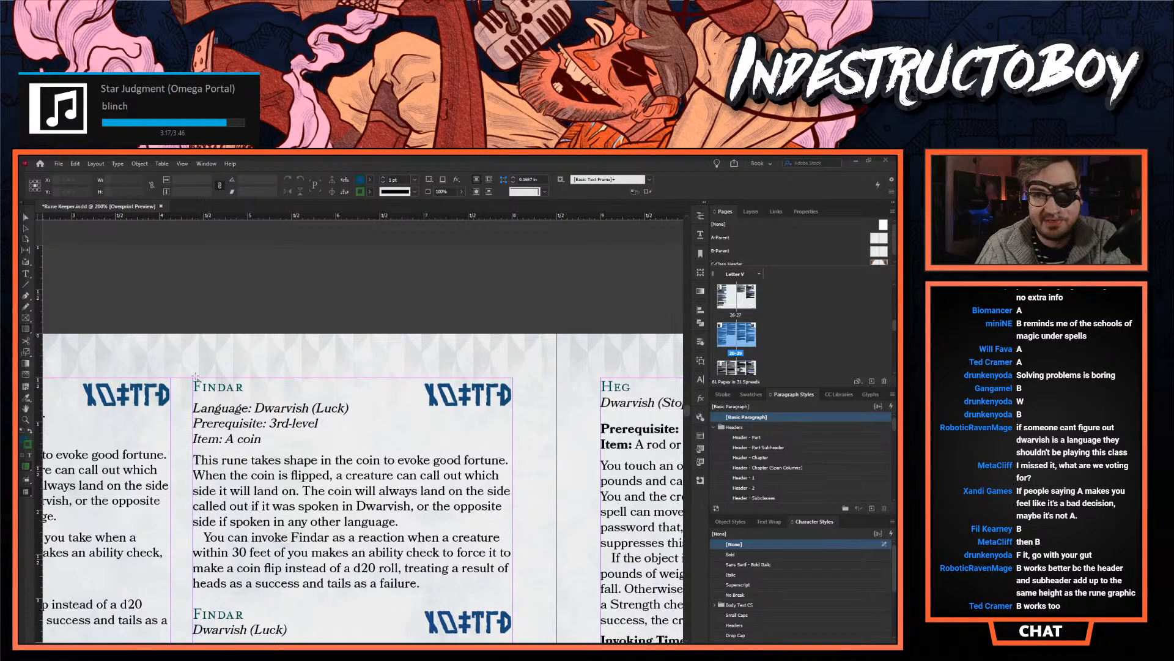
drag(193, 378, 514, 417)
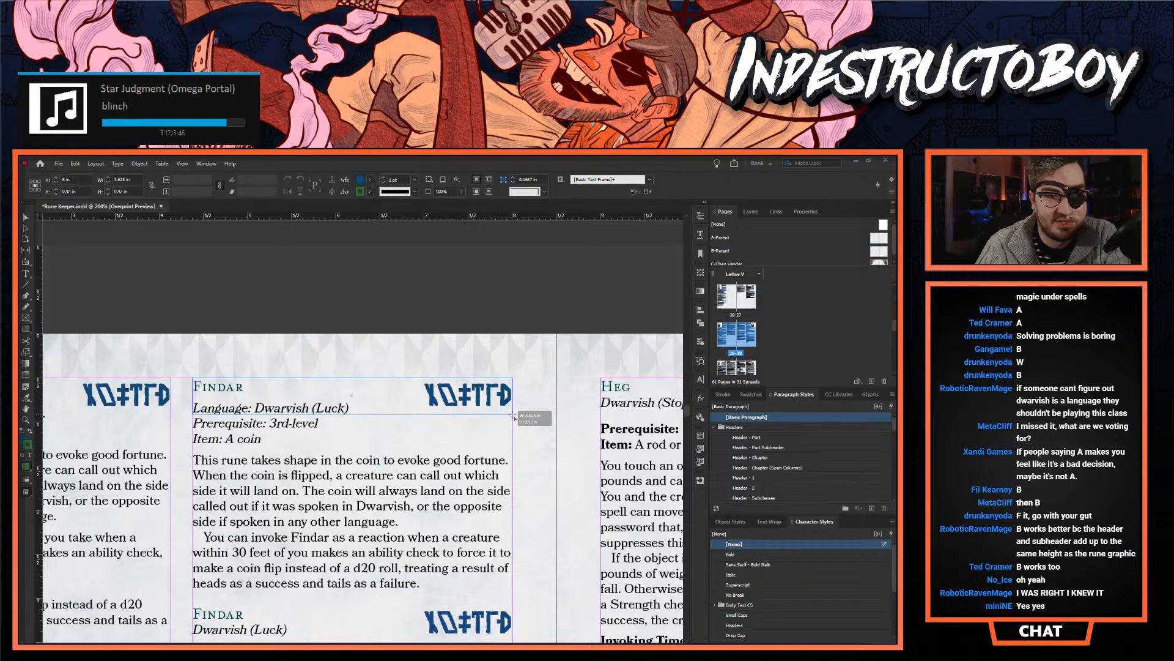
drag(514, 417, 514, 417)
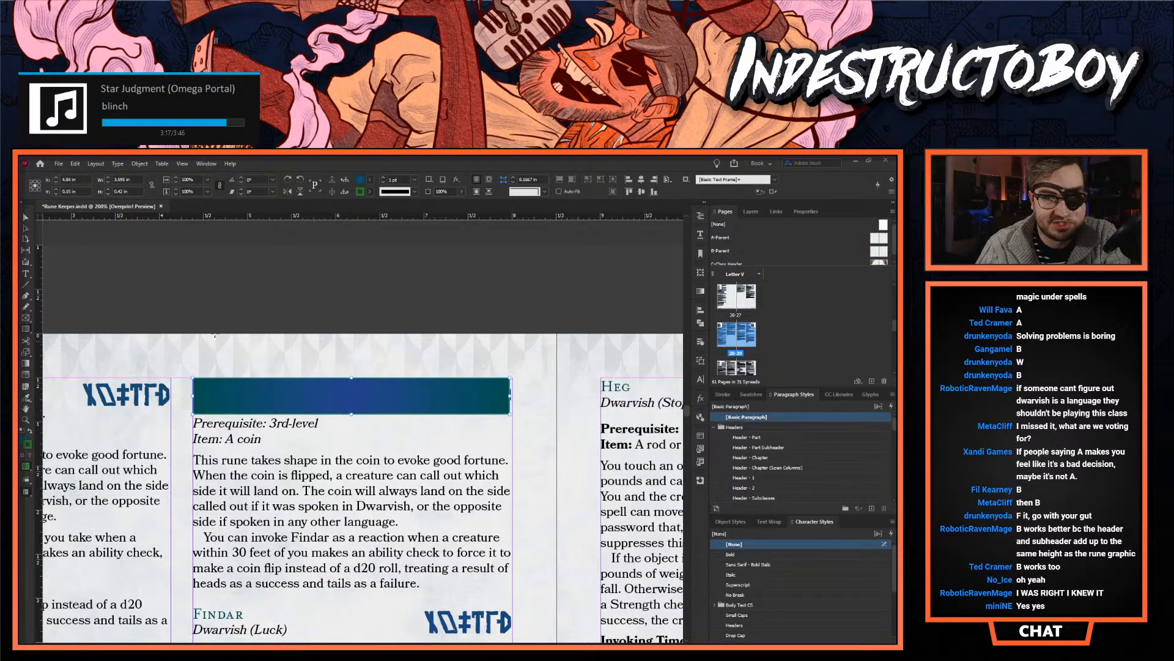
key(ctrl+z)
- Review how the heading blocks of both Findar variants align with their rune graphics and lead into the descriptions
scroll(252, 400, down, 2)
scroll(251, 397, down, 5)
scroll(257, 379, up, 6)
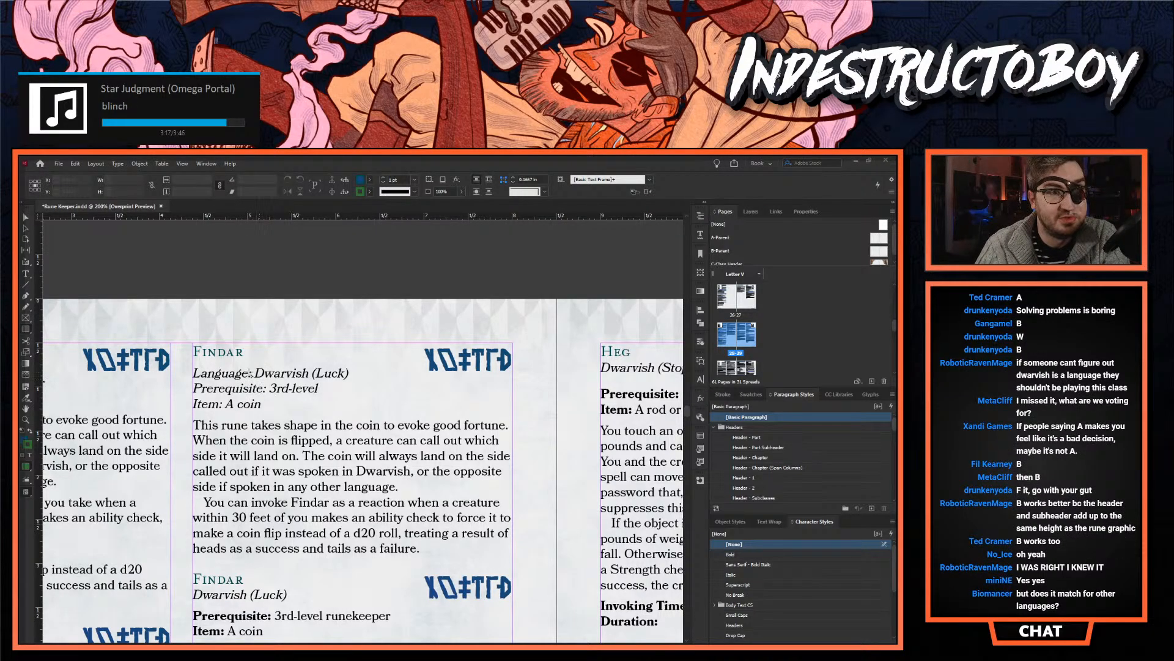
scroll(248, 365, down, 6)
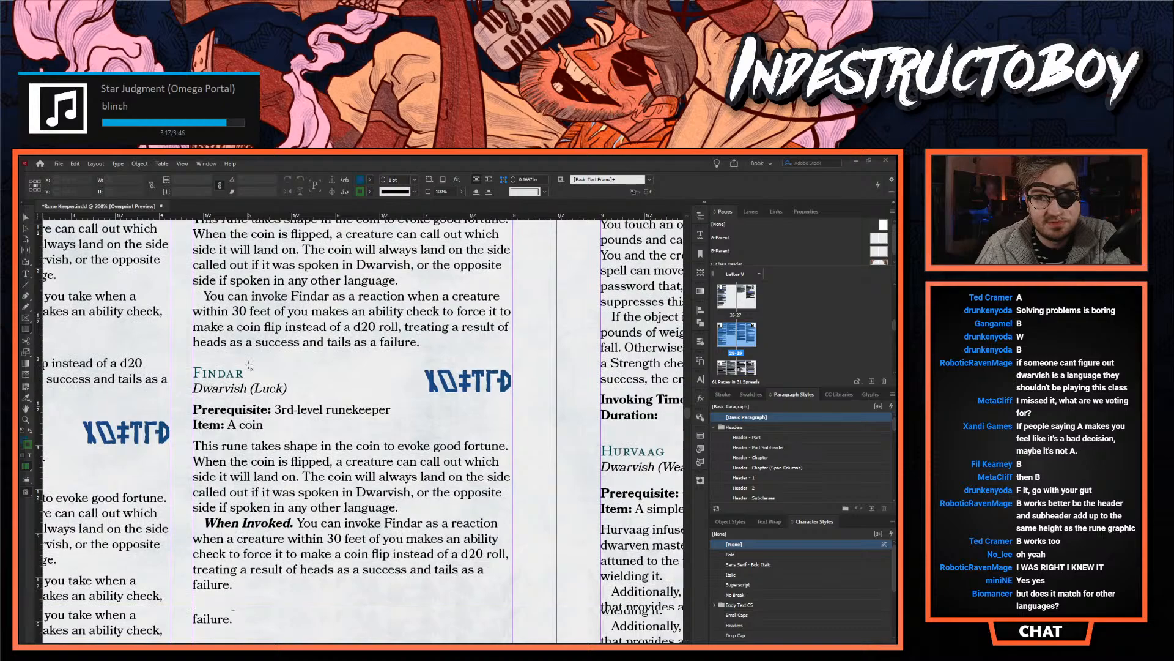
scroll(252, 390, up, 4)
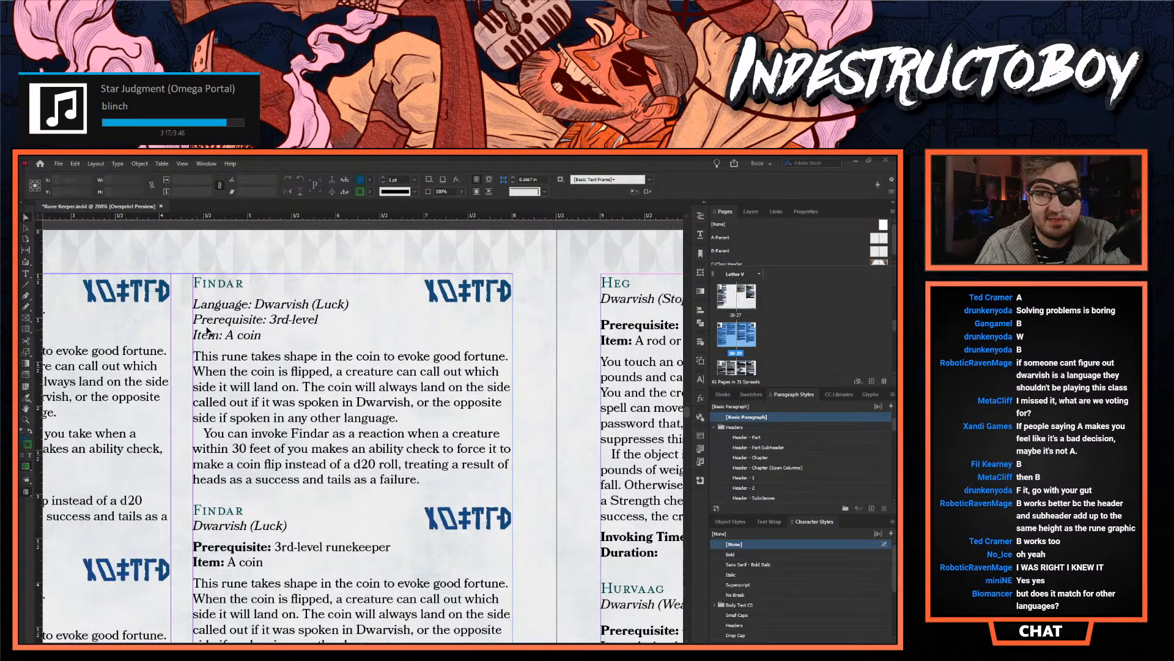
double_click(236, 312)
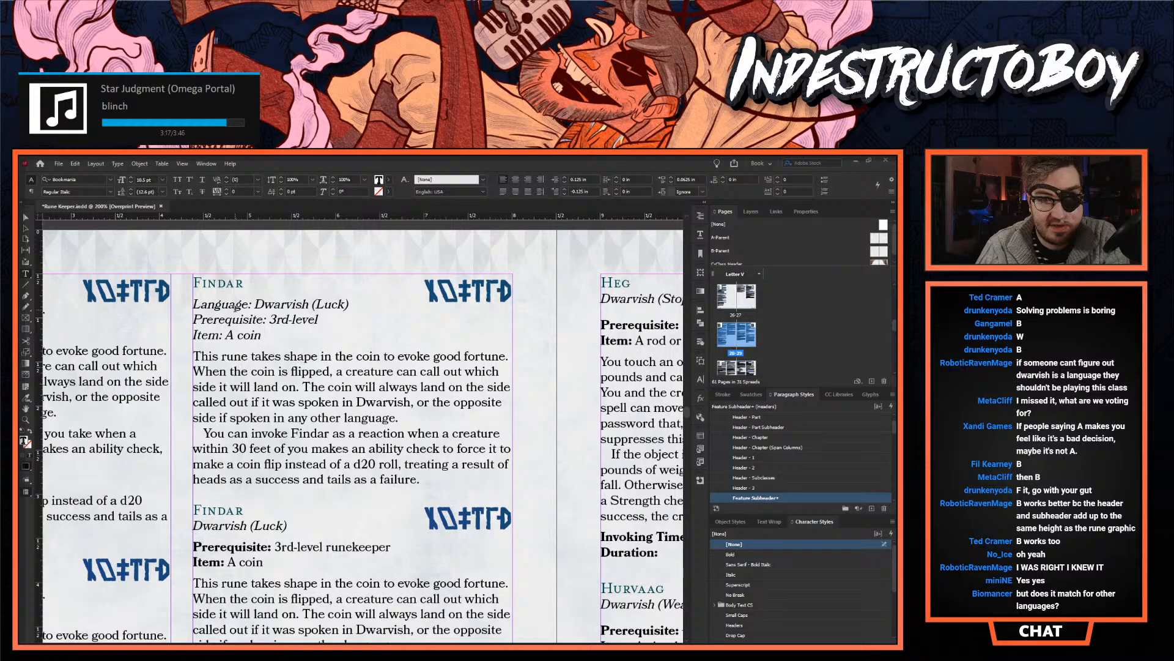
scroll(236, 306, down, 3)
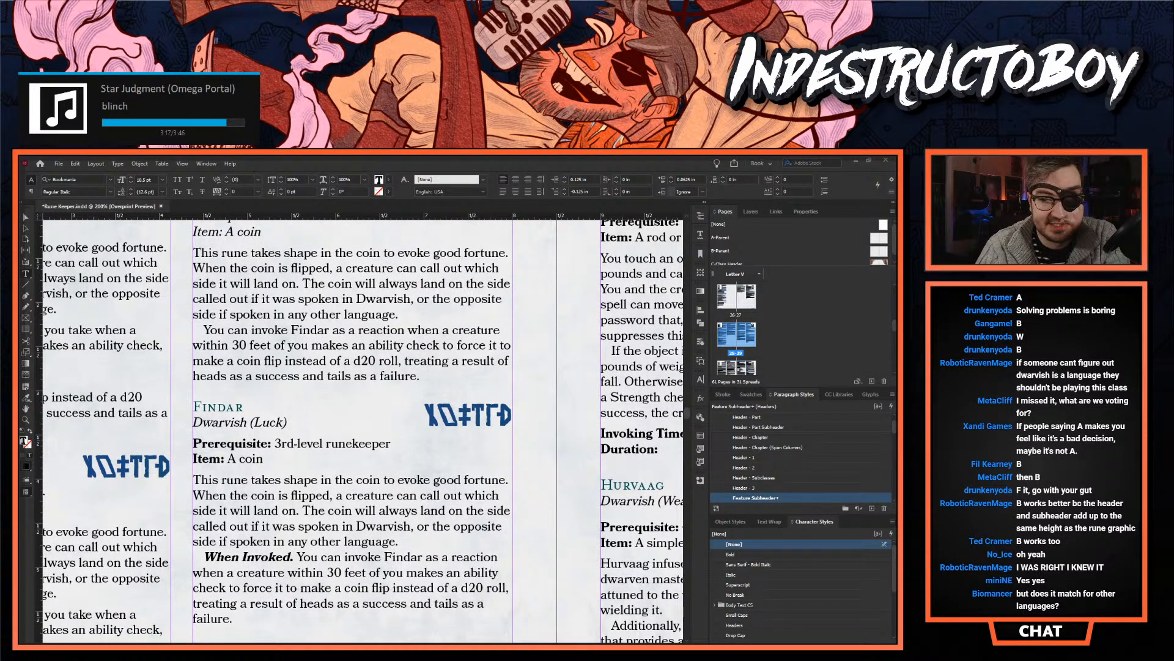
- Examine the heading blocks and rune graphics of the other Dwarvish runes, such as Hurvaag, Kuld, Hamar and Orv, continuing into the Druidic runes
scroll(479, 640, right, 8)
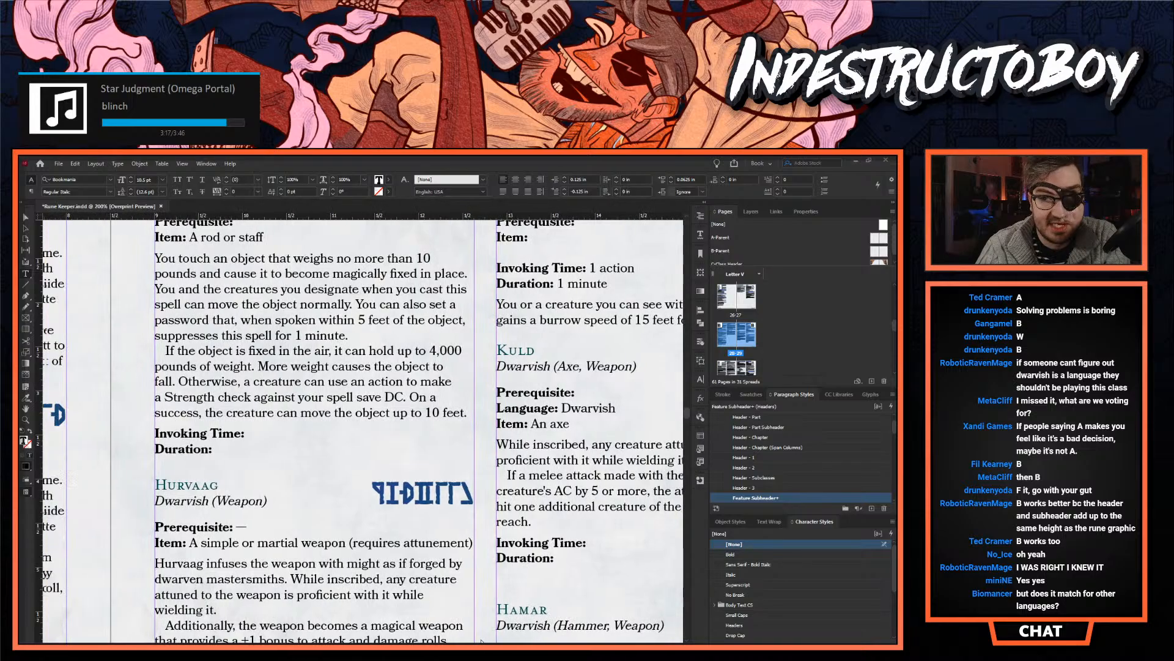
scroll(479, 641, right, 5)
scroll(519, 622, down, 4)
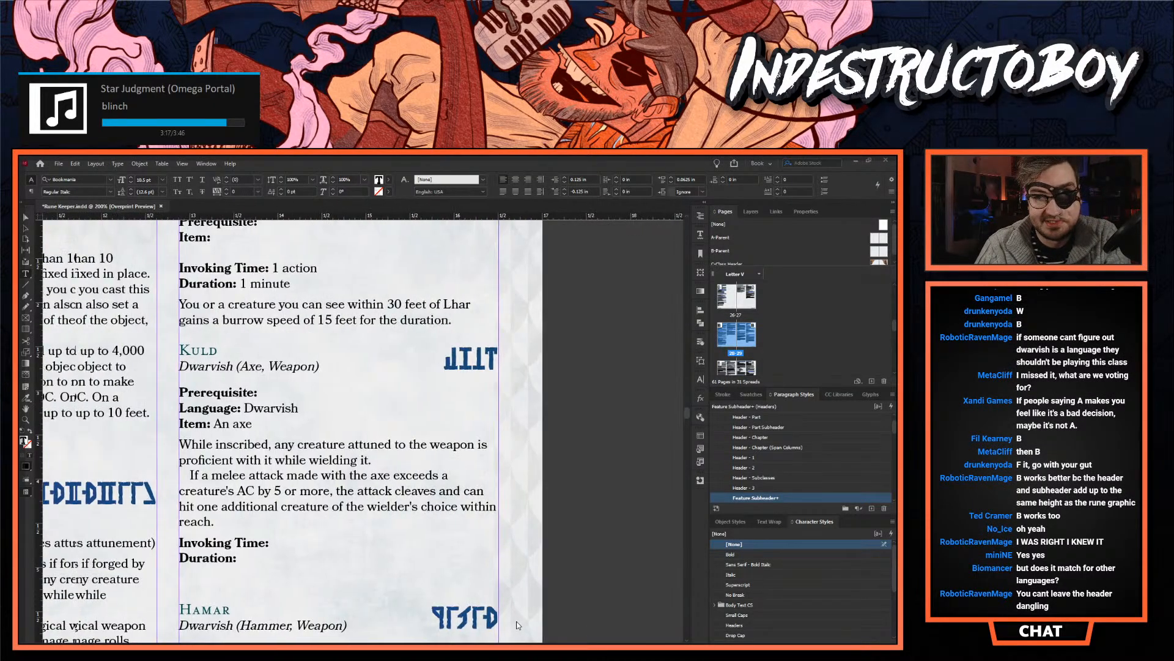
scroll(383, 432, down, 20)
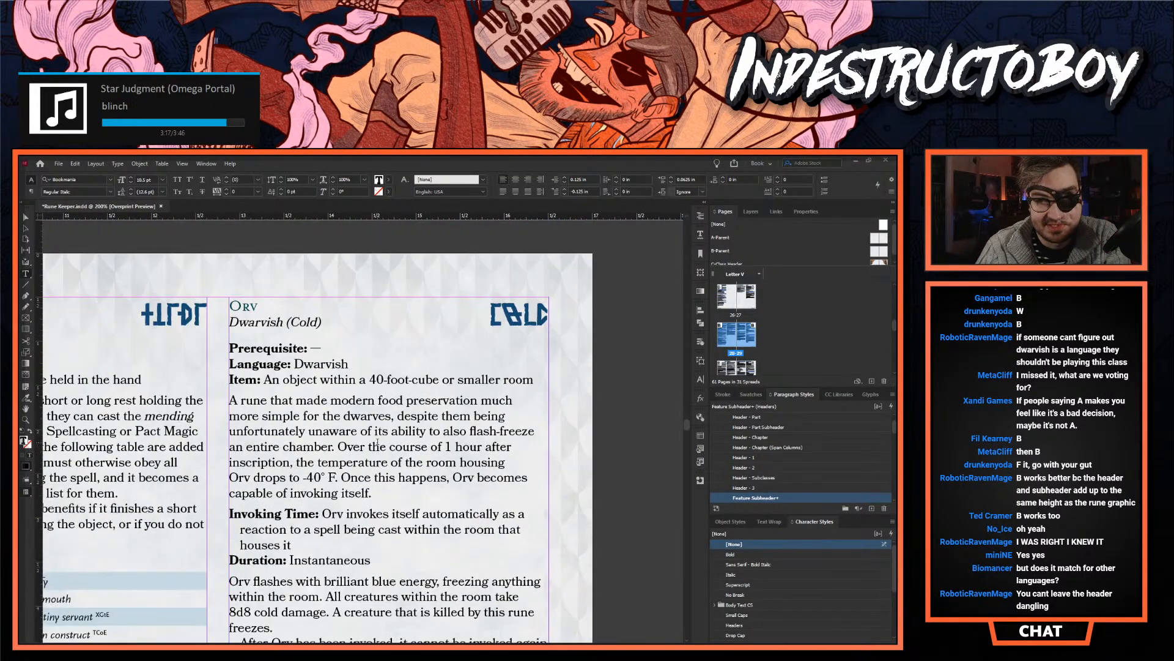
scroll(369, 462, down, 20)
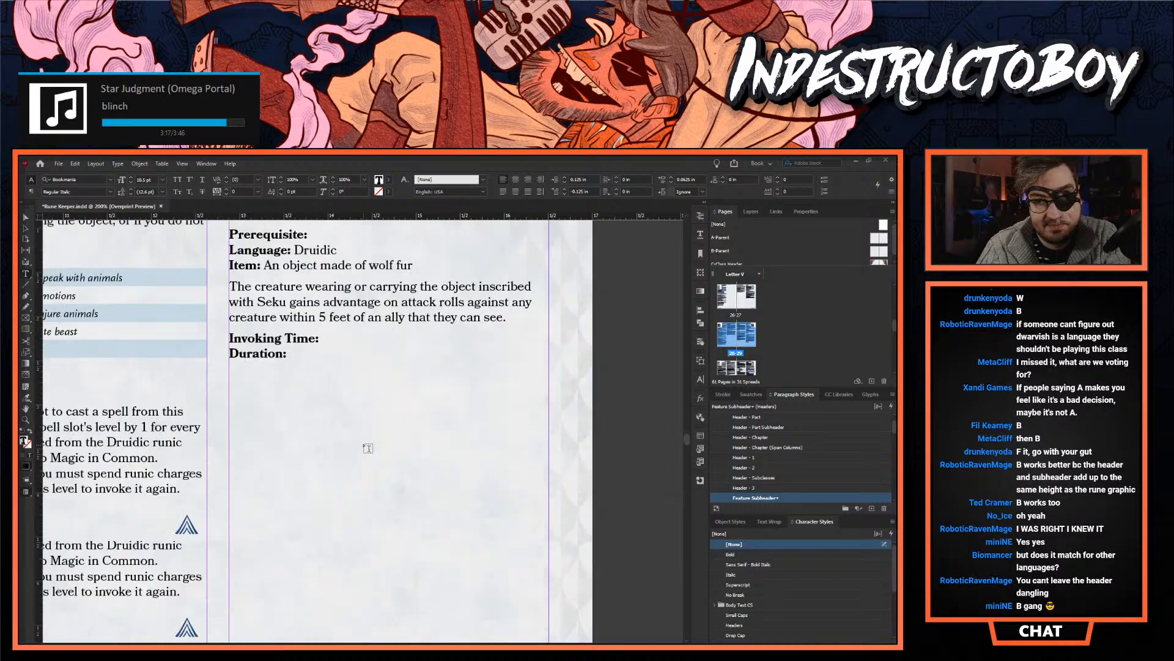
scroll(362, 442, down, 3)
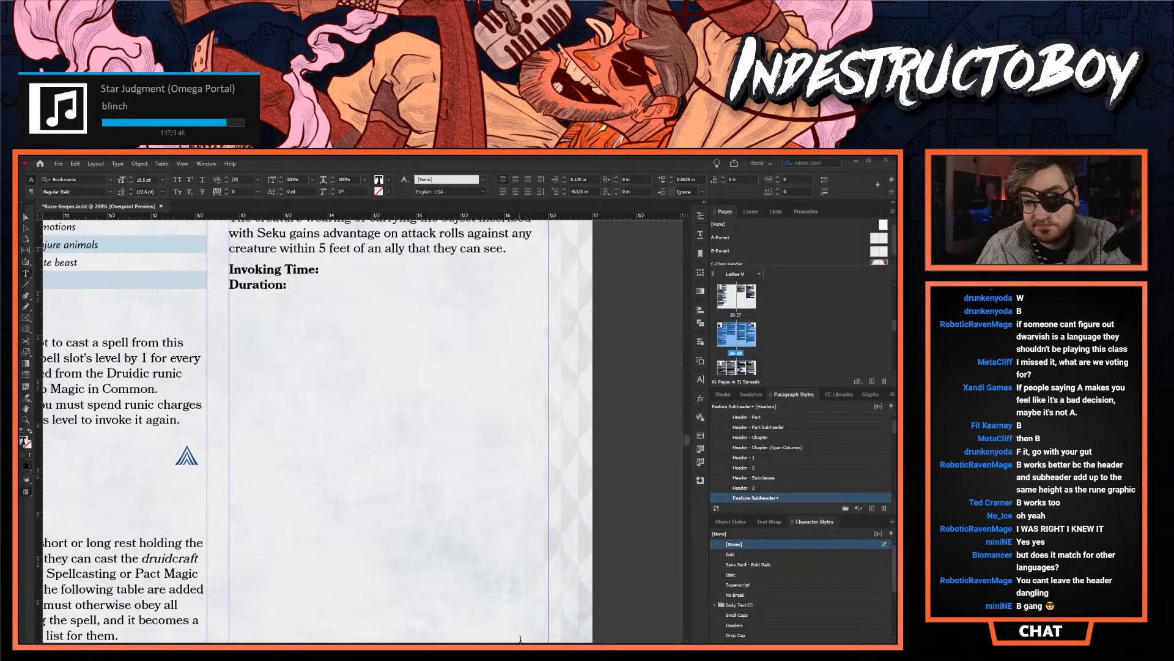
- Examine the Druidic and Elvish rune entries, checking how their headings and subheadings line up with rune graphics, ending at Noresh
scroll(520, 638, left, 10)
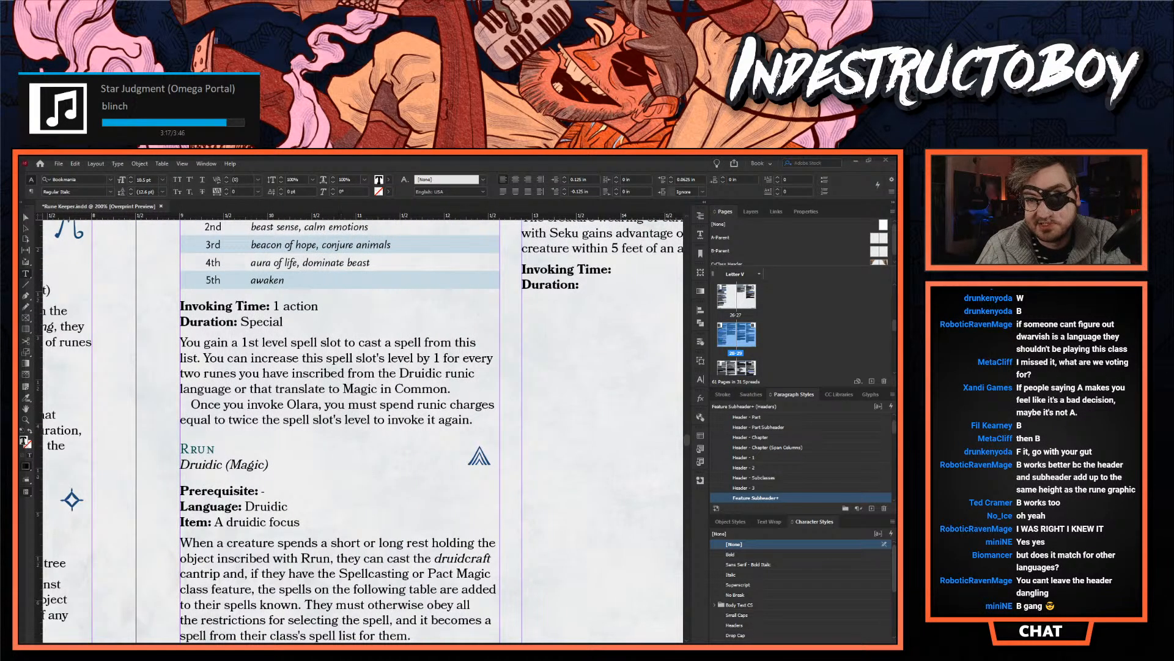
scroll(383, 630, left, 15)
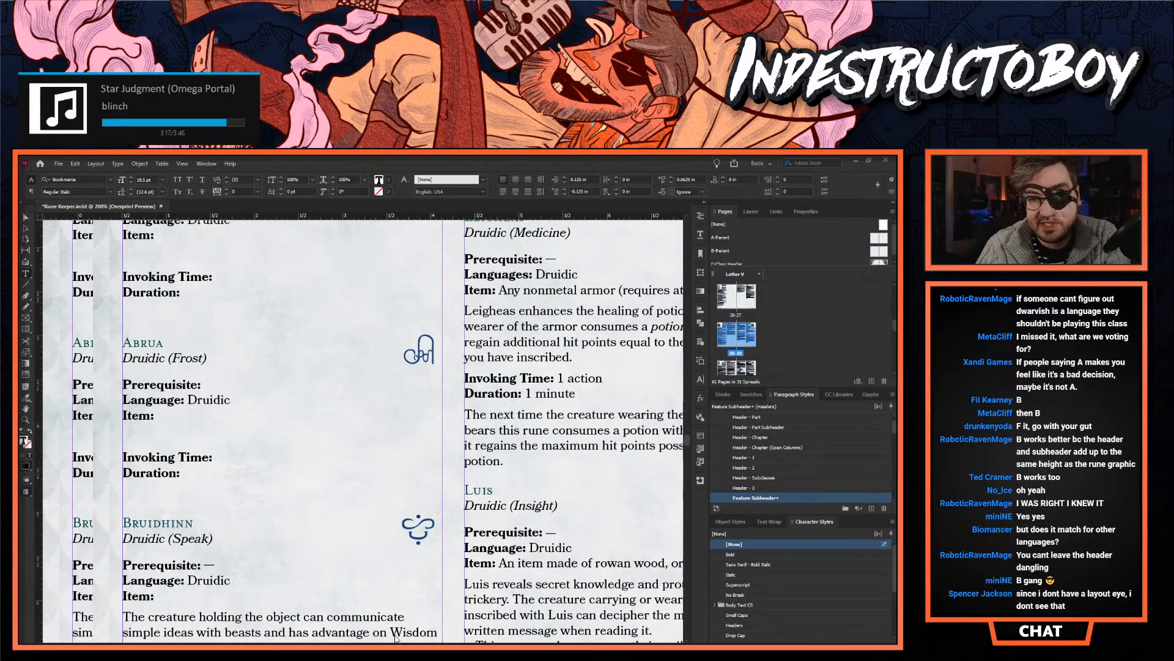
scroll(384, 630, up, 5)
scroll(323, 439, down, 10)
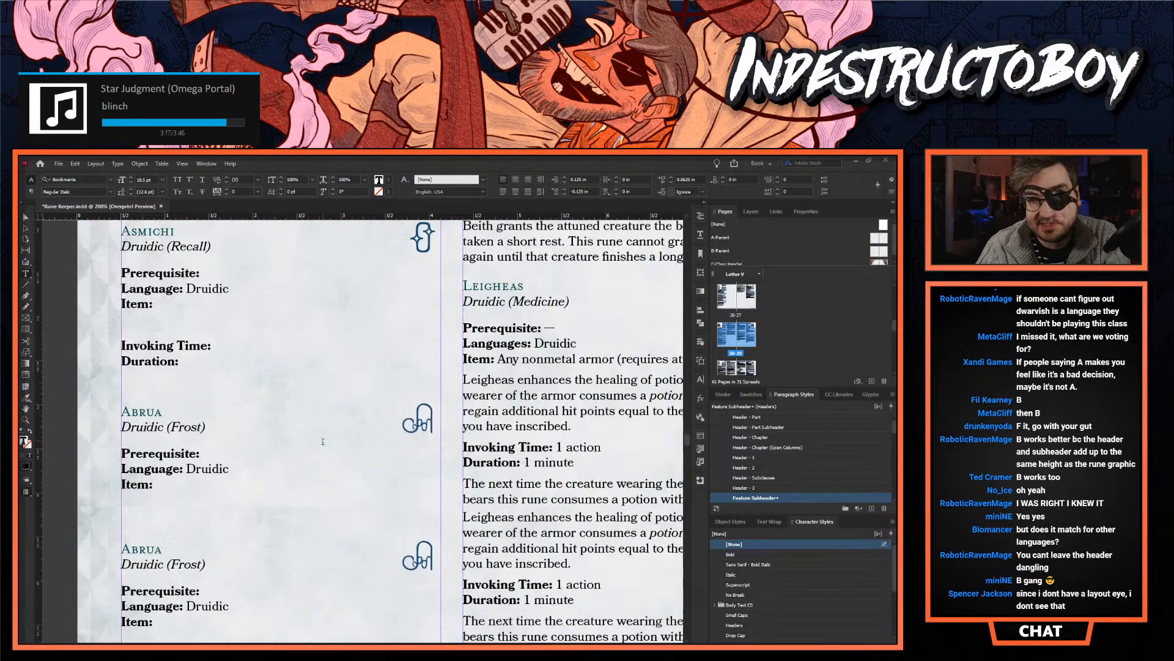
scroll(323, 439, down, 15)
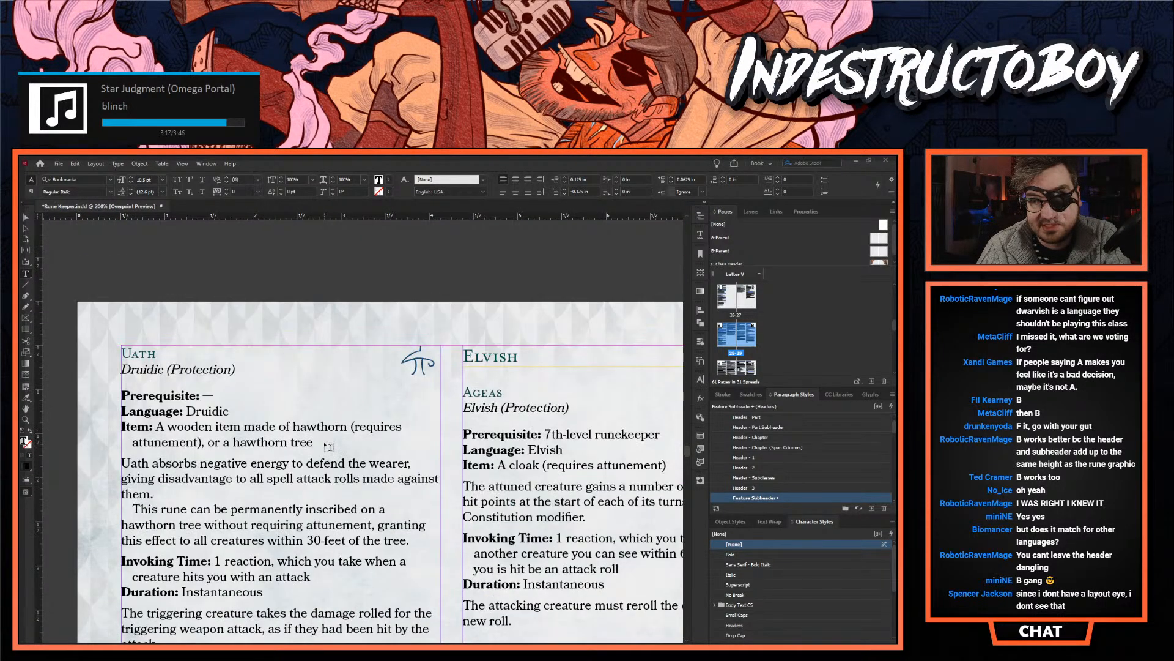
scroll(329, 447, down, 10)
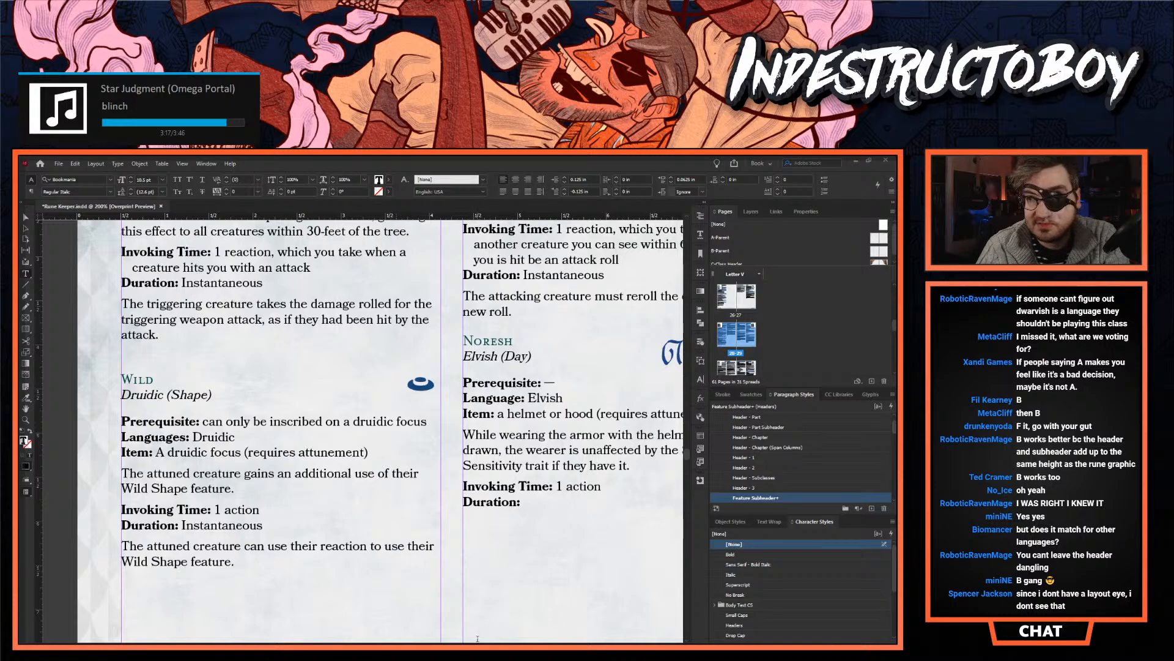
scroll(474, 353, right, 8)
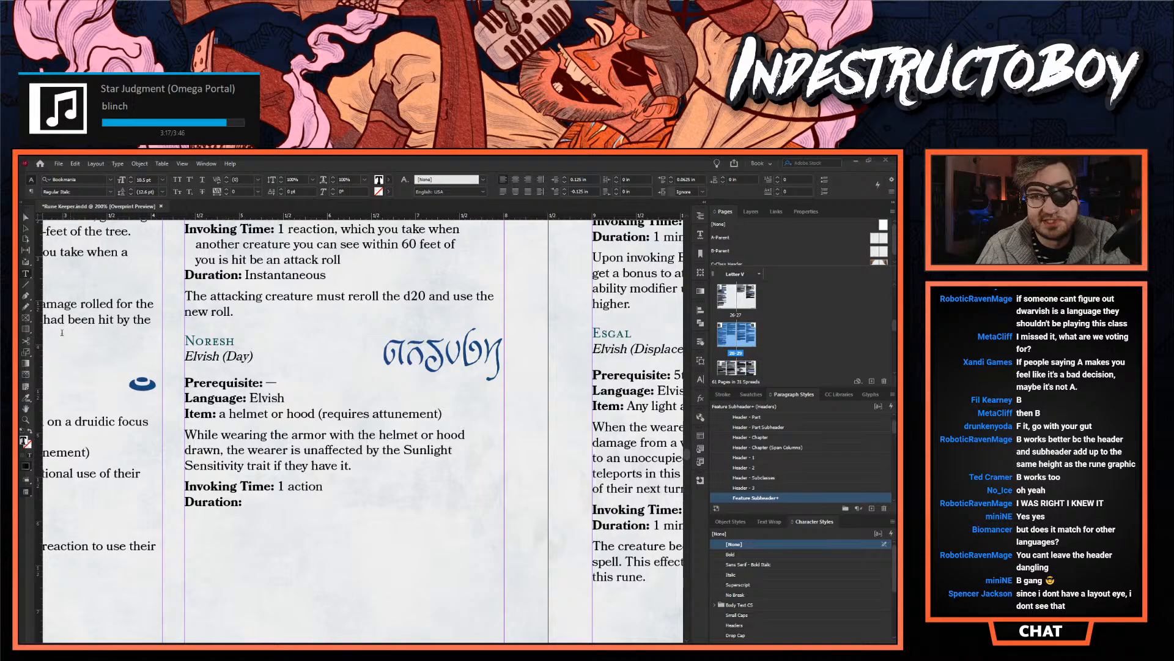
key(Escape)
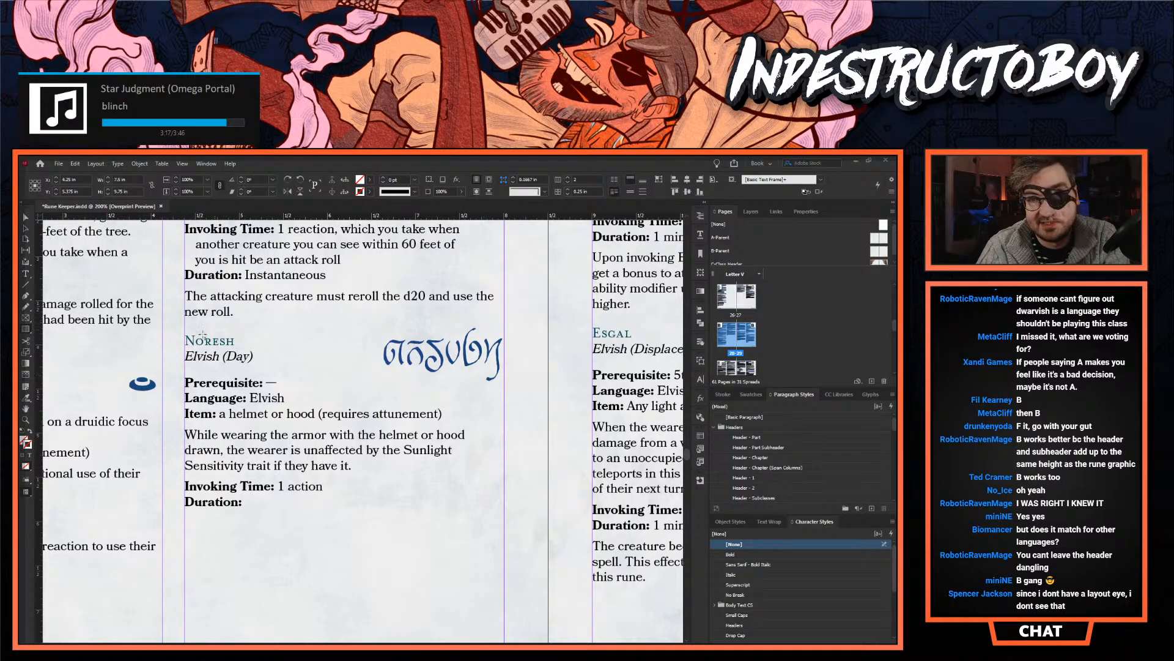
- Draw a column-wide rectangle over Noresh's heading and language line to check its height against the rune graphic, and undo it
drag(181, 335, 505, 364)
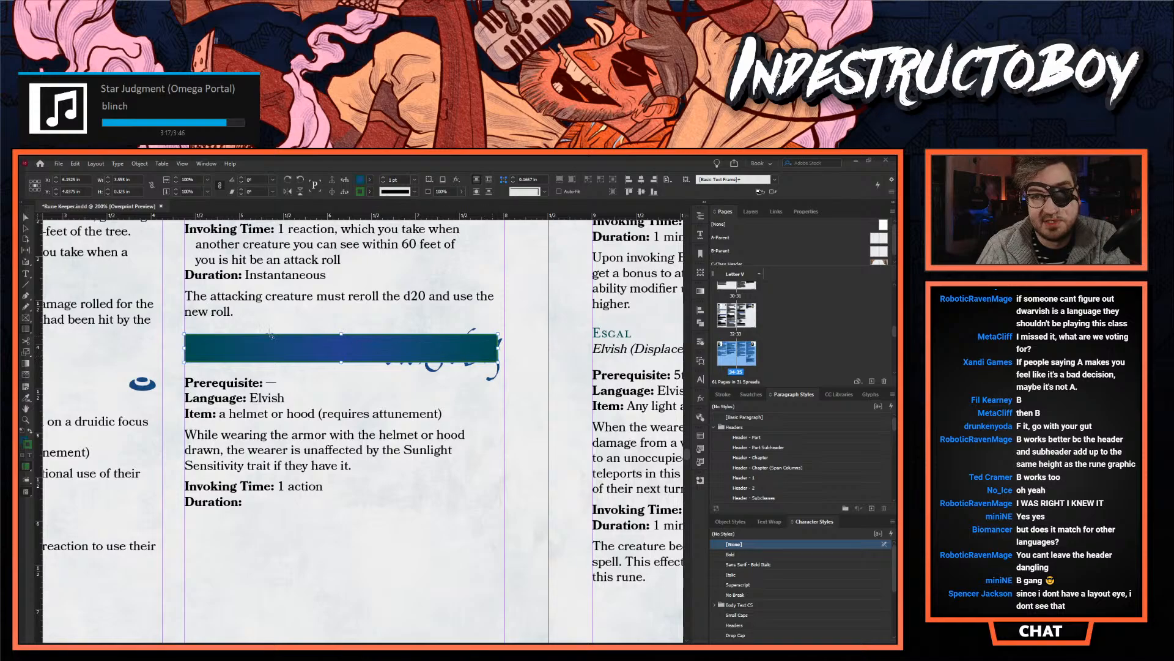
key(ctrl+z)
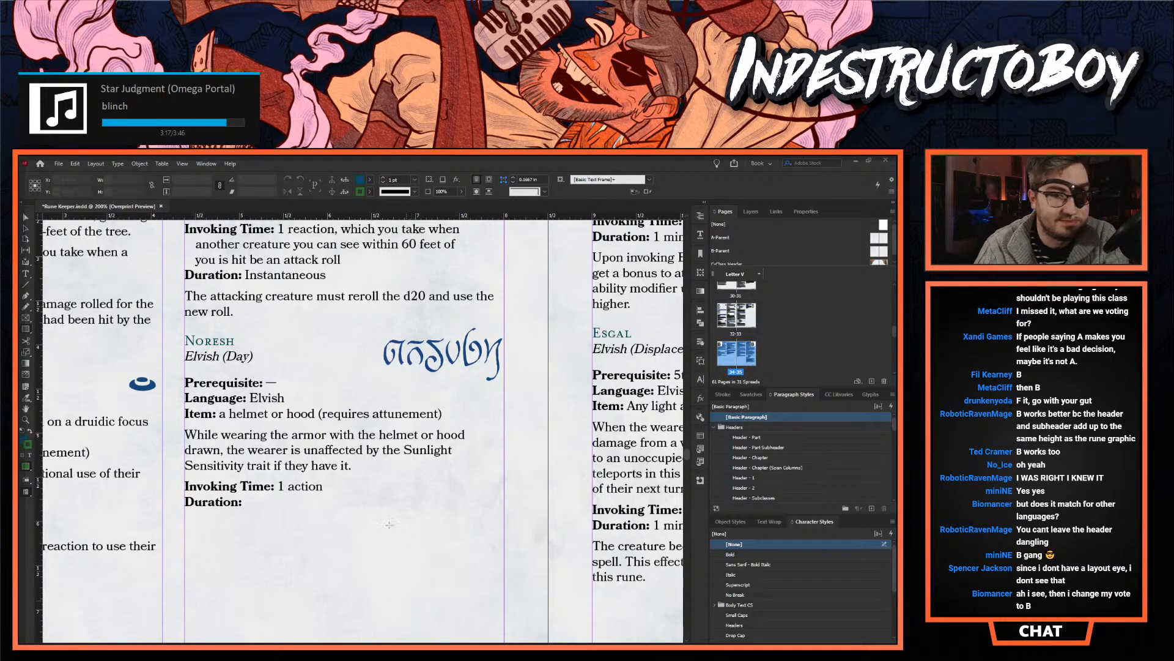
- Go back through the Druidic and Dwarvish runes to the two Findar variants, select their text frame and review the second variant's layout
scroll(251, 427, down, 10)
scroll(248, 427, up, 8)
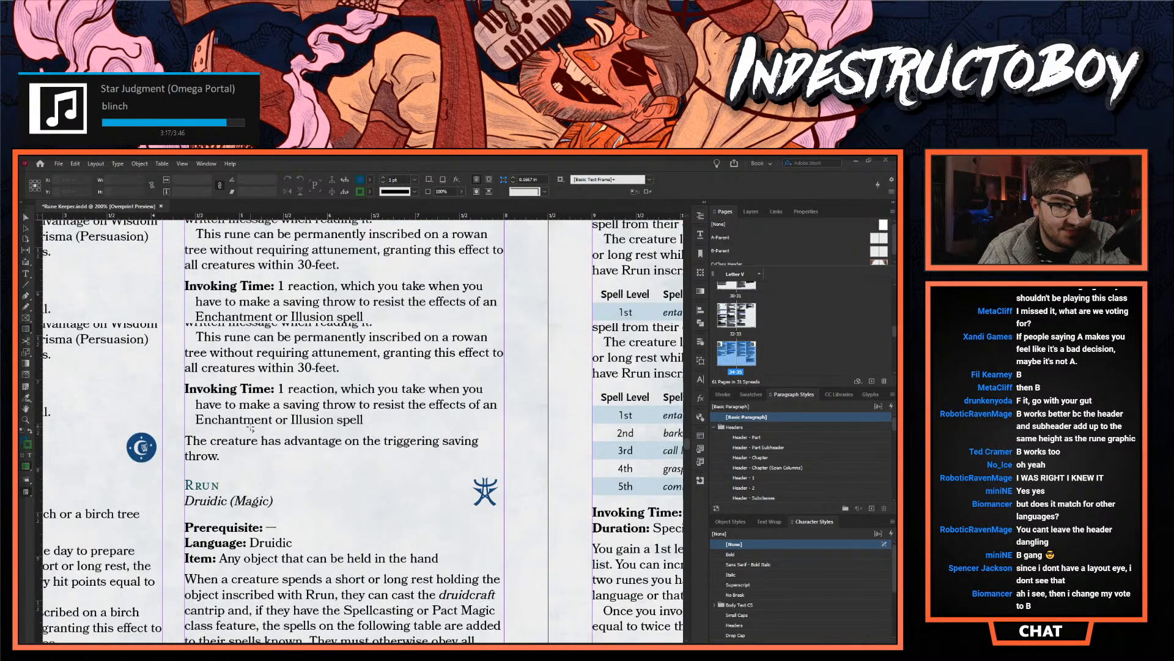
scroll(243, 426, up, 10)
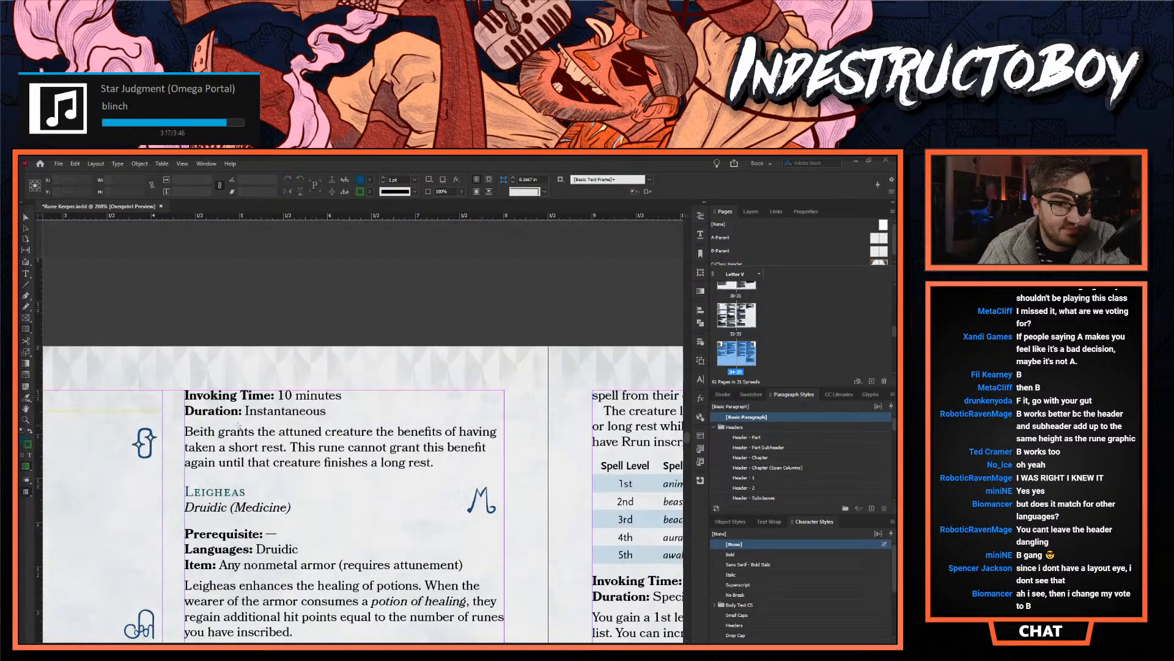
scroll(249, 491, up, 10)
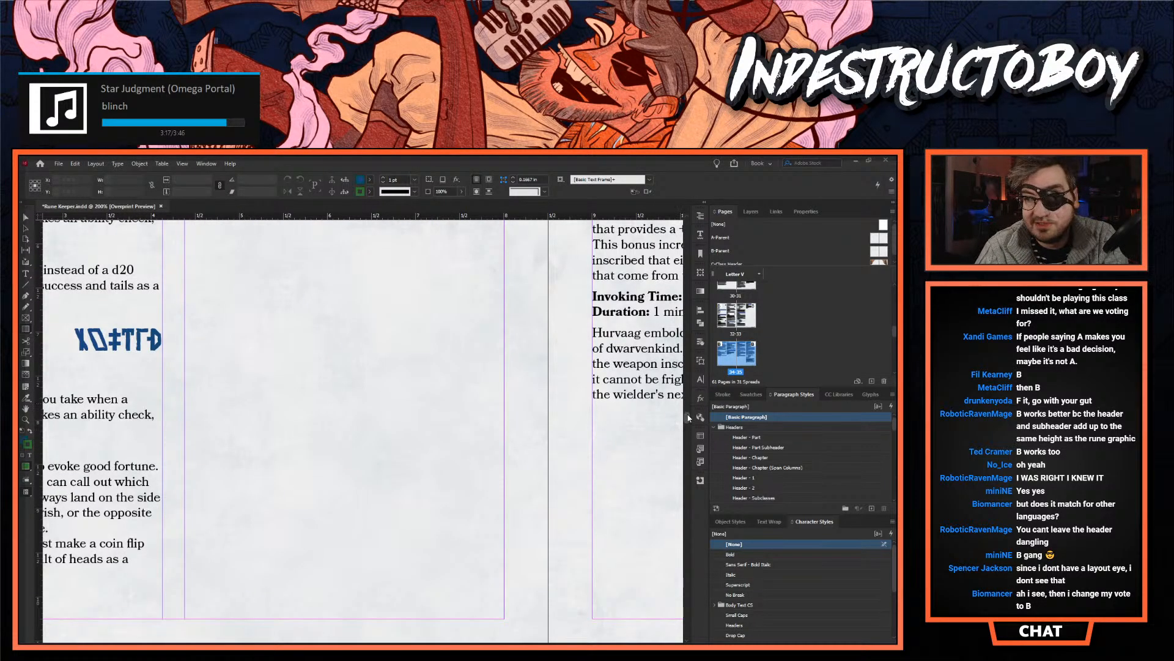
scroll(670, 412, up, 6)
scroll(685, 395, up, 8)
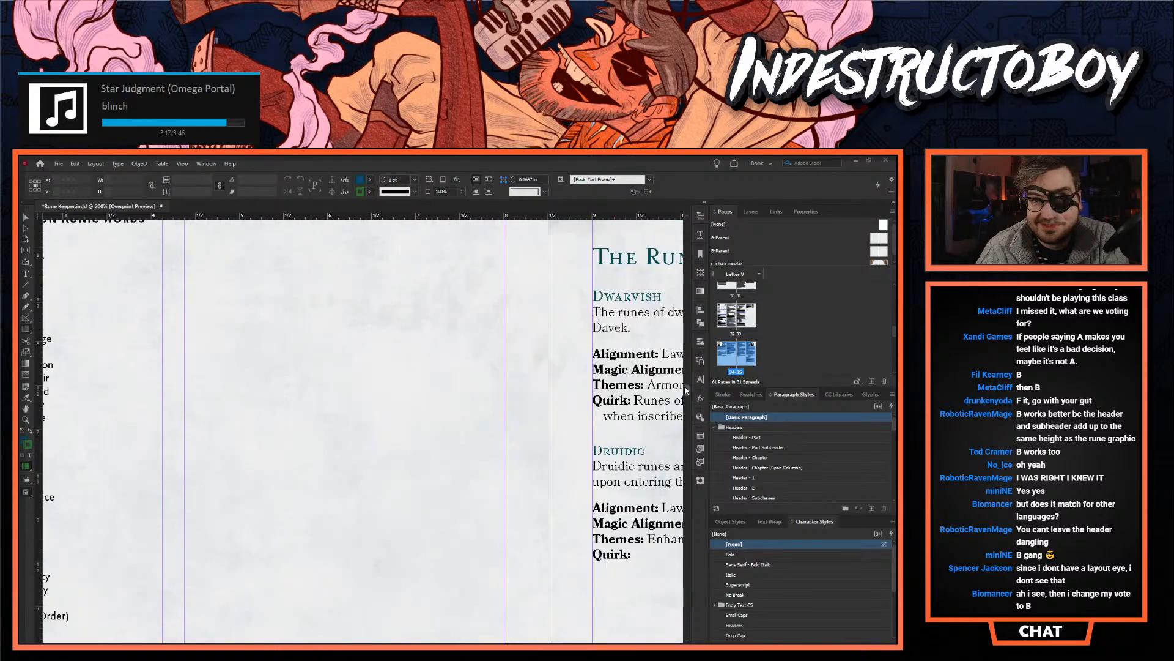
scroll(686, 409, up, 10)
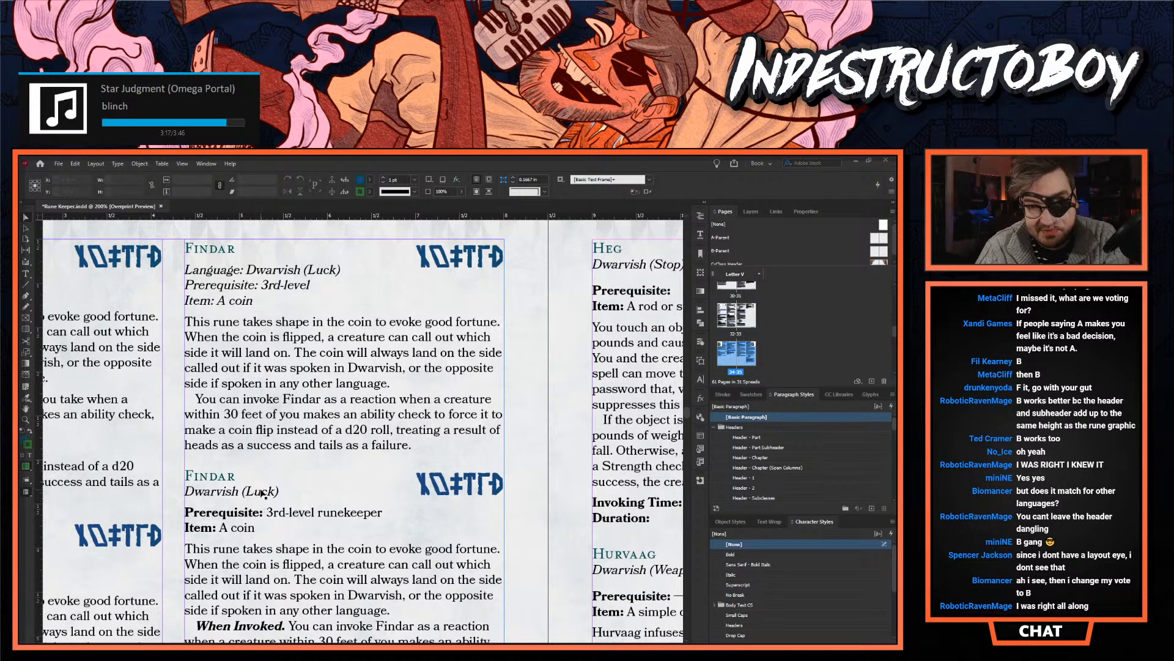
click(262, 493)
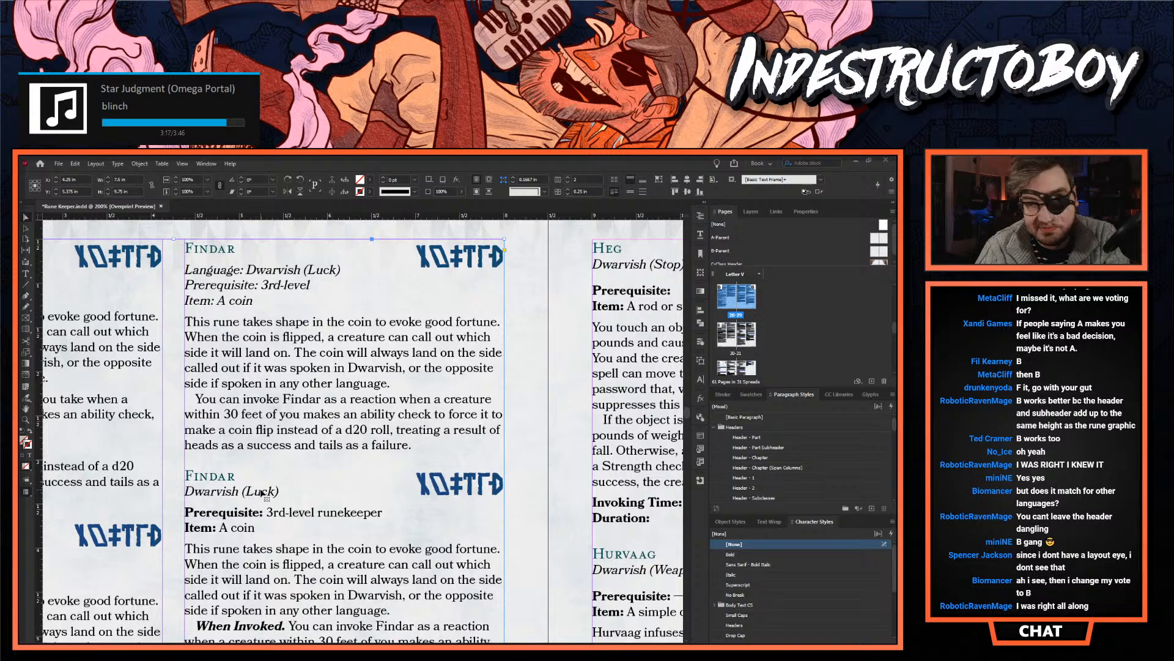
scroll(263, 493, down, 3)
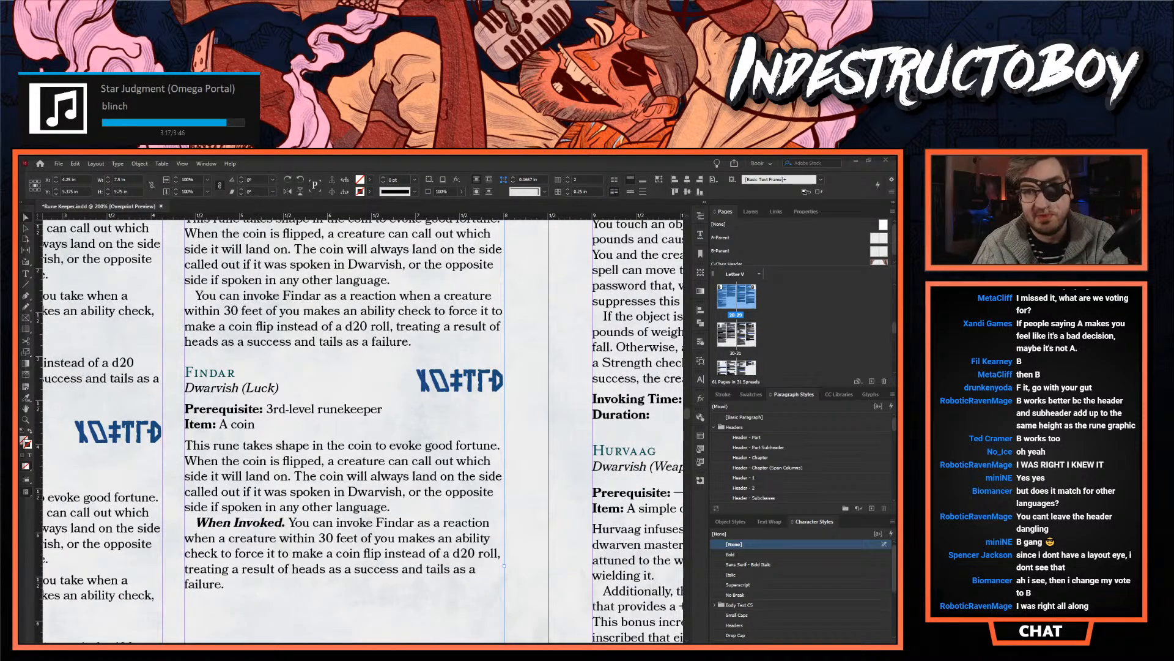
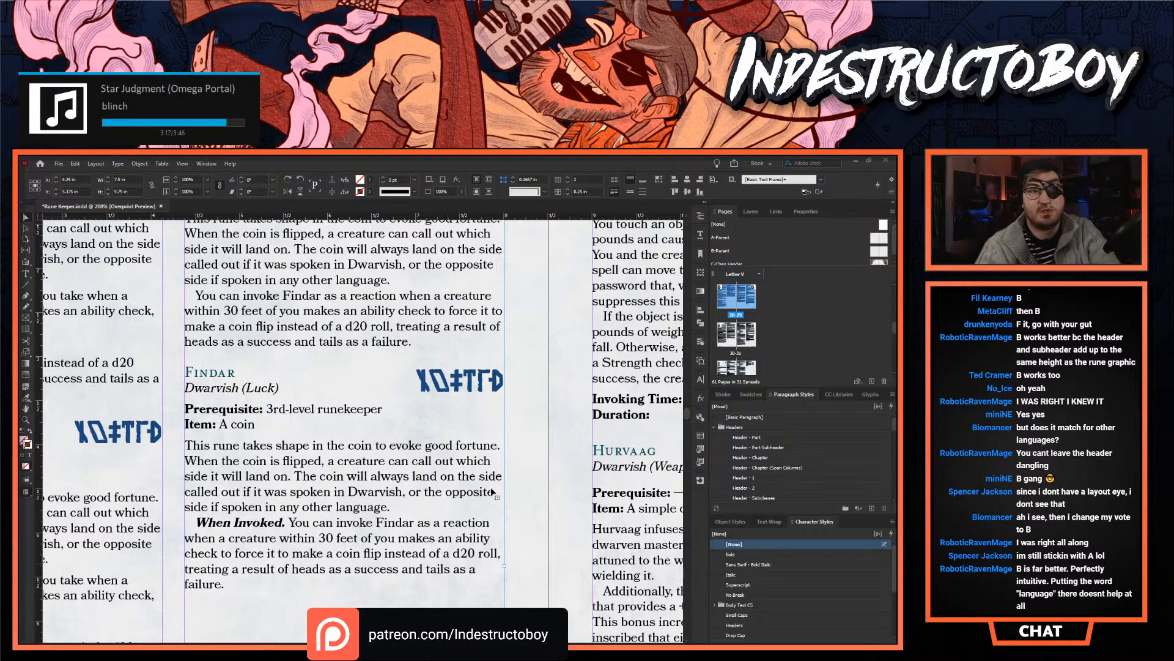
- Compare the Findar variants across both columns, highlighting the Invoking Time and Duration block in the italic-prerequisite variant
scroll(330, 487, up, 3)
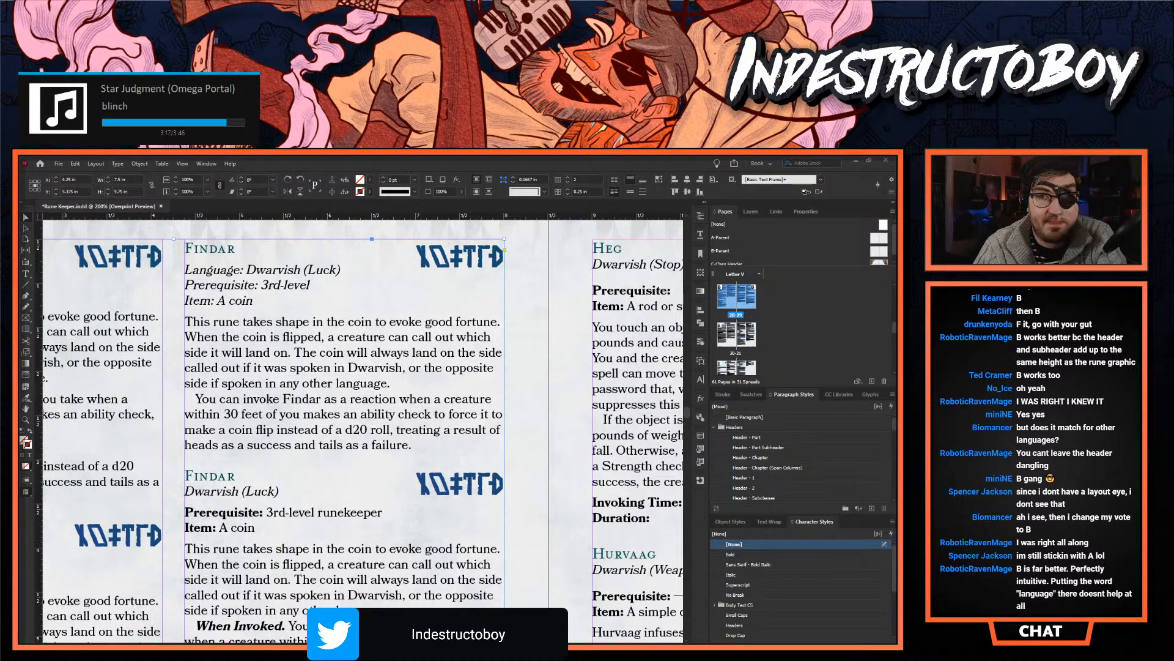
scroll(363, 428, left, 10)
scroll(363, 429, right, 6)
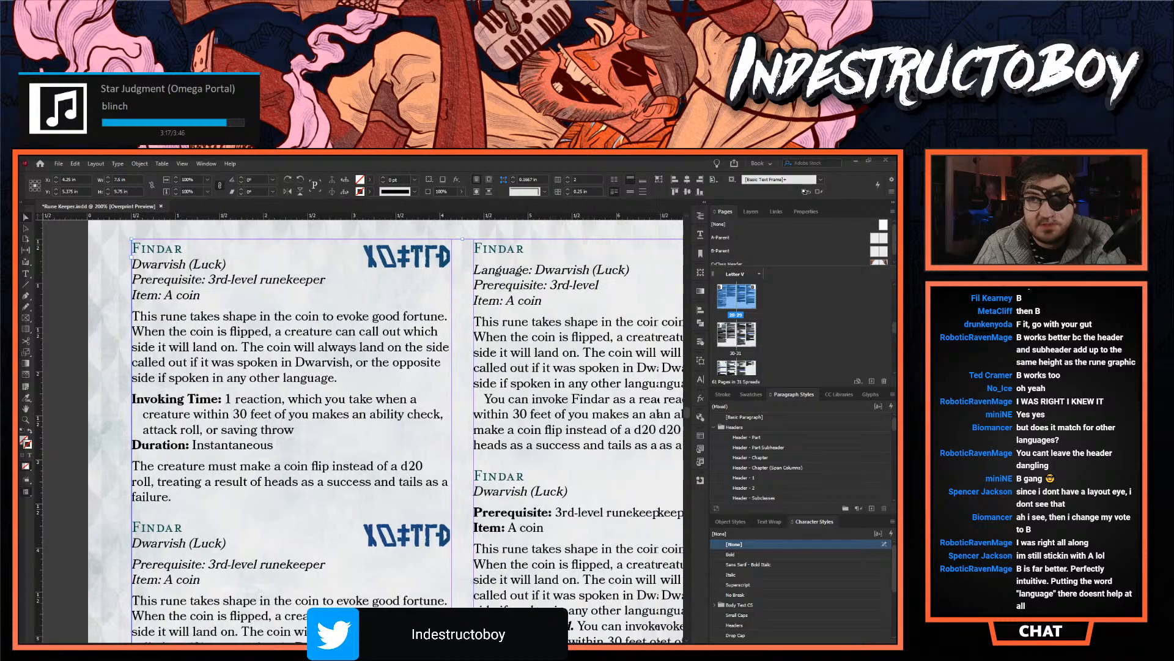
scroll(363, 428, right, 1)
scroll(367, 509, down, 6)
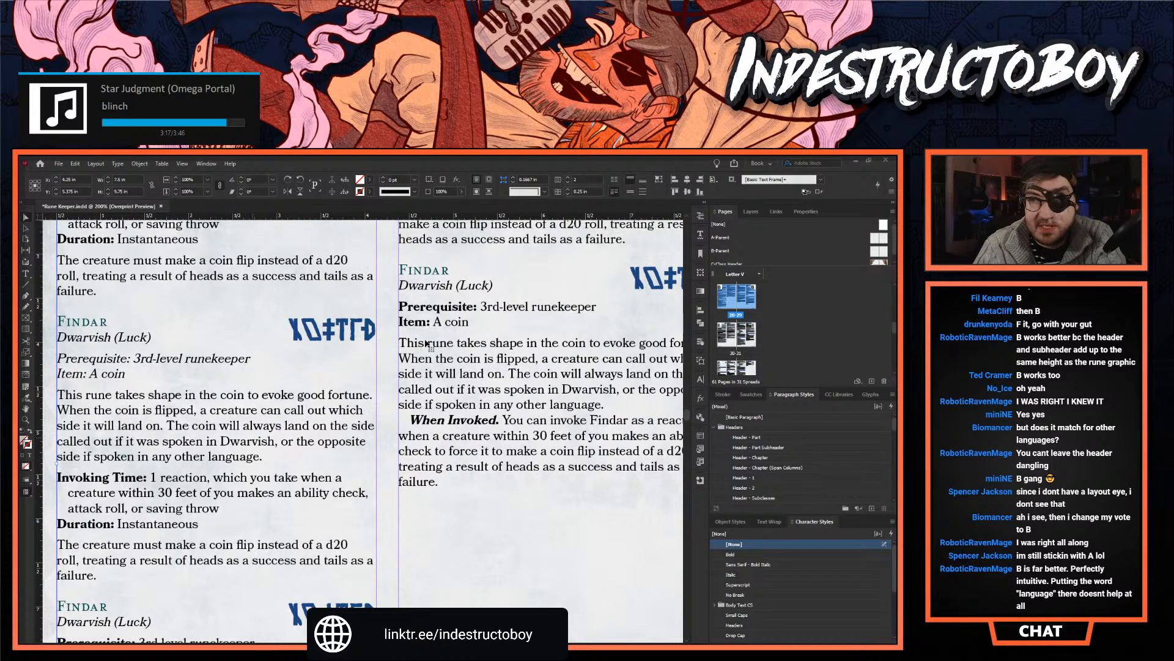
double_click(428, 322)
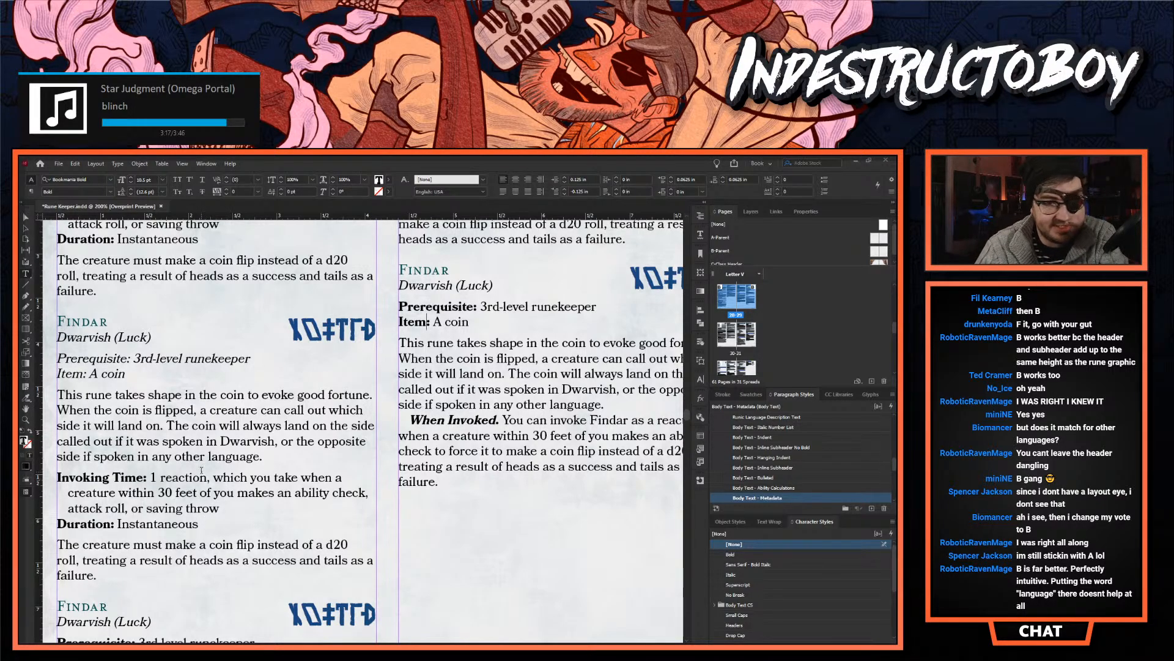
drag(206, 521, 132, 479)
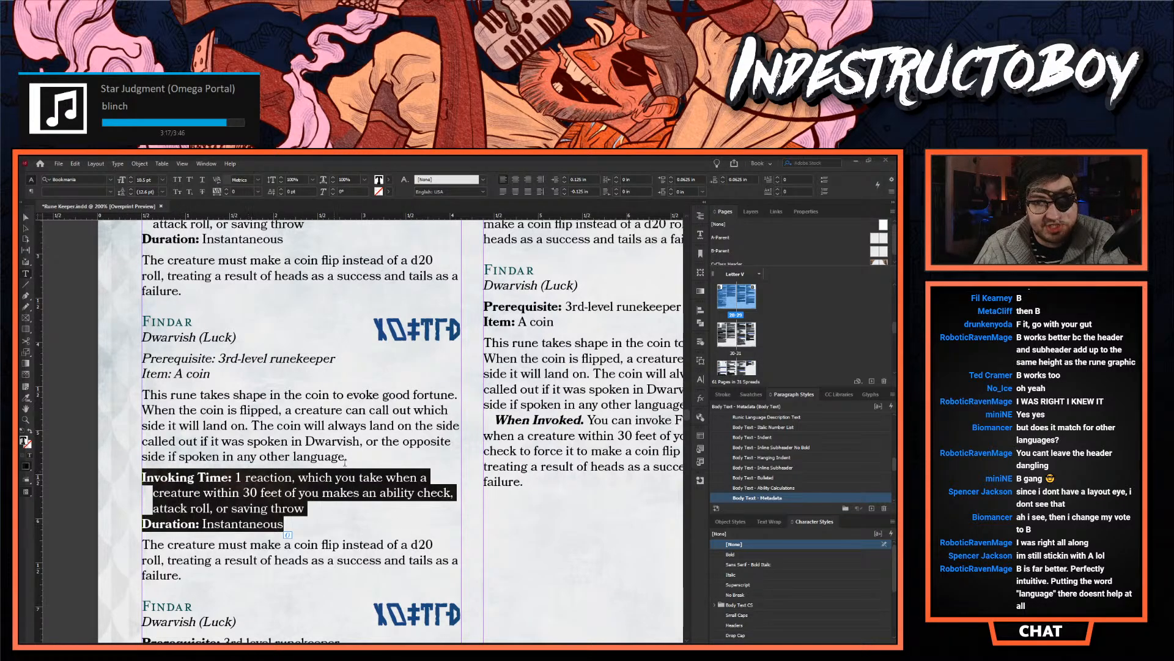
click(242, 473)
scroll(245, 359, left, 3)
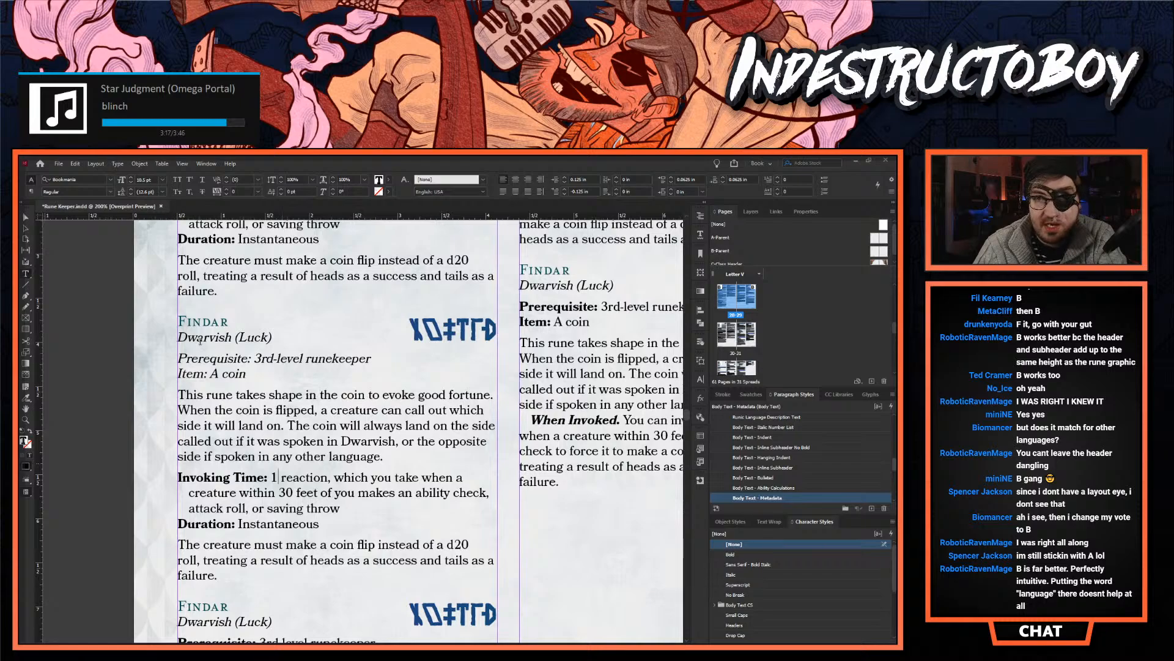
- Examine the second Findar variant's italic Prerequisite and Item lines and its bold Invoking Time block against the variants in the next column
triple_click(245, 359)
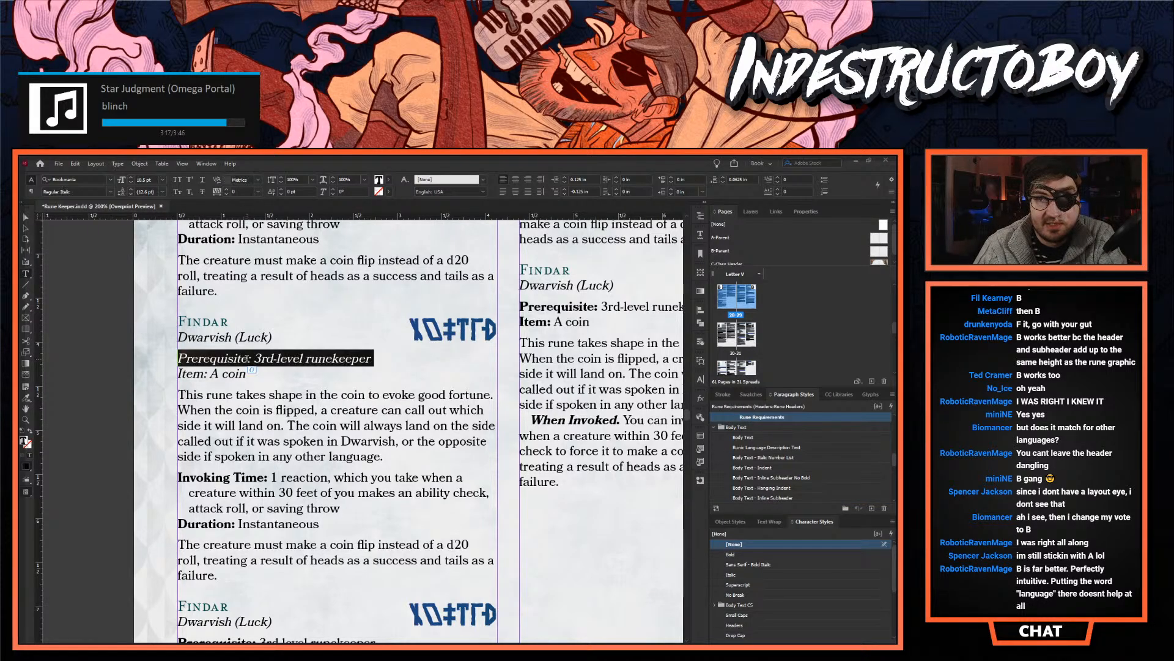
drag(249, 374, 156, 359)
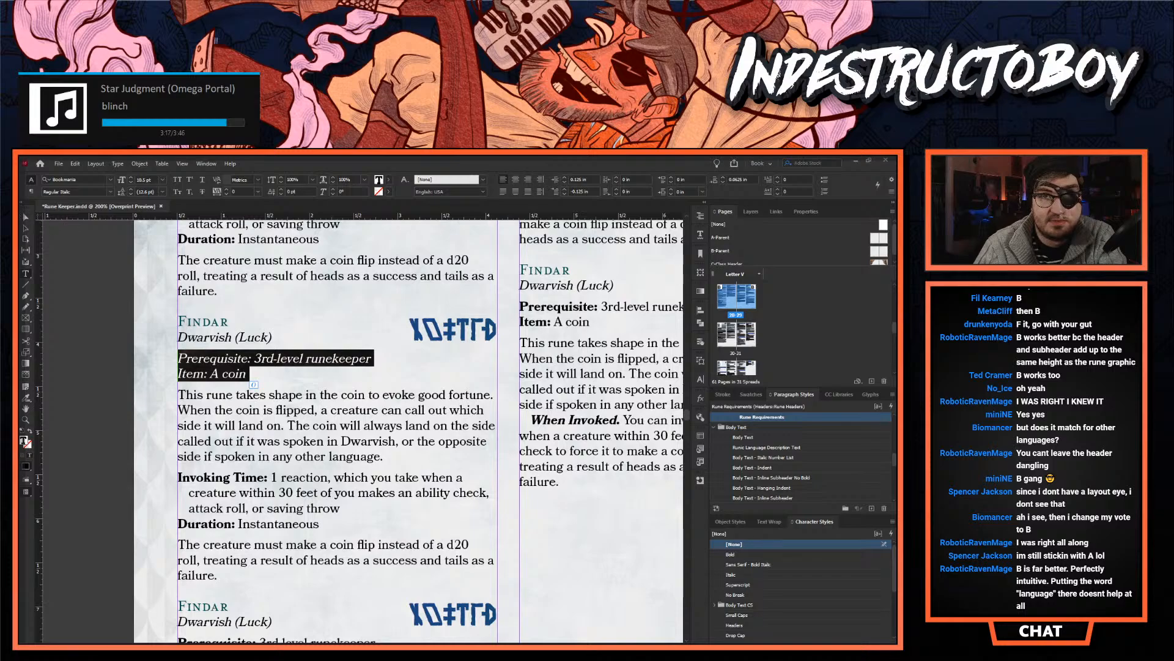
click(25, 218)
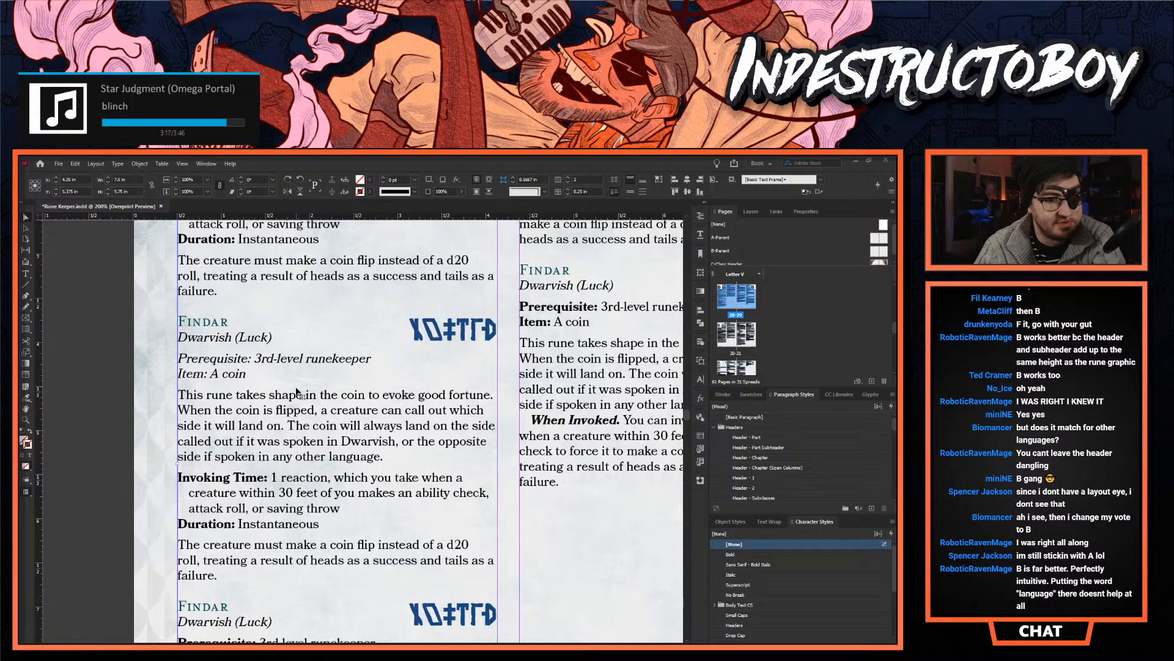
scroll(285, 450, down, 2)
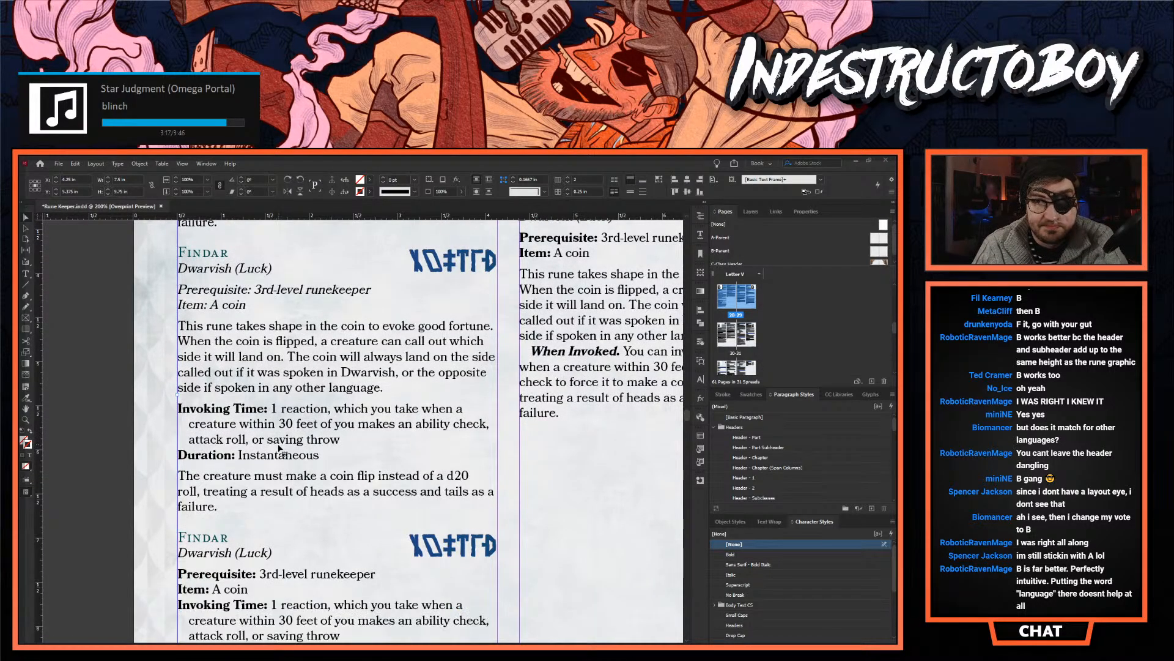
drag(318, 455, 163, 404)
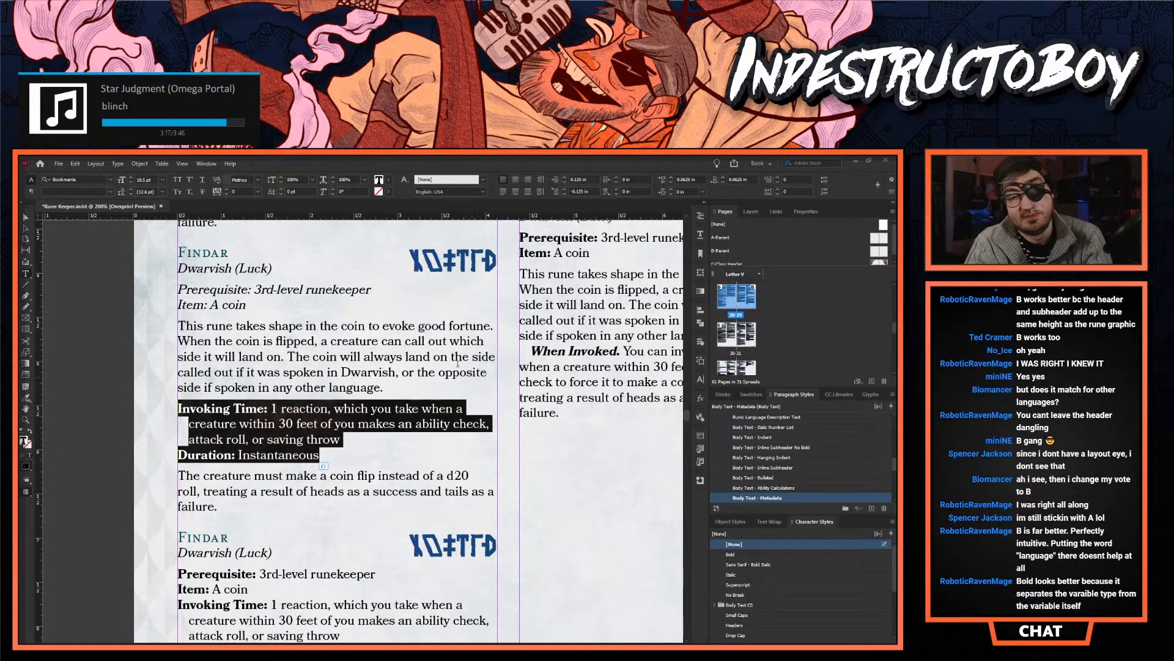
scroll(459, 368, up, 7)
scroll(195, 399, right, 10)
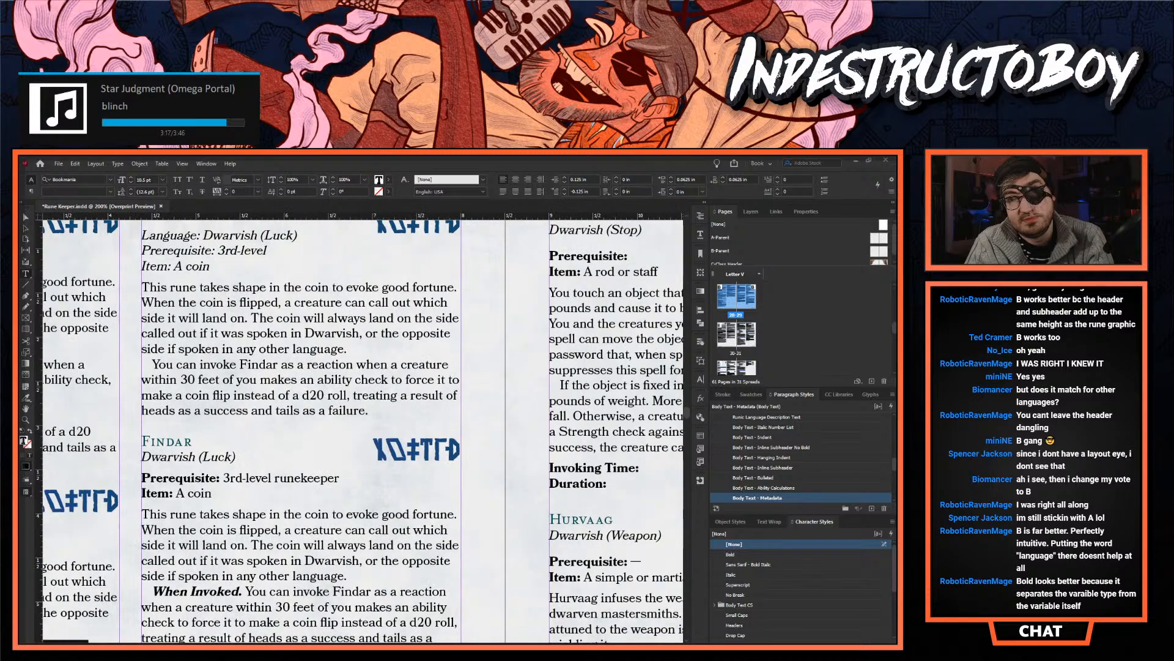
scroll(195, 398, up, 4)
scroll(194, 399, down, 2)
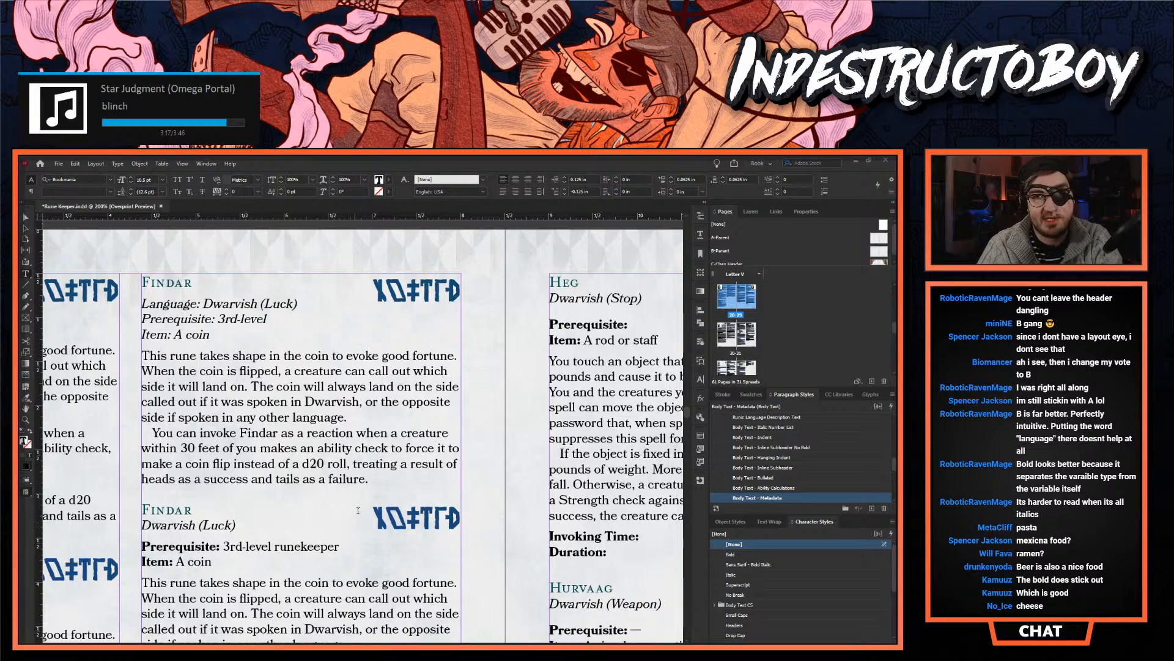
- Delete the entire Findar variant with the italic "Language: Dwarvish (Luck)" line from the second column
click(379, 481)
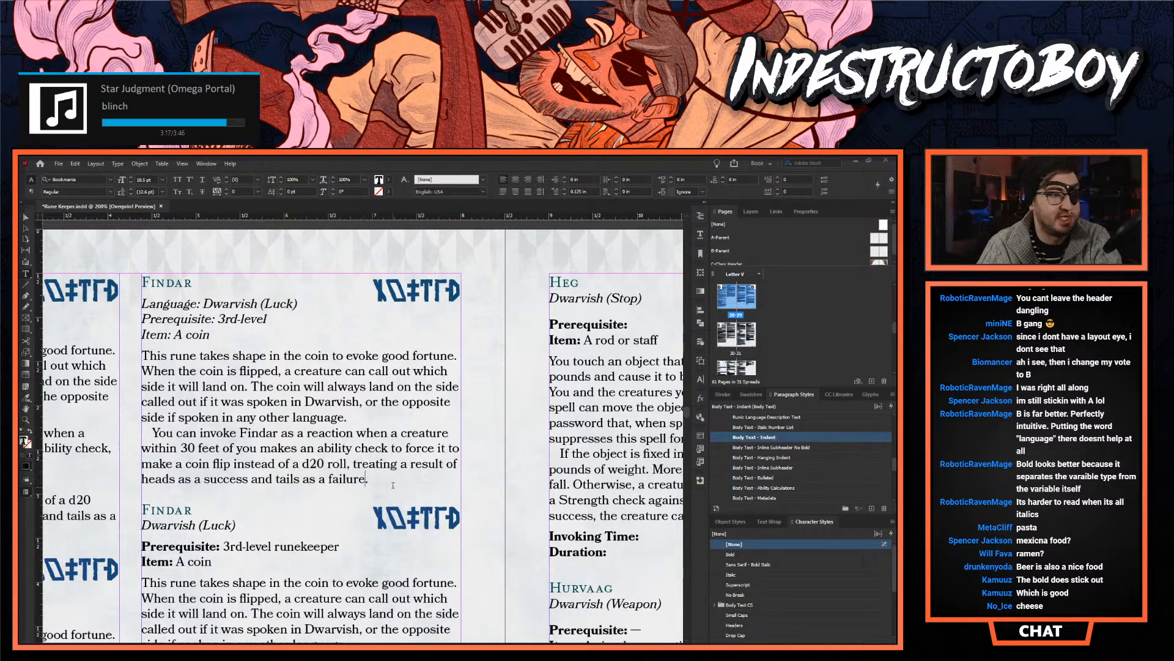
drag(380, 481, 141, 272)
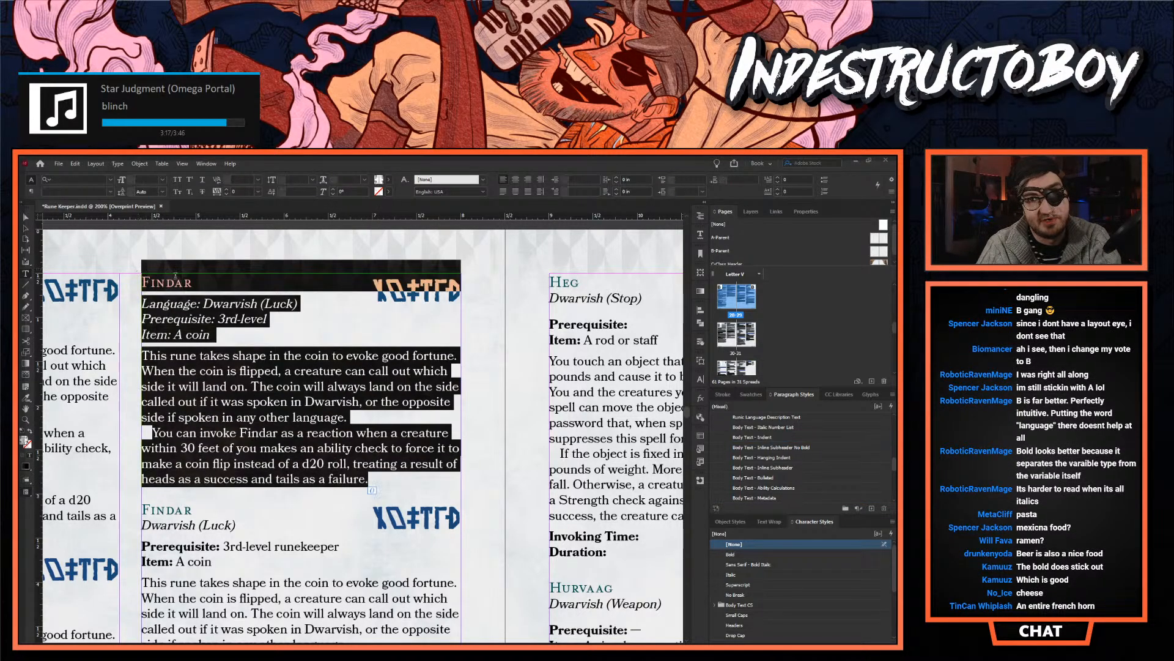
key(BackSpace)
key(Delete)
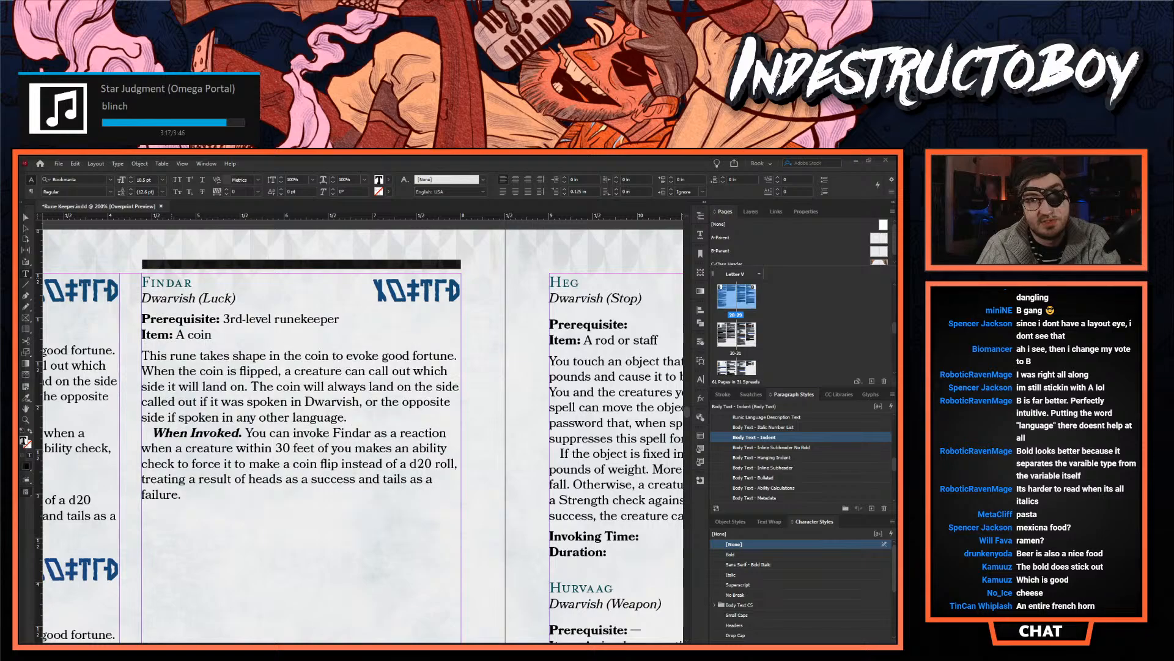
scroll(363, 436, left, 5)
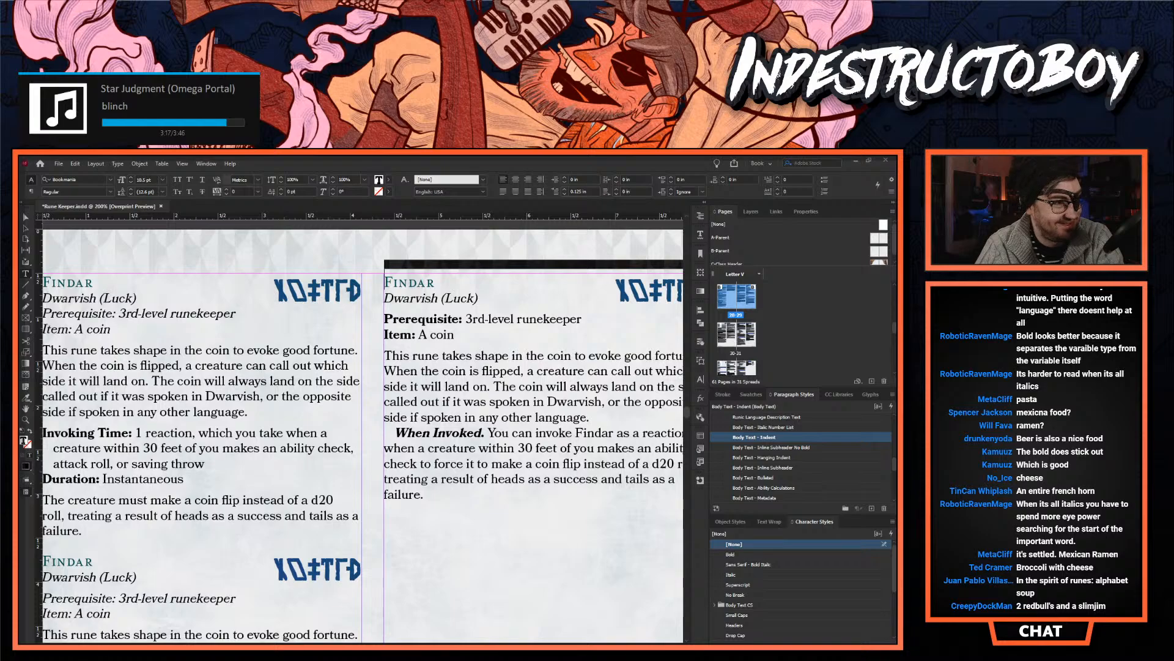
scroll(320, 412, right, 3)
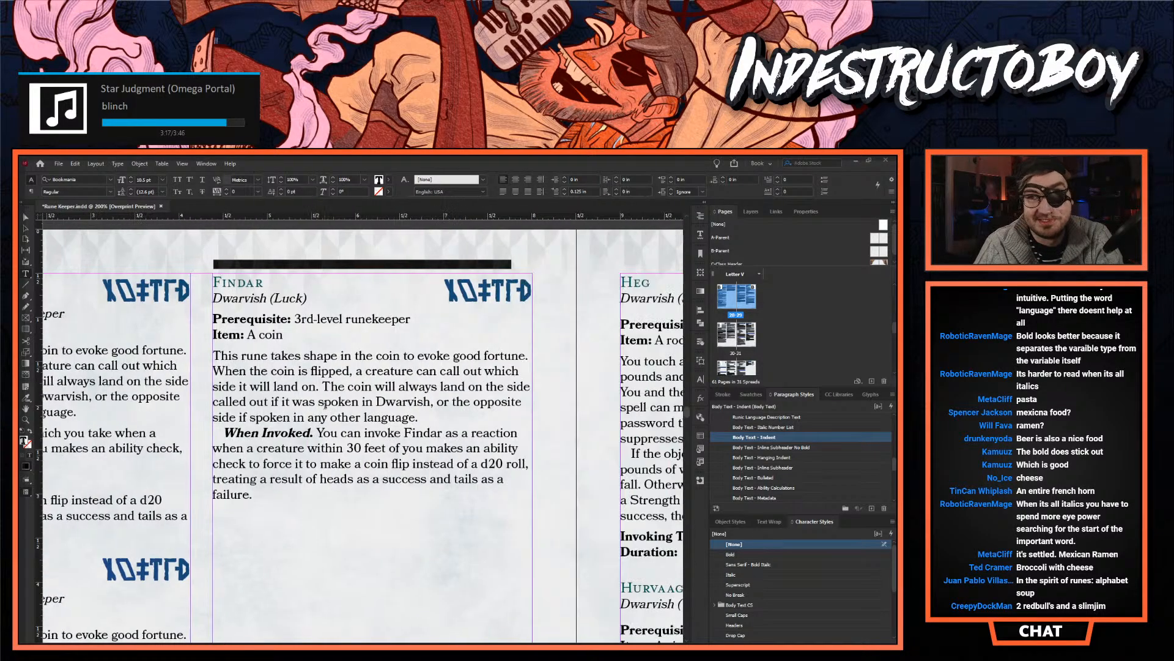
click(320, 412)
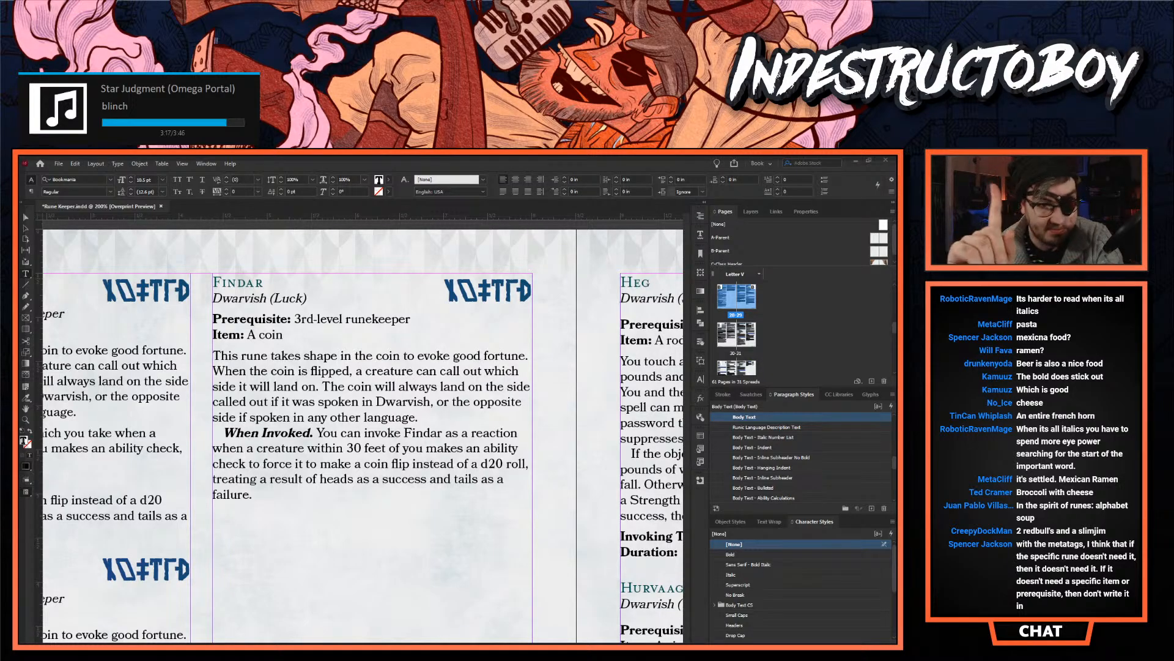
- Move the Invoking Time and Duration lines of the first column's last Findar variant below the paragraph beginning "This rune takes shape"
drag(489, 646, 374, 619)
scroll(133, 277, down, 5)
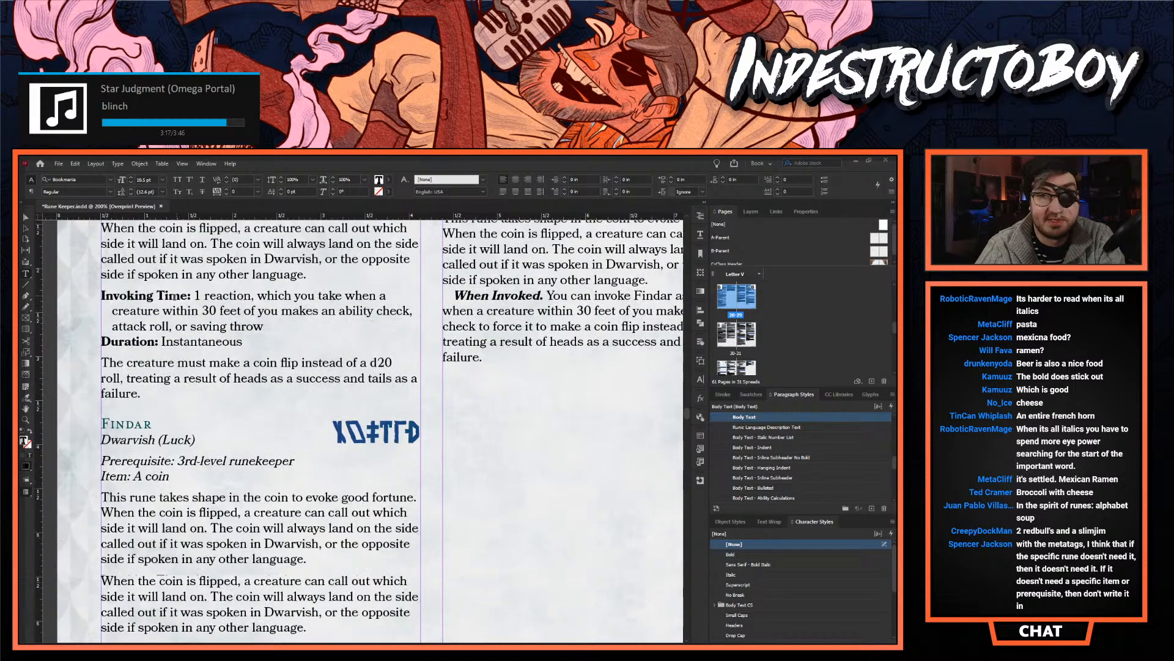
scroll(118, 415, down, 6)
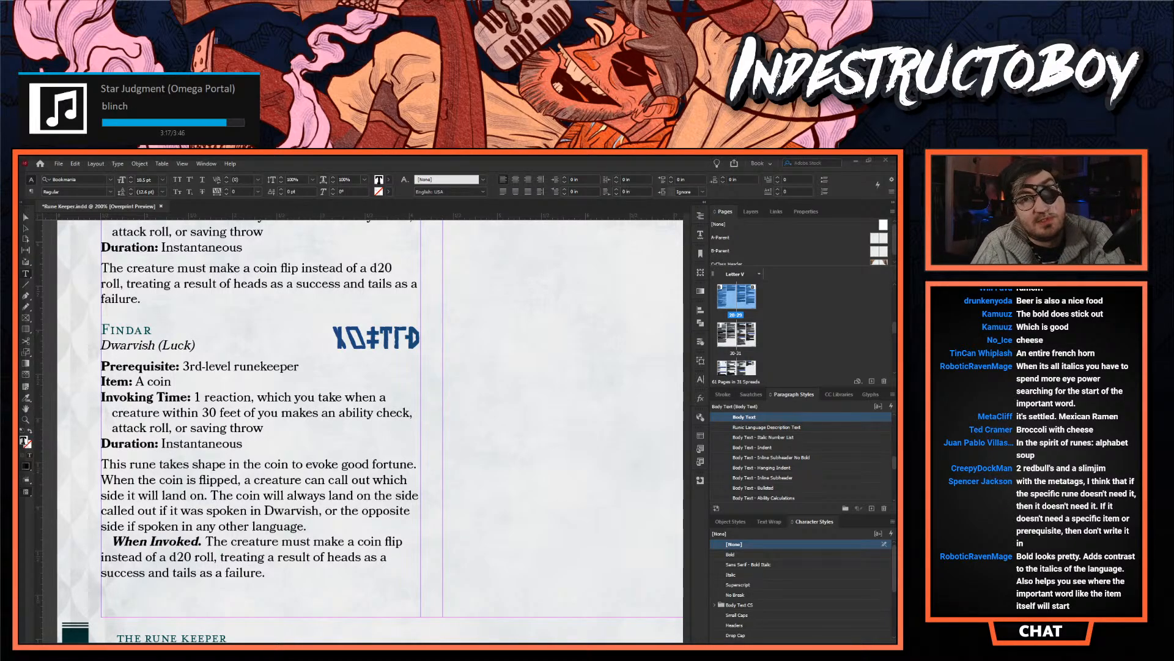
drag(243, 443, 98, 397)
key(ctrl+c)
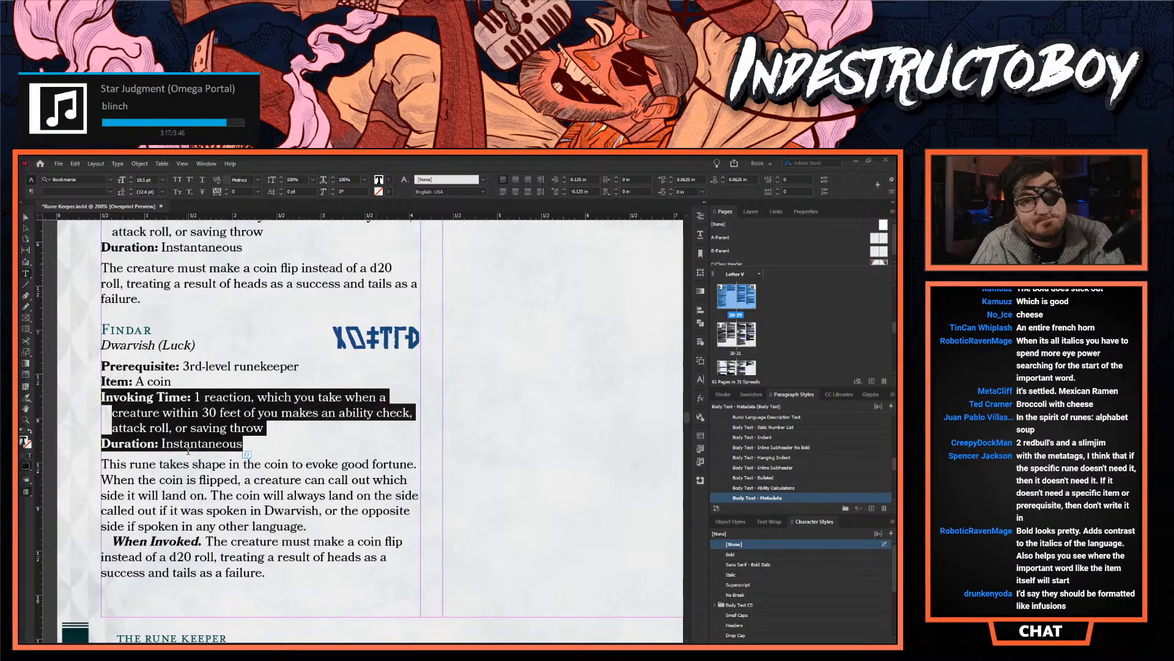
key(BackSpace)
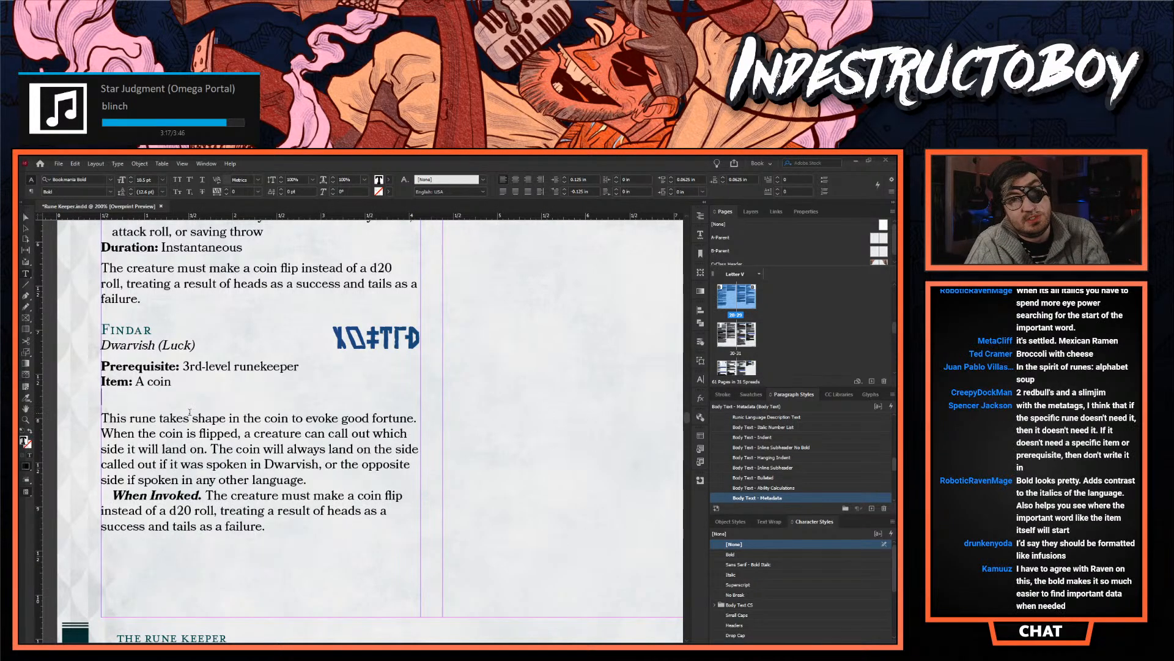
key(Delete)
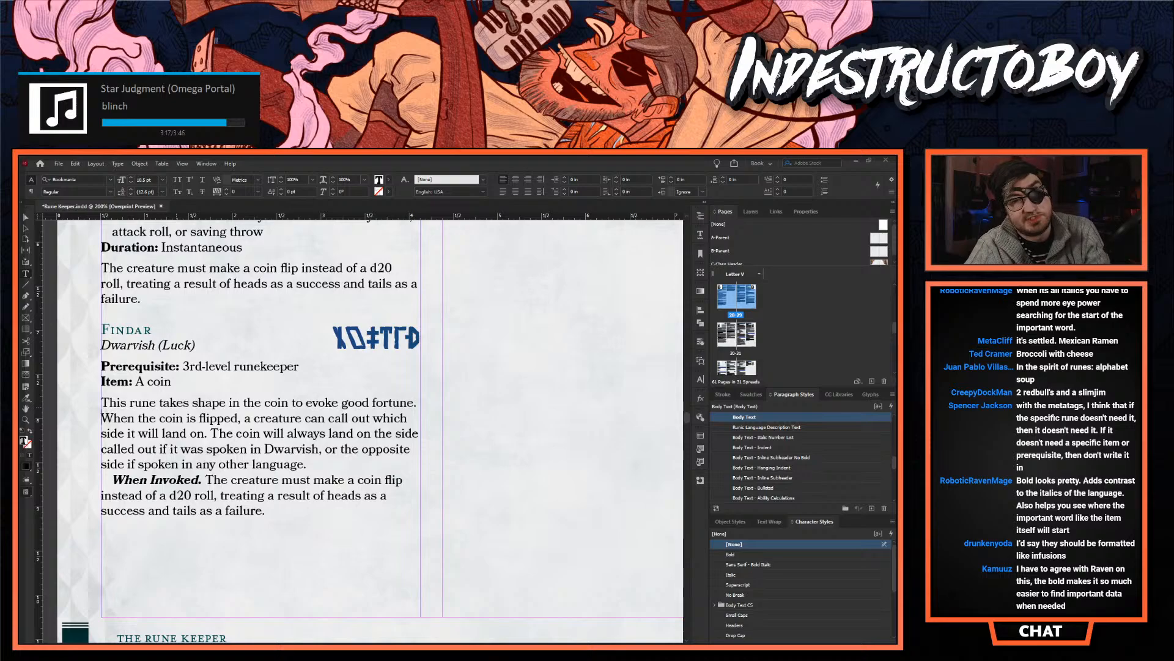
key(ctrl+v)
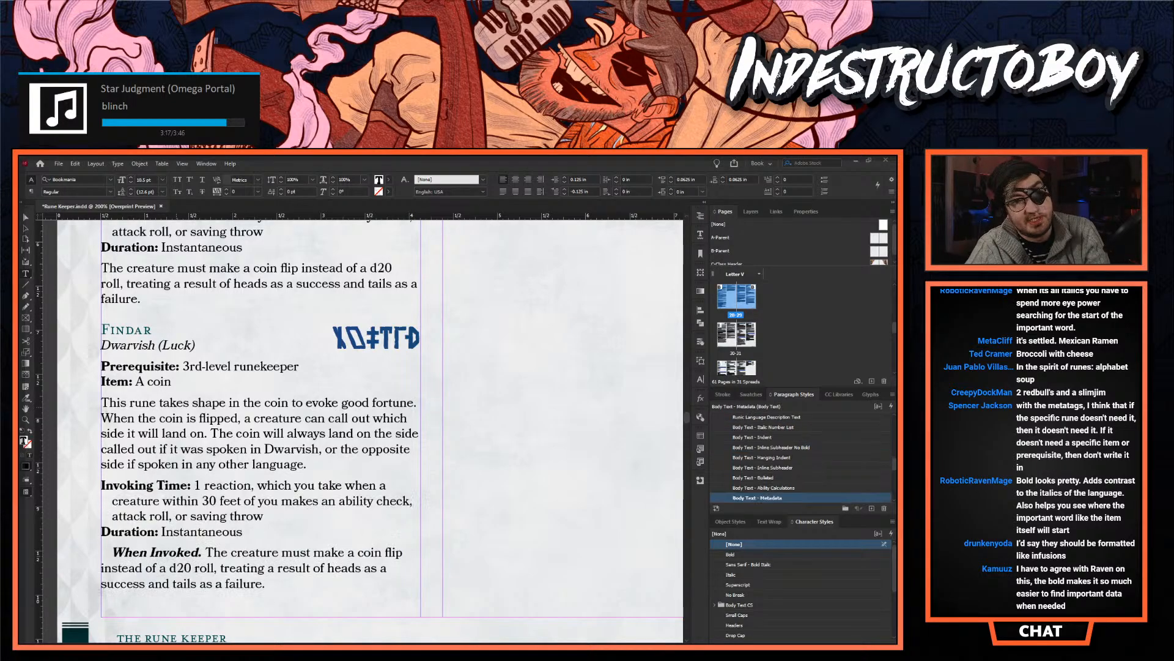
- Remove the "When Invoked." lead-in from that variant's closing paragraph and apply the Body Text paragraph style to it
key(Home)
key(ctrl+Delete)
key(ctrl+Delete)
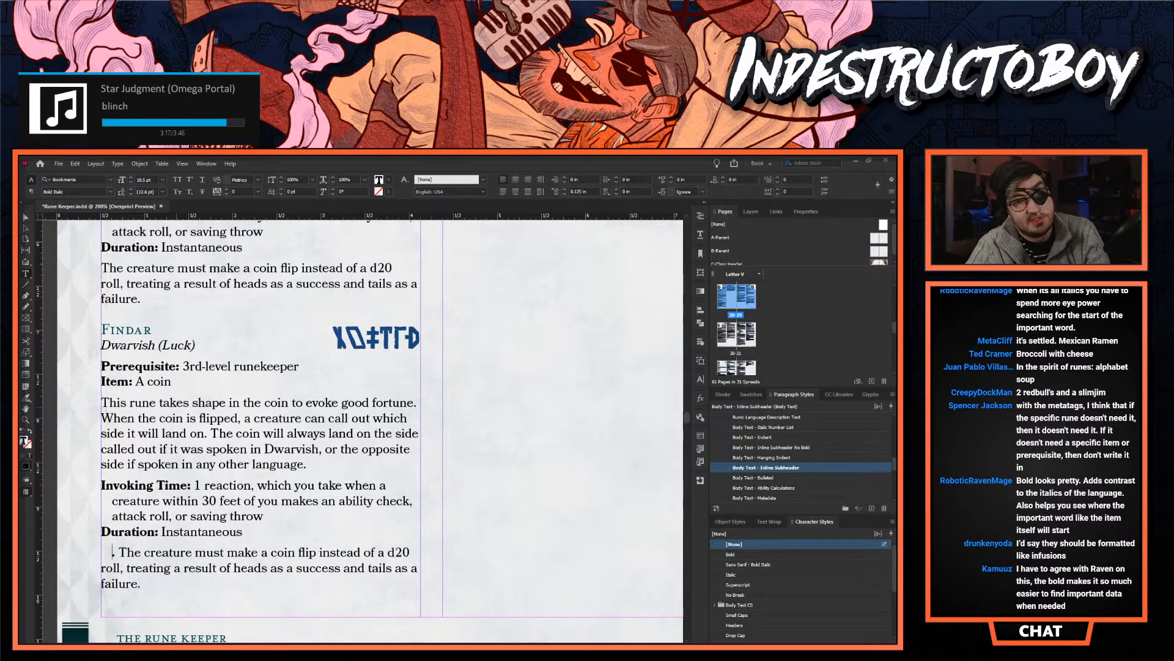
key(Delete)
key(Delete)
scroll(757, 449, up, 2)
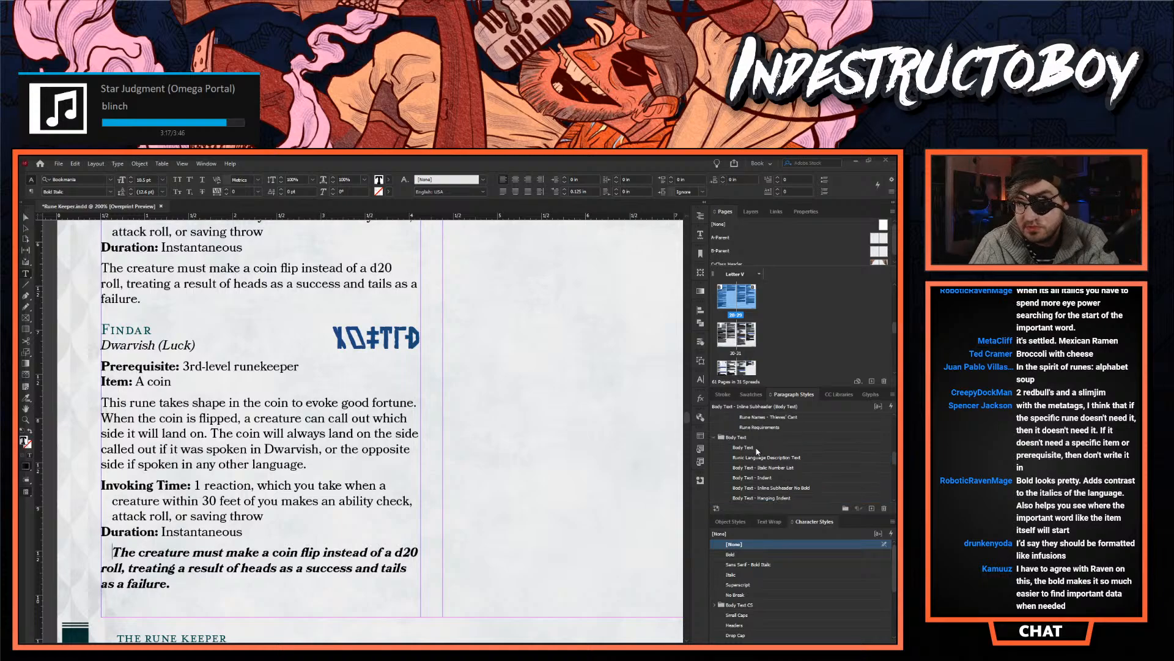
click(757, 448)
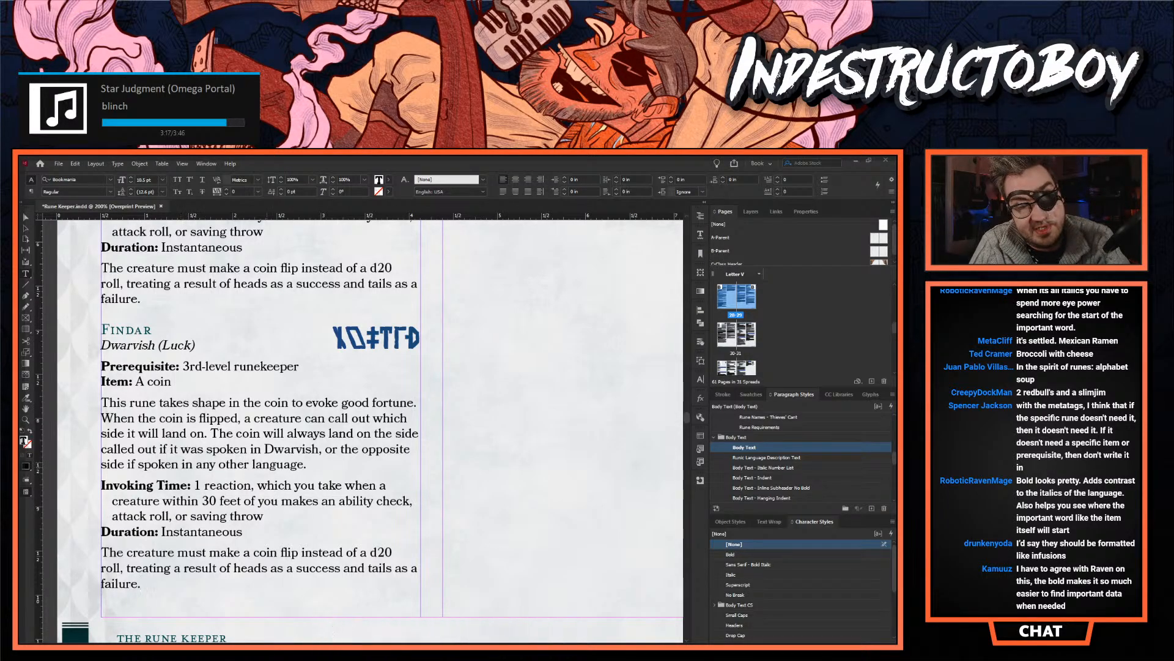
- Compare the bold Prerequisite and Item lines and the Invoking Time block of the last Findar variant with the italic variant above
scroll(301, 346, left, 3)
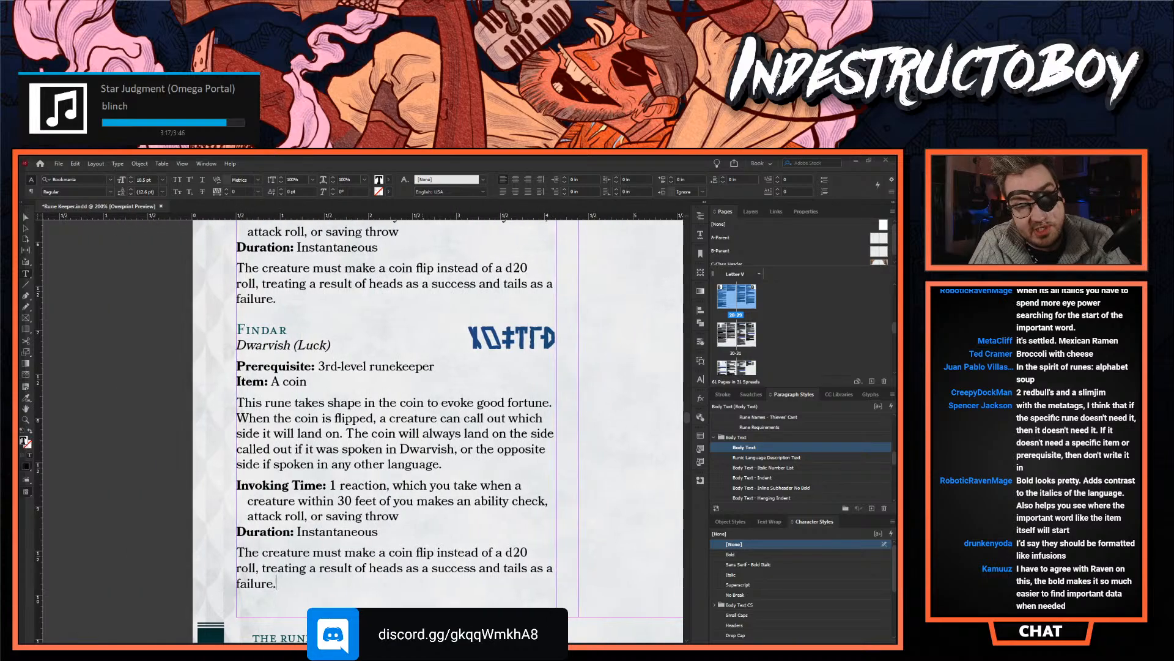
drag(309, 389, 224, 365)
scroll(272, 446, down, 2)
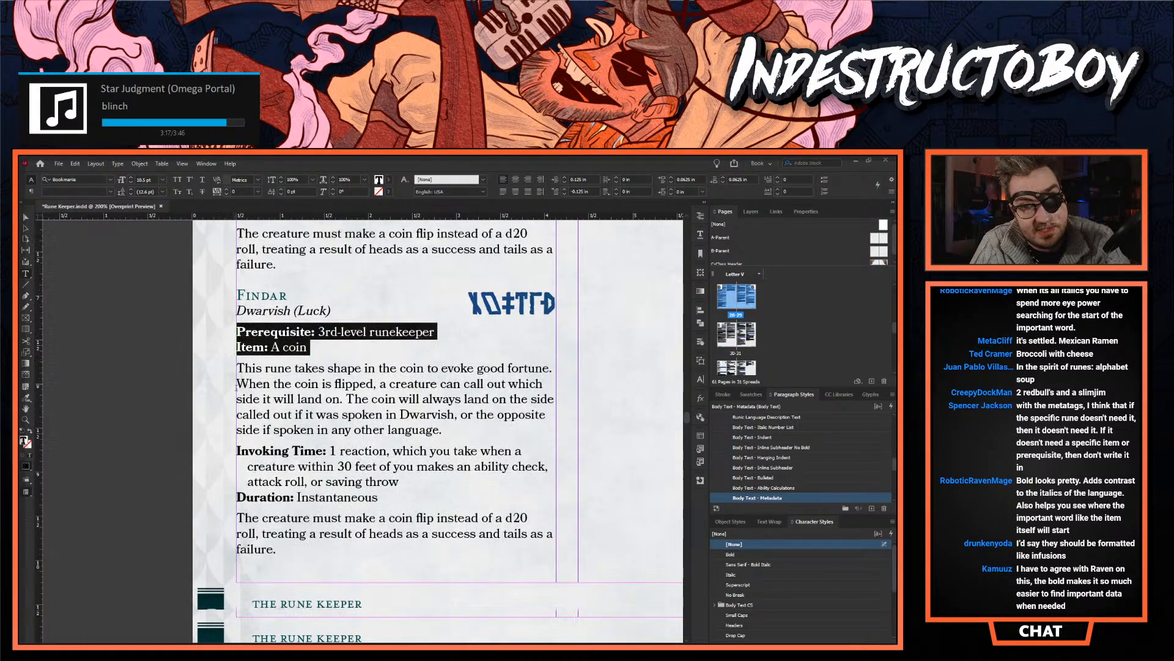
drag(241, 416, 217, 407)
click(378, 463)
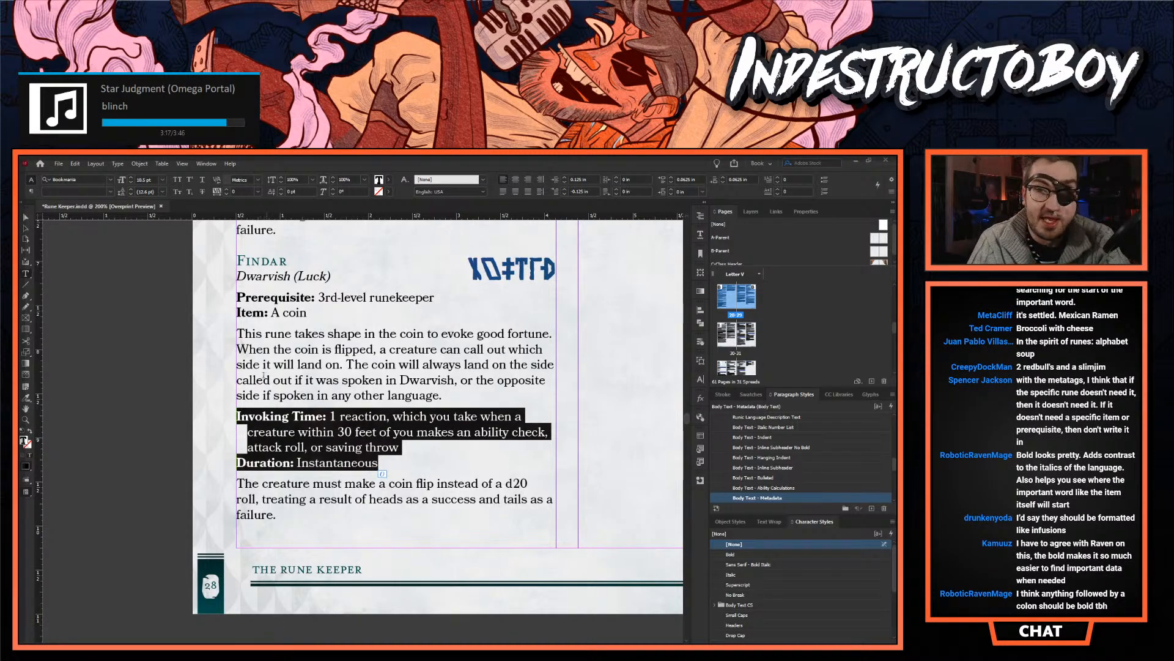
click(307, 280)
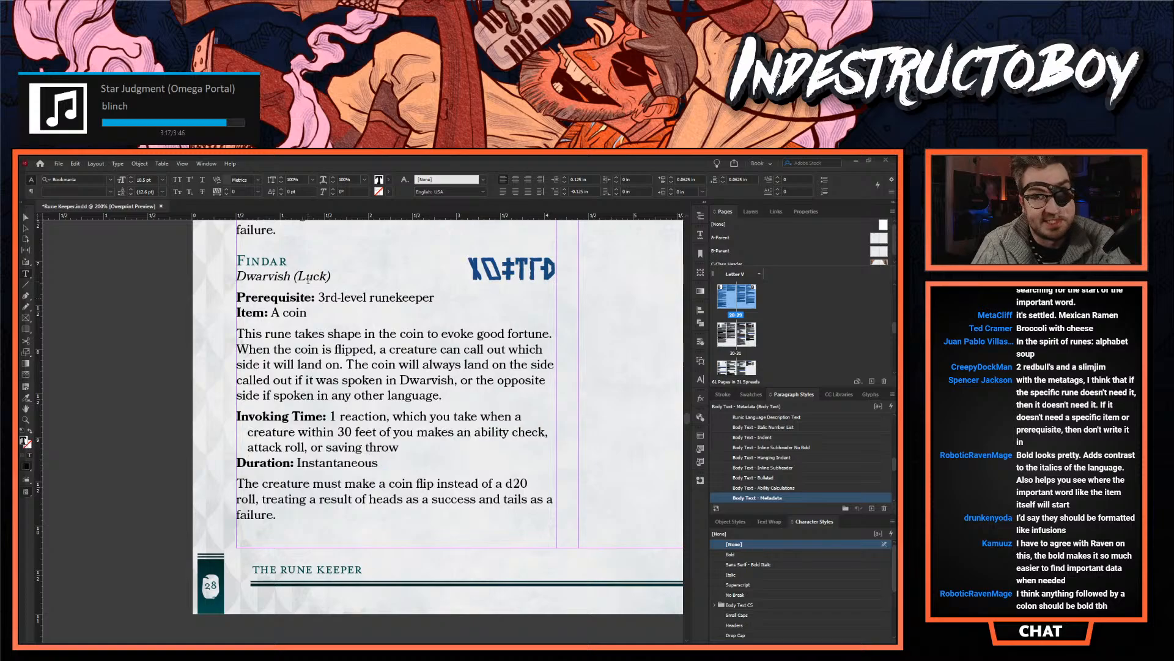
drag(339, 310, 233, 299)
scroll(269, 359, up, 1)
scroll(270, 359, up, 12)
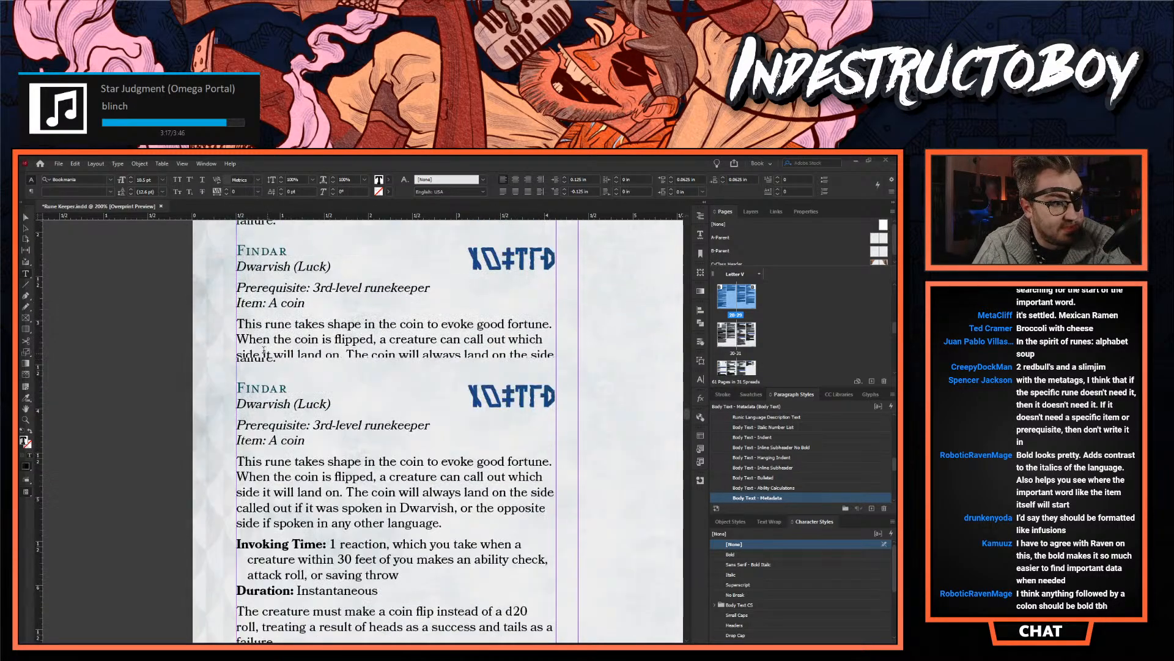
scroll(247, 326, down, 8)
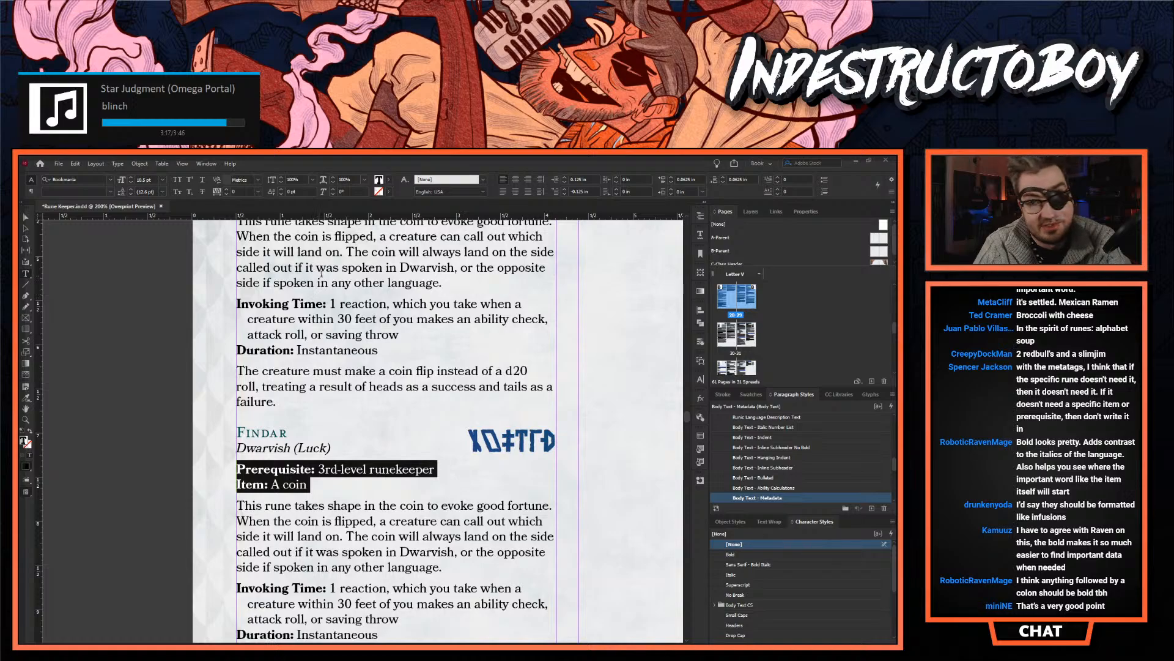
scroll(371, 394, down, 3)
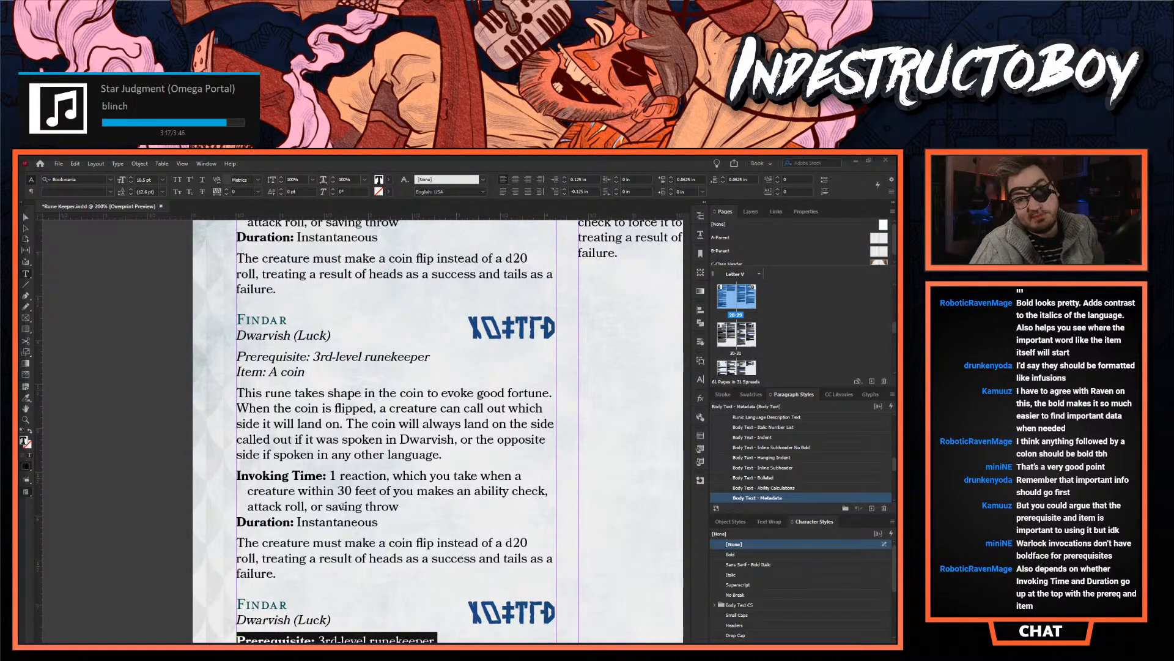
- Try the Body Text paragraph style on the "Dwarvish (Luck)" line of the Findar variant with italic prerequisites, and undo it
click(309, 487)
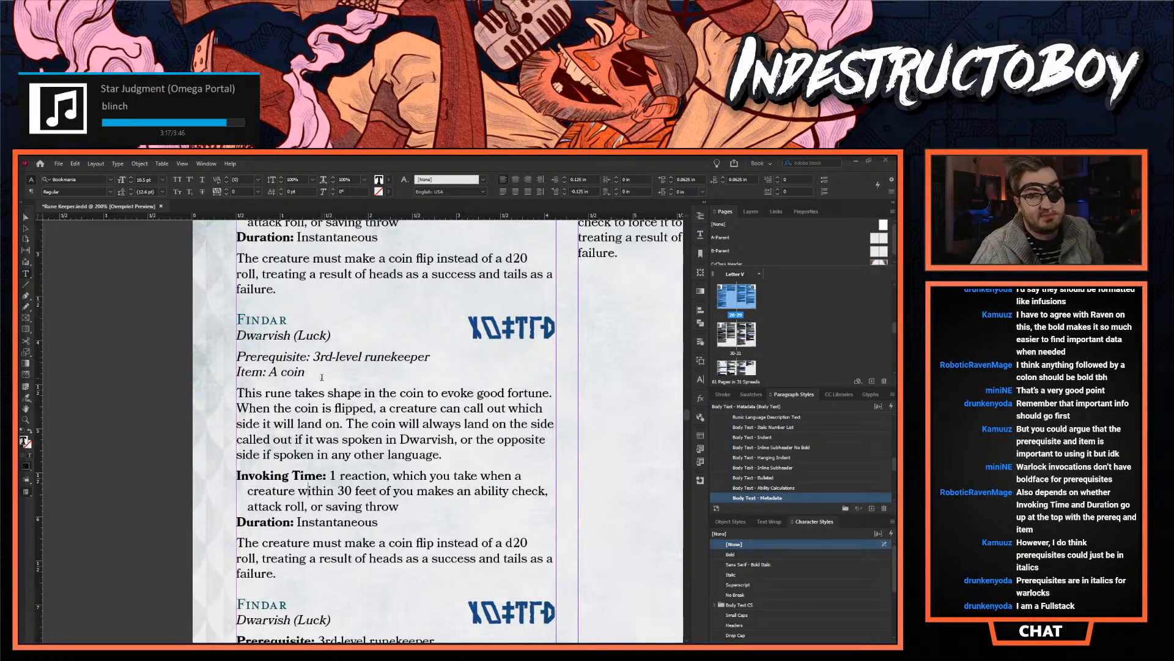
triple_click(280, 336)
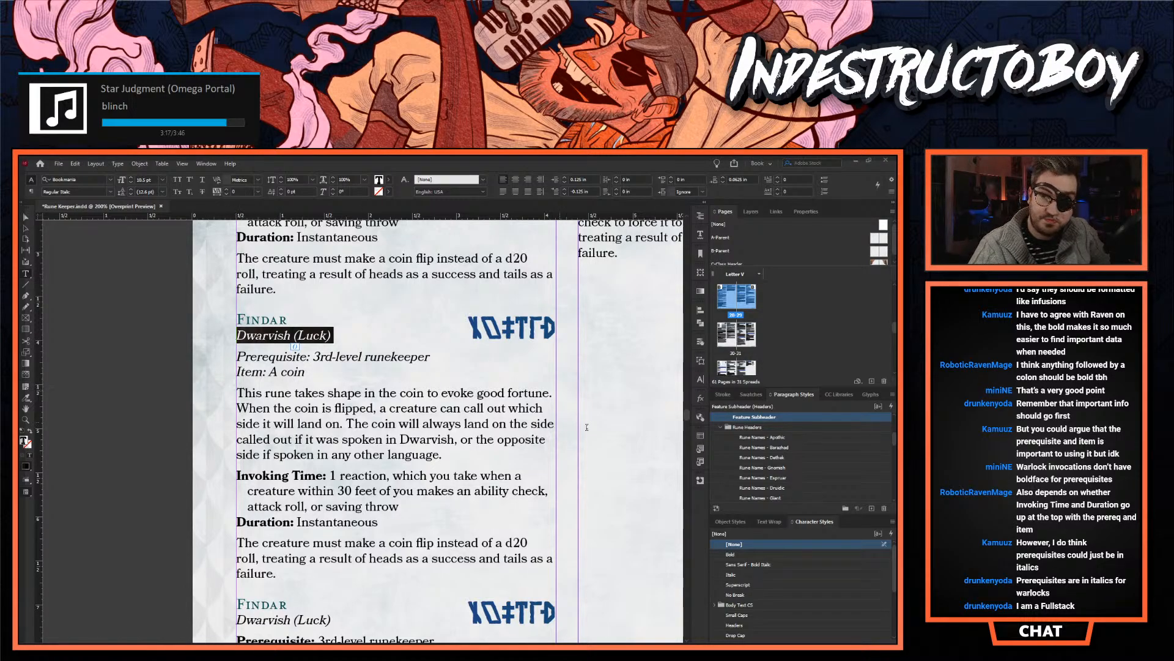
scroll(757, 447, up, 1)
scroll(757, 447, down, 5)
click(754, 468)
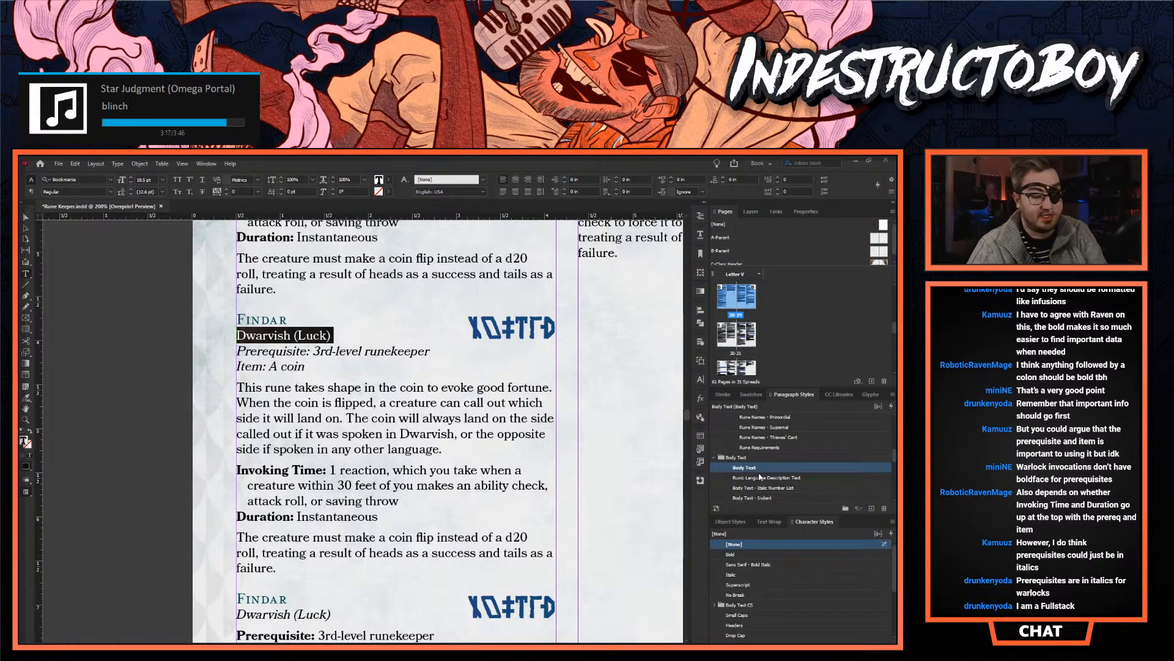
key(ctrl+z)
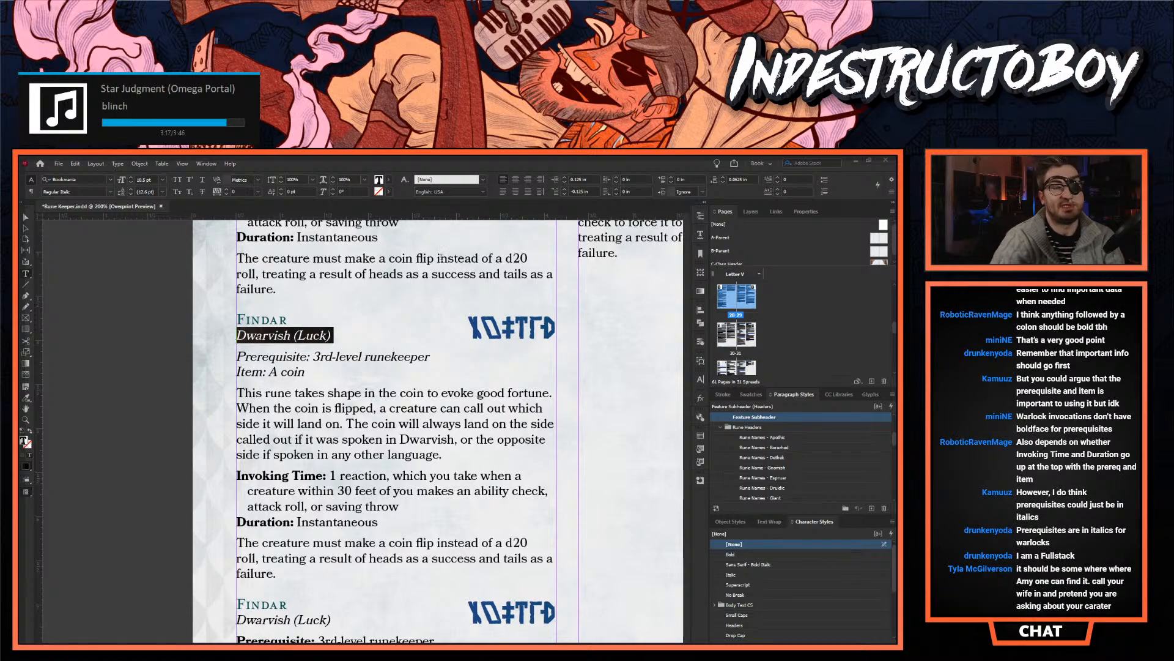
- Try the Bold Italic font style on that variant's "Dwarvish (Luck)" line and undo the change
click(284, 327)
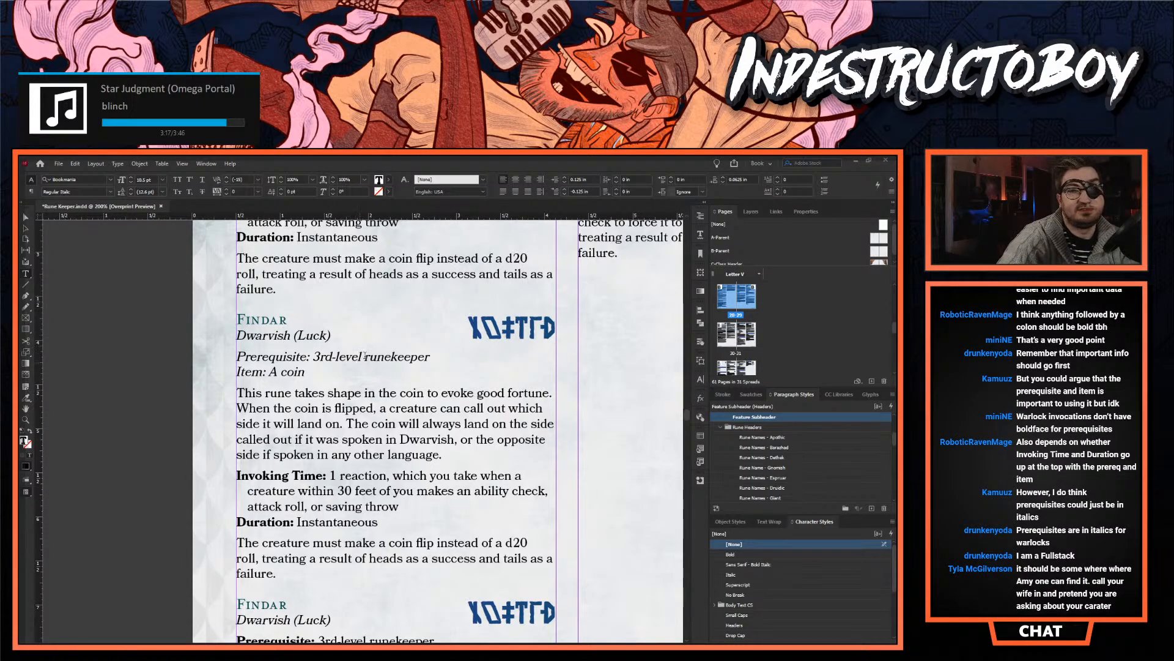
drag(331, 335, 236, 311)
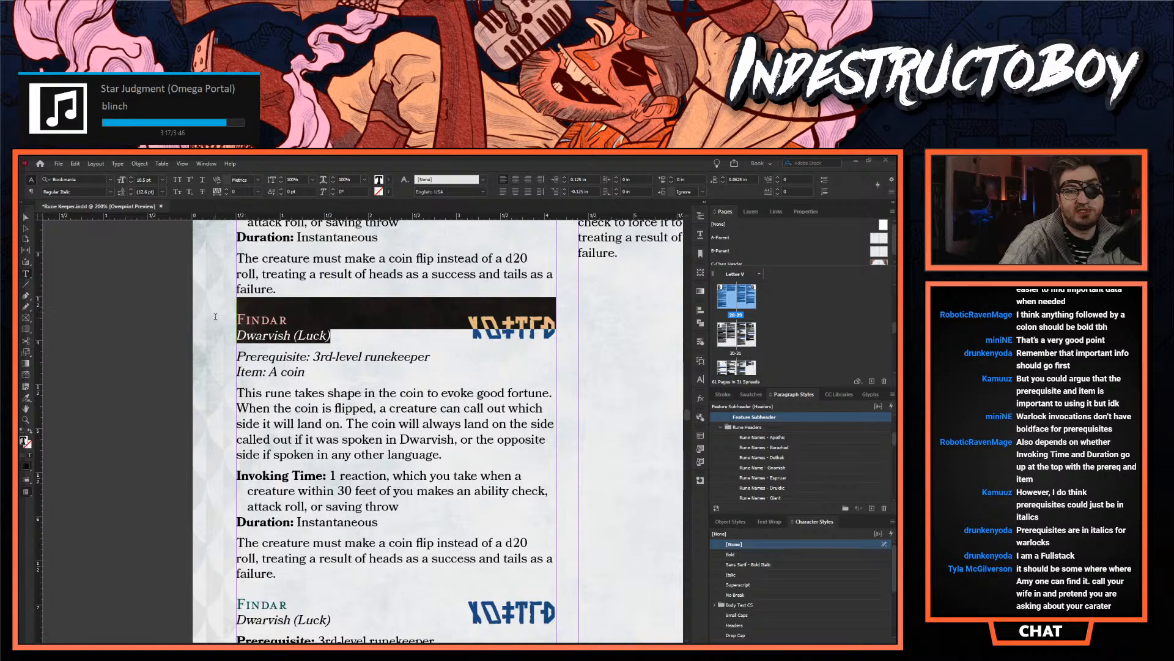
click(283, 336)
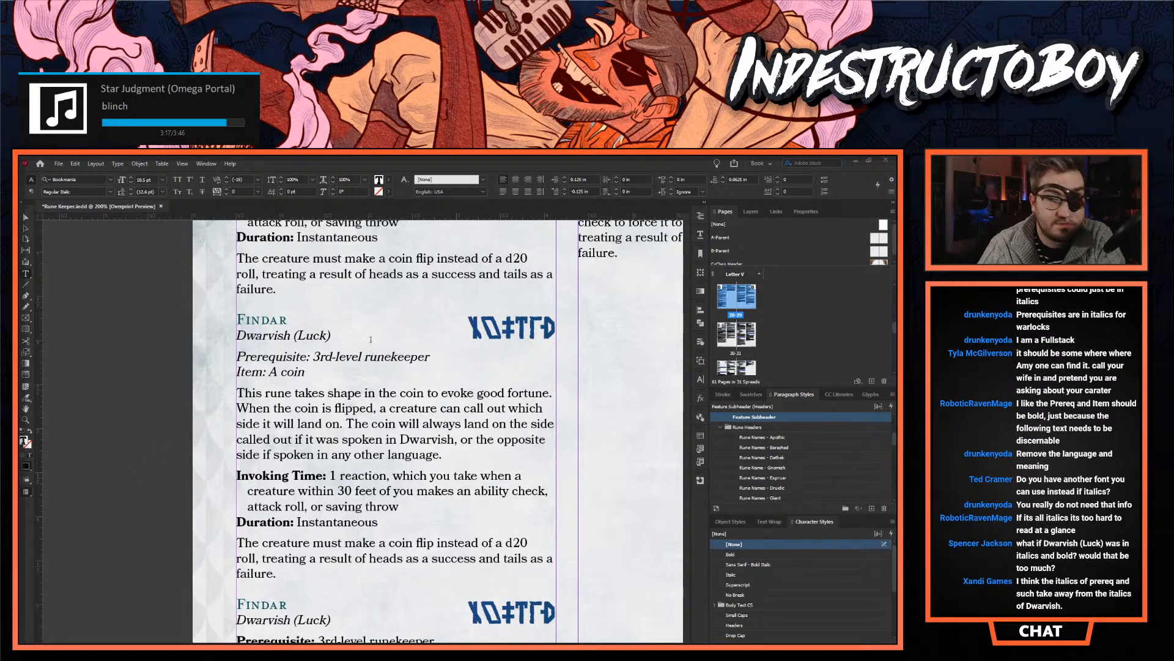
drag(331, 335, 237, 335)
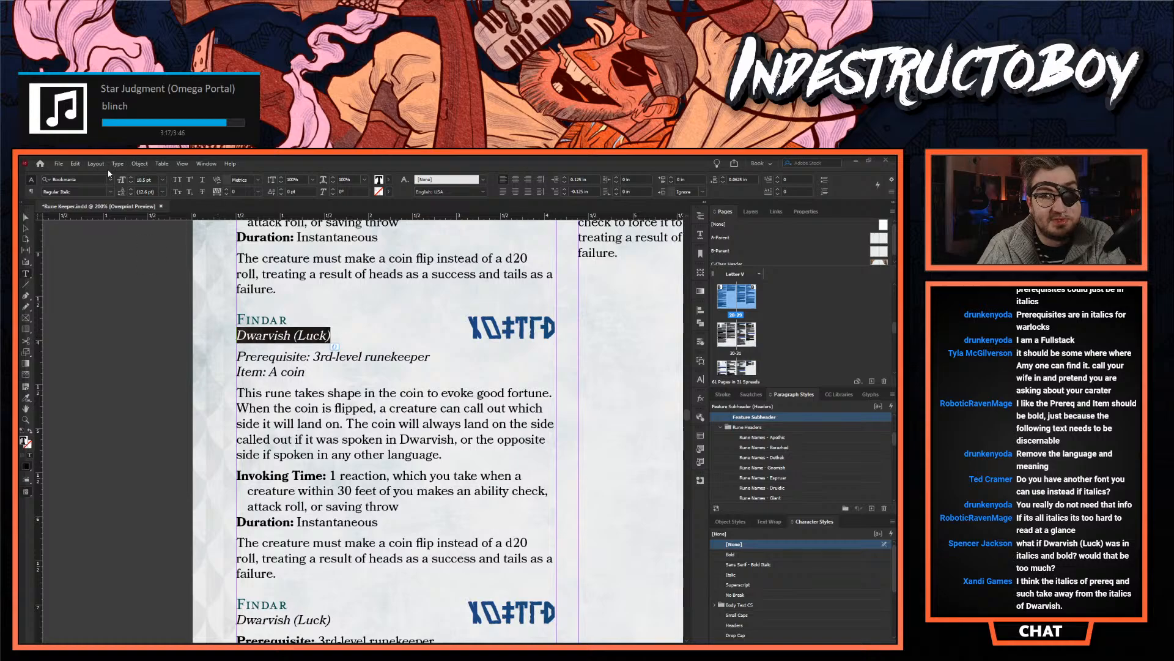
click(113, 191)
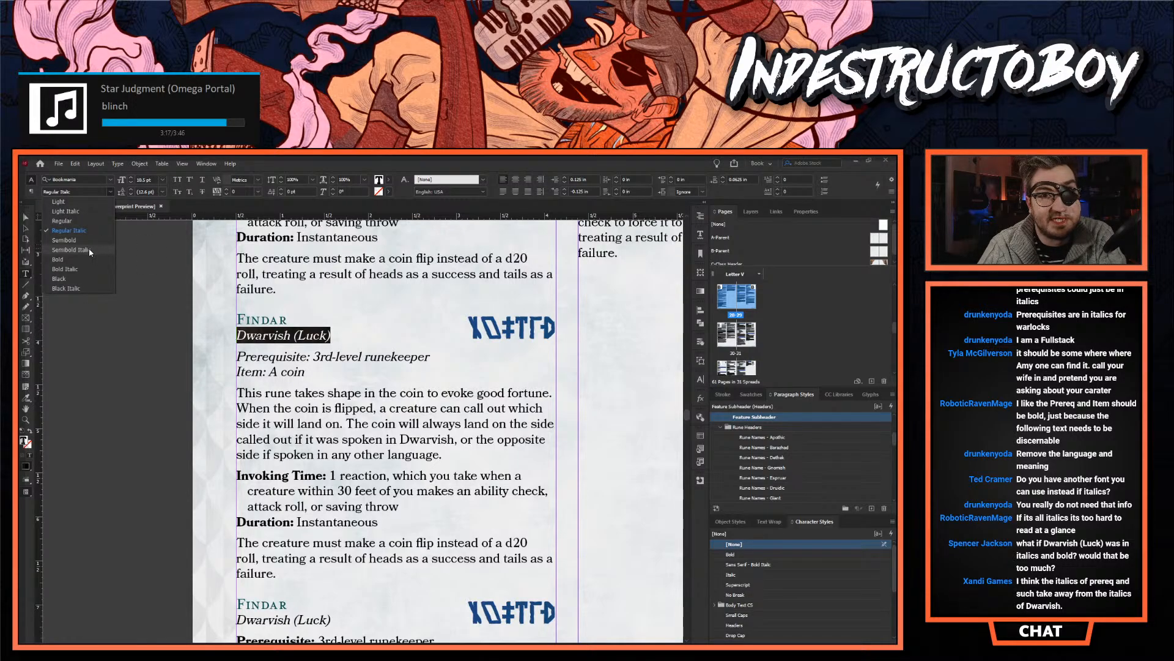
click(65, 270)
click(264, 326)
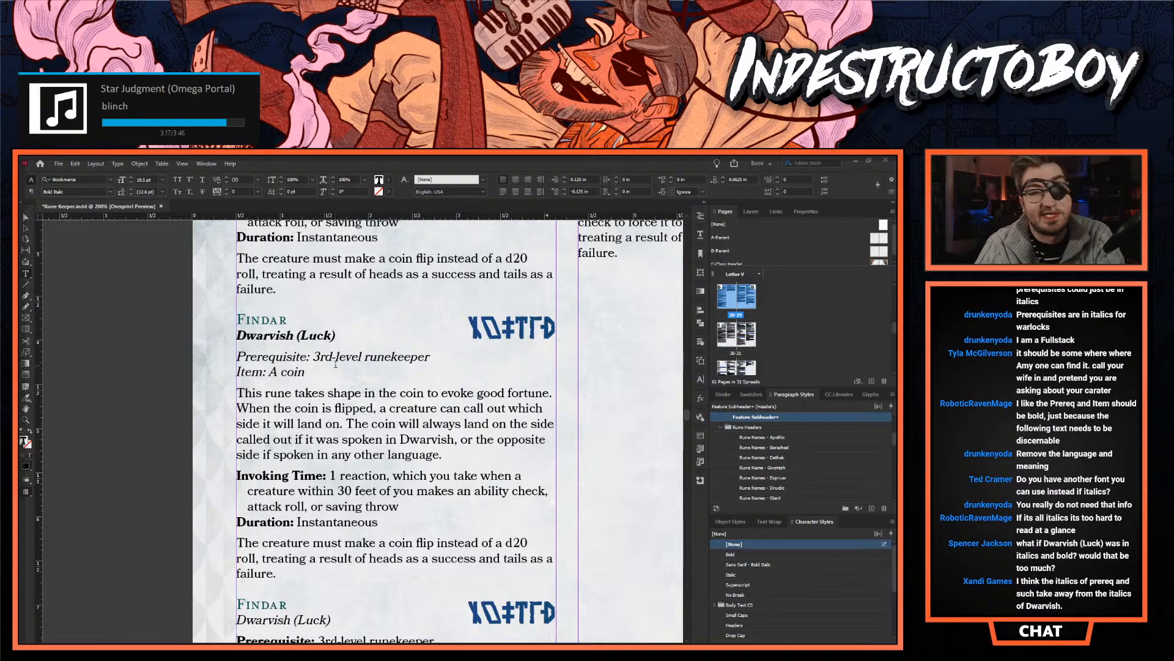
key(ctrl+z)
- Try removing the italic "Item: A coin" line from that Findar variant and undo the deletion
click(307, 374)
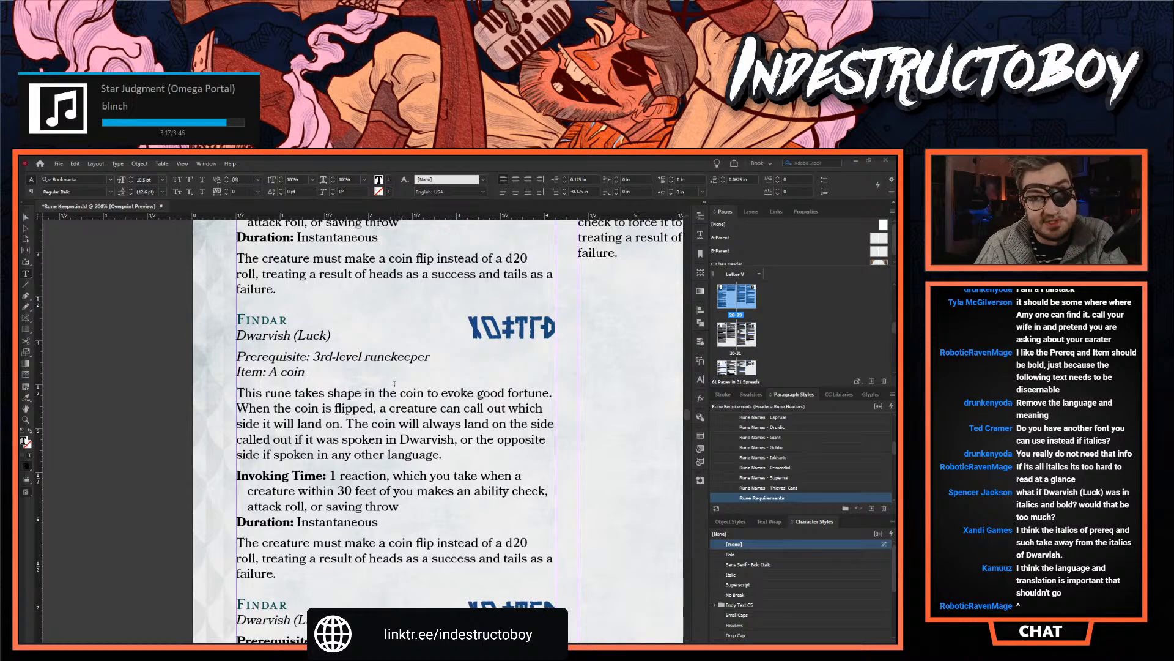
scroll(316, 375, down, 2)
scroll(300, 334, up, 2)
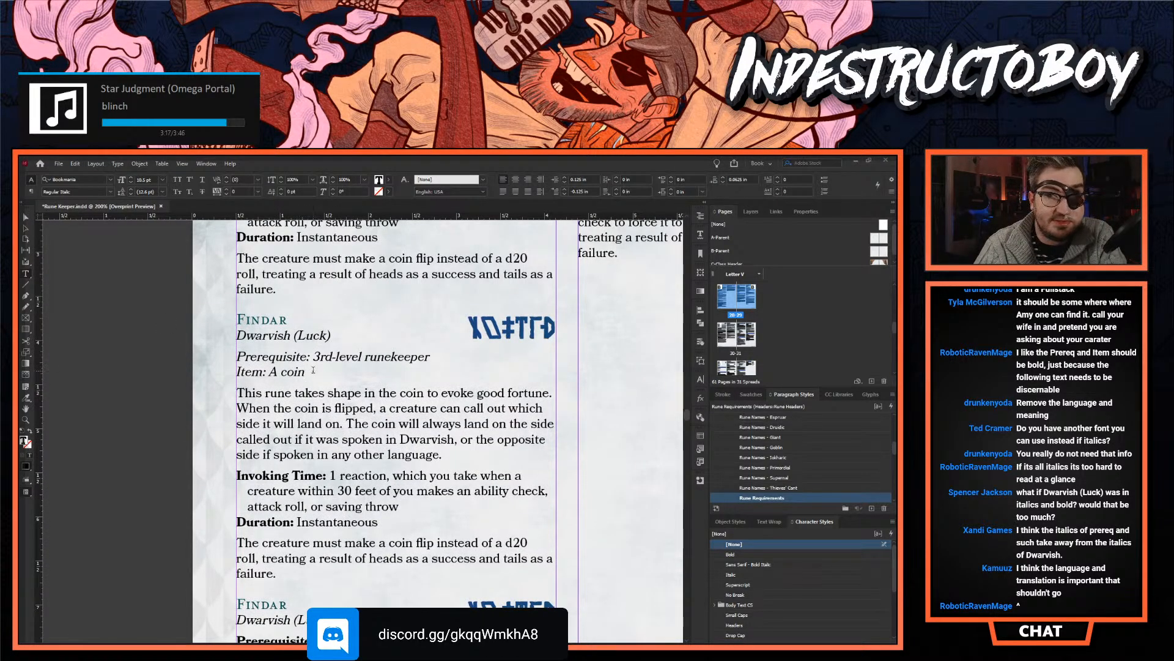
triple_click(273, 368)
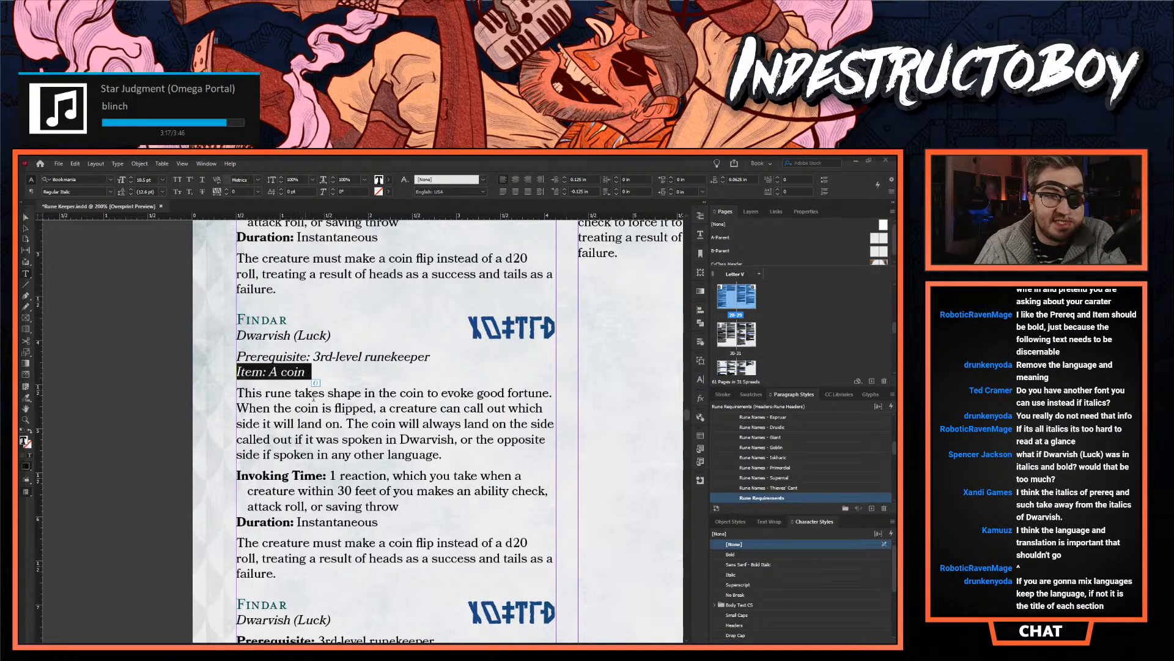
key(BackSpace)
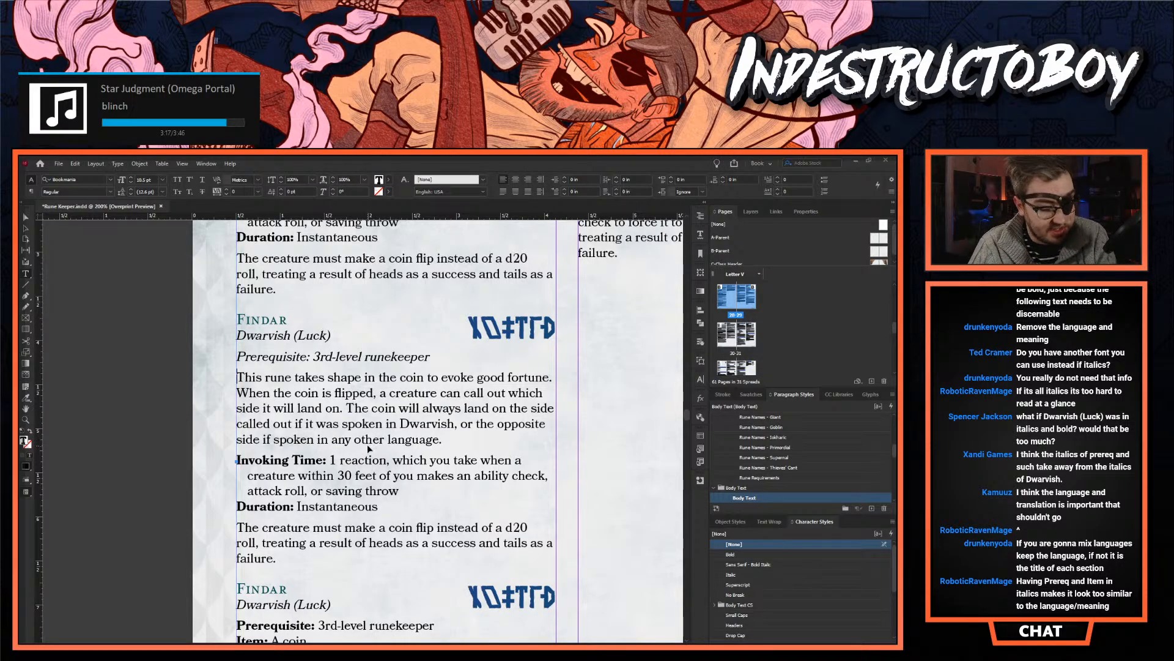
key(ctrl+z)
- Replace the italic Item line by extending the Prerequisite line with ", can only be inscribed on a coin"
click(310, 372)
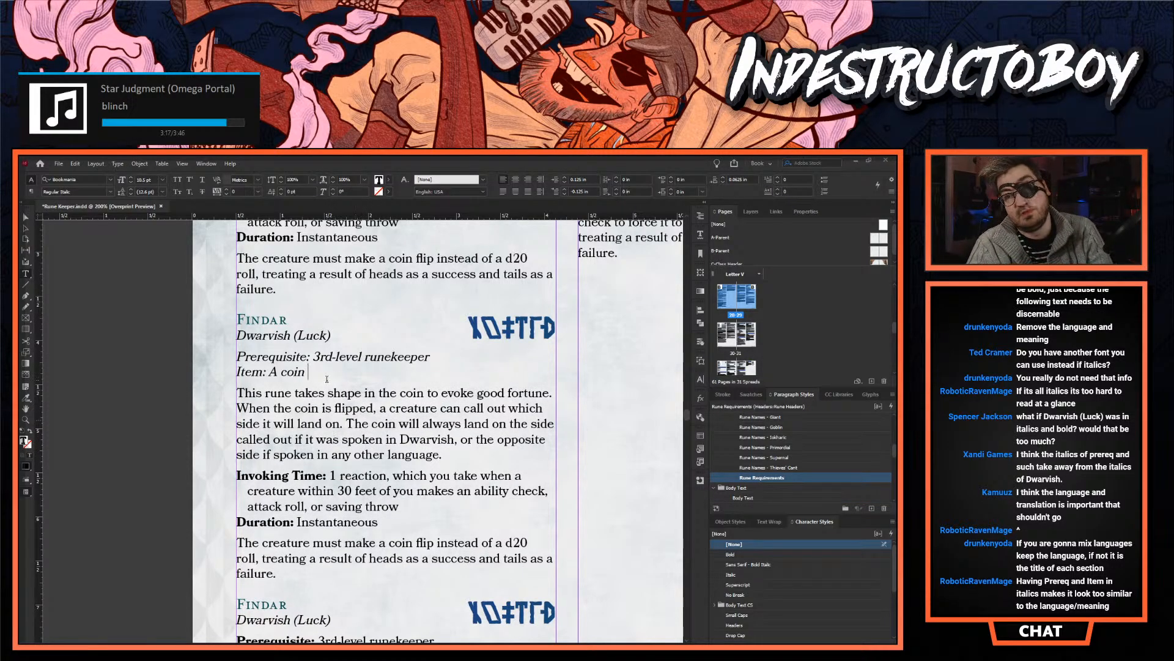
drag(310, 372, 234, 367)
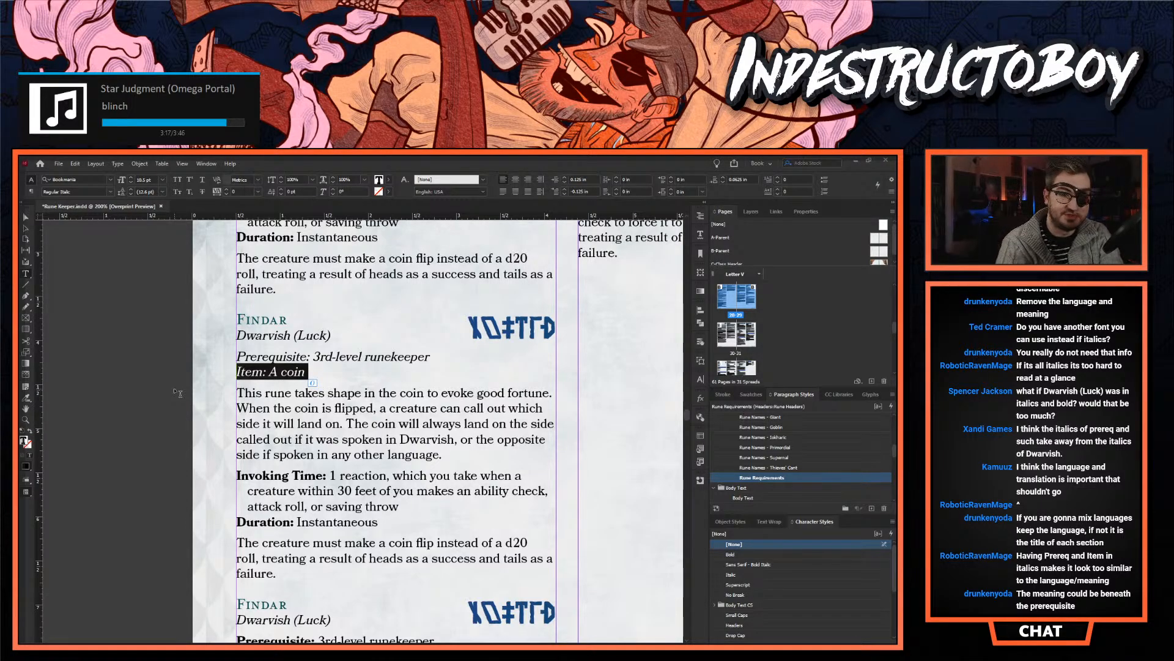
key(BackSpace)
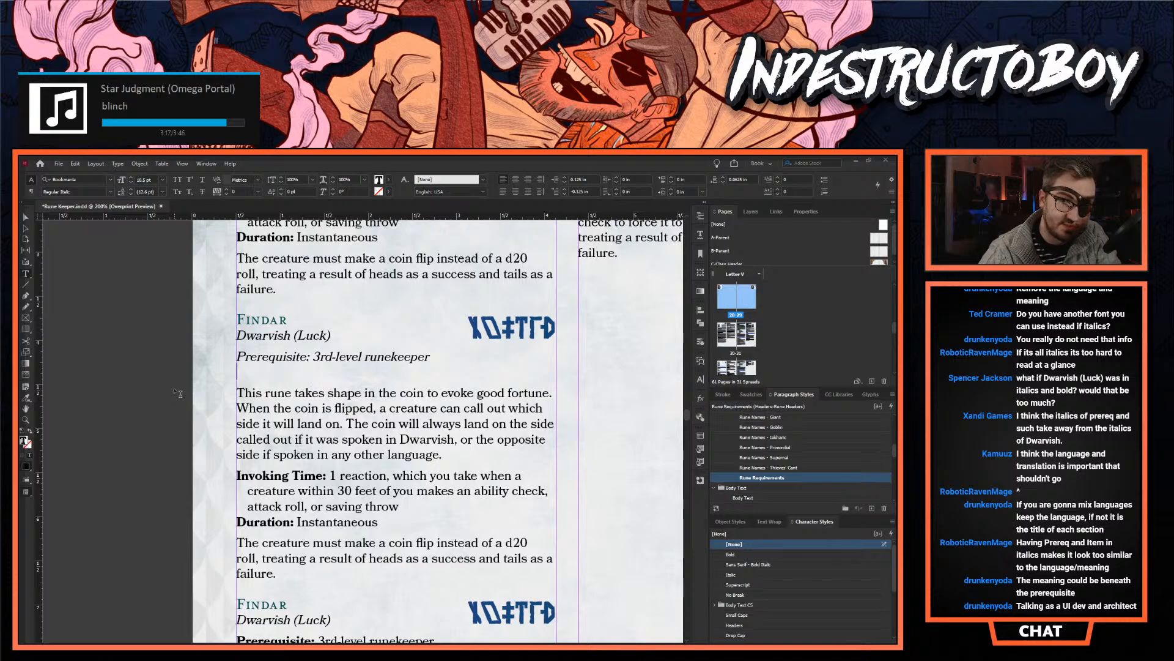
key(BackSpace)
text(, can only)
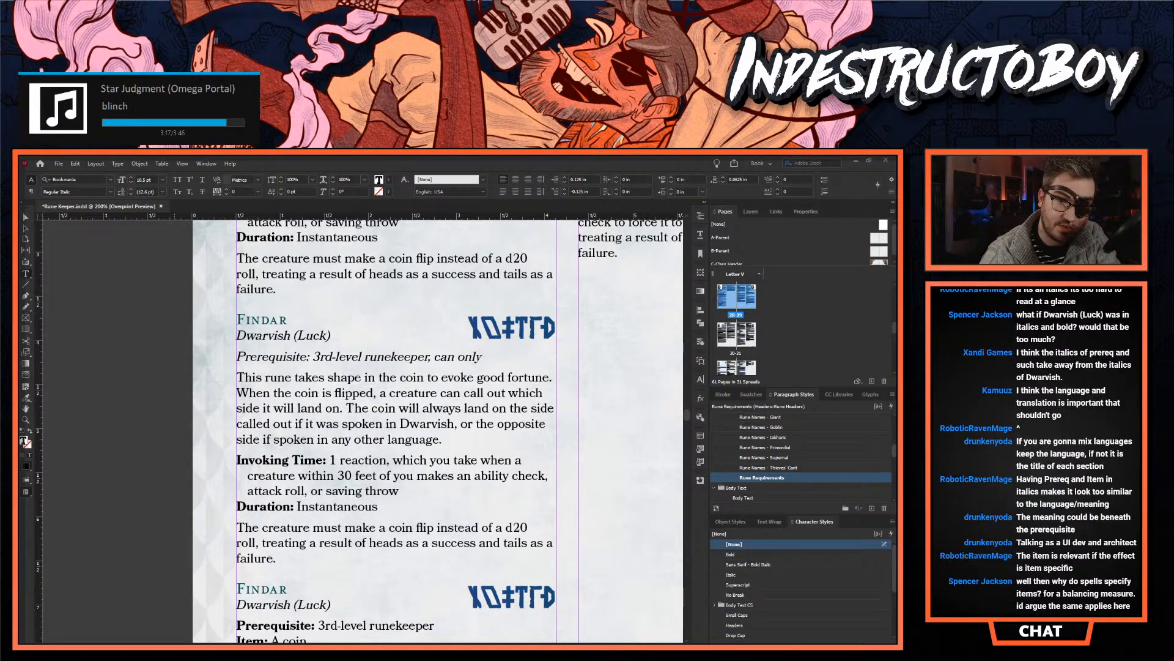
text( be inscribed on a coin)
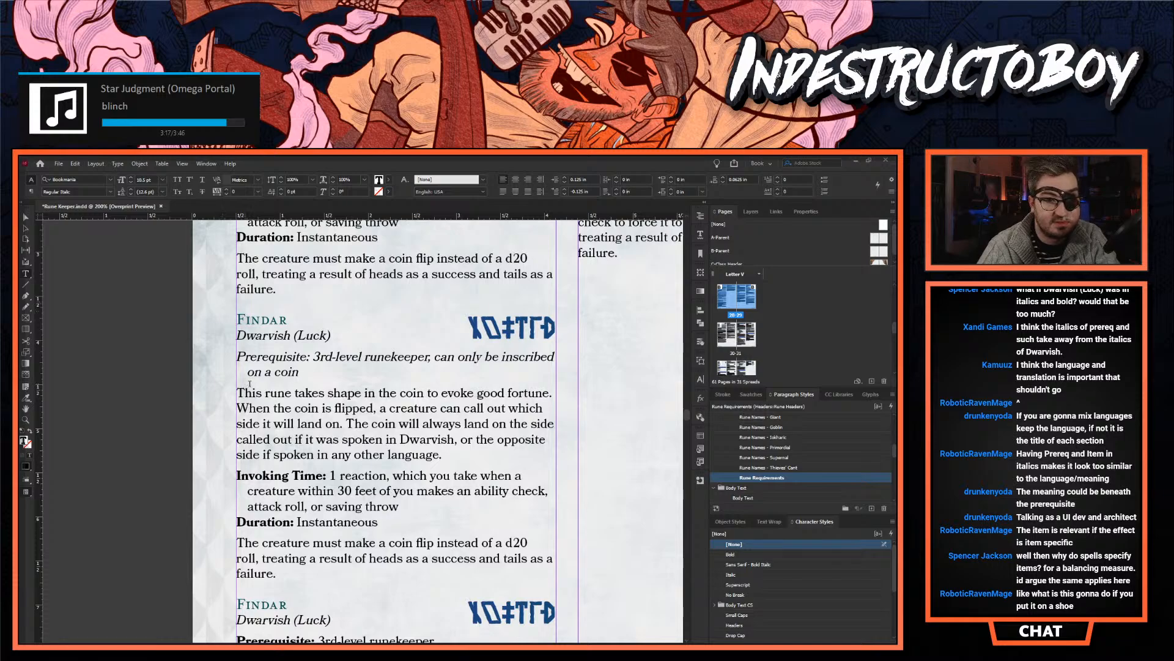
- Cut the Prerequisite line back to "3rd-level runekeeper" and turn the rest into a separate "Item: A coin" line
click(429, 356)
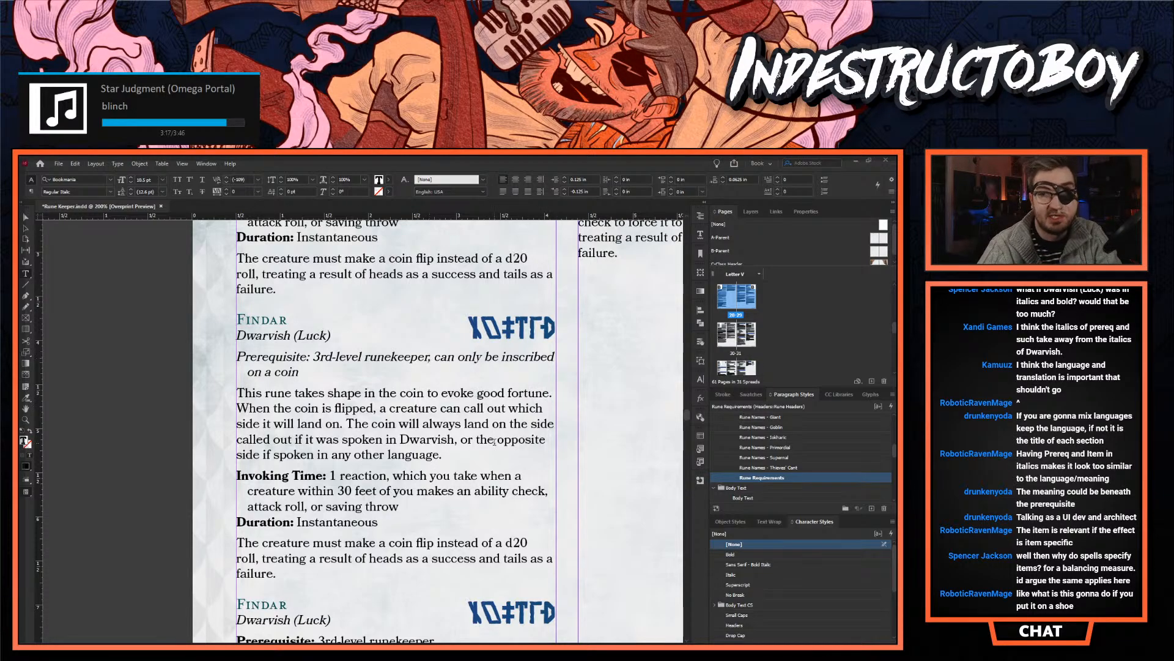
key(Delete)
key(Return)
text(Item:)
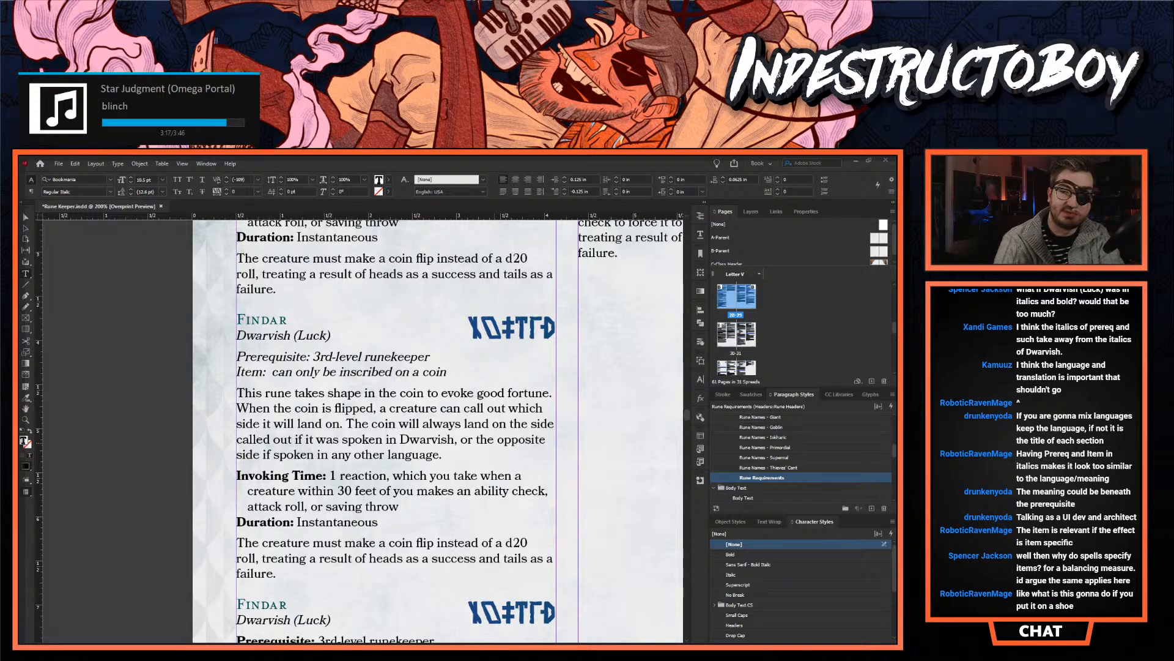
key(ctrl+Delete)
key(ctrl+Delete)
key(ctrl+Delete)
key(ctrl+Delete)
key(ctrl+Delete)
key(Delete)
text(A)
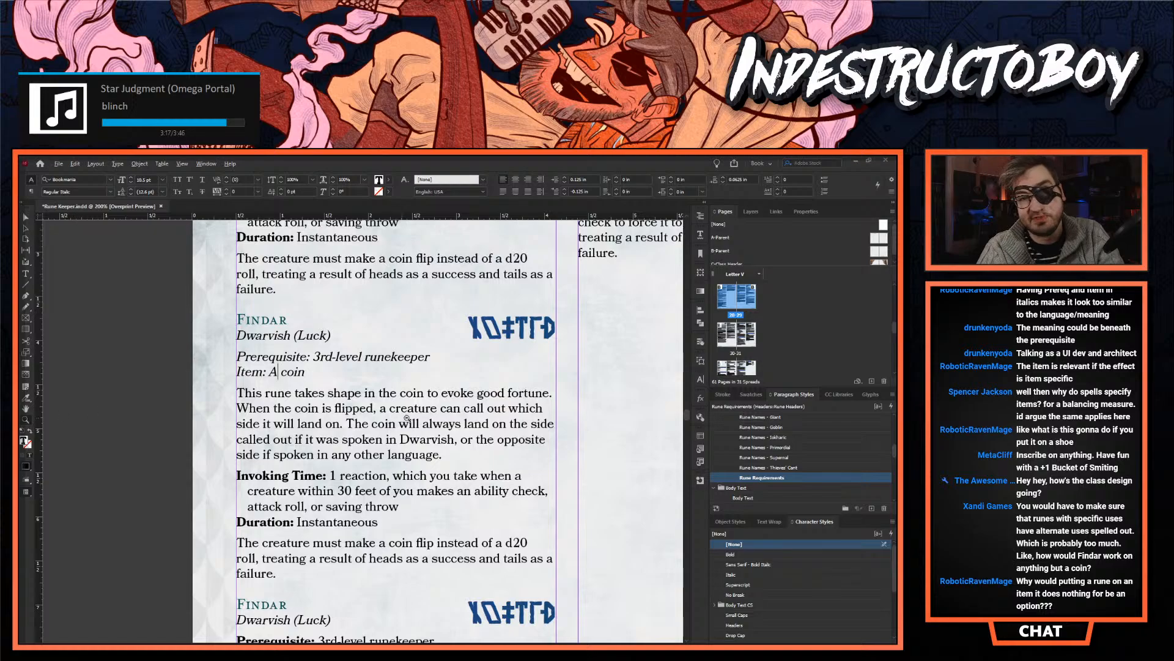
- Review the Prerequisite, Language, Item and Invoking Time blocks of the runes on the Goblin, Iokharic and first Jotun pages
alt+click(403, 422)
alt+click(394, 428)
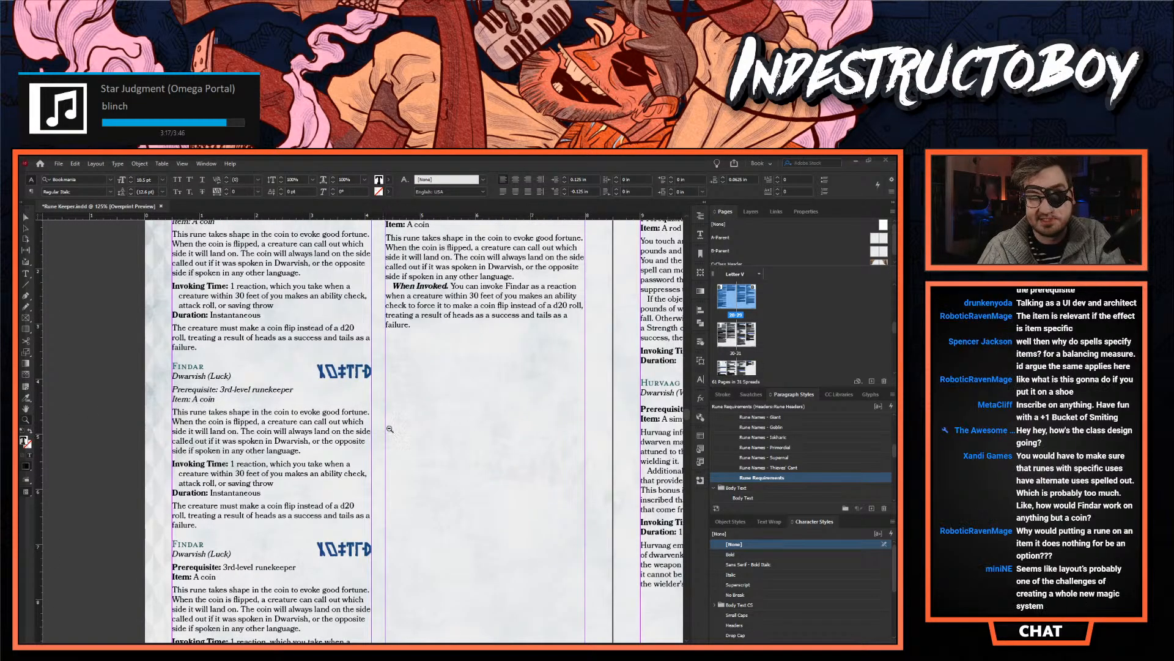
scroll(384, 434, down, 10)
drag(688, 433, 635, 502)
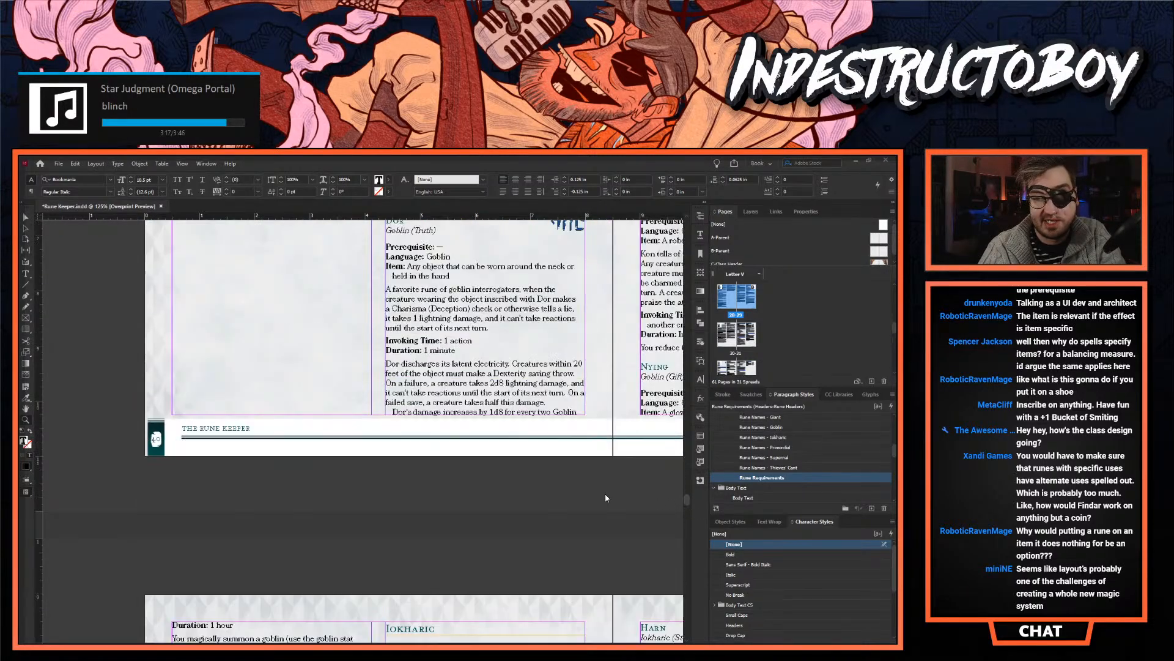
alt+click(462, 453)
scroll(429, 427, down, 9)
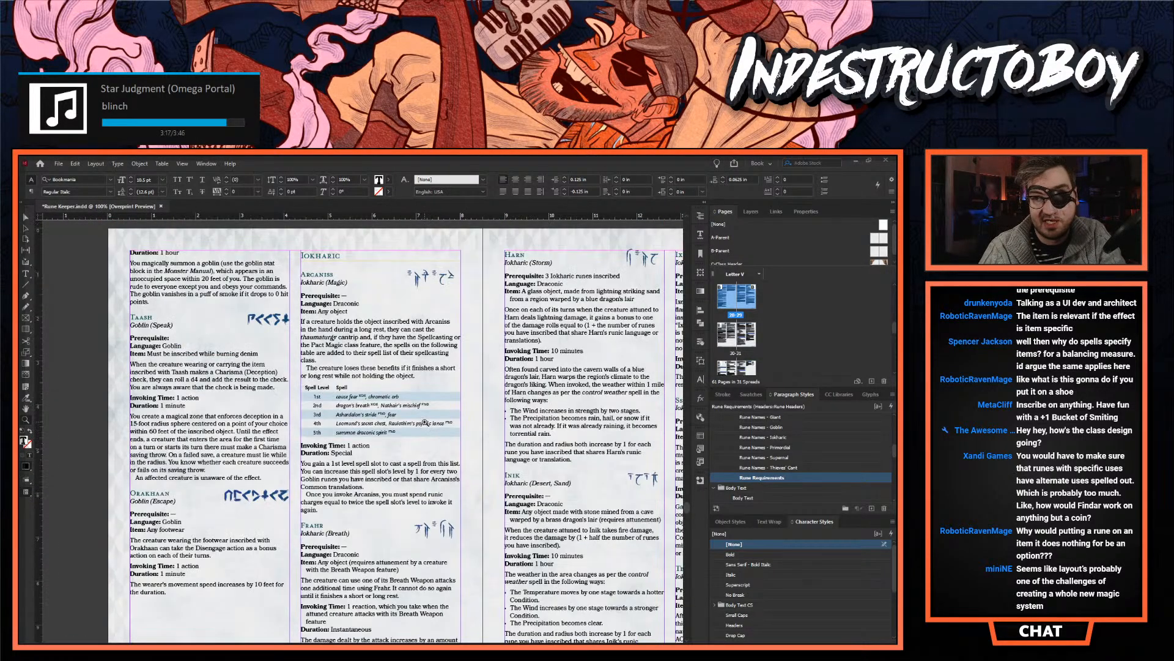
scroll(453, 441, down, 2)
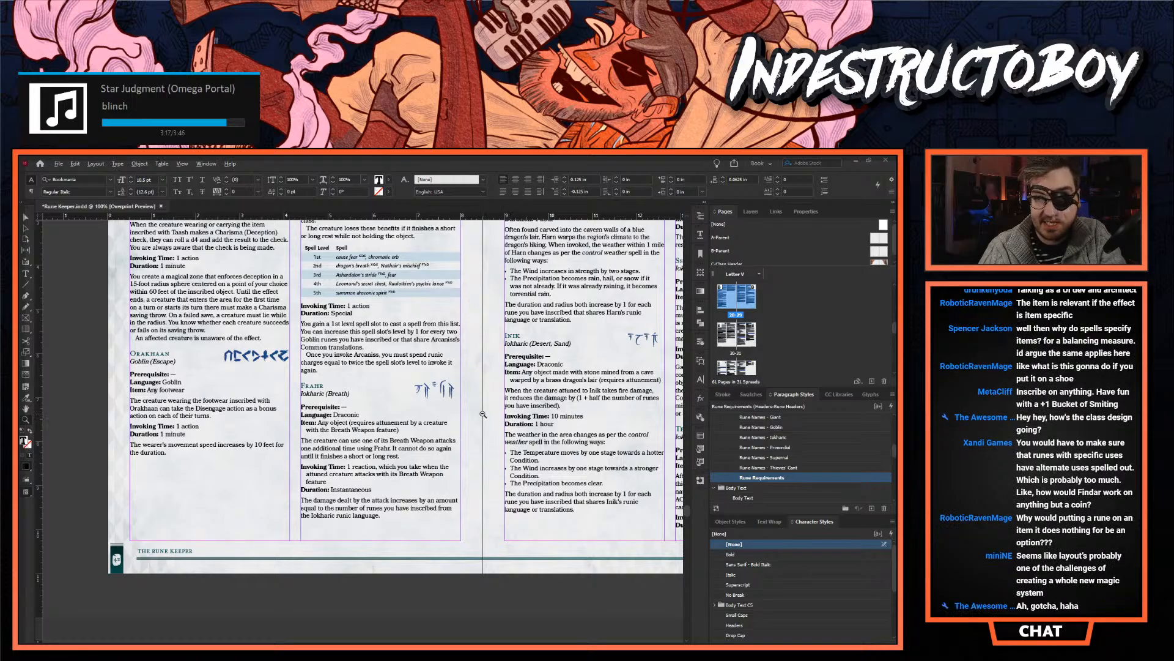
alt+click(483, 414)
scroll(368, 440, down, 4)
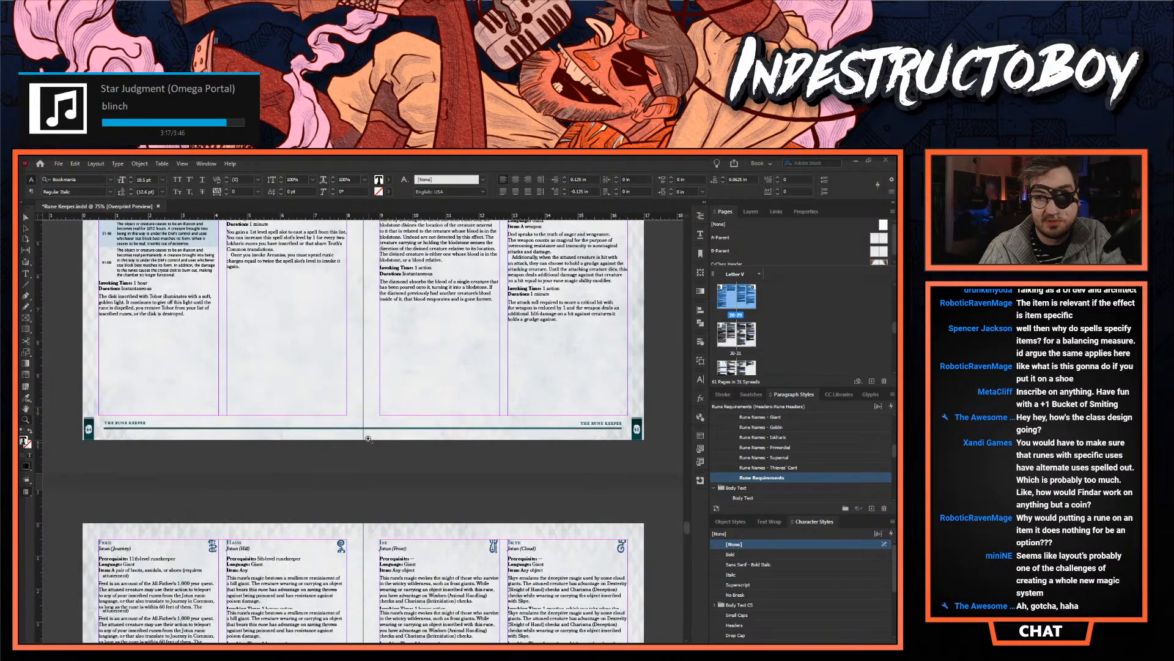
scroll(366, 367, down, 3)
scroll(366, 368, down, 1)
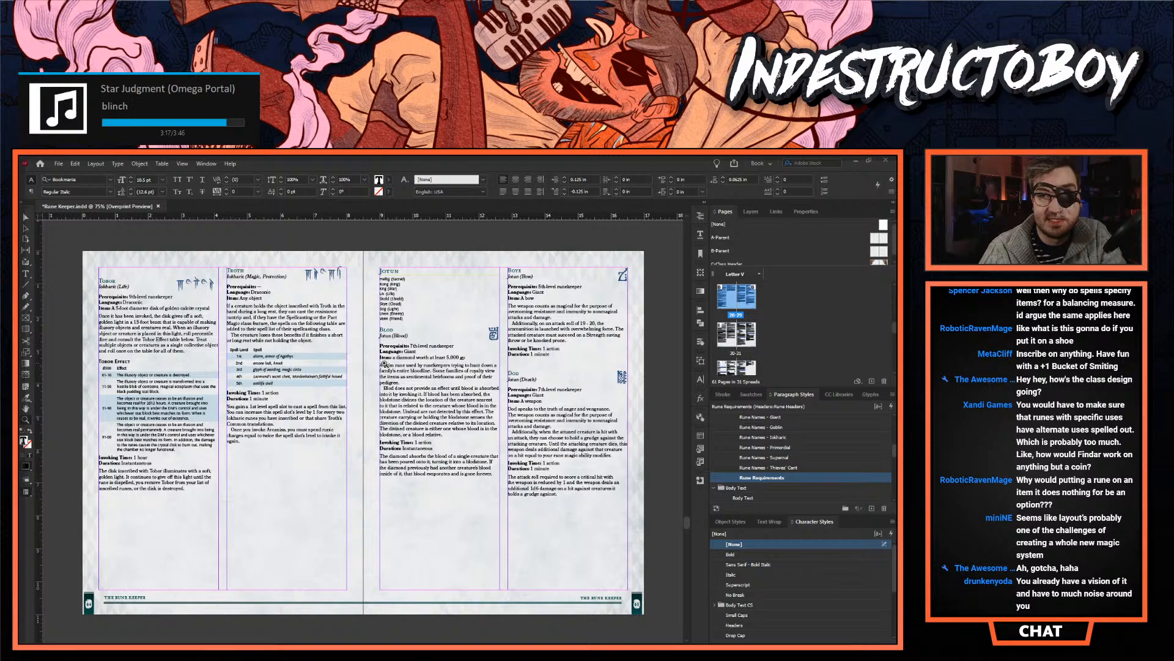
- Examine the rune entries from Tobor through the Jotun and Primordial spreads for their subheaders, requirement lines and column layout
key(Escape)
double_click(108, 275)
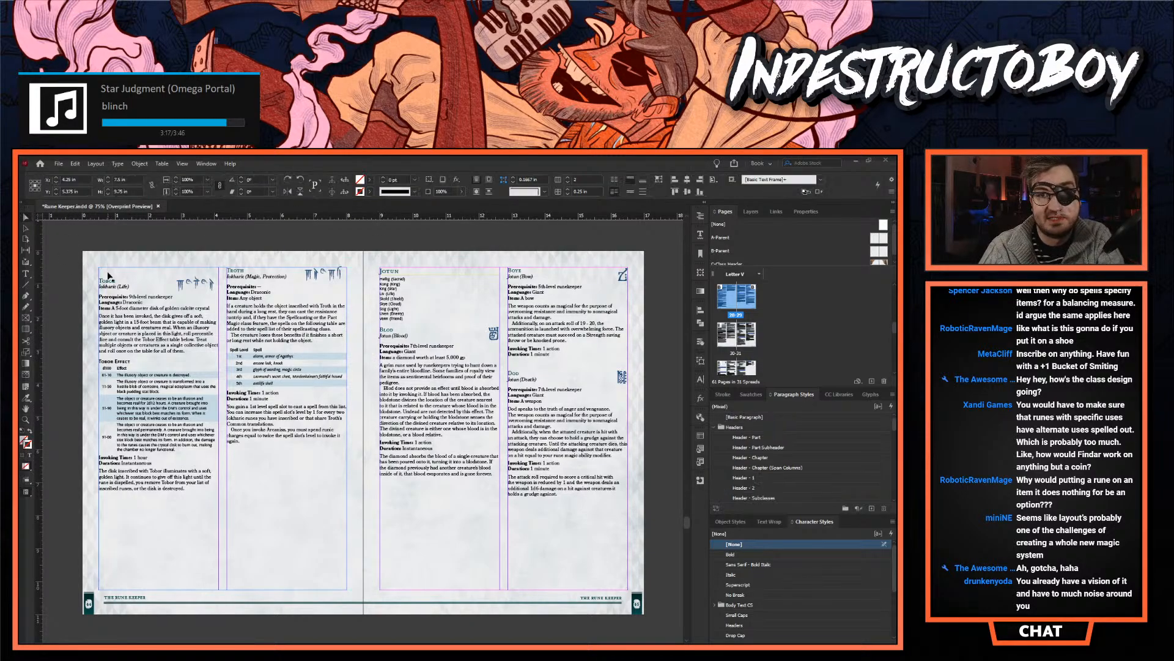
click(195, 265)
scroll(265, 250, up, 5)
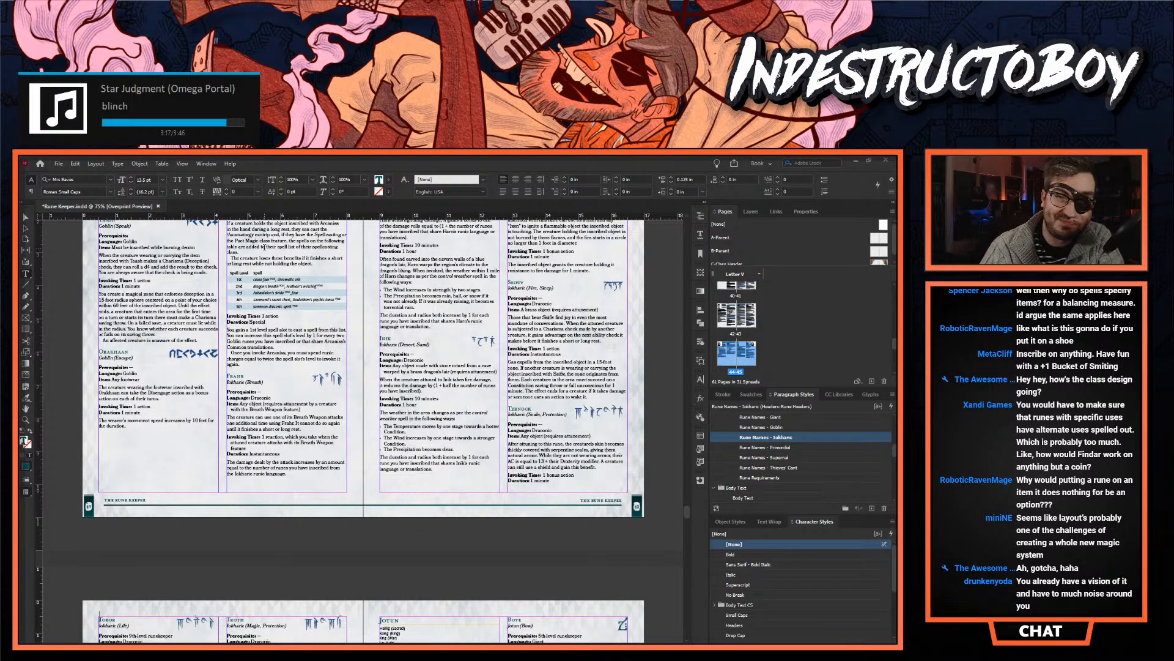
scroll(263, 247, down, 5)
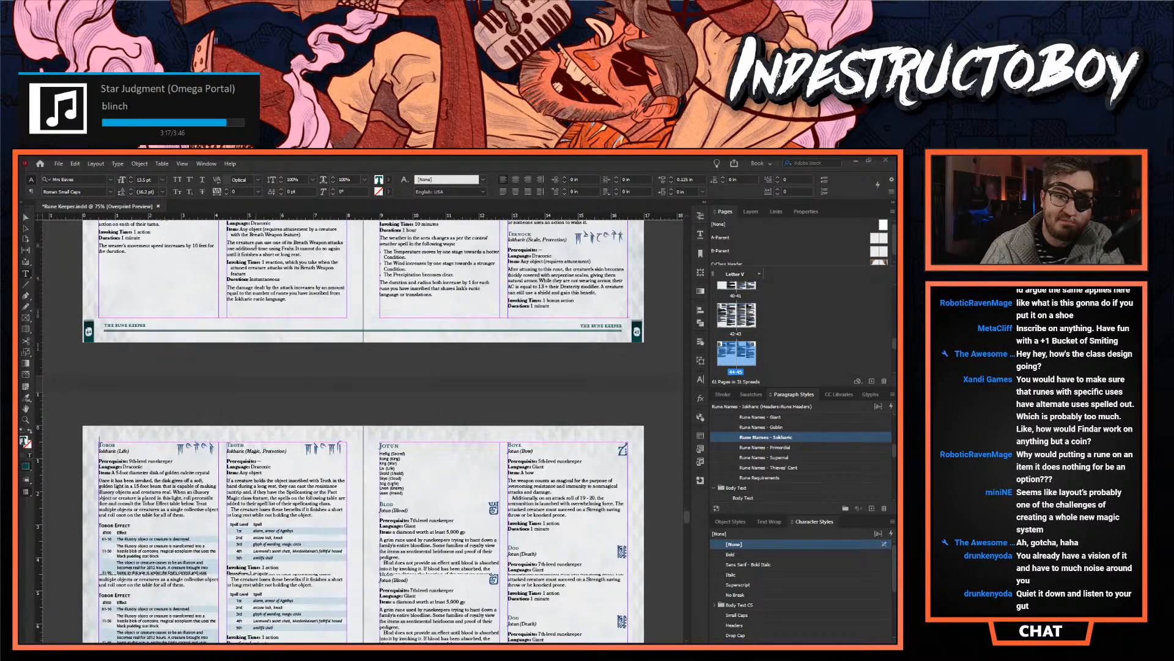
scroll(259, 247, down, 10)
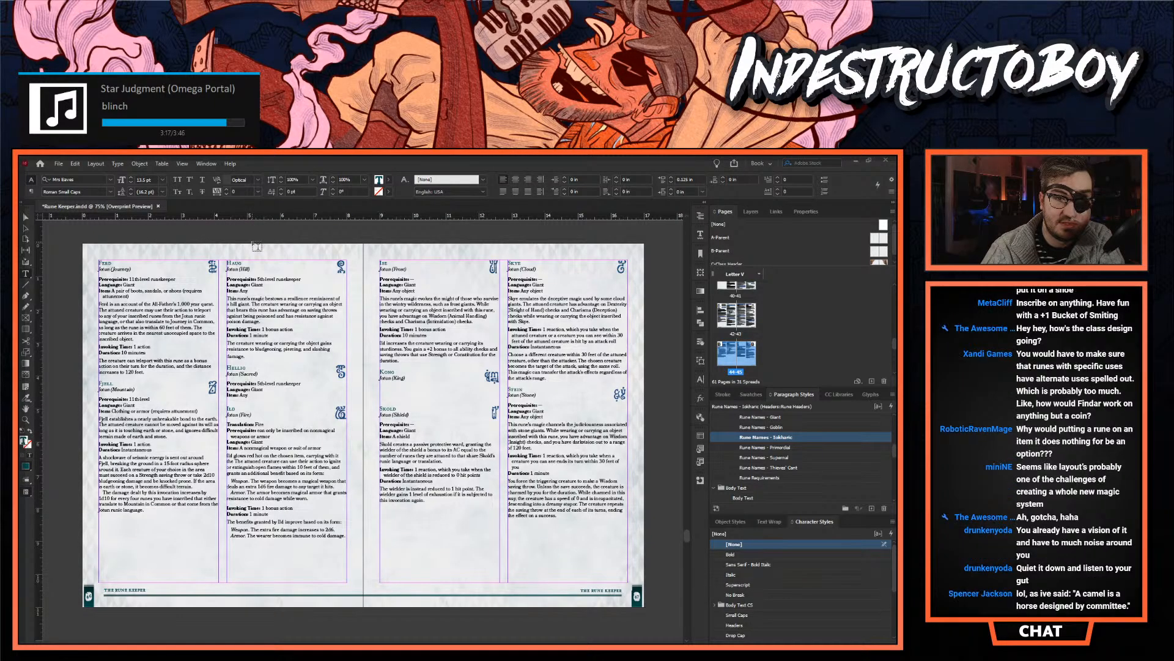
scroll(257, 246, down, 8)
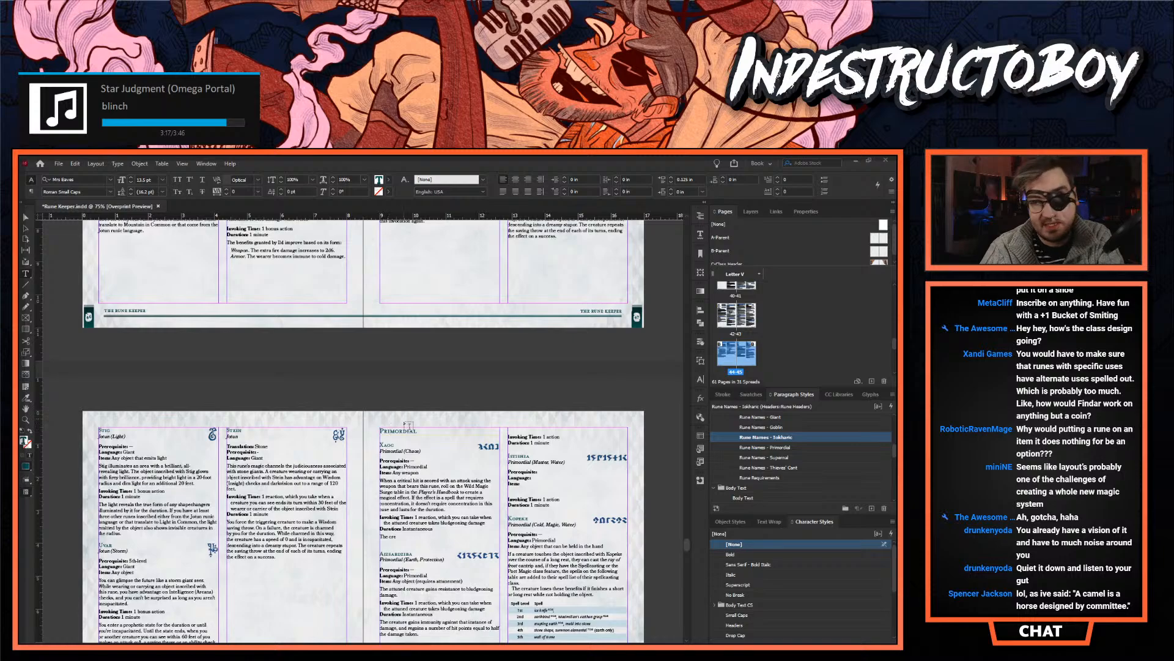
scroll(387, 428, down, 4)
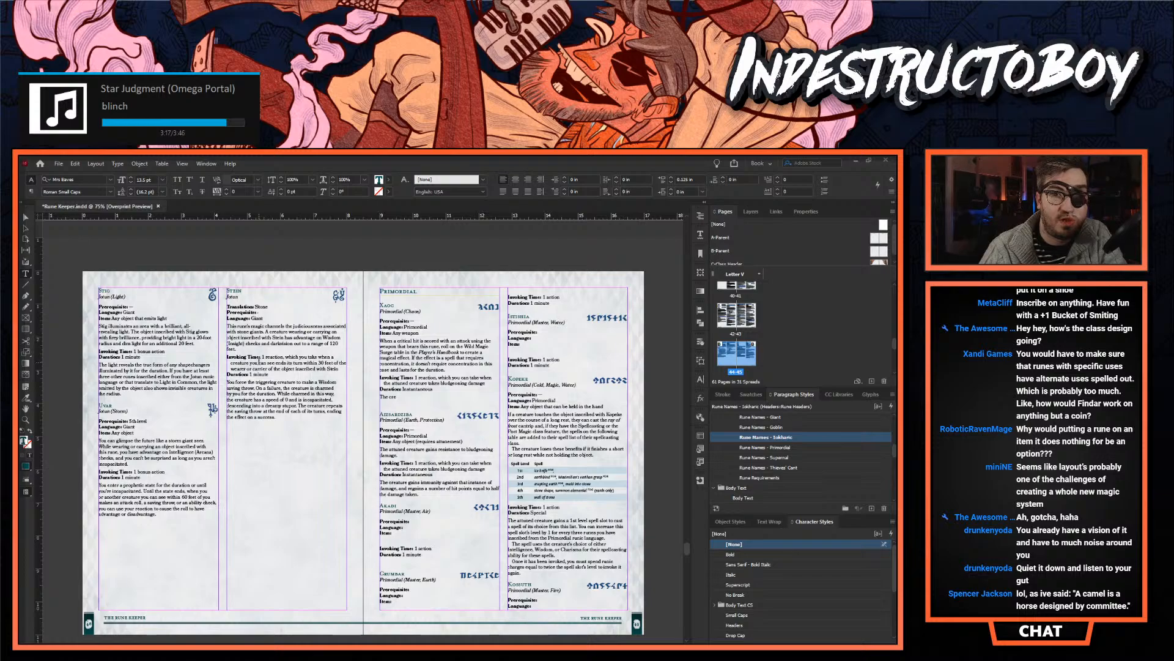
scroll(256, 363, down, 10)
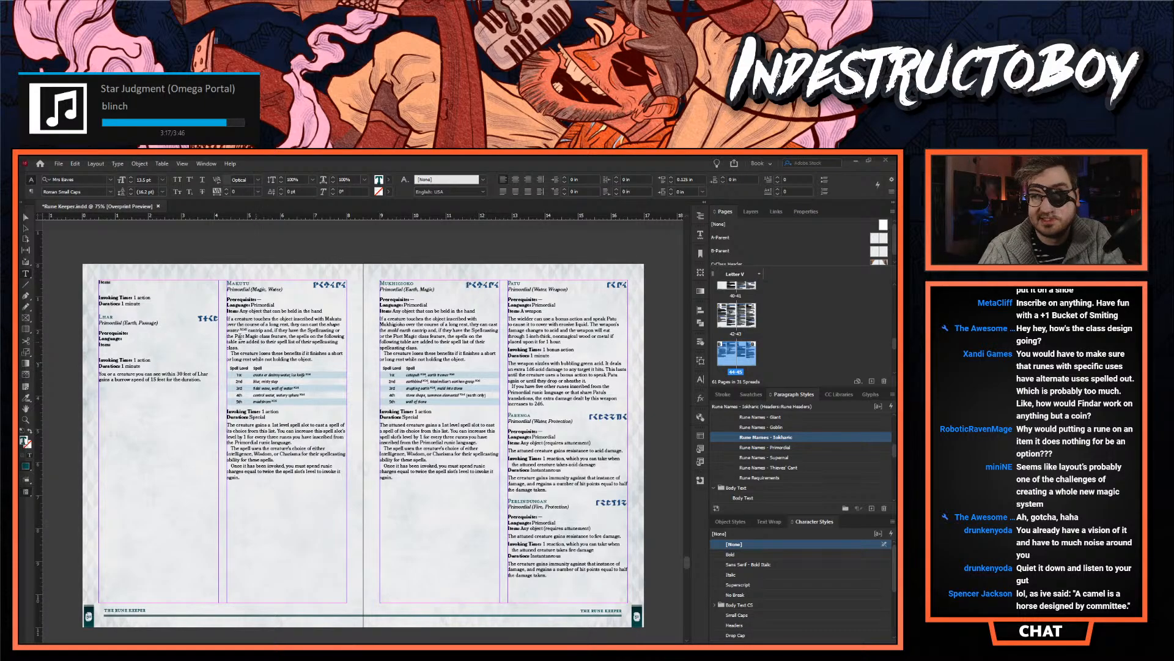
- Examine the Patu rune entry up close for its requirement lines, passive effect text and invoked effect block
click(26, 420)
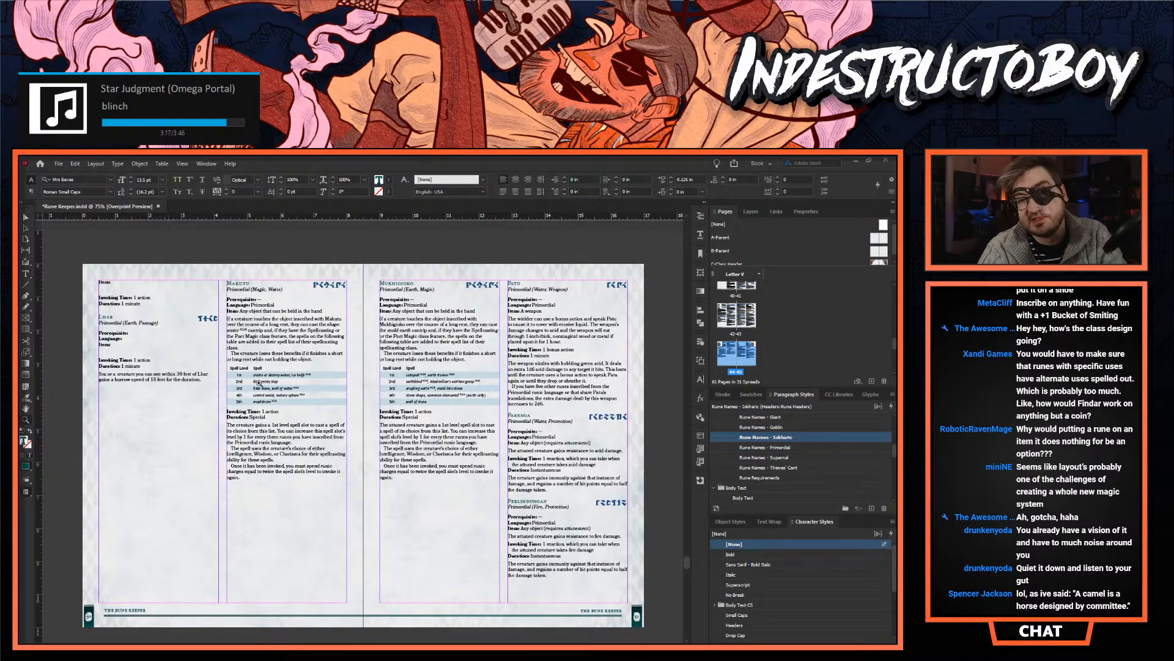
click(546, 346)
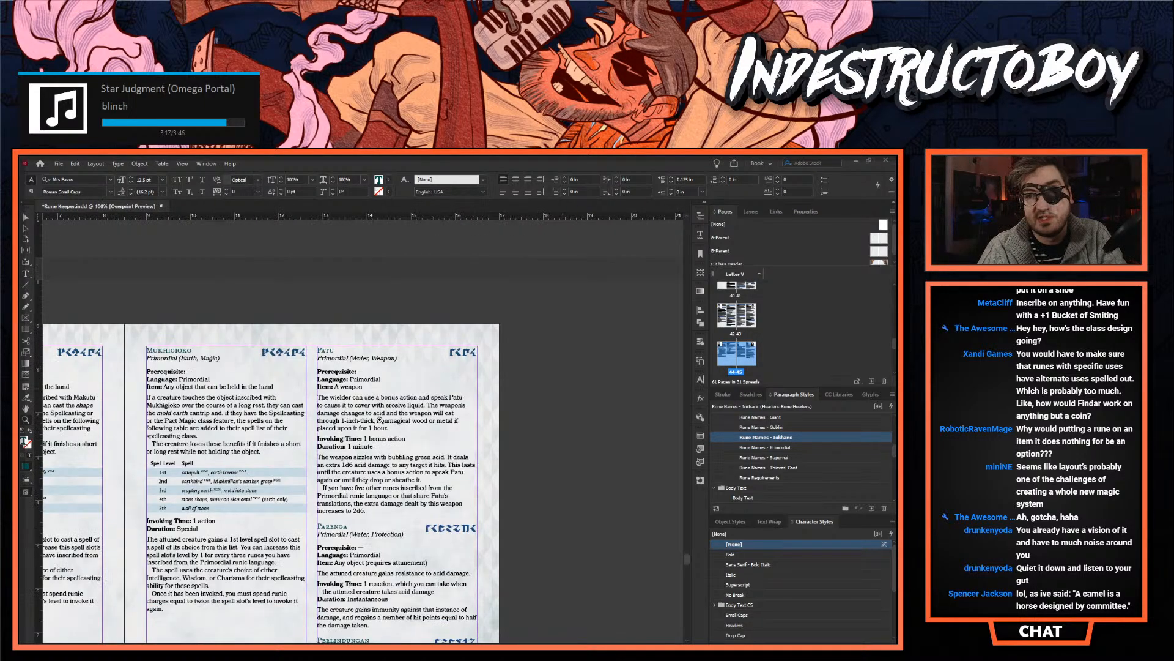
click(386, 437)
click(375, 430)
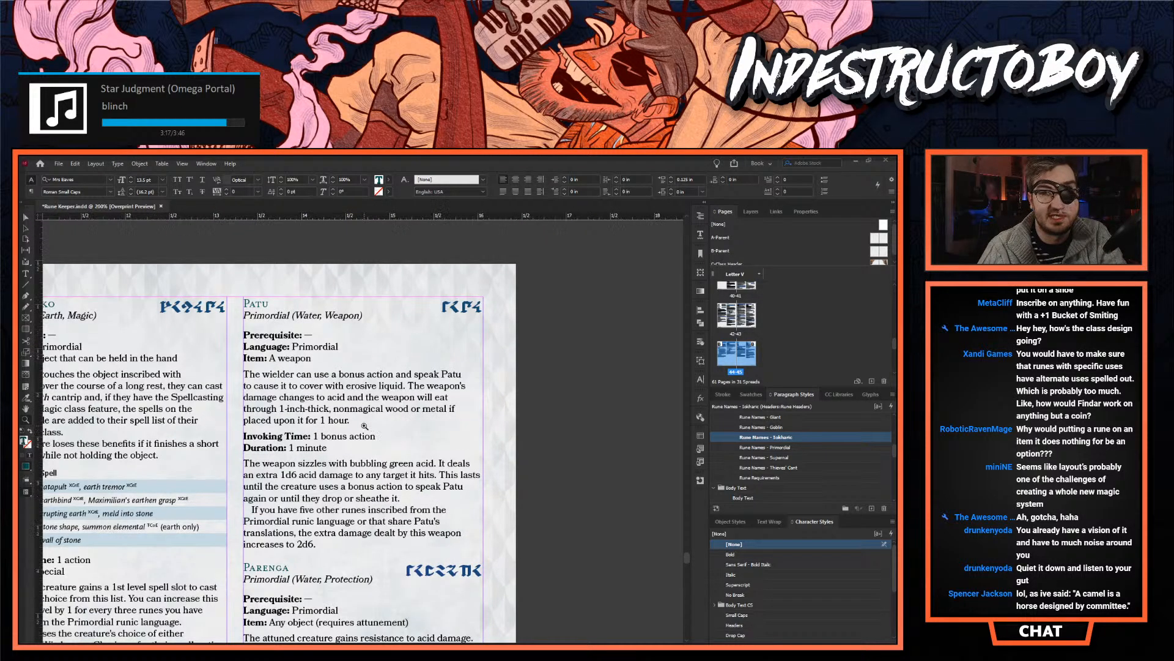
click(400, 430)
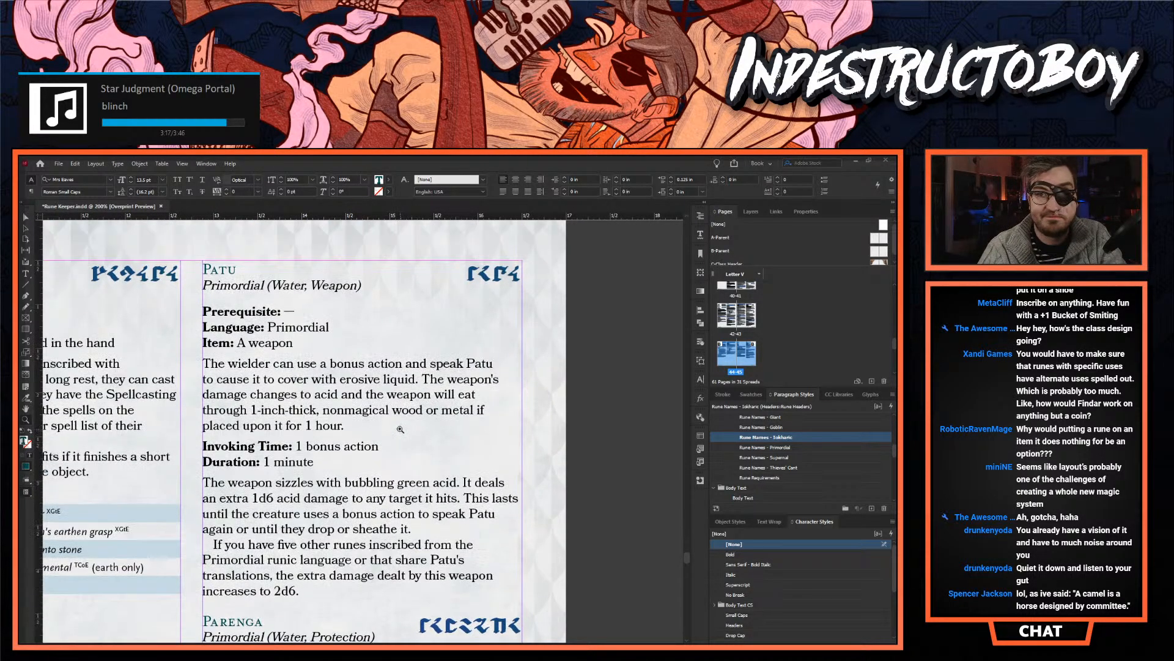
click(26, 217)
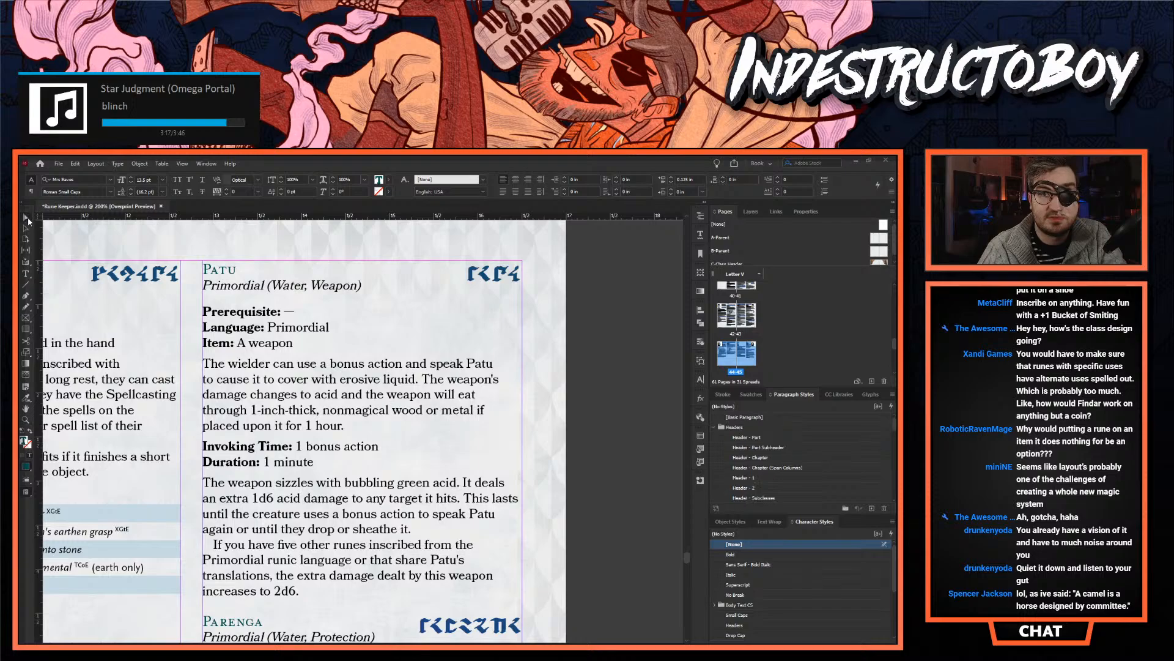
click(240, 333)
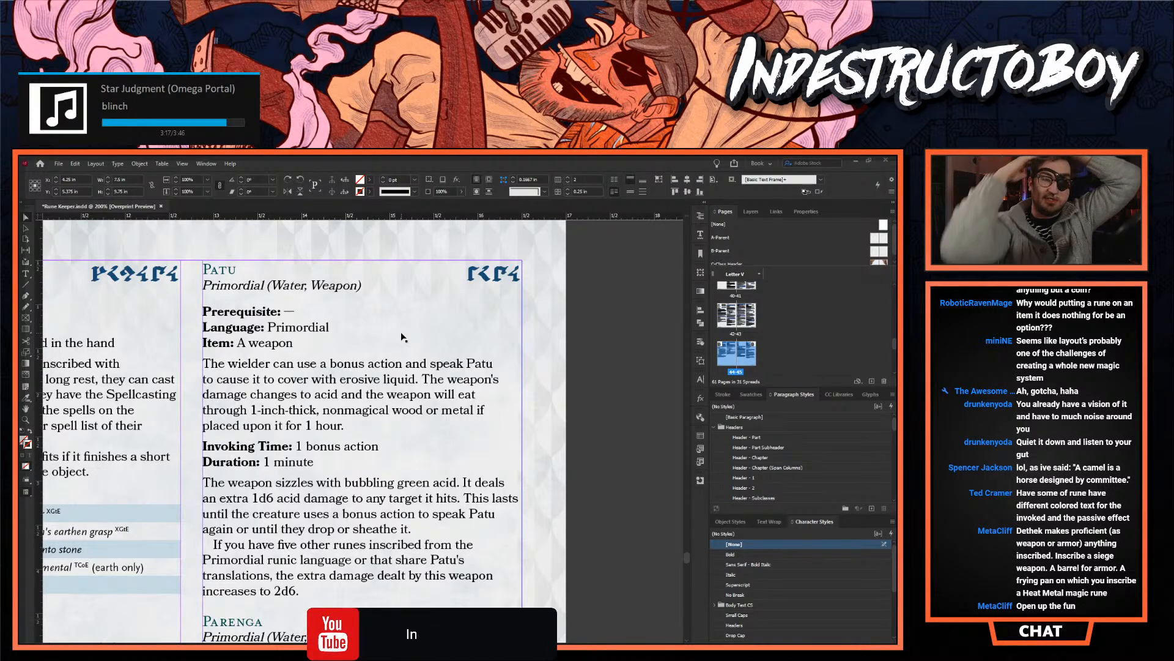
scroll(361, 373, down, 2)
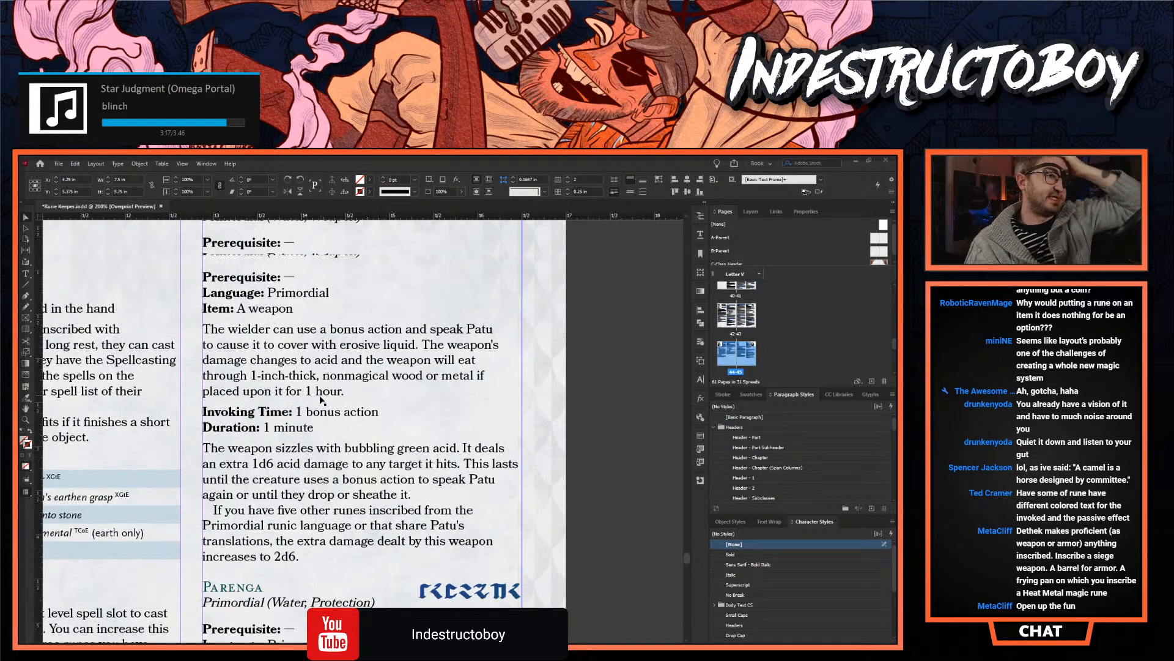
scroll(307, 403, up, 1)
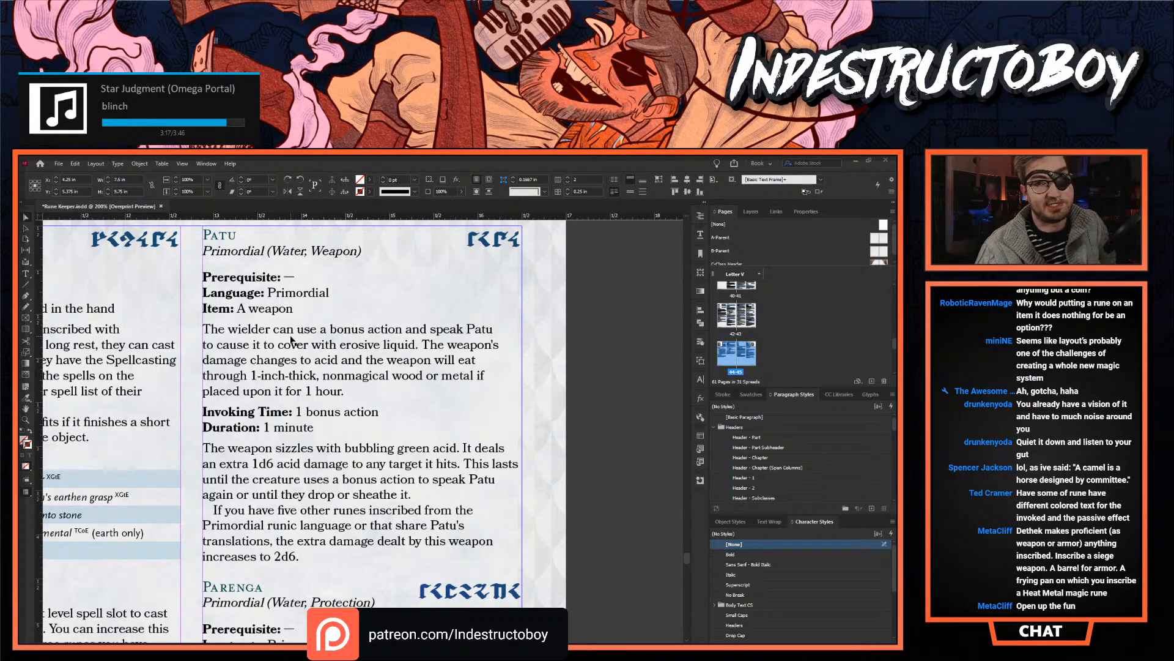
scroll(291, 341, up, 1)
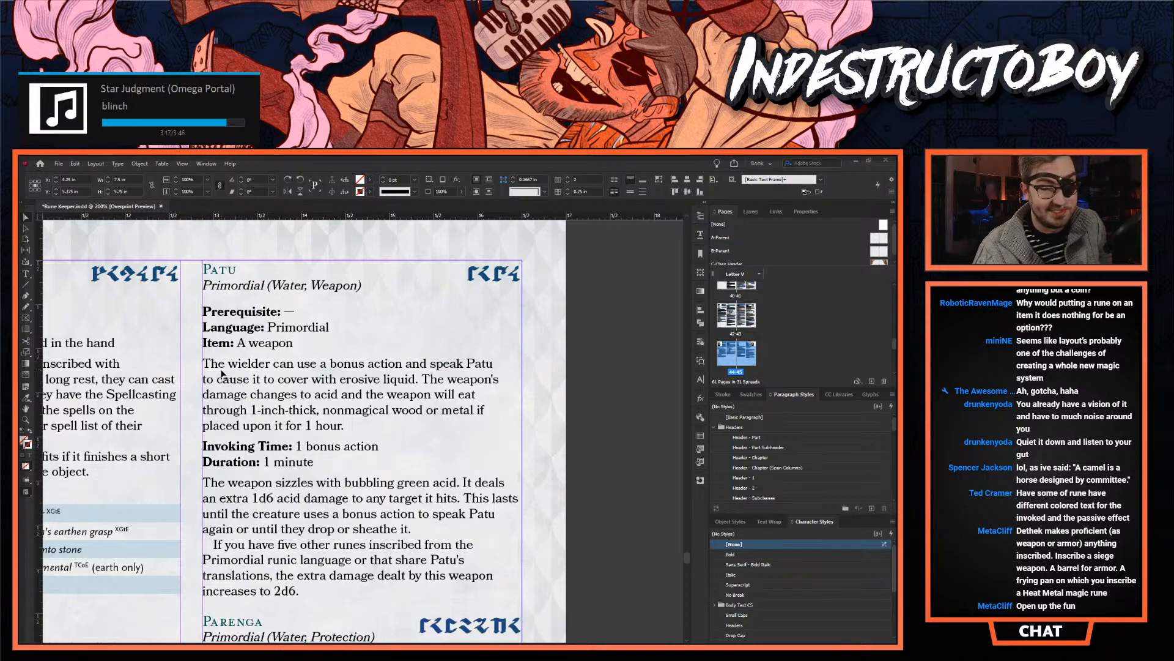
double_click(315, 396)
click(316, 410)
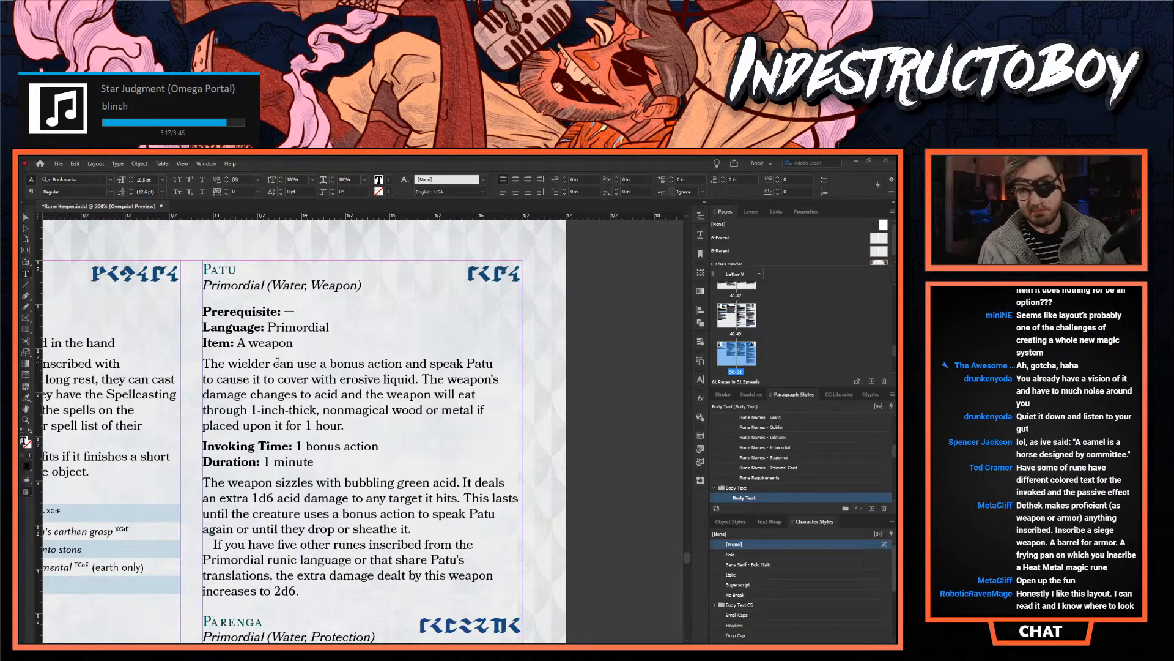
scroll(248, 589, down, 3)
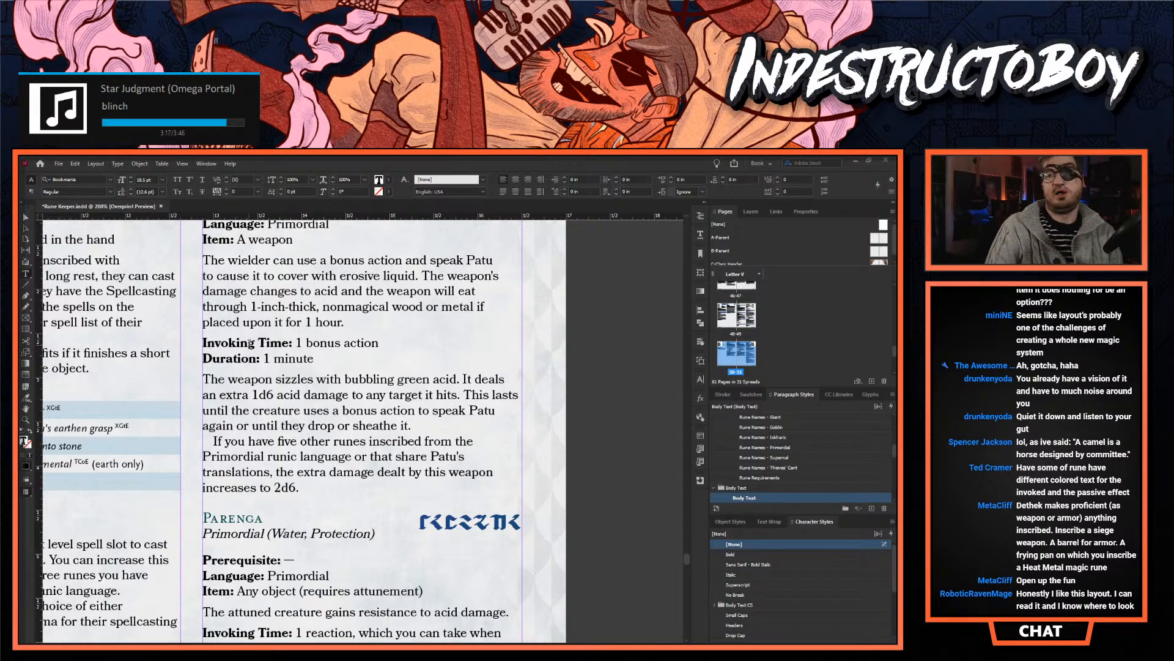
scroll(341, 337, up, 3)
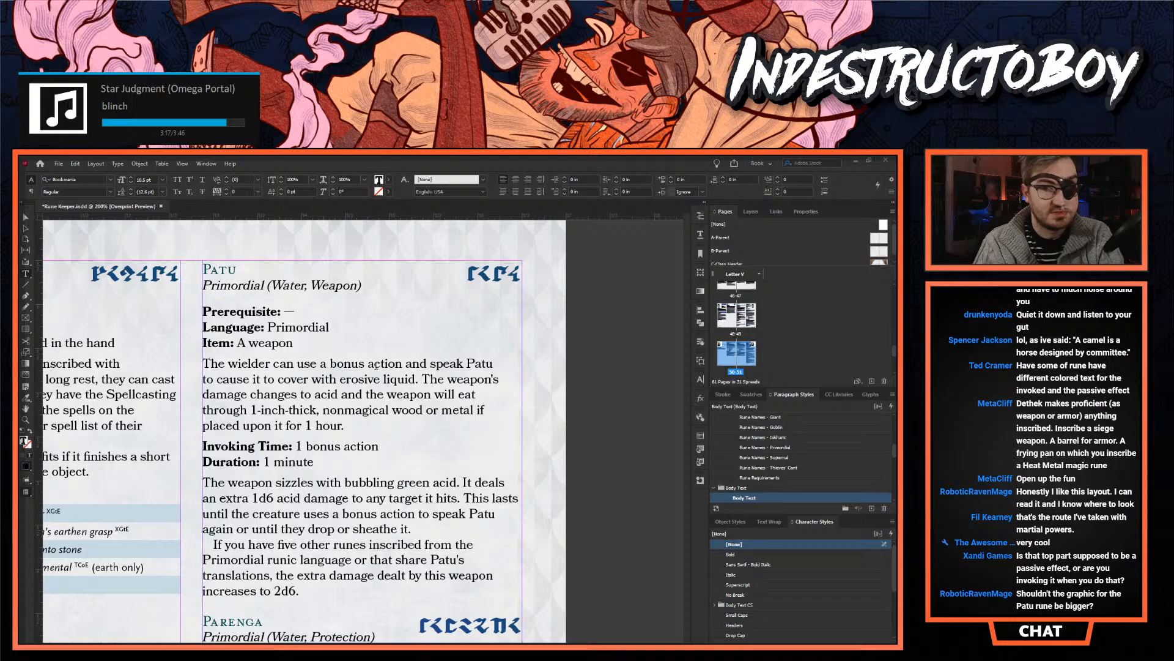
- Select Patu's rune glyphs and open the Drop Cap Rune - Jannti character style for editing at its basic character formats
drag(470, 264, 517, 265)
scroll(783, 553, down, 3)
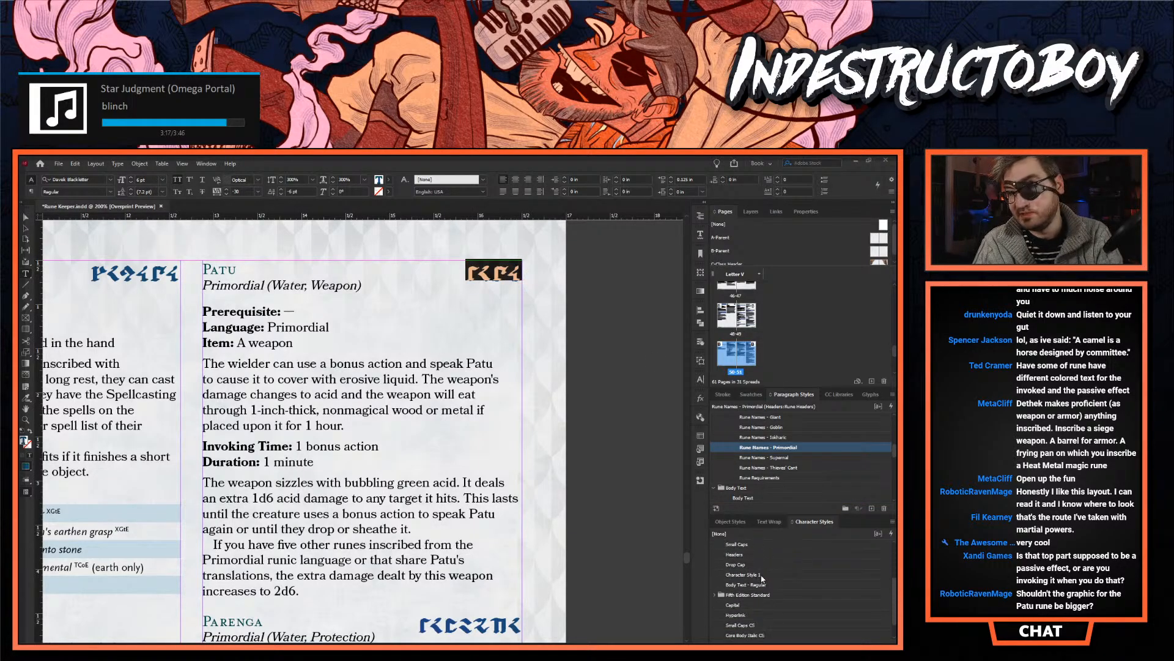
scroll(759, 609, up, 2)
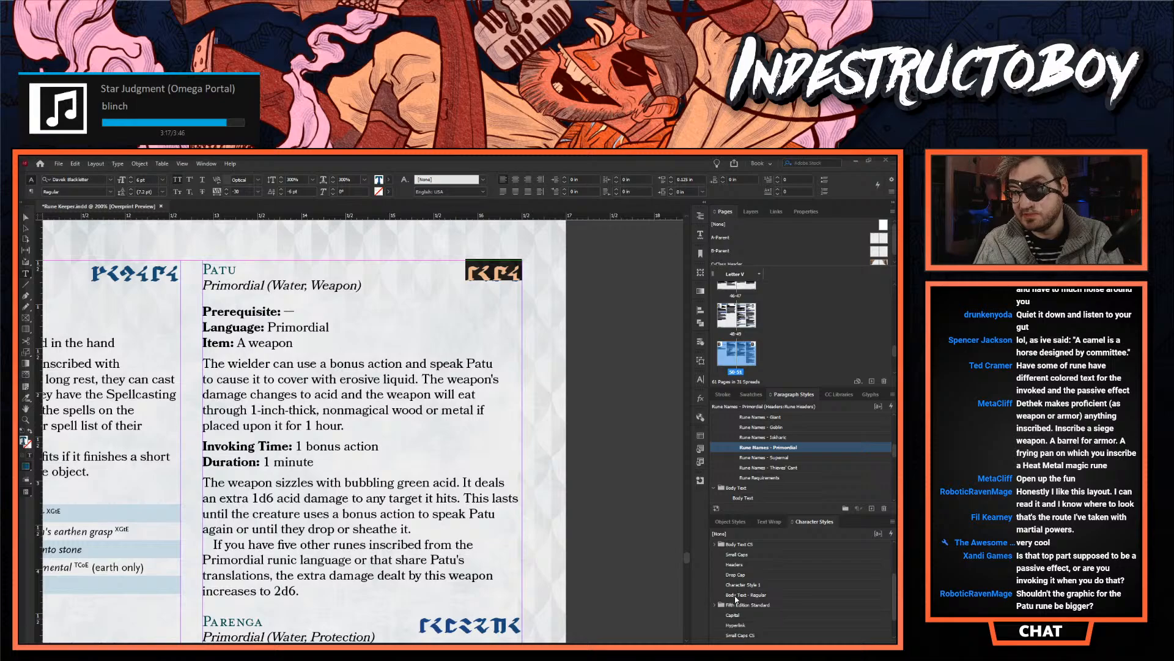
click(715, 624)
scroll(728, 611, down, 2)
click(722, 584)
scroll(721, 586, down, 1)
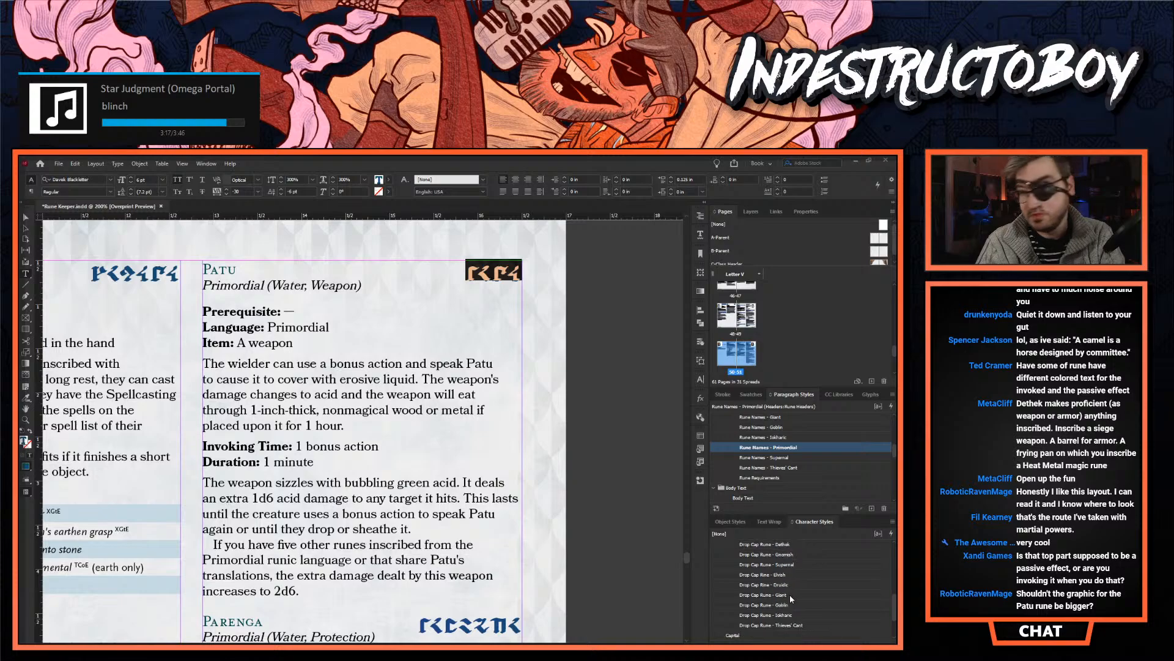
right_click(796, 578)
click(801, 580)
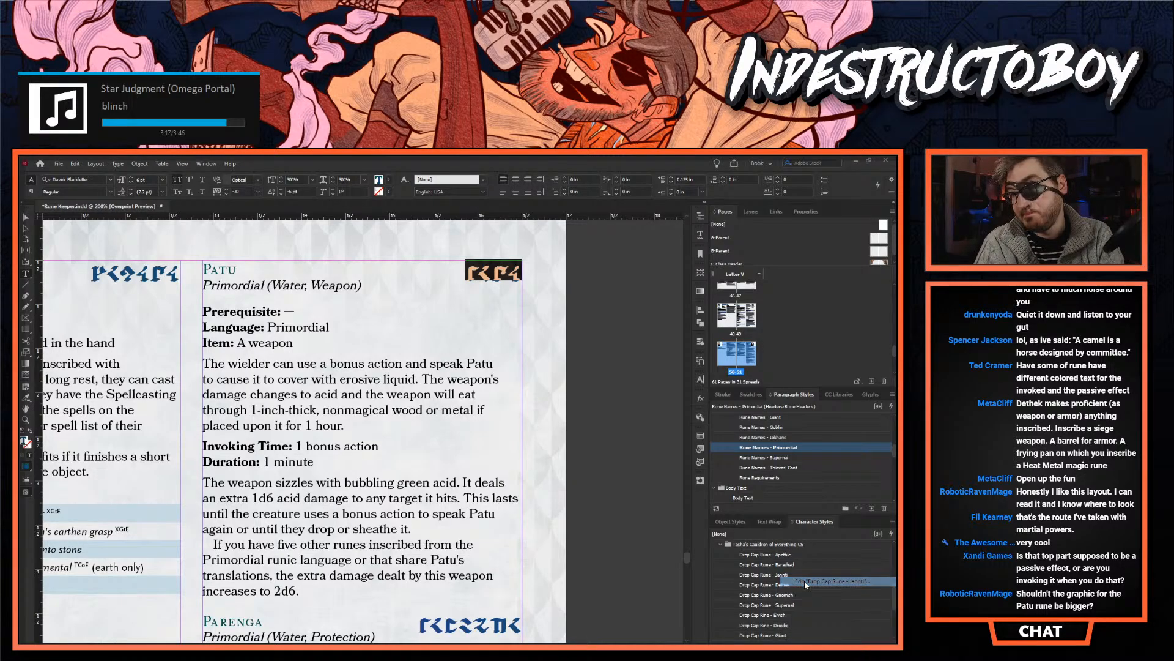
click(608, 351)
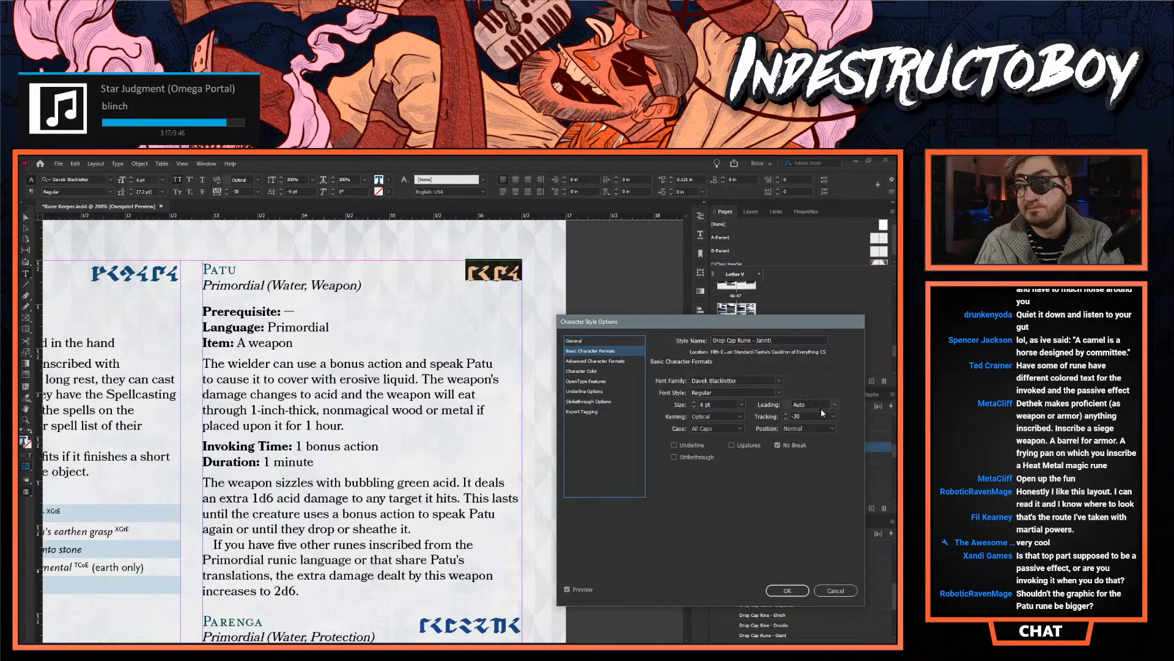
click(786, 414)
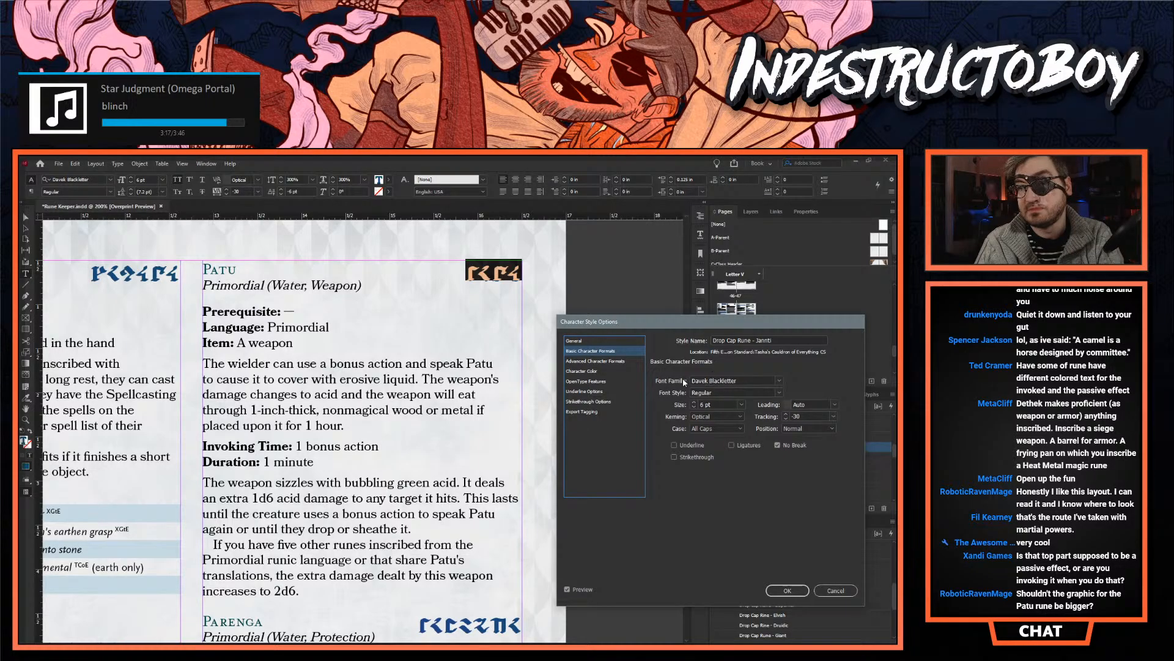
- Lower the baseline shift of the Drop Cap Rune - Jannti style to -7 pt in its advanced character formats
click(619, 362)
click(707, 404)
click(707, 405)
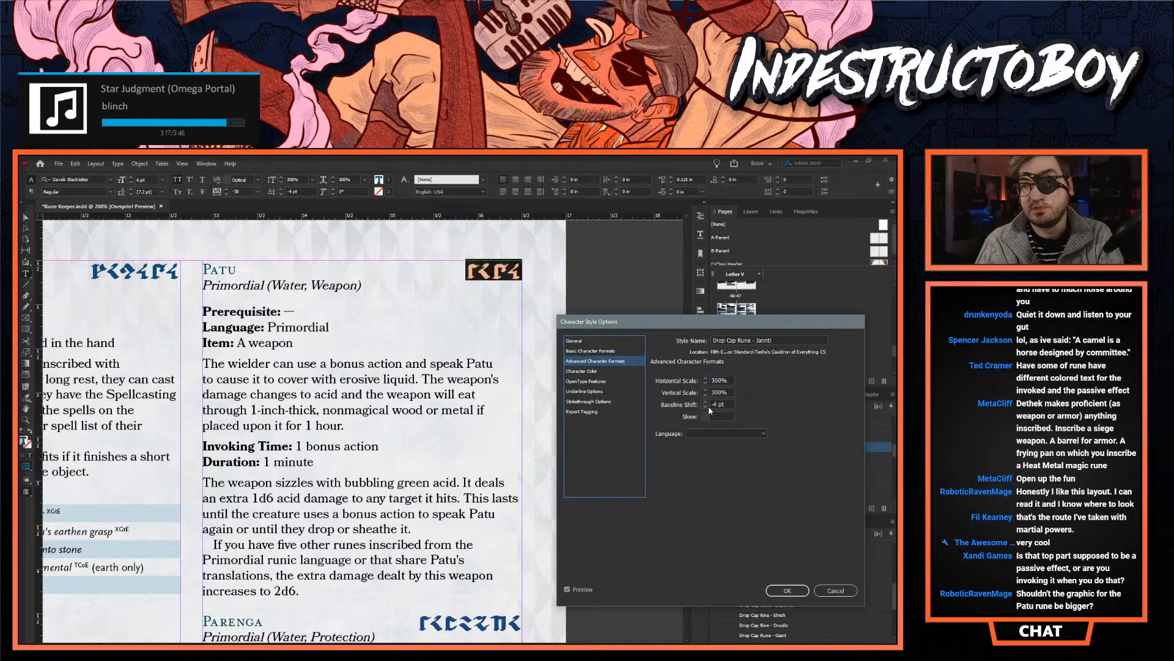
click(707, 408)
click(706, 407)
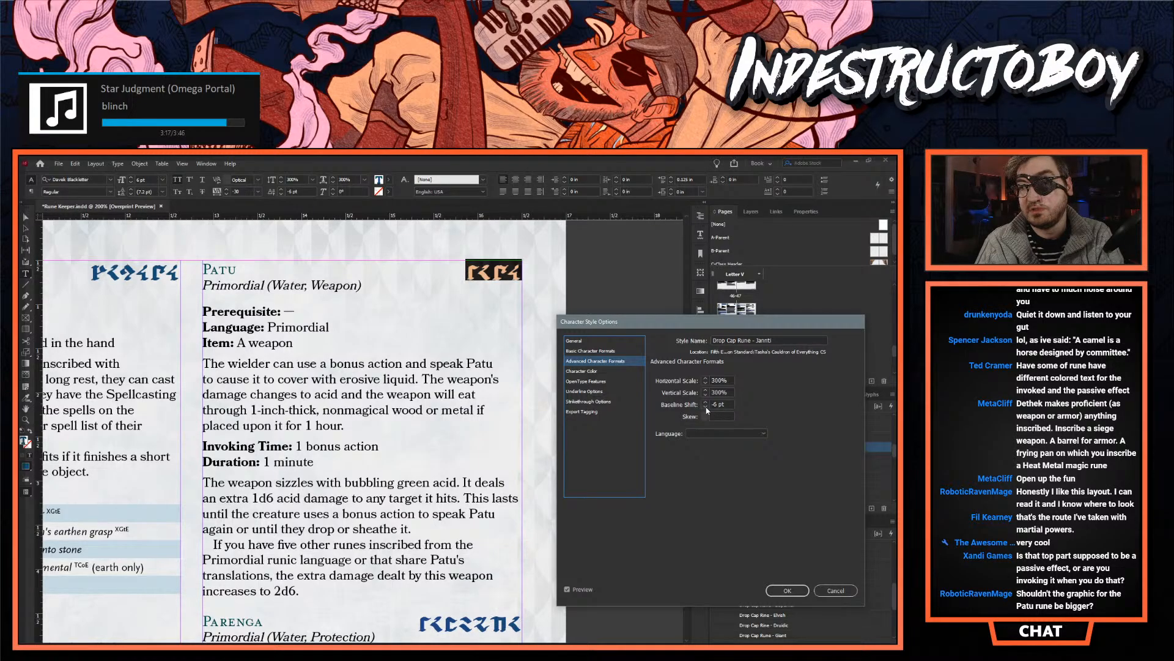
click(707, 408)
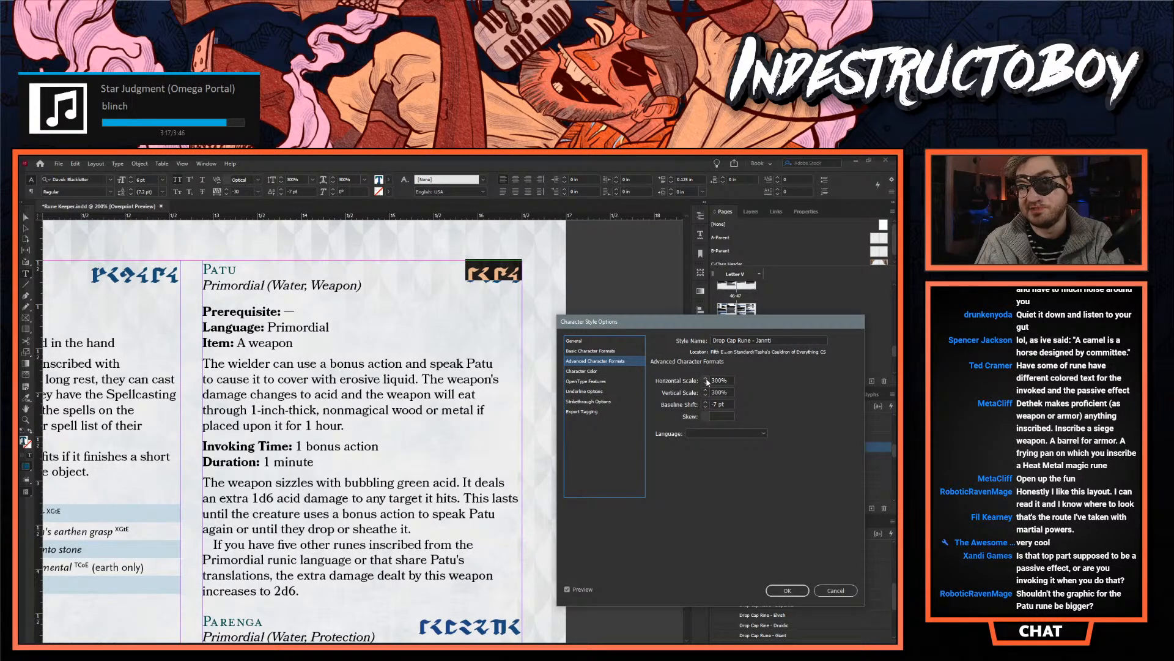
- Try a horizontal and vertical scale of 350% for the Jannti rune style
text(350%)
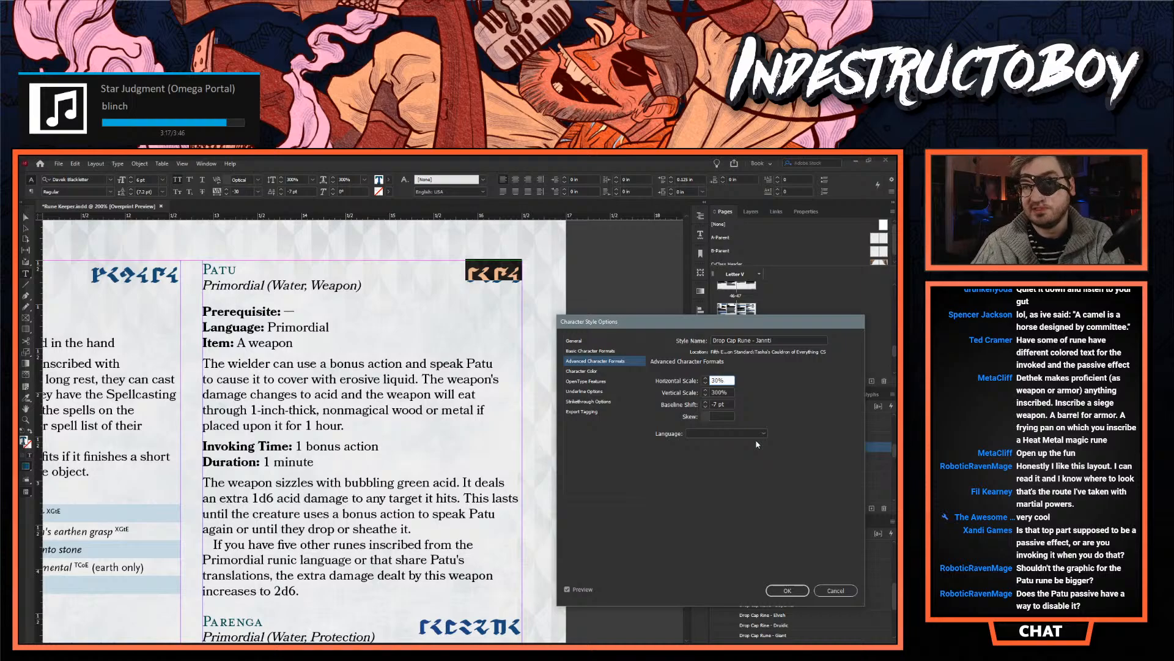
key(Tab)
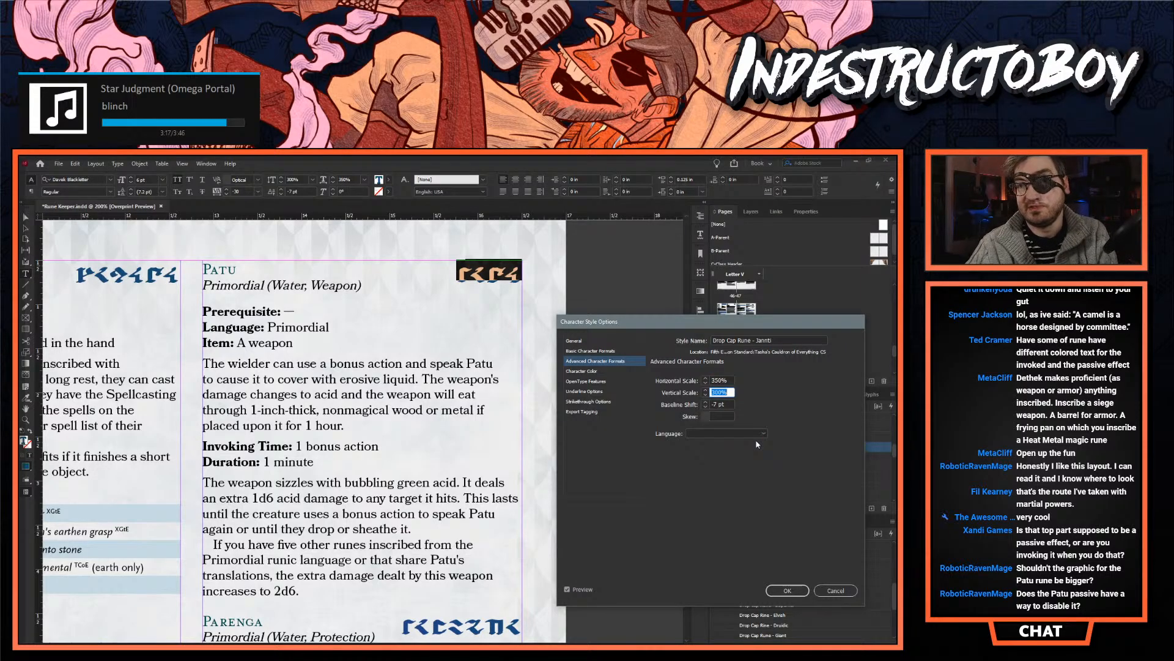
text(350)
key(shift+Tab)
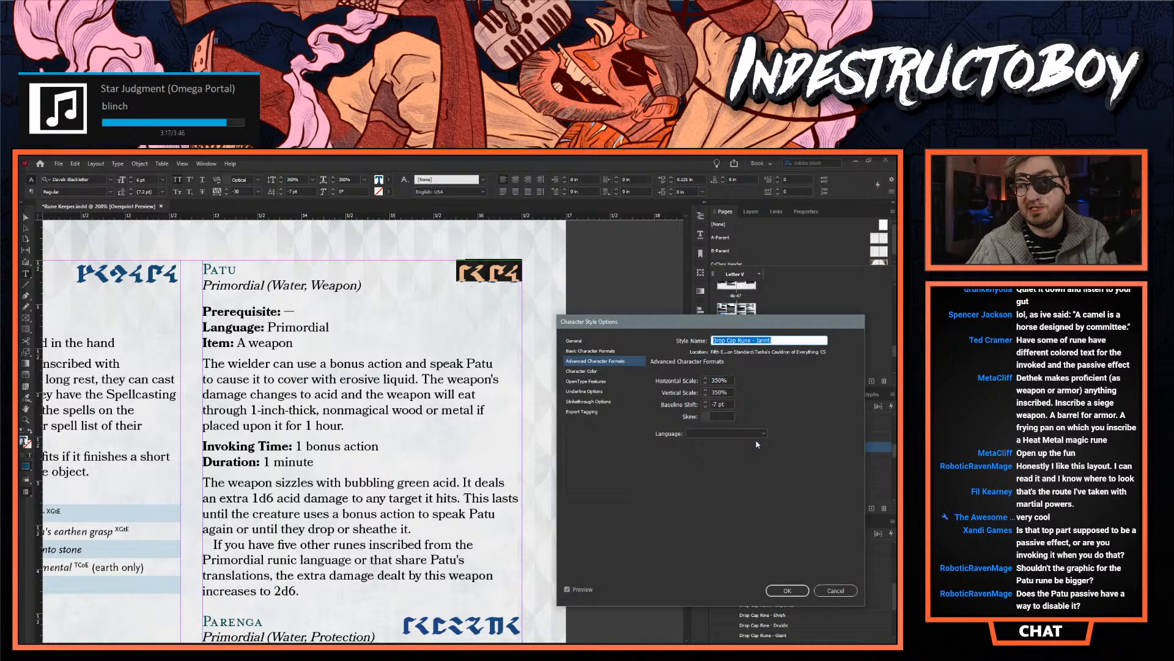
- Try enlarging the Jannti rune glyphs to 450% horizontal and vertical scale
text(4)
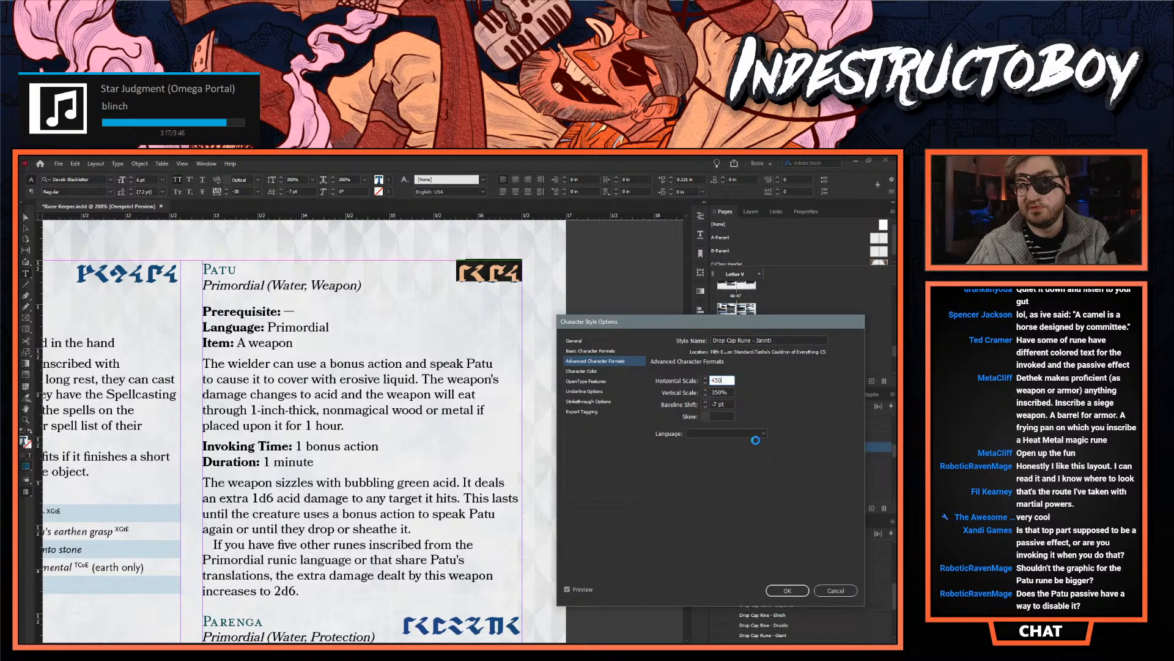
key(Tab)
text(450)
key(Tab)
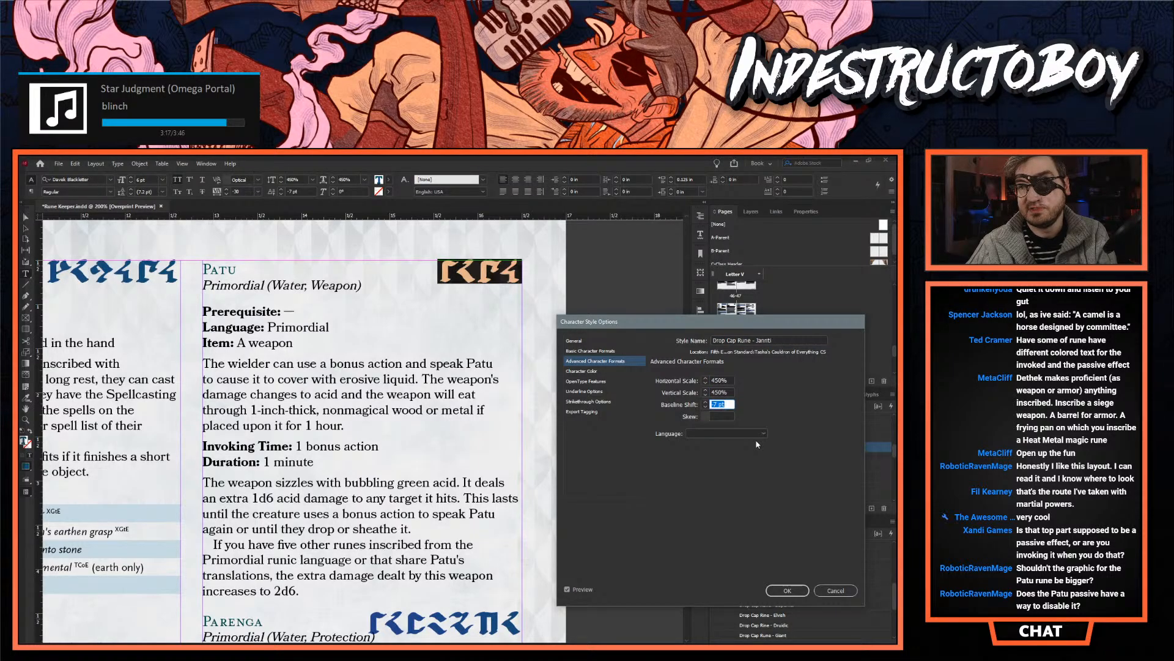
- Set both the horizontal and vertical scale of the Drop Cap Rune - Jannti style to 400%
key(shift+Tab)
key(shift+Tab)
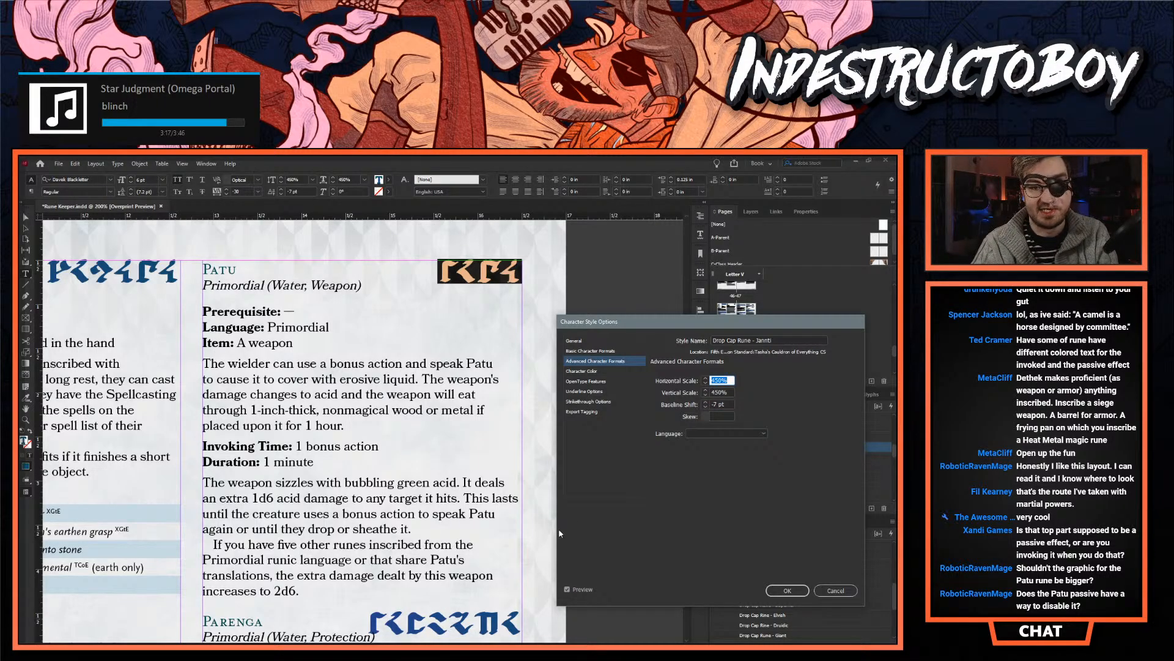
click(719, 378)
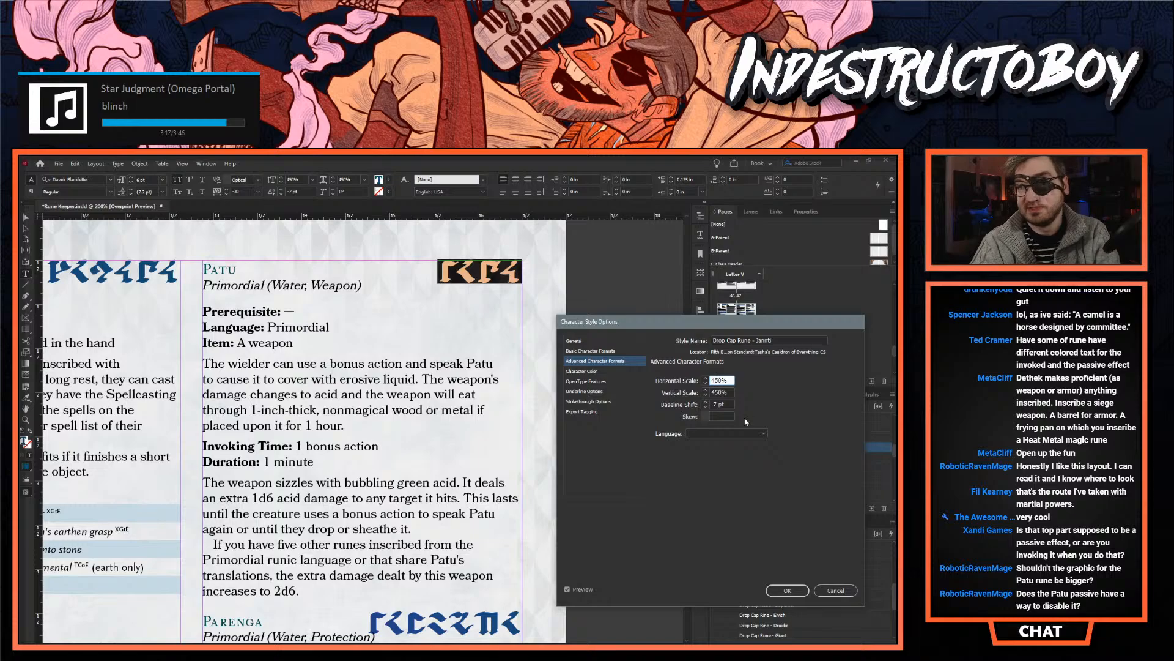
key(Tab)
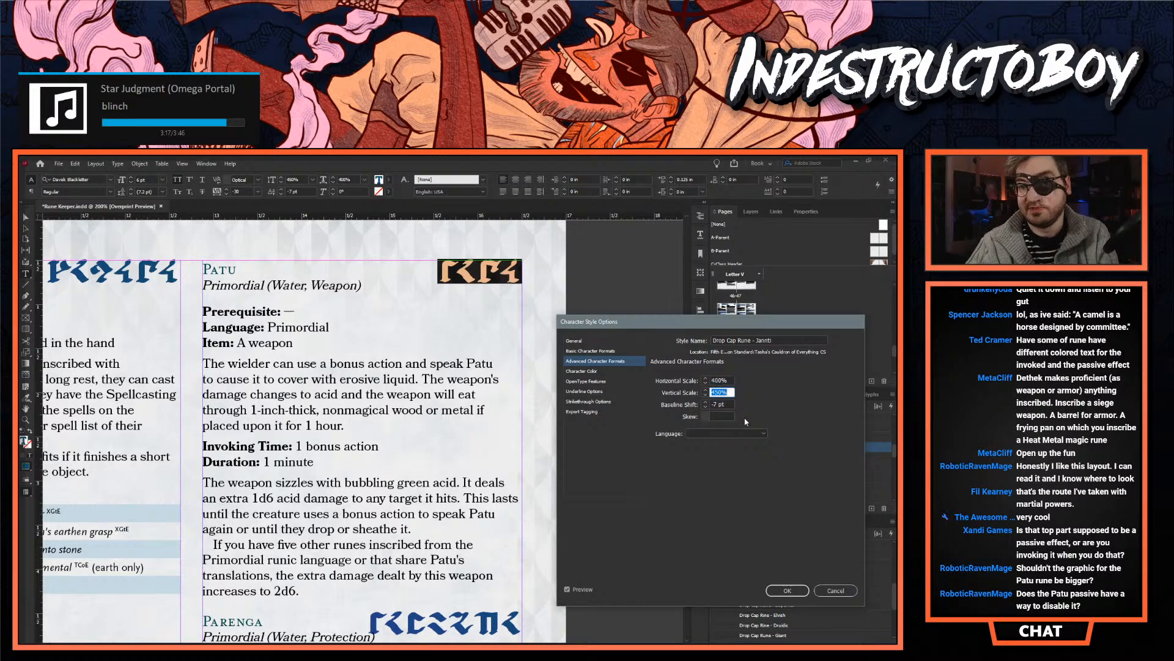
text(400)
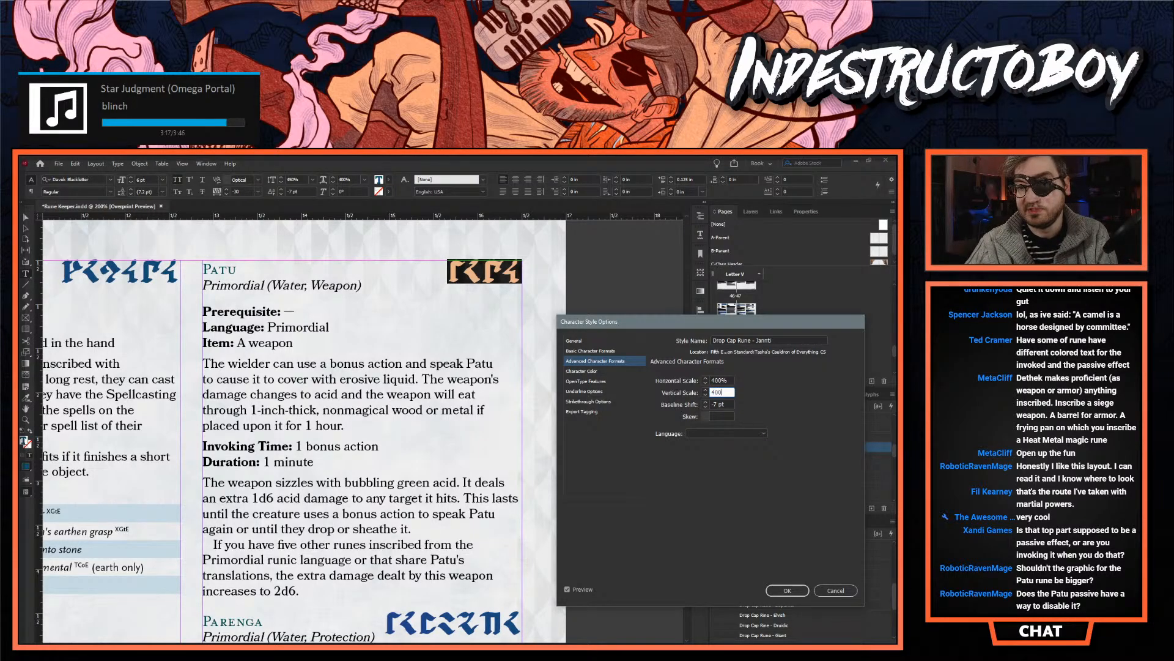
key(shift+Tab)
key(Tab)
key(Tab)
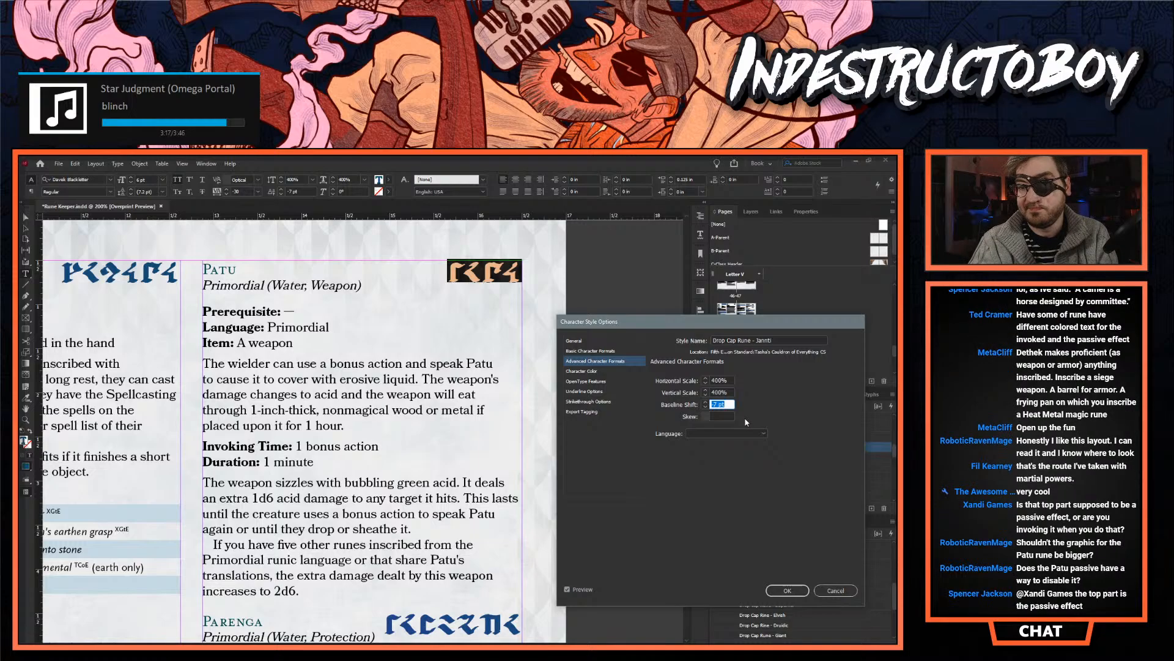
- Lower the Jannti rune style's baseline shift to -10 pt and apply the style changes
click(705, 407)
click(706, 408)
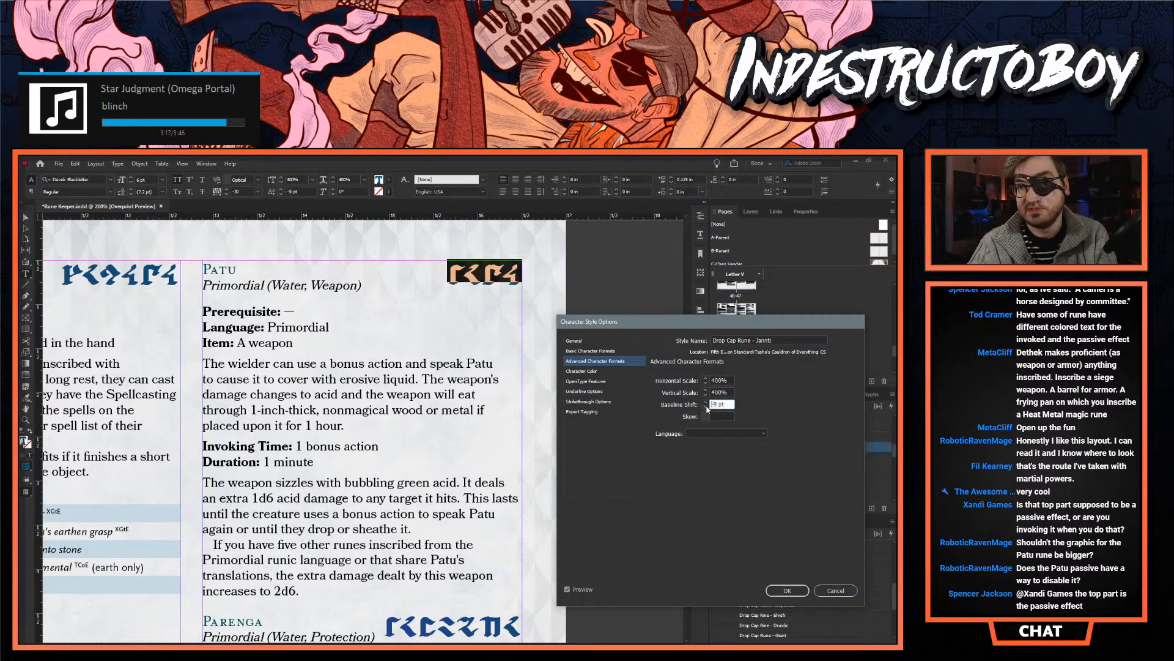
click(706, 408)
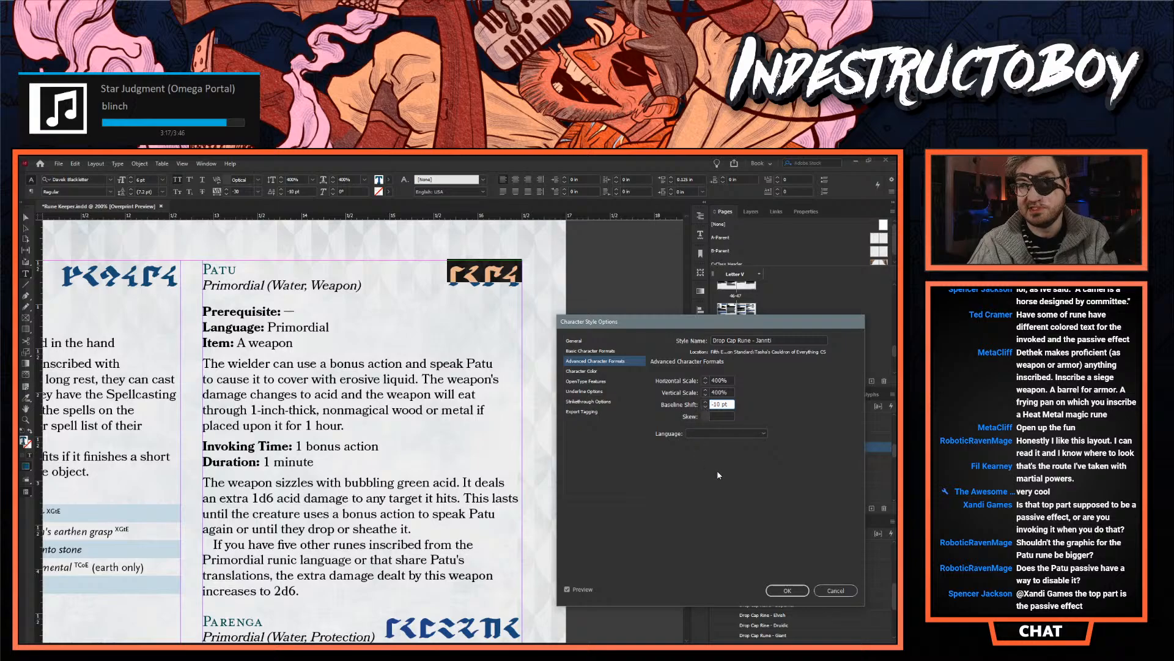
click(715, 393)
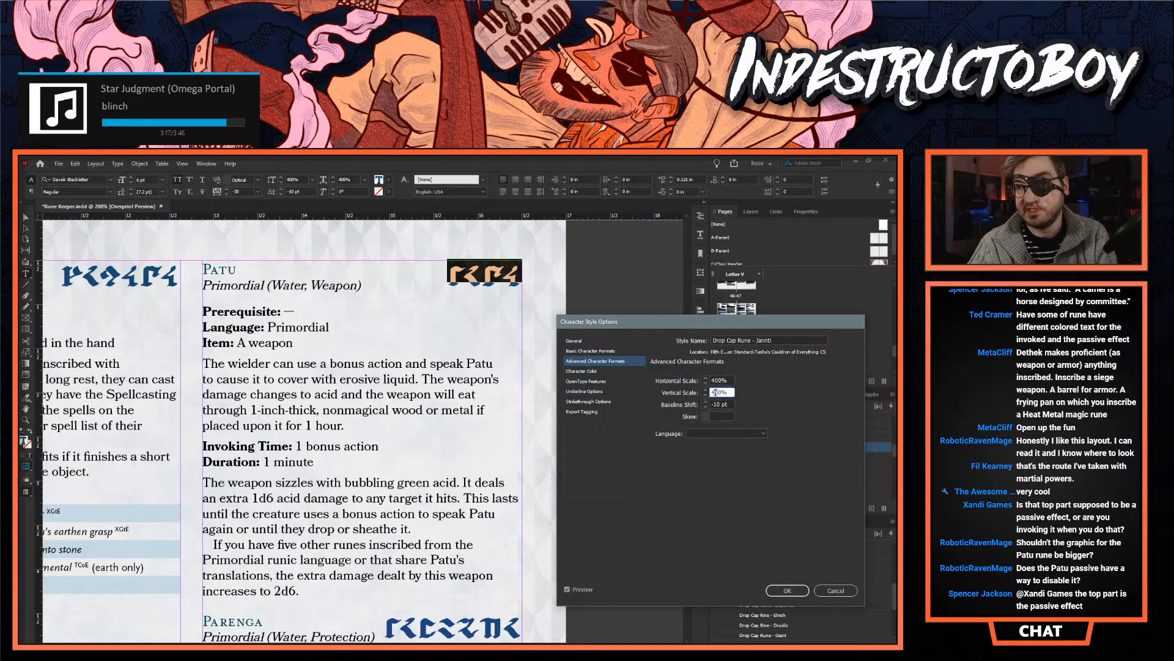
click(787, 591)
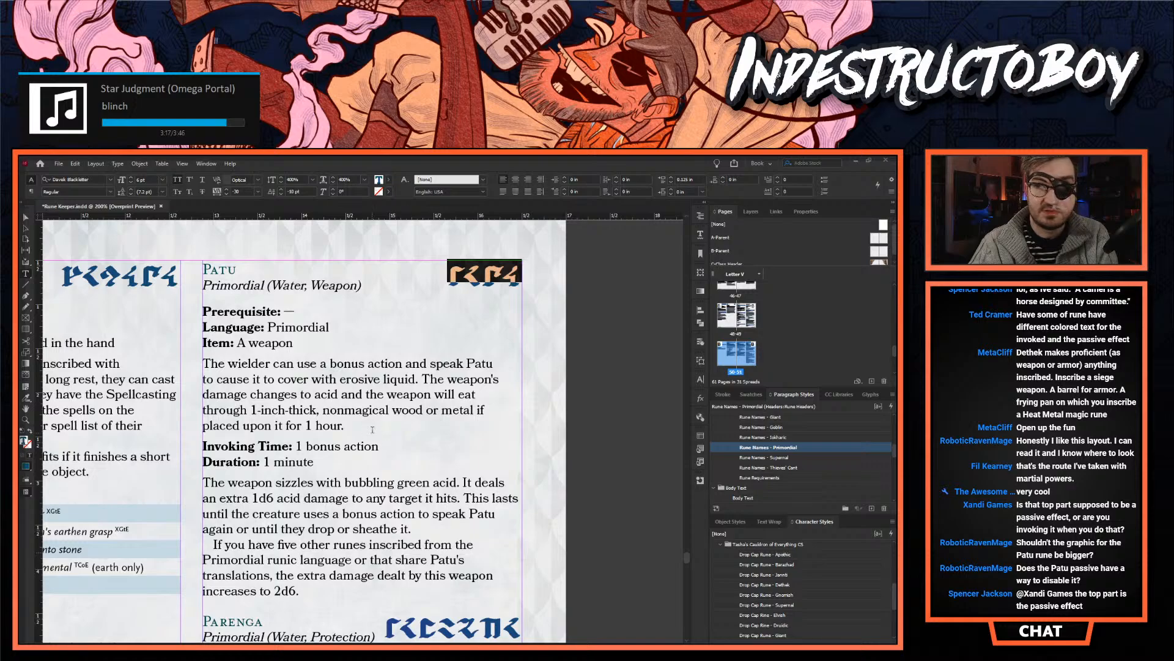
- Review the Patu, Parenga and Perlindungan entries and the neighbouring rune columns on the page 50–51 spread
click(395, 327)
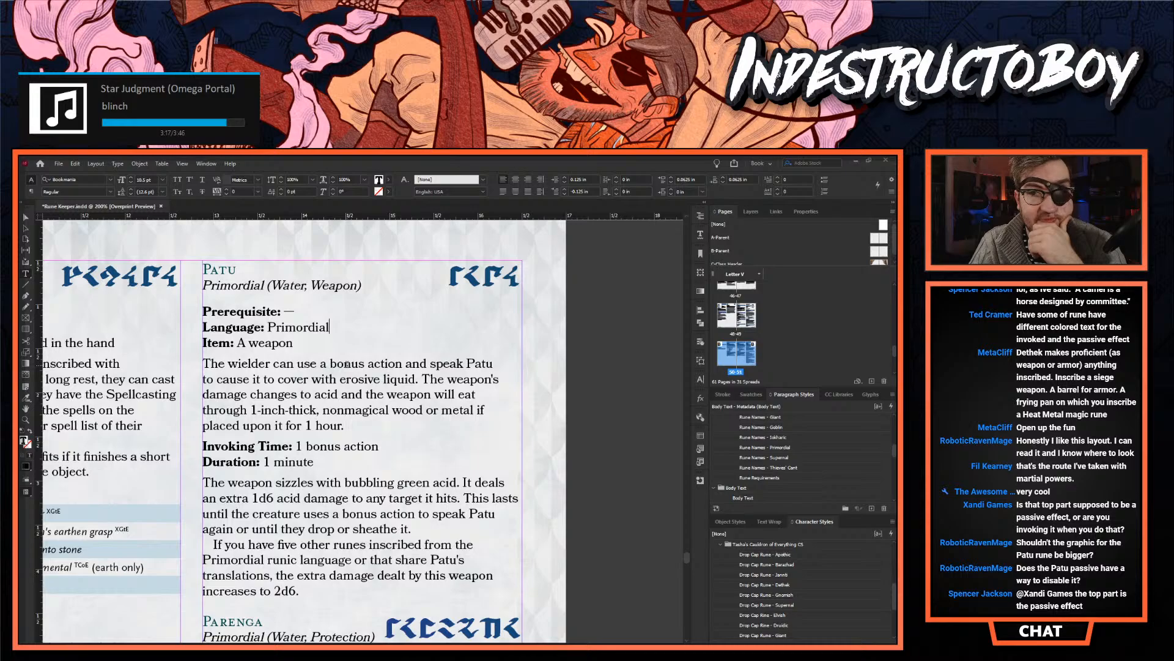
scroll(347, 365, down, 5)
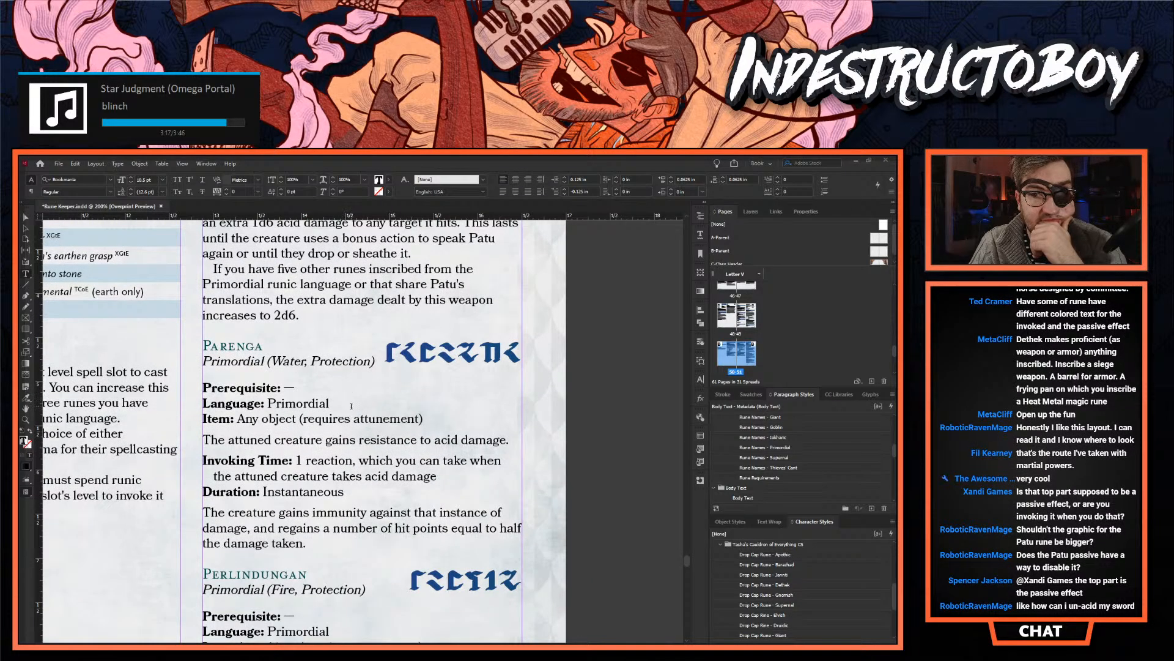
scroll(351, 406, up, 5)
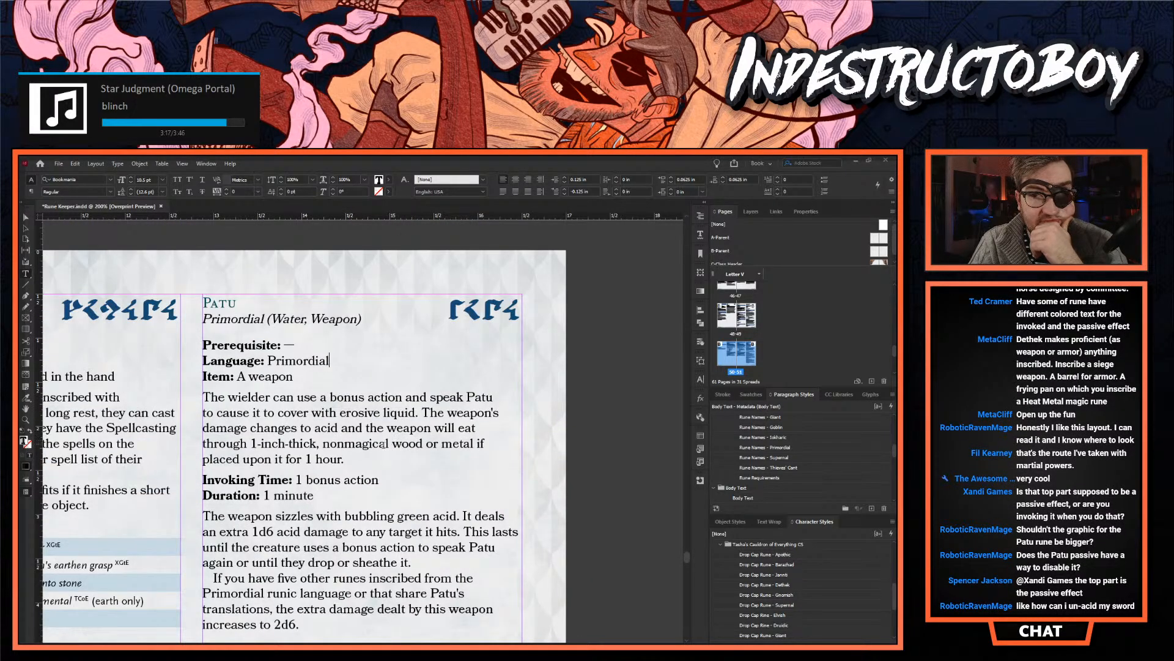
scroll(380, 448, down, 6)
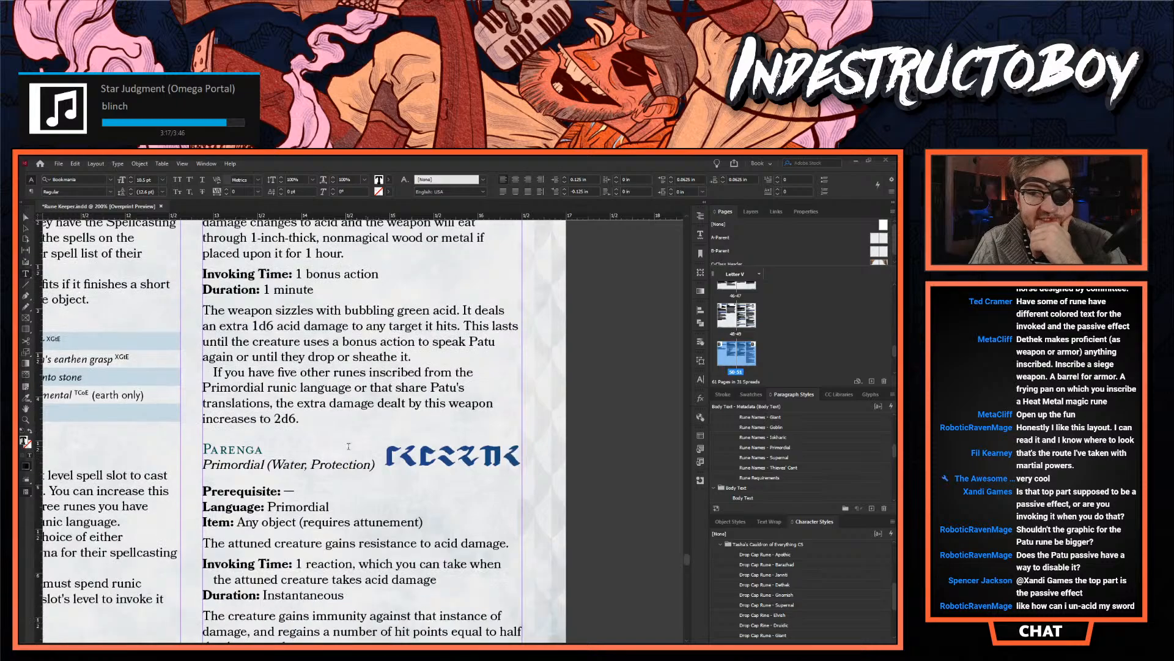
scroll(300, 441, down, 5)
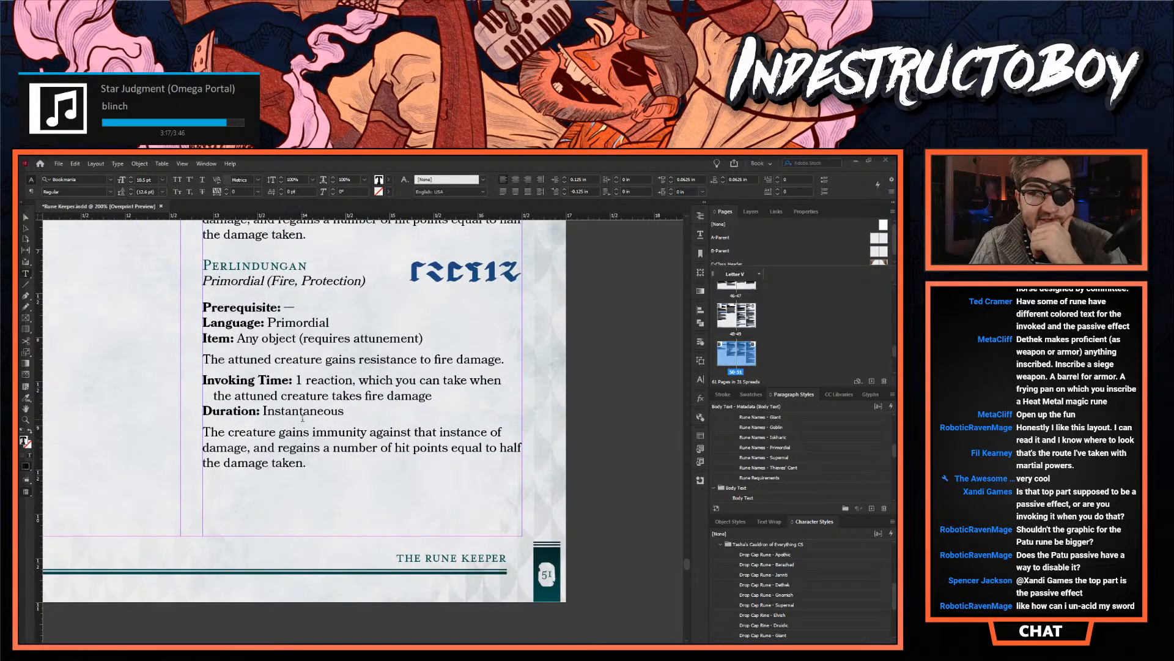
scroll(302, 418, down, 1)
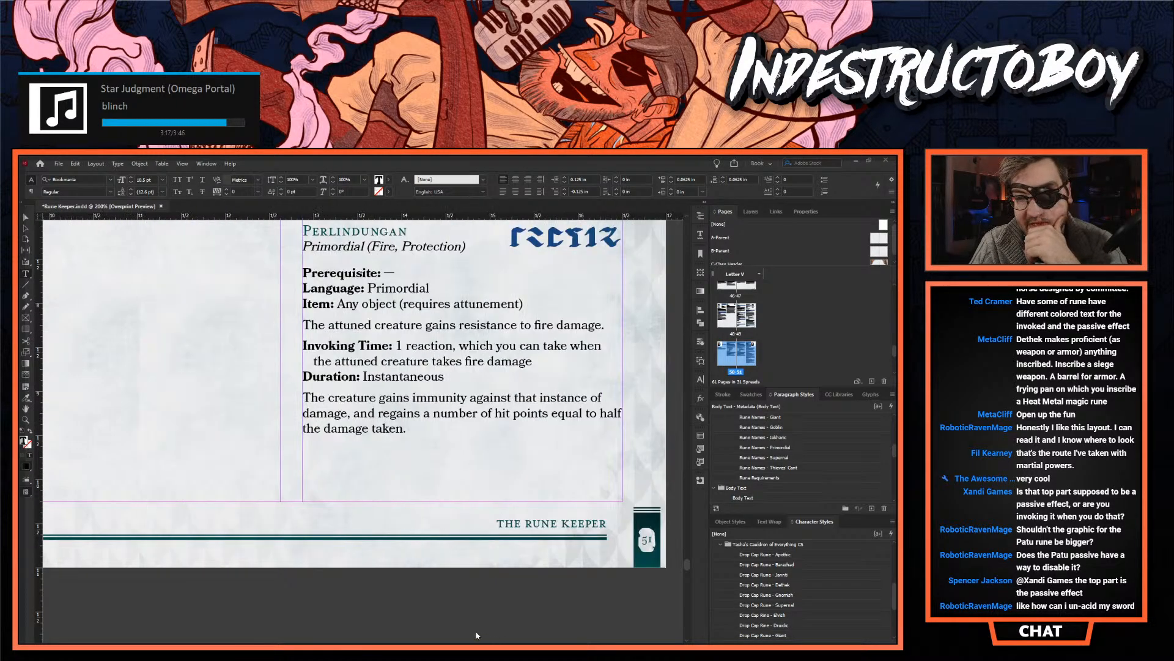
scroll(453, 494, left, 6)
scroll(363, 389, up, 10)
scroll(364, 389, up, 1)
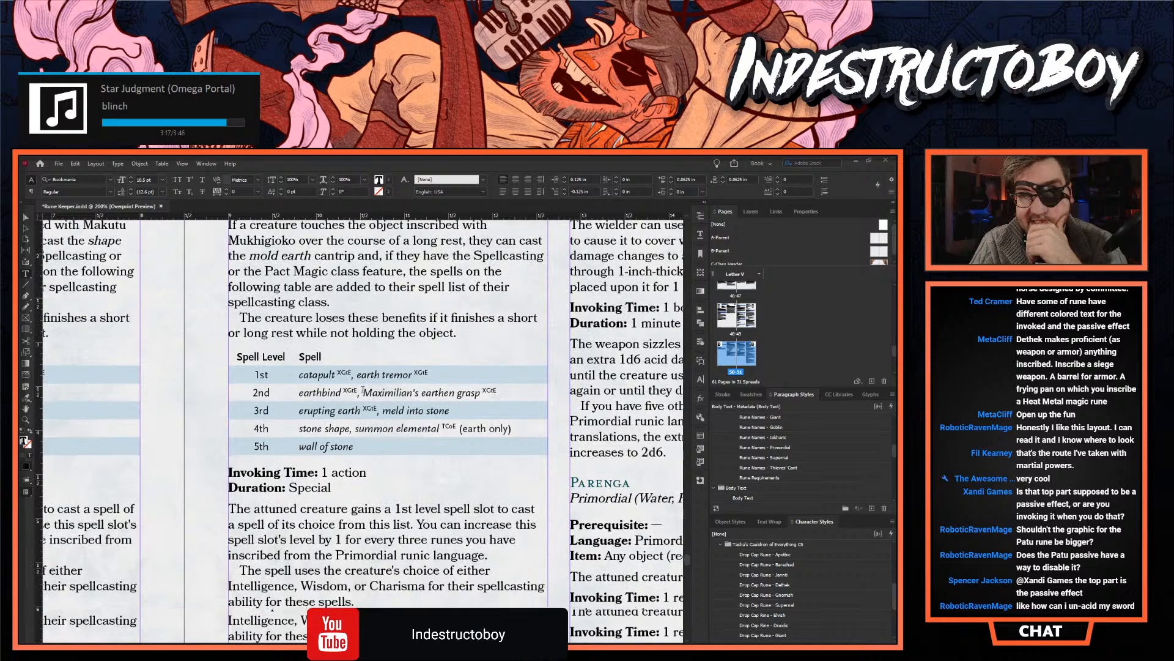
scroll(363, 428, left, 2)
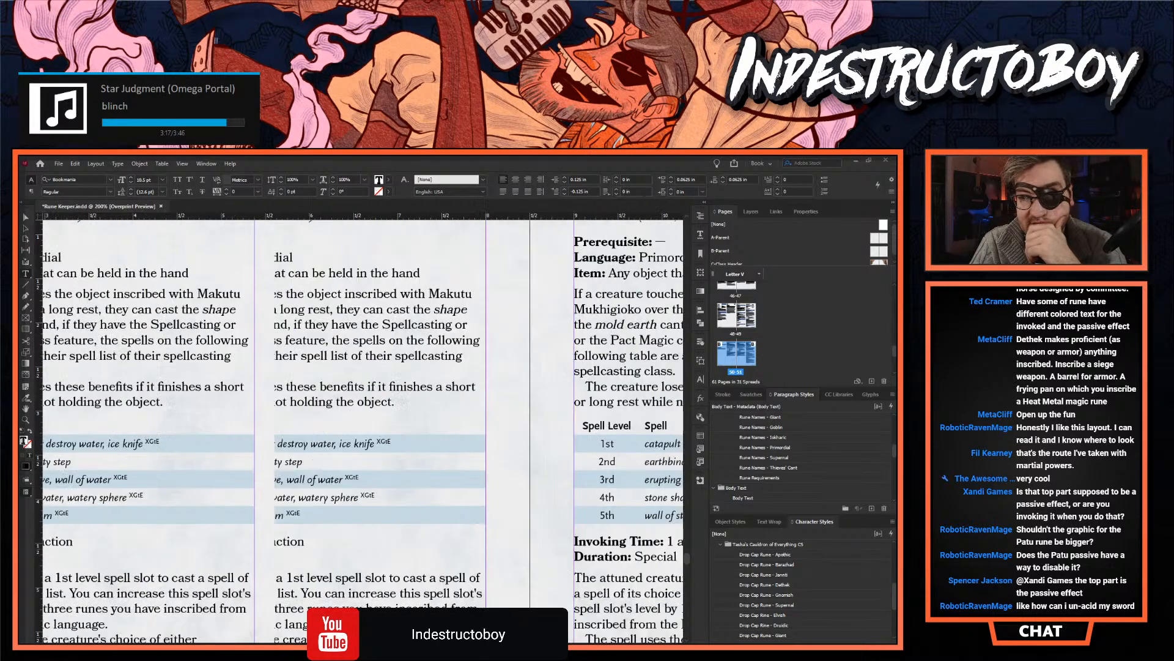
scroll(363, 428, right, 3)
scroll(364, 428, right, 4)
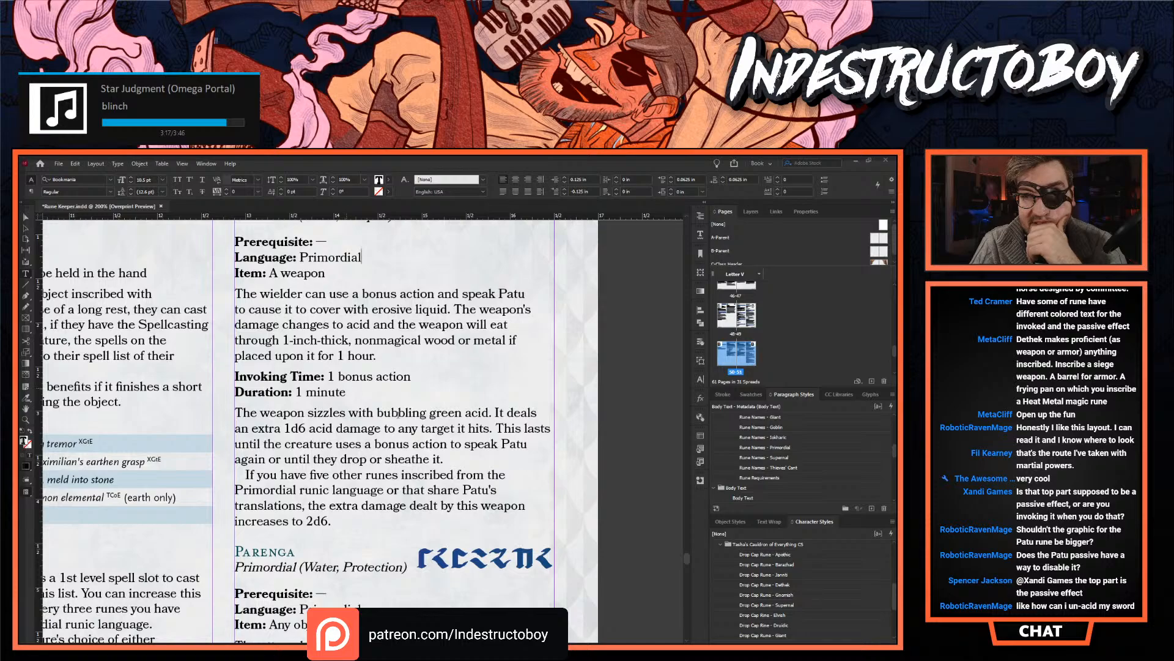
- Move Patu's sentence "This lasts until the creature uses a bonus action to speak Patu again or until they drop or sheathe it." after "1 hour."
click(470, 458)
drag(470, 458, 496, 427)
key(ctrl+c)
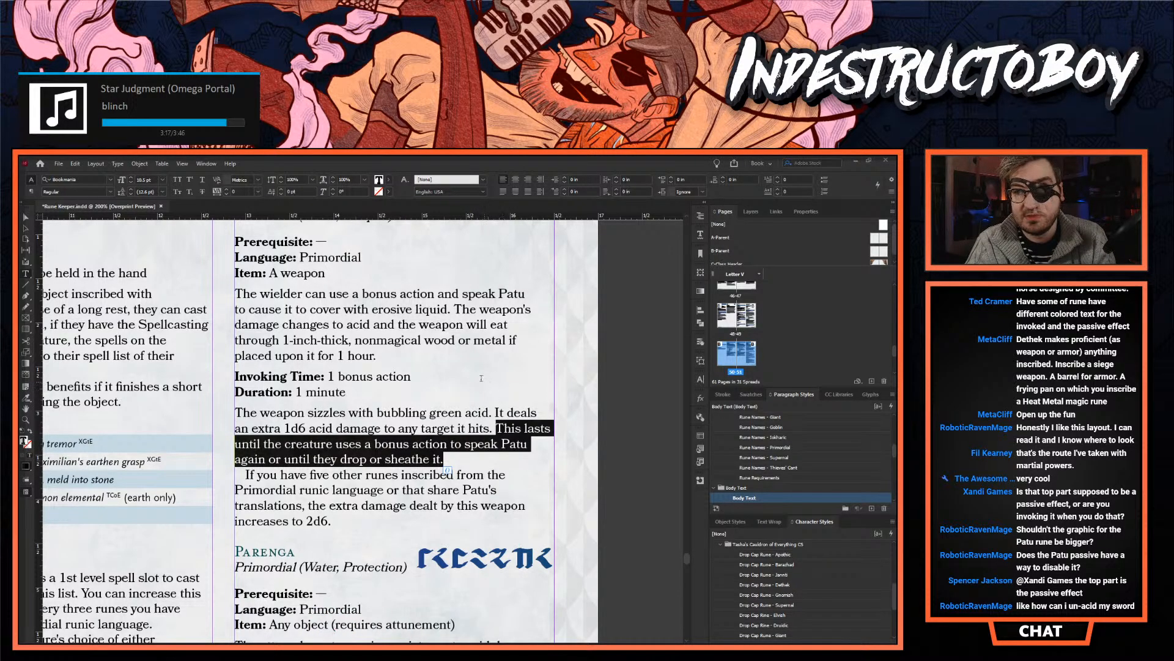
key(BackSpace)
click(409, 351)
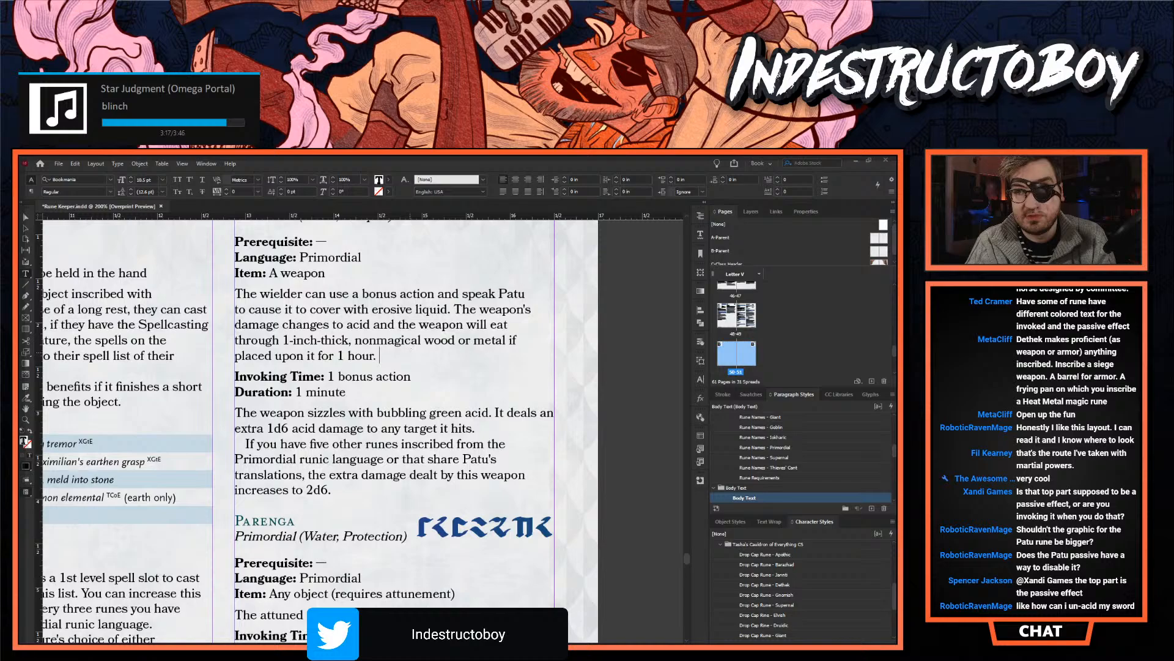
key(ctrl+v)
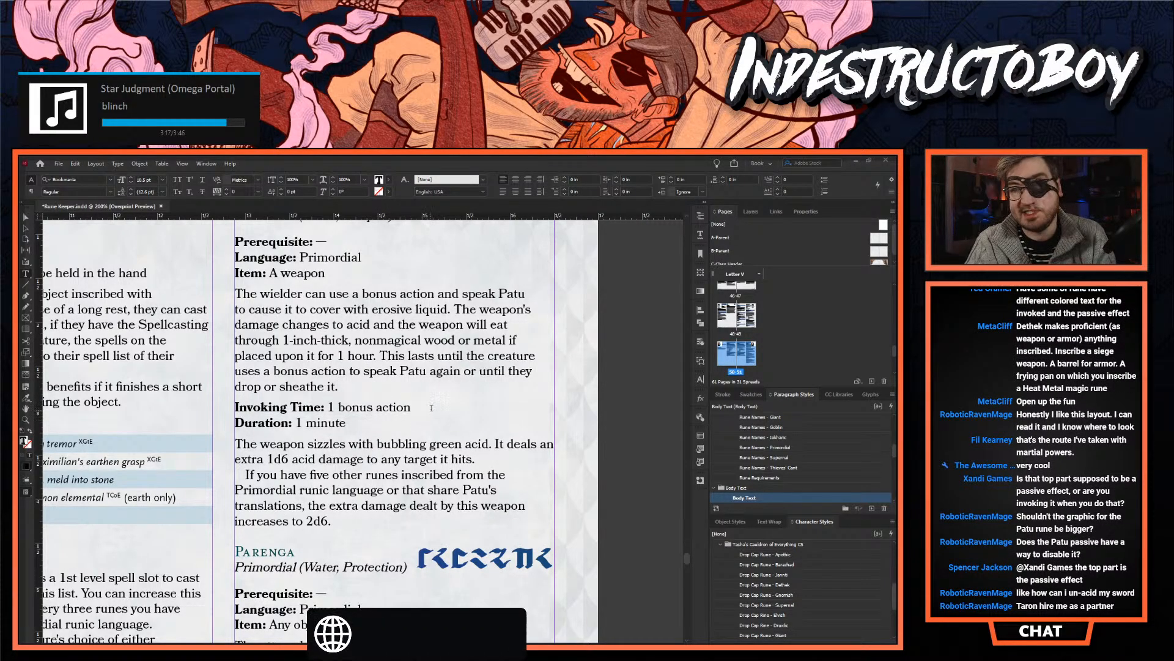
click(470, 456)
click(475, 460)
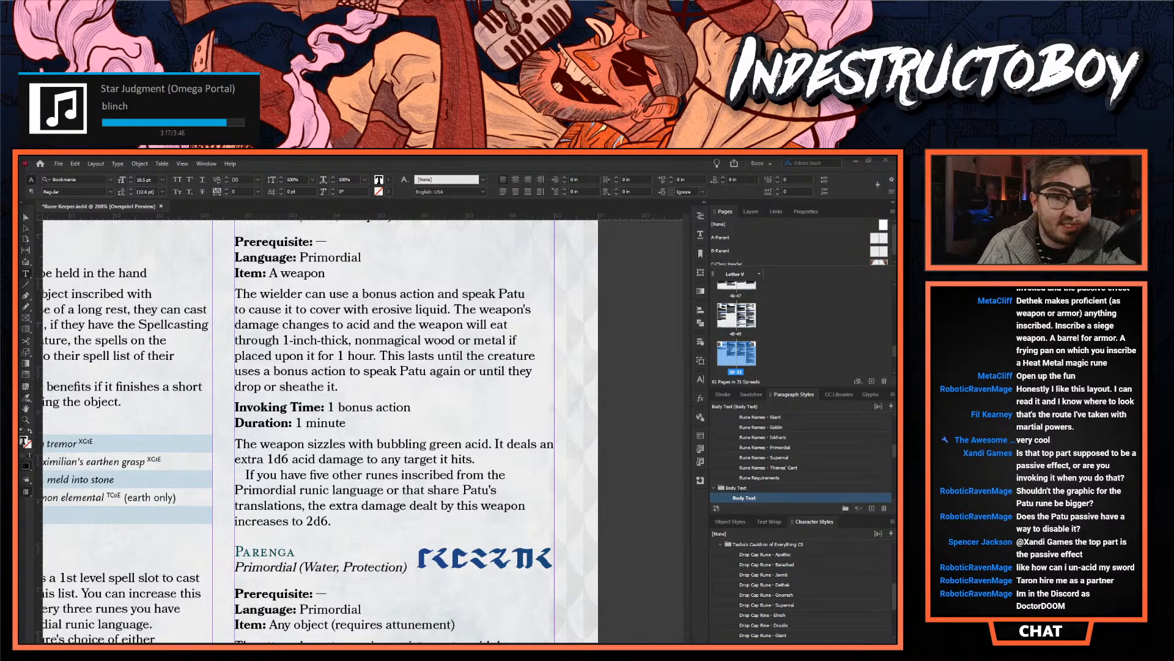
scroll(356, 601, up, 2)
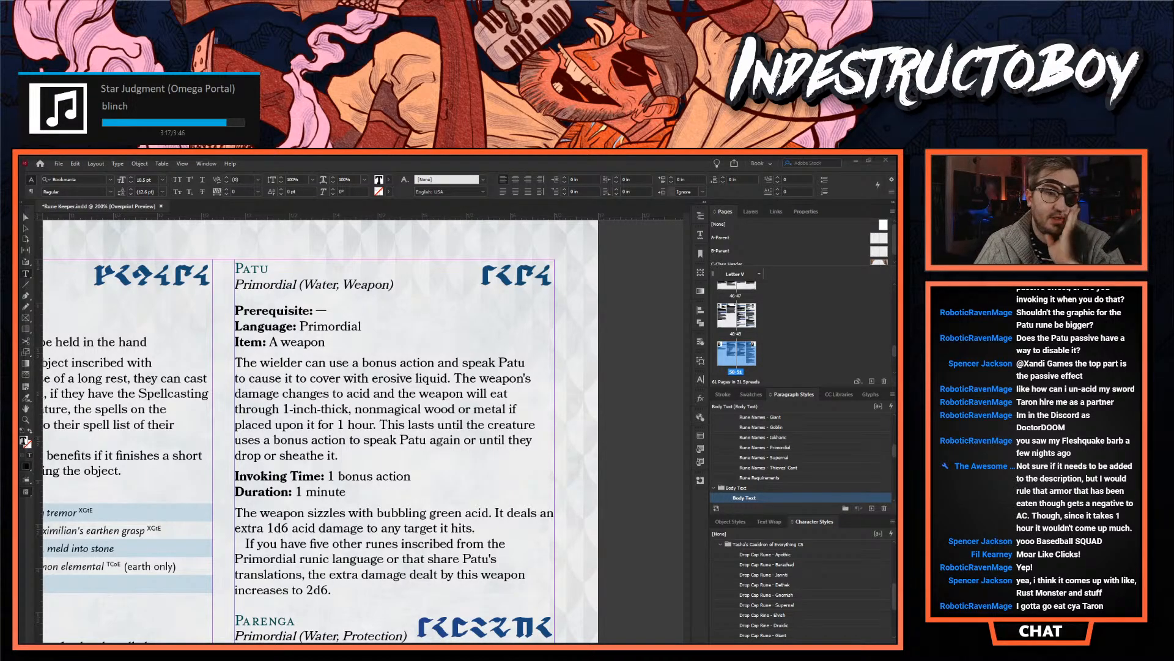
- Switch to the D&D Beyond Gelatinous Cube page in the browser and examine its stat block, traits and actions for acid effects
key(alt+Tab)
key(alt+Tab)
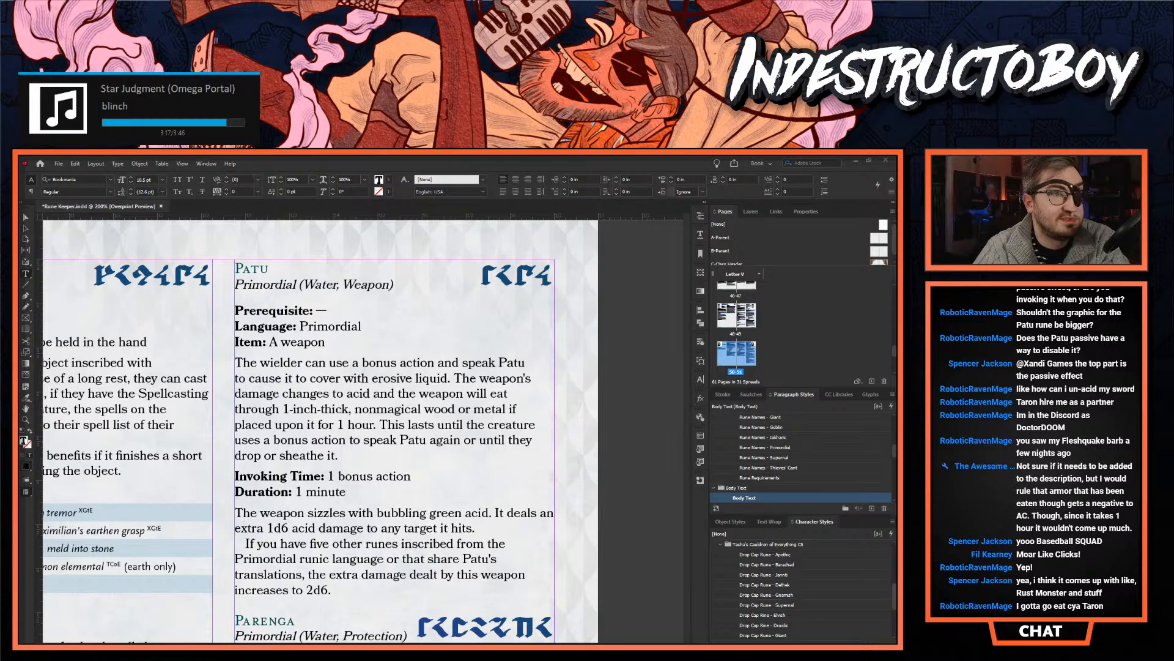
drag(19, 288, 734, 156)
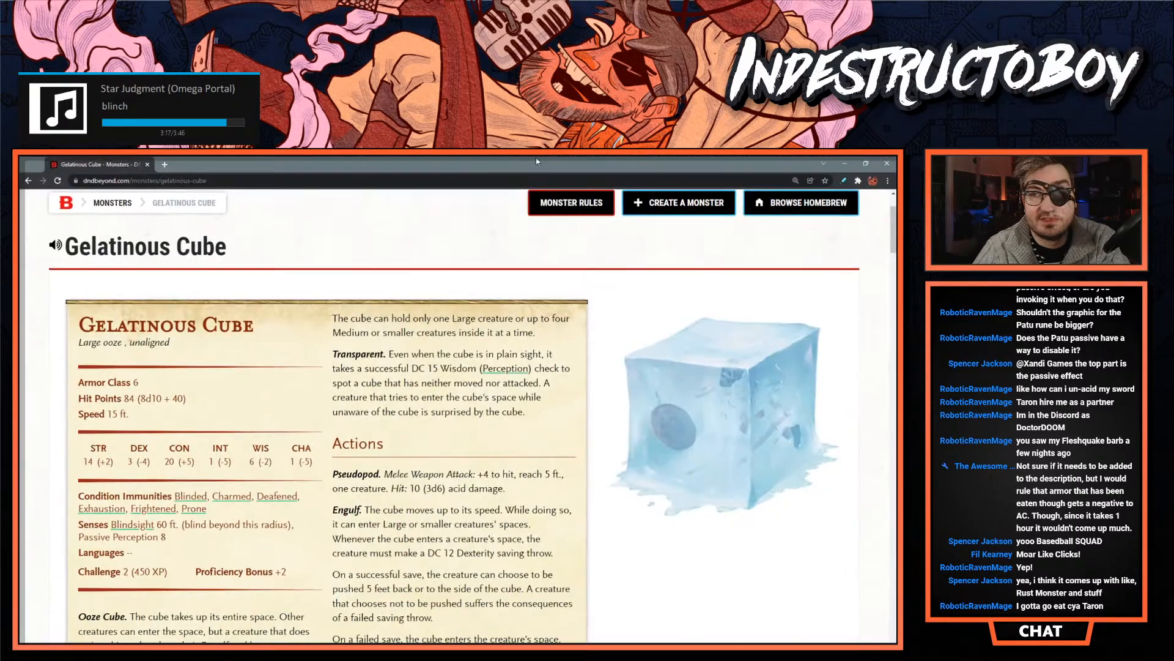
scroll(341, 460, down, 3)
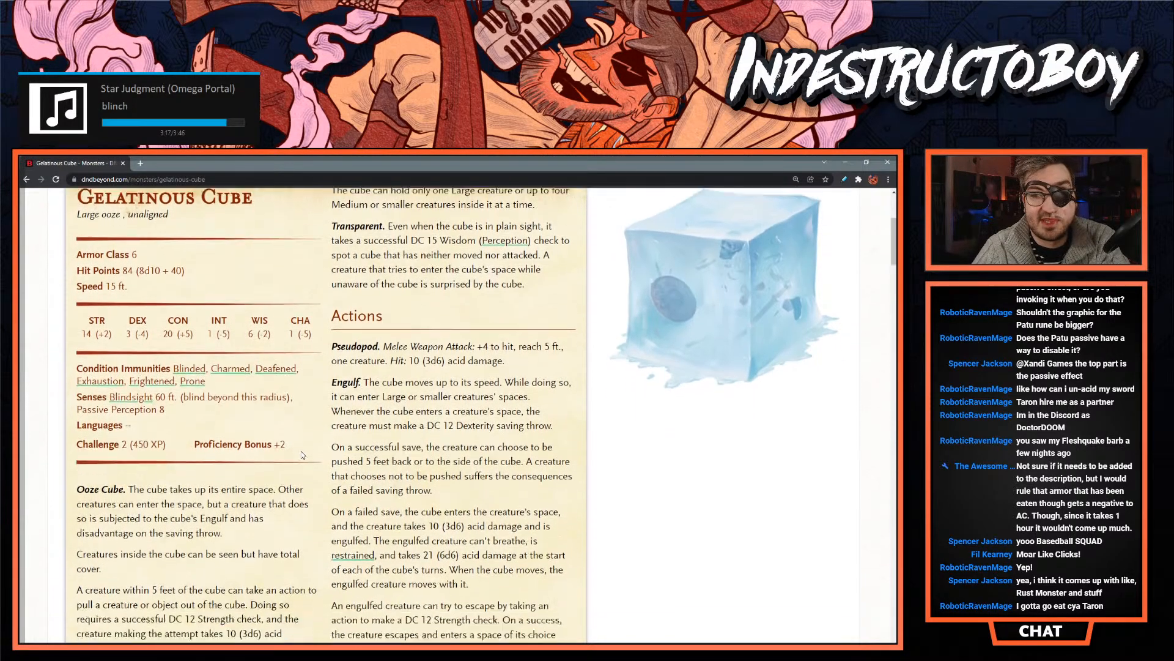
scroll(302, 455, down, 1)
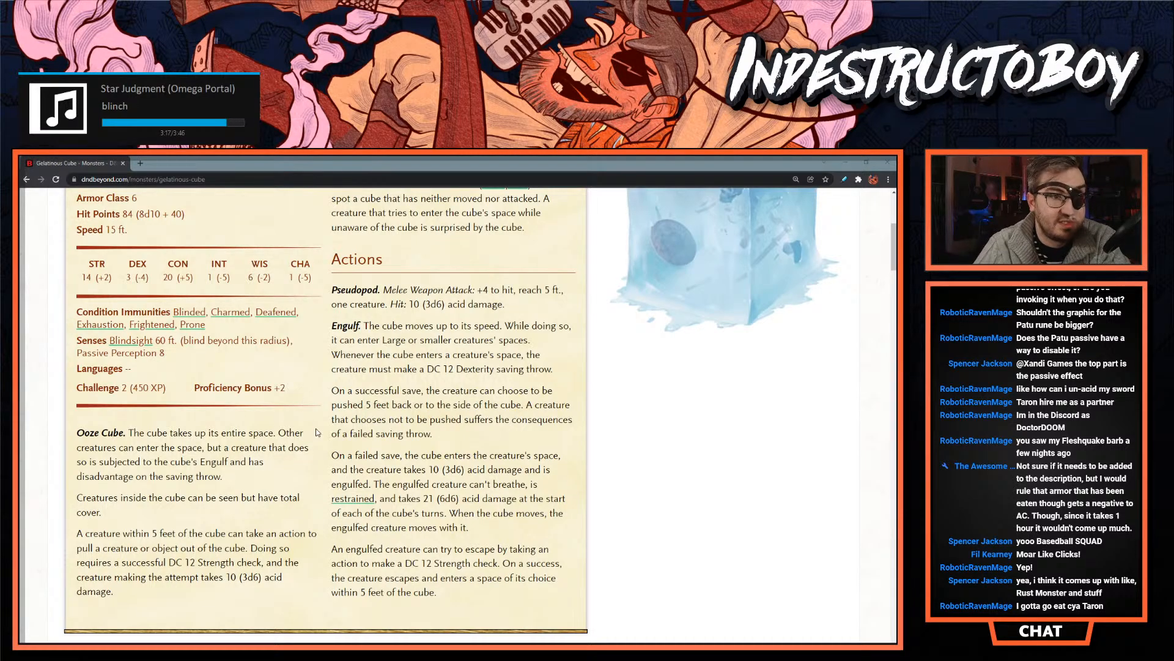
scroll(319, 422, up, 3)
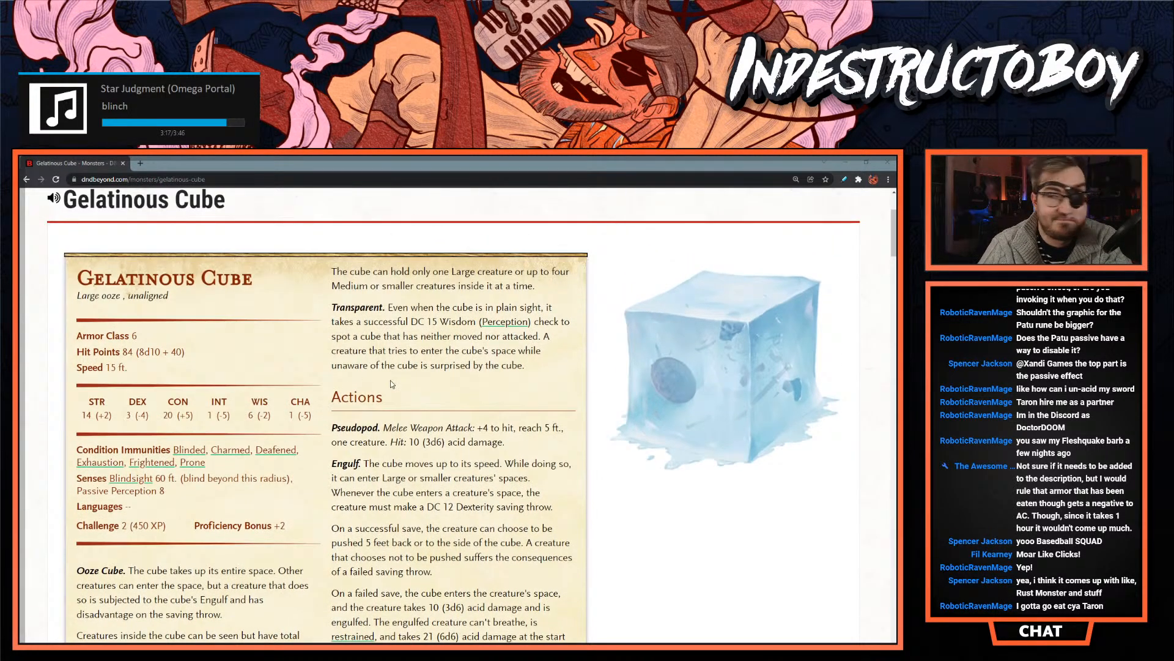
scroll(386, 368, down, 1)
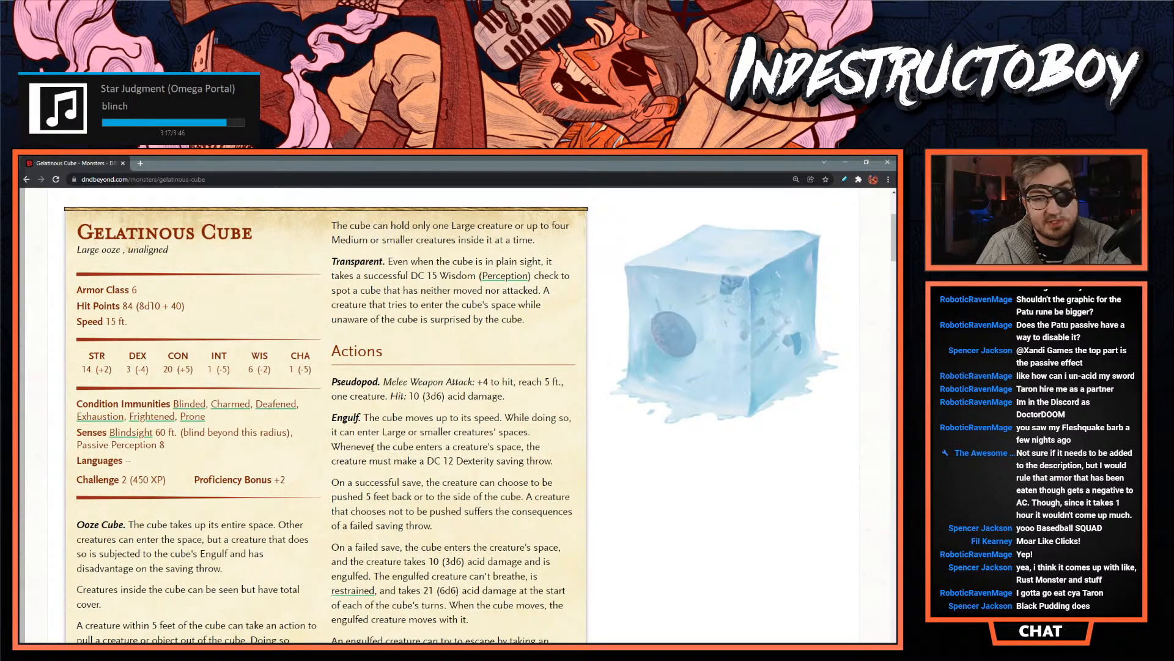
scroll(373, 447, down, 2)
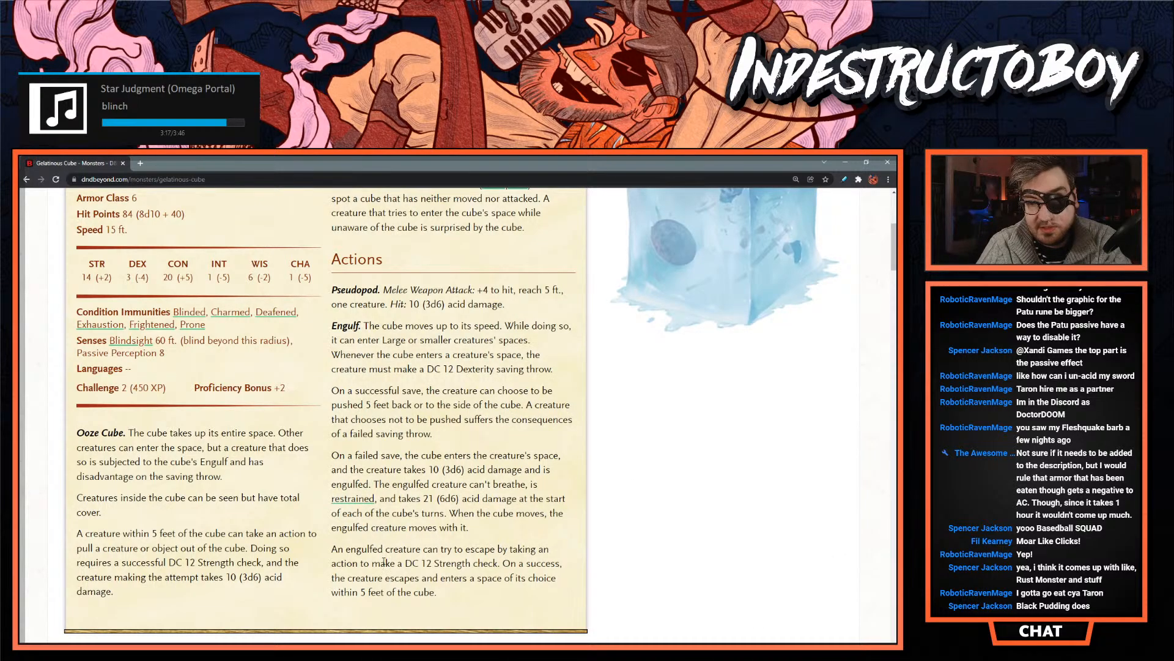
scroll(384, 561, up, 2)
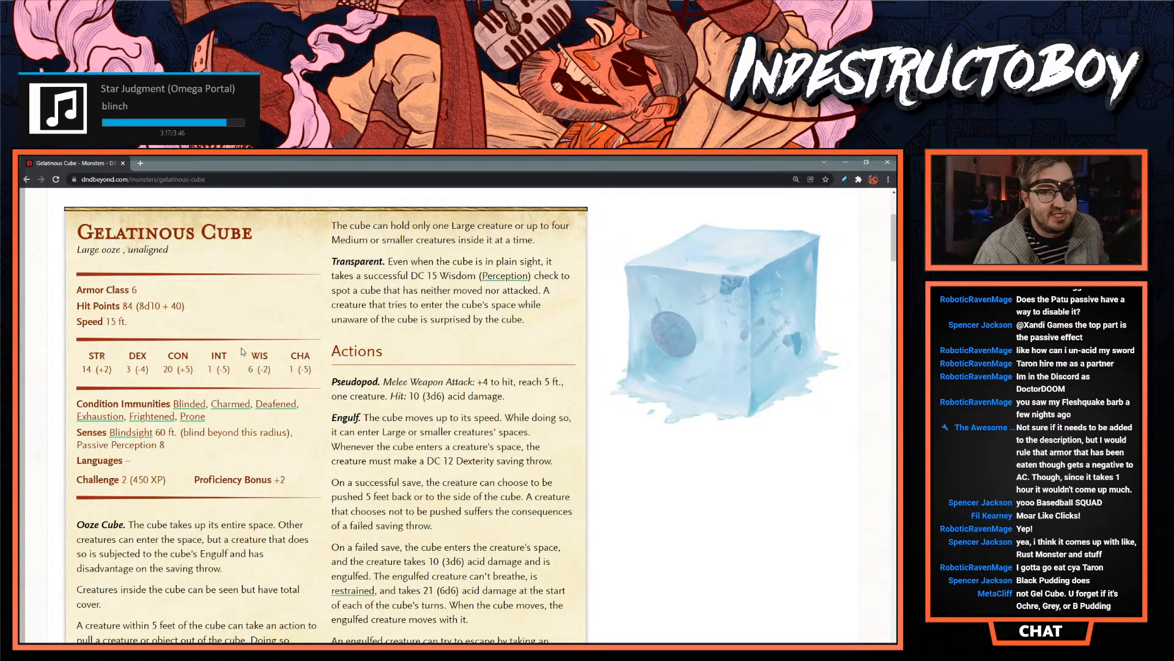
scroll(329, 372, down, 1)
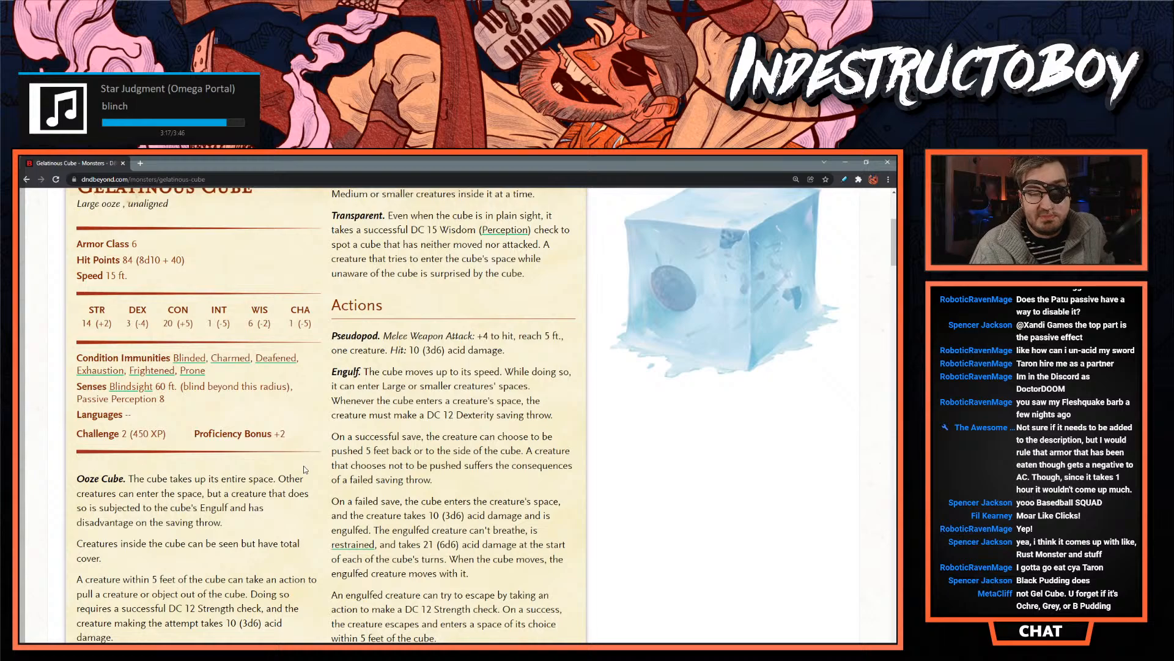
scroll(257, 471, up, 3)
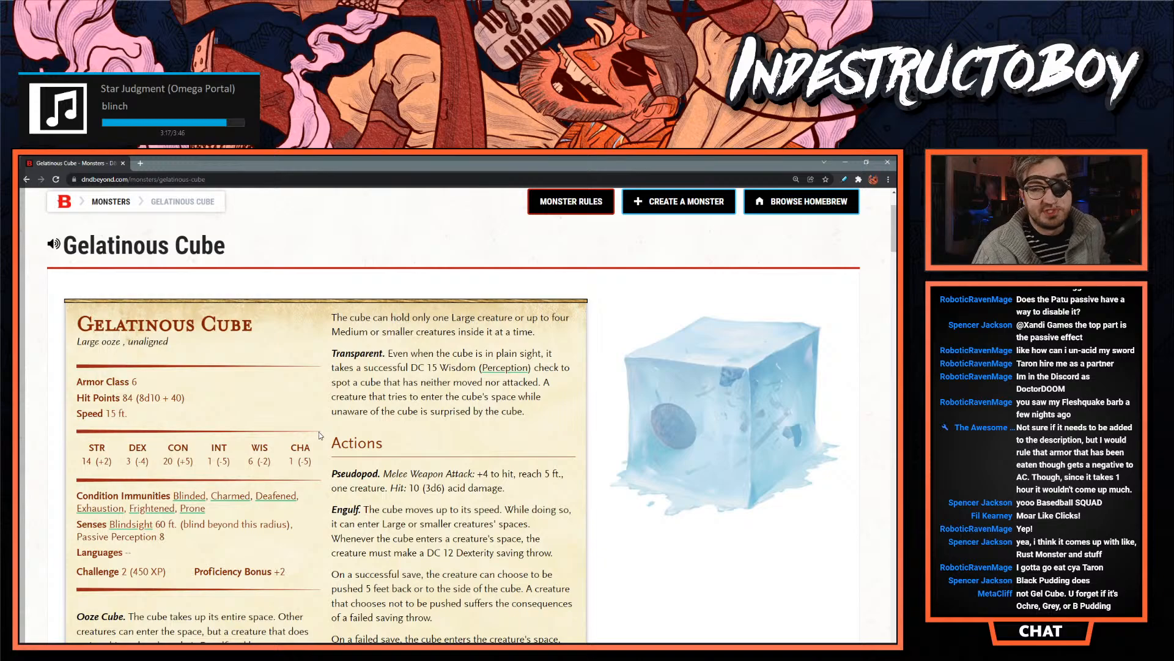
scroll(326, 435, down, 3)
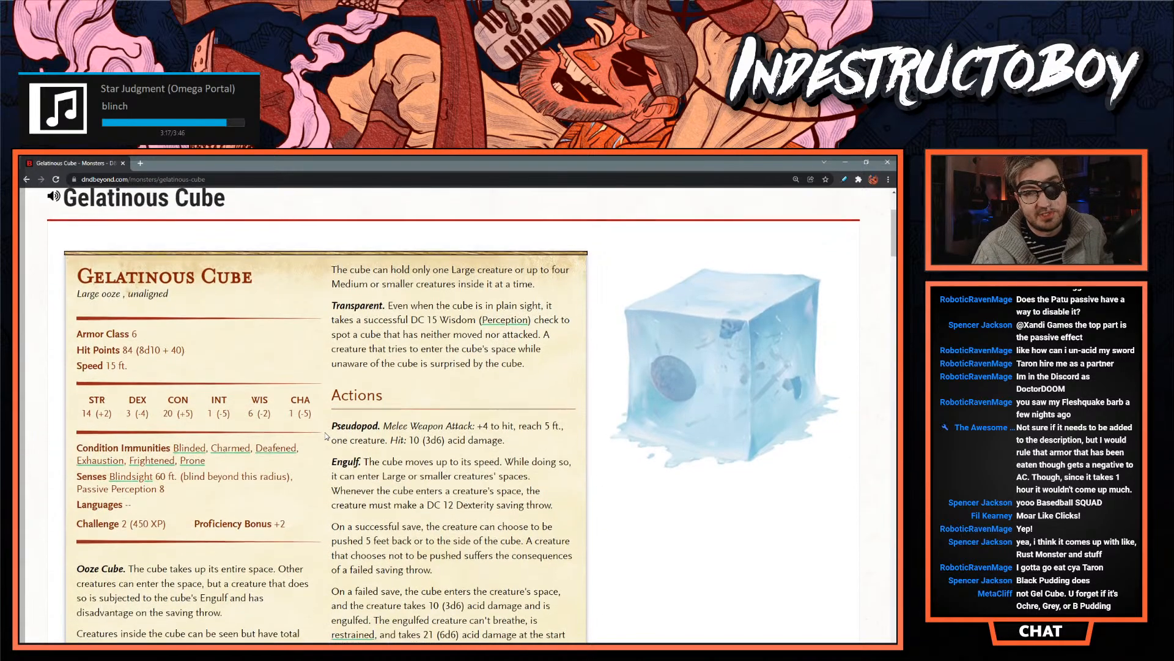
double_click(110, 322)
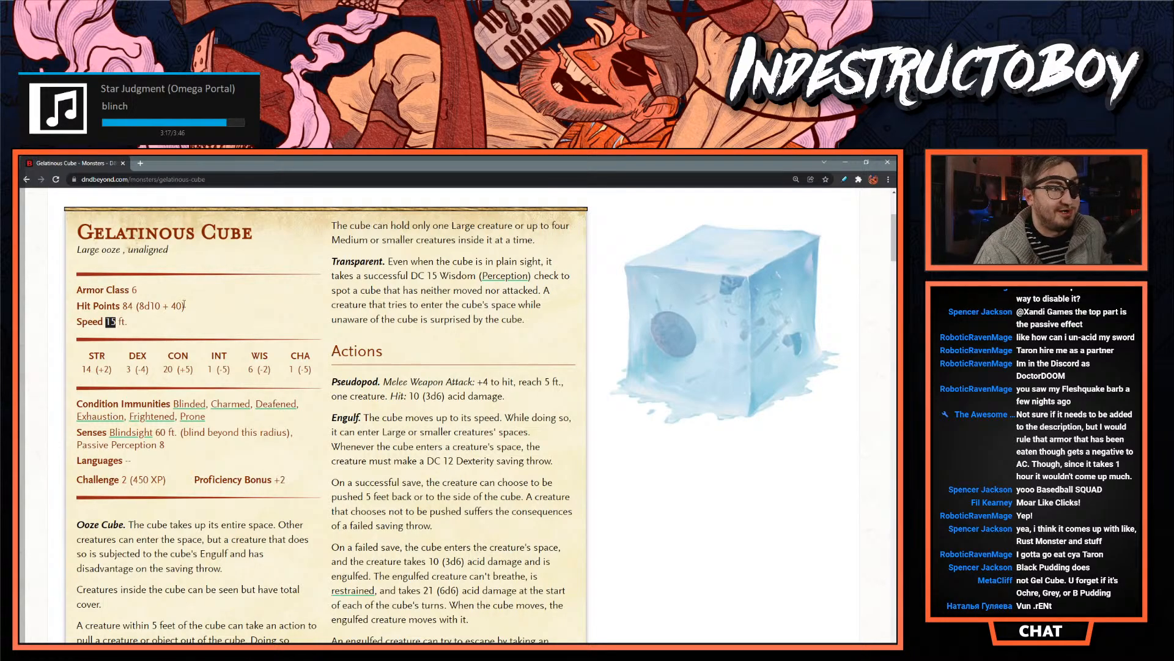
click(159, 314)
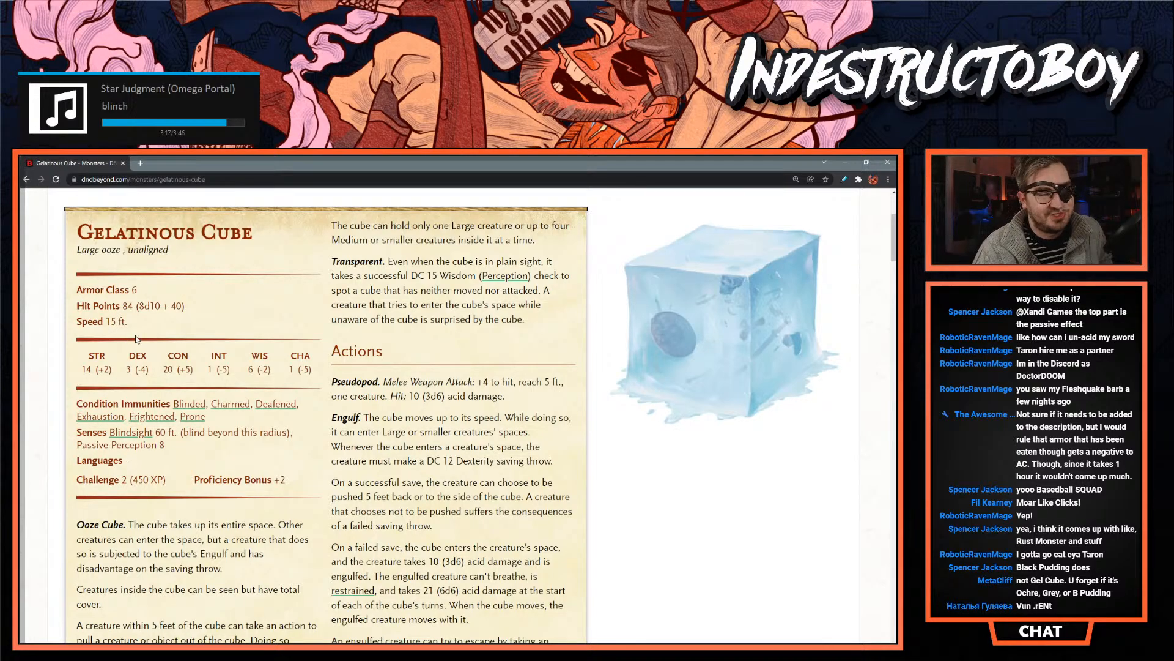
scroll(141, 334, up, 3)
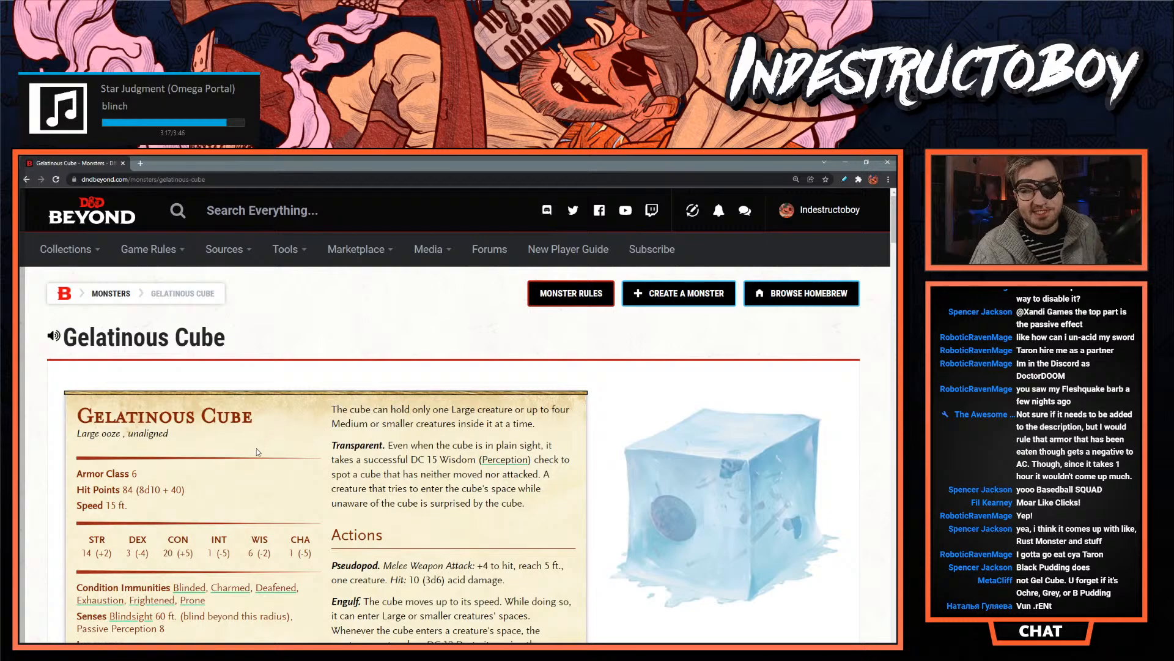
scroll(227, 466, down, 2)
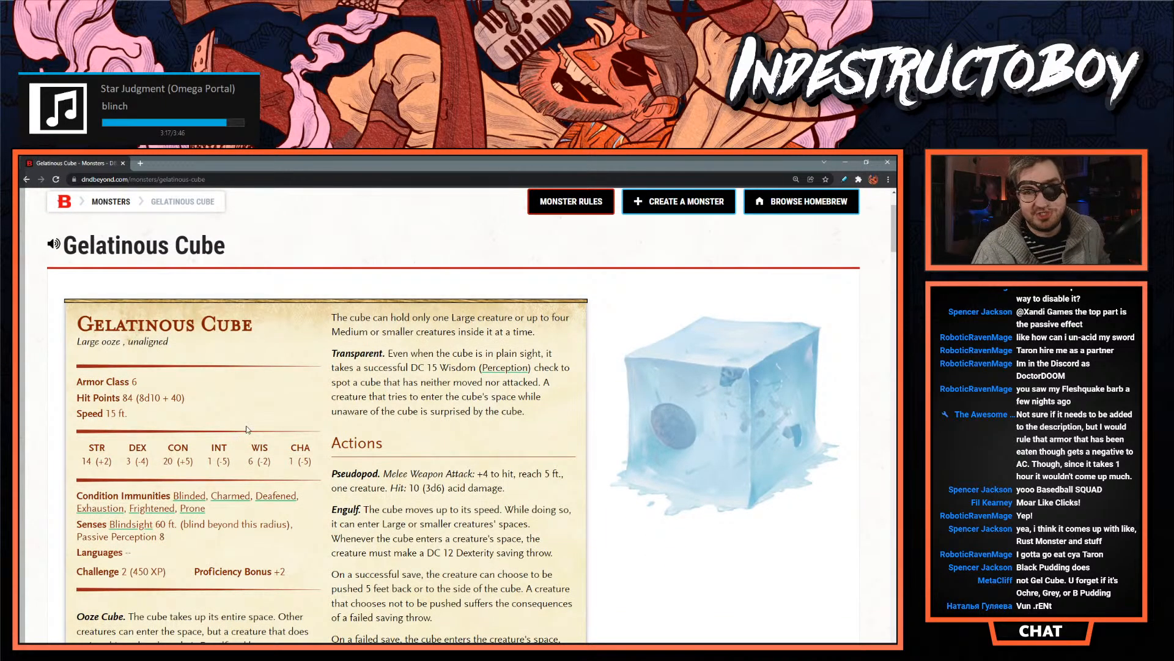
- Search D&D Beyond for "Black Pudding" and open the monster's page to read its corrosion traits
scroll(170, 463, up, 2)
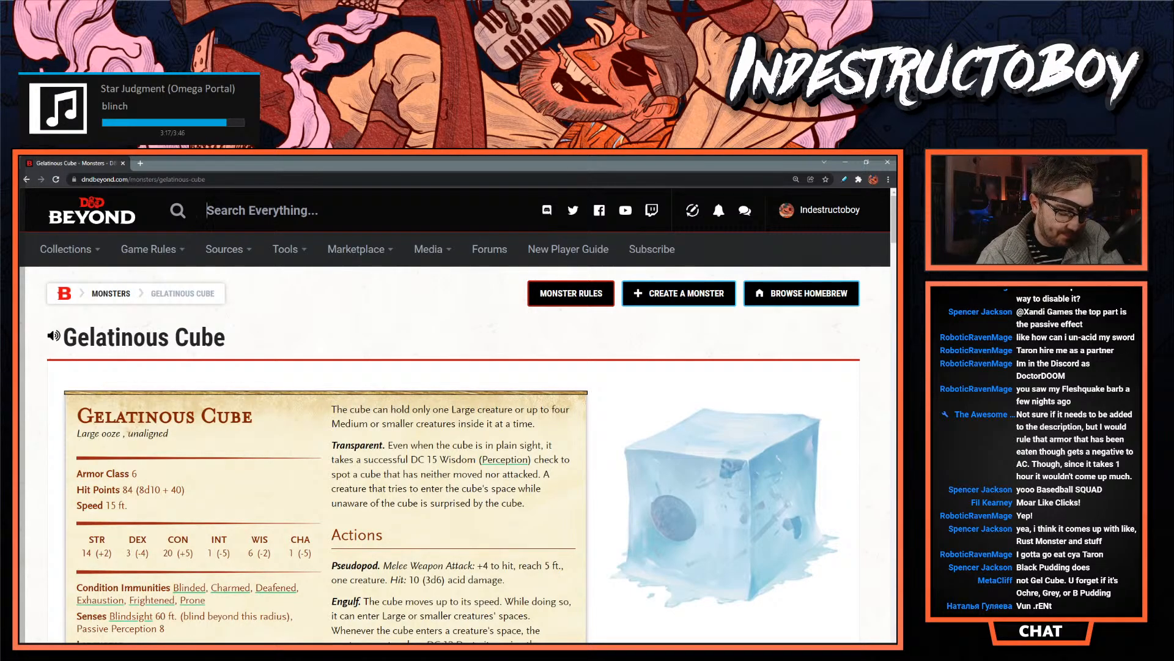
text(black pudding)
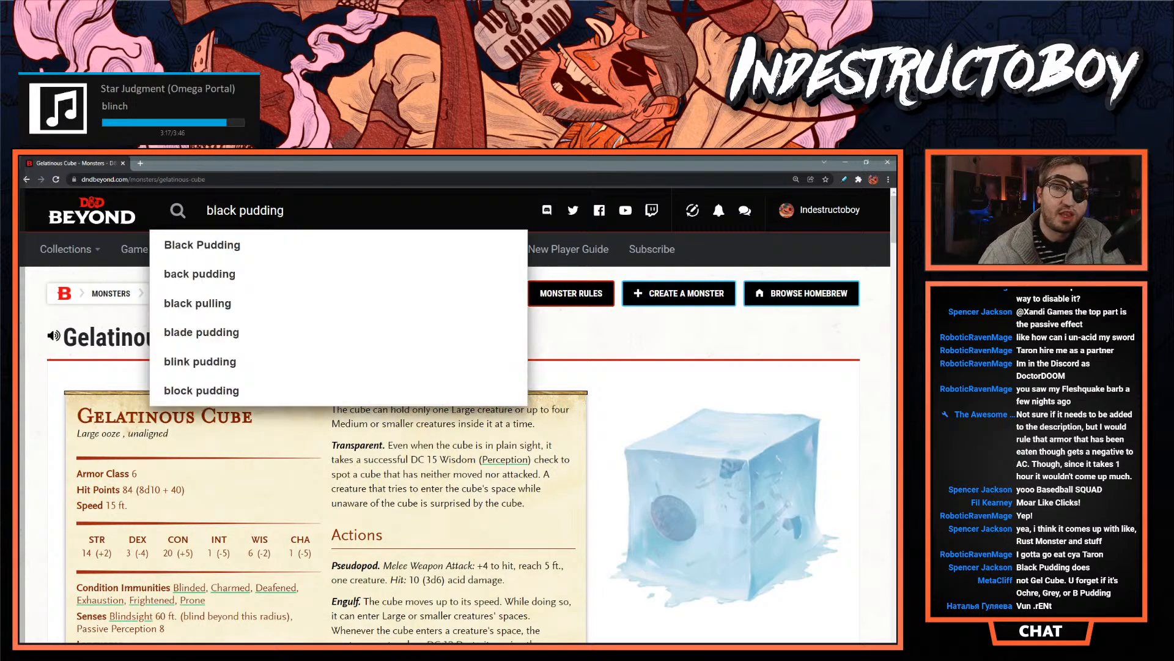
click(248, 262)
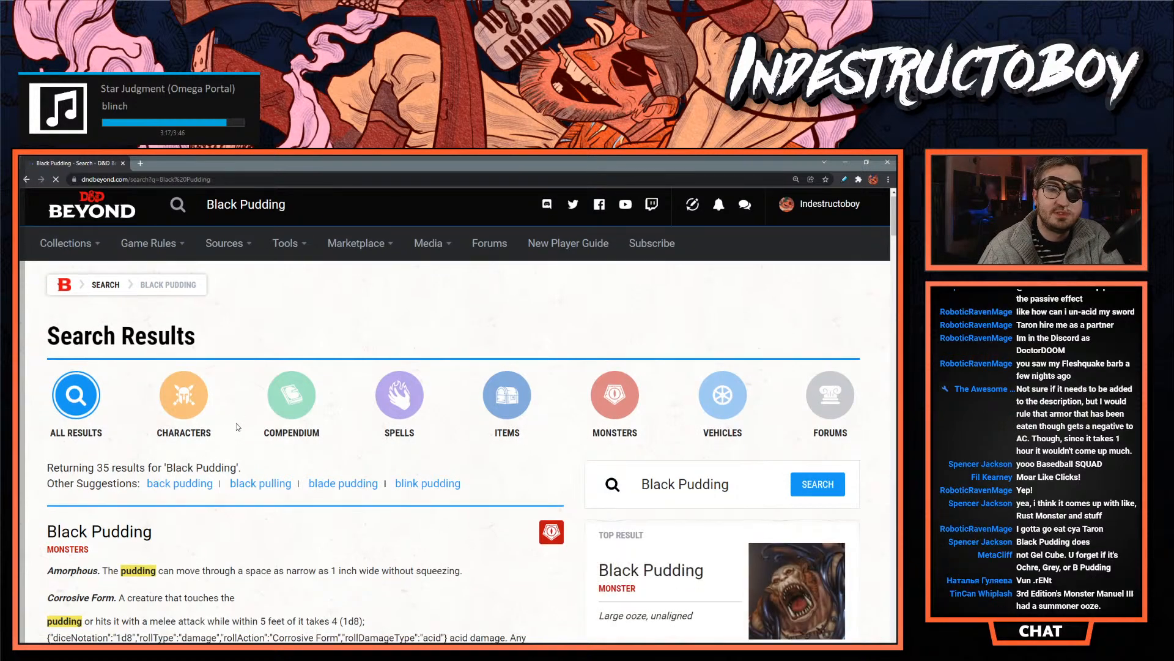
scroll(232, 410, down, 2)
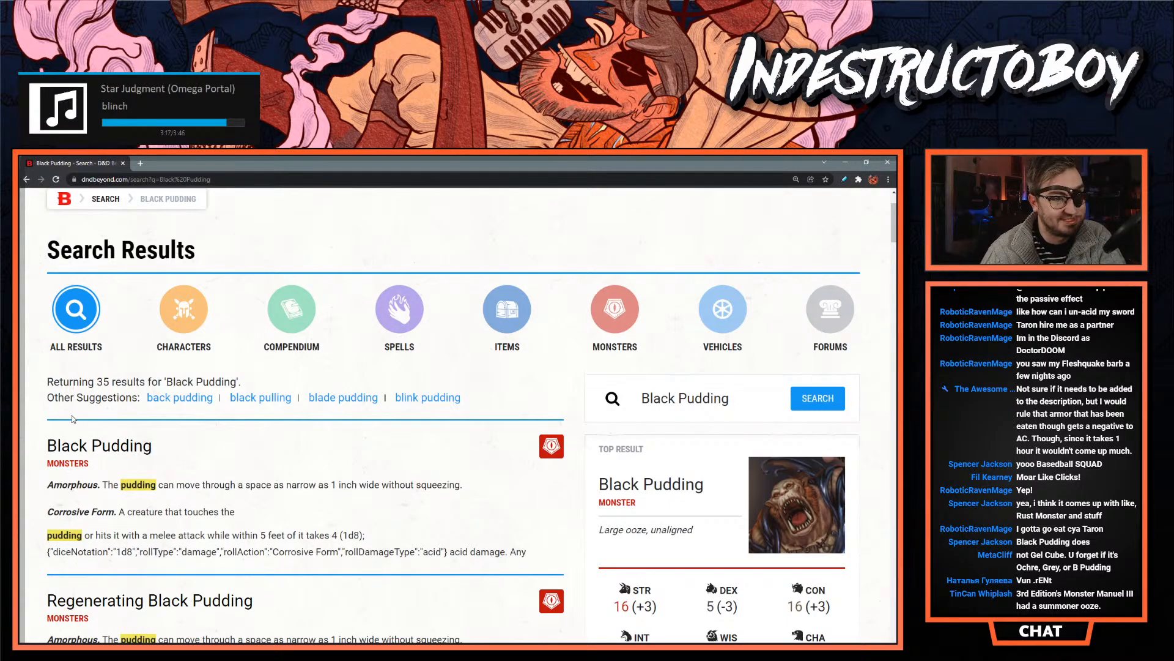
click(141, 451)
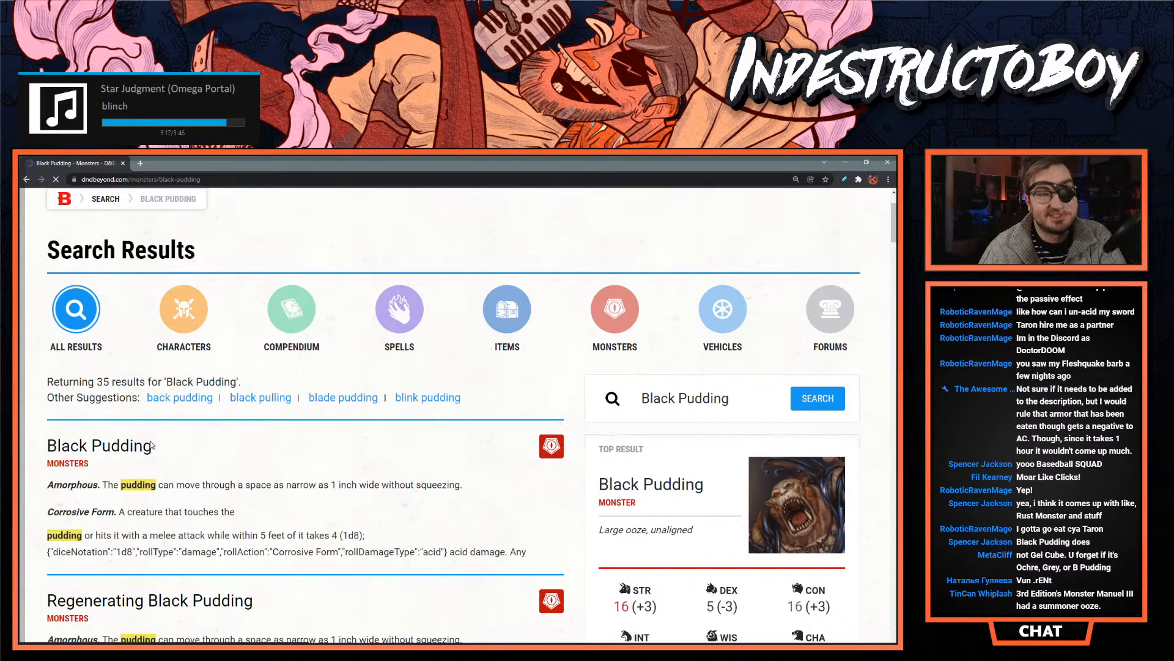
scroll(214, 378, down, 3)
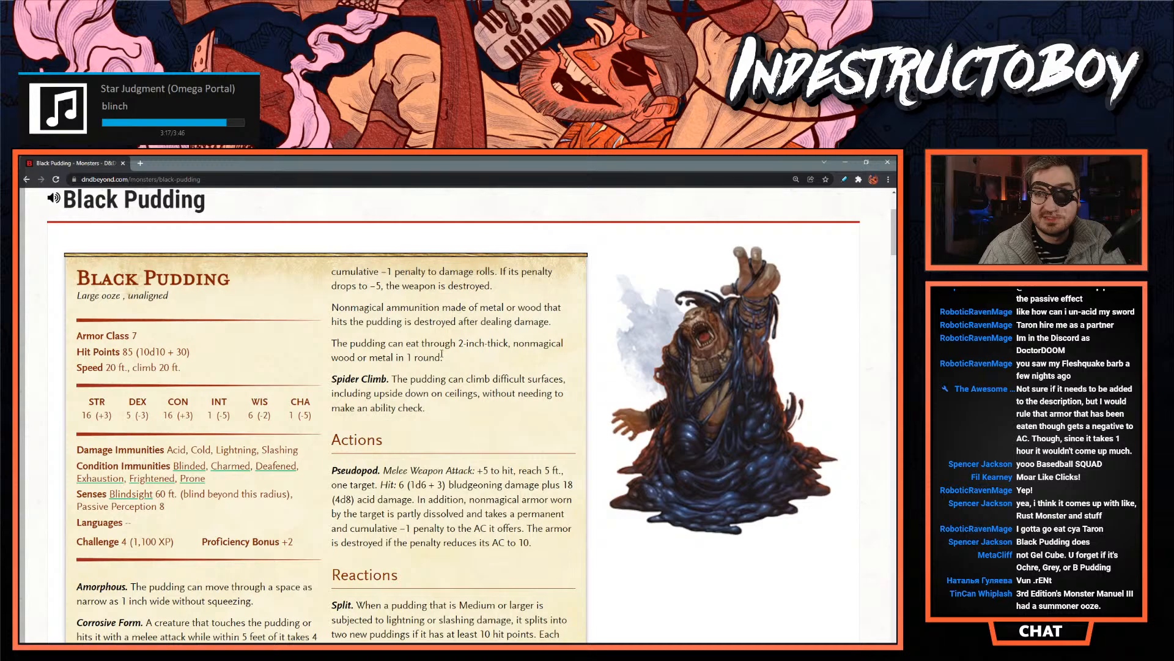
- Copy the Black Pudding's Corrosive Form text from "After dealing damage" through "wood or metal in 1 round."
scroll(445, 343, down, 3)
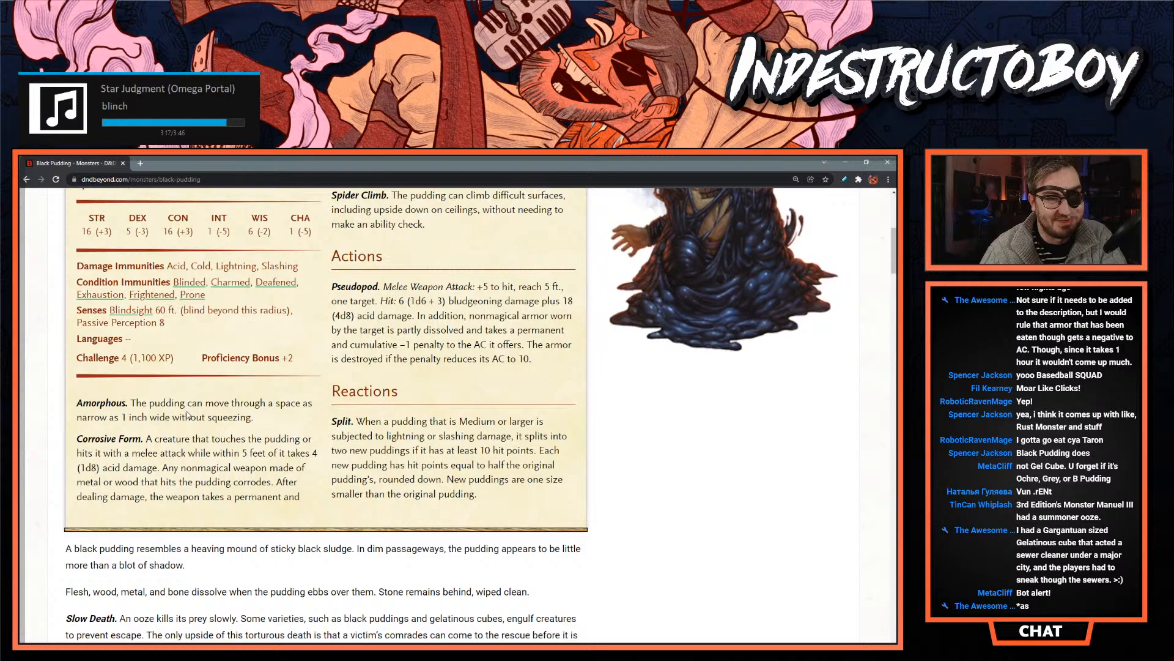
scroll(186, 384, up, 2)
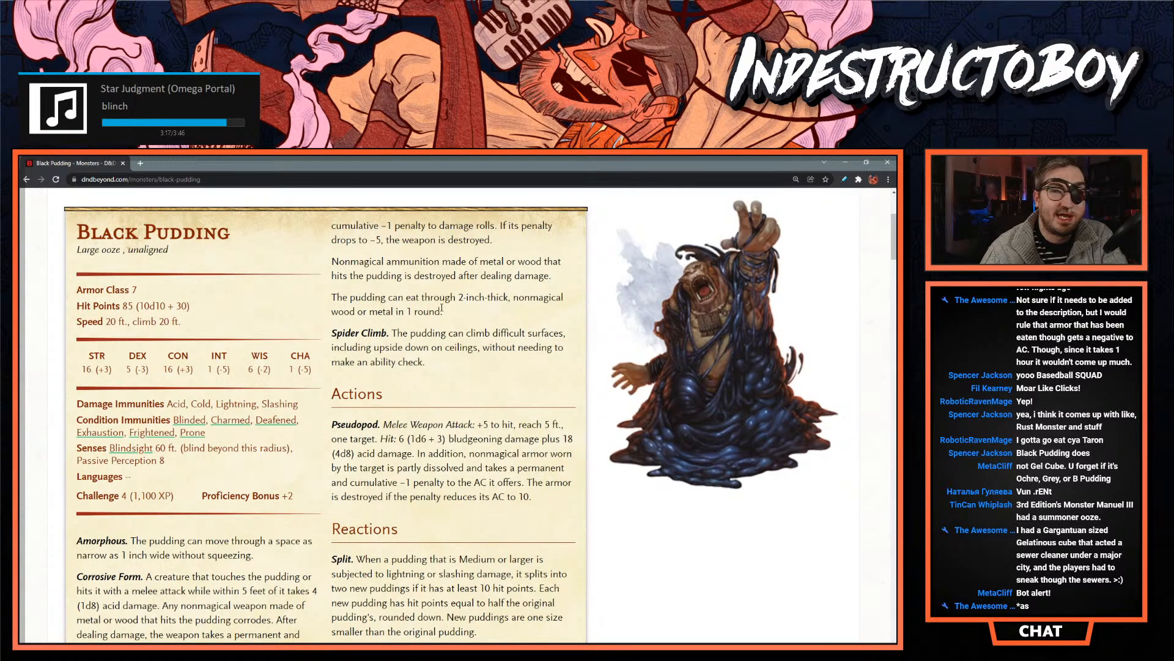
scroll(184, 520, down, 3)
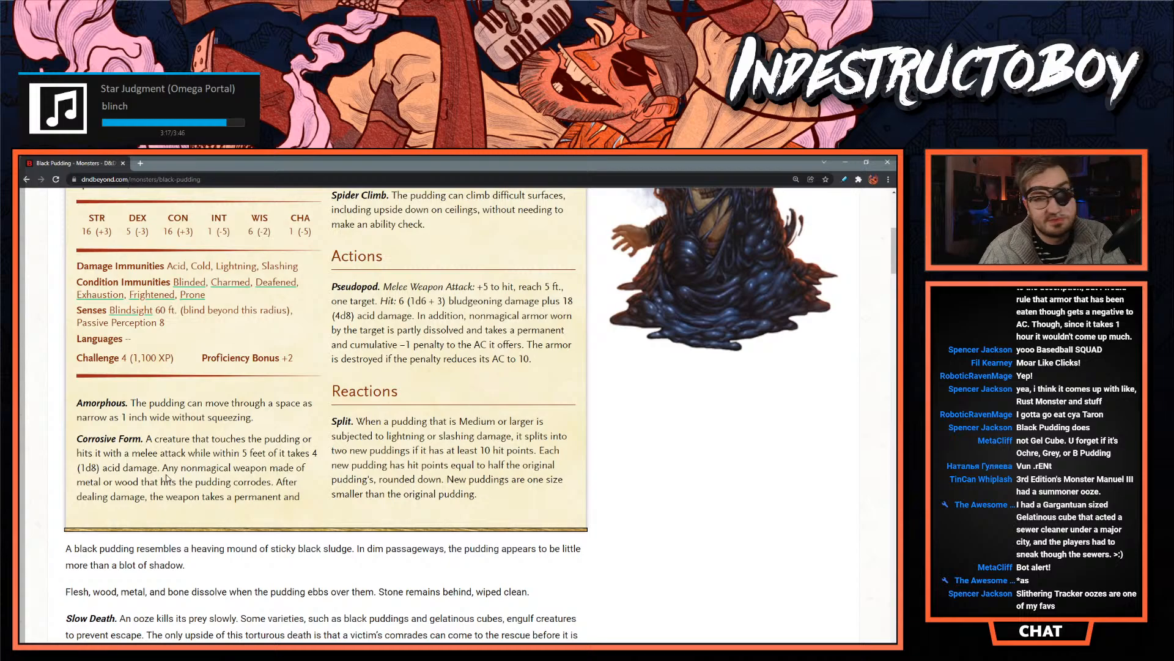
drag(163, 468, 514, 420)
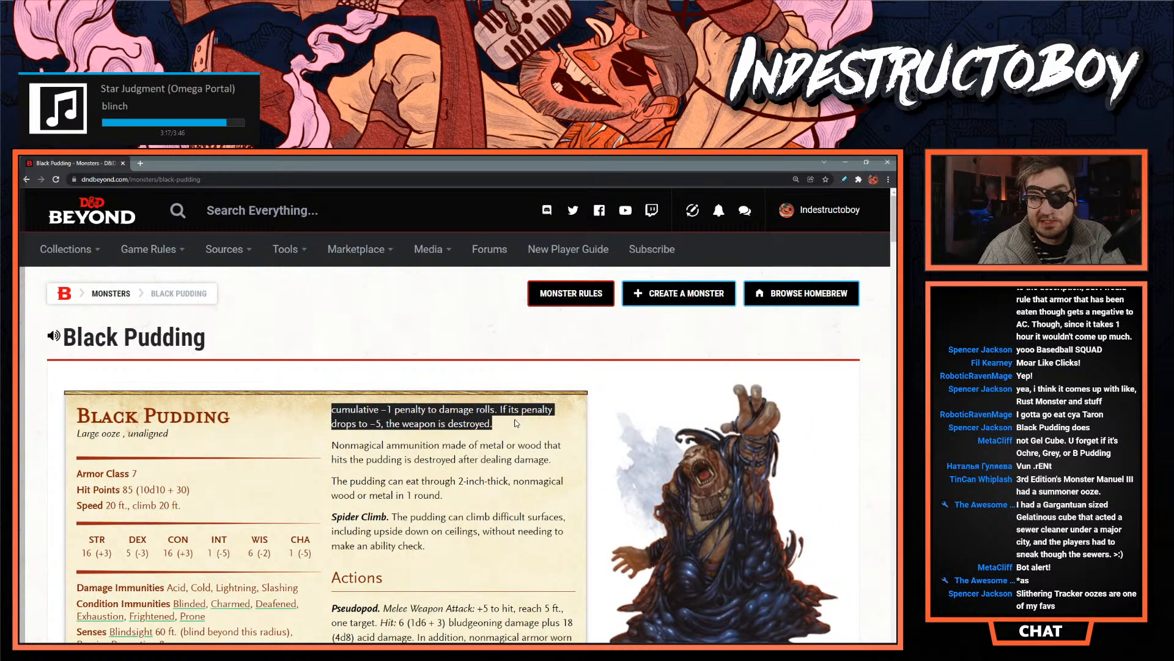
drag(515, 422, 507, 499)
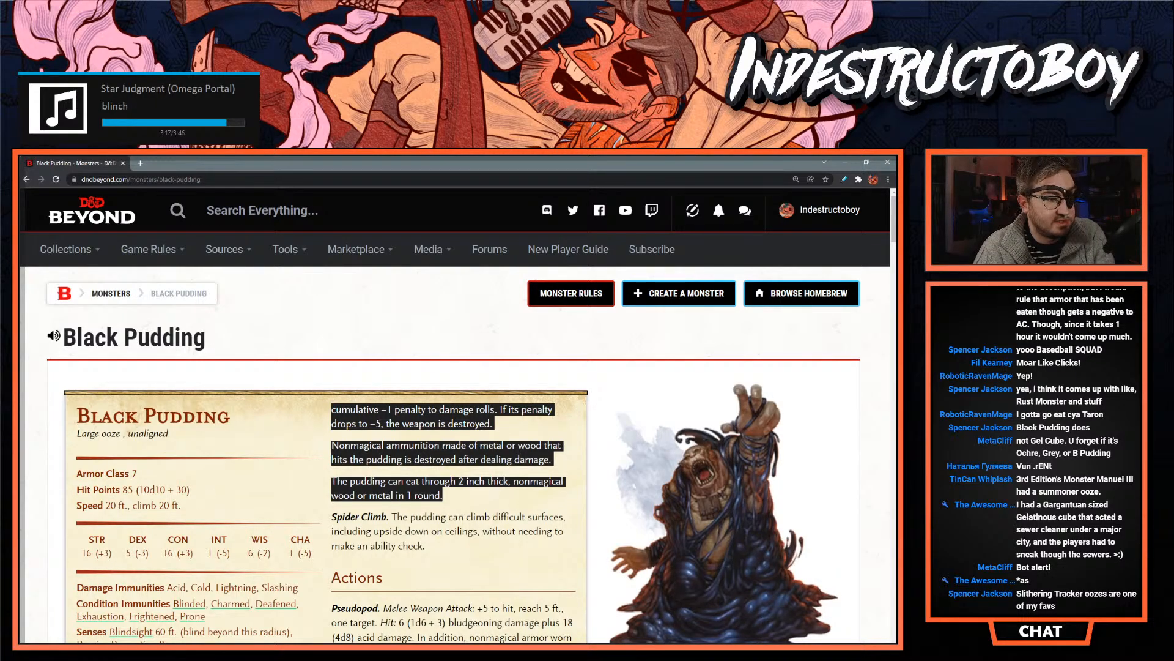
- Switch to InDesign, paste the copied corrosion text below Patu's passive effect and remove the blank lines between the pasted paragraphs
key(alt+Tab)
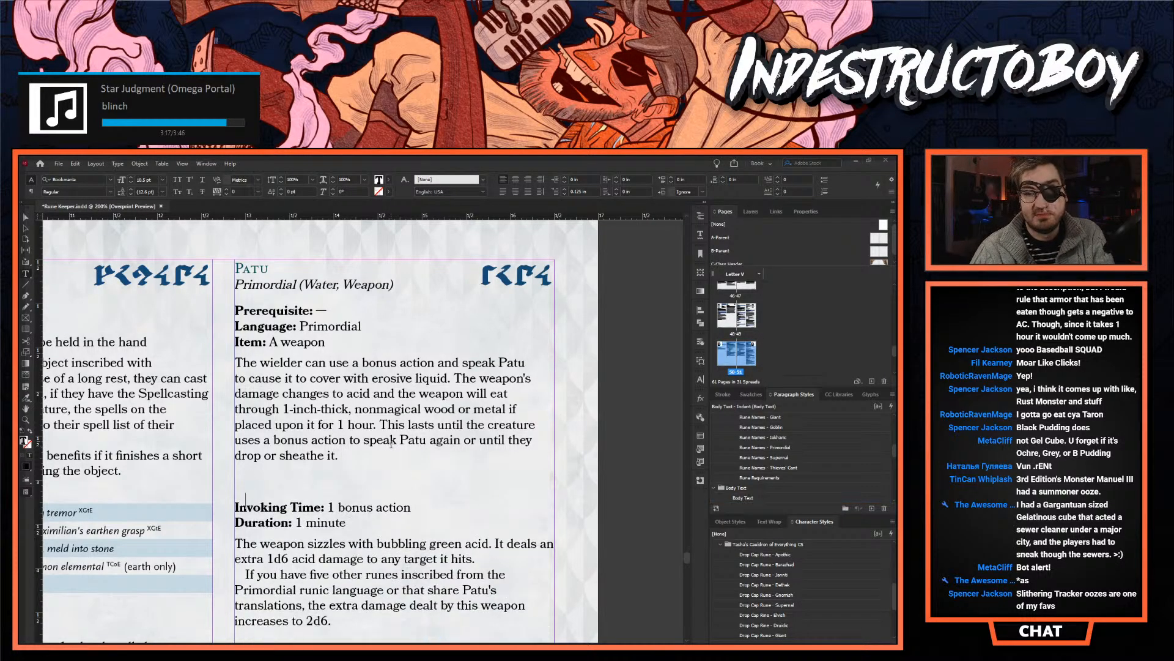
text(After dealing damage, the weapon takes a permanent and cumulative −1 penalty to damage rolls. If its penalty drops to −5, the weapon is destroyed. Nonmagical ammunition made of metal or wood that hits the pudding is destroyed after dealing damage. The pudding can eat through 2-inch-thick, nonmagical wood or metal in 1 round.)
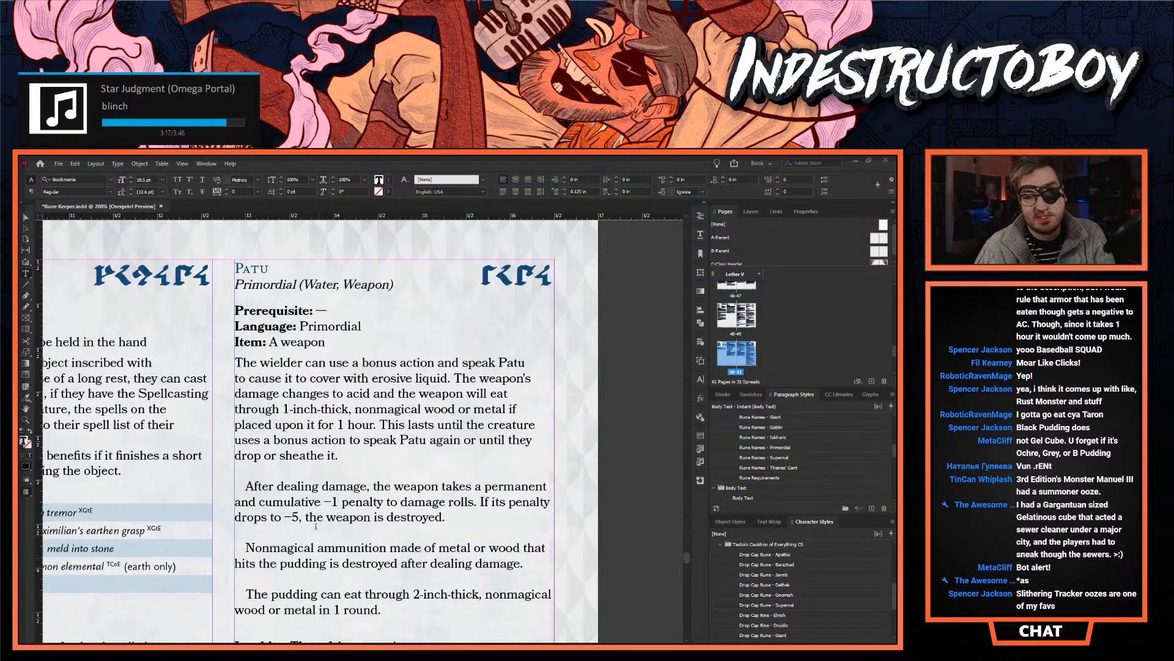
key(BackSpace)
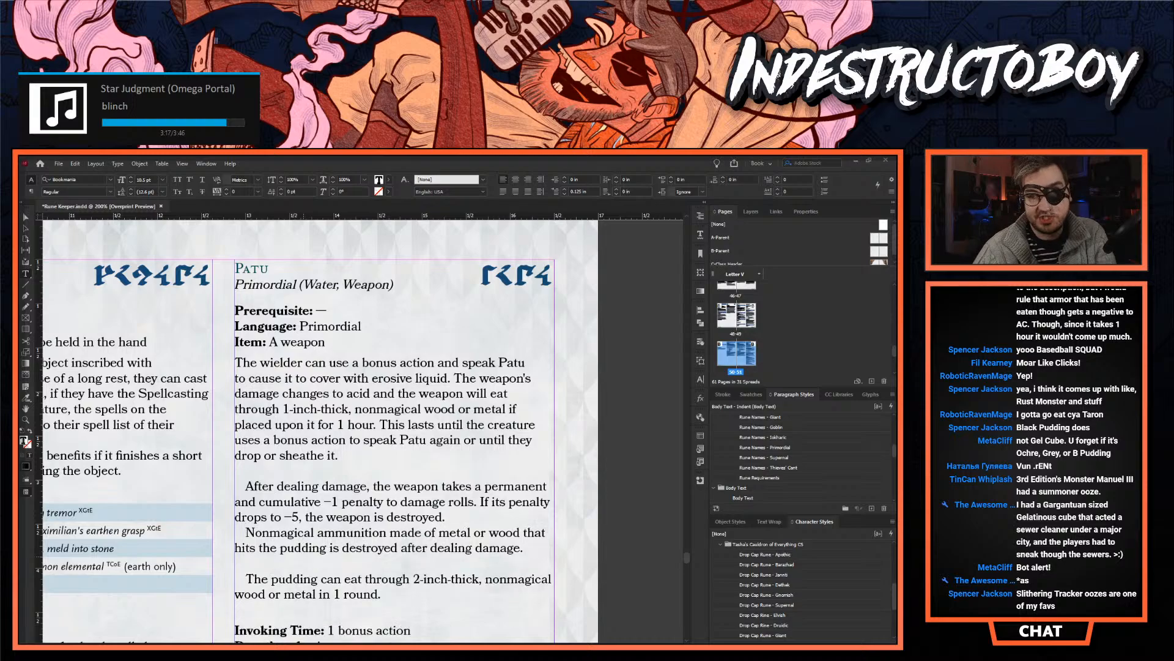
key(Delete)
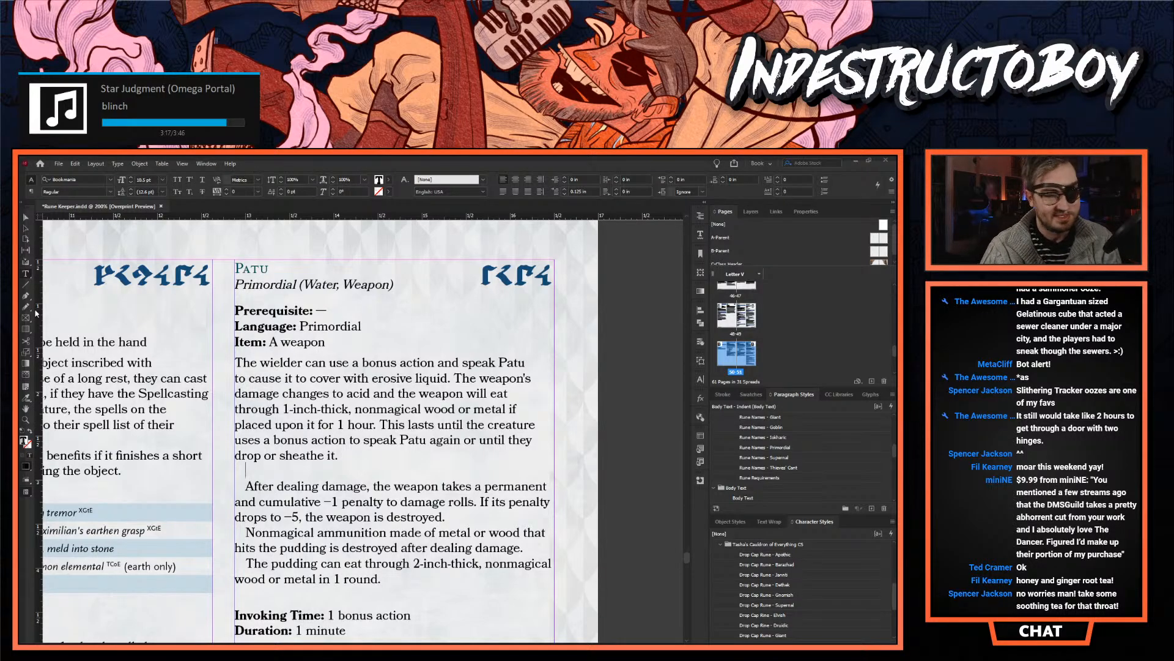
- Check the paragraph formatting of Patu's "Primordial (Water, Weapon)" line and its Prerequisite block
click(269, 287)
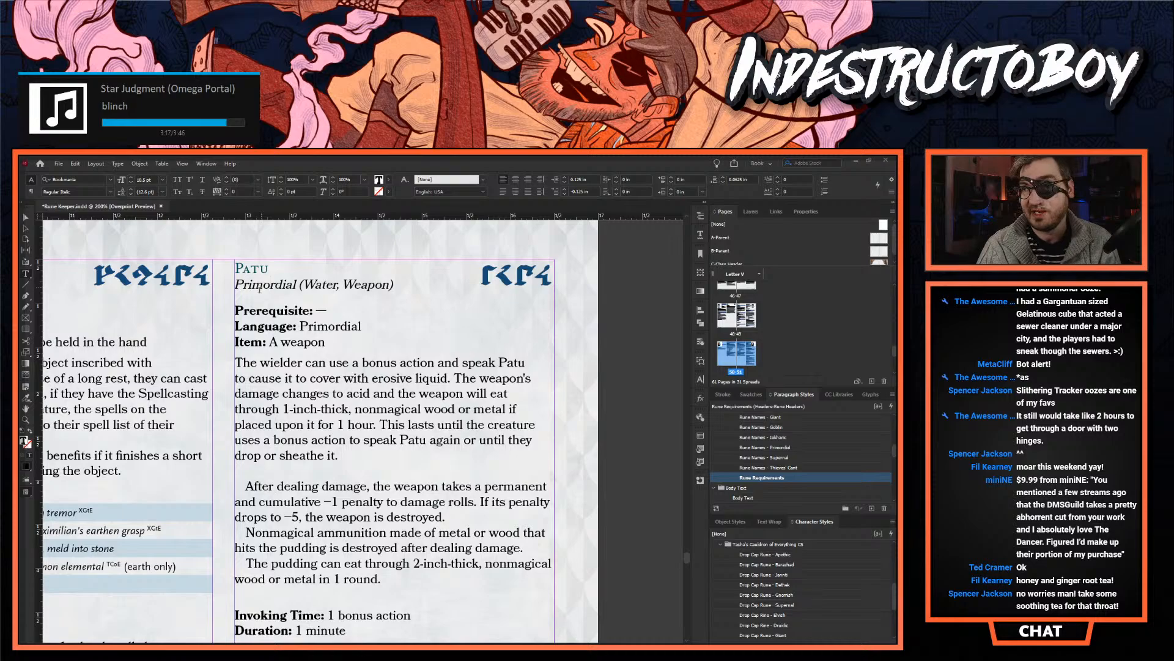
click(262, 321)
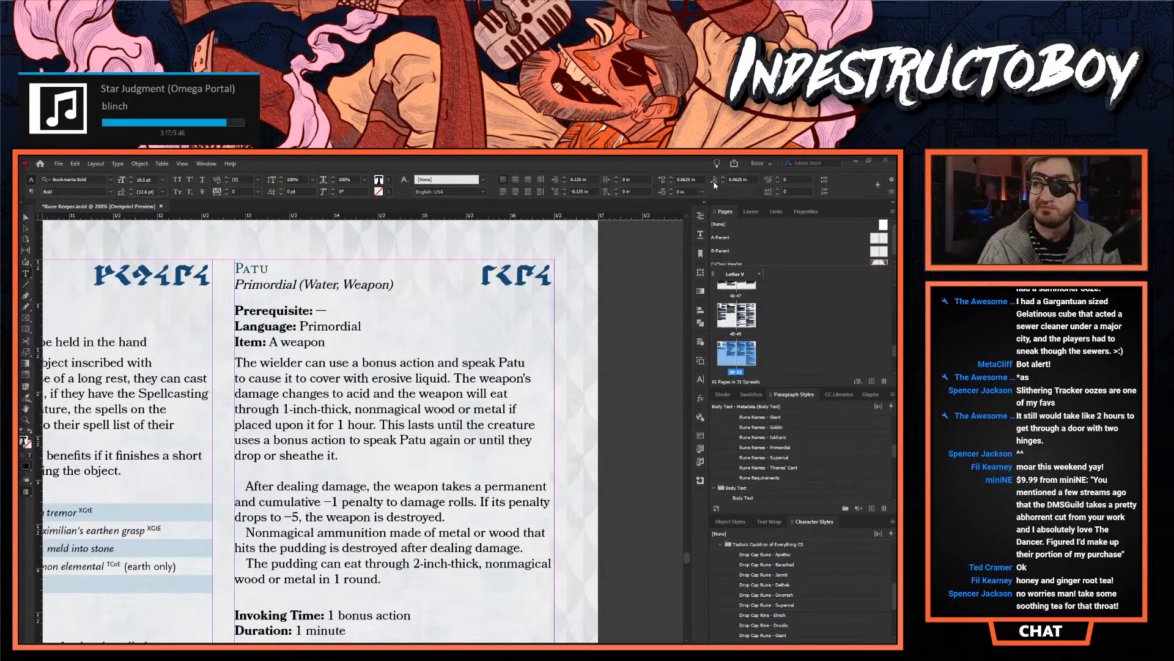